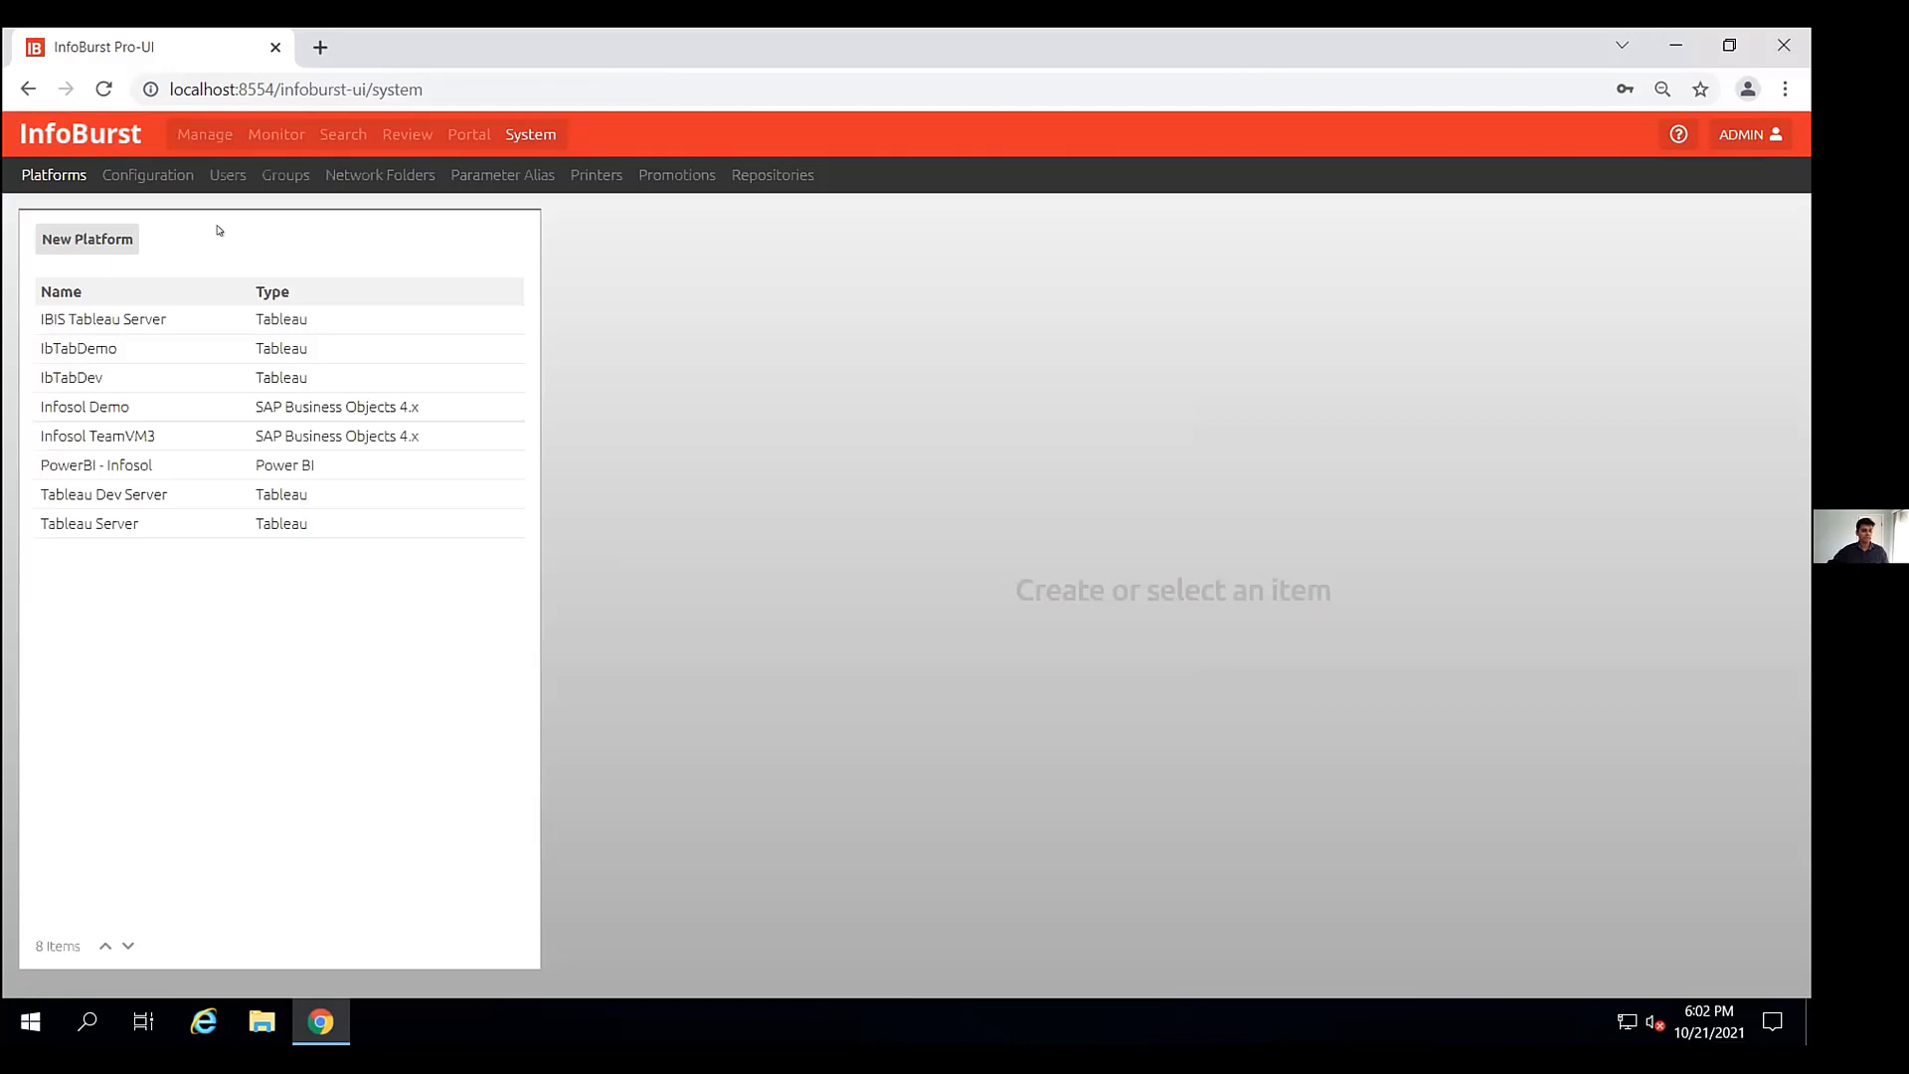
pyautogui.click(101, 242)
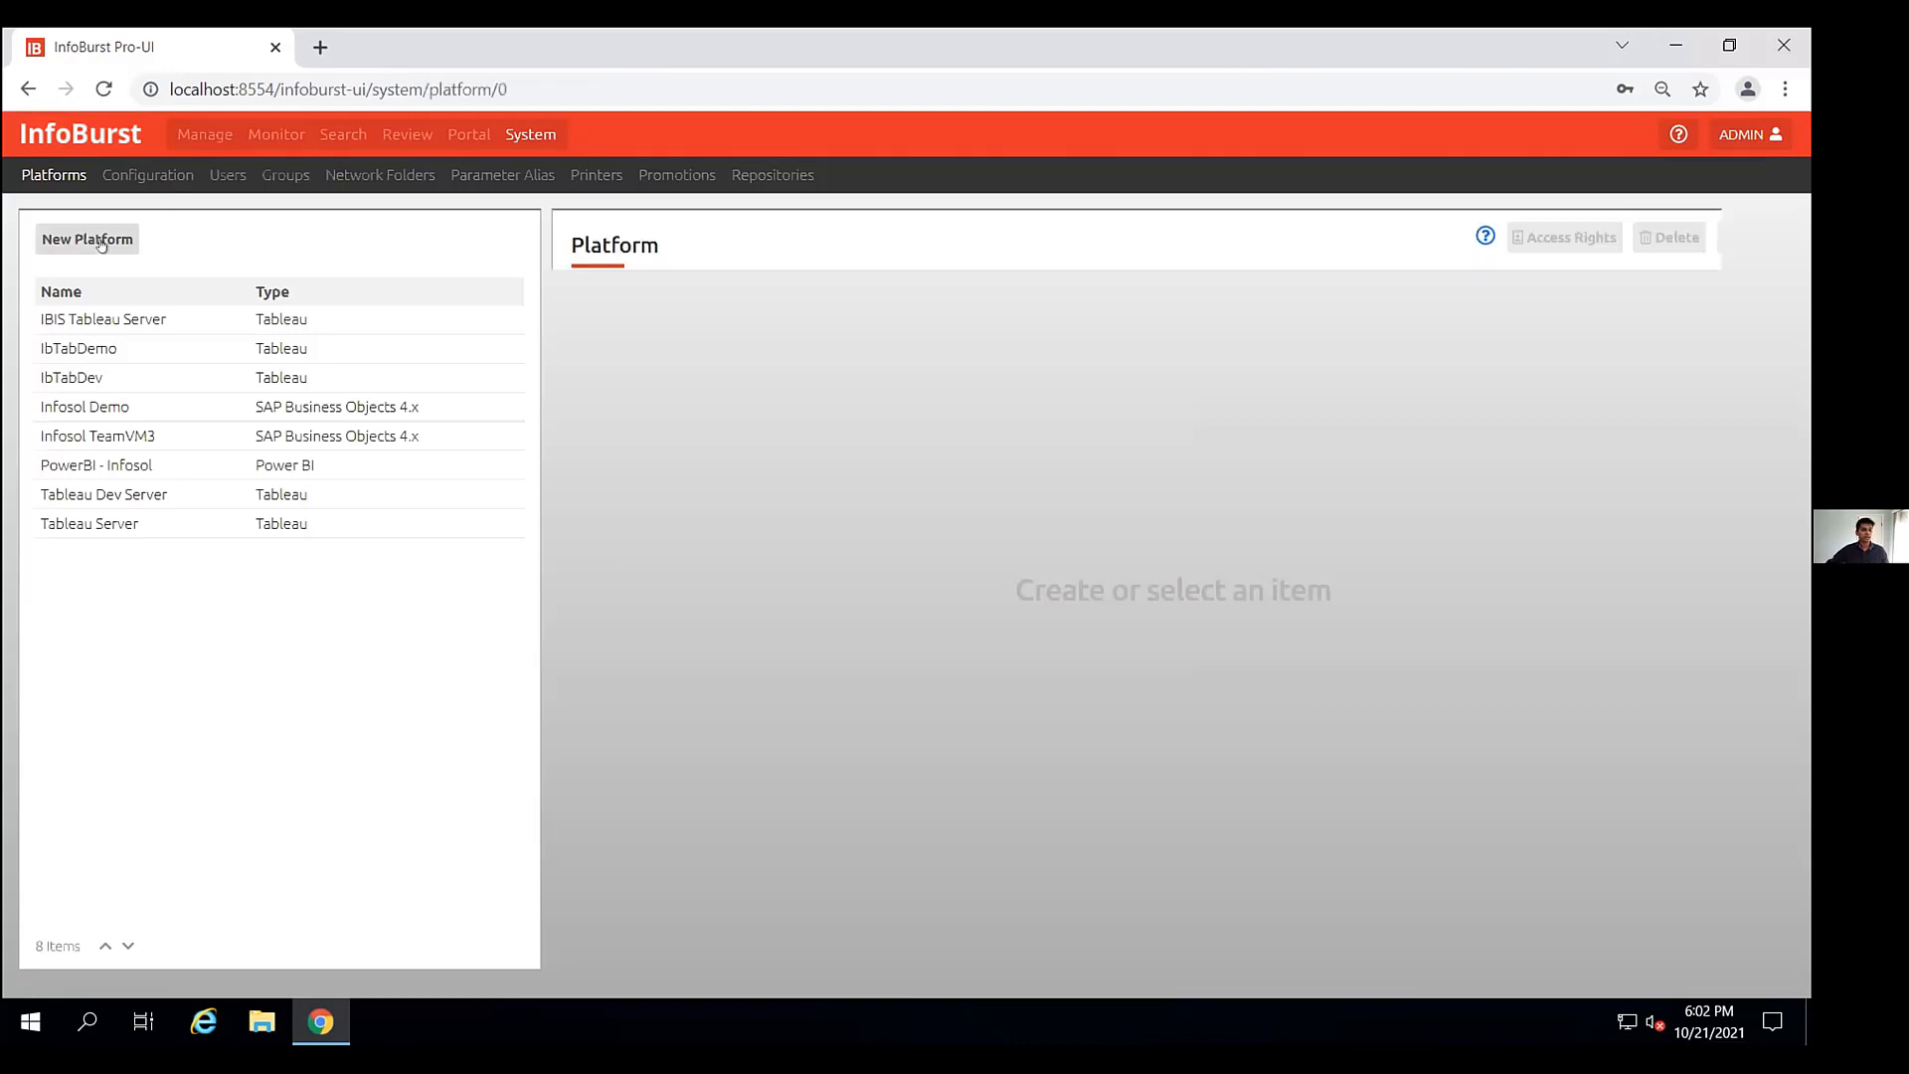
pyautogui.click(1078, 398)
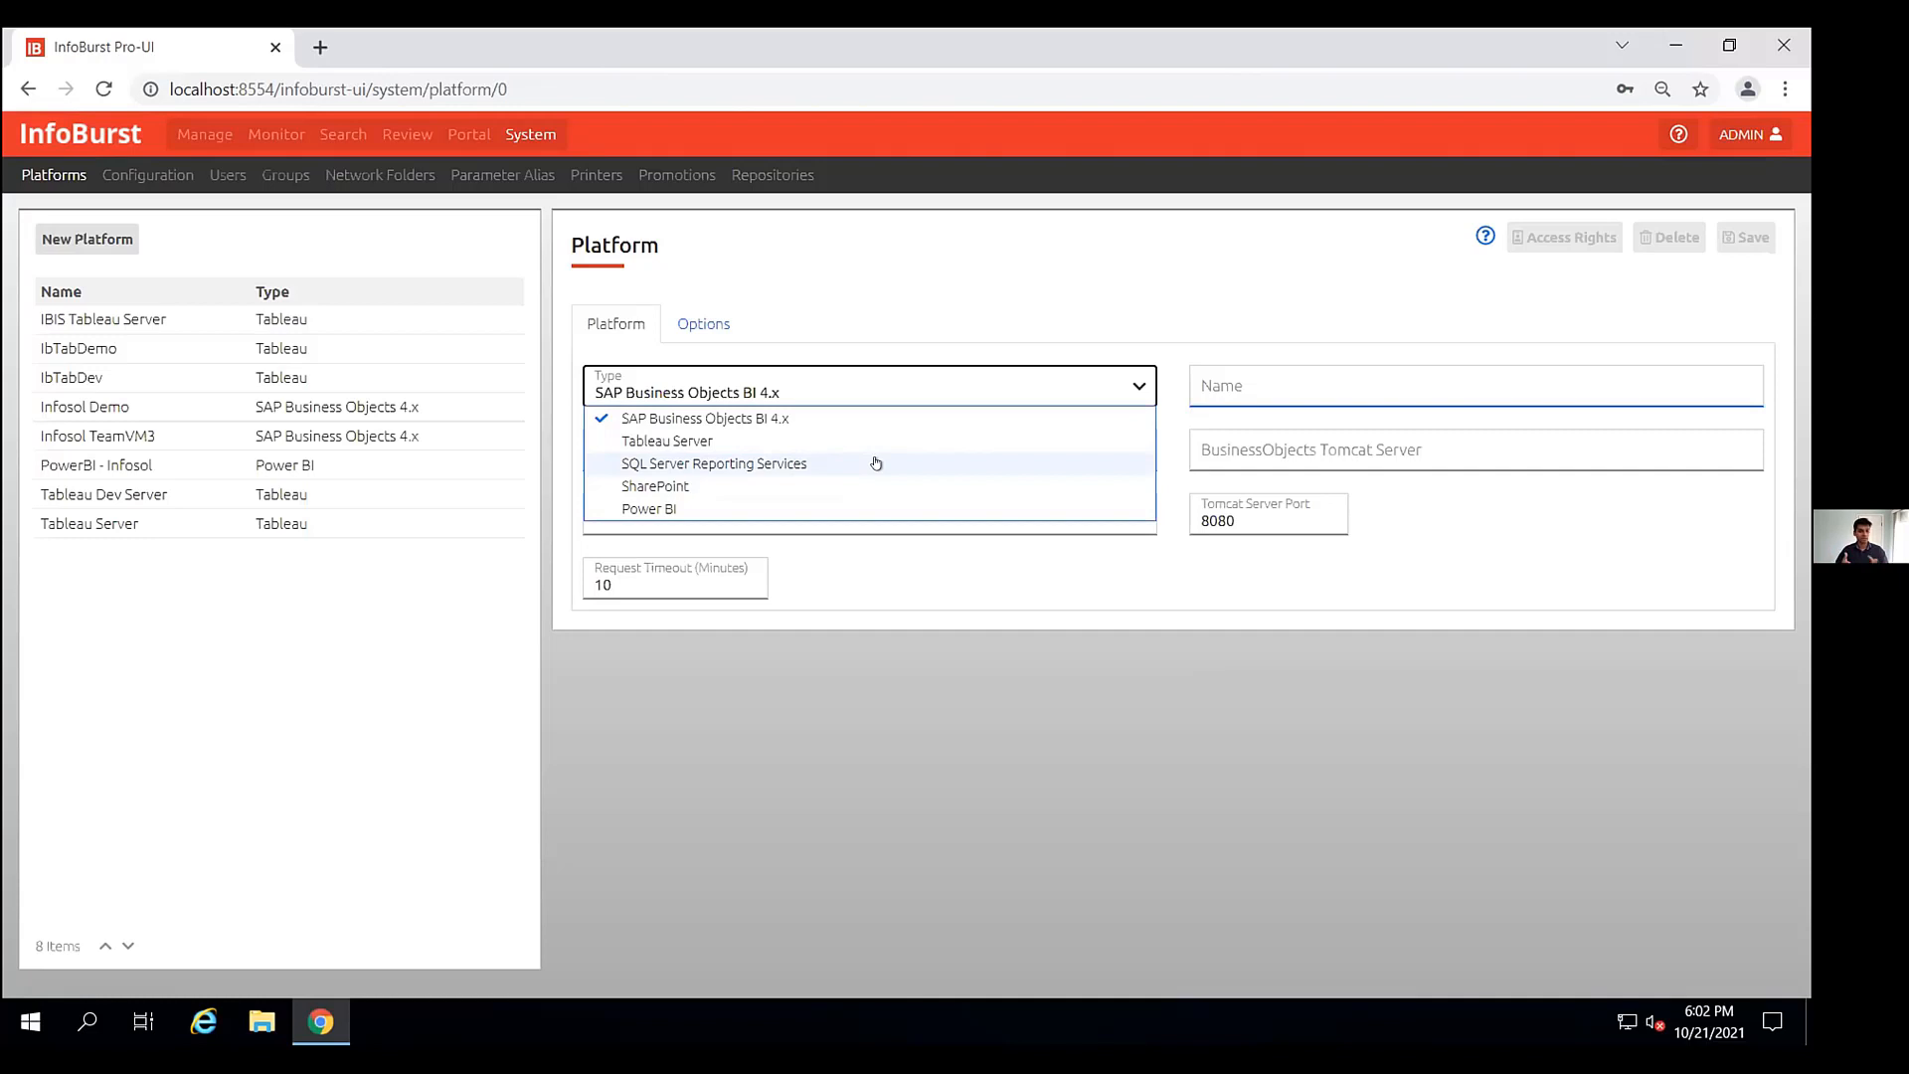
pyautogui.click(928, 295)
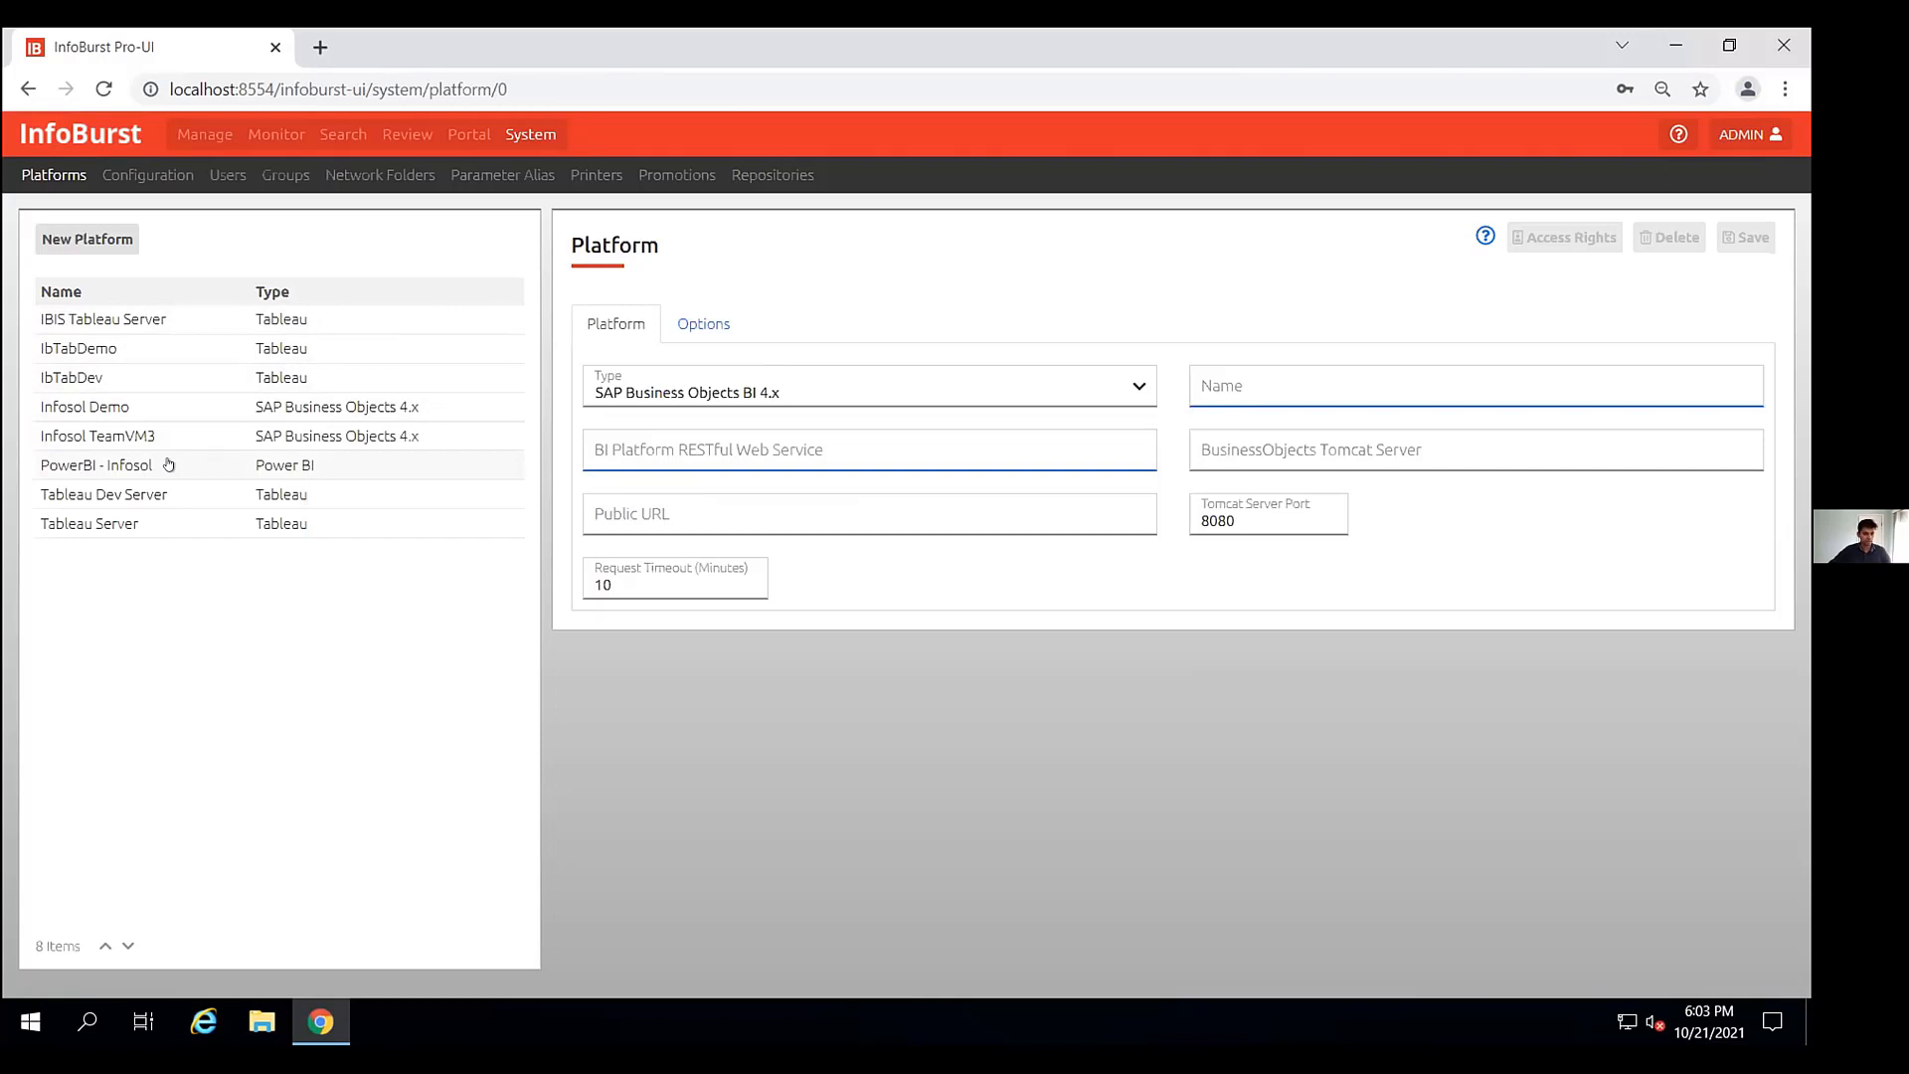
# - Create a new Universe to PowerBI workflow in the 01_EastCoast folder
pyautogui.click(189, 136)
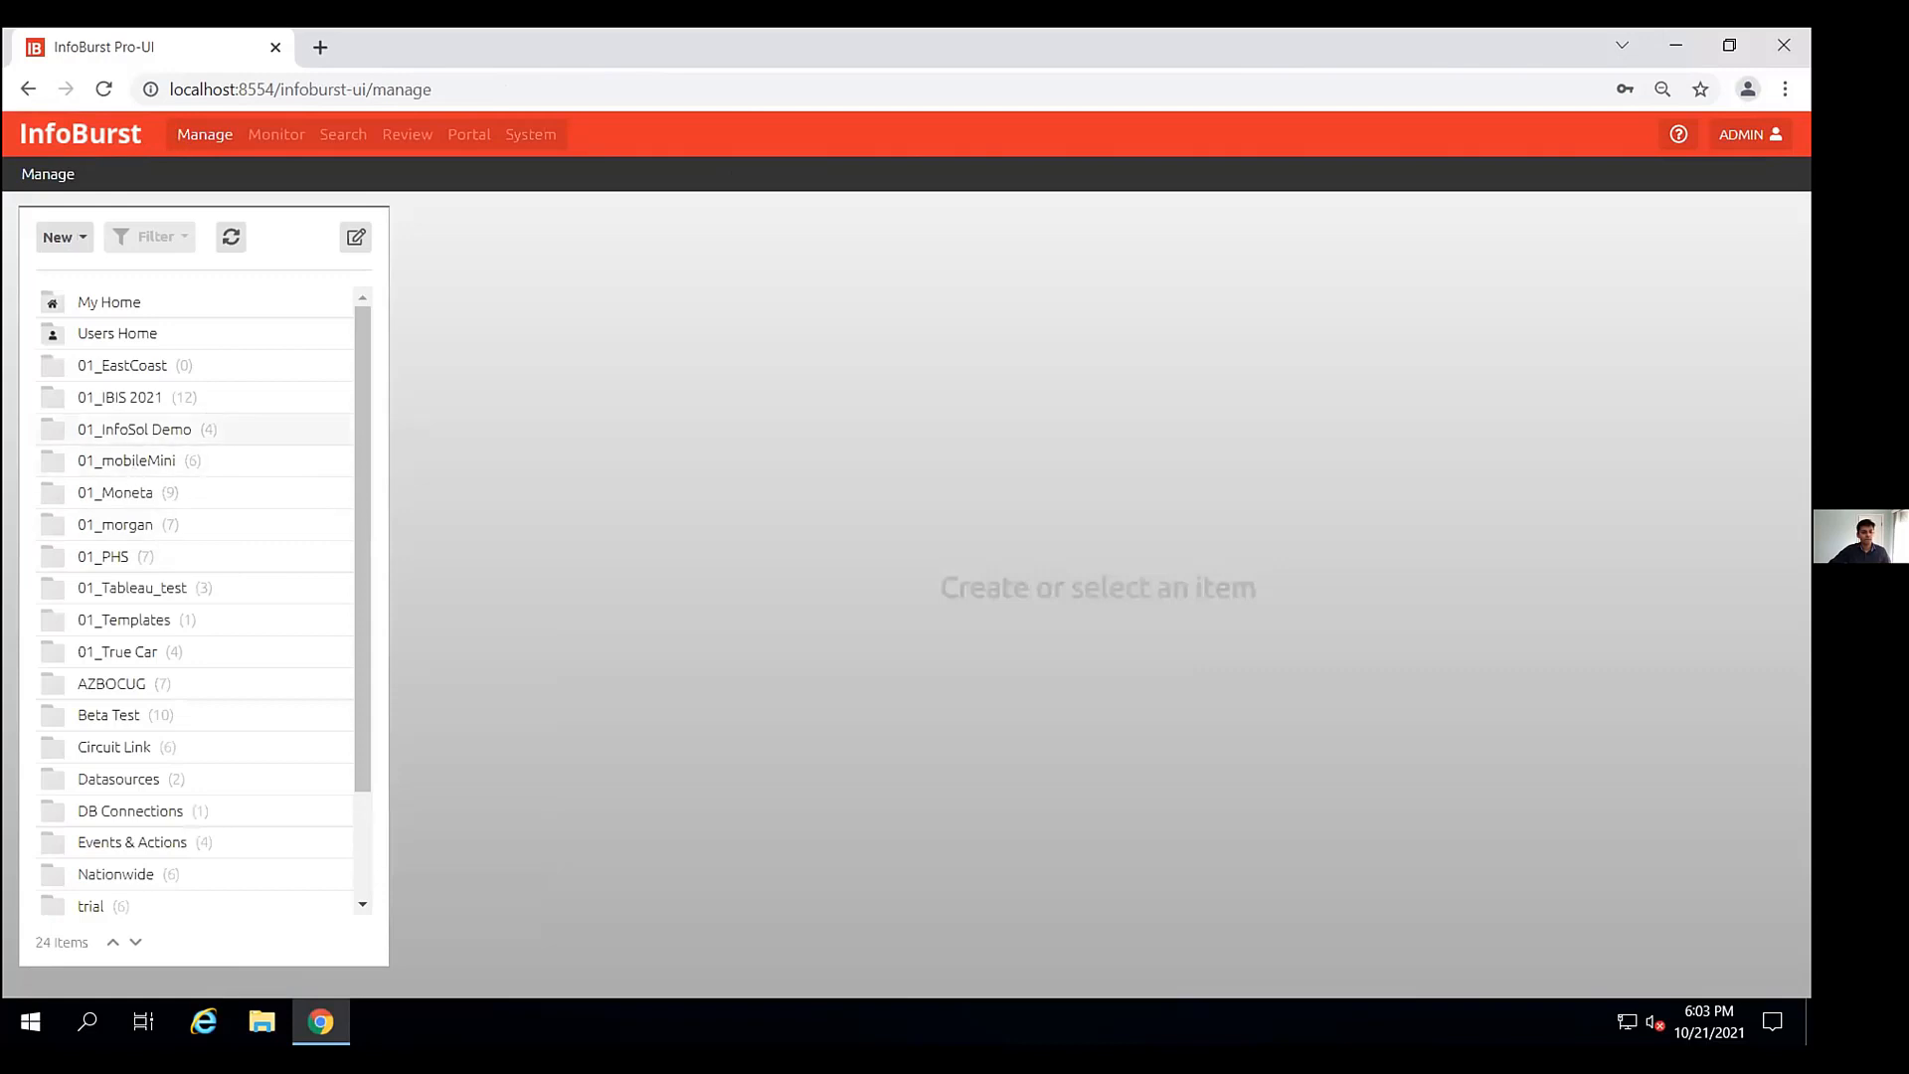
pyautogui.click(154, 368)
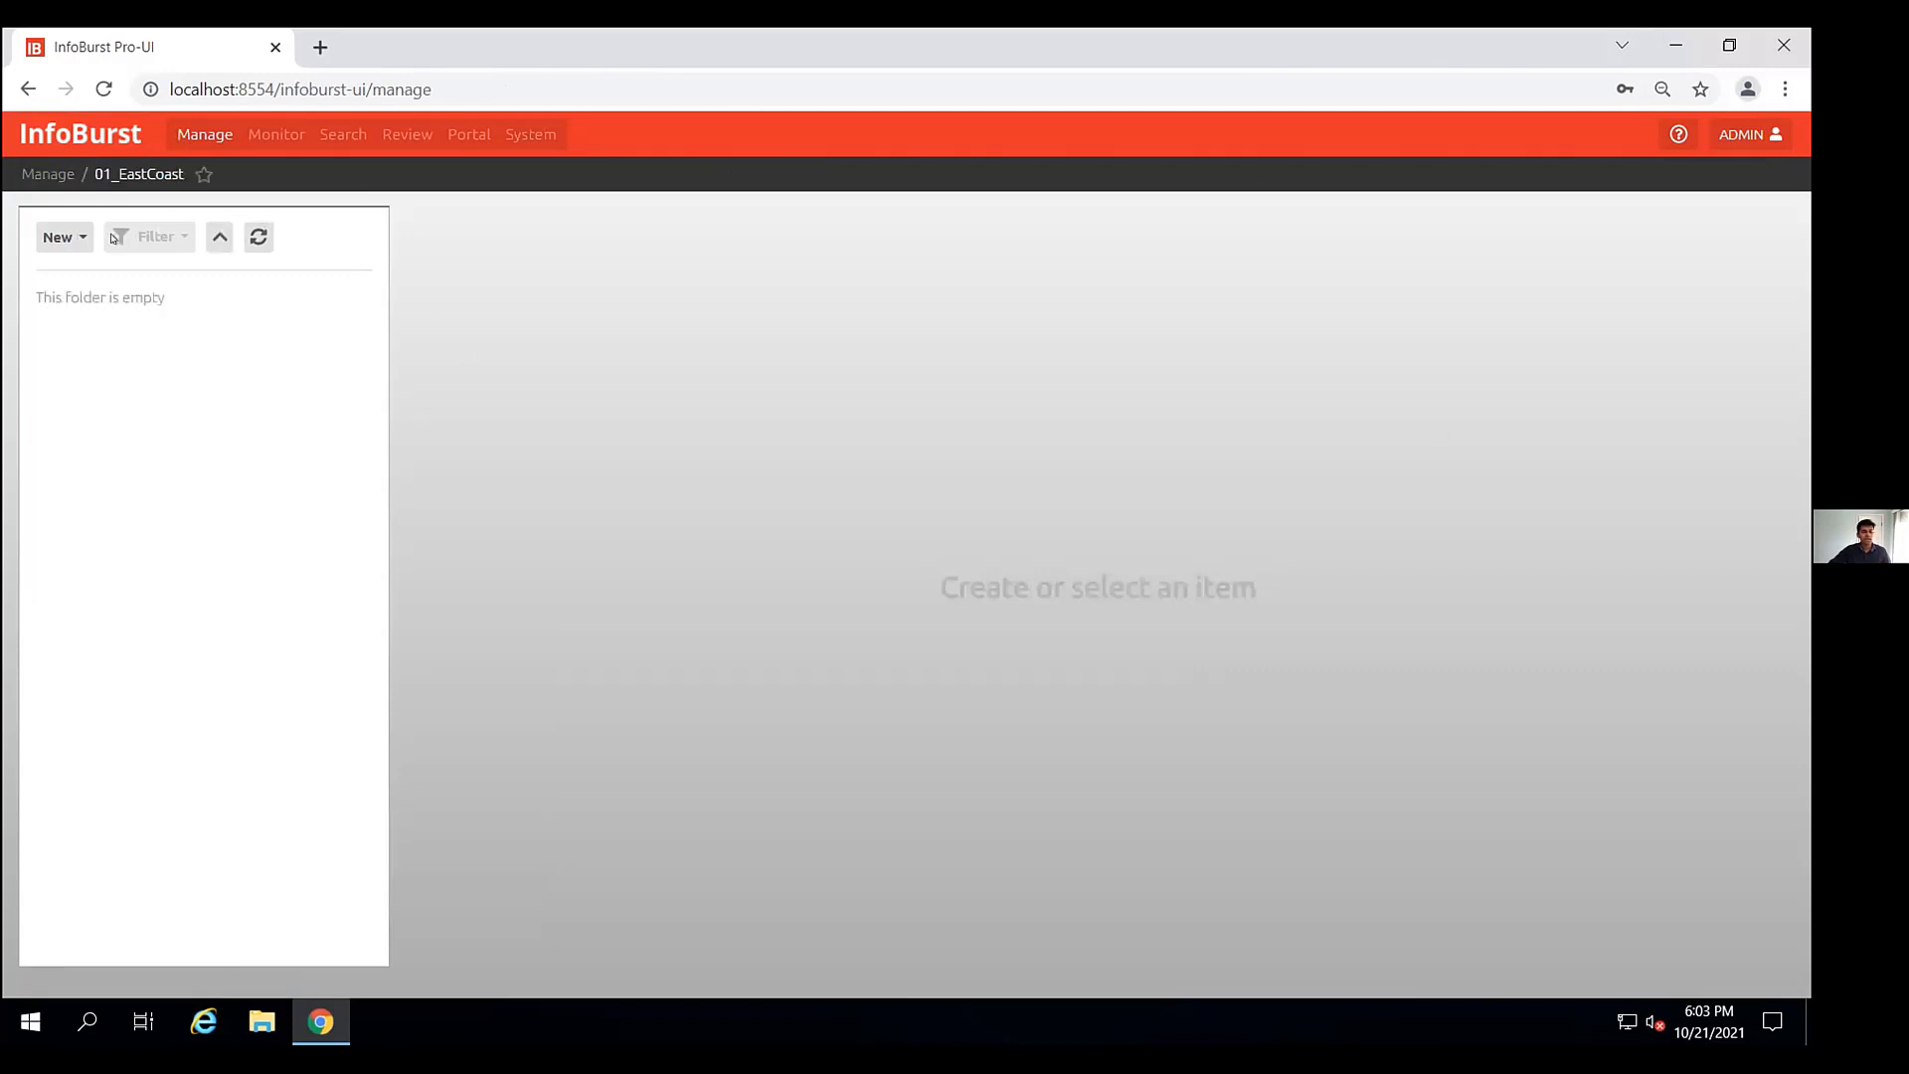
pyautogui.click(60, 236)
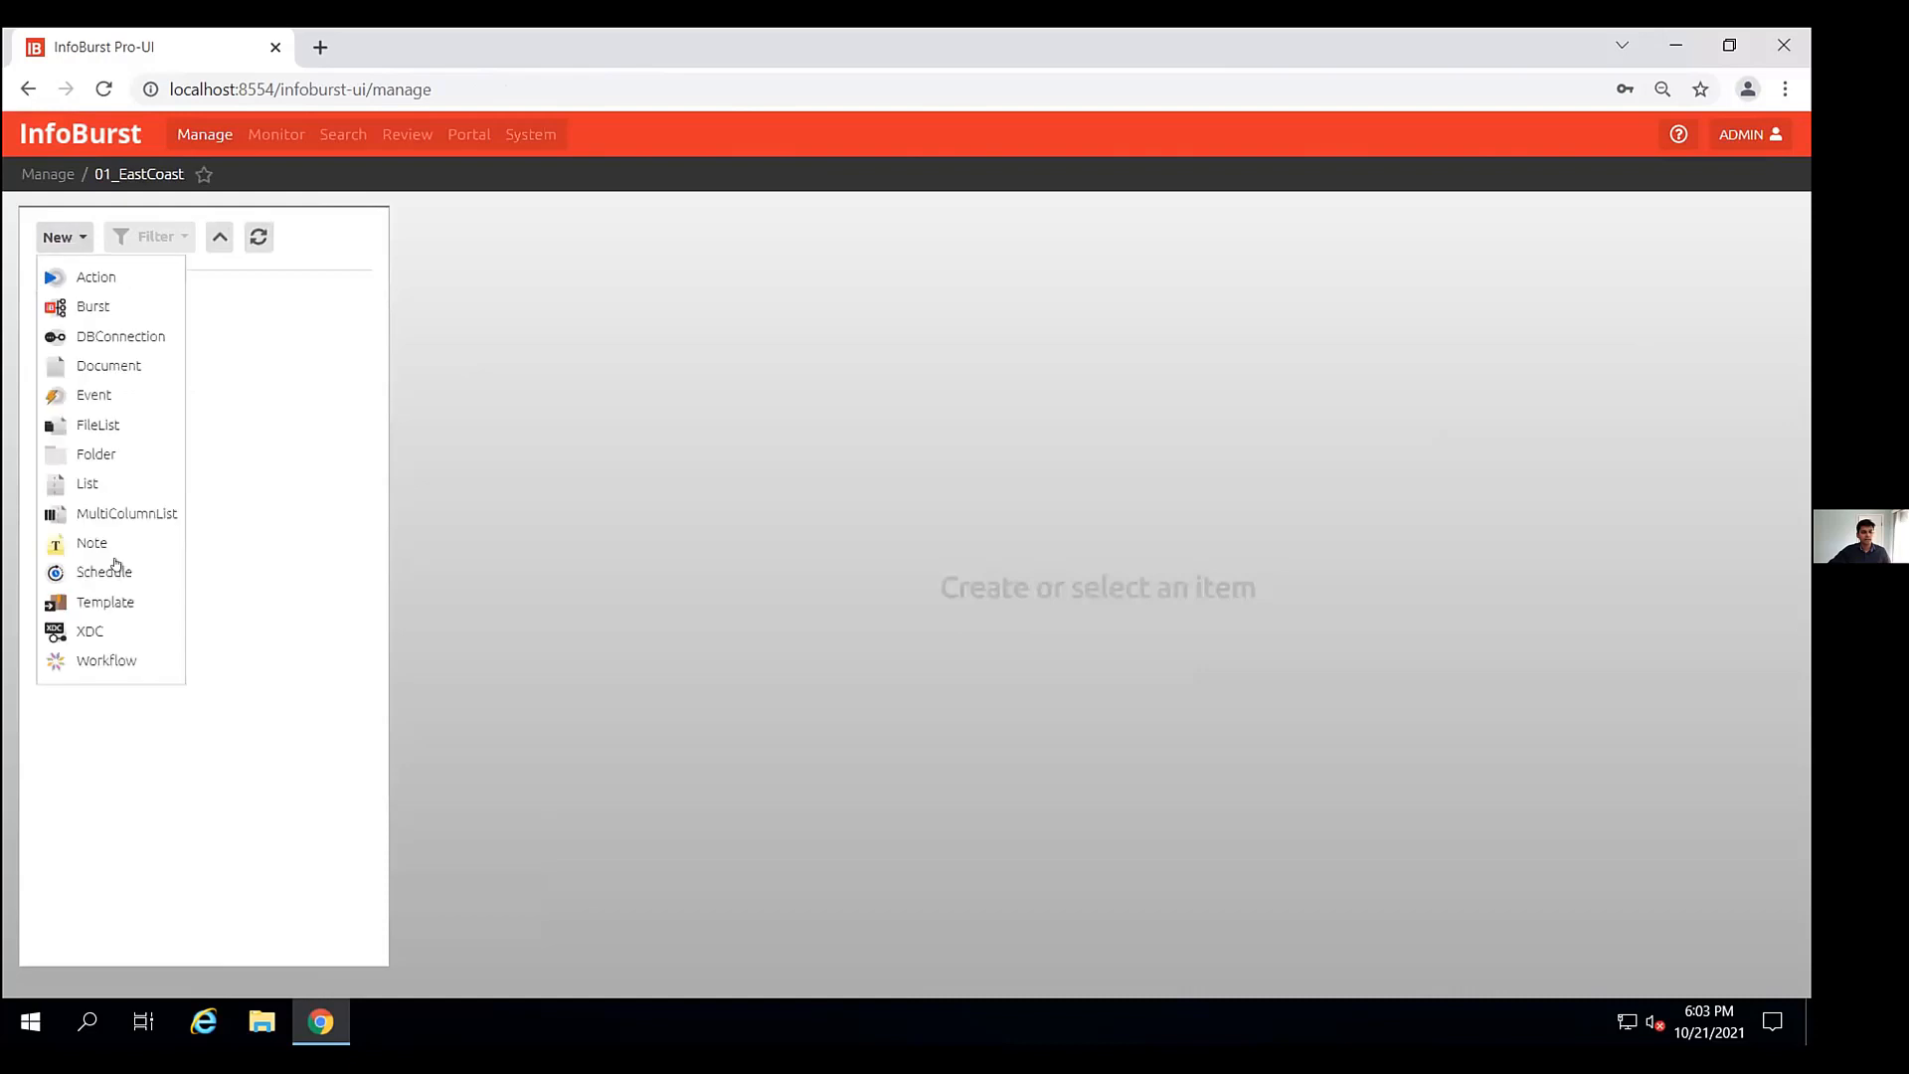
pyautogui.click(91, 660)
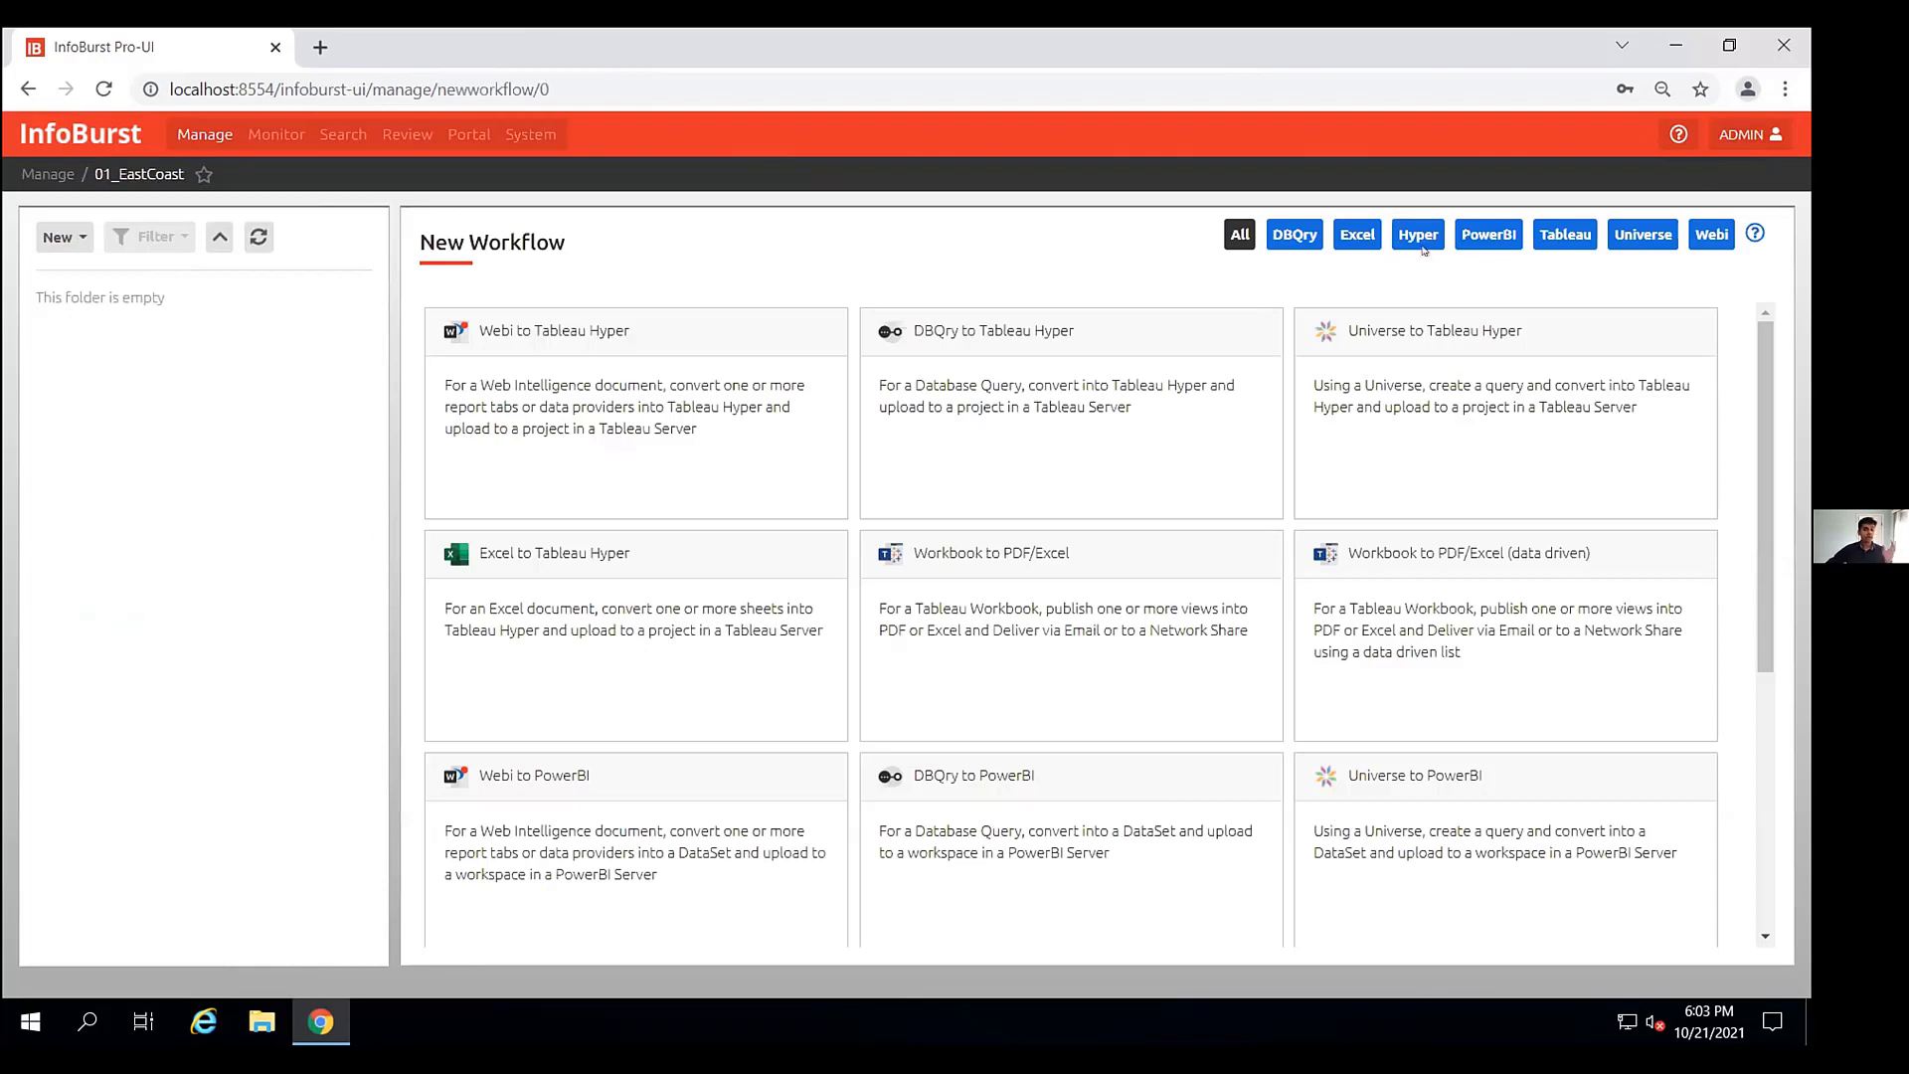
pyautogui.click(1474, 235)
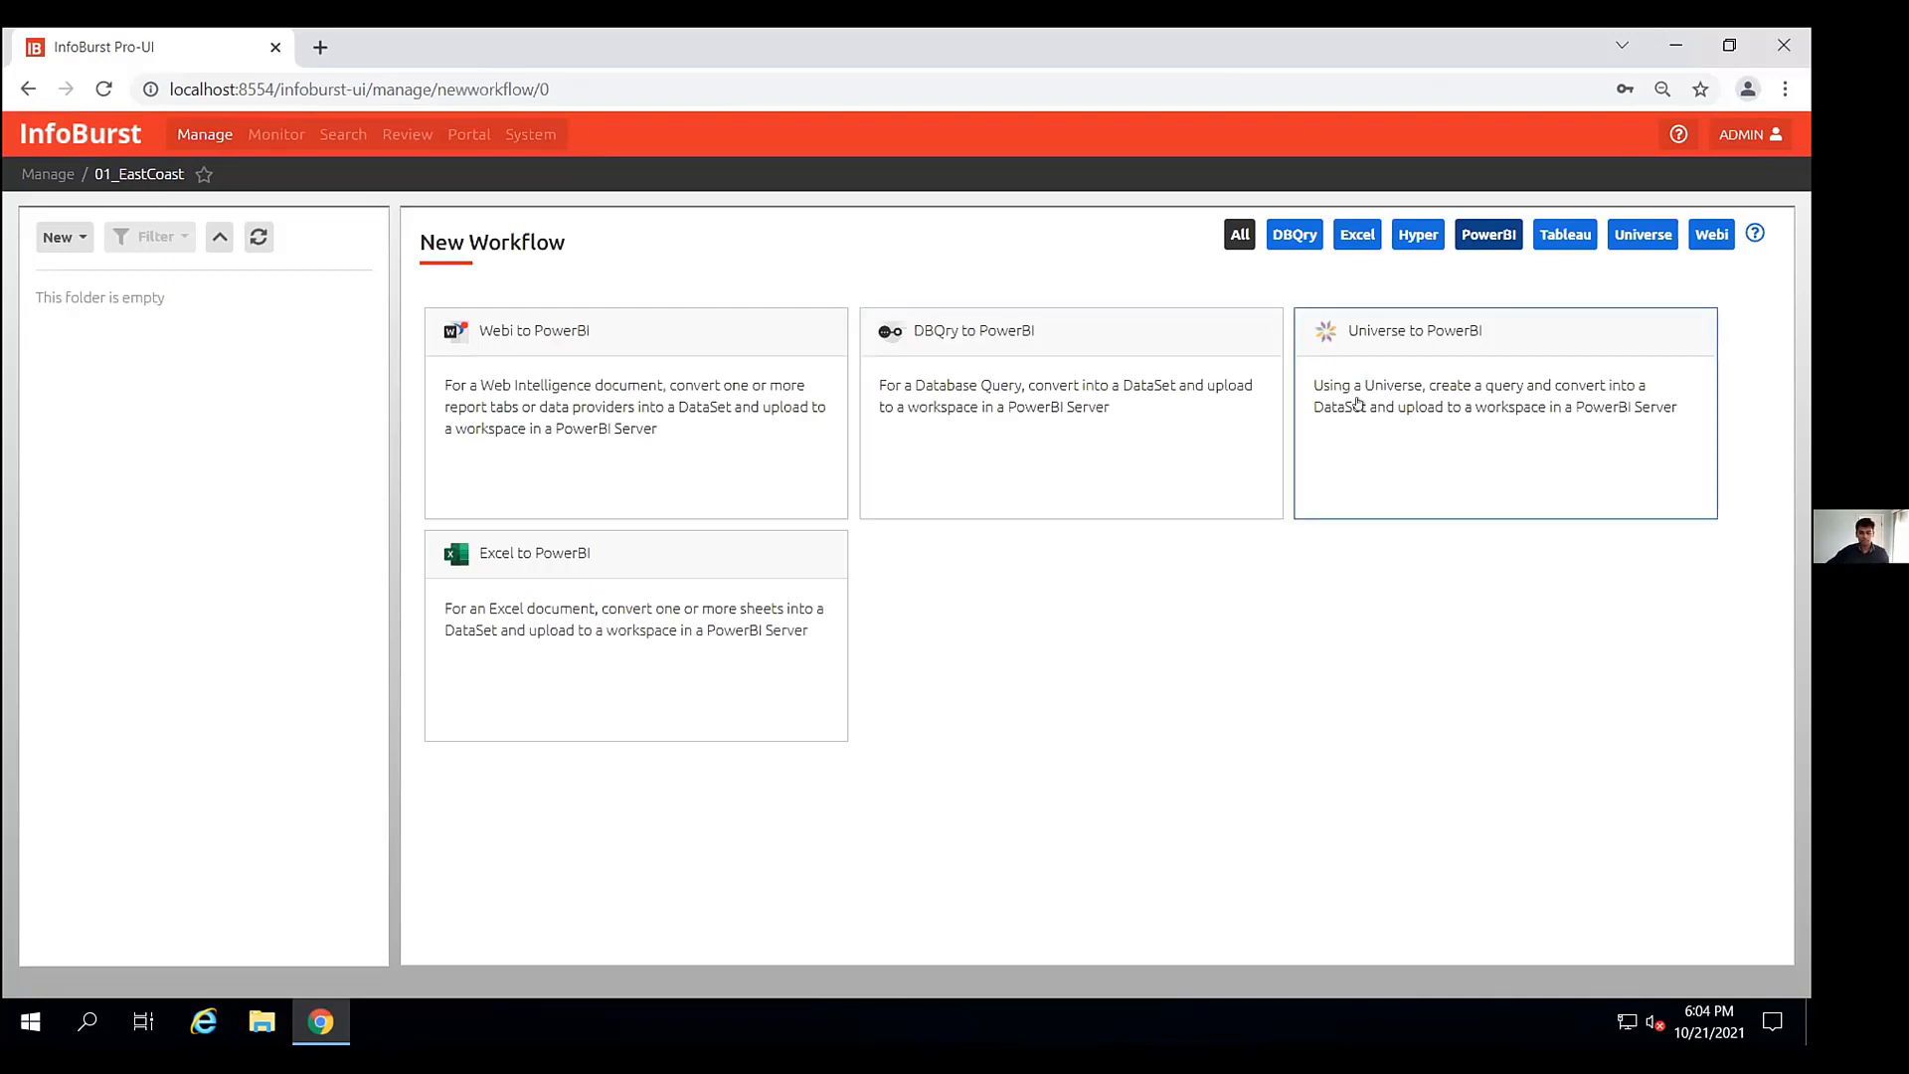
pyautogui.click(1479, 389)
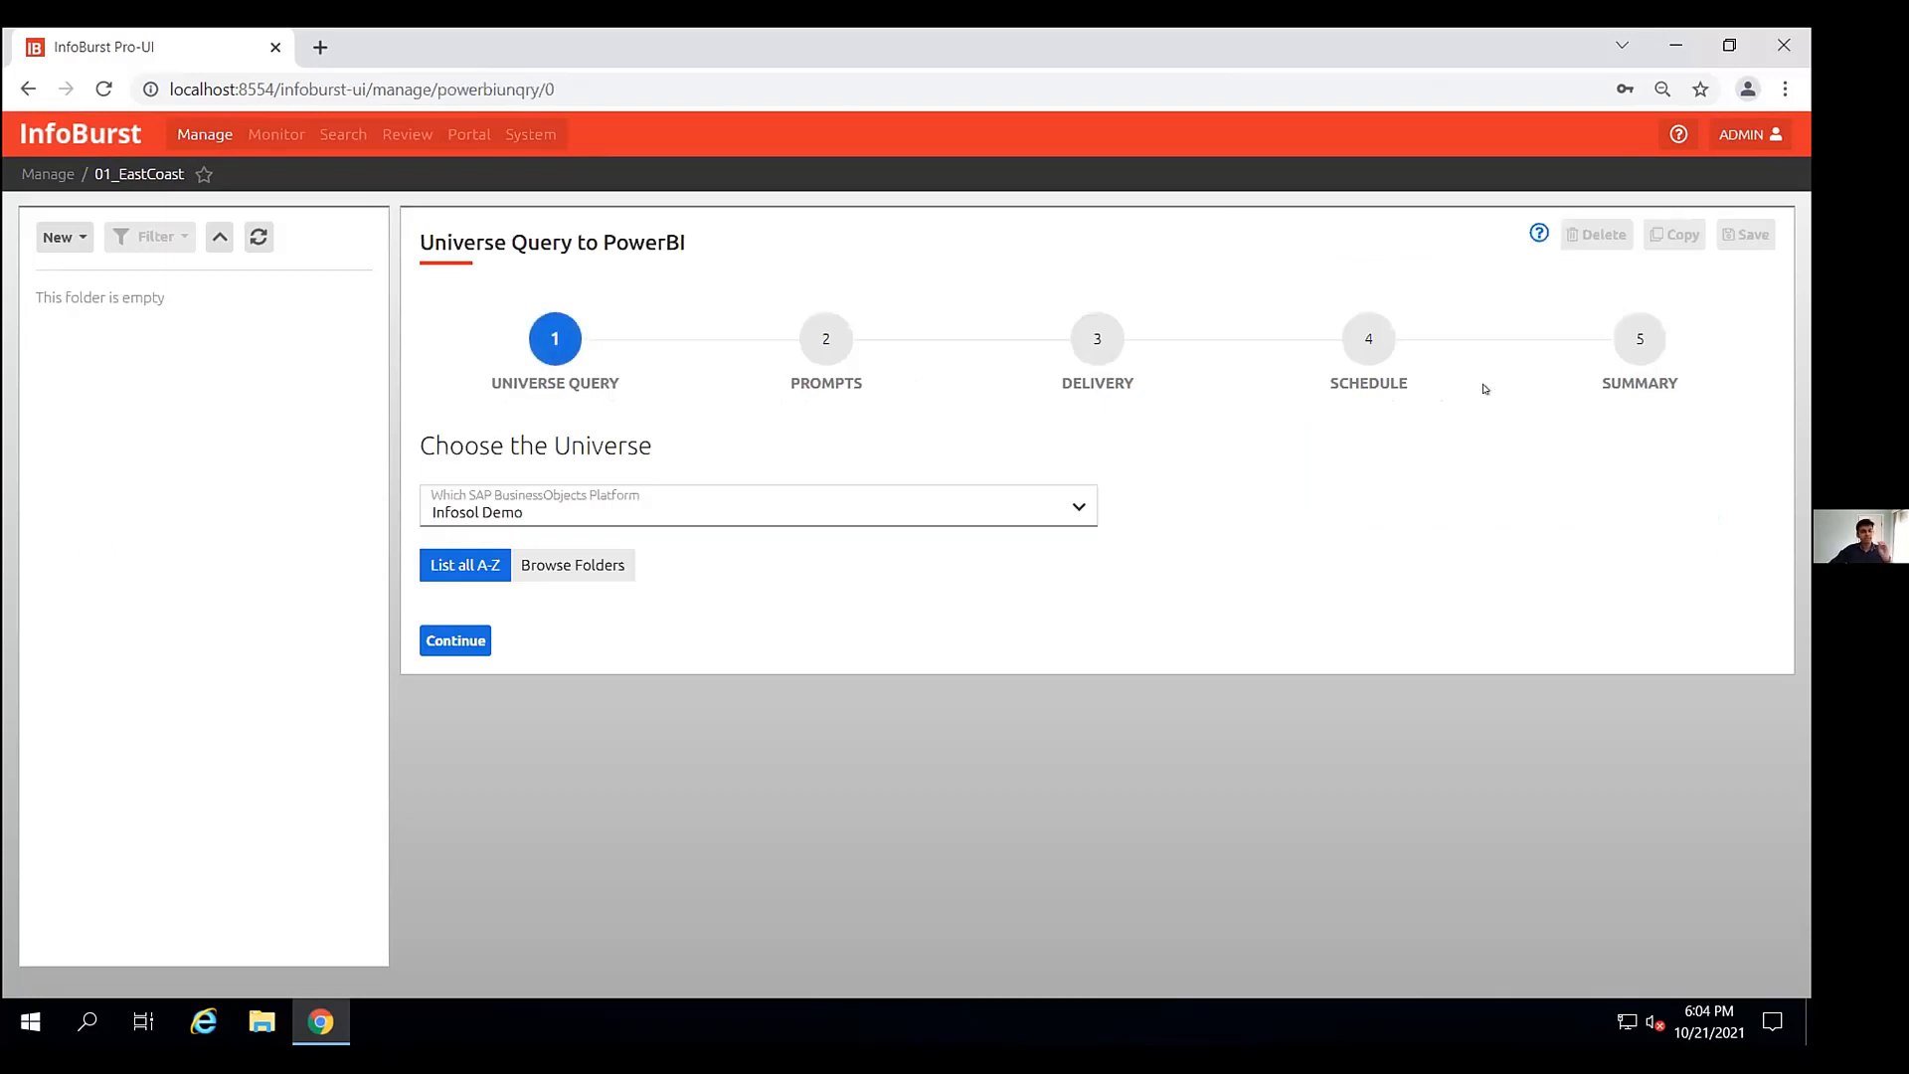
# - Choose the Infosol Demo platform and the Financial Sales 2011.unx universe as the workflow's query source
pyautogui.click(992, 506)
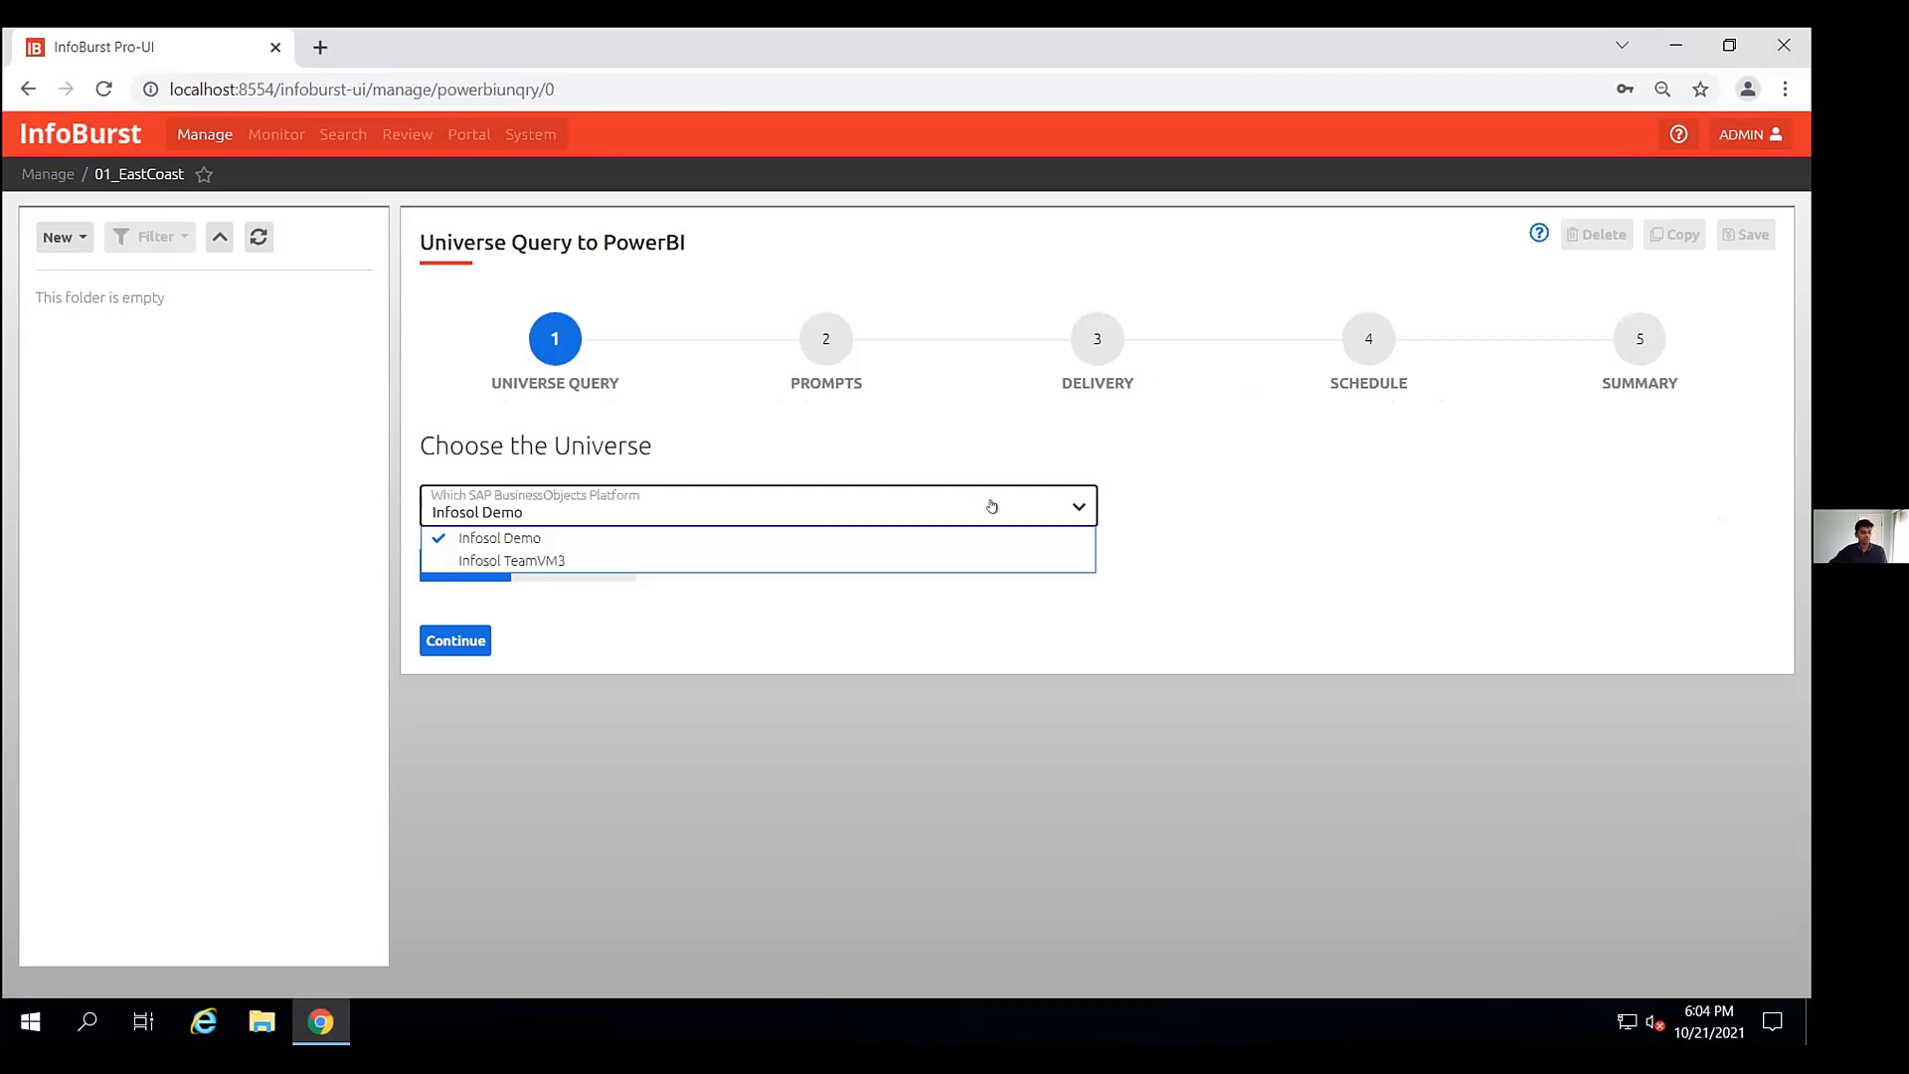
pyautogui.click(568, 538)
pyautogui.click(445, 642)
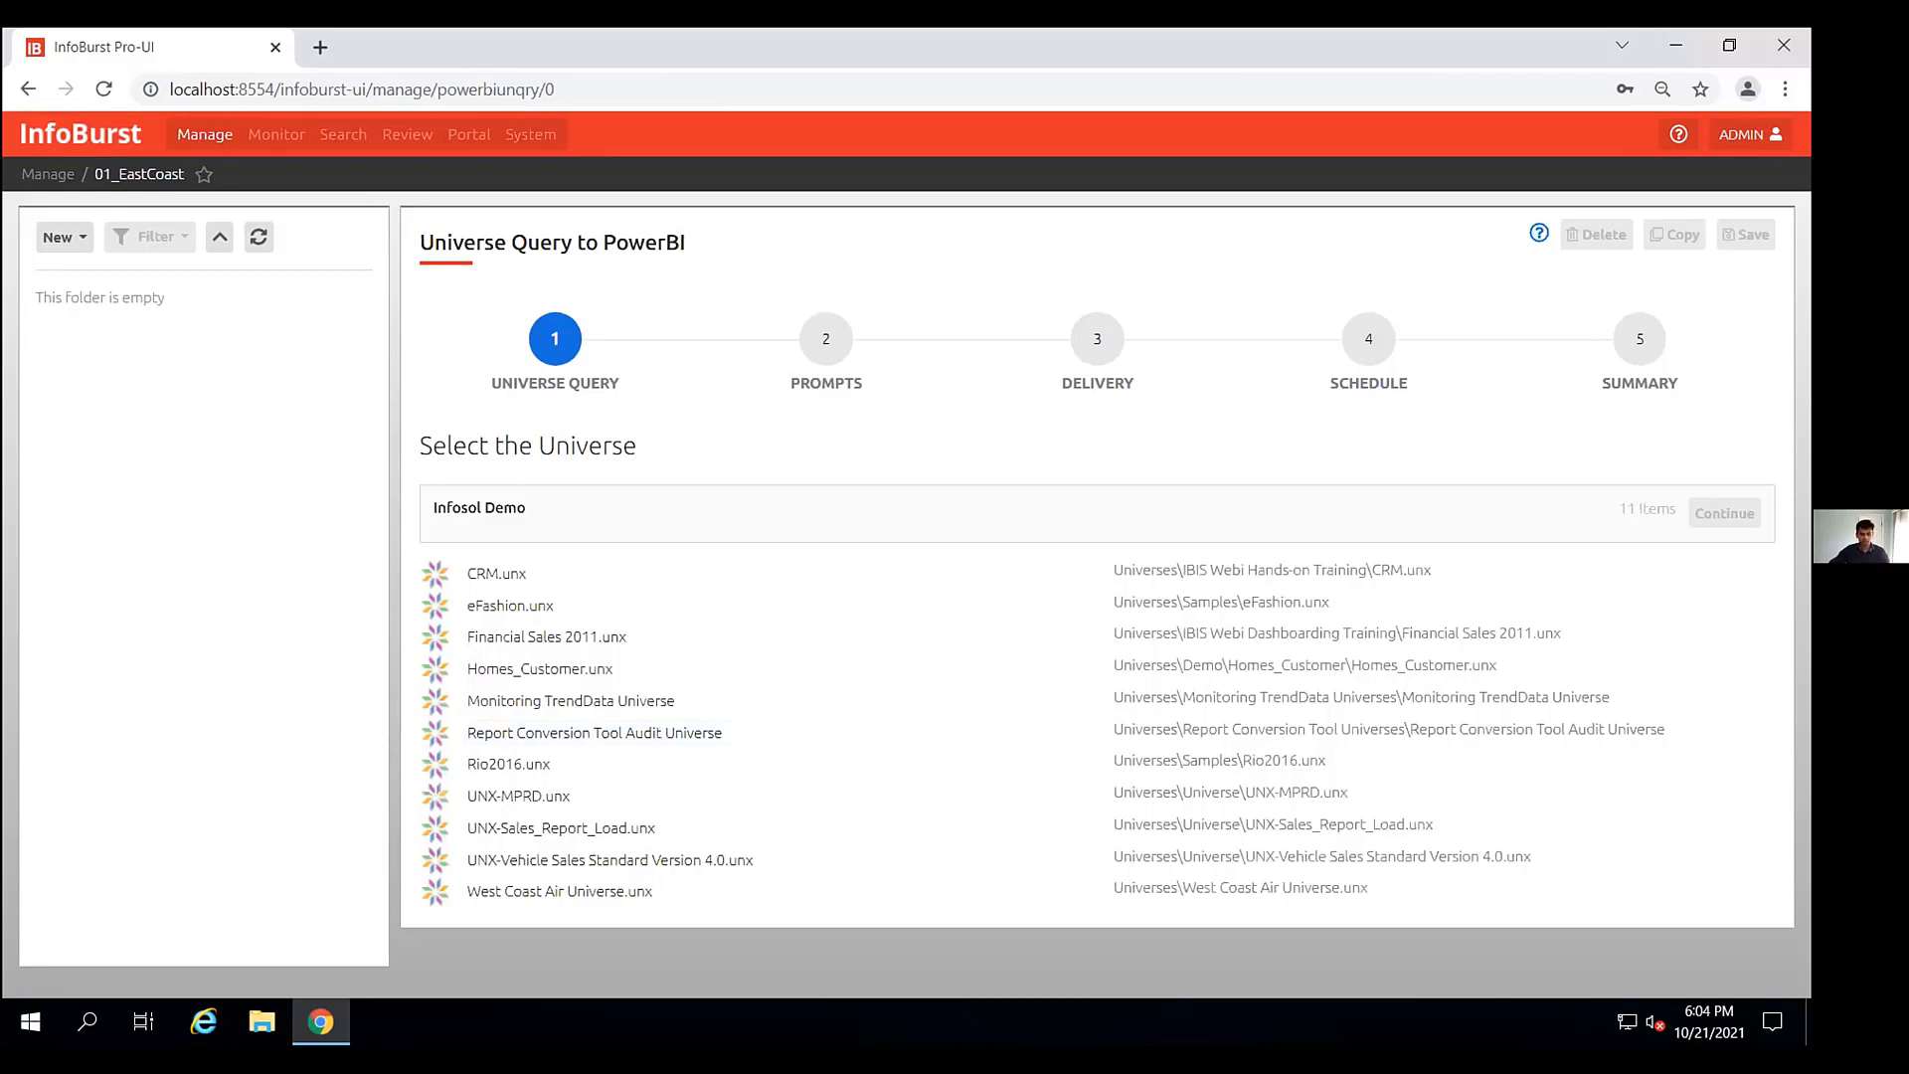
pyautogui.click(574, 631)
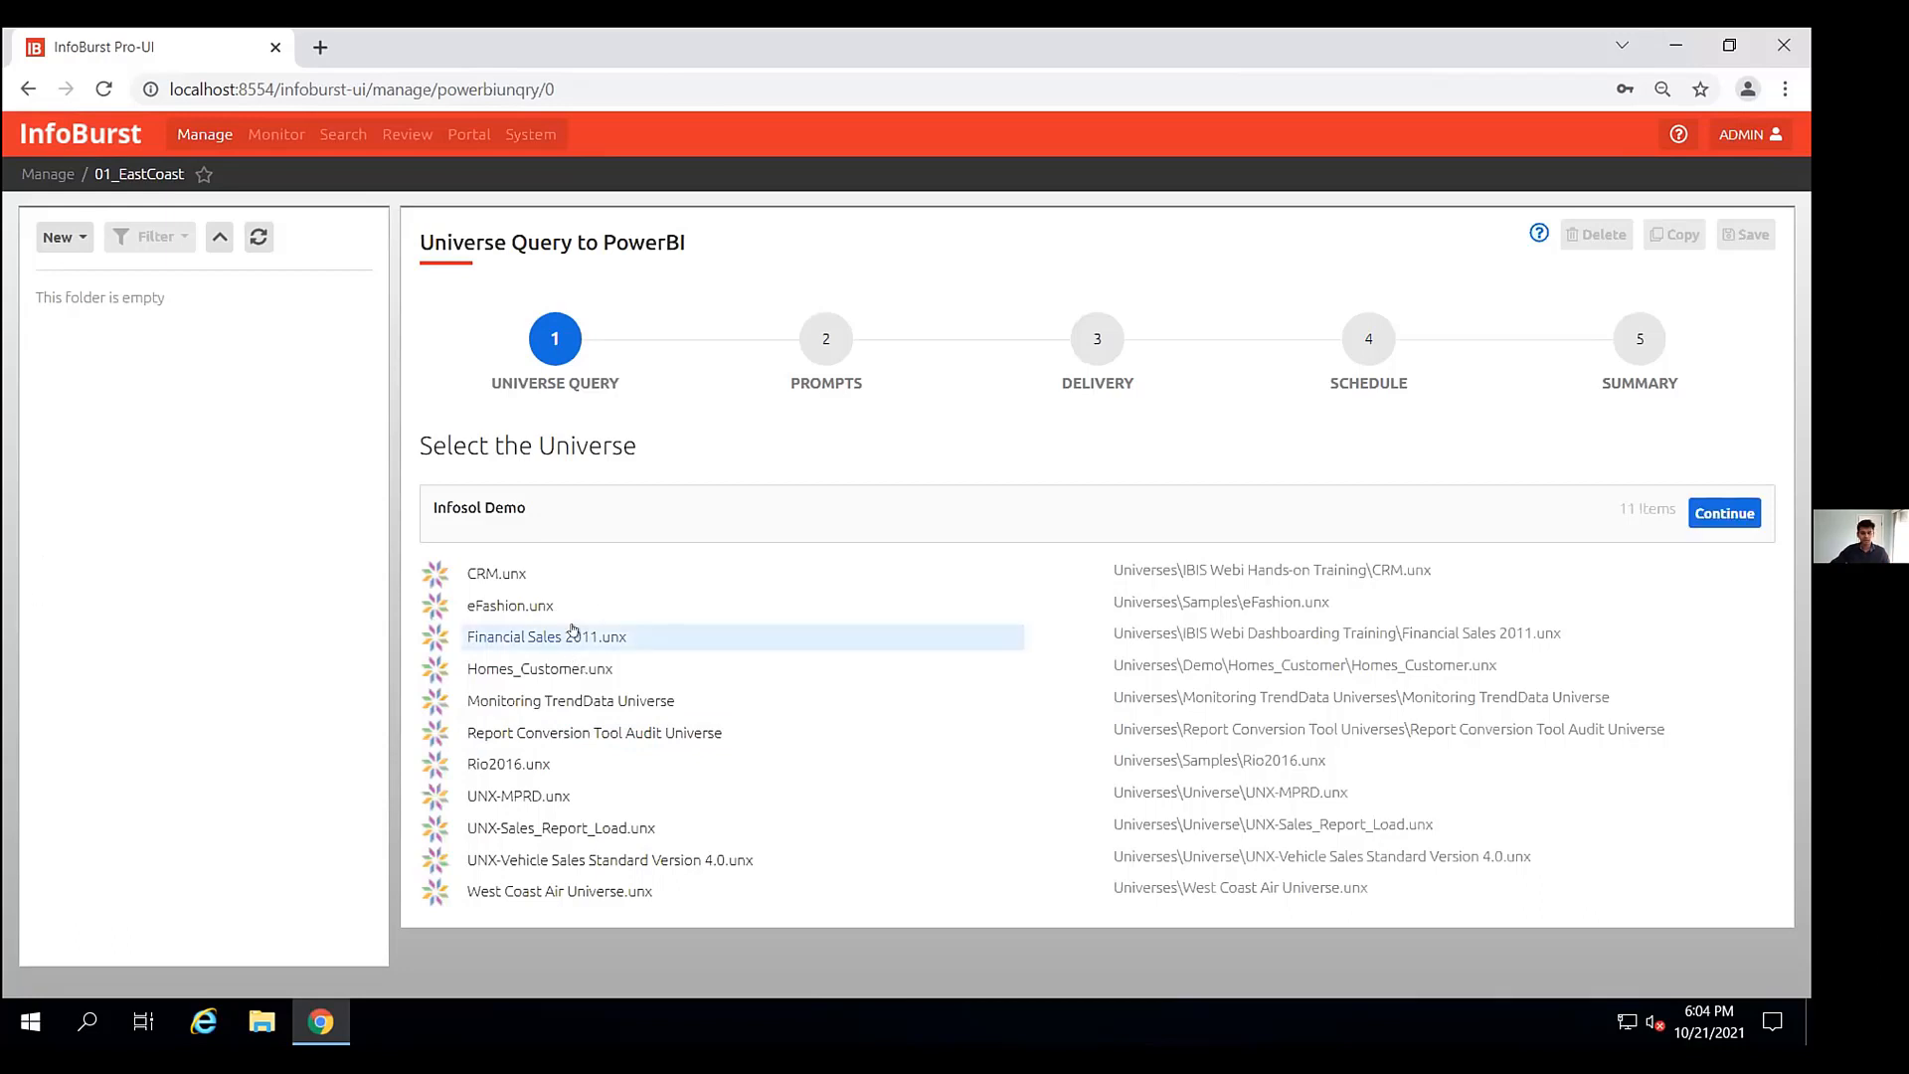
pyautogui.click(1724, 513)
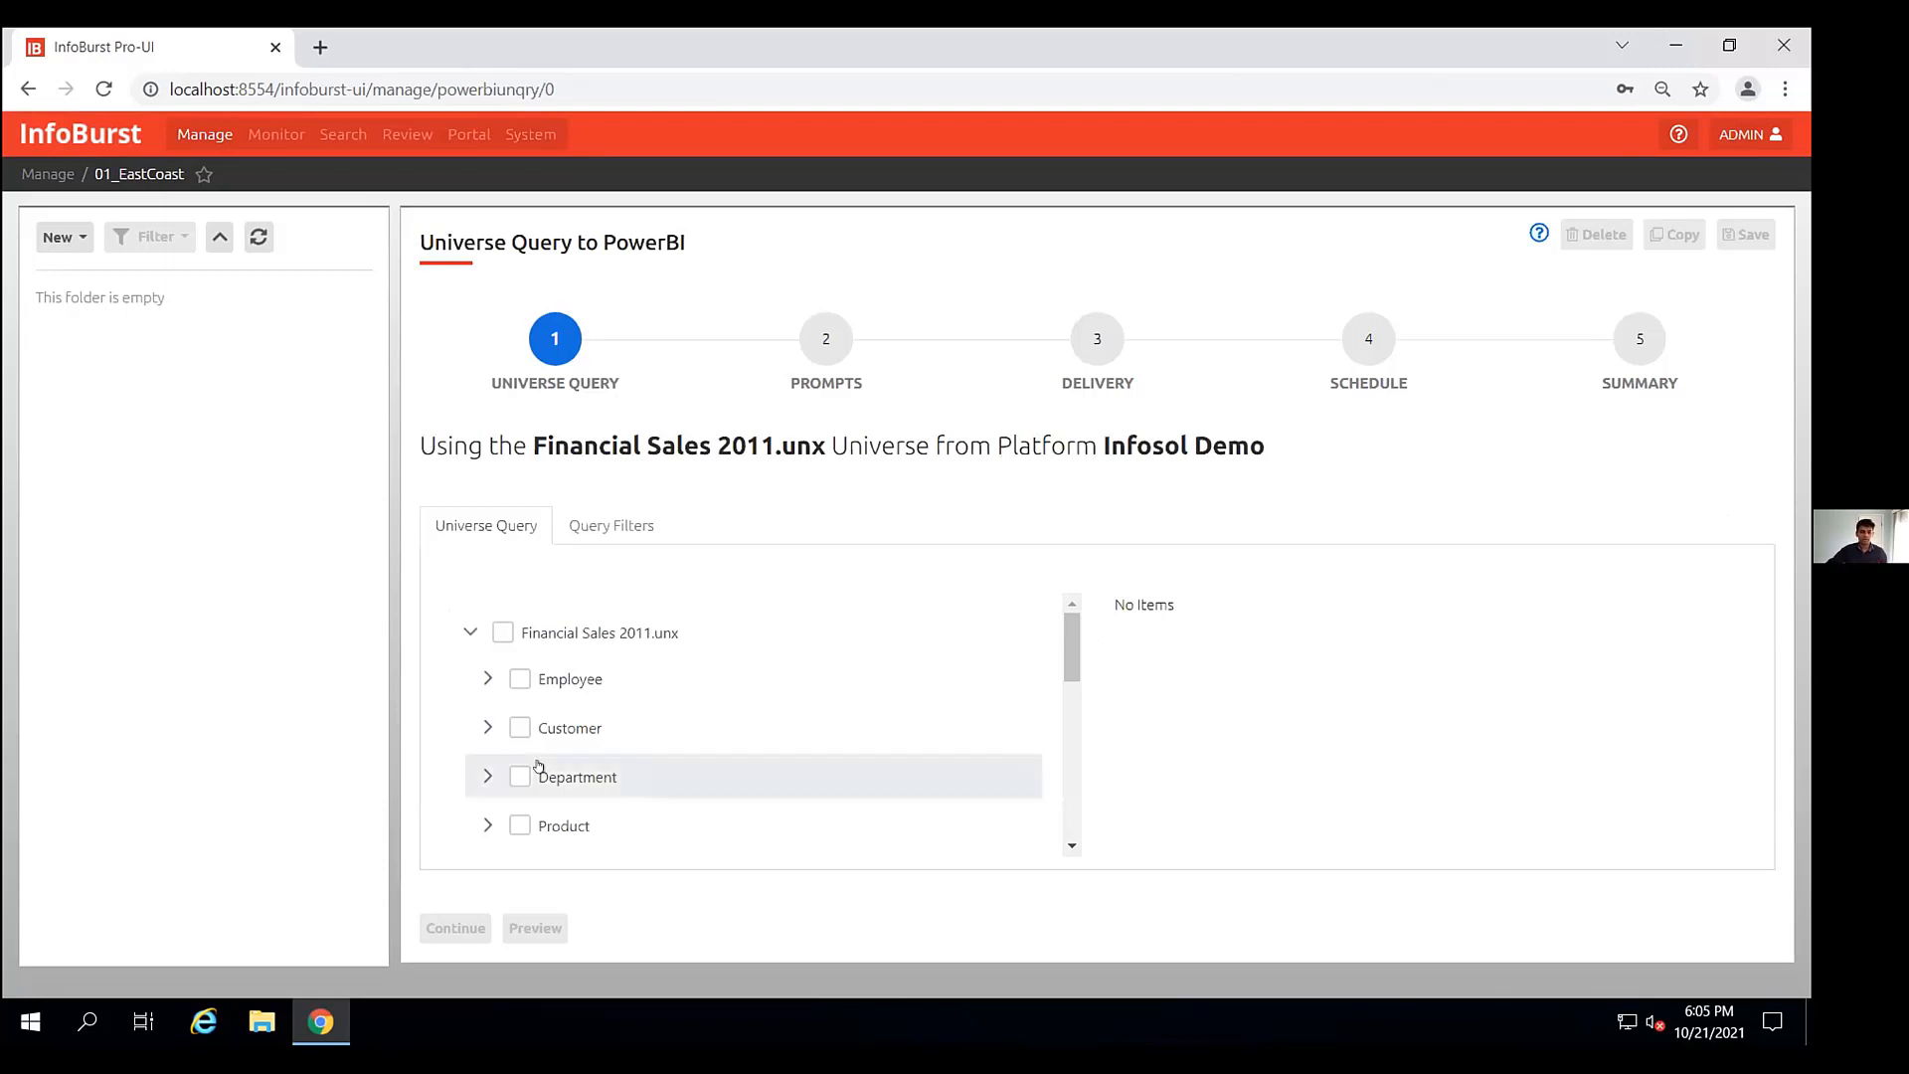
# - Add Customer State and Customer City from the Customer class to the query
pyautogui.click(487, 726)
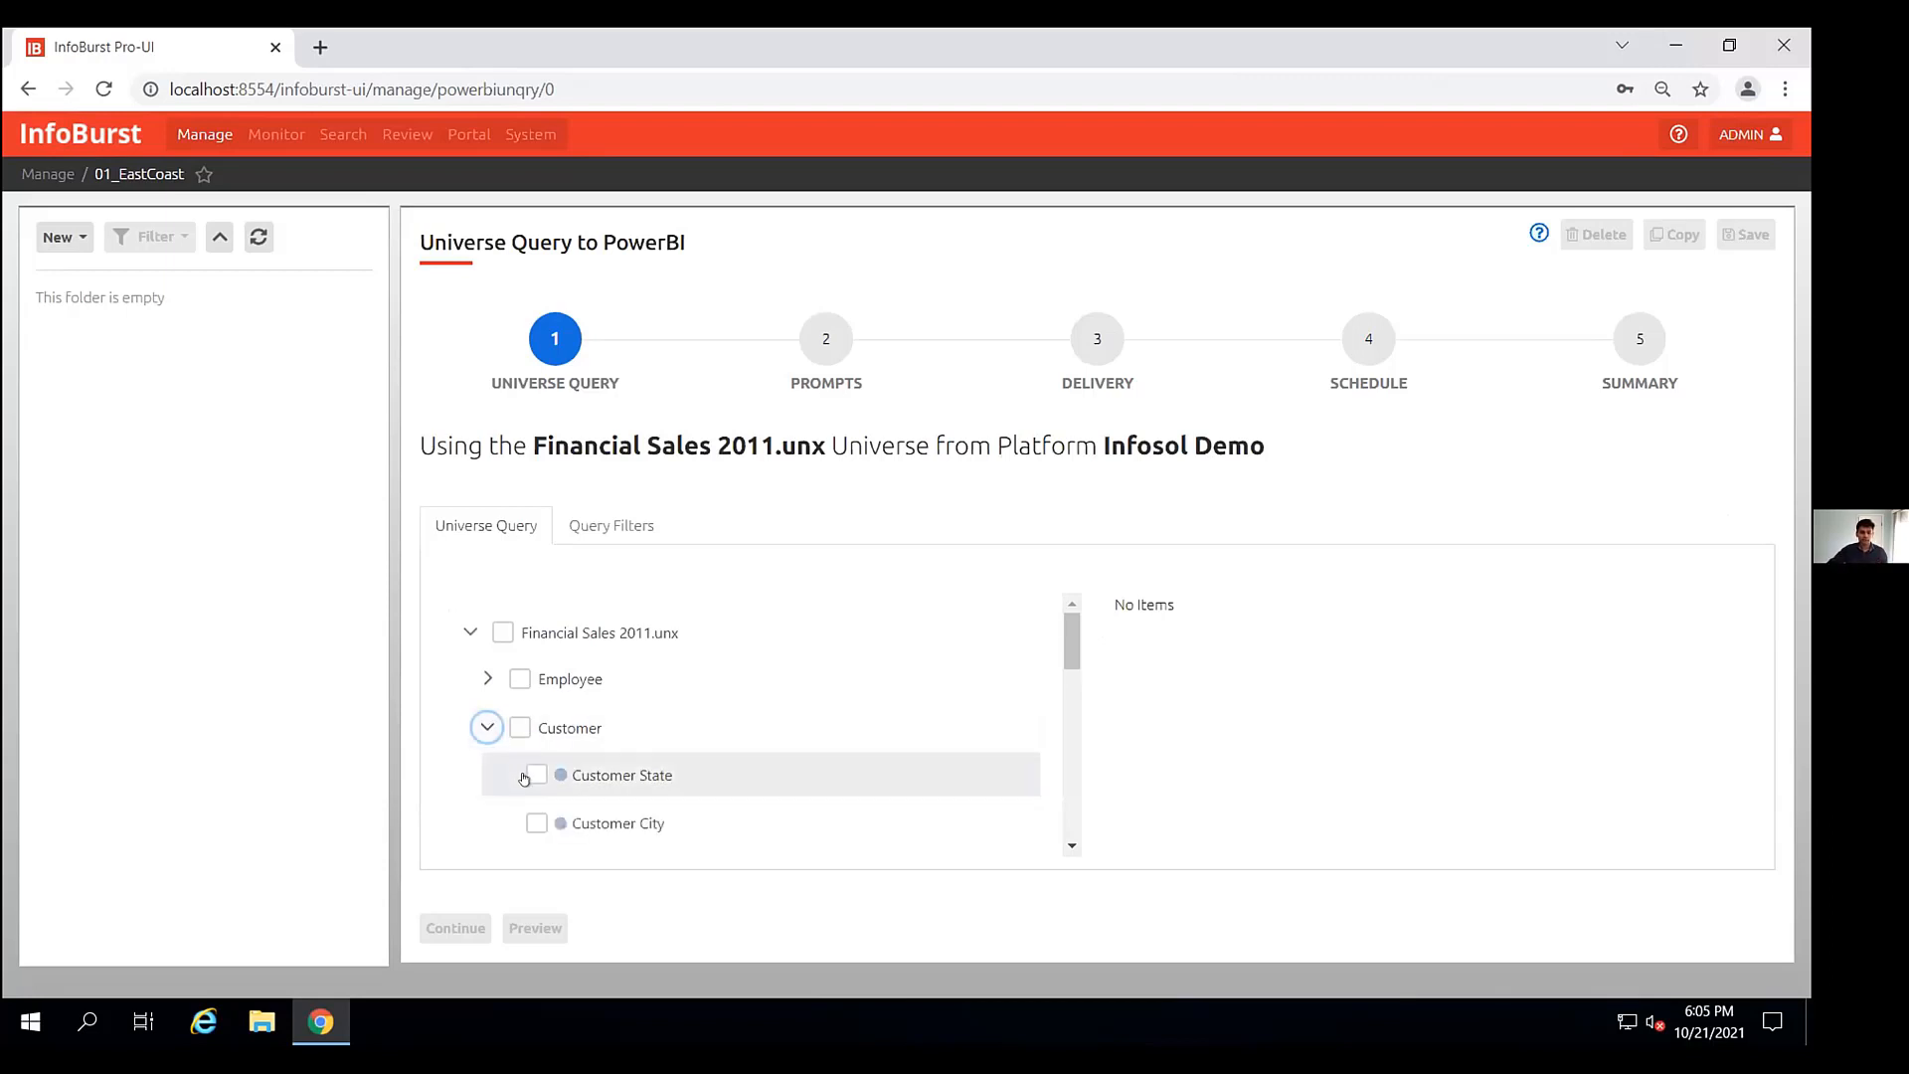
pyautogui.click(536, 774)
pyautogui.click(536, 823)
pyautogui.scroll(-3, 764, 780)
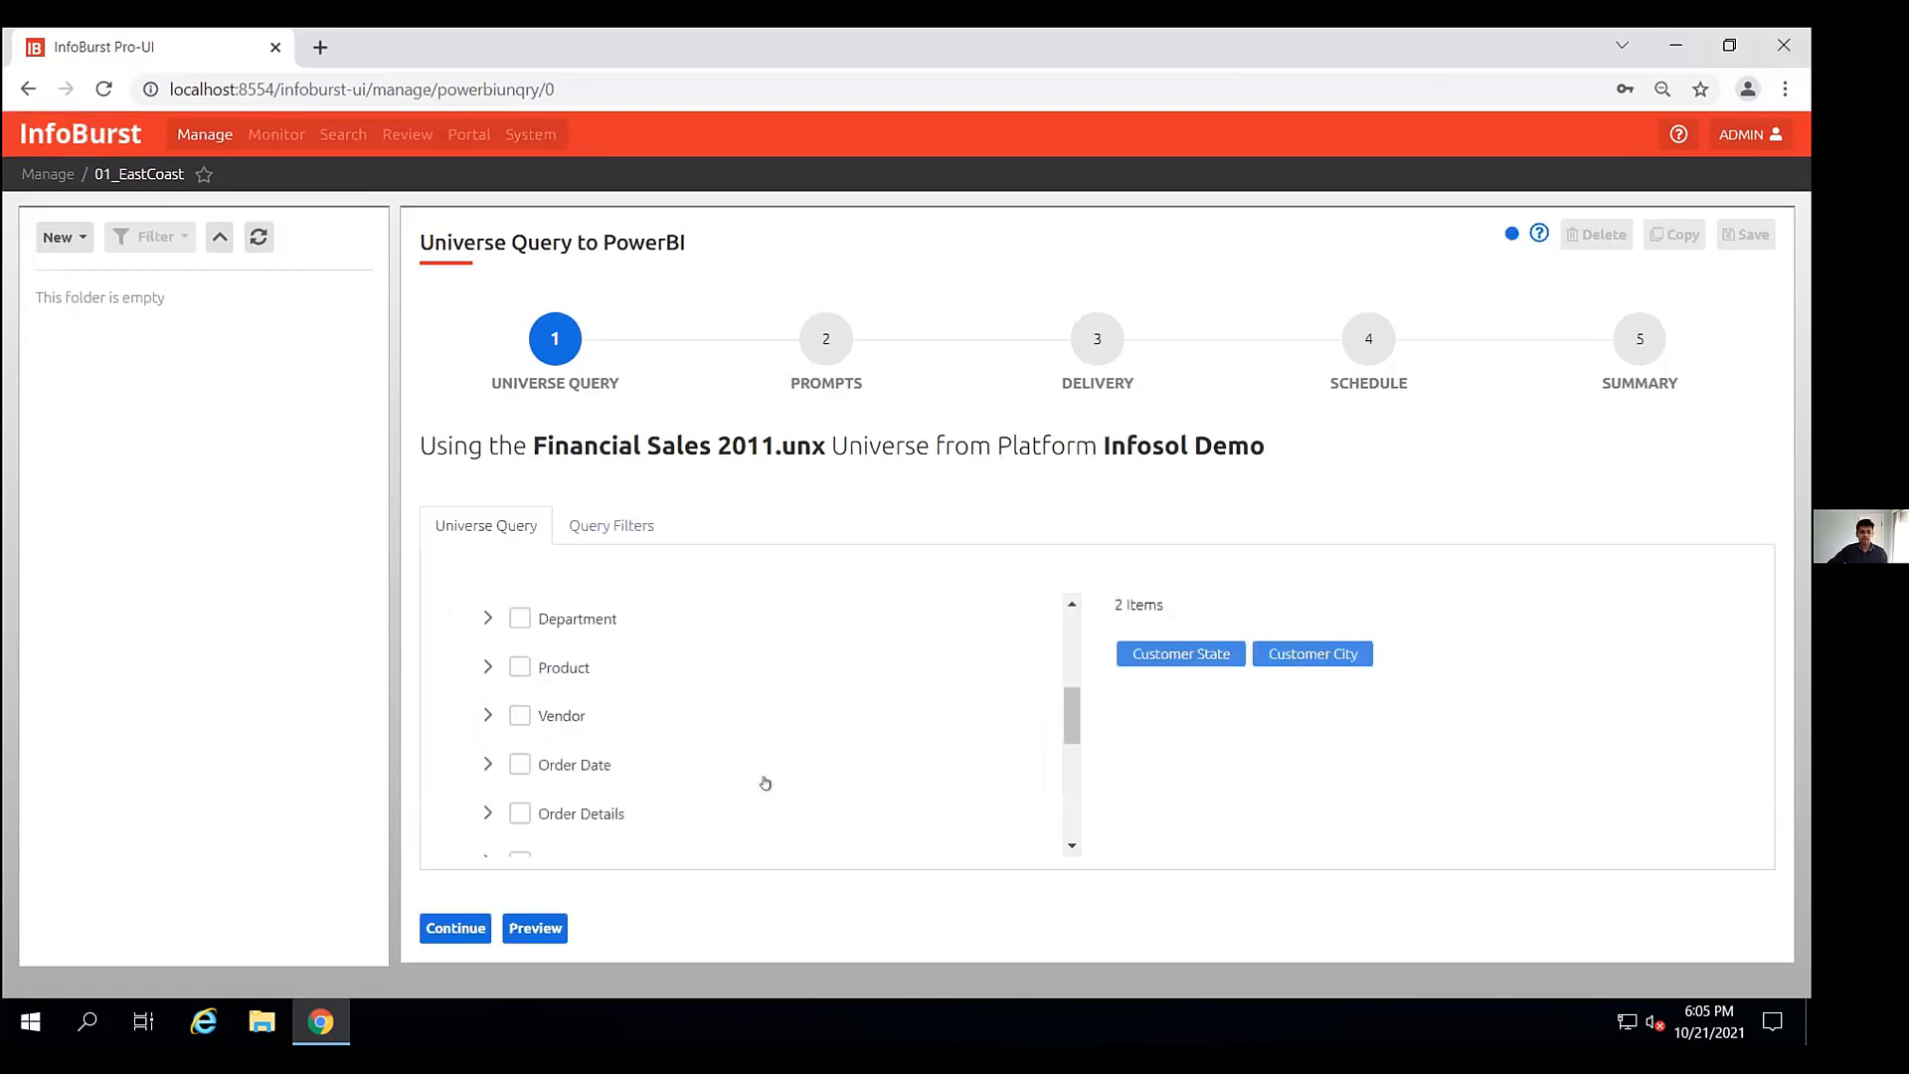
# - Add Product Group and Product Name from the Product class to the query
pyautogui.click(487, 666)
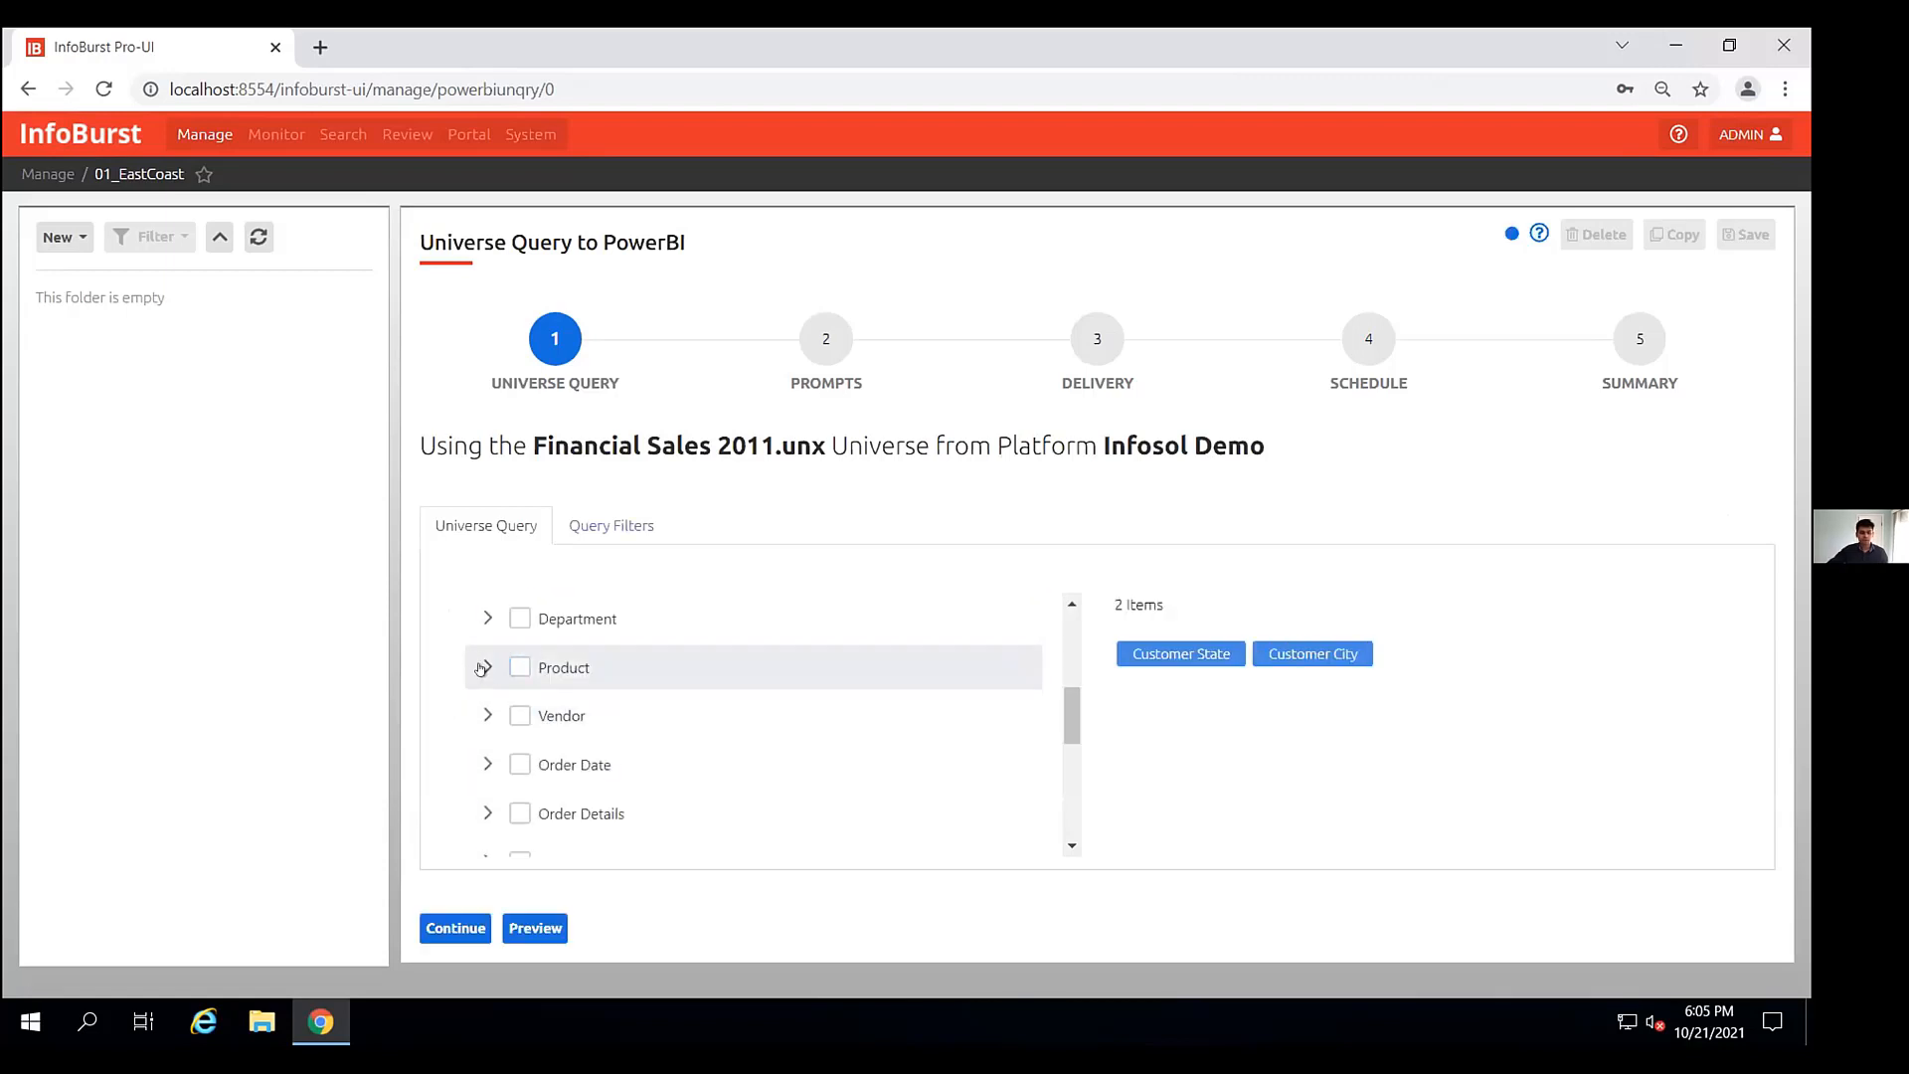
pyautogui.click(507, 726)
pyautogui.click(495, 763)
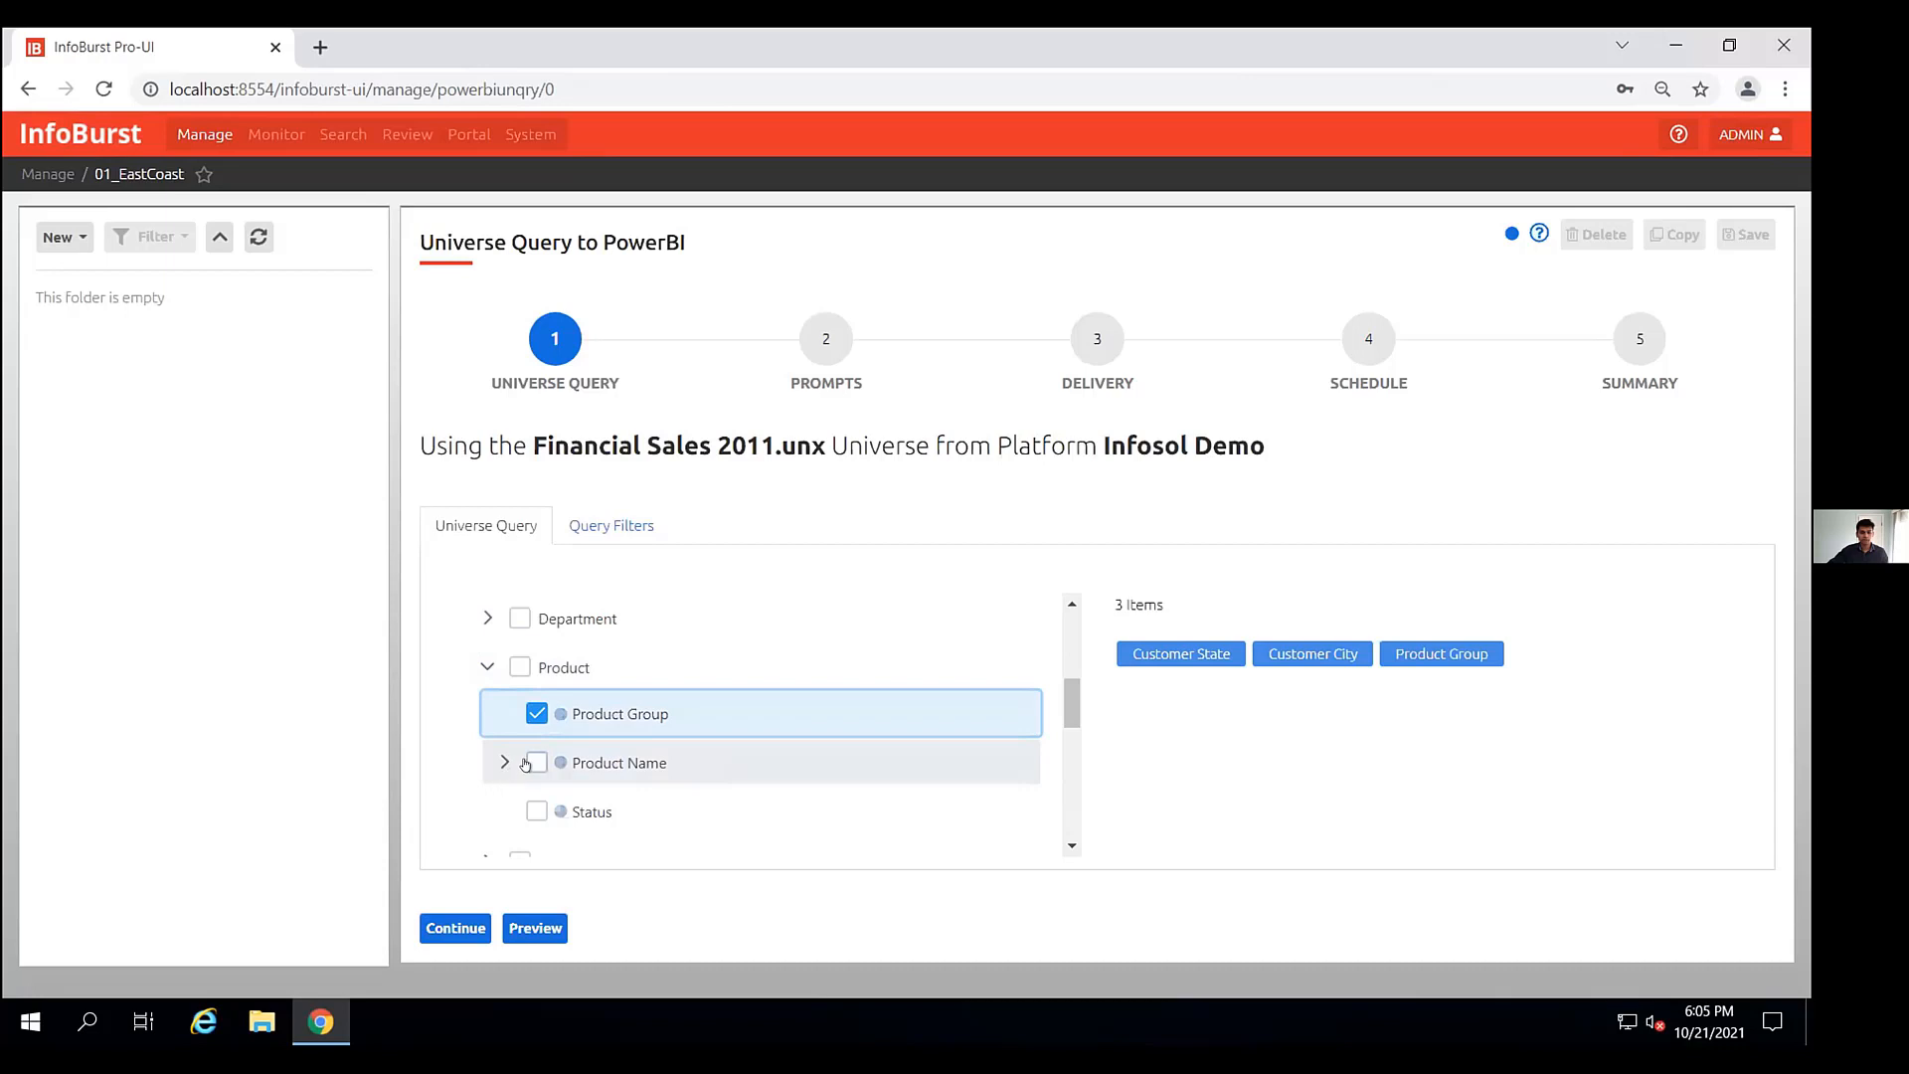
pyautogui.click(493, 763)
# - Remove the Cost, Product Id and Weight objects from the query
pyautogui.scroll(-3, 545, 613)
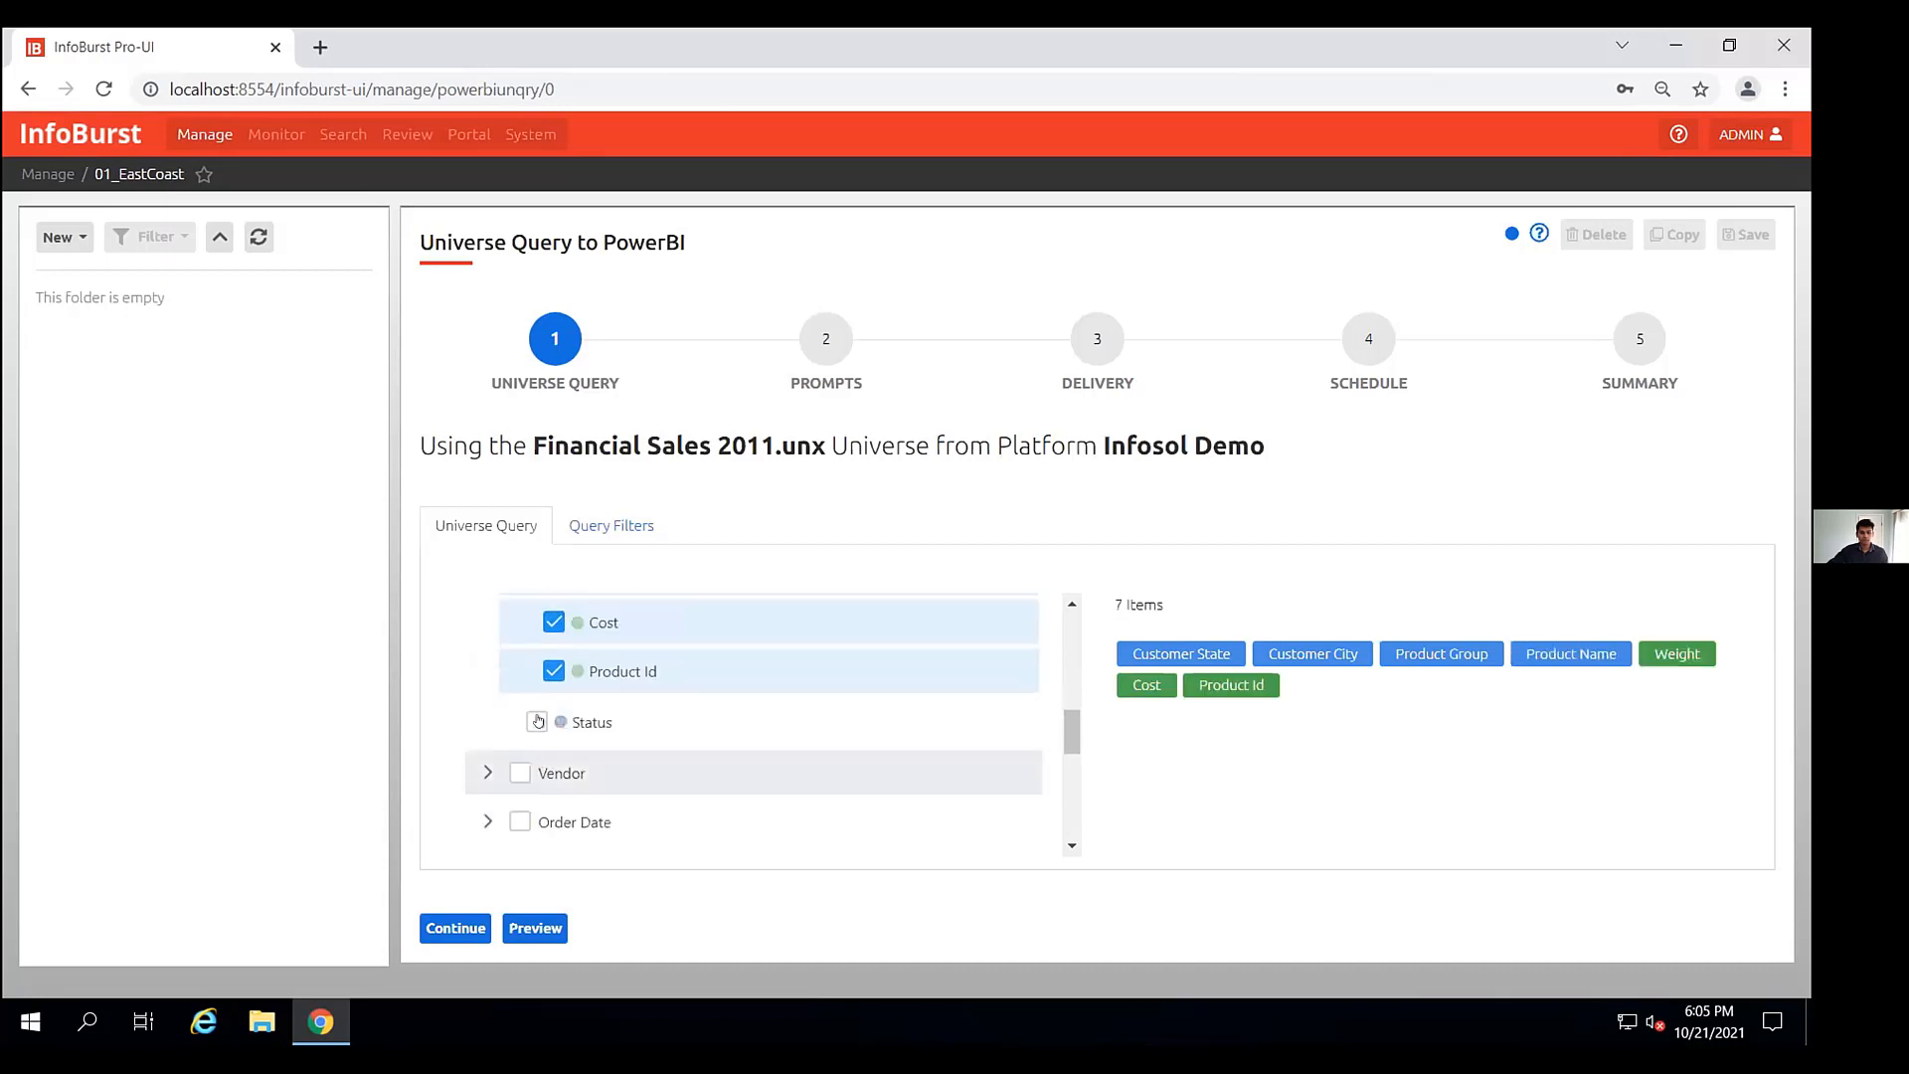
pyautogui.click(546, 616)
pyautogui.click(552, 671)
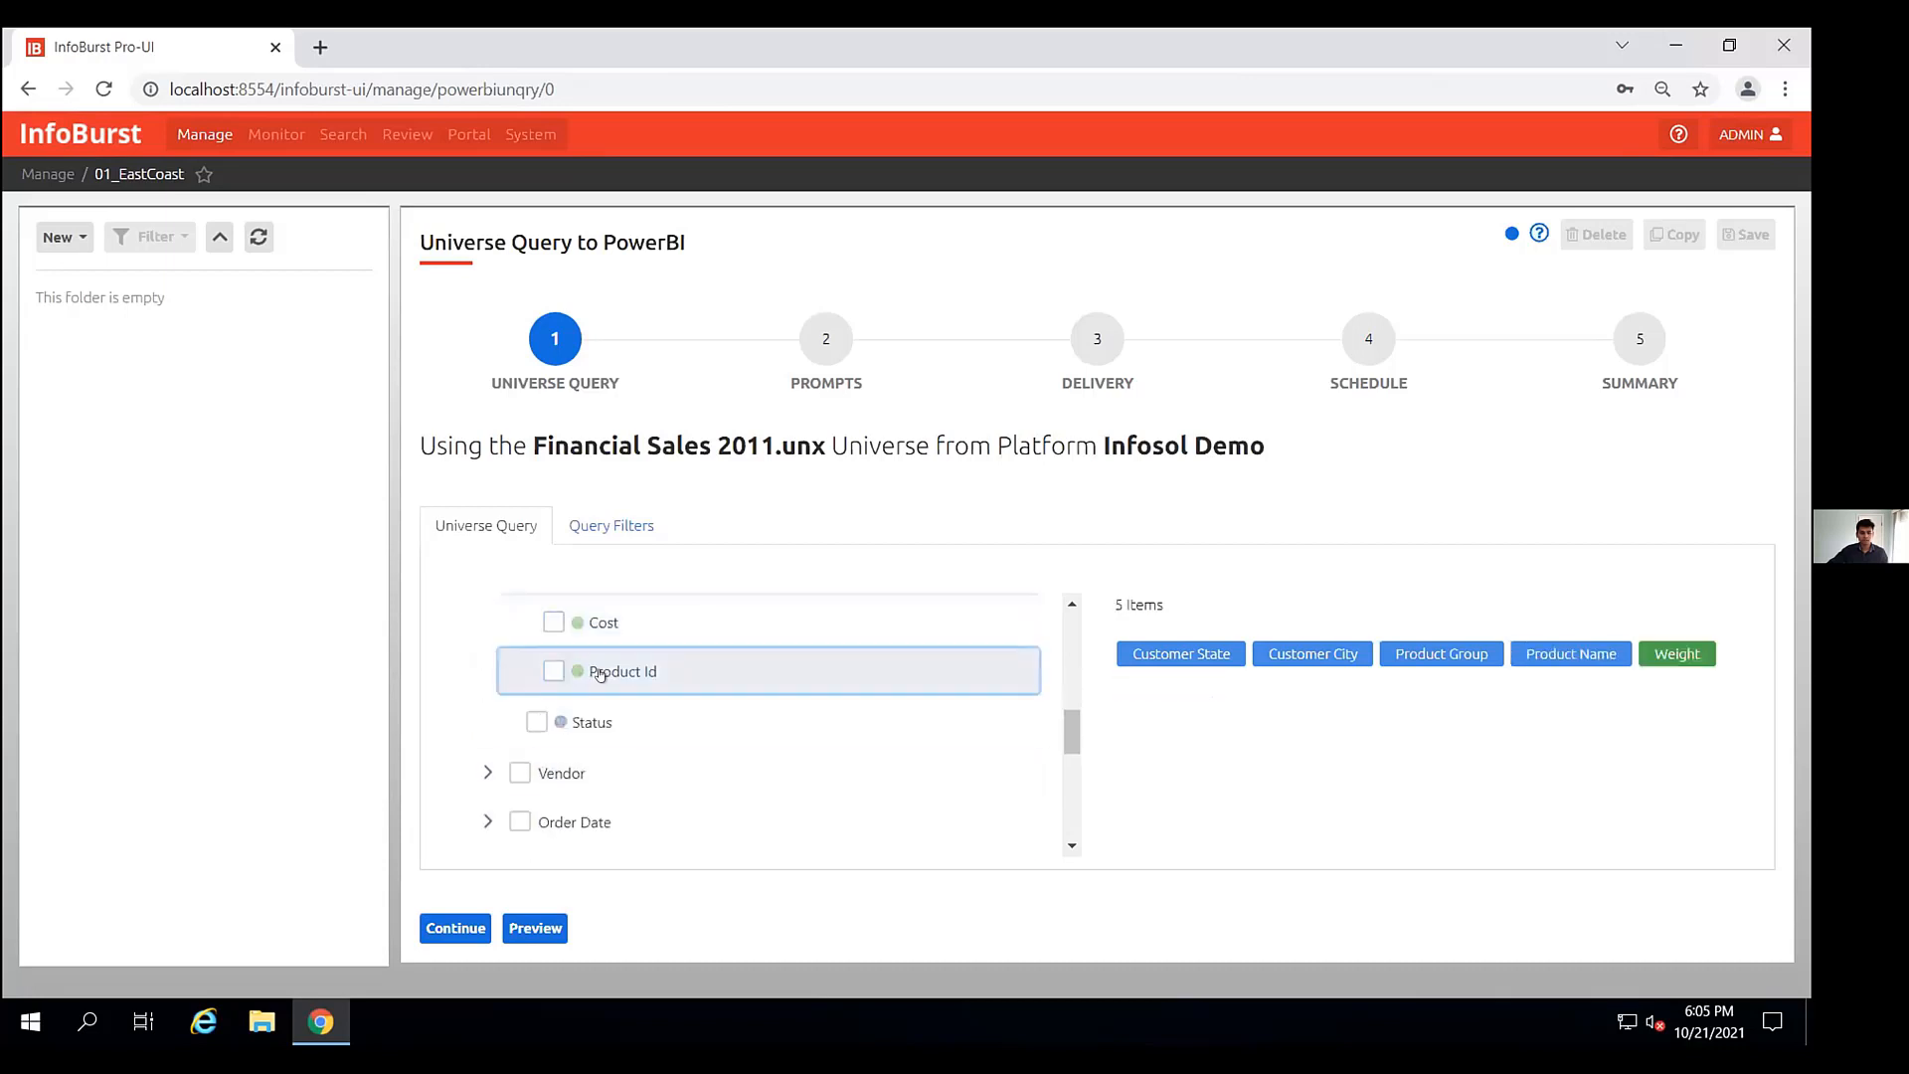
pyautogui.scroll(2, 599, 676)
pyautogui.click(542, 698)
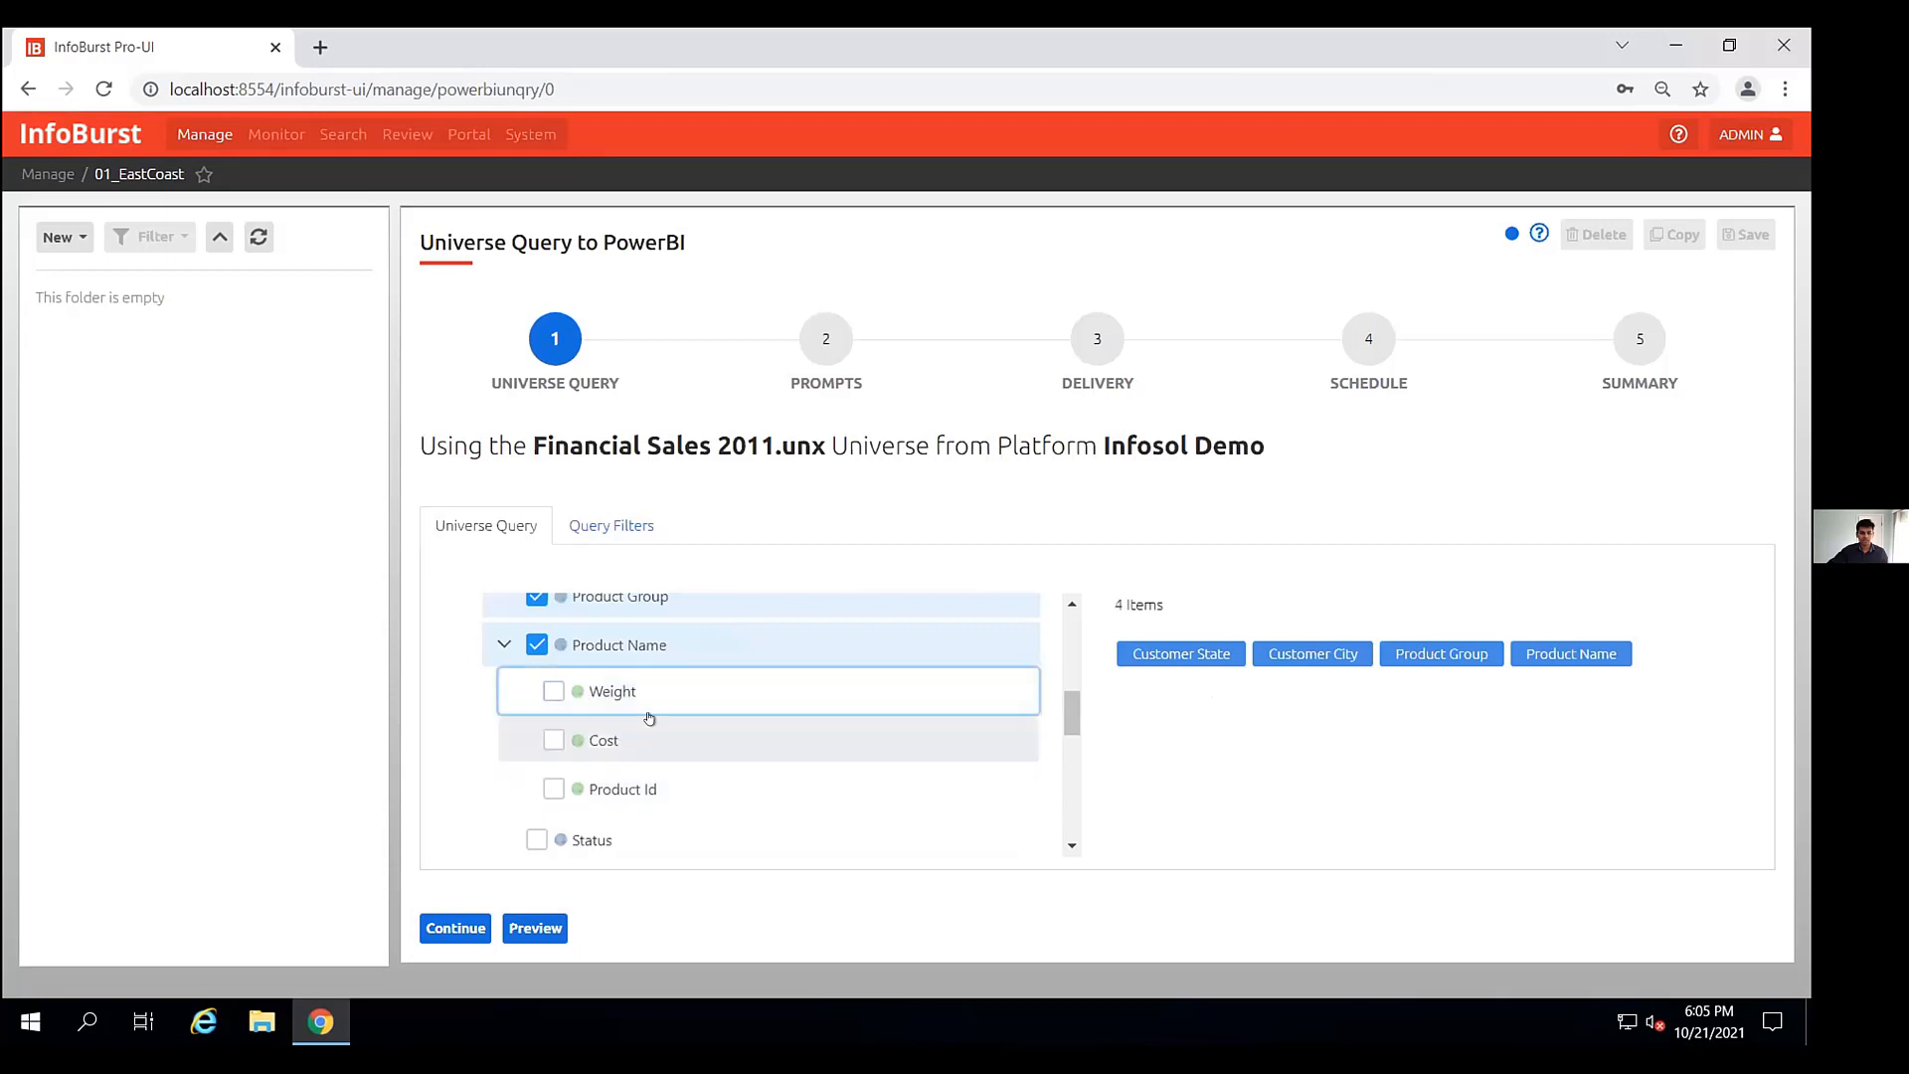
# - Add the Number of Products, Number of Orders and Revenue measures to the query
pyautogui.scroll(-4, 692, 715)
pyautogui.scroll(-2, 556, 757)
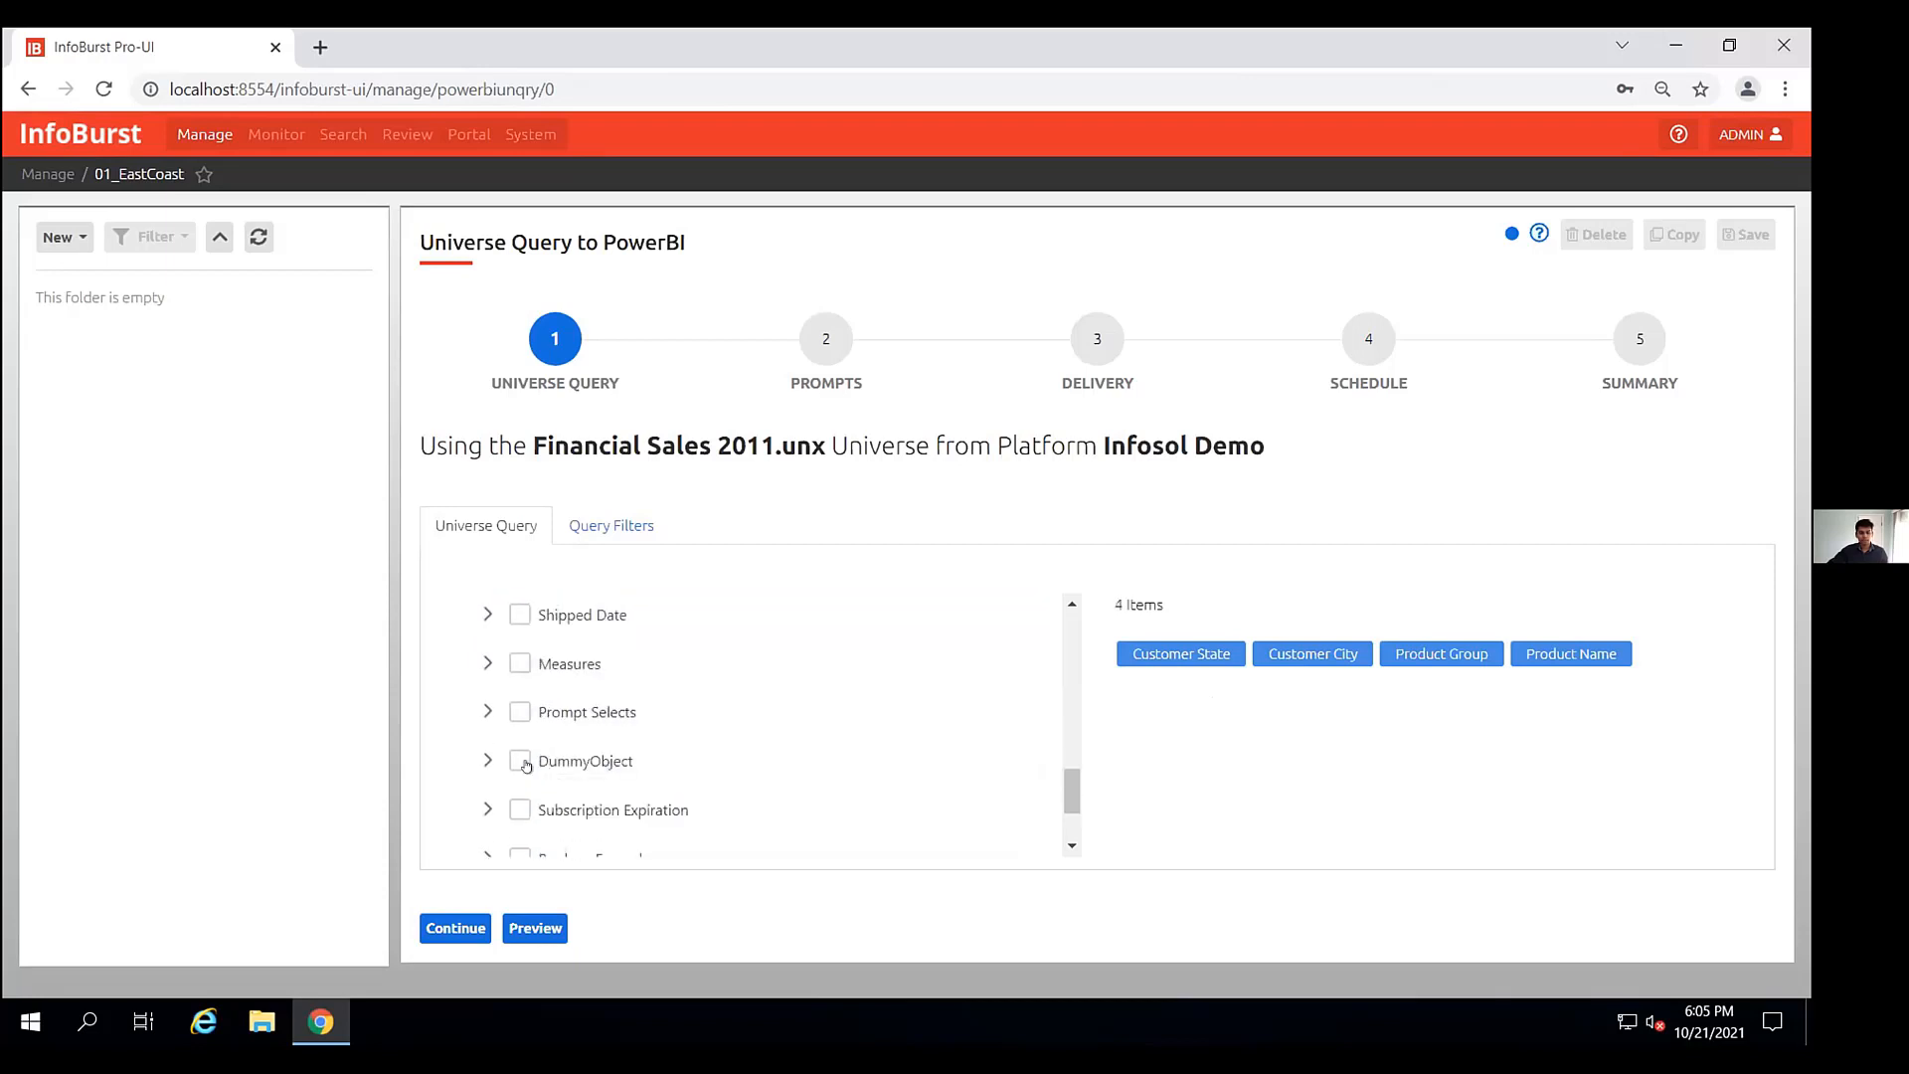
pyautogui.click(487, 663)
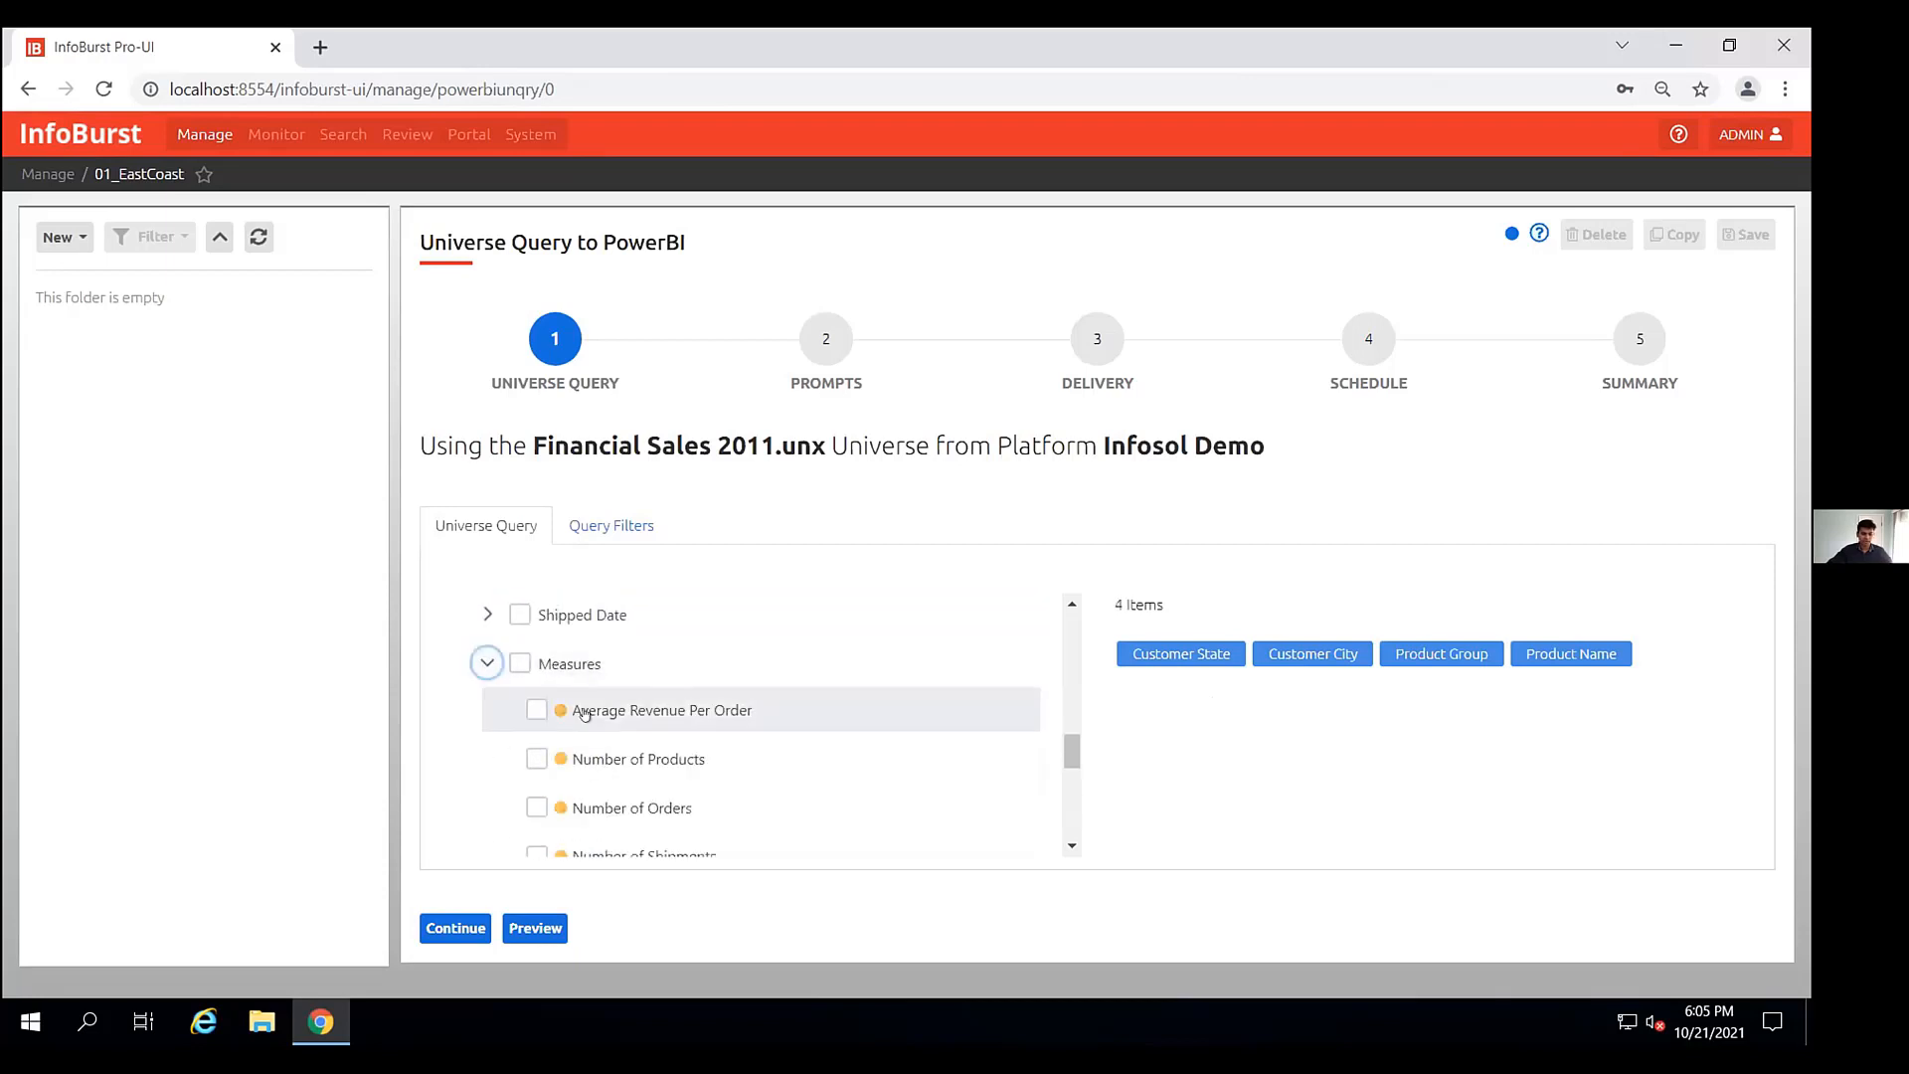
pyautogui.click(524, 755)
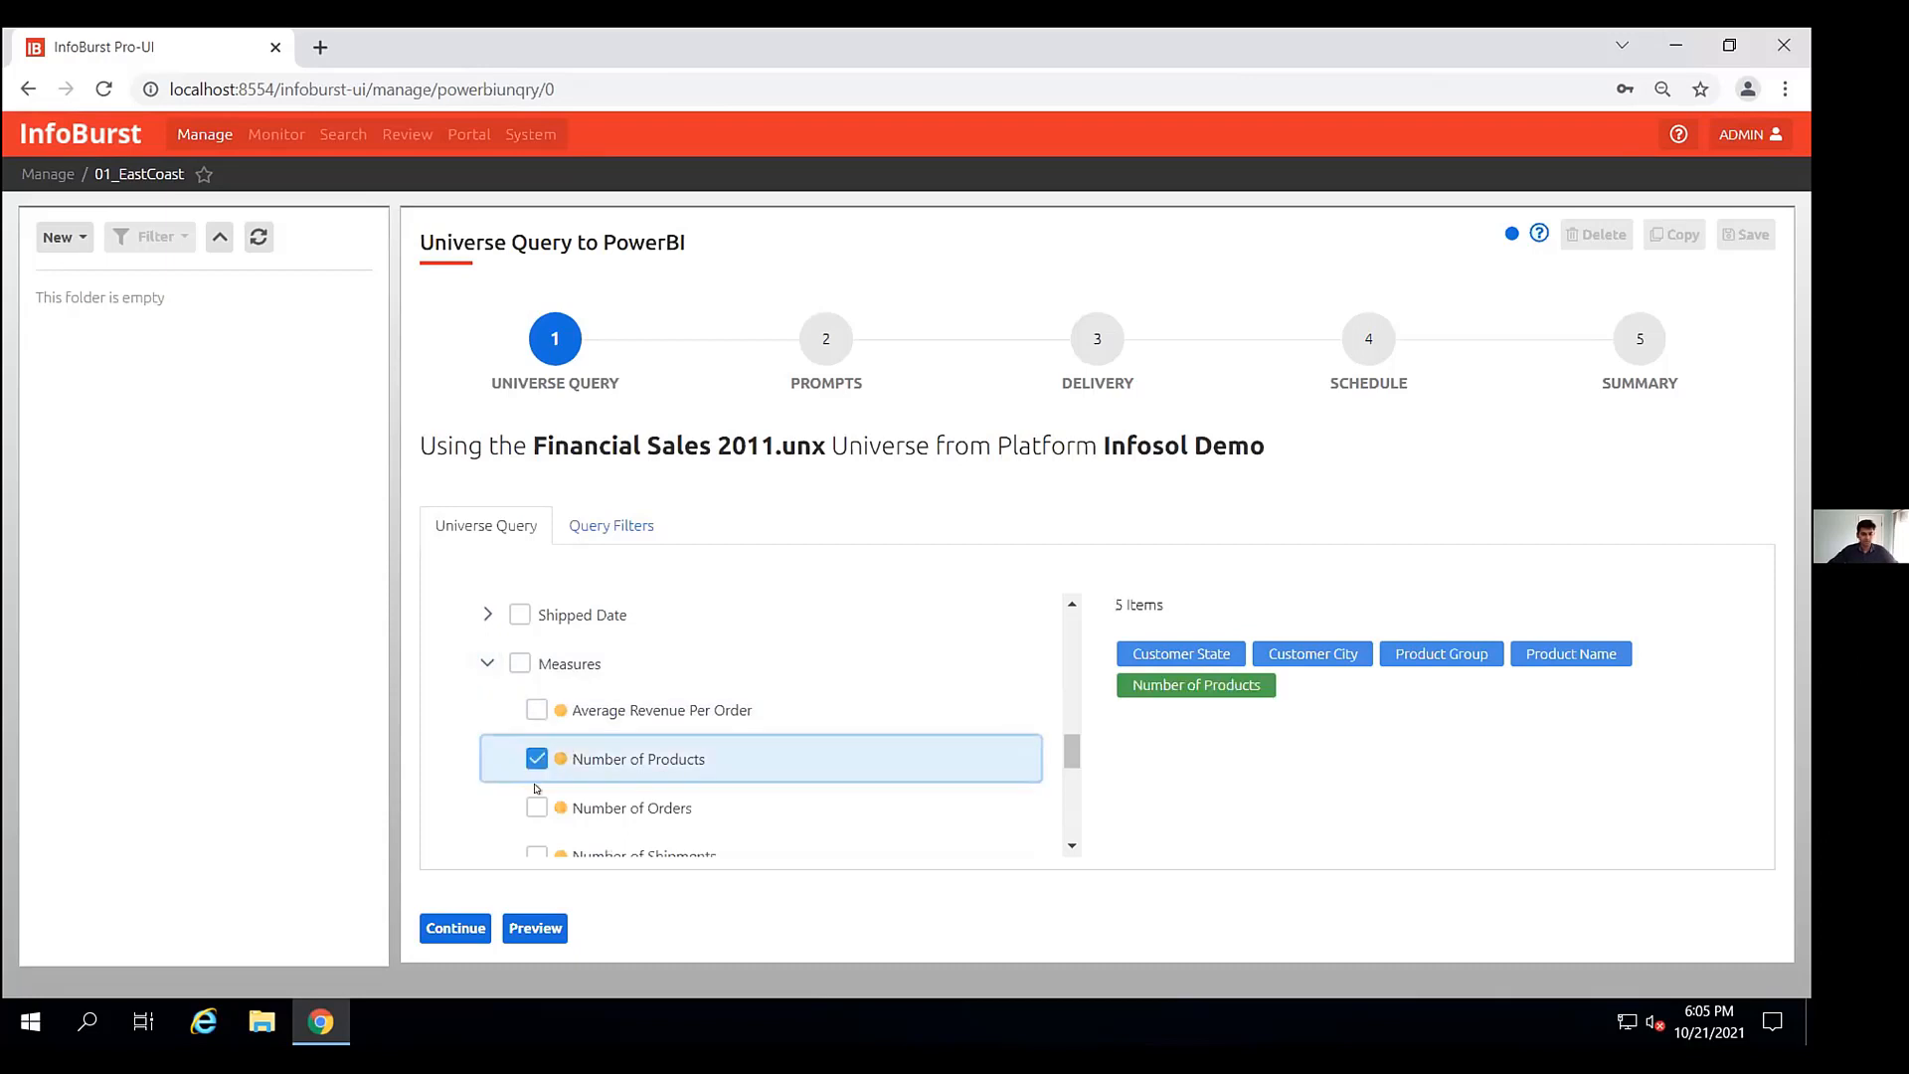
pyautogui.click(617, 801)
pyautogui.scroll(-1, 766, 746)
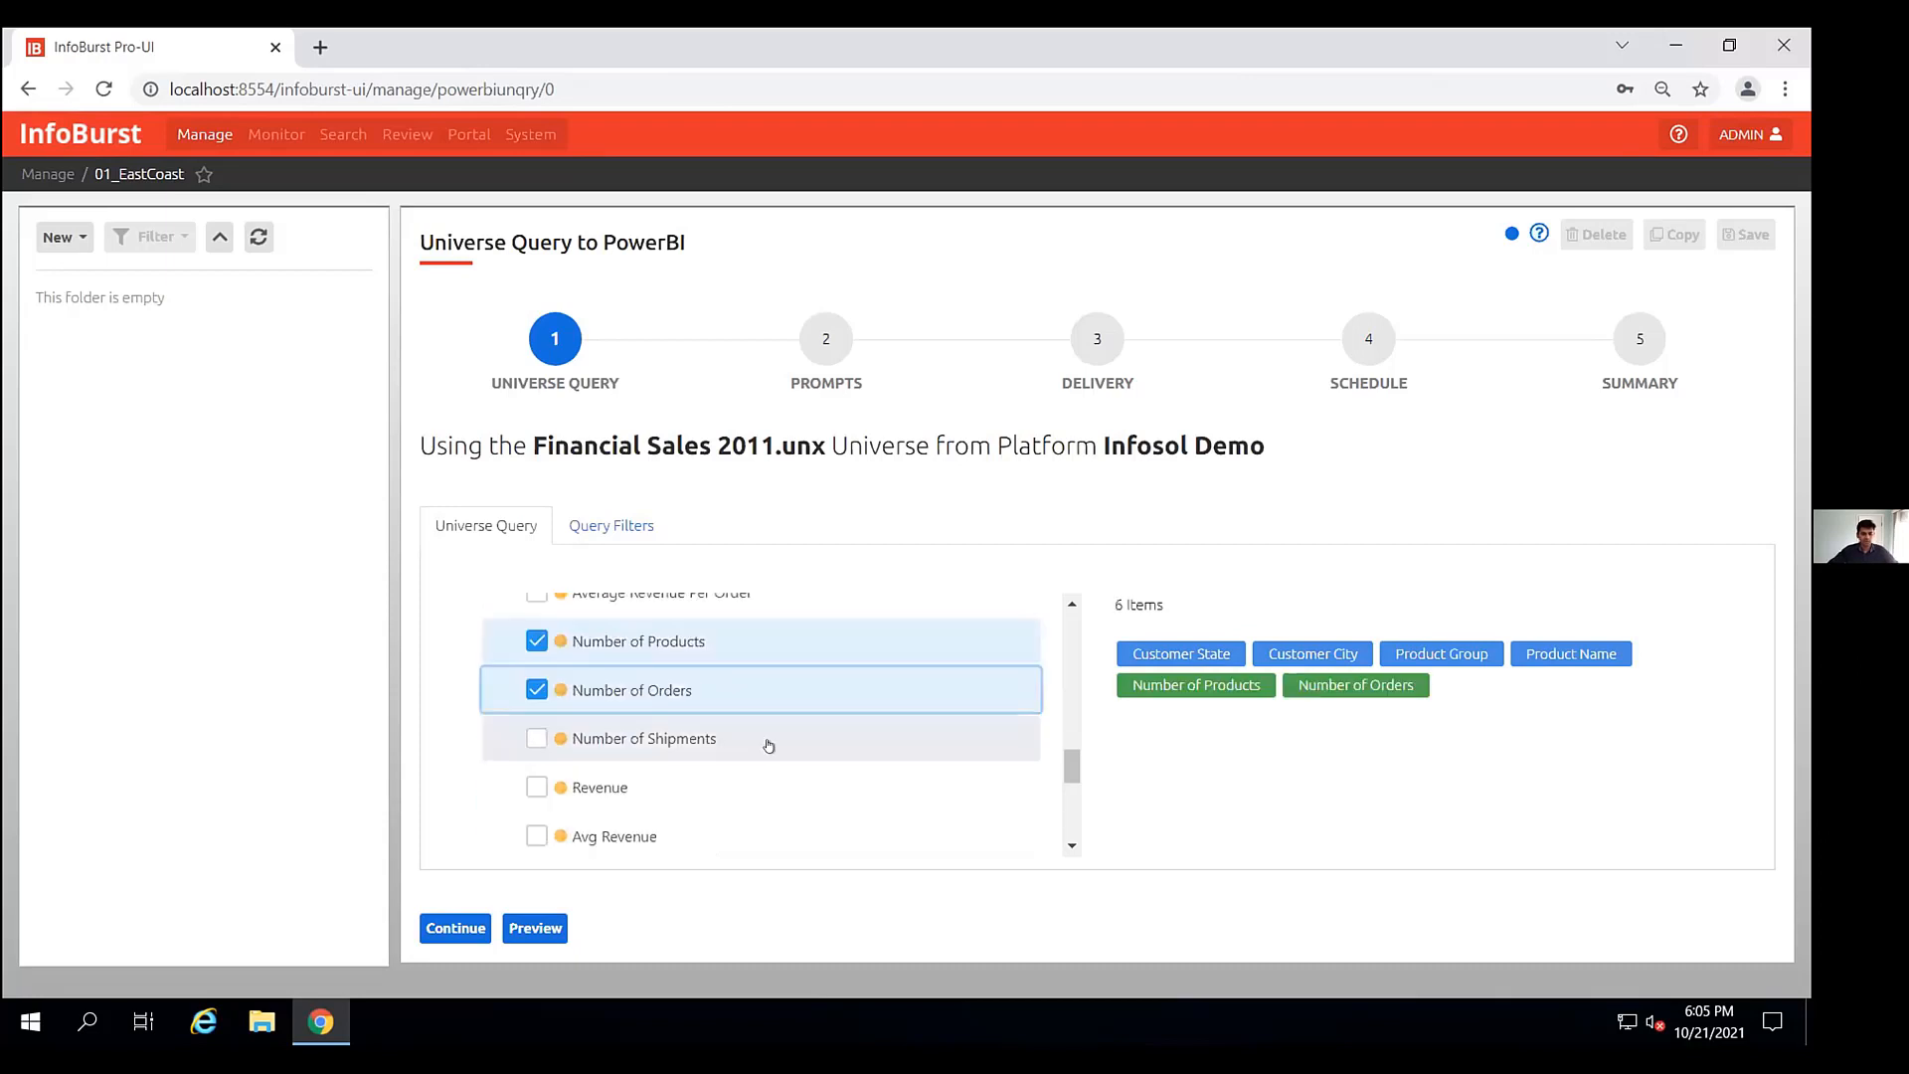
pyautogui.click(535, 785)
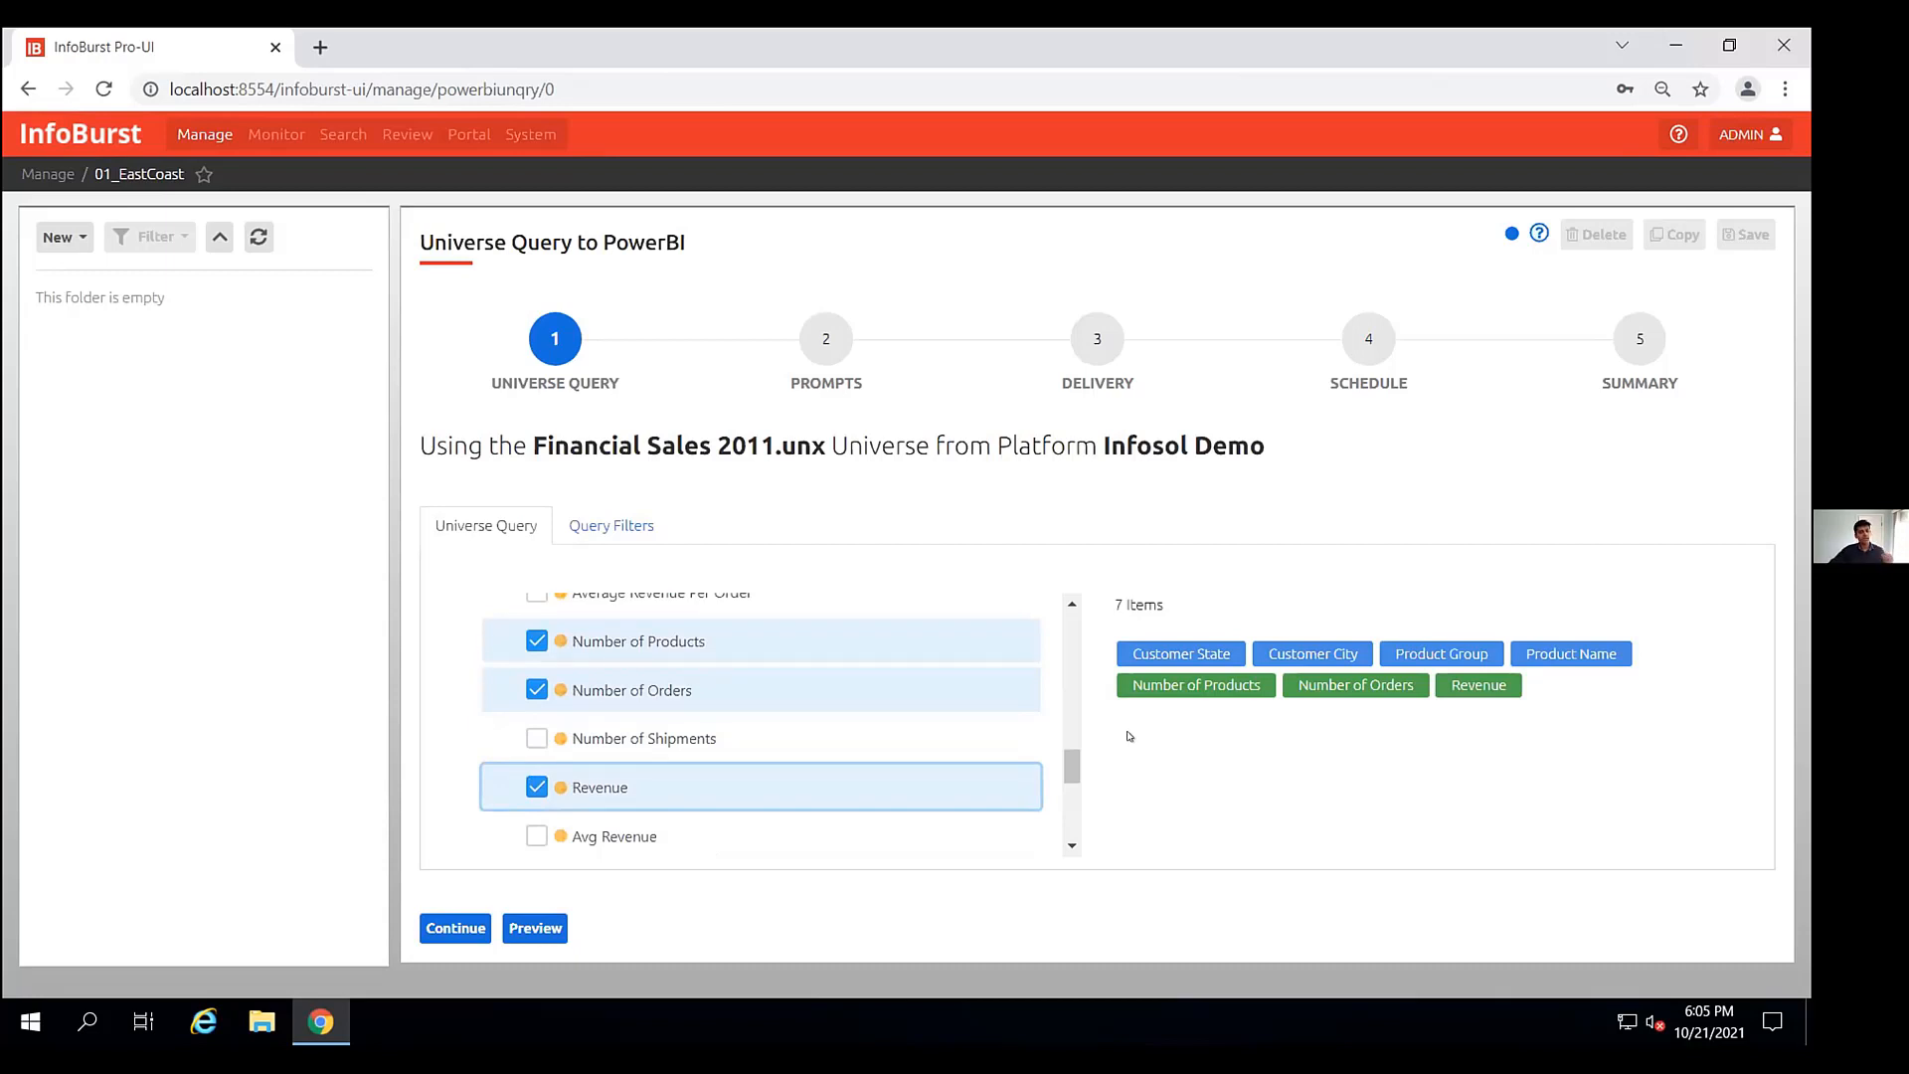
# - Preview the query results and close the preview
pyautogui.click(538, 929)
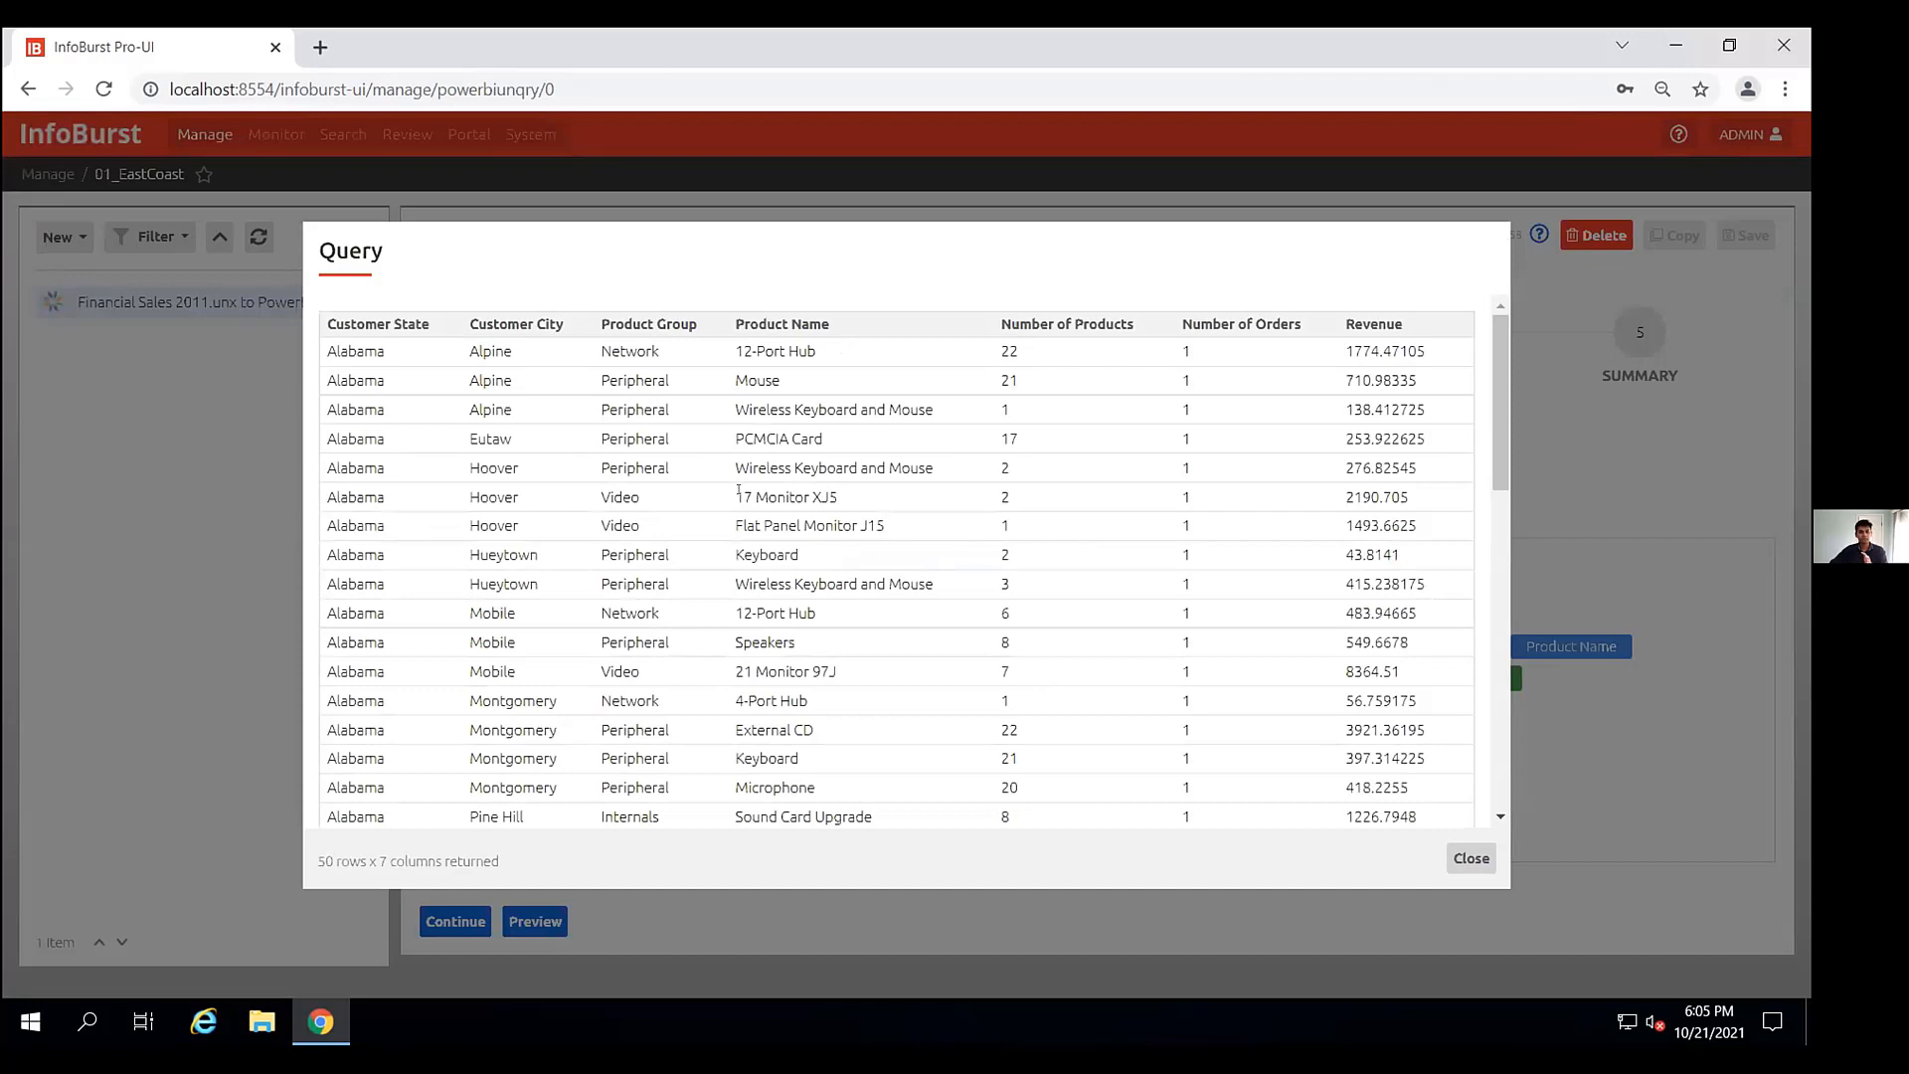
pyautogui.click(1472, 860)
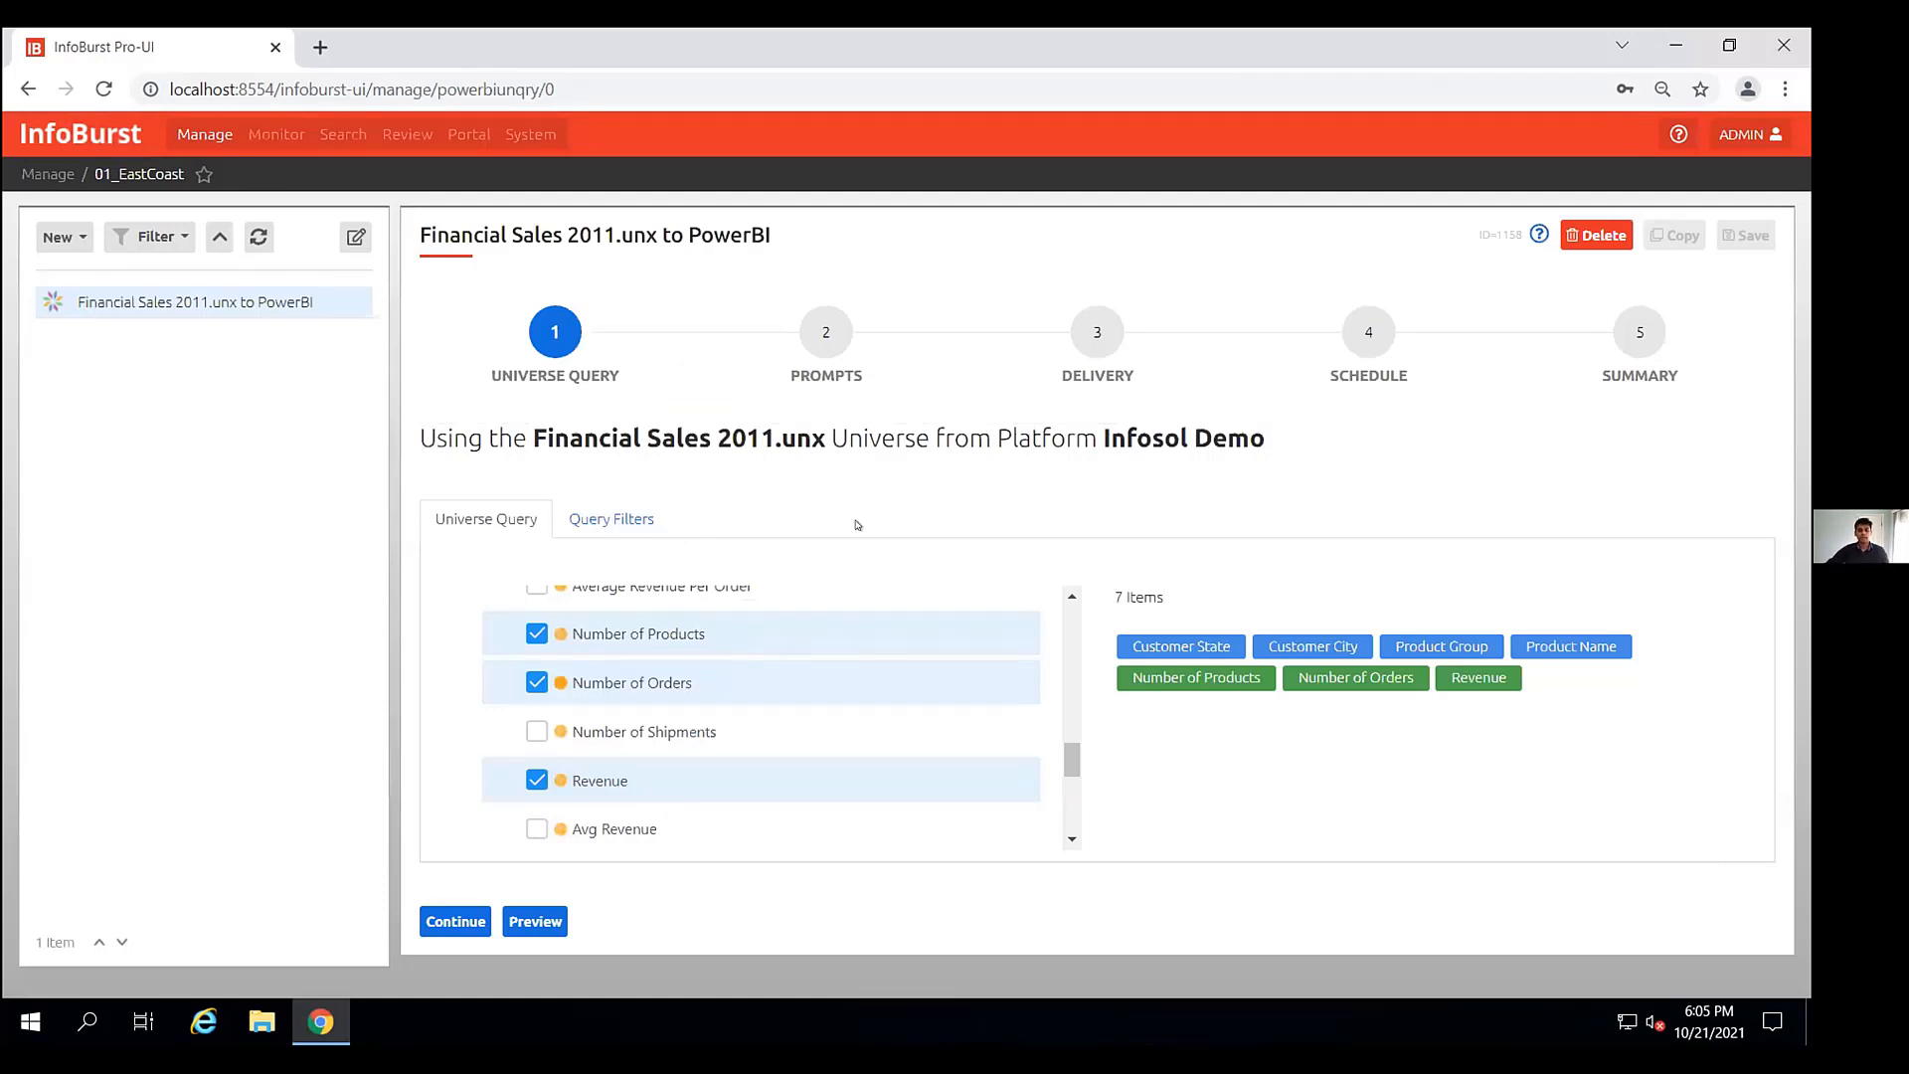
# - Add a query filter on Customer State equal to California
pyautogui.click(603, 522)
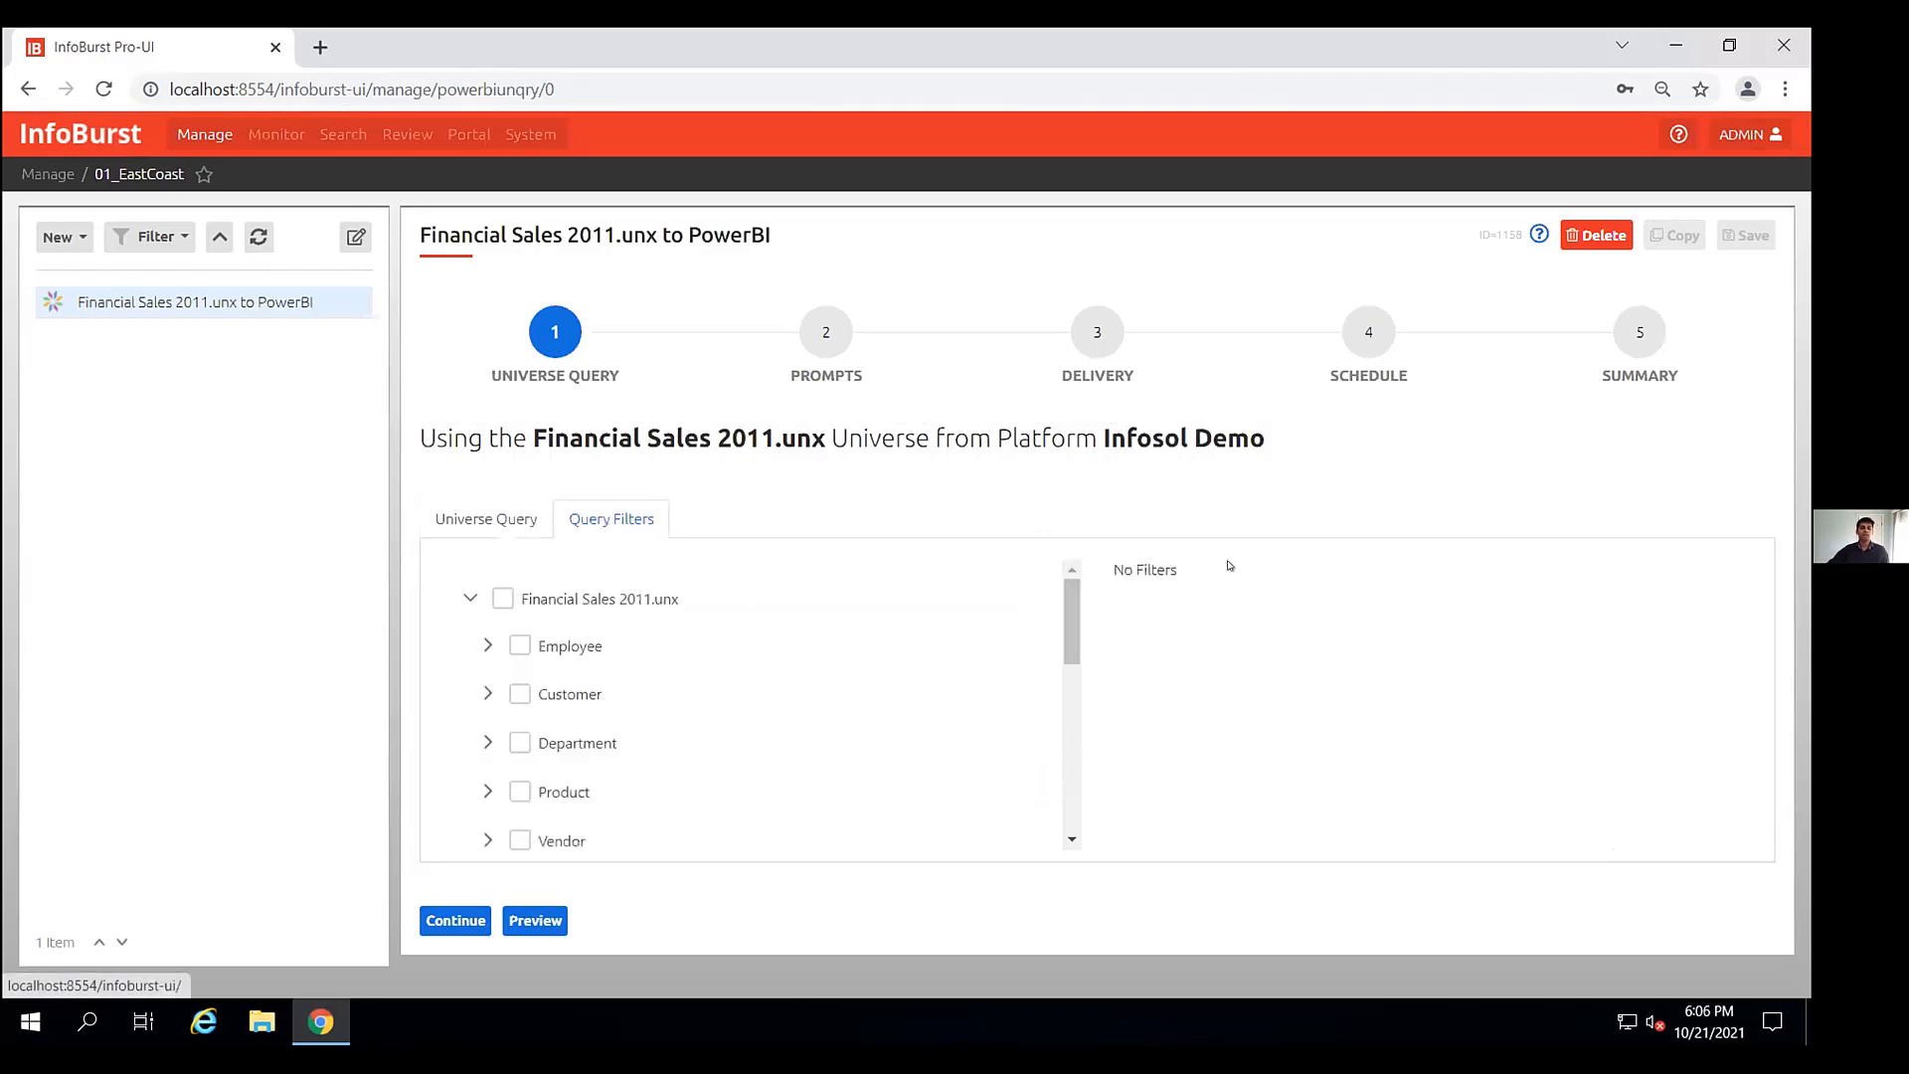
pyautogui.click(487, 694)
pyautogui.click(536, 741)
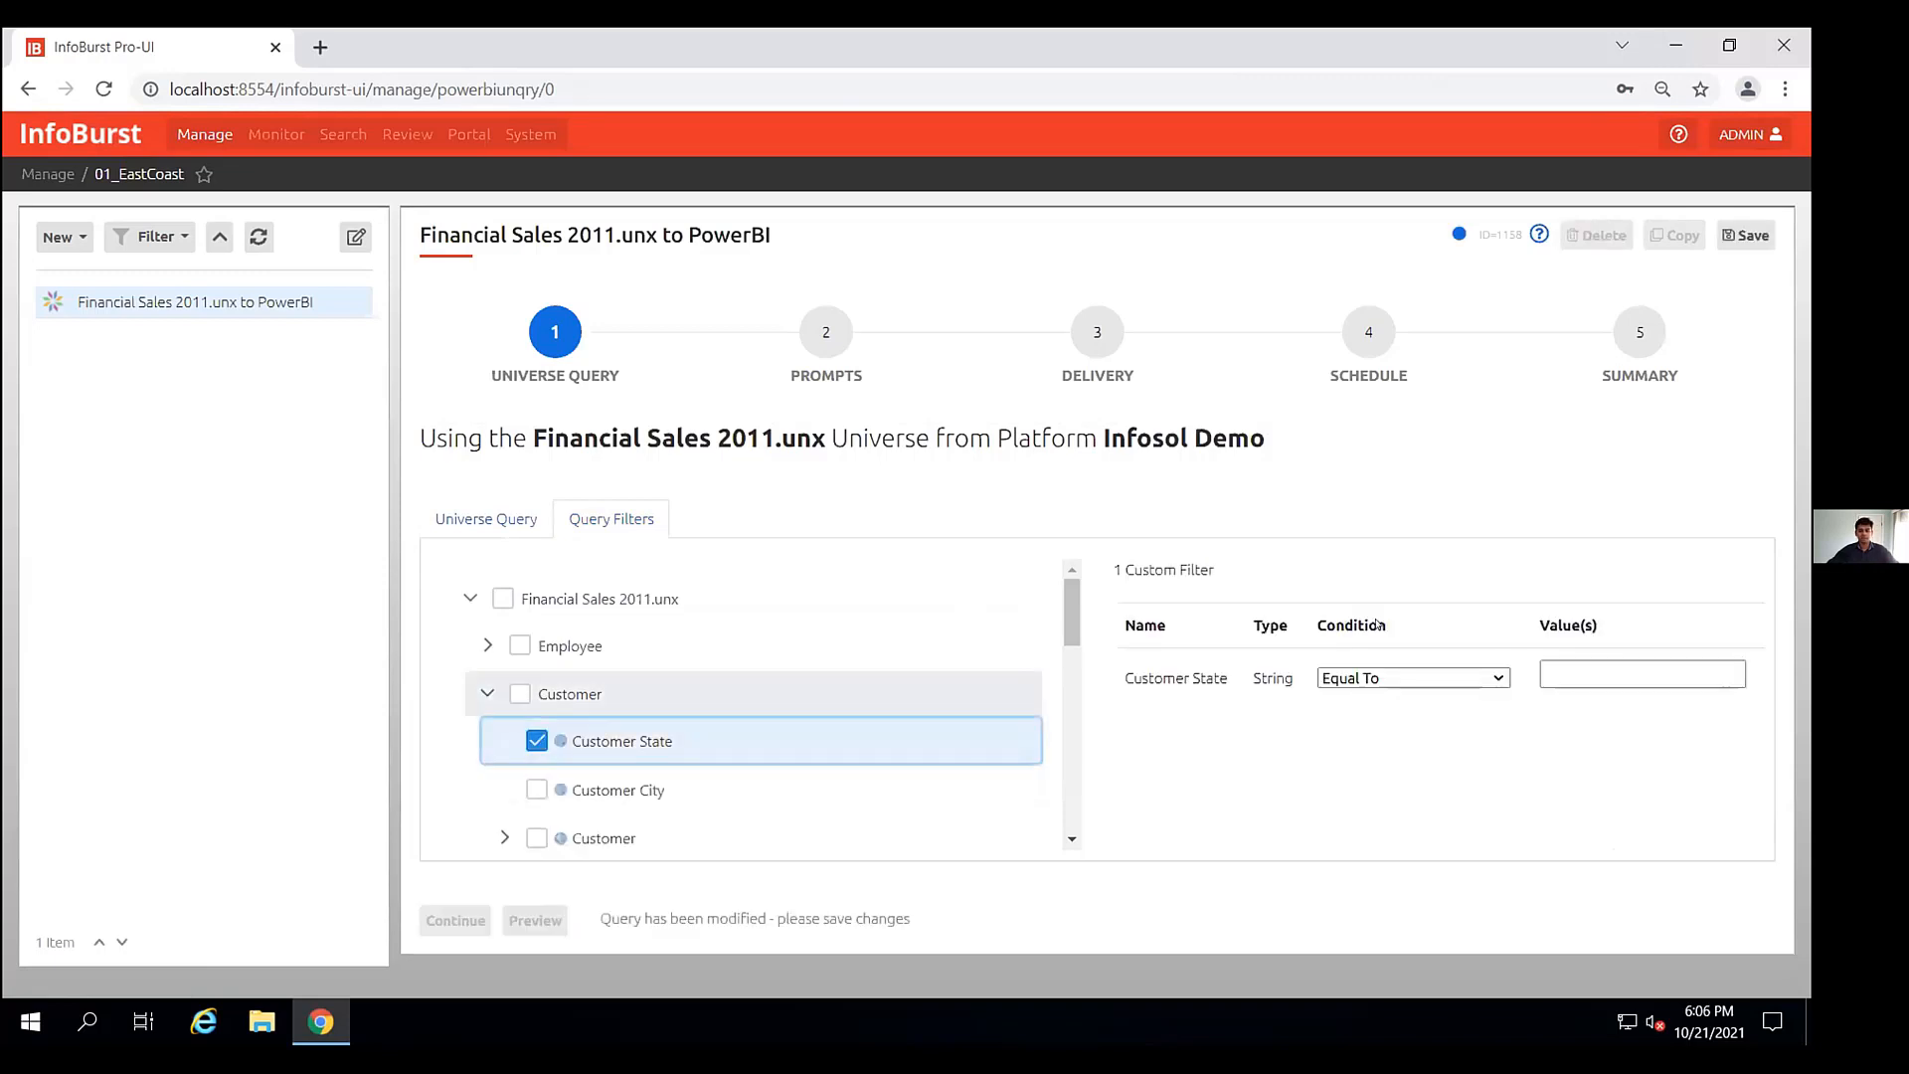
pyautogui.click(1560, 664)
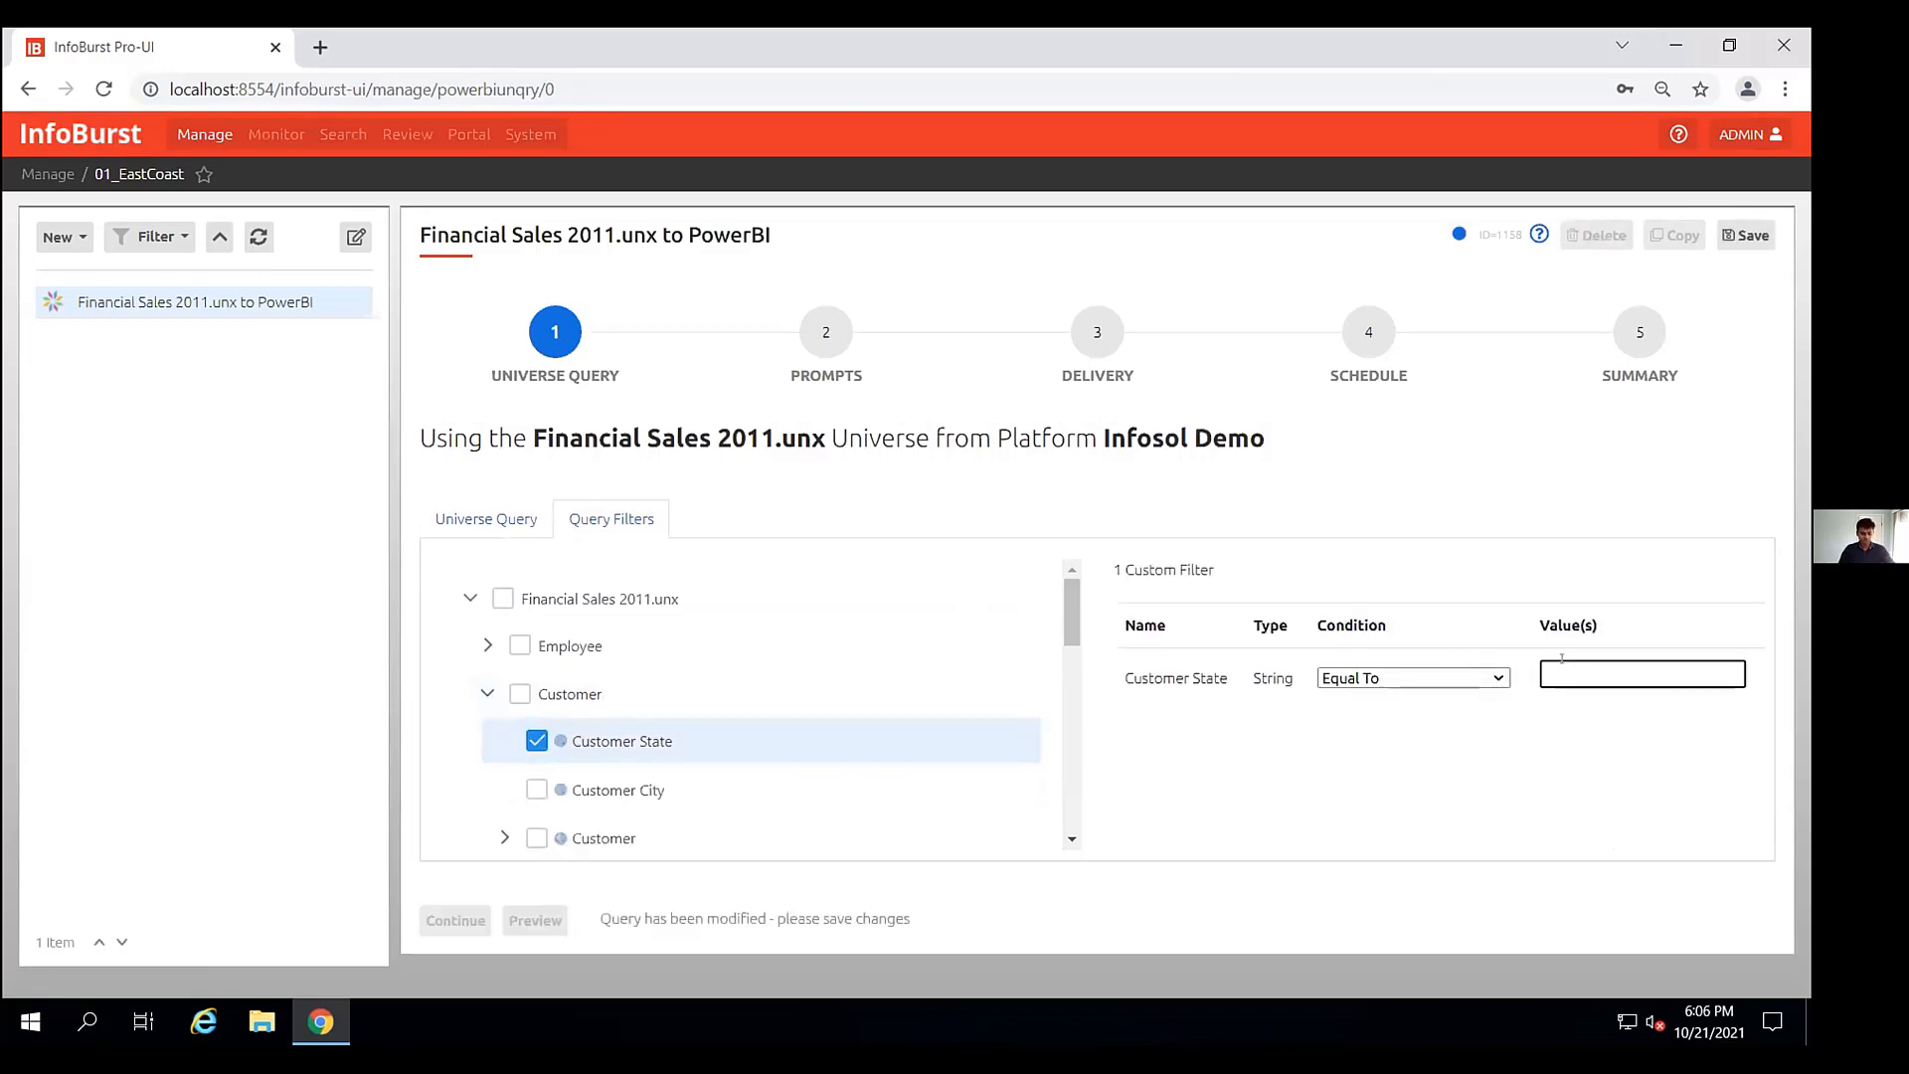
pyautogui.write('California')
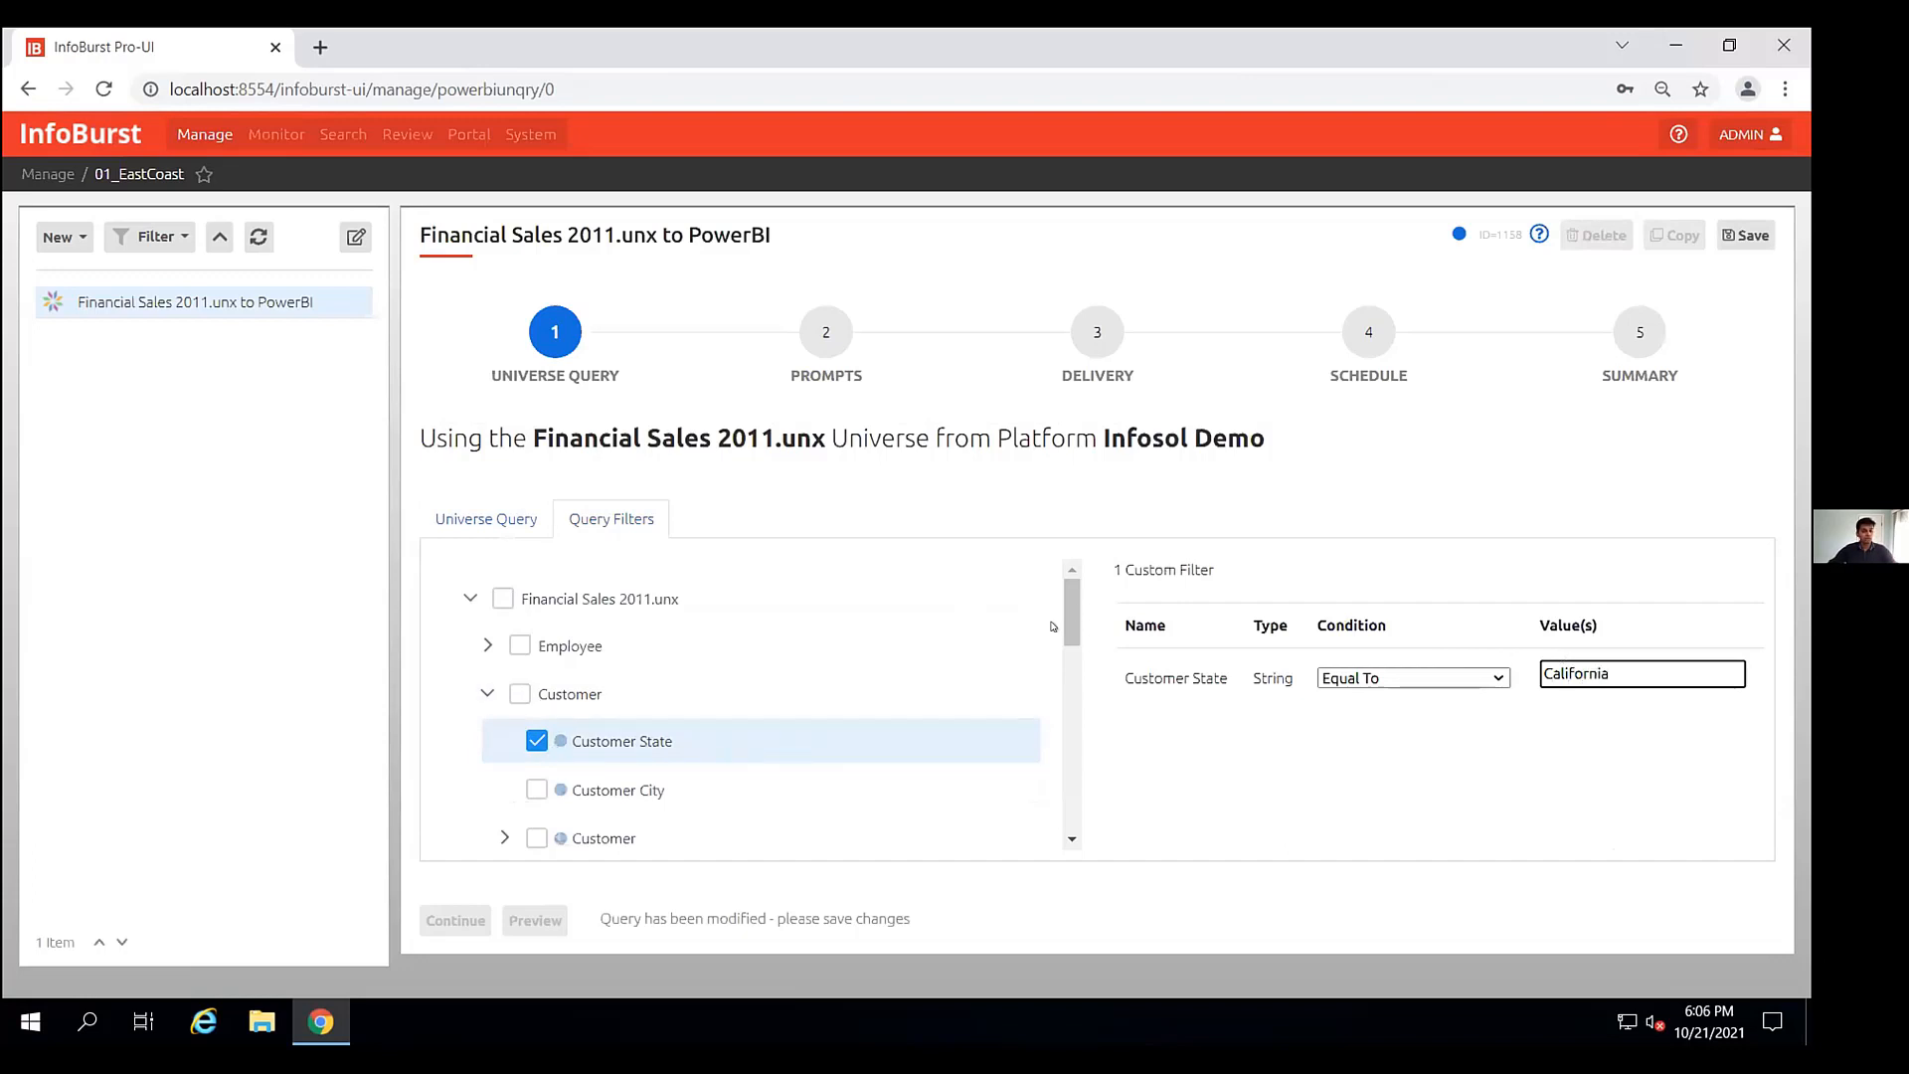
# - Try the predefined Last Name Begins with A filter, then clear all query filters
pyautogui.moveTo(1065, 606); pyautogui.dragTo(1066, 638)
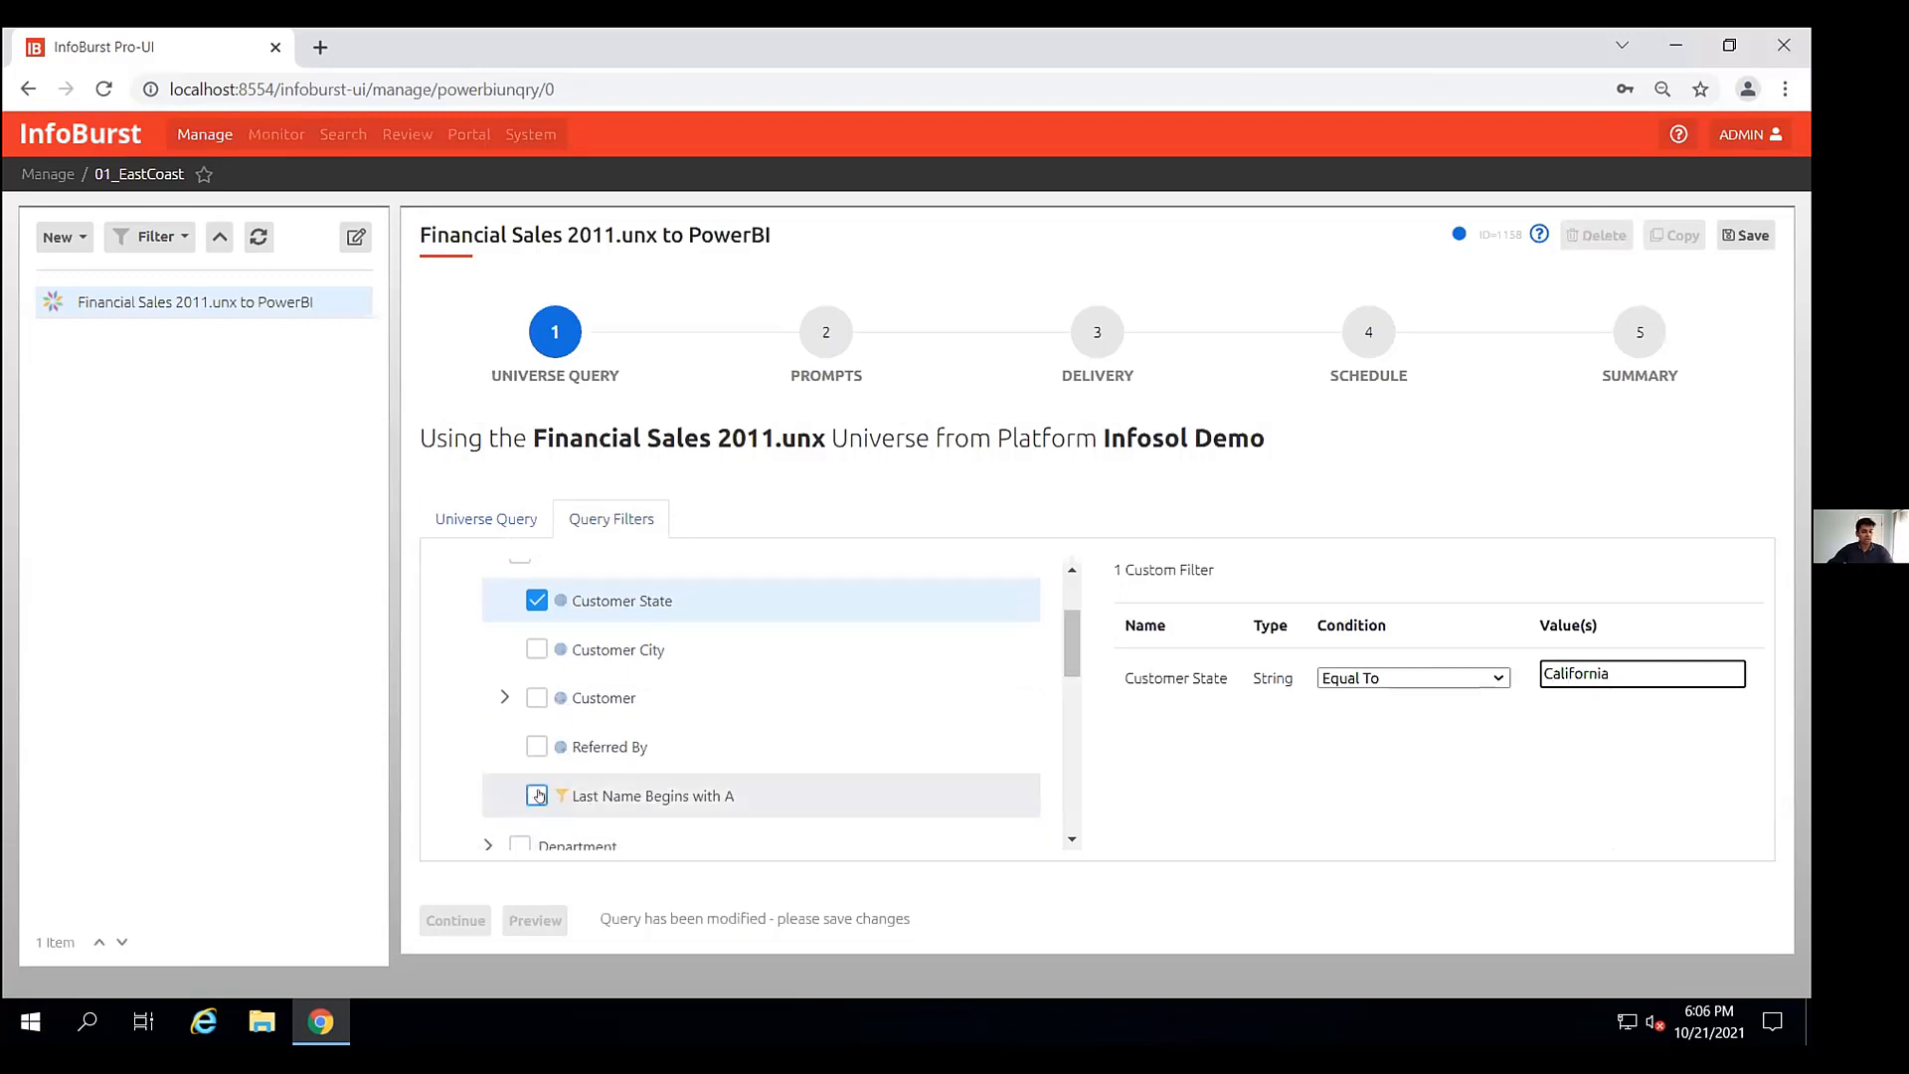
pyautogui.click(537, 795)
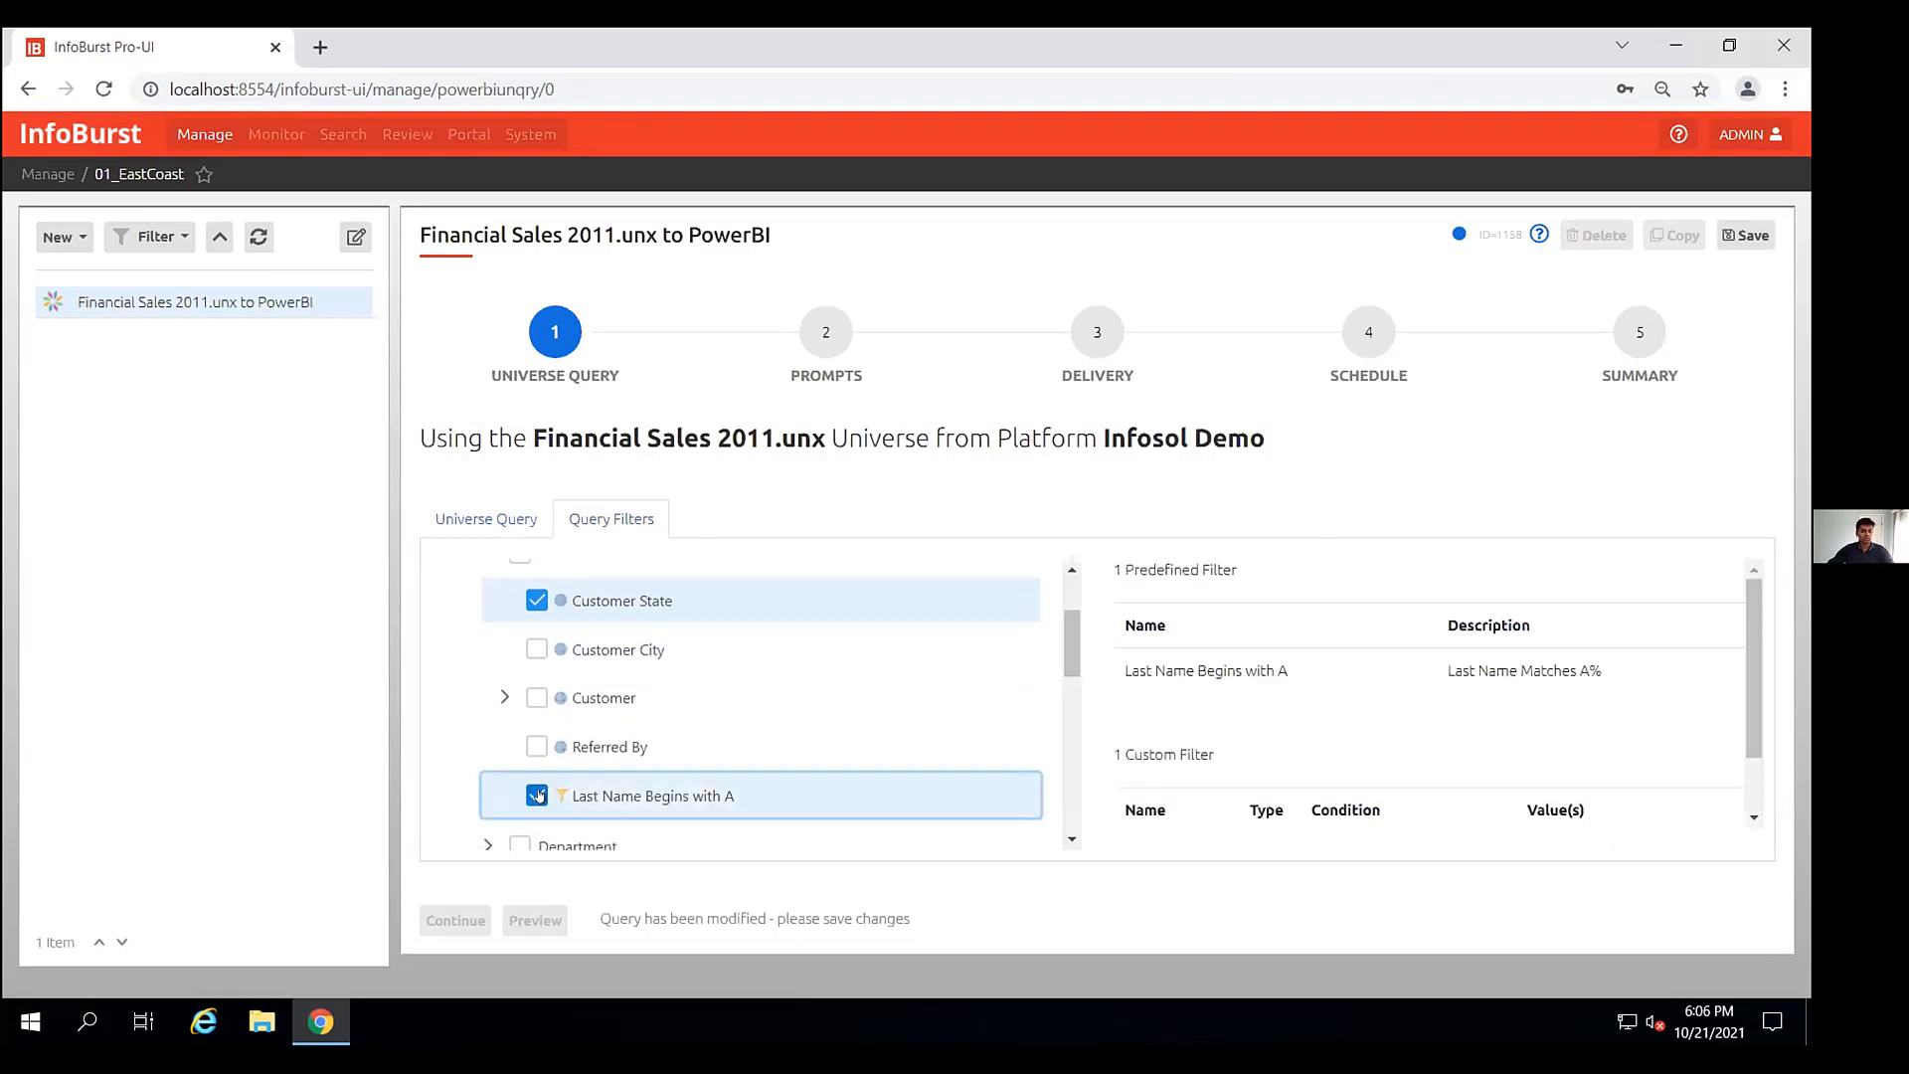
pyautogui.click(538, 600)
pyautogui.click(535, 795)
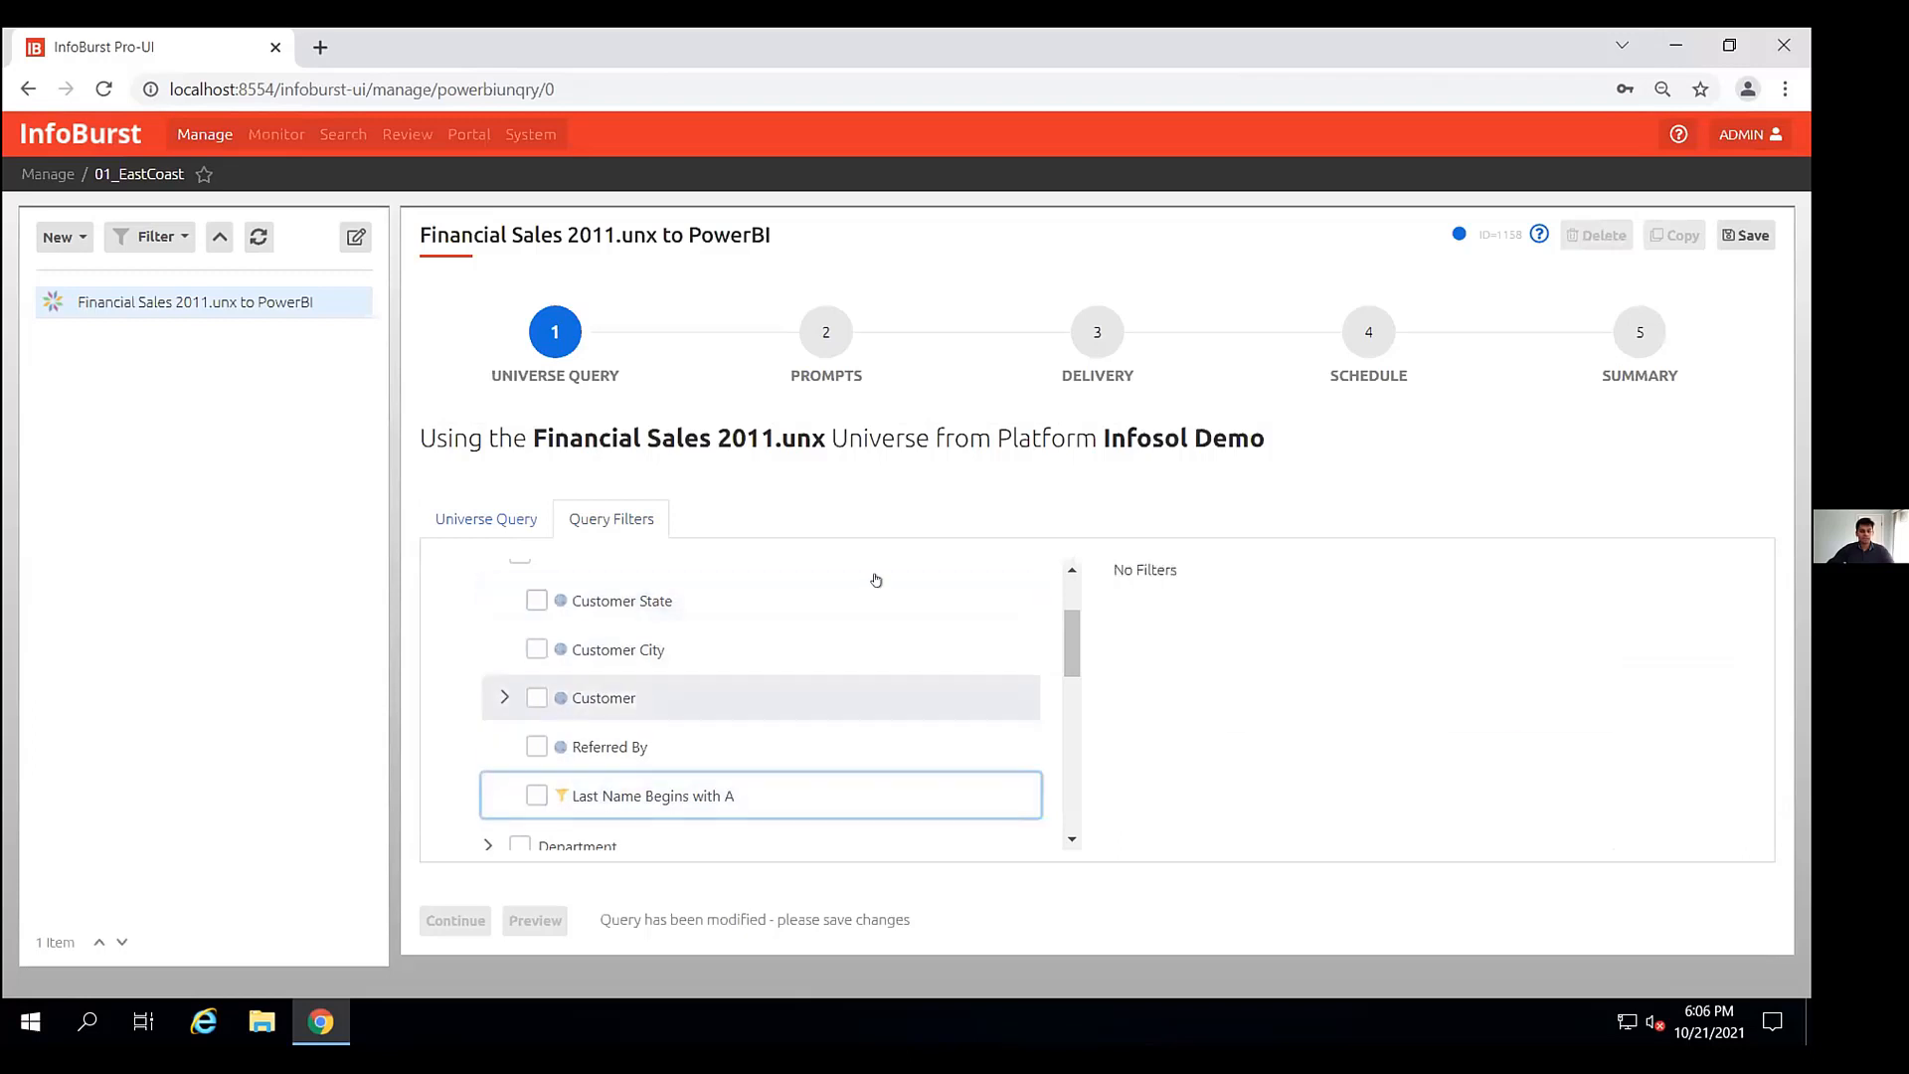
pyautogui.click(523, 511)
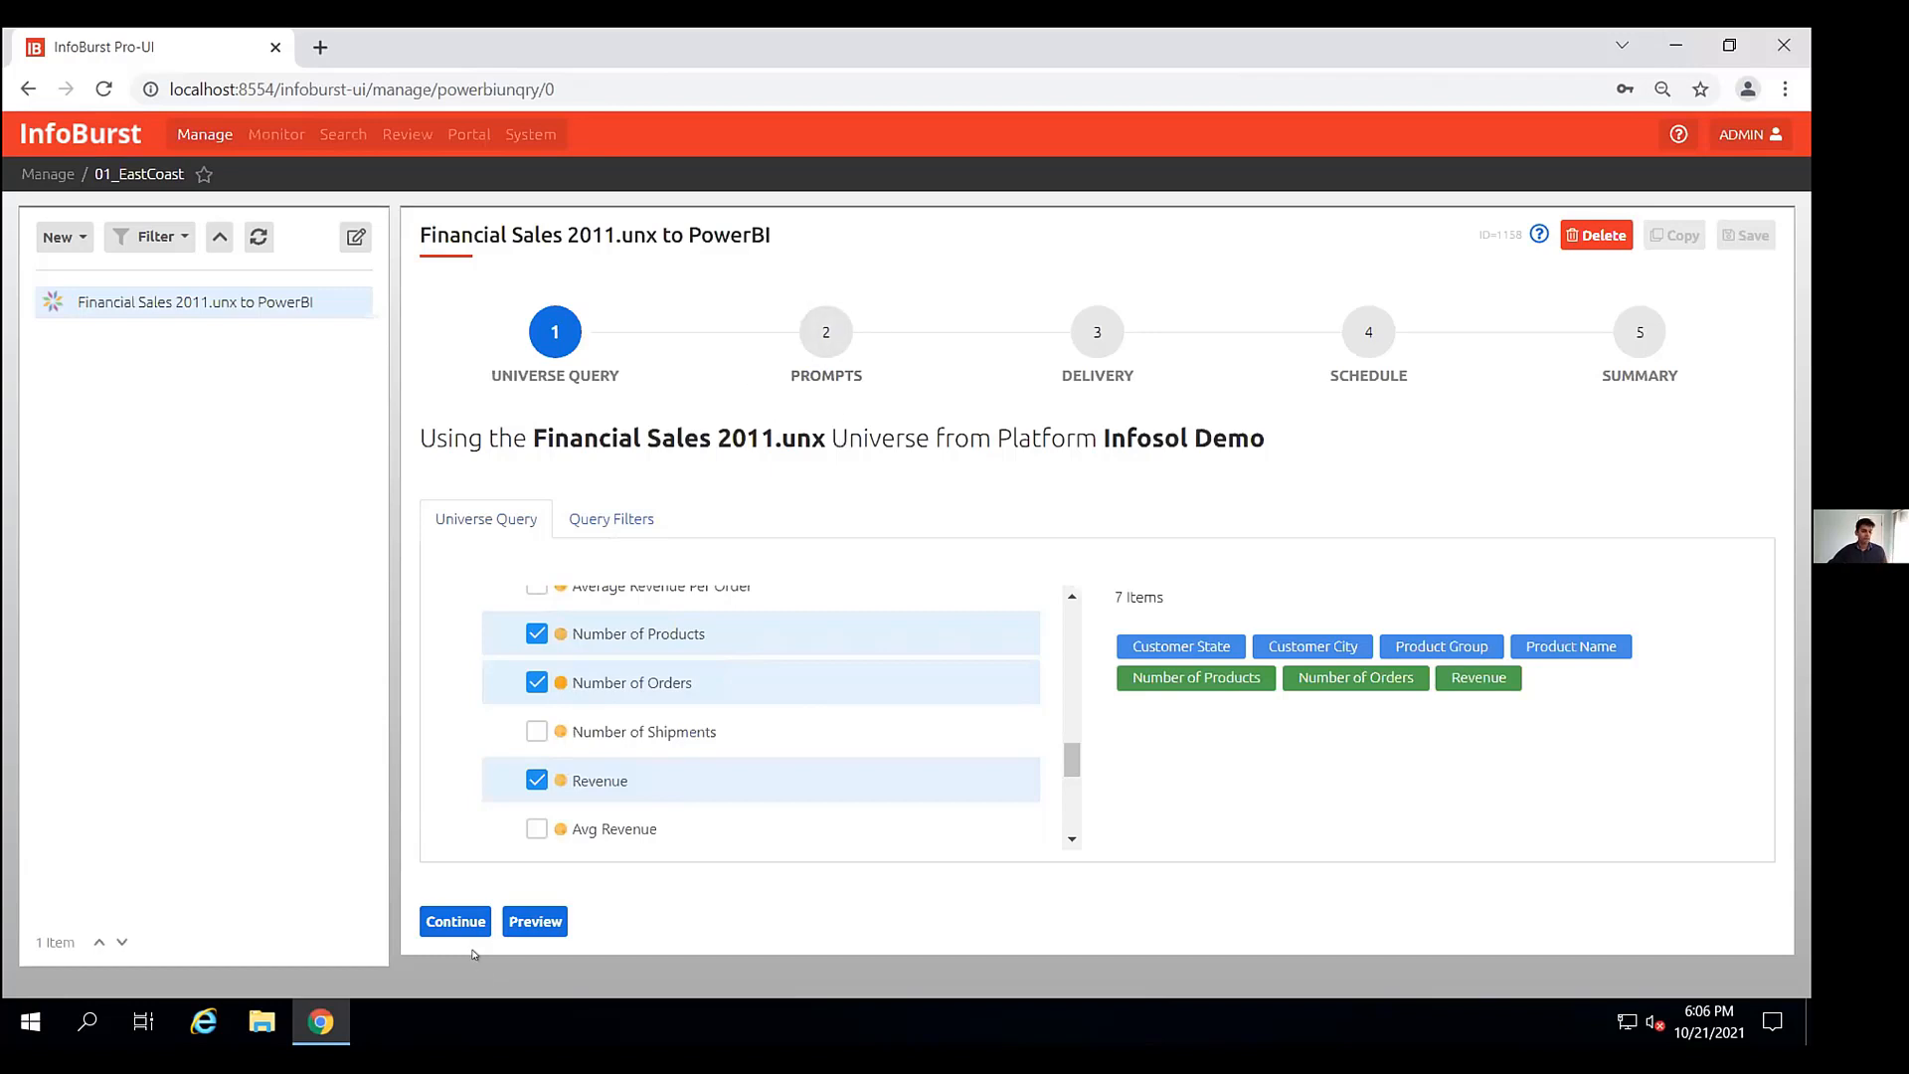
# - Review the selected query objects and proceed to the Delivery step
pyautogui.scroll(3, 673, 722)
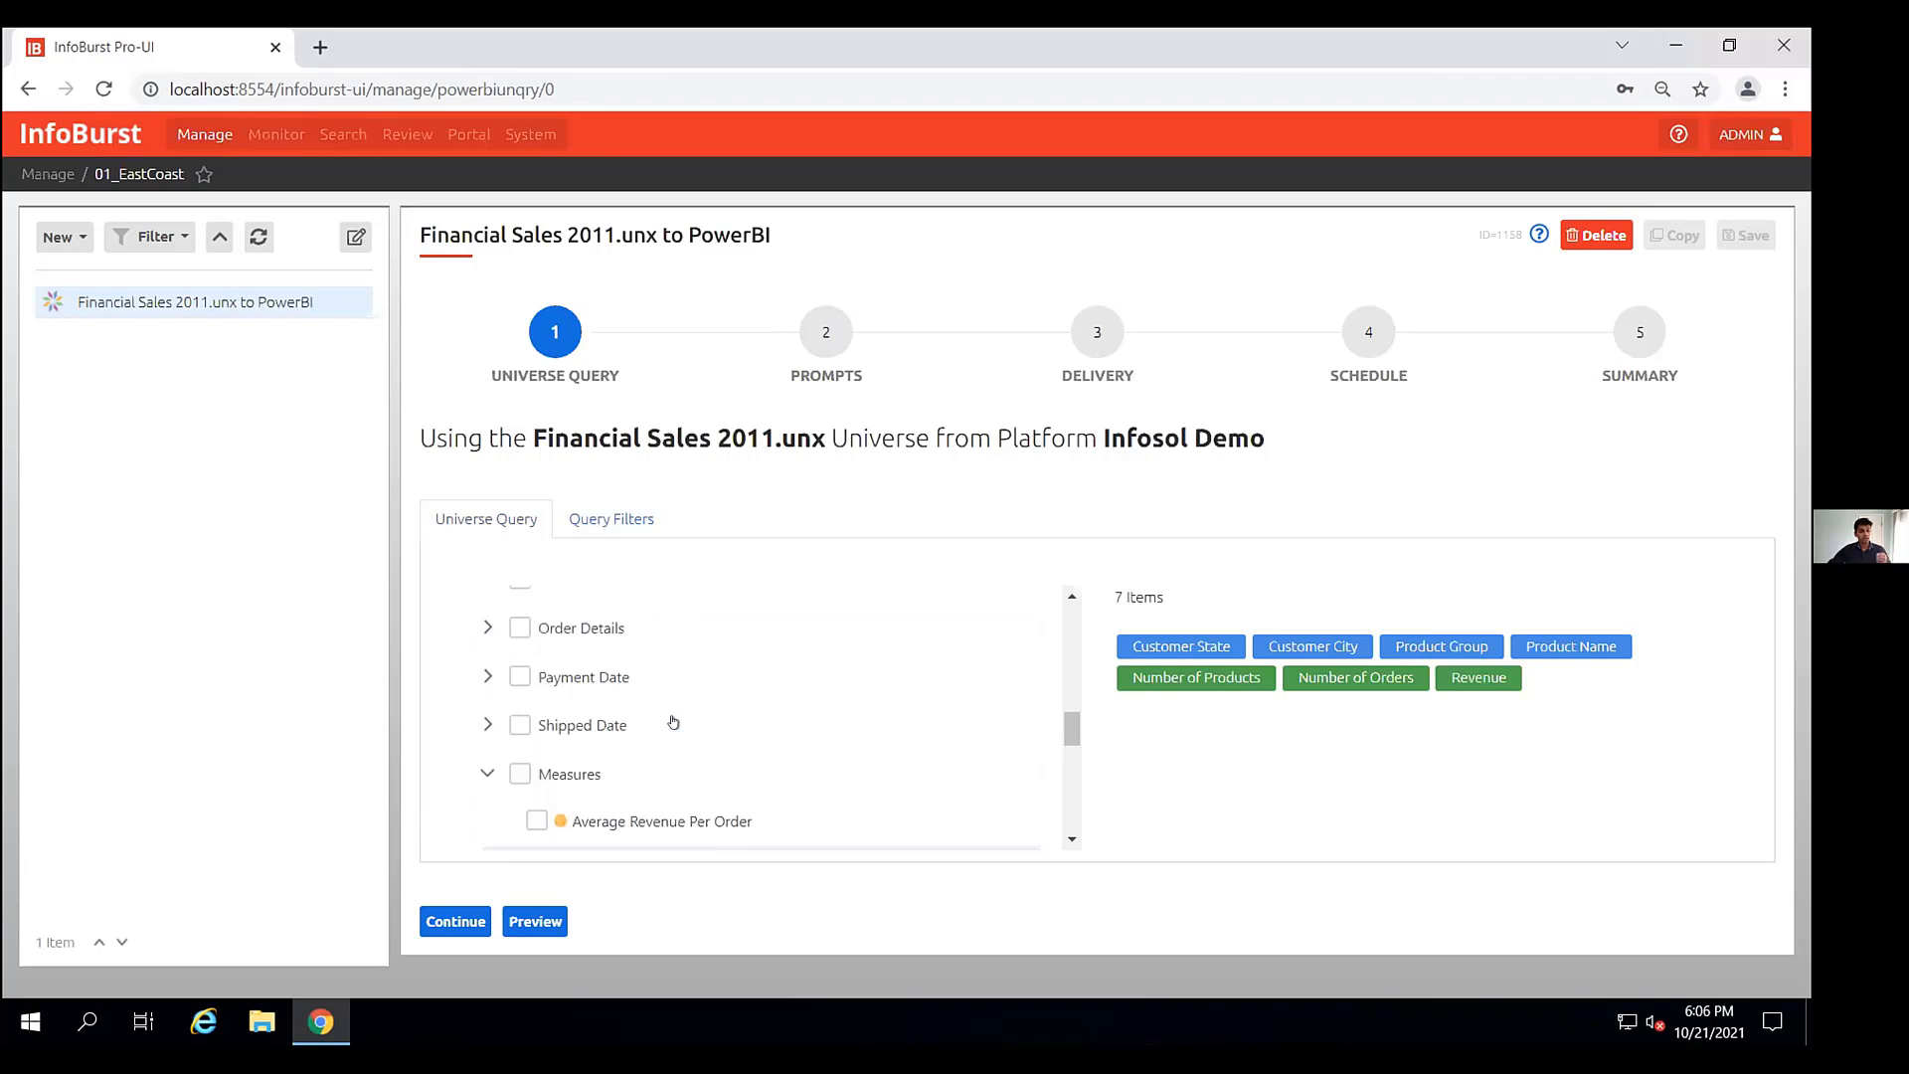
pyautogui.scroll(5, 673, 722)
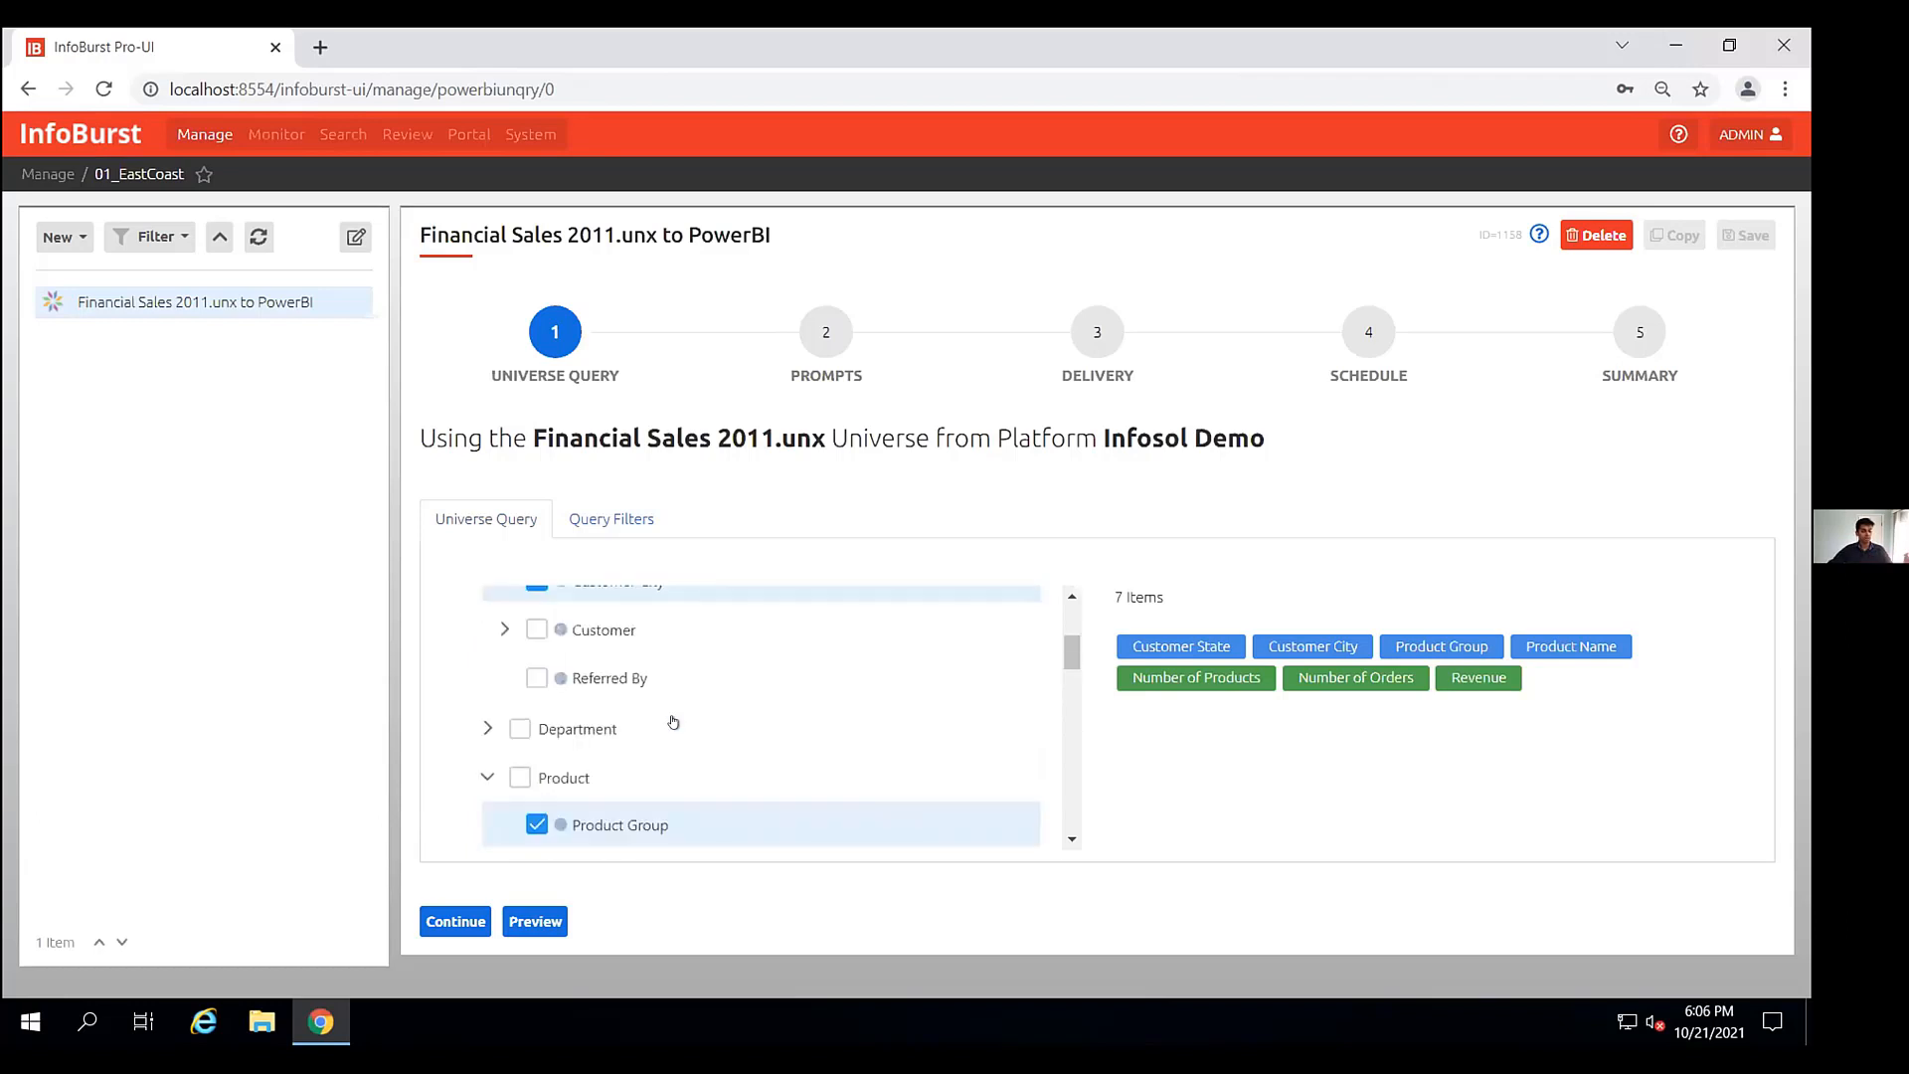
pyautogui.scroll(3, 673, 721)
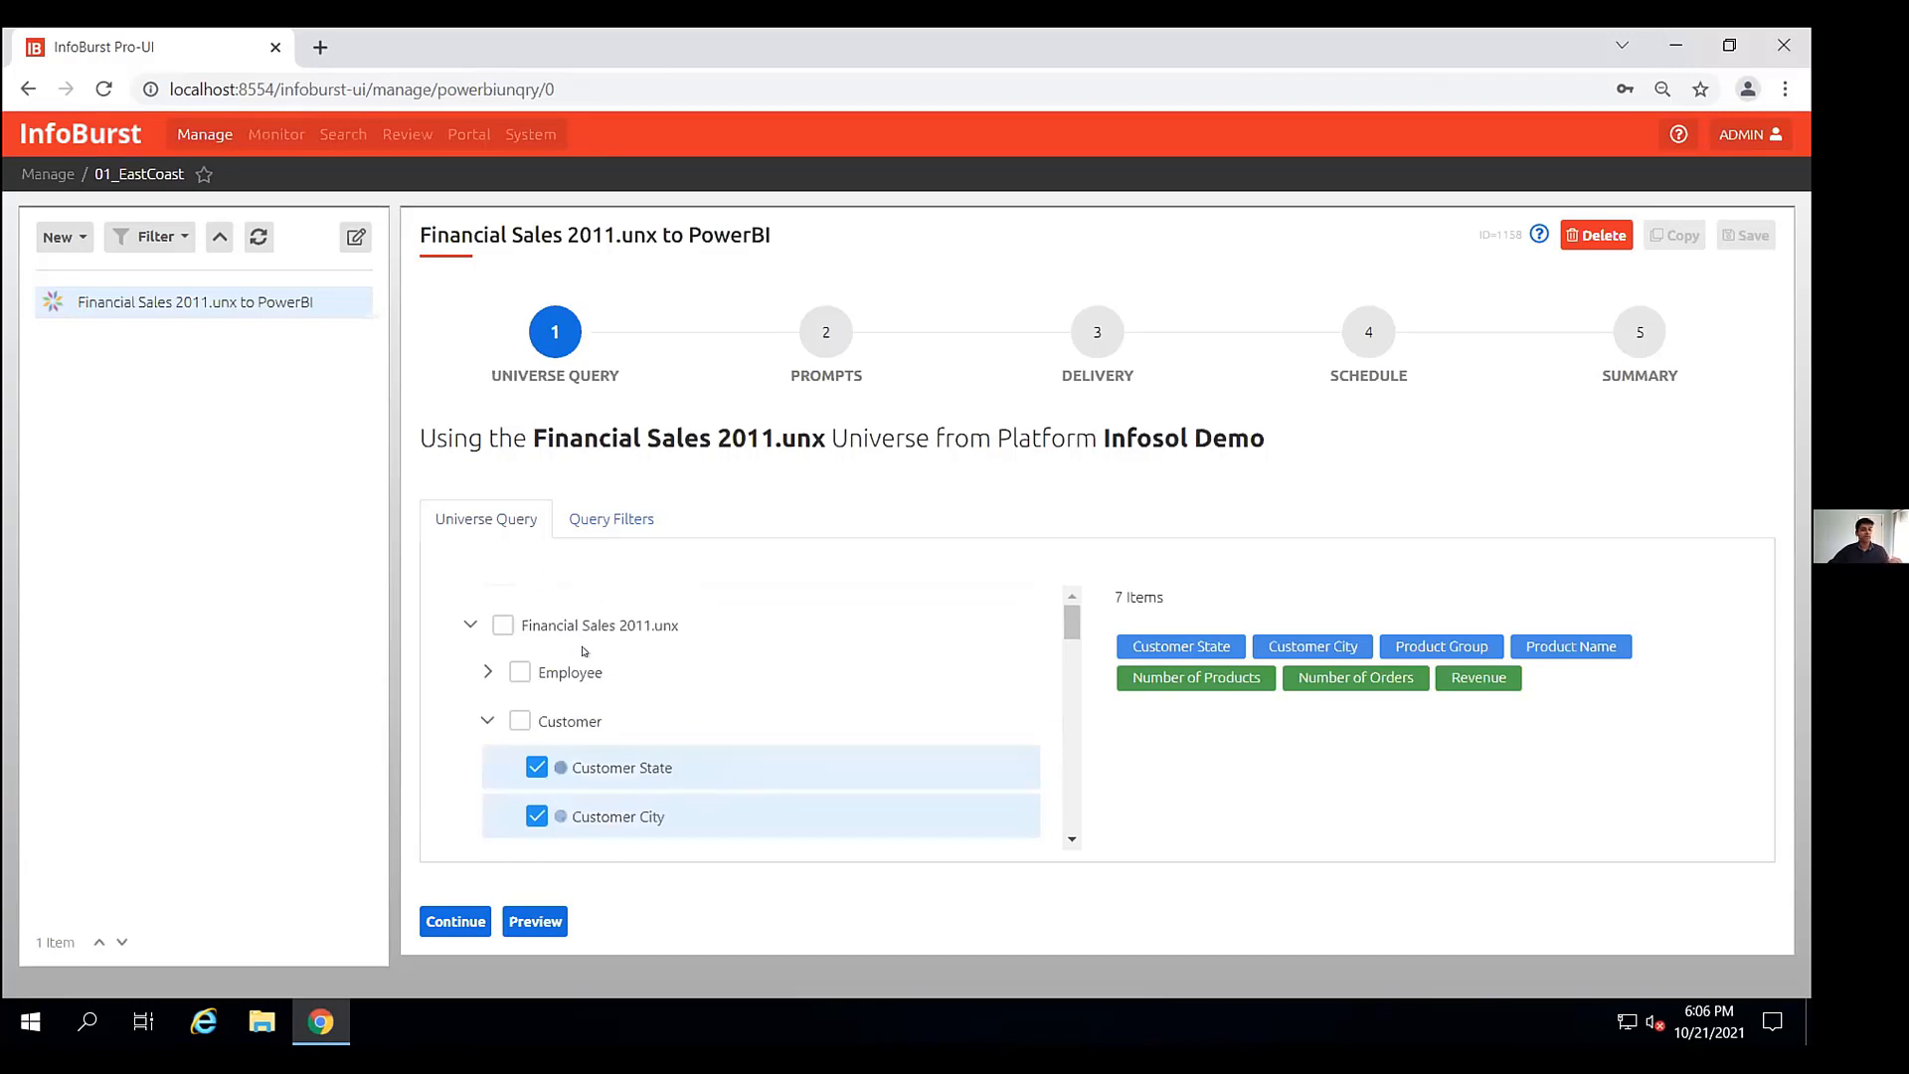
pyautogui.scroll(-3, 598, 748)
pyautogui.scroll(-3, 597, 748)
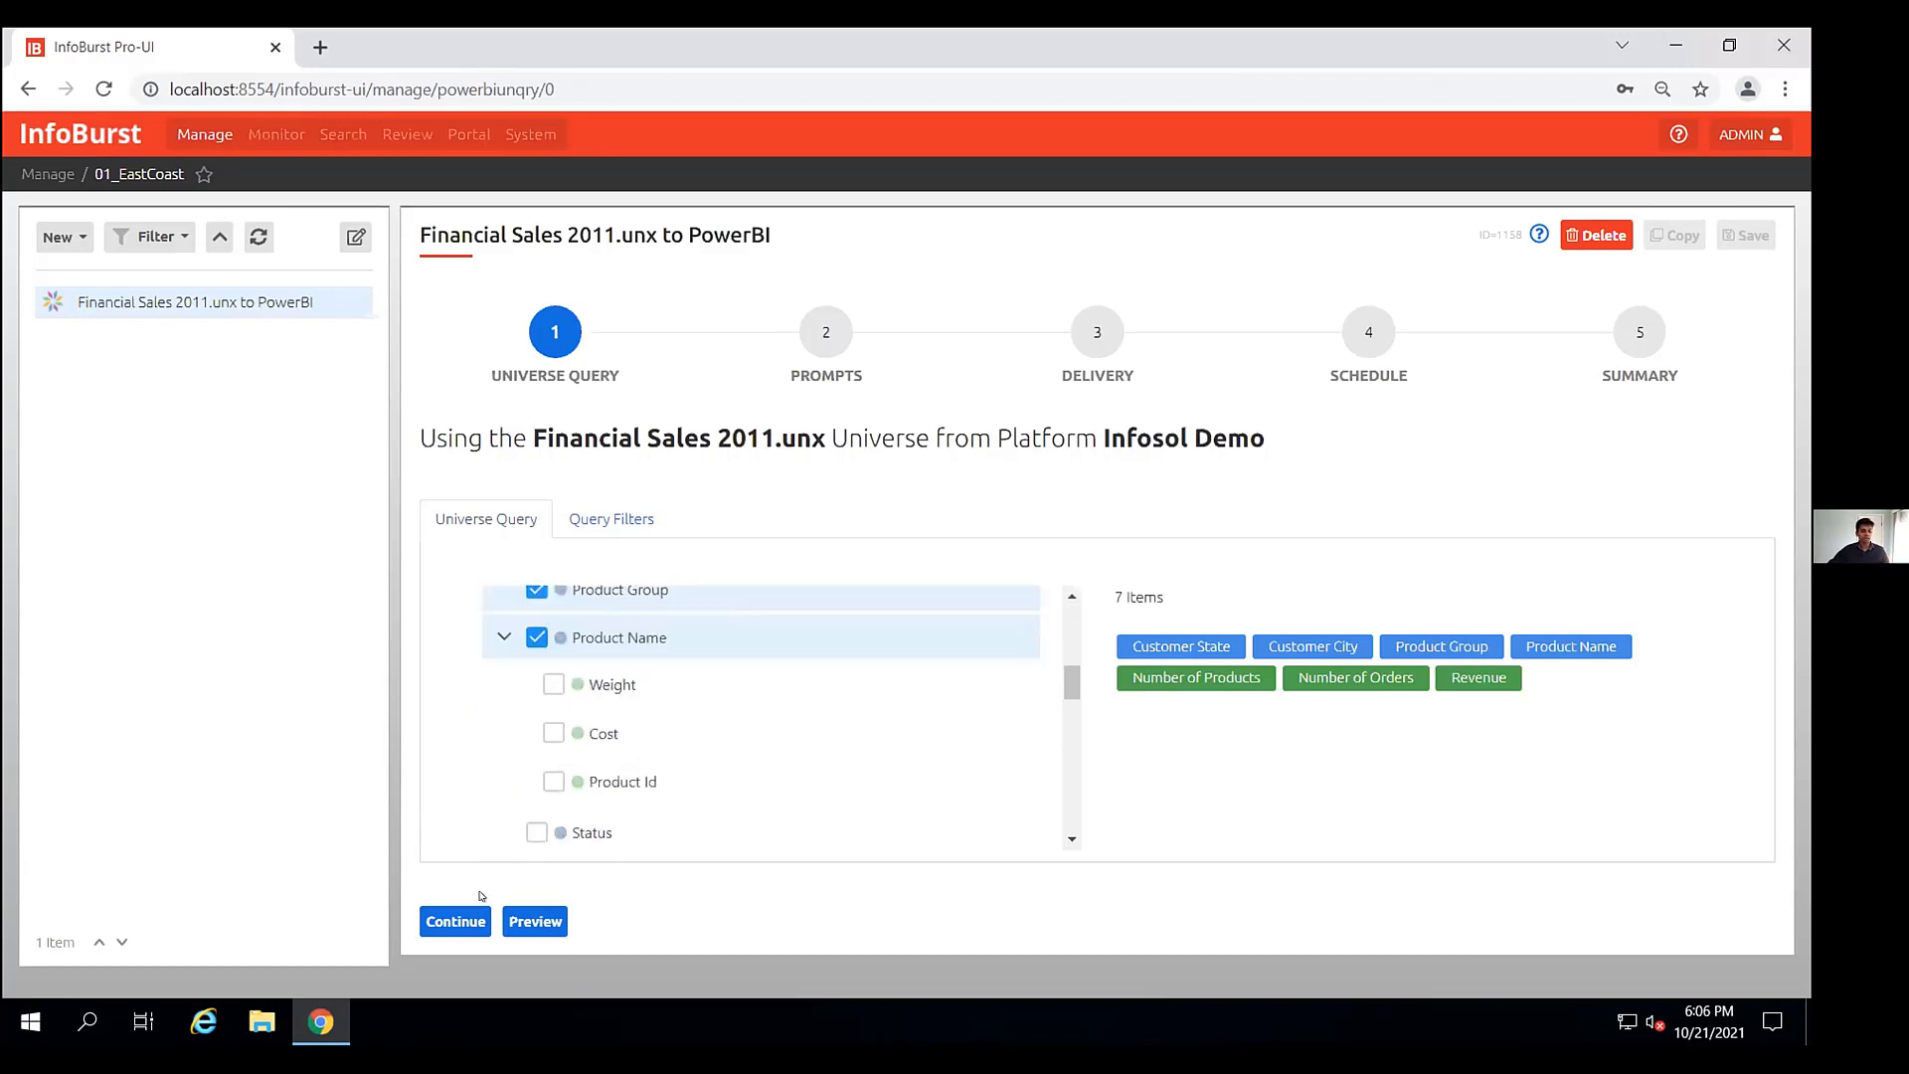
pyautogui.click(455, 922)
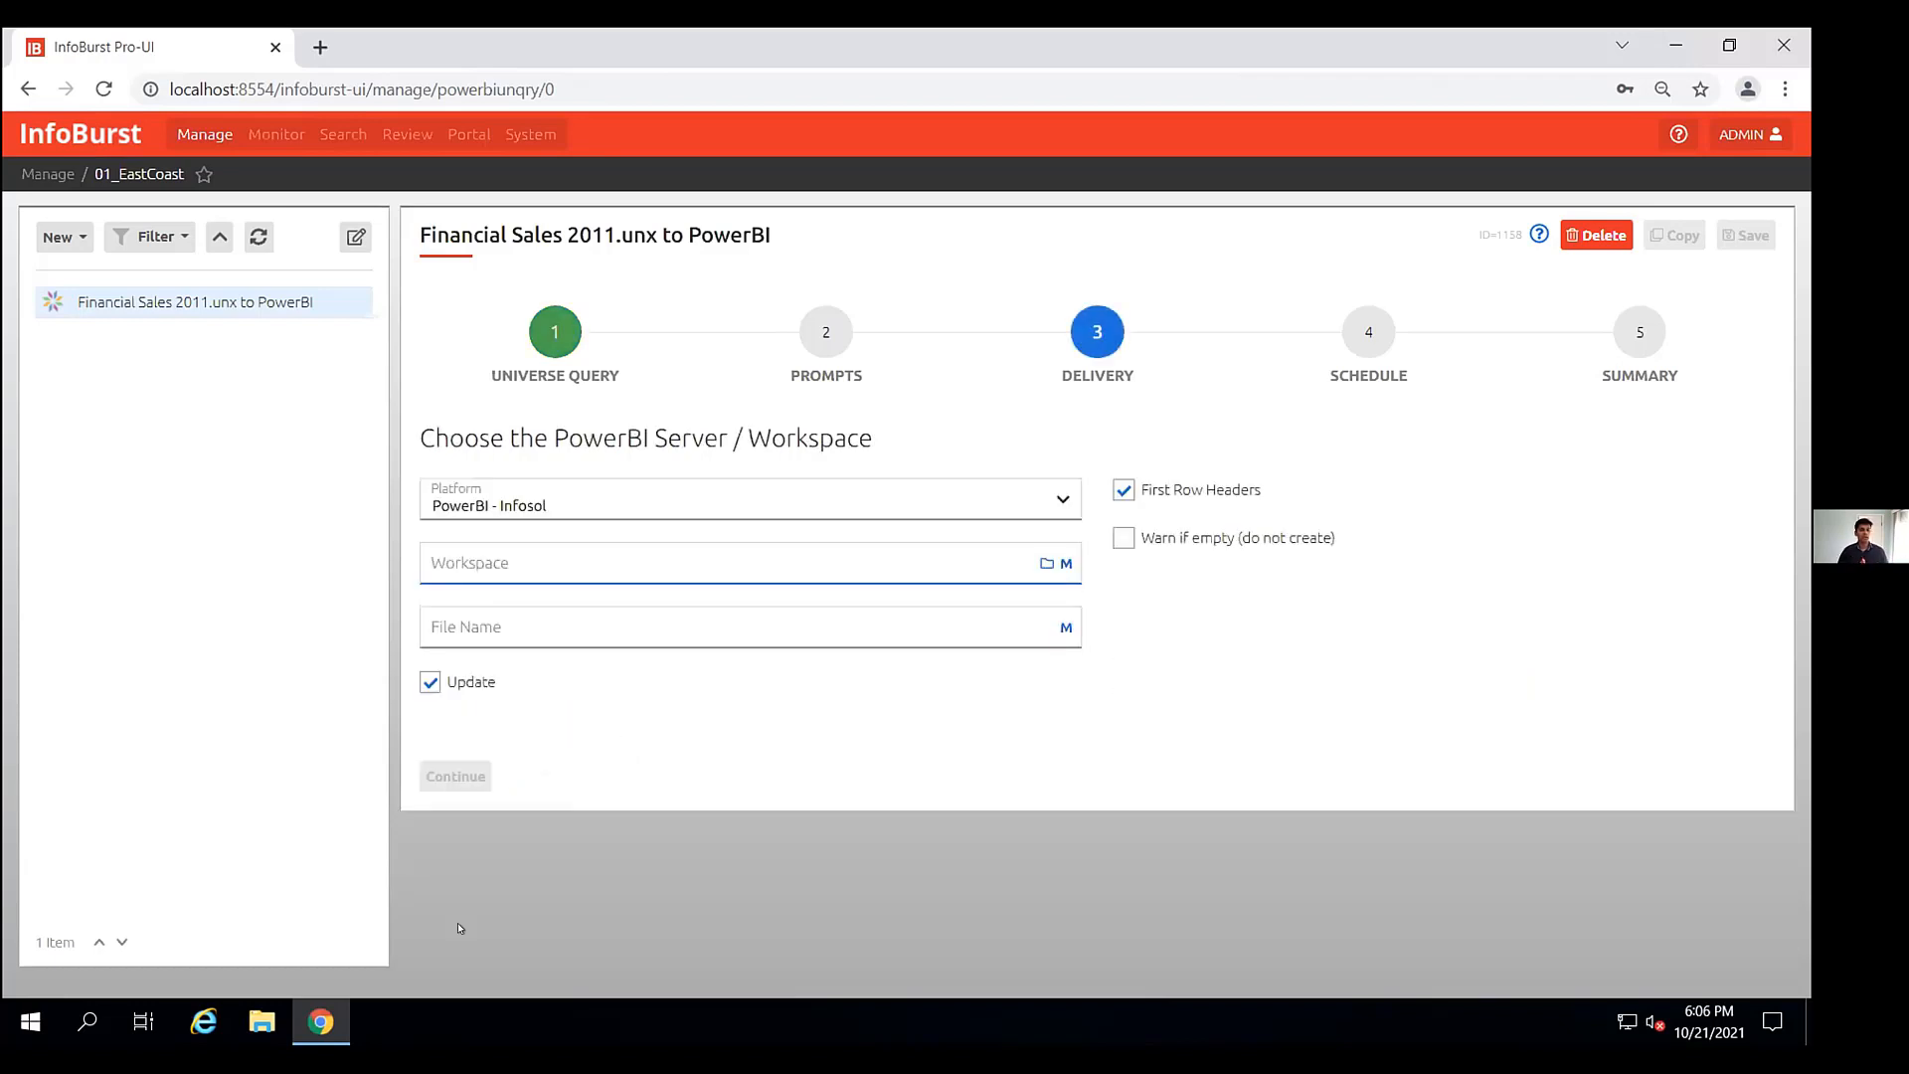
# - Choose the PowerBI - Infosol platform and select the InfoBurst workspace for delivery
pyautogui.click(1050, 494)
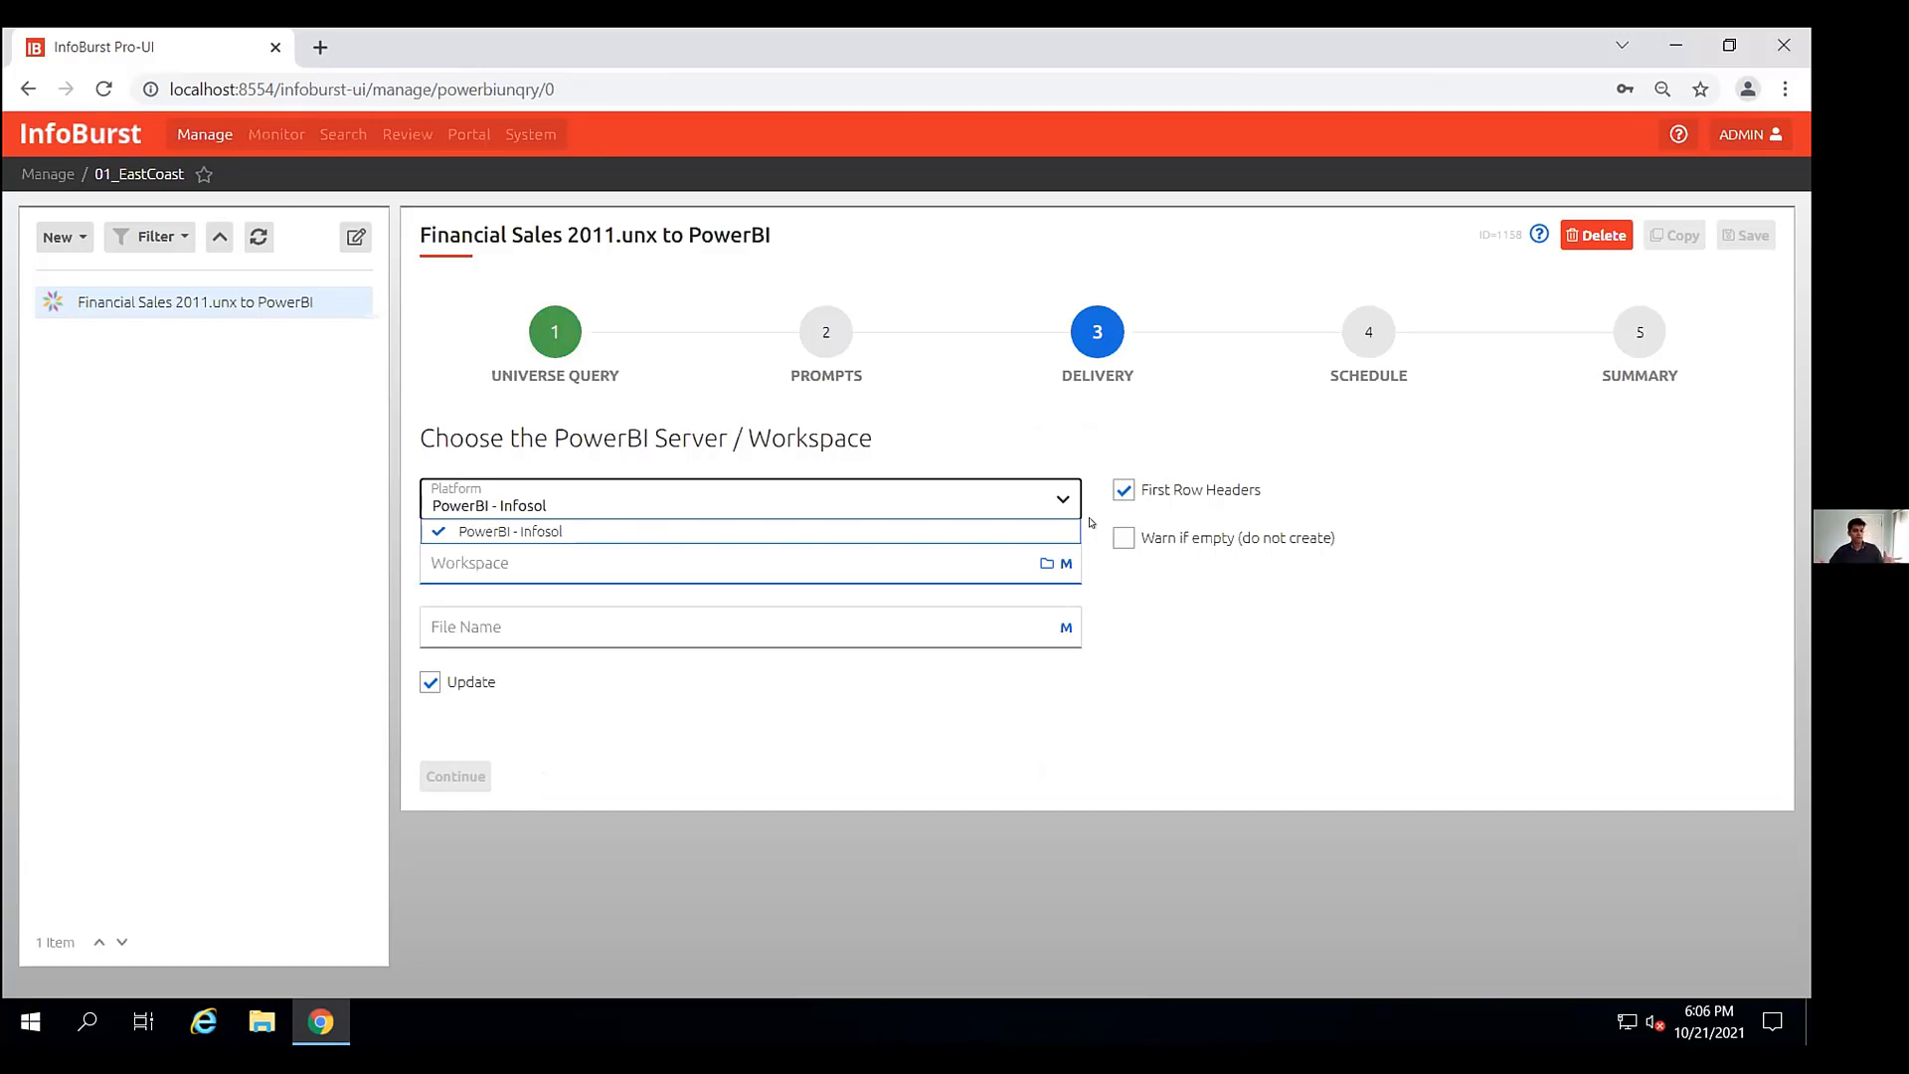
pyautogui.click(1045, 563)
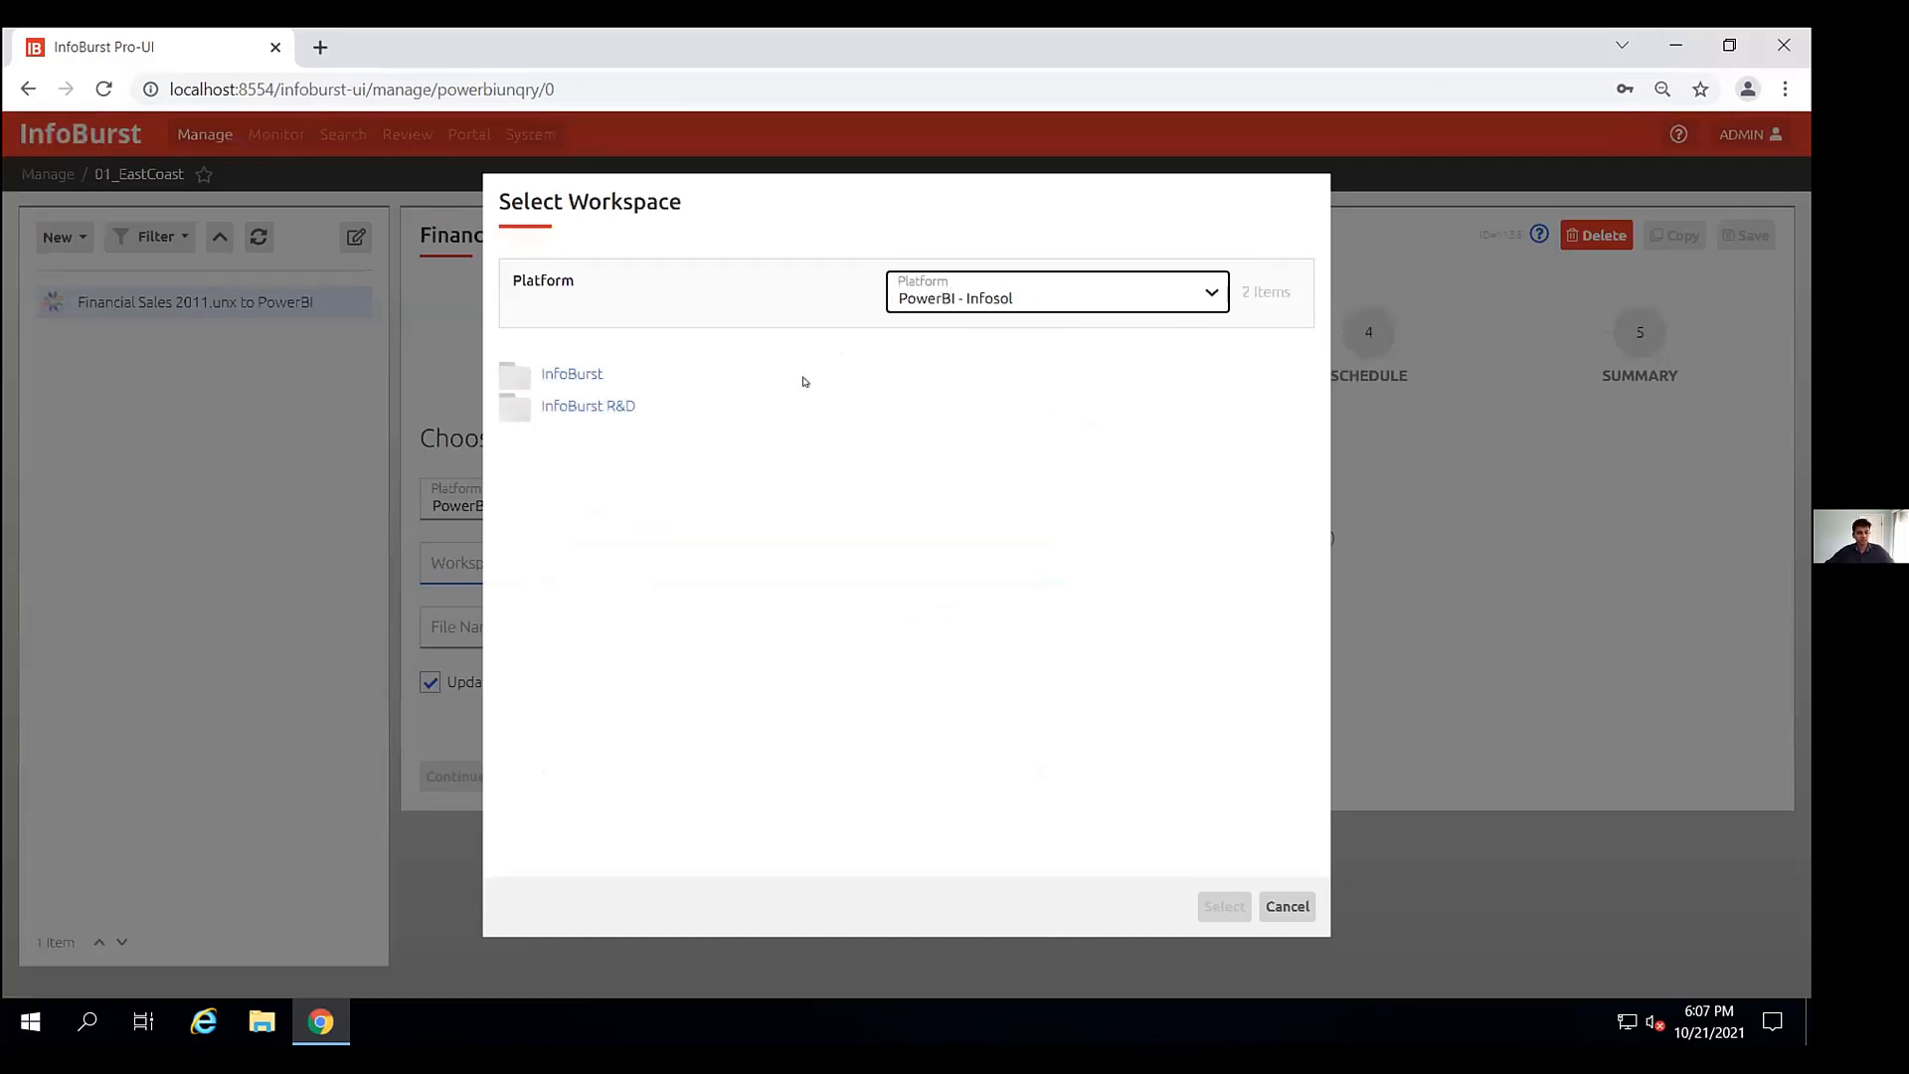
pyautogui.click(558, 373)
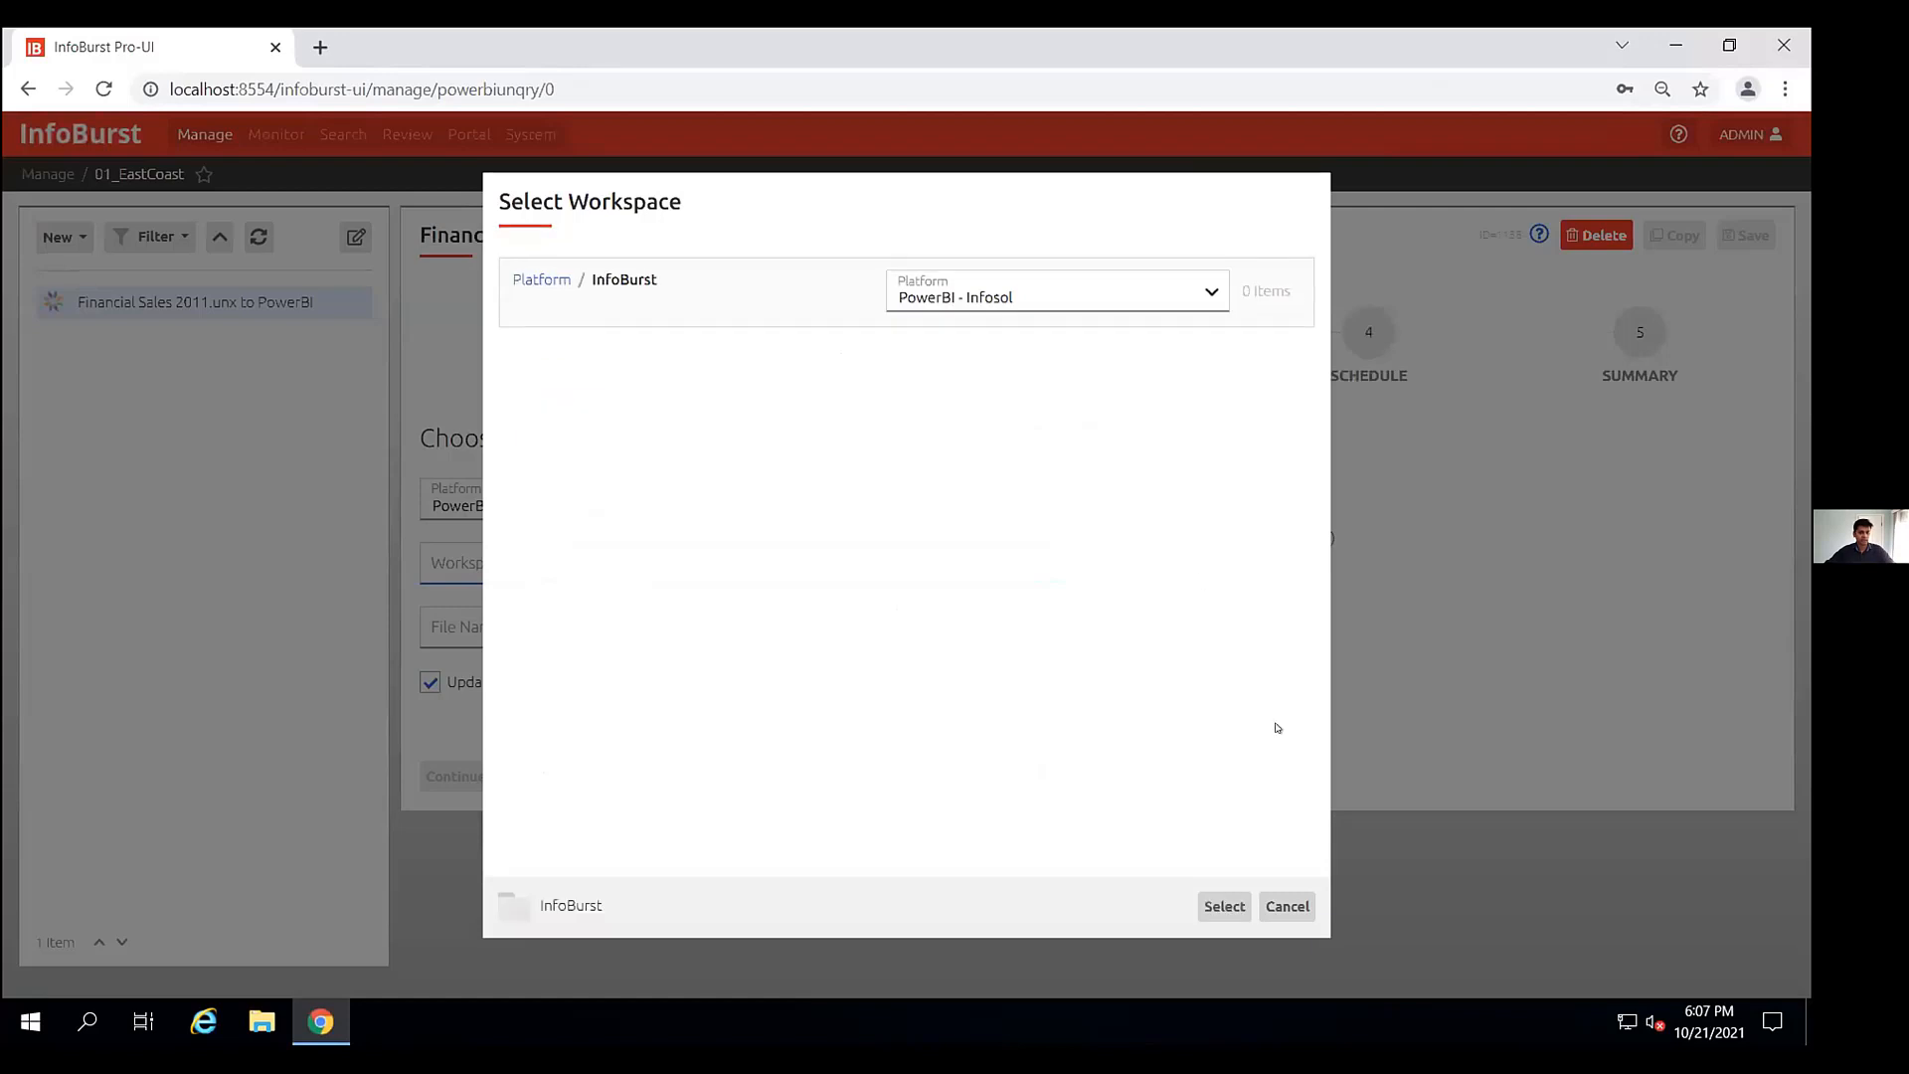
pyautogui.click(1214, 908)
# - Set the file name to EastCoast_PowerBI_Universe_Query in the macro builder and continue to scheduling
pyautogui.click(853, 626)
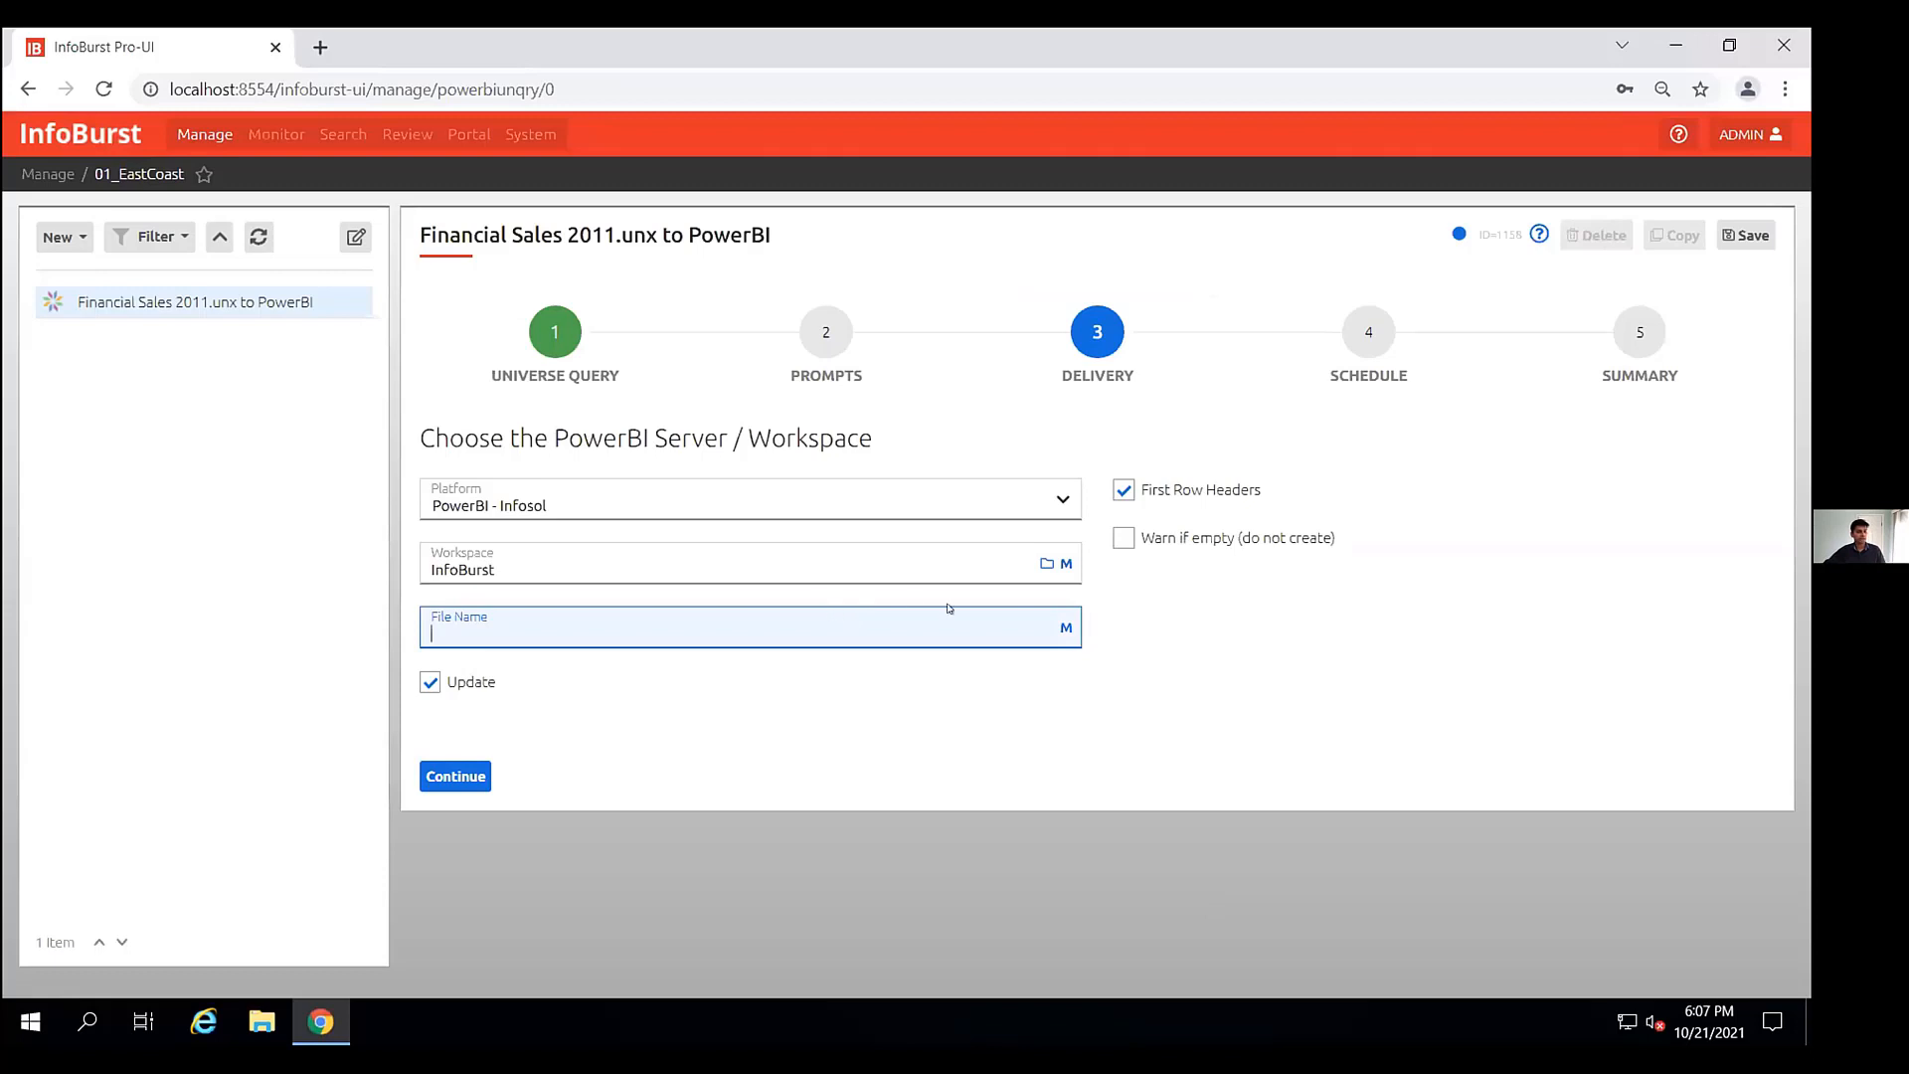
pyautogui.click(1059, 626)
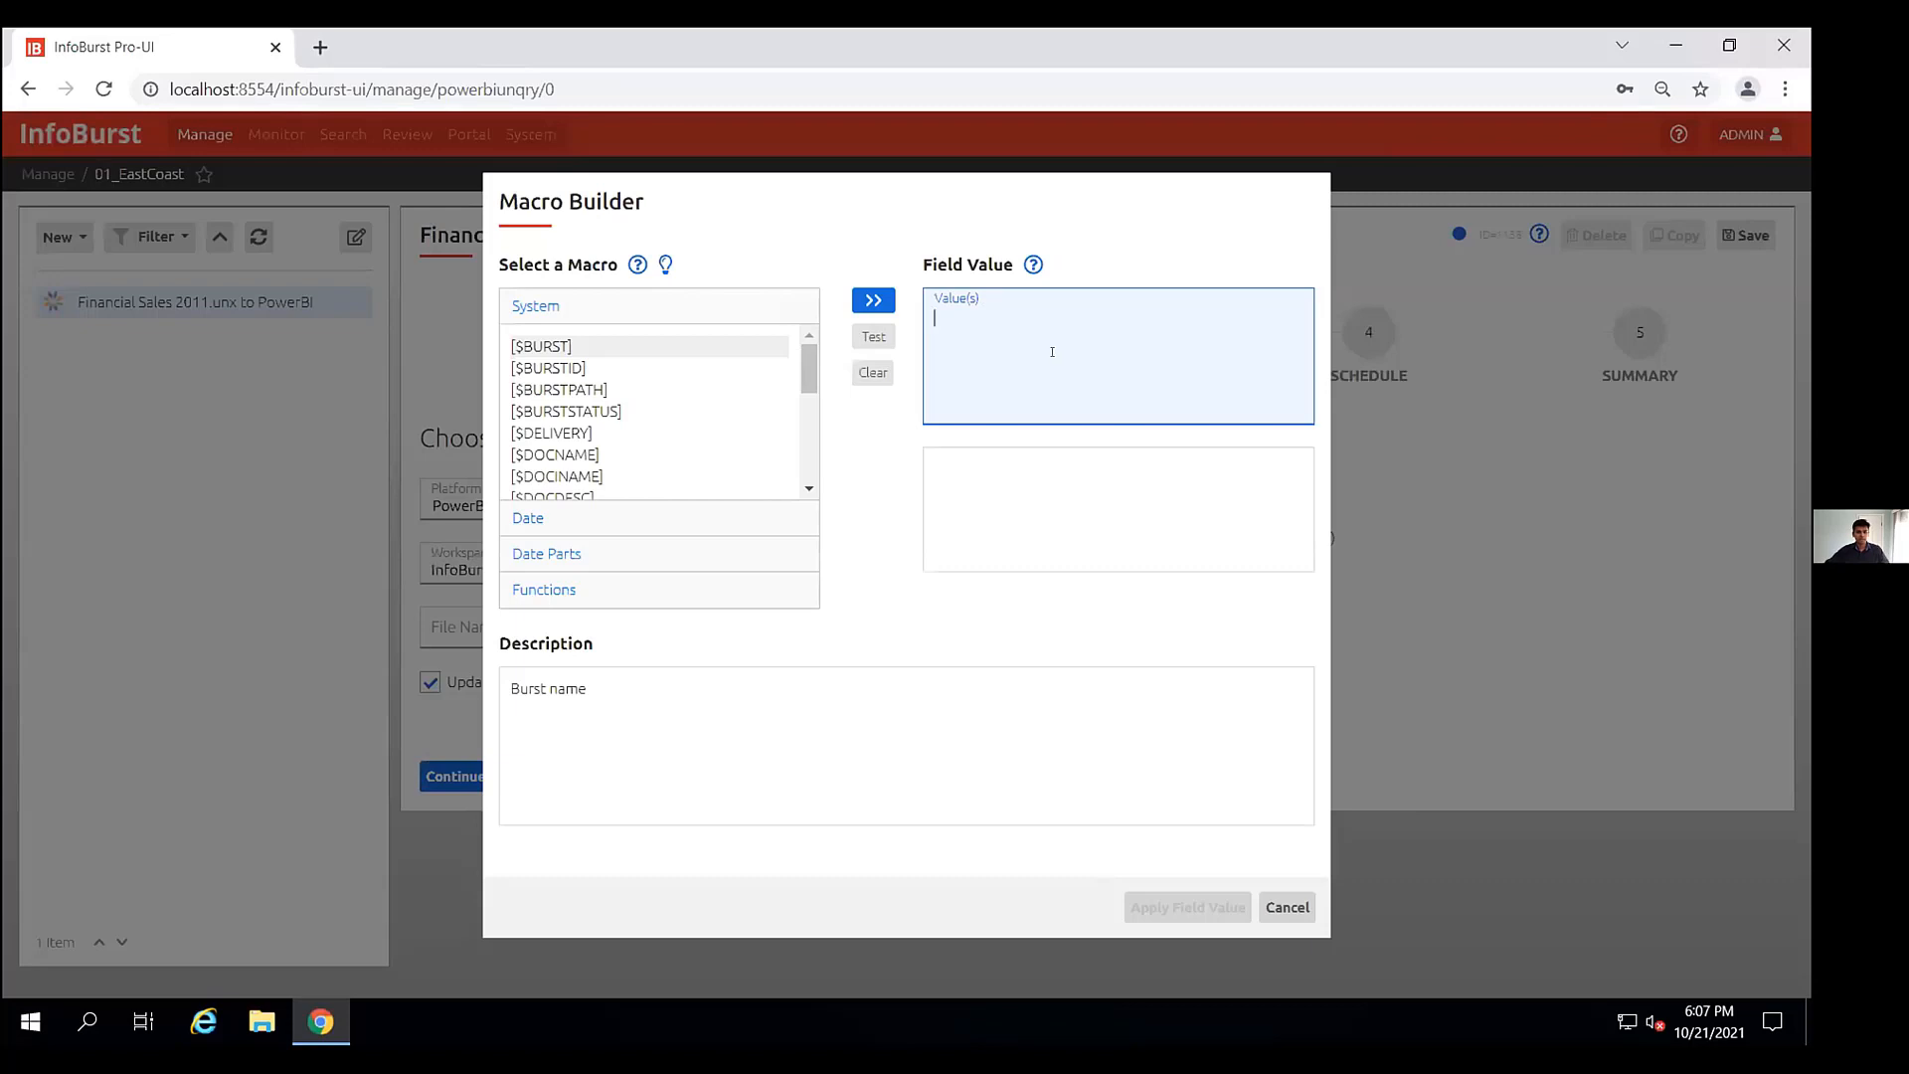
pyautogui.write('East')
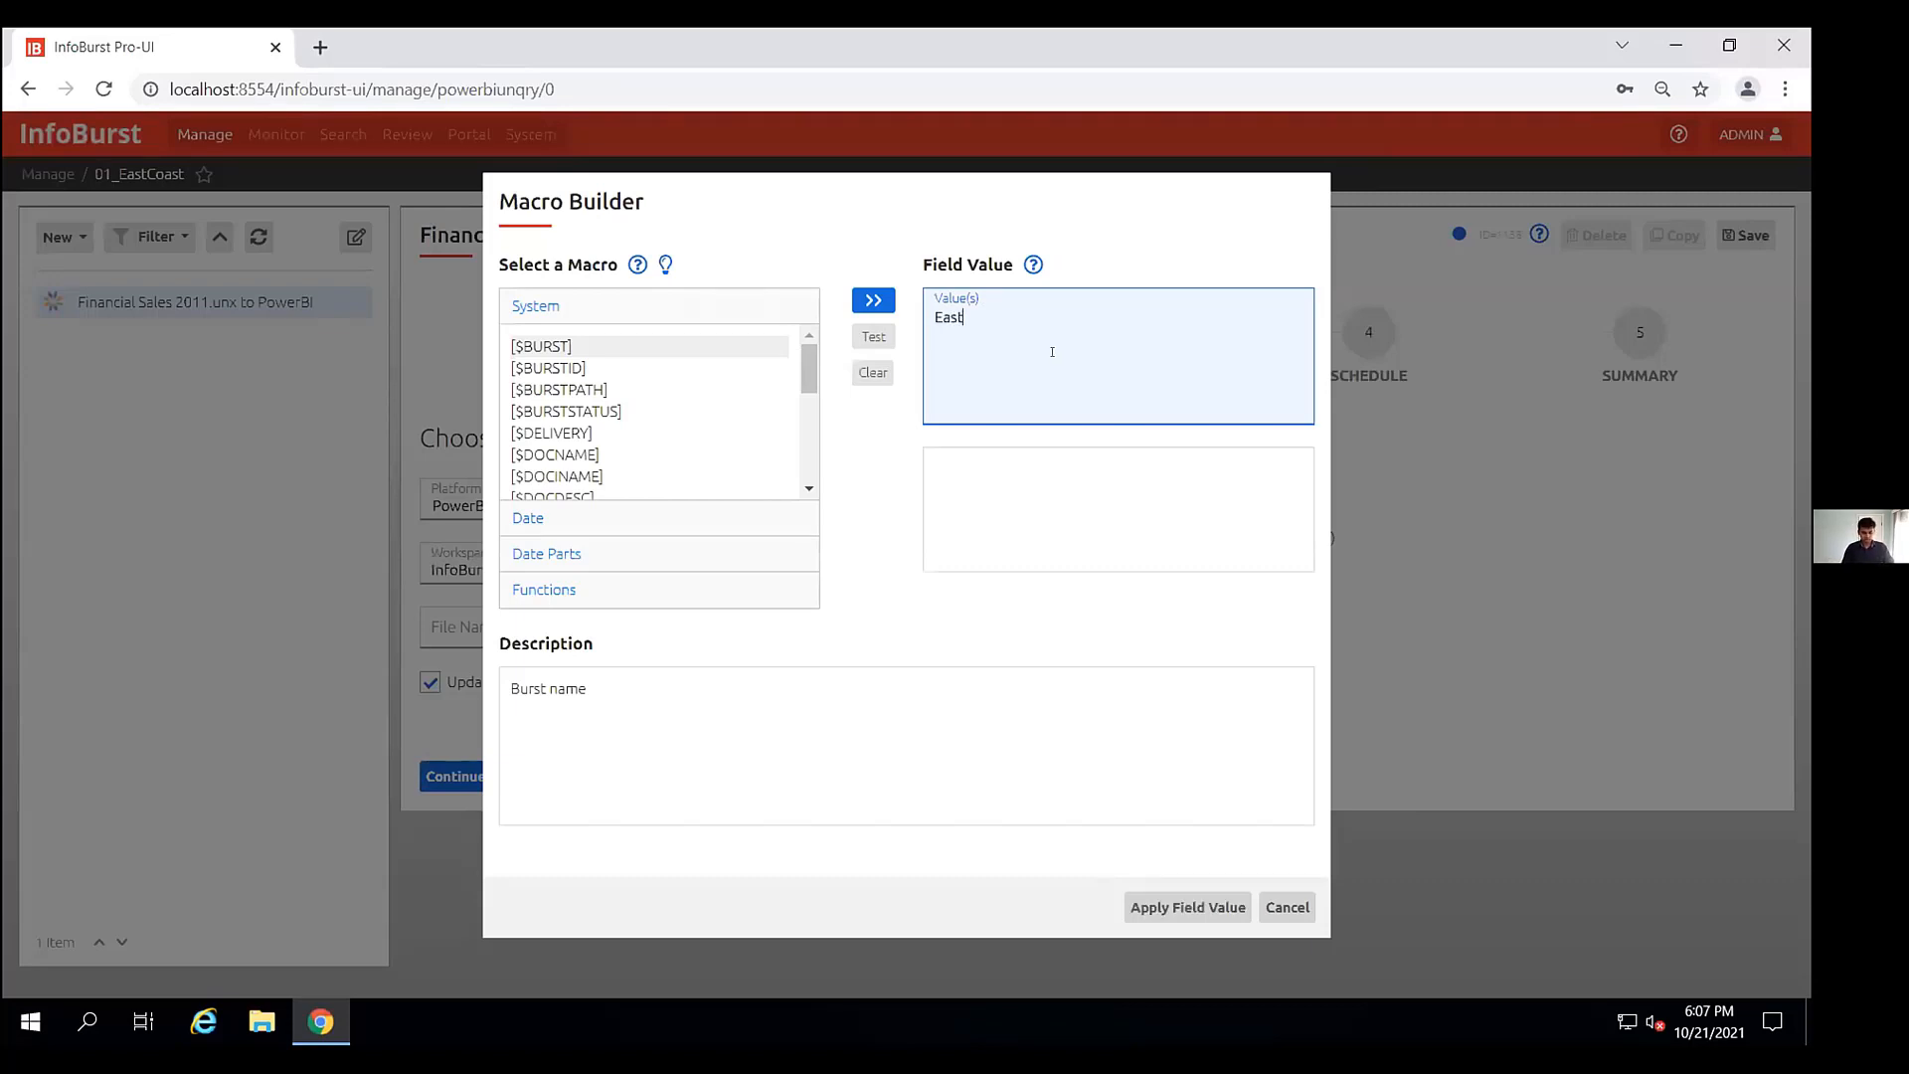
pyautogui.write('Coast_PowerBI_Universe')
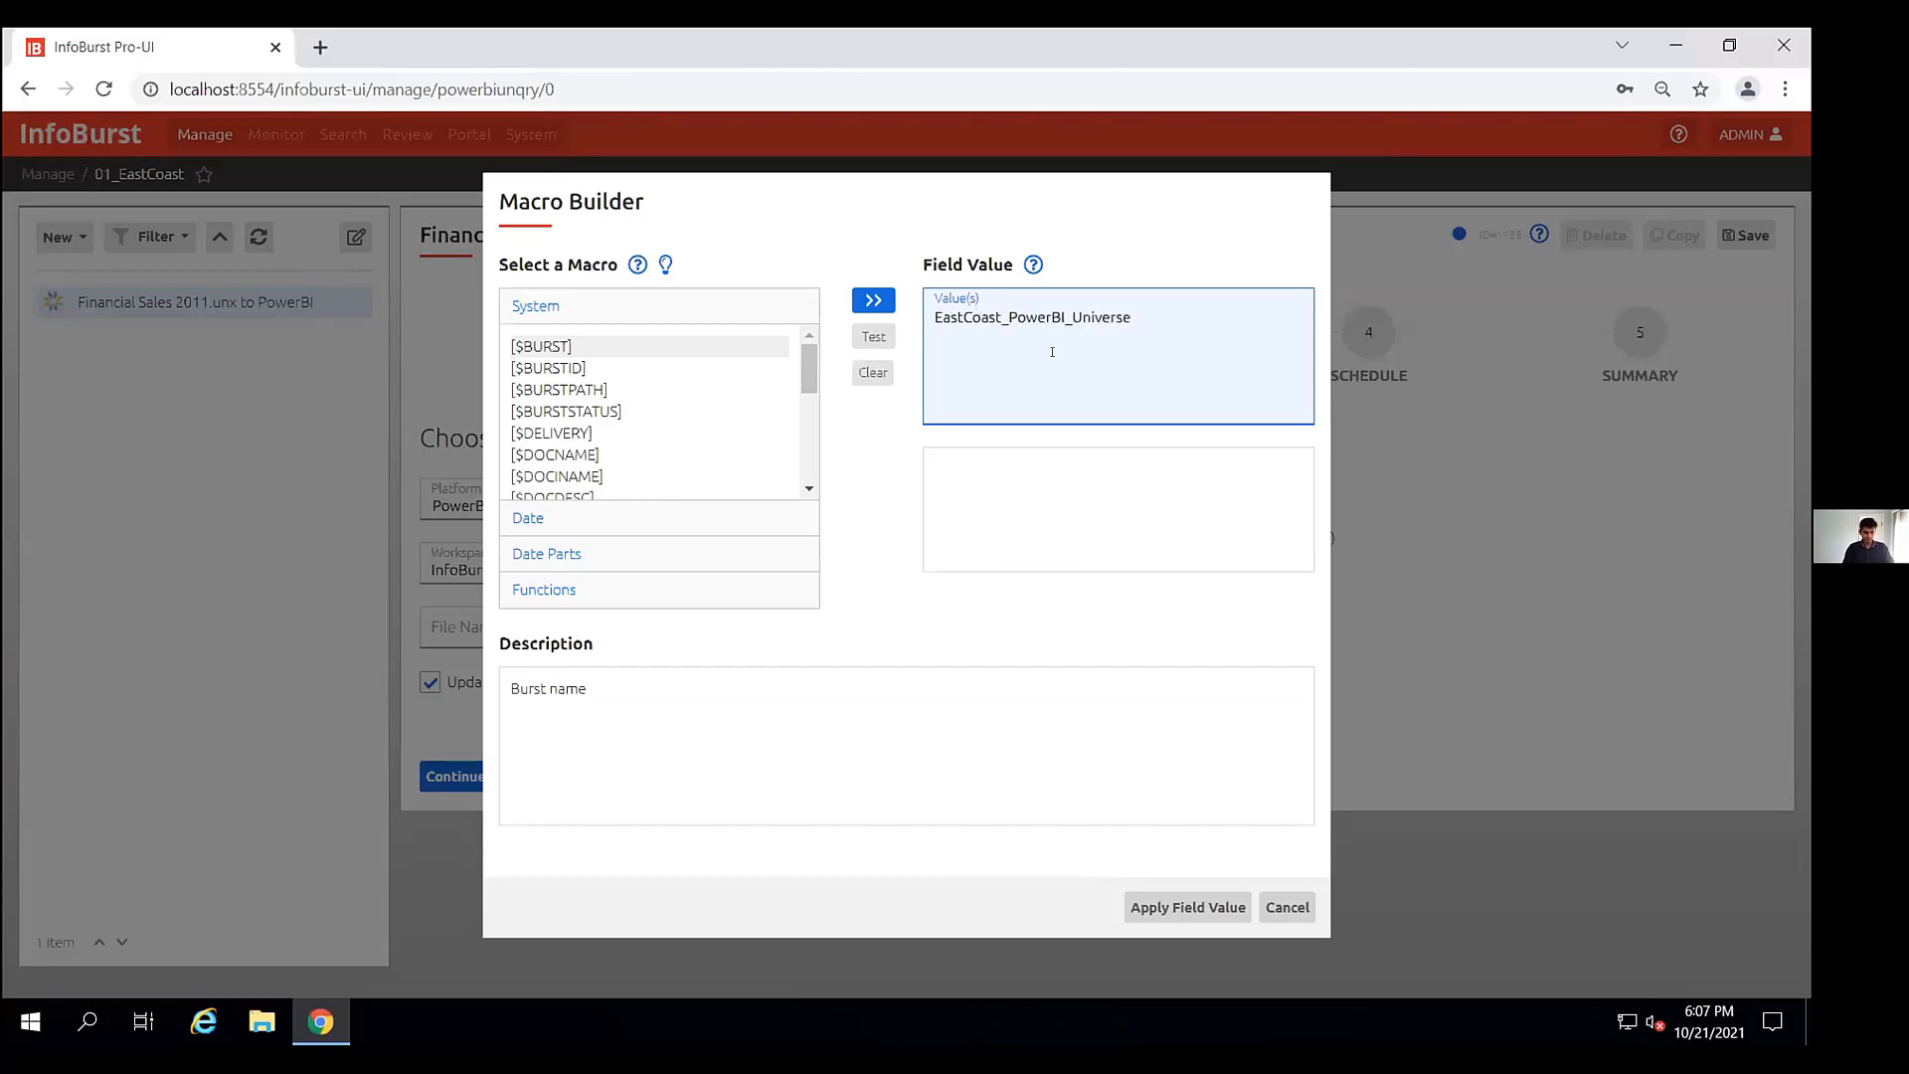
pyautogui.write('_Query')
pyautogui.click(1187, 907)
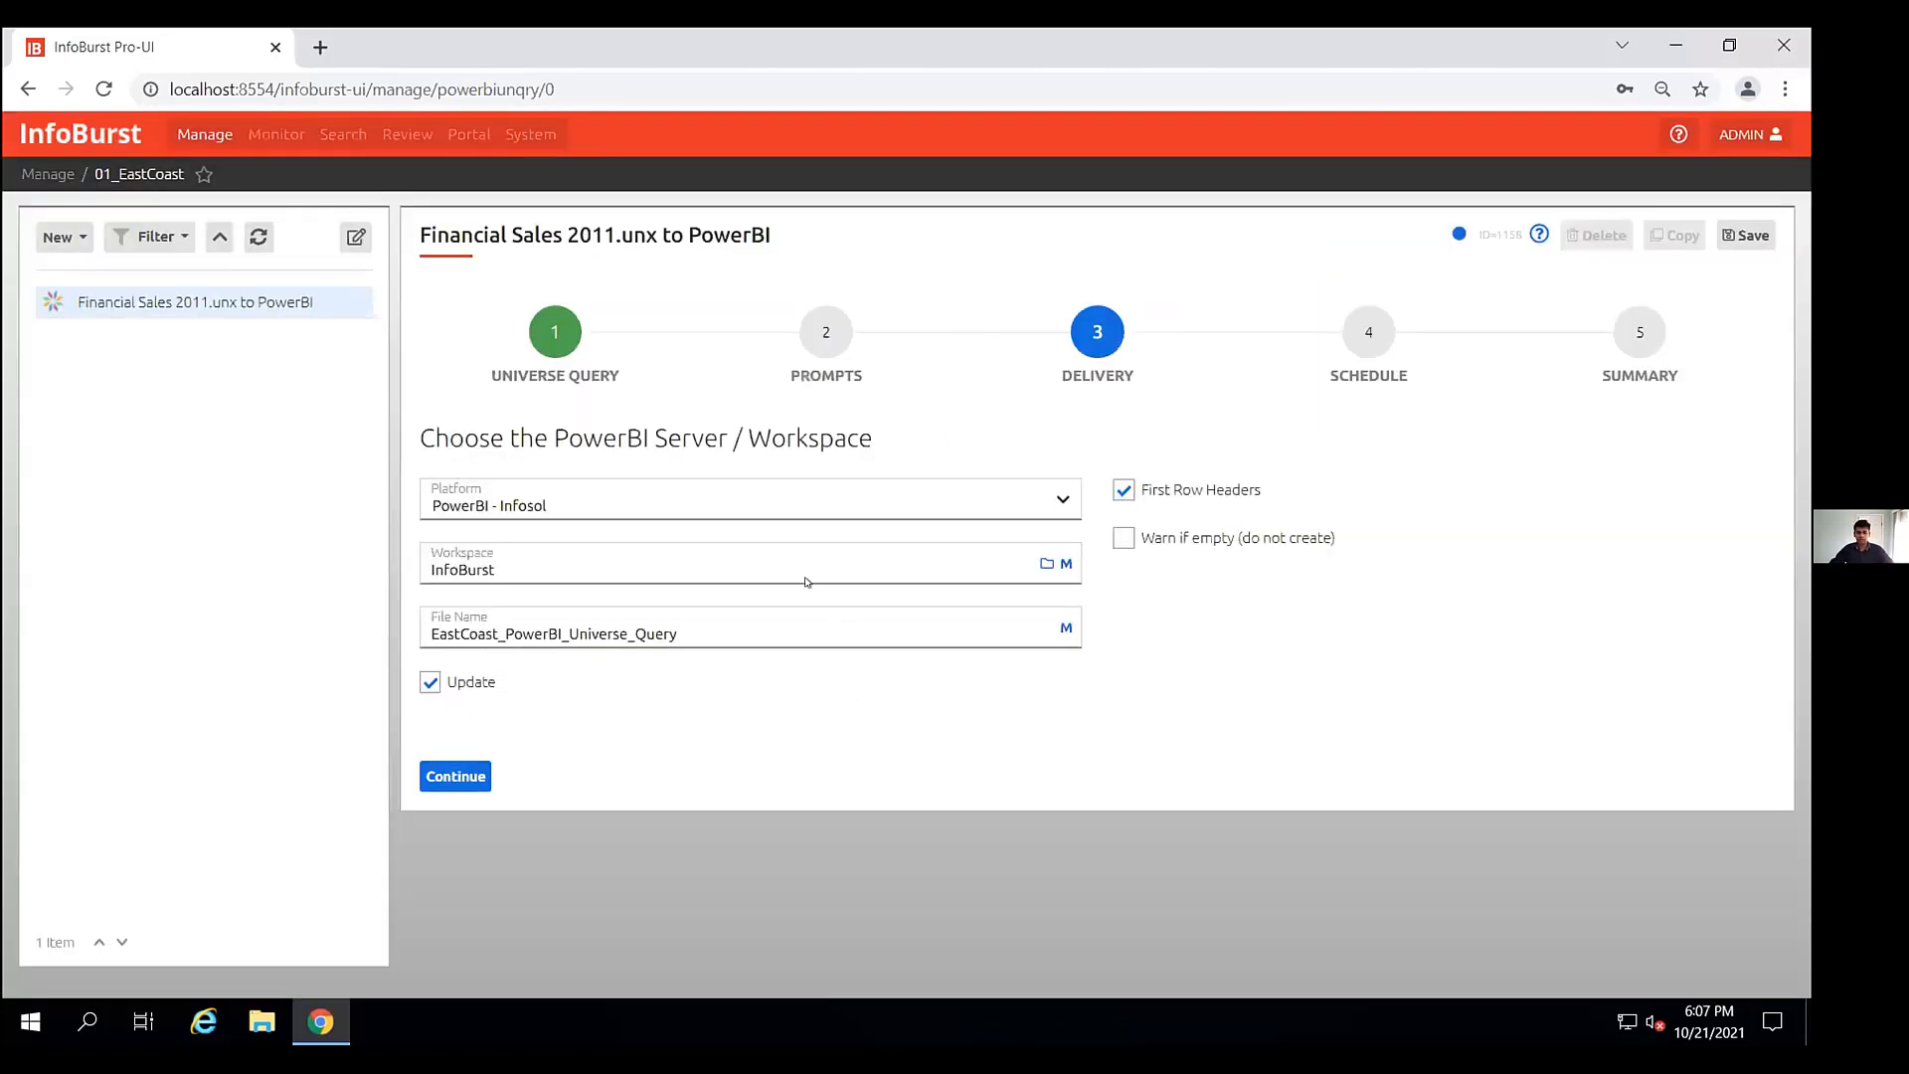
pyautogui.click(453, 777)
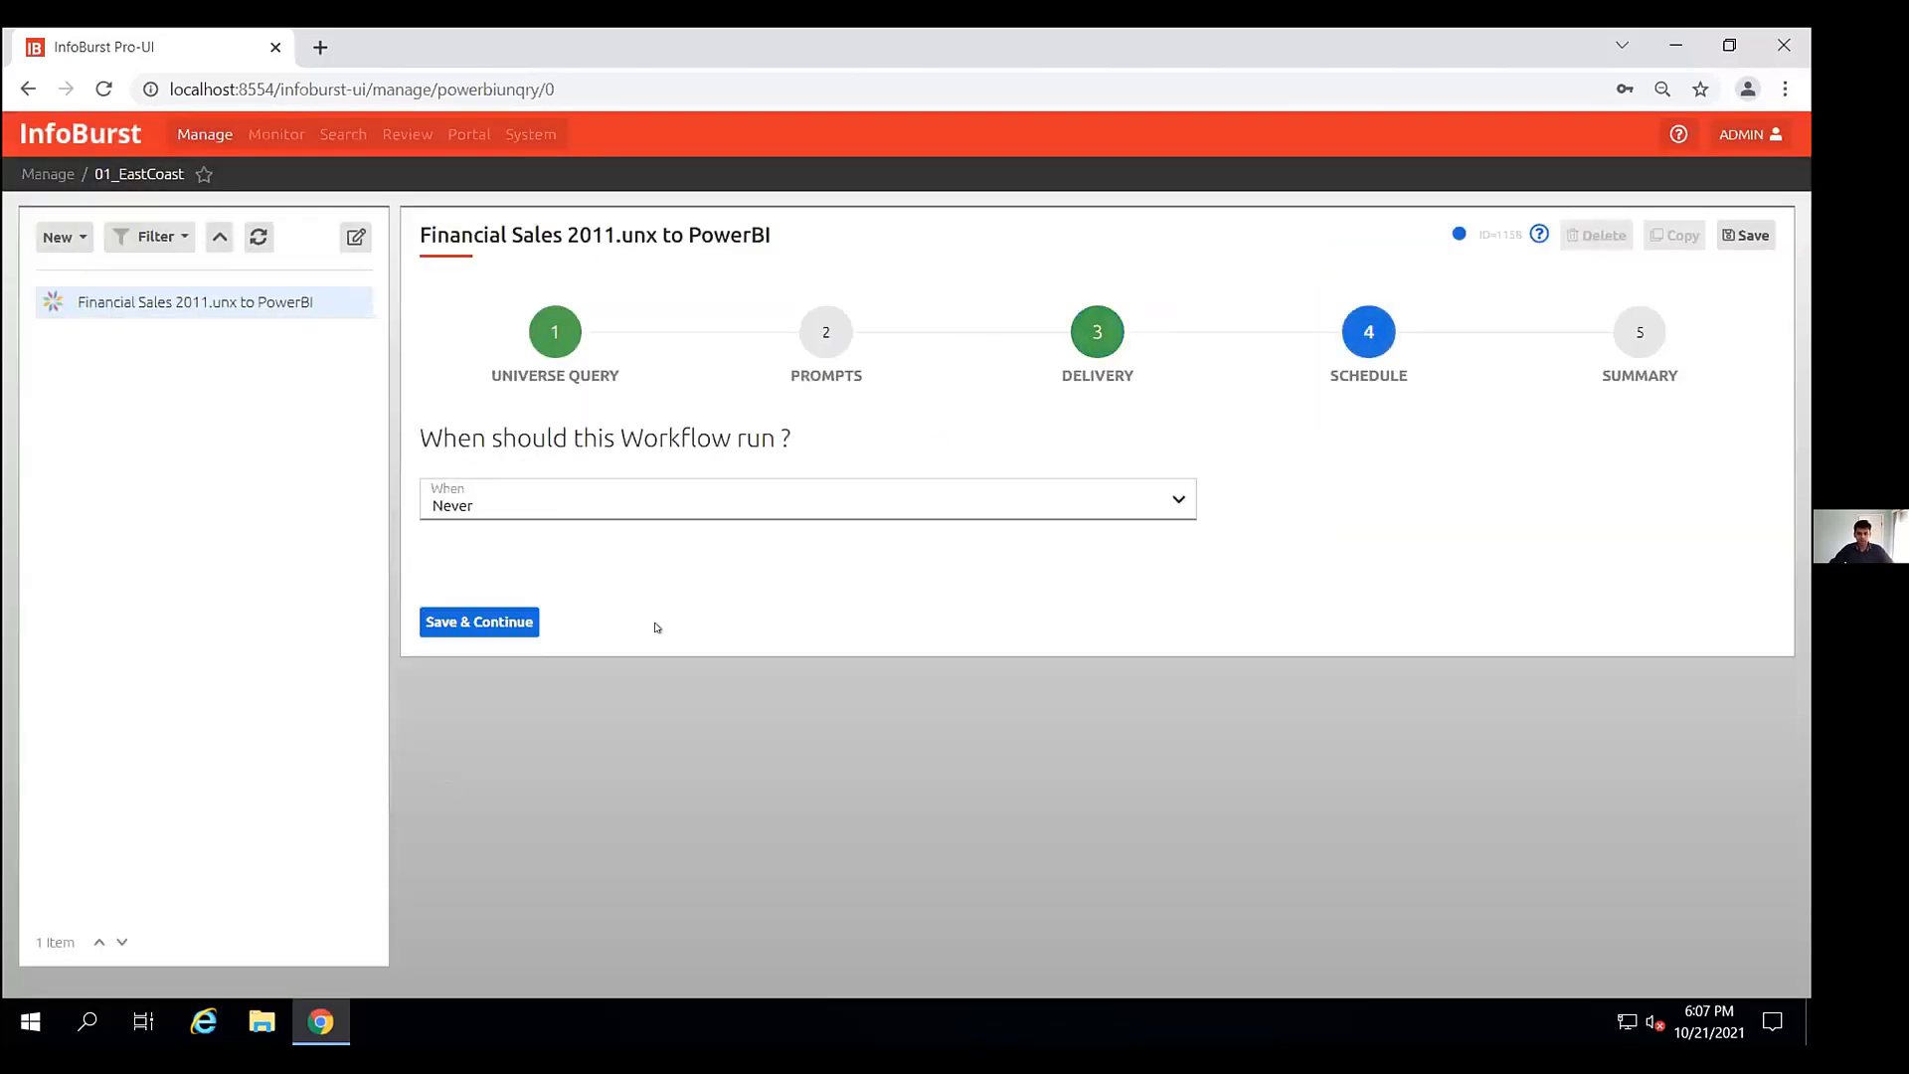
pyautogui.click(977, 510)
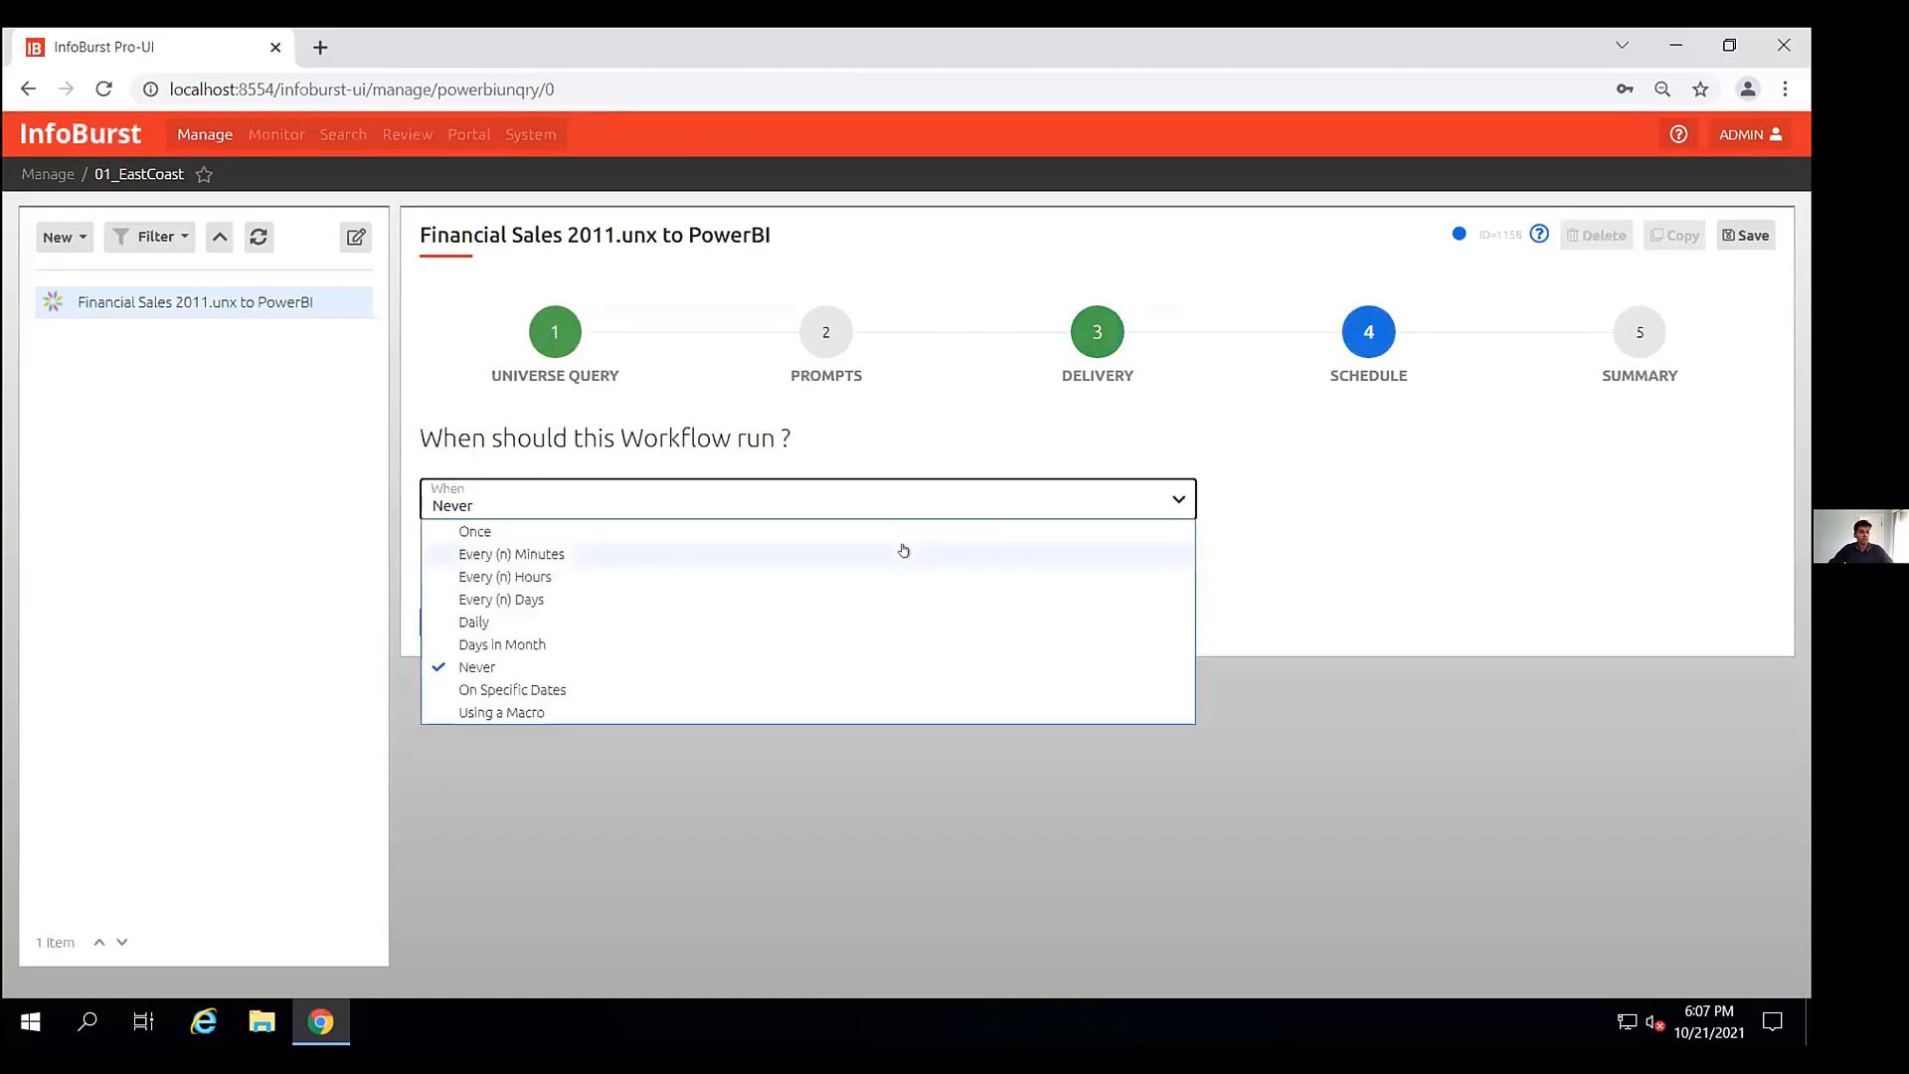
pyautogui.click(774, 600)
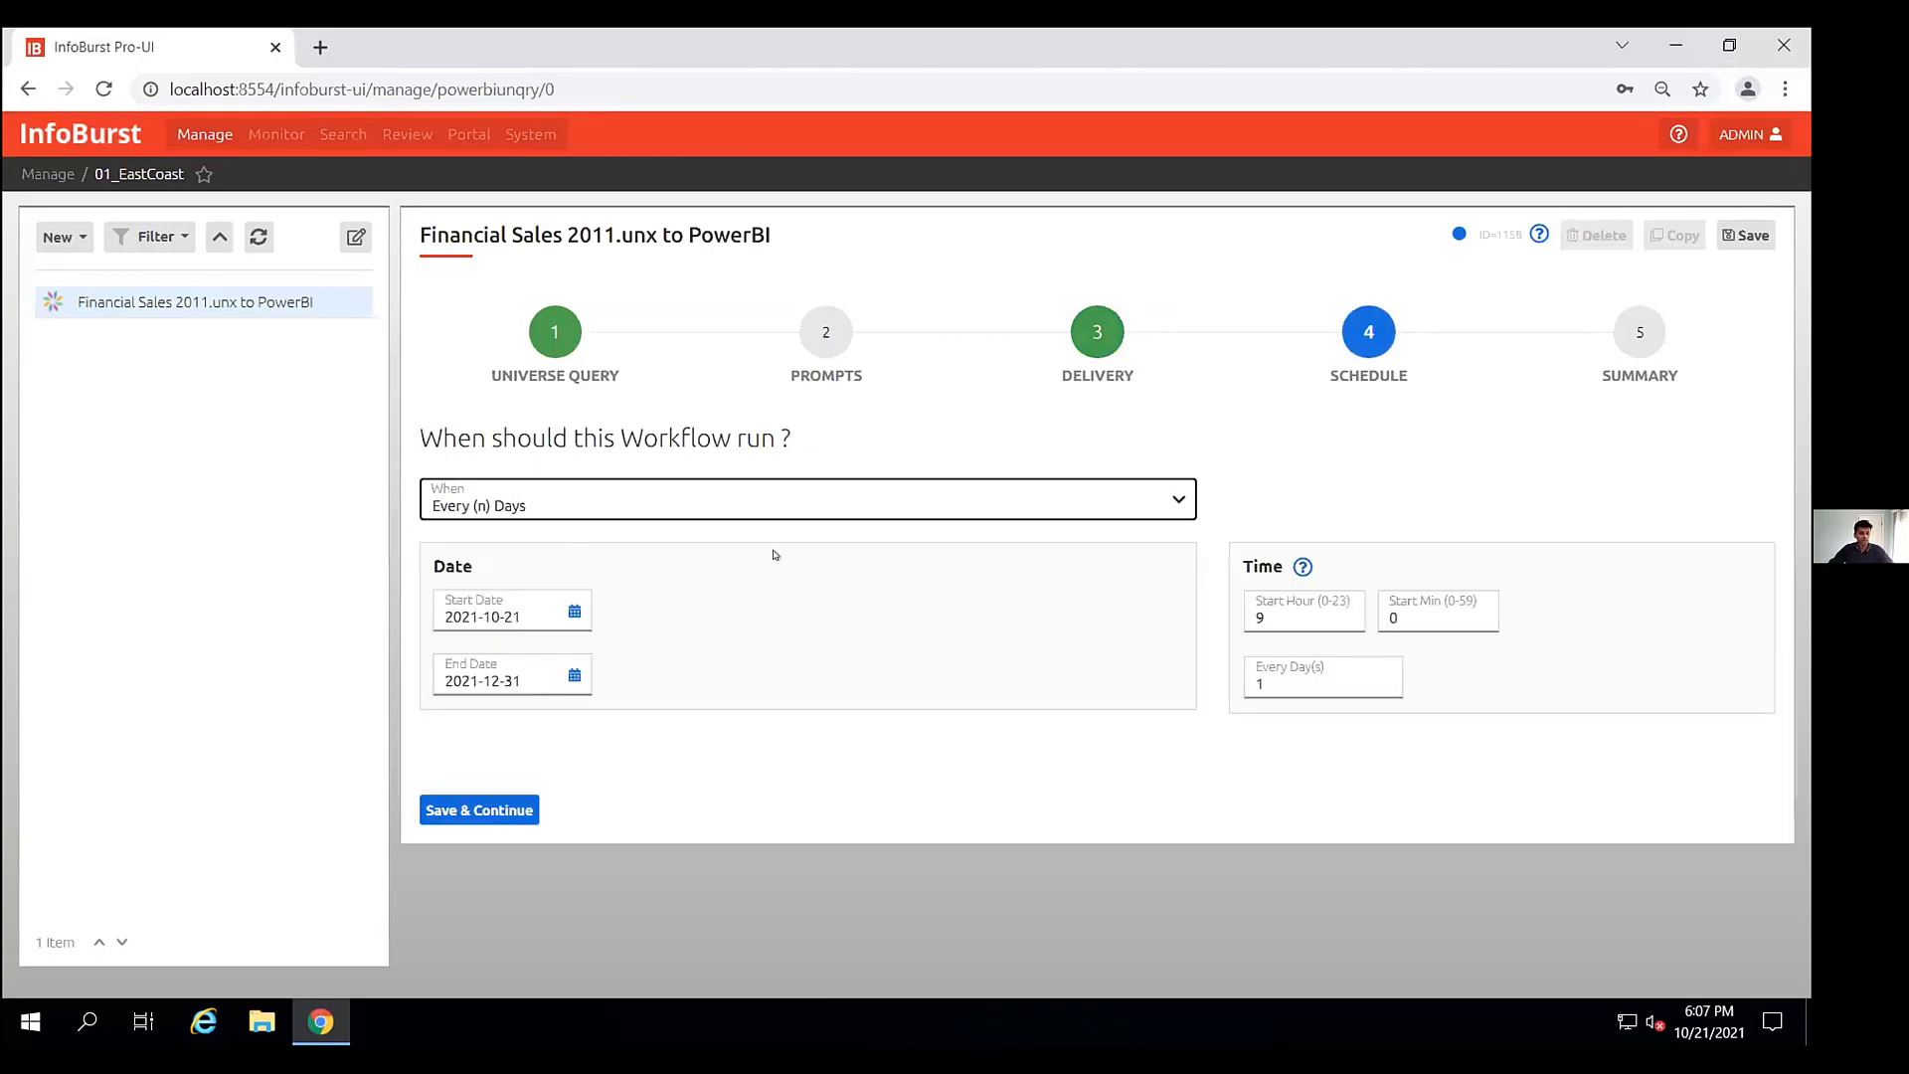
pyautogui.click(770, 504)
pyautogui.click(570, 623)
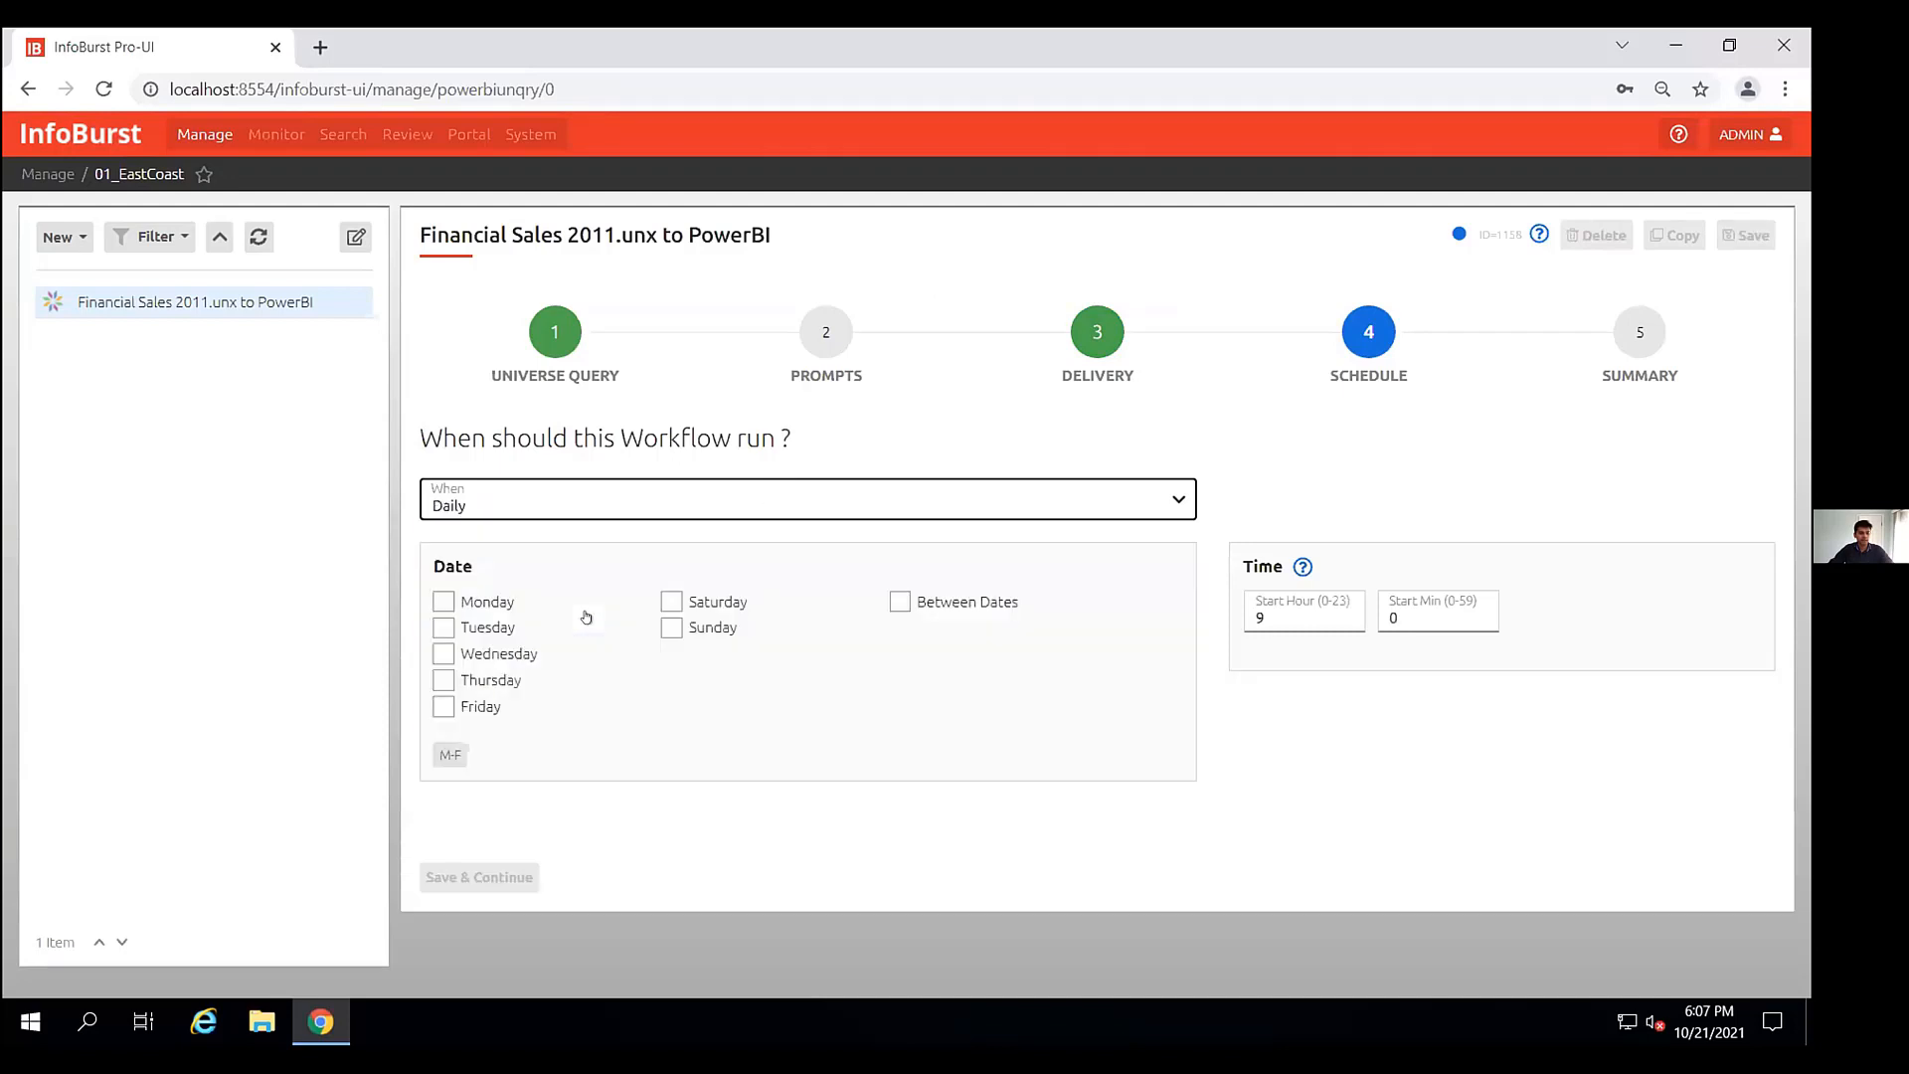
pyautogui.click(450, 756)
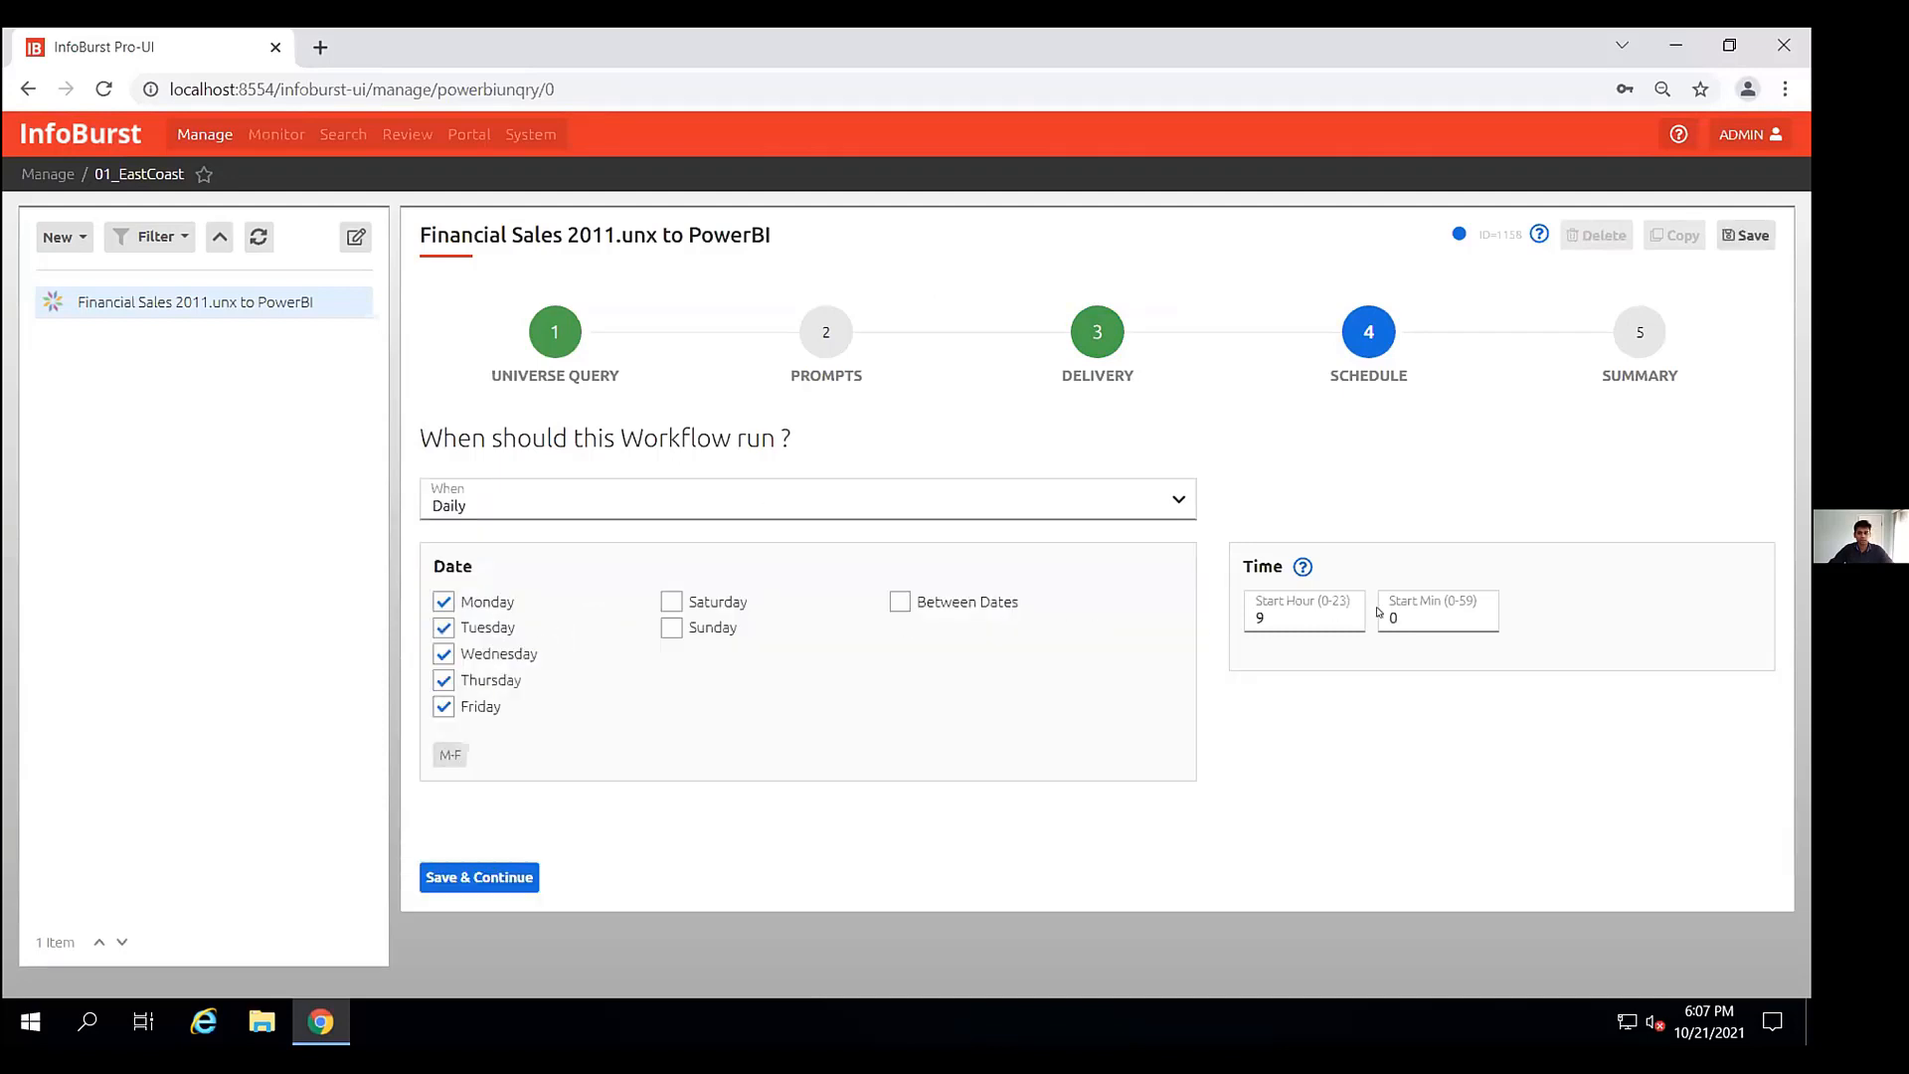
pyautogui.click(1310, 615)
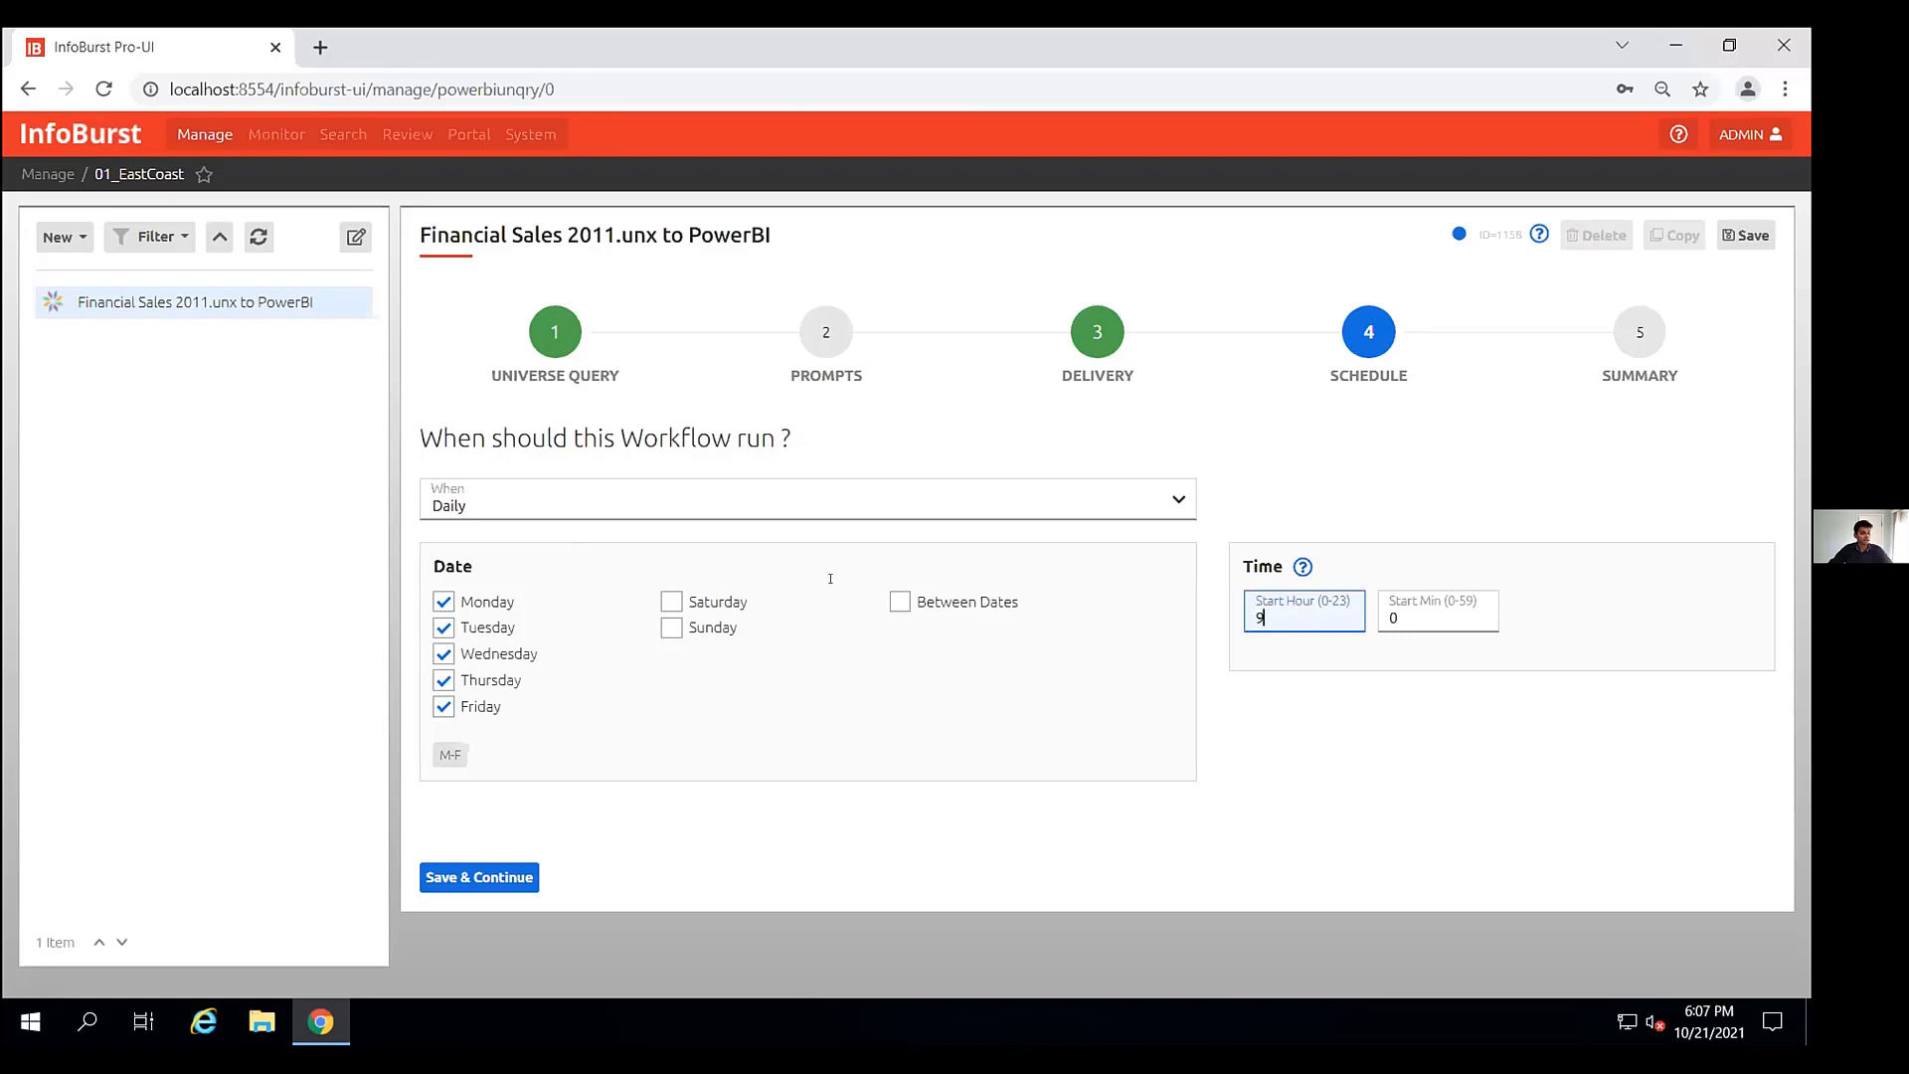
# - Set the workflow schedule to Never and save the workflow
pyautogui.click(839, 503)
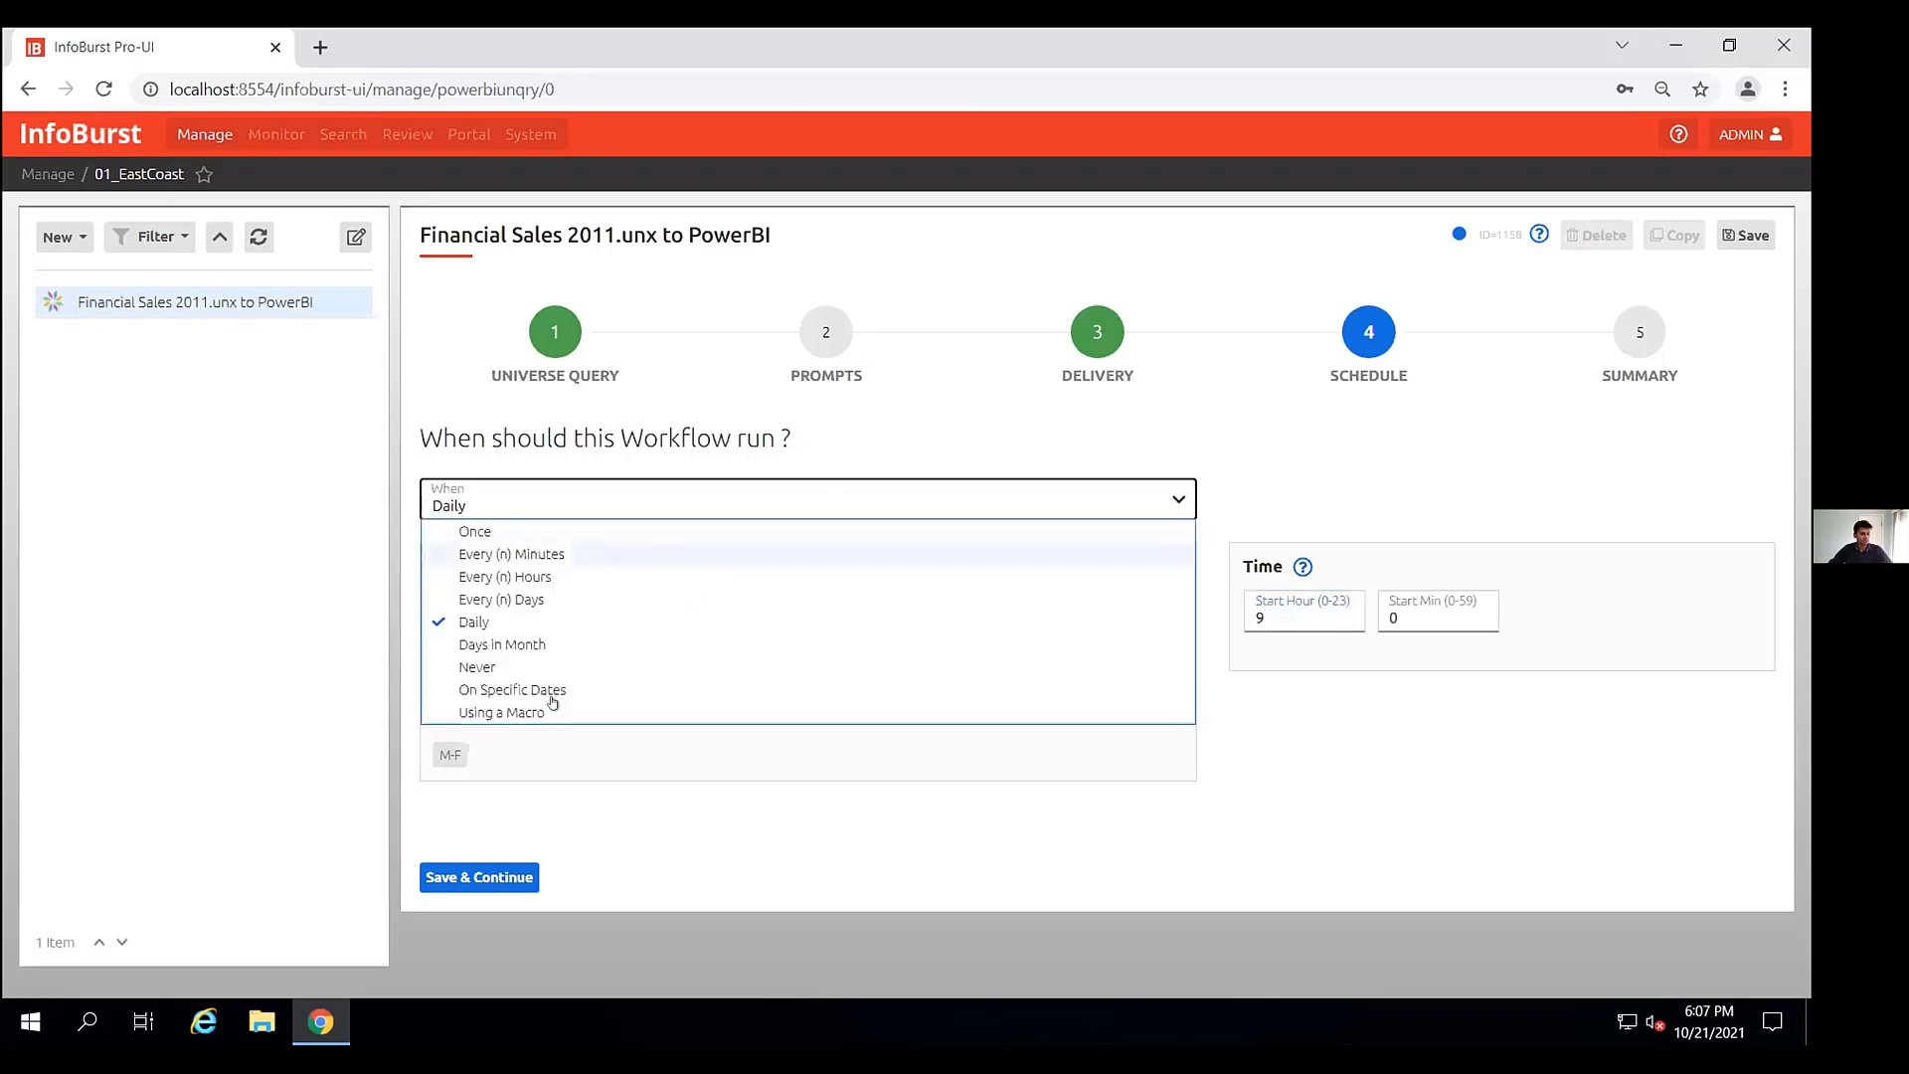
pyautogui.click(502, 667)
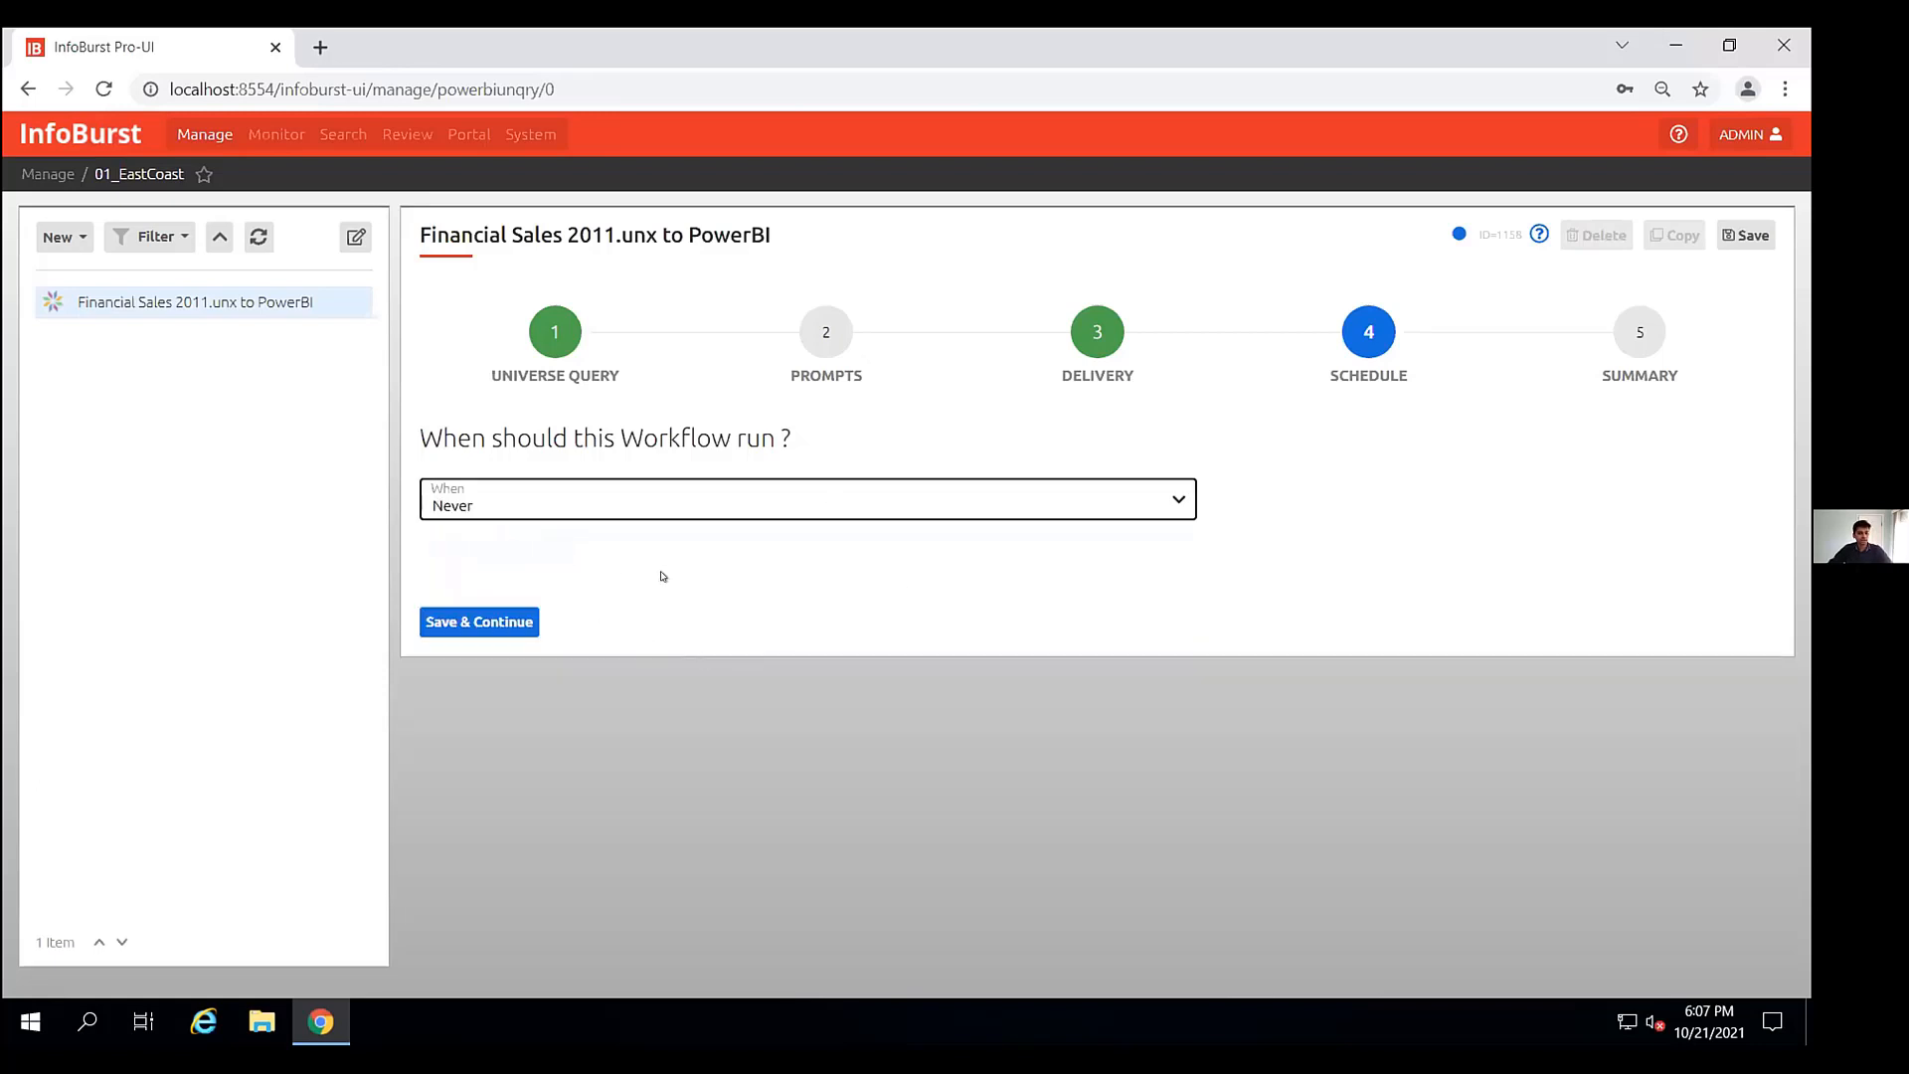
pyautogui.click(513, 623)
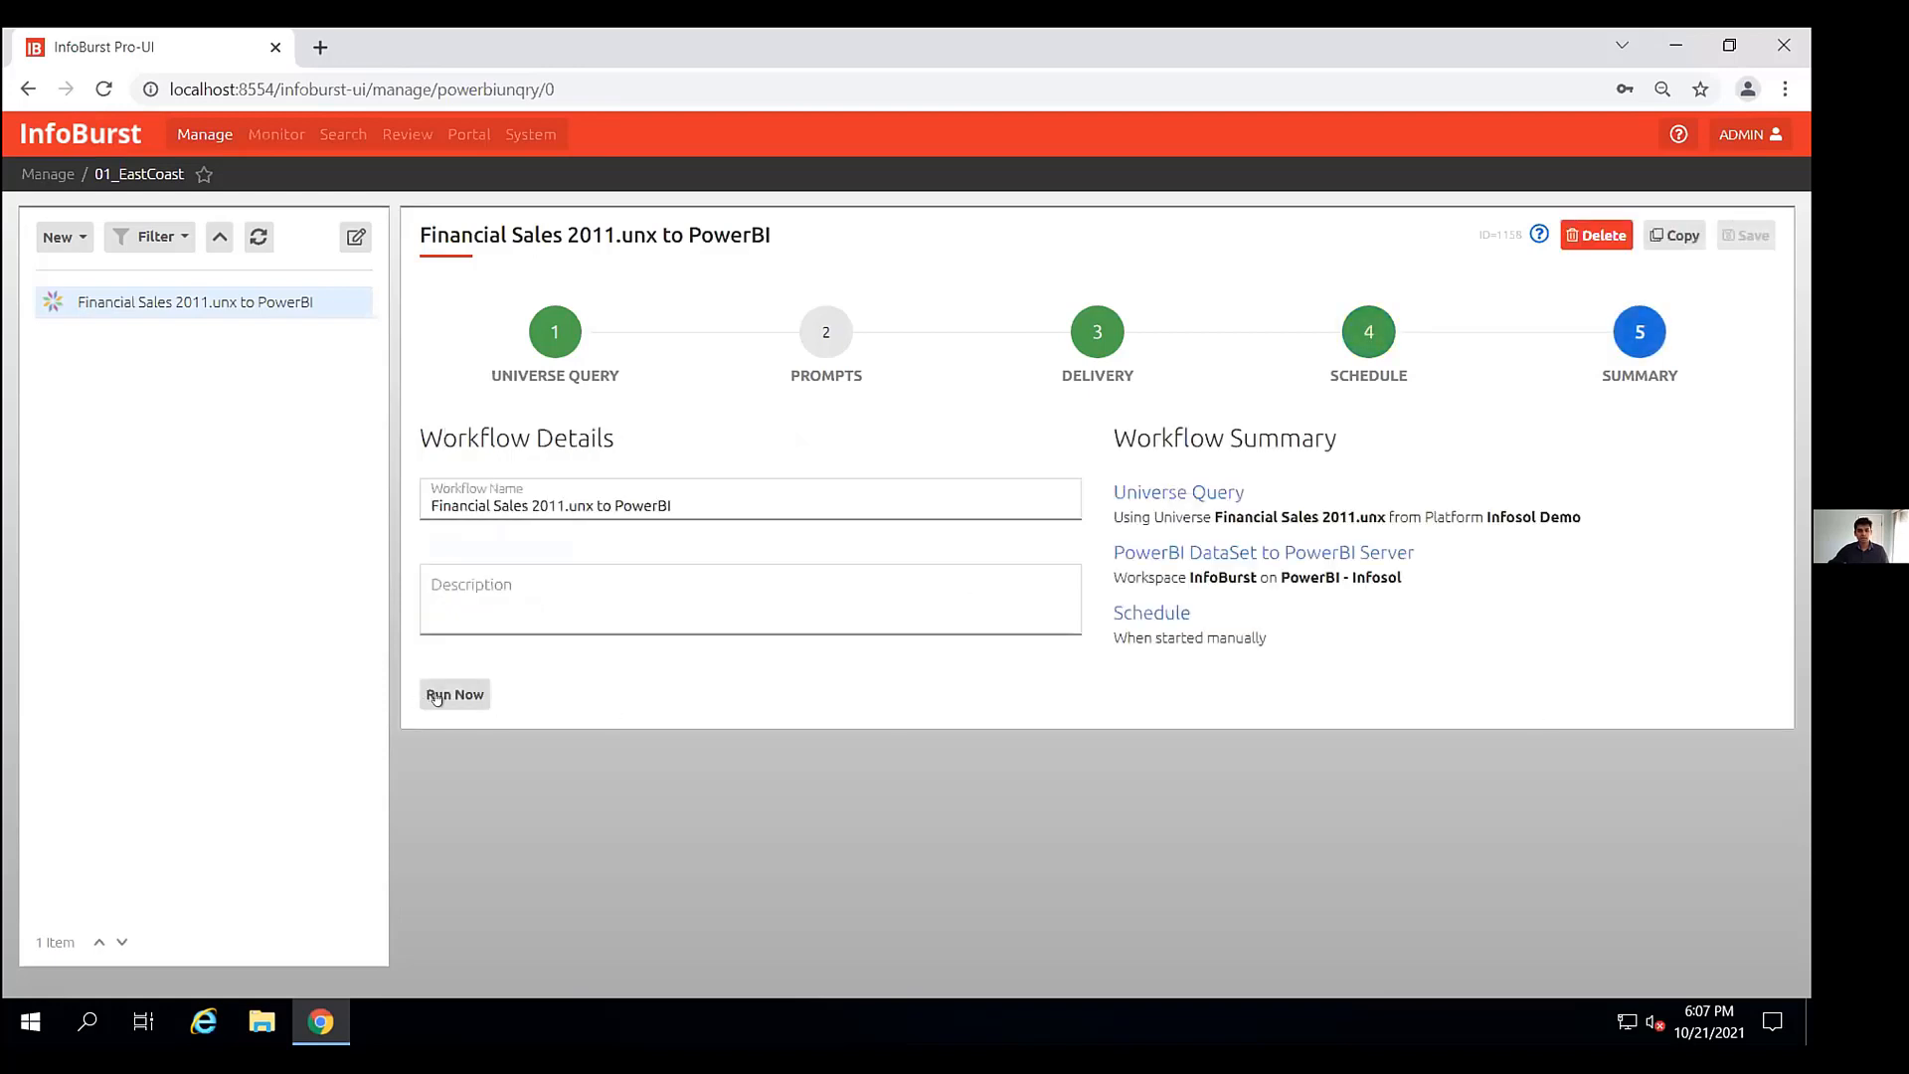
# - Run the workflow now and confirm the run
pyautogui.click(442, 697)
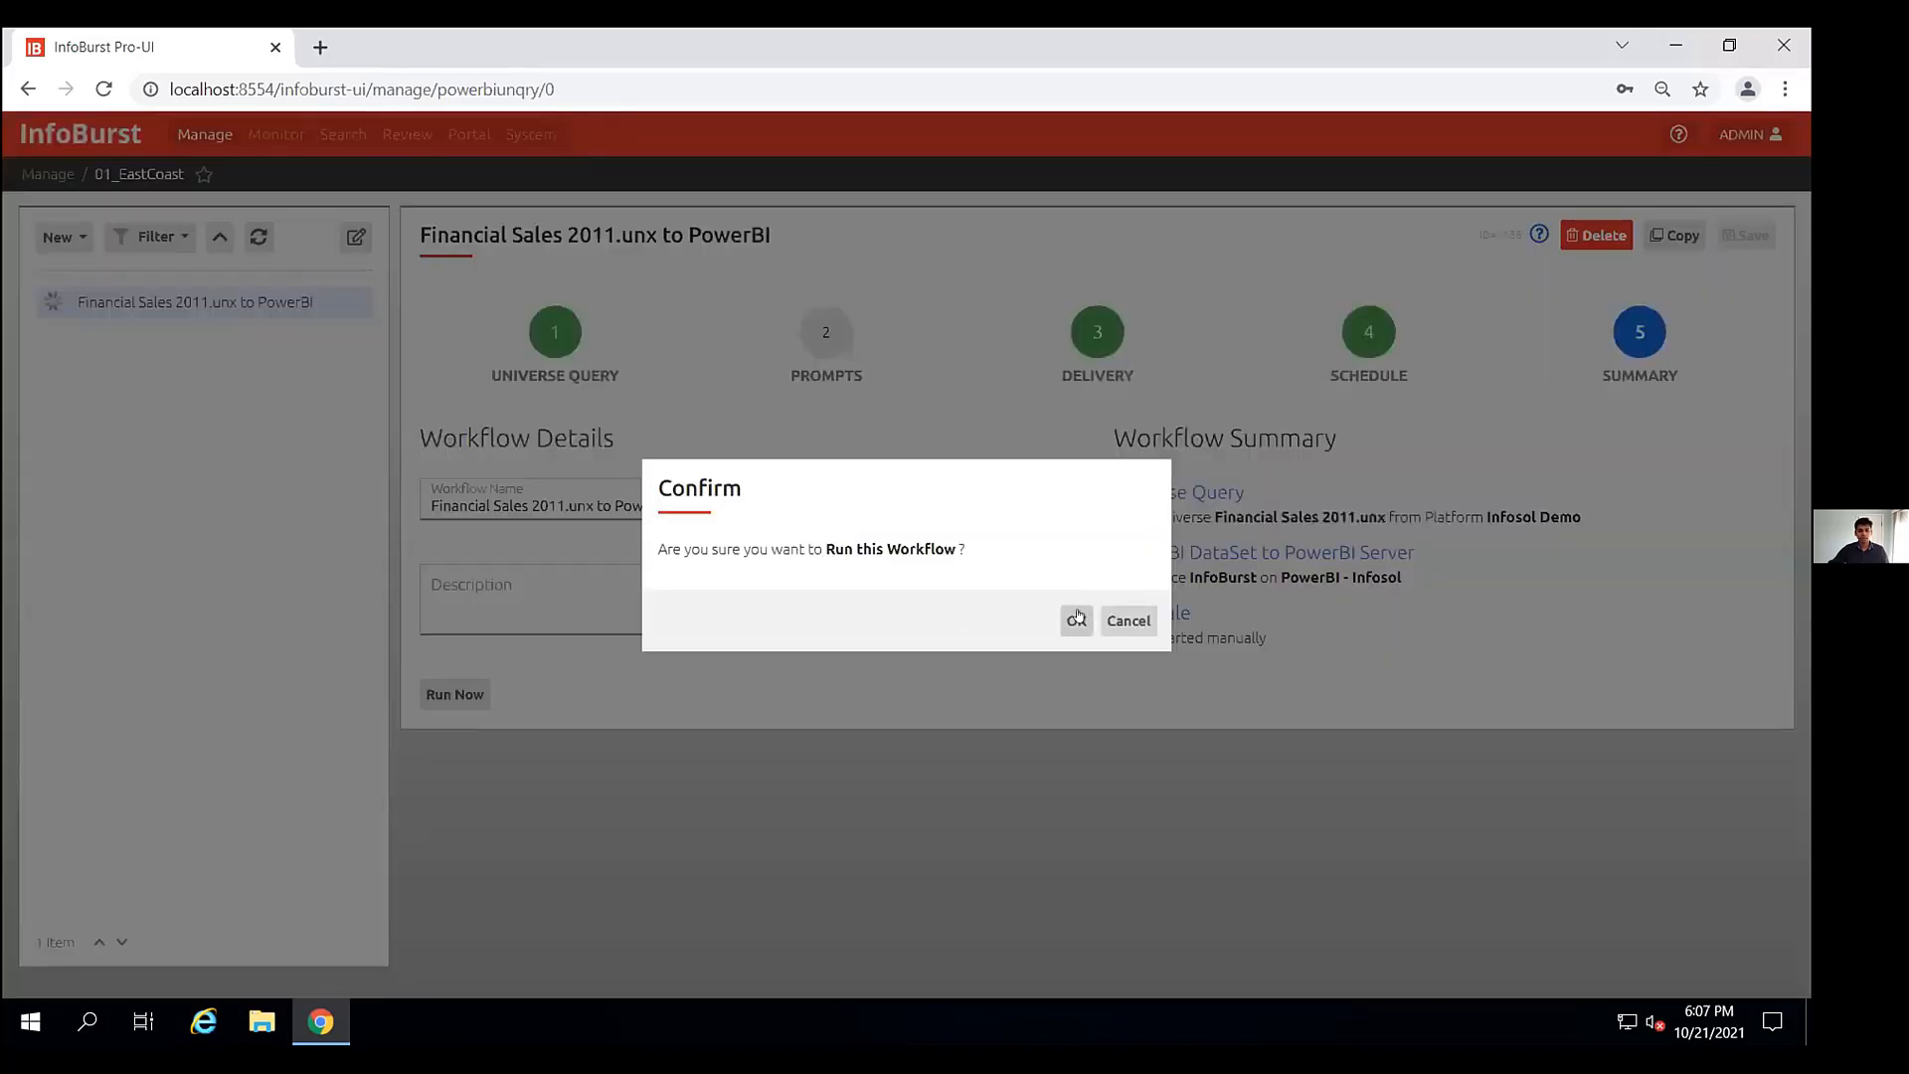
pyautogui.click(1077, 619)
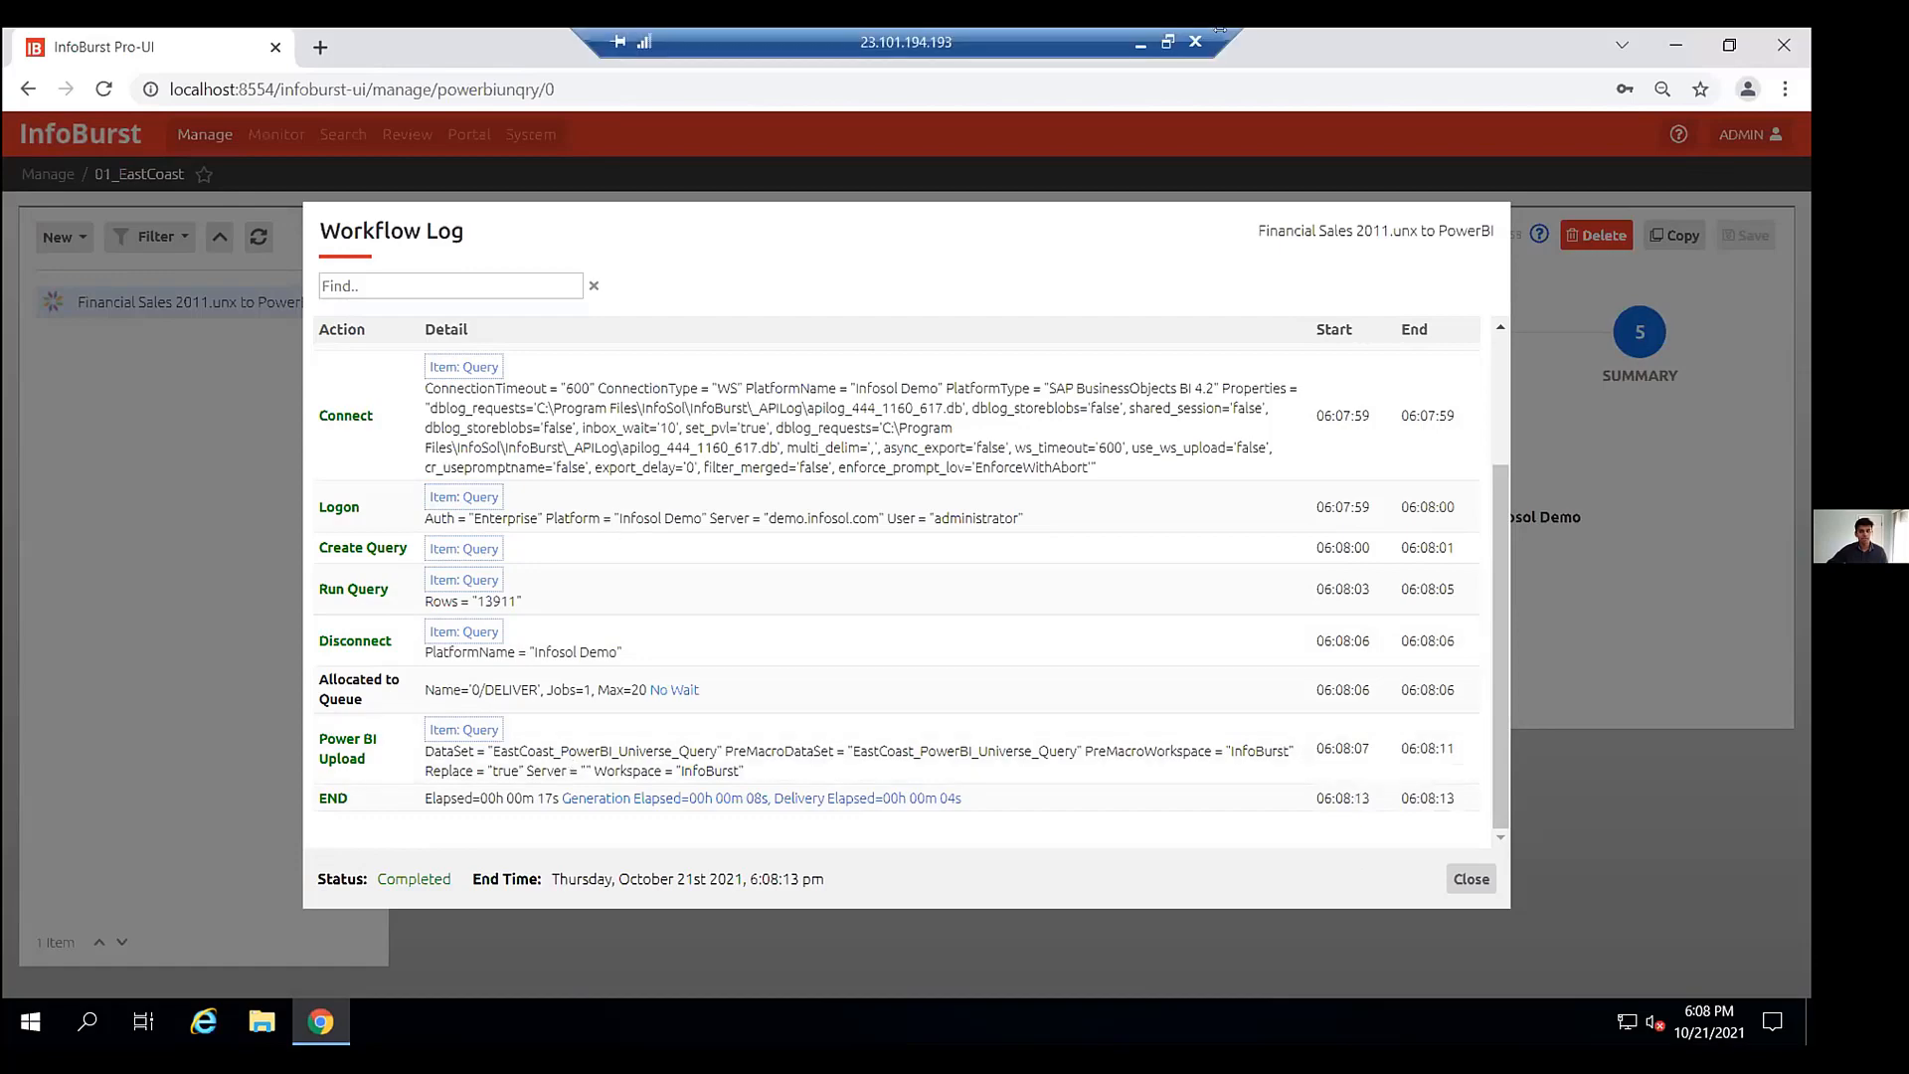
# - Switch to Power BI Desktop and create a report from the EastCoast_PowerBI_Universe_Query dataset
pyautogui.click(1141, 43)
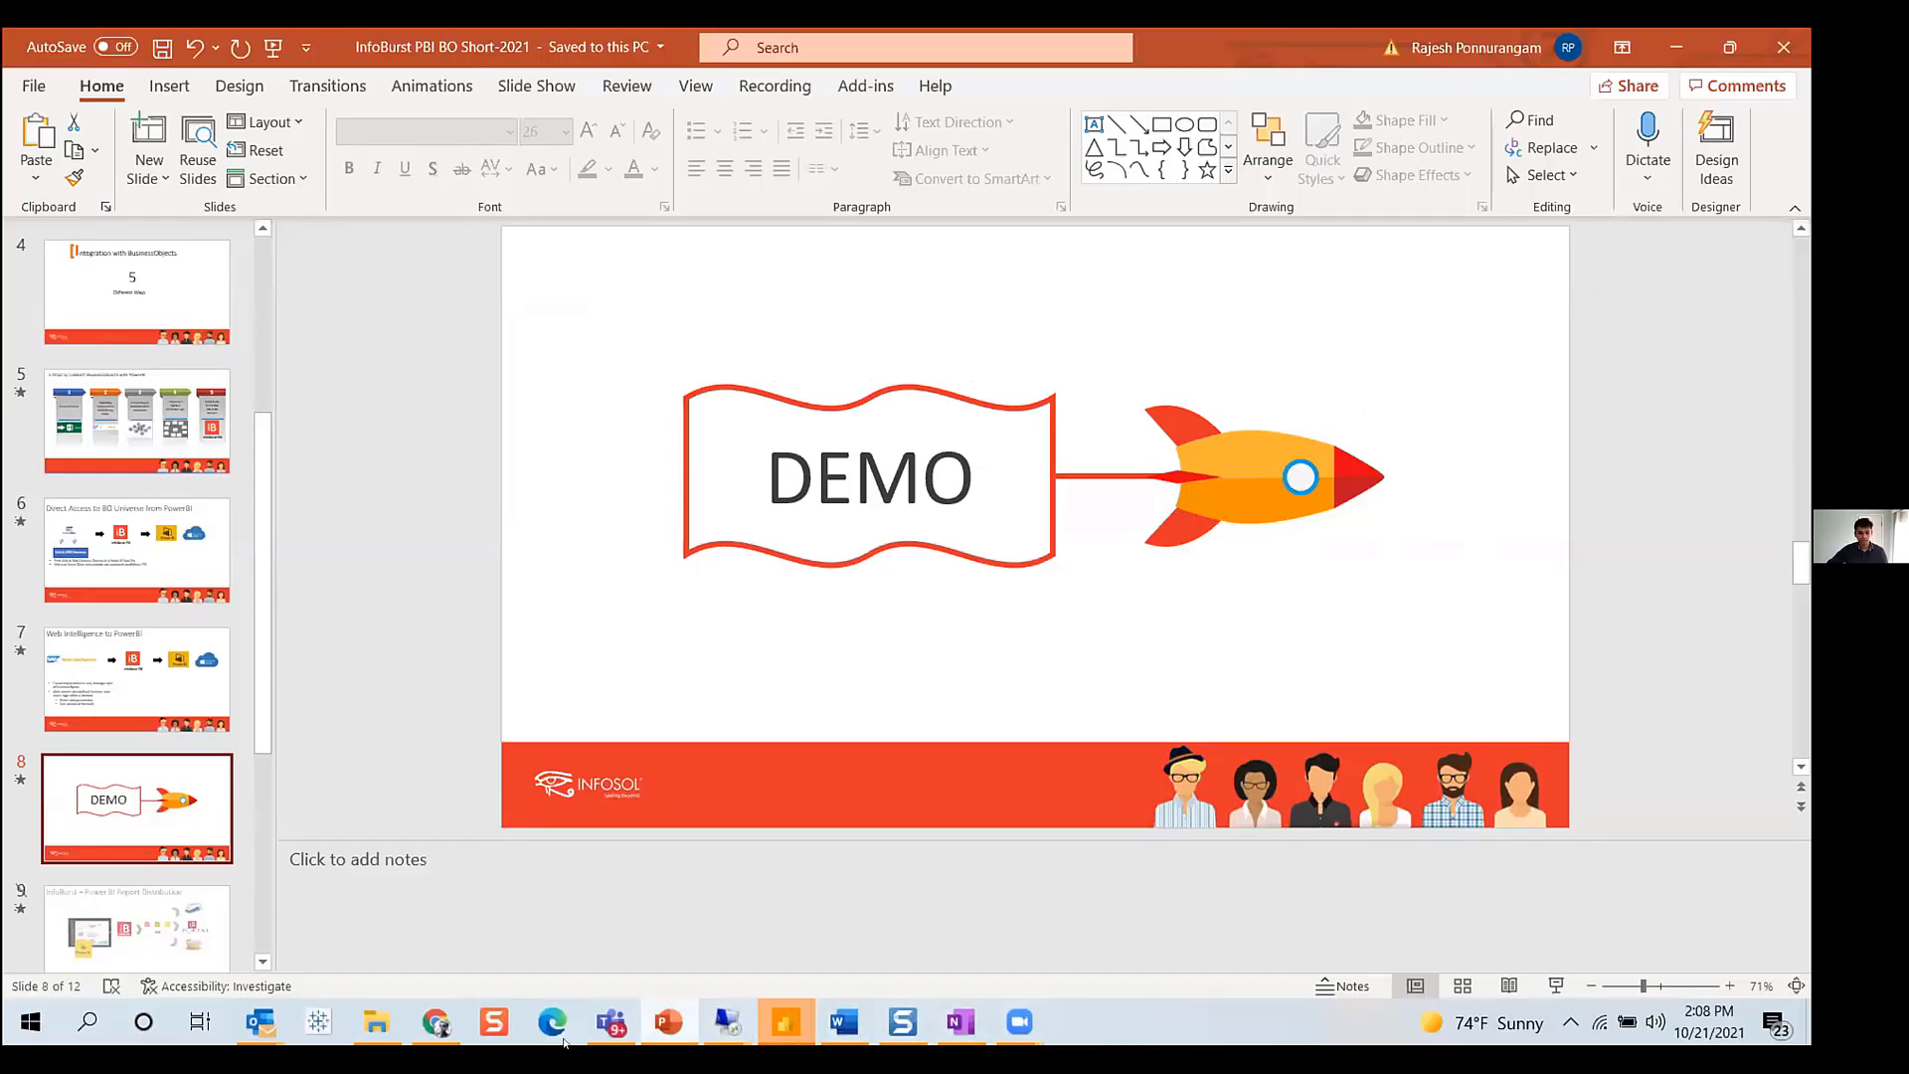
pyautogui.moveTo(794, 1015)
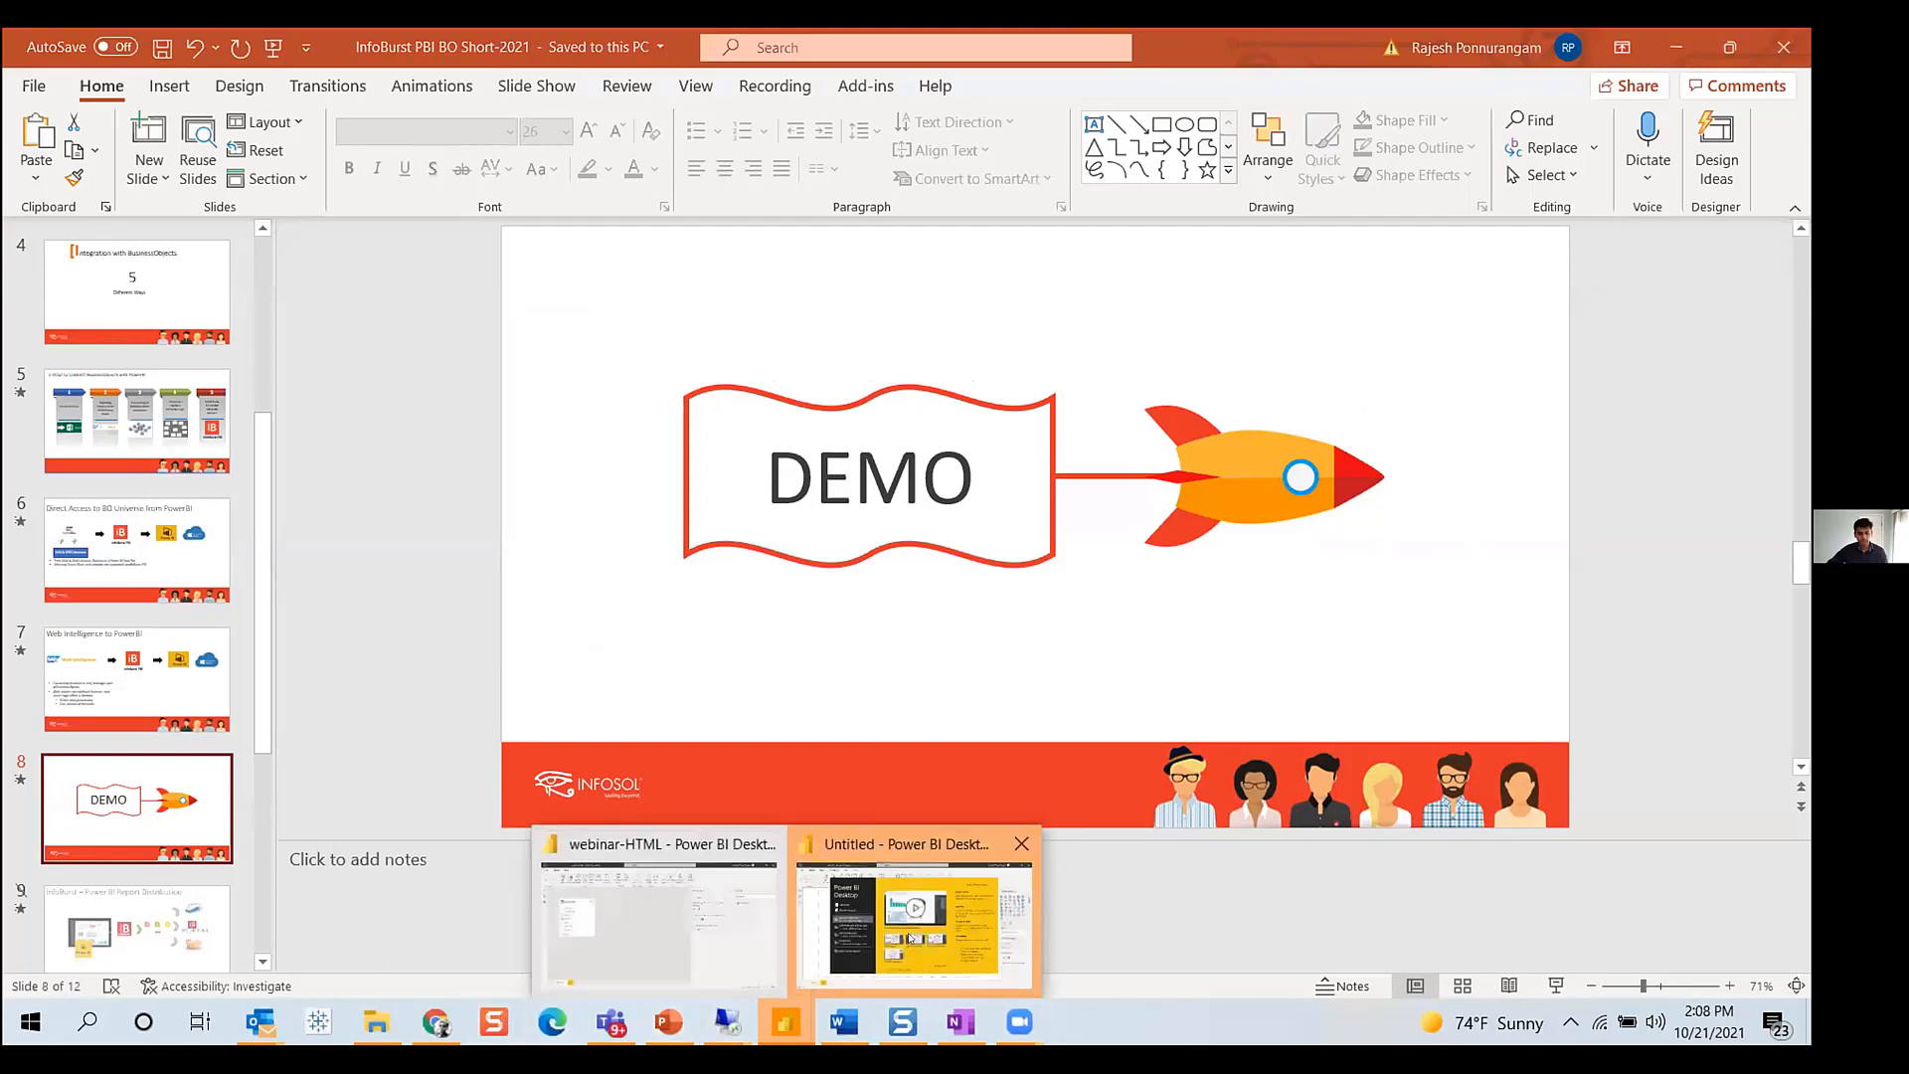
pyautogui.click(915, 925)
pyautogui.press('Escape')
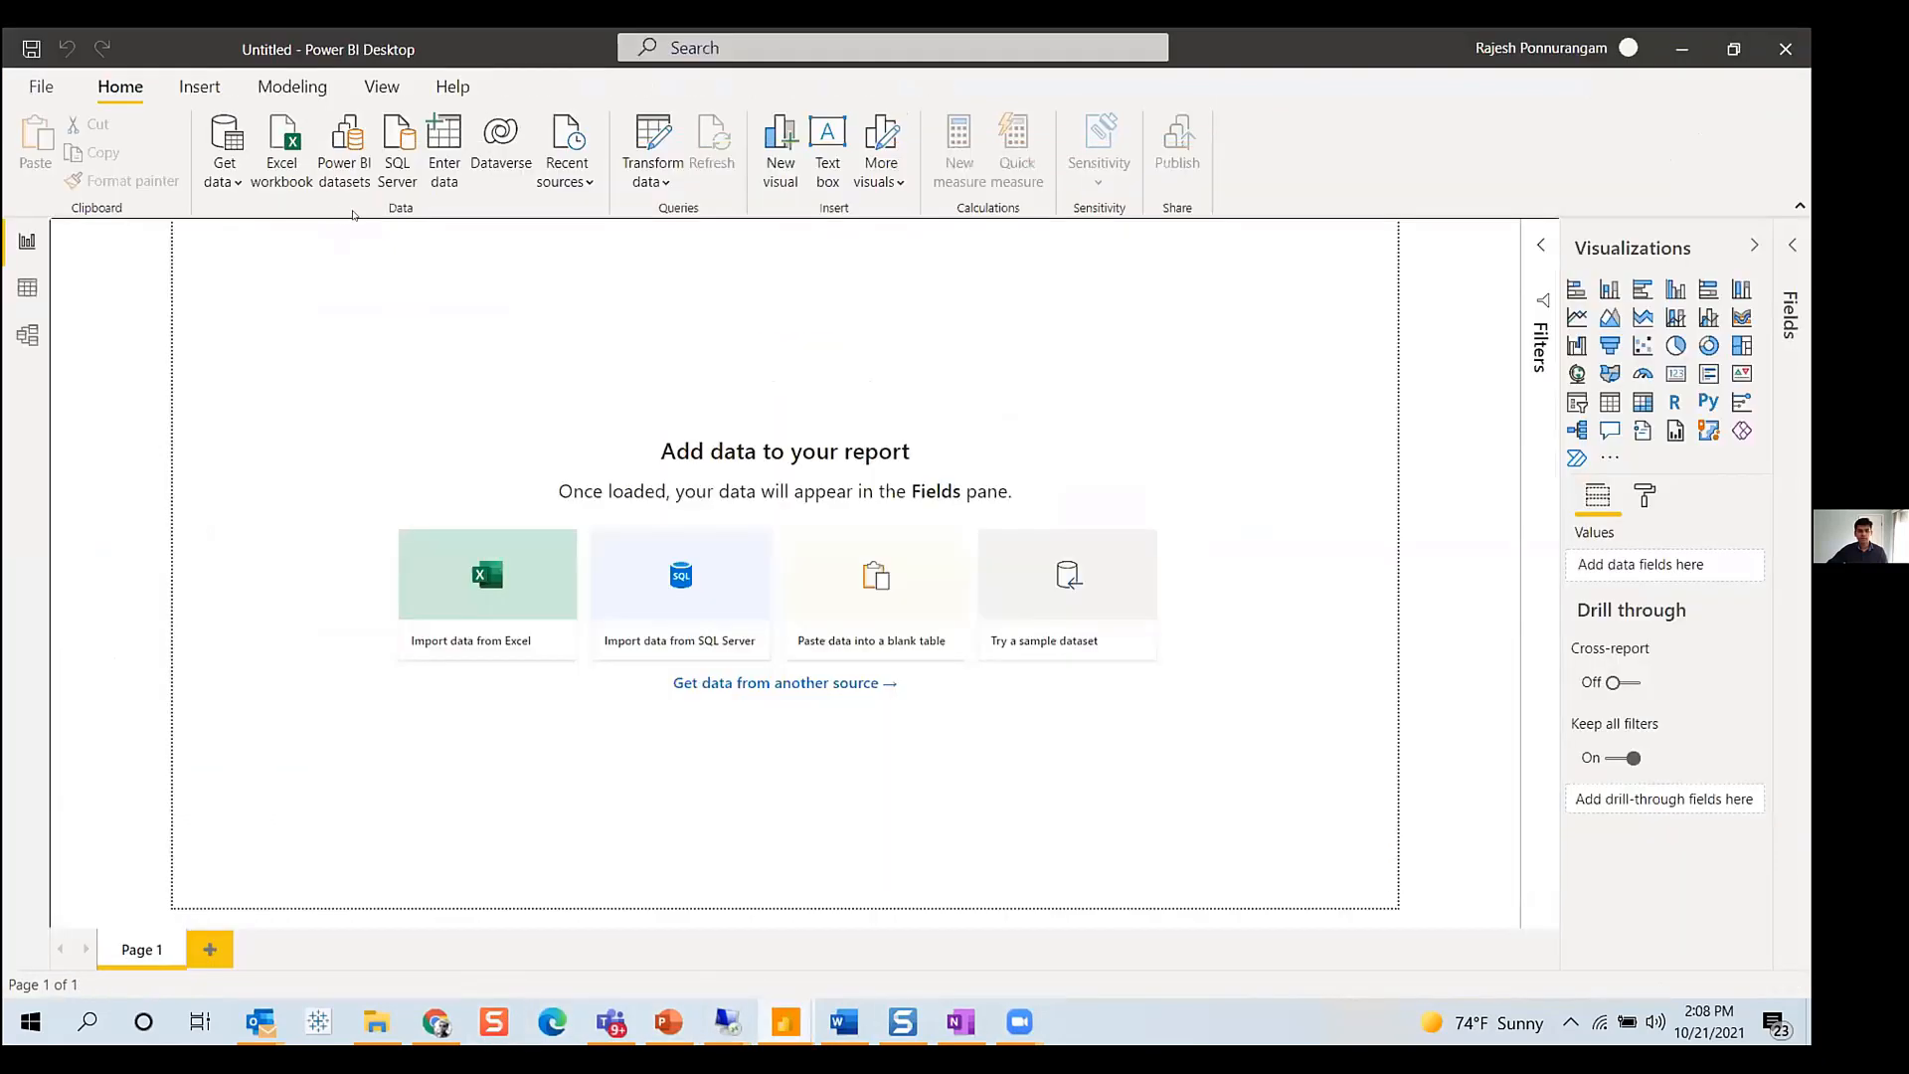
pyautogui.click(341, 156)
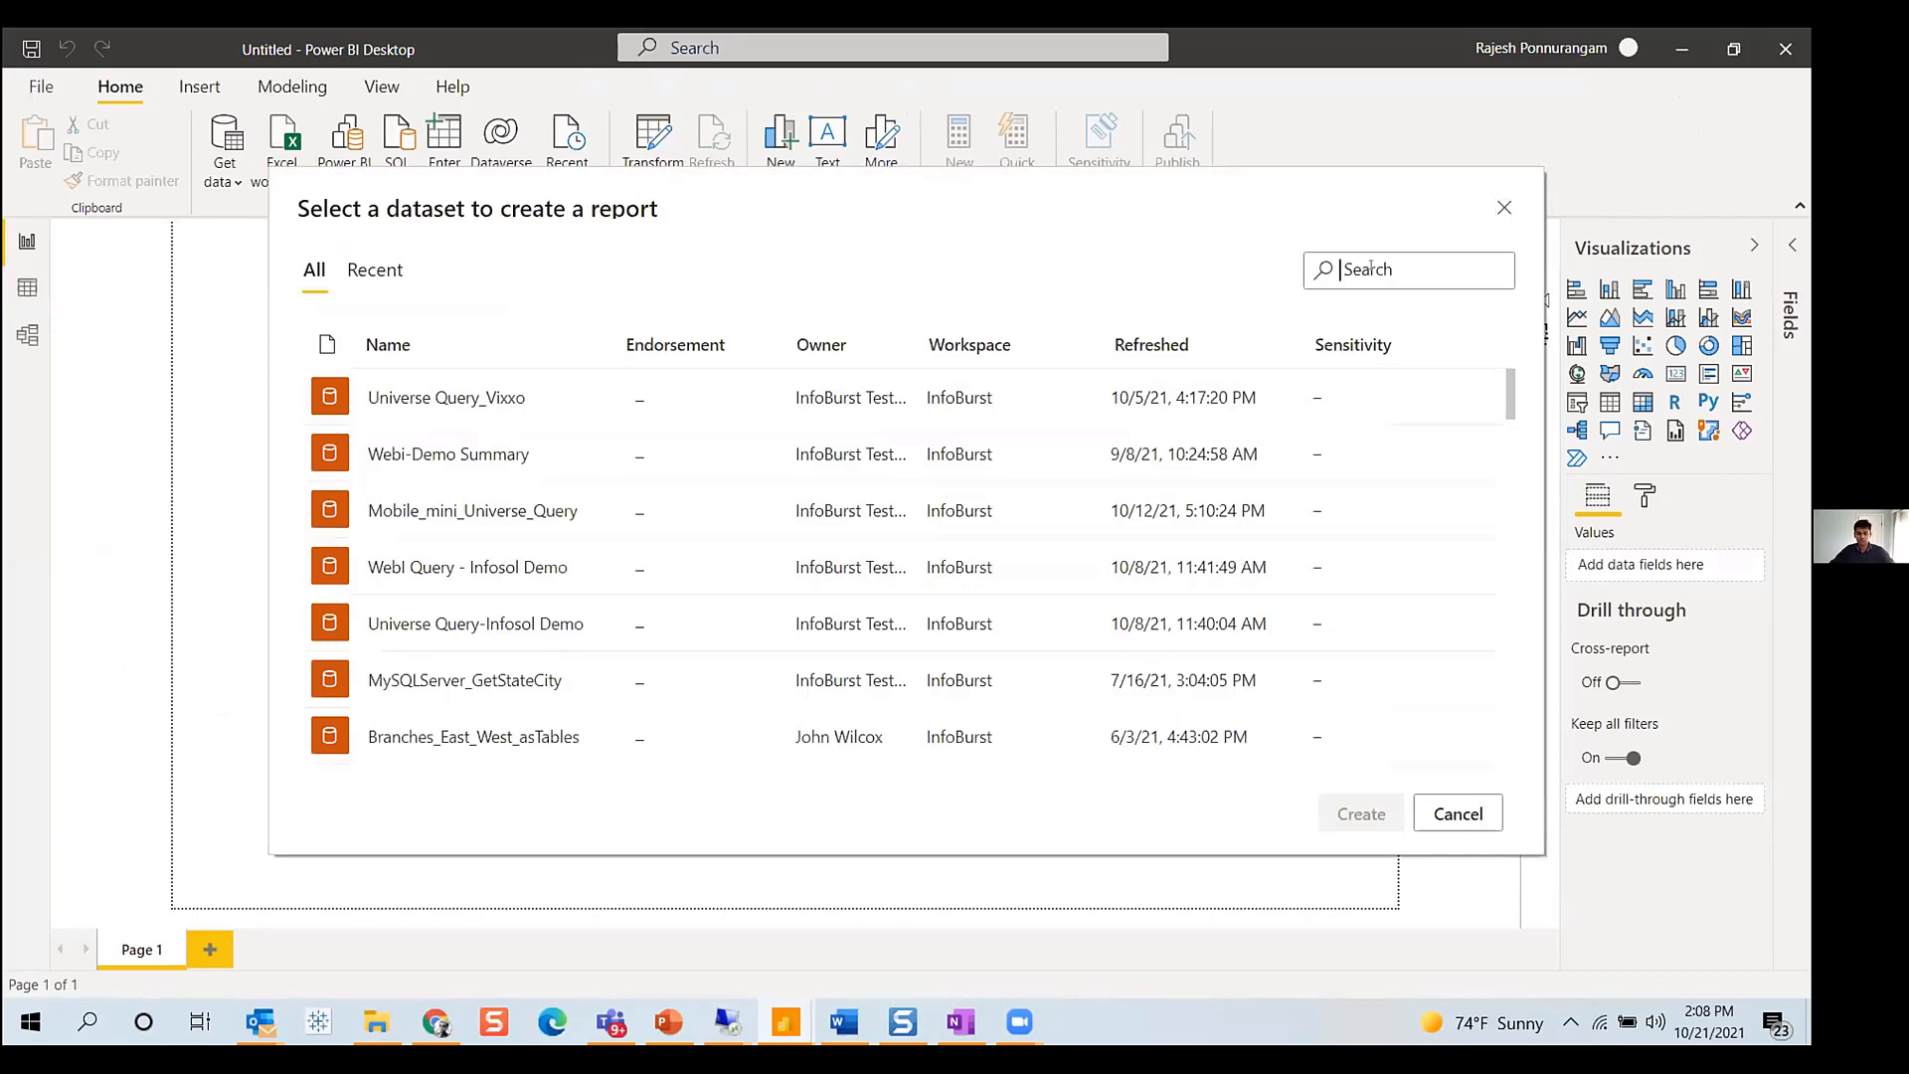
pyautogui.click(1370, 269)
pyautogui.write('east')
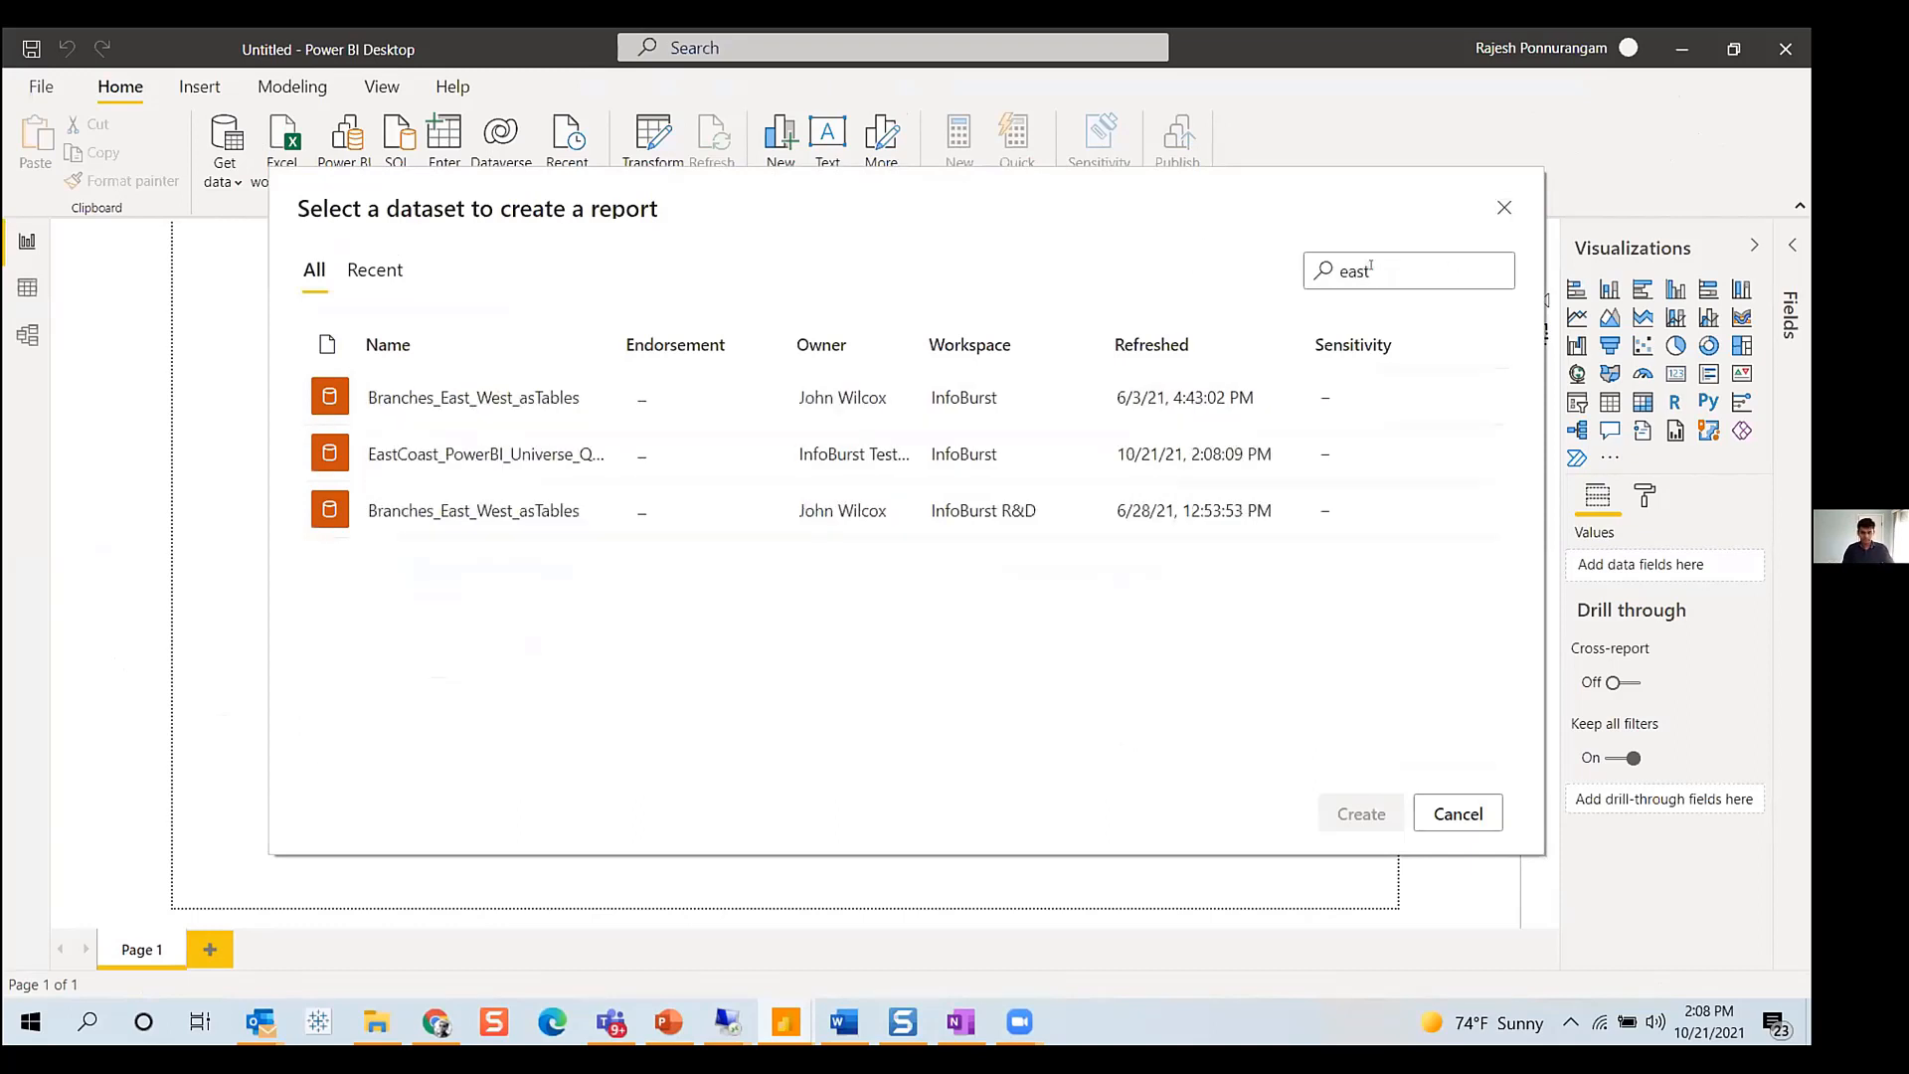
pyautogui.click(507, 455)
pyautogui.click(1350, 814)
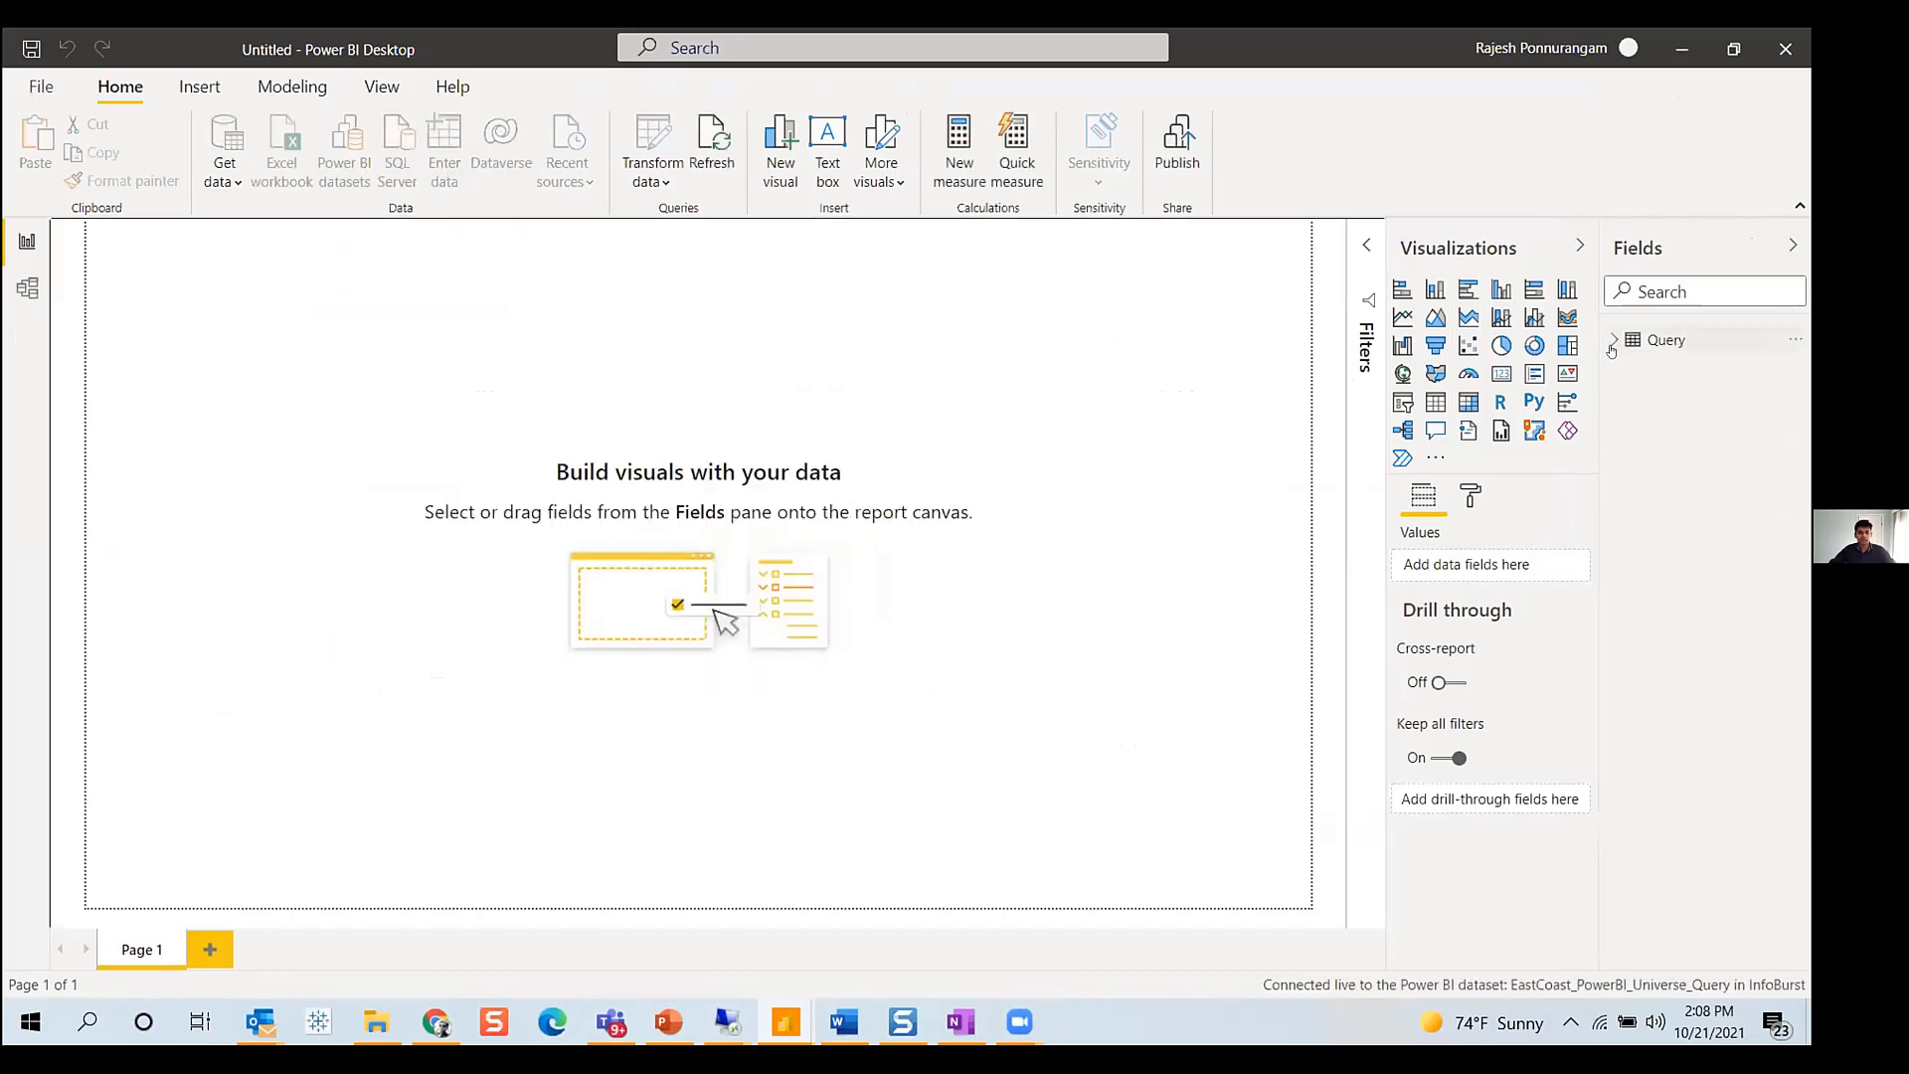
# - Build a filled map using Customer State as location and Revenue as tooltip
pyautogui.click(1613, 342)
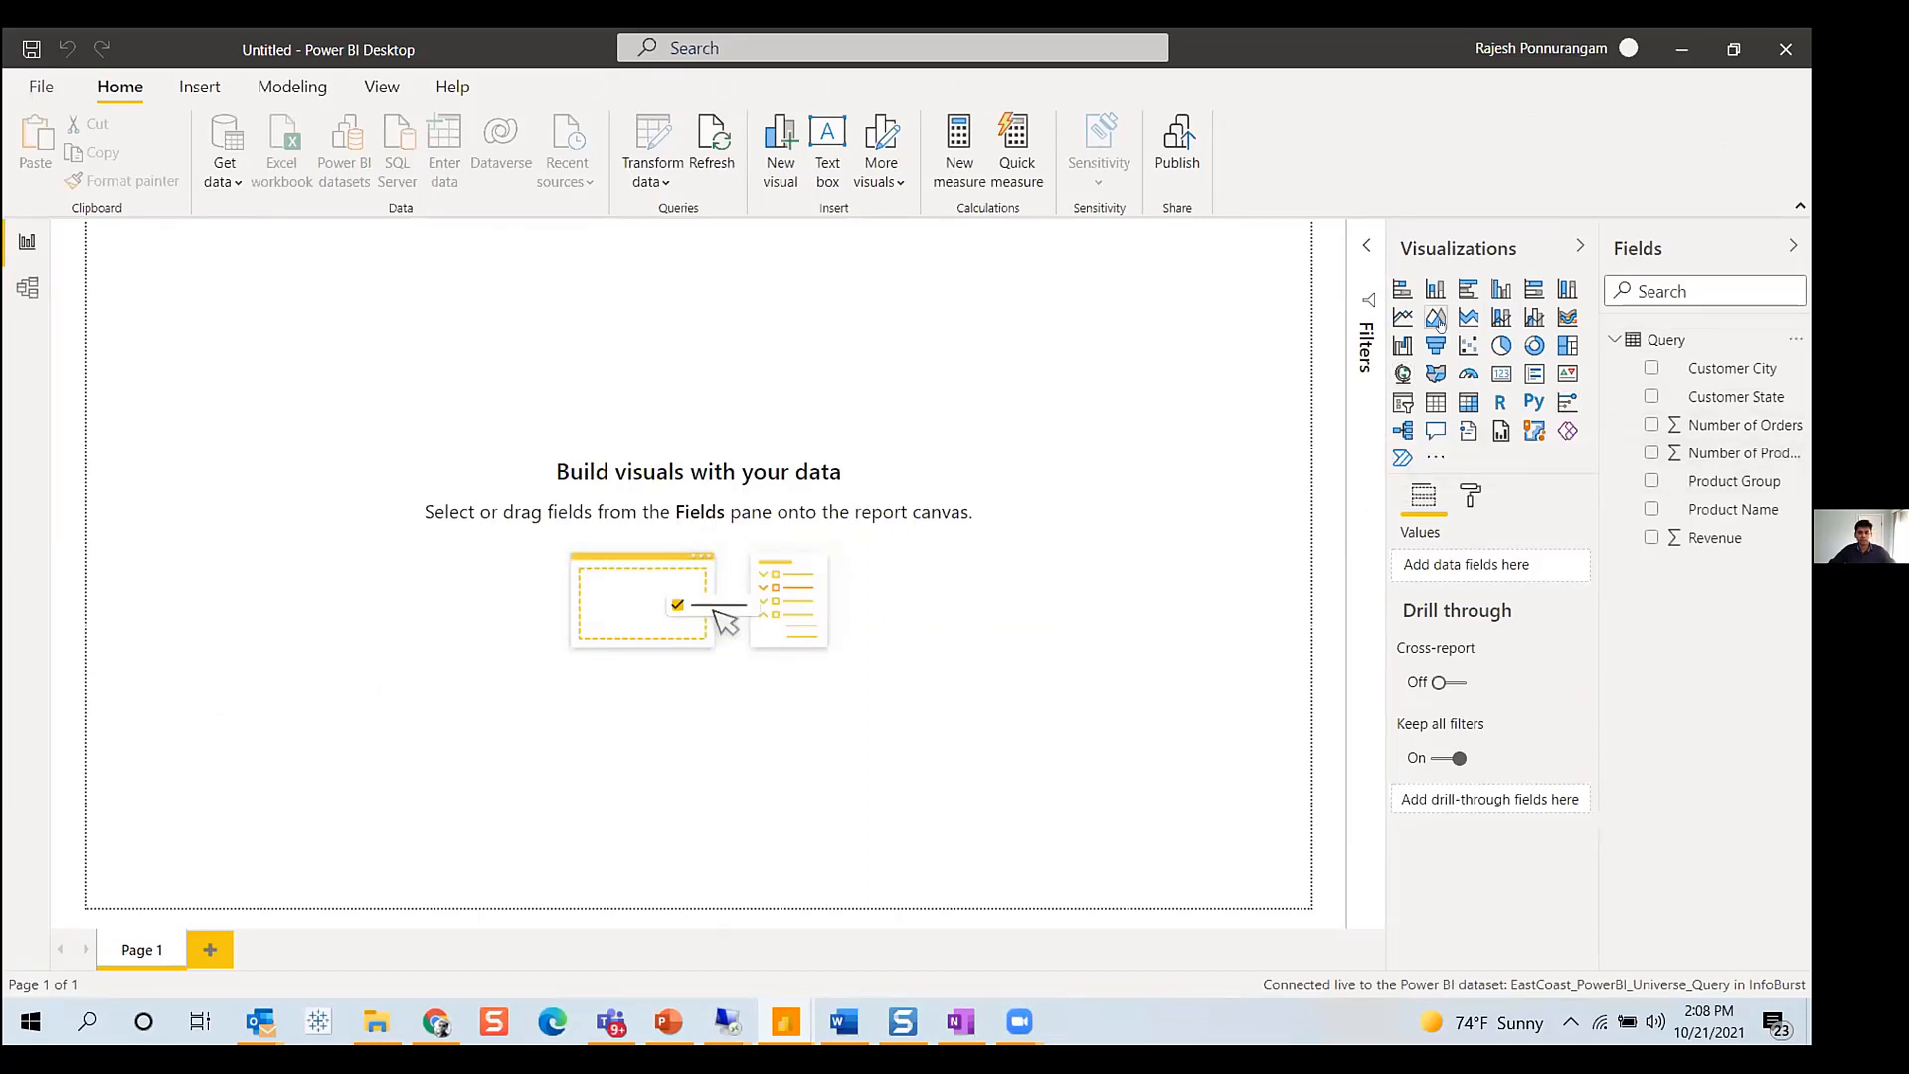
pyautogui.click(1652, 396)
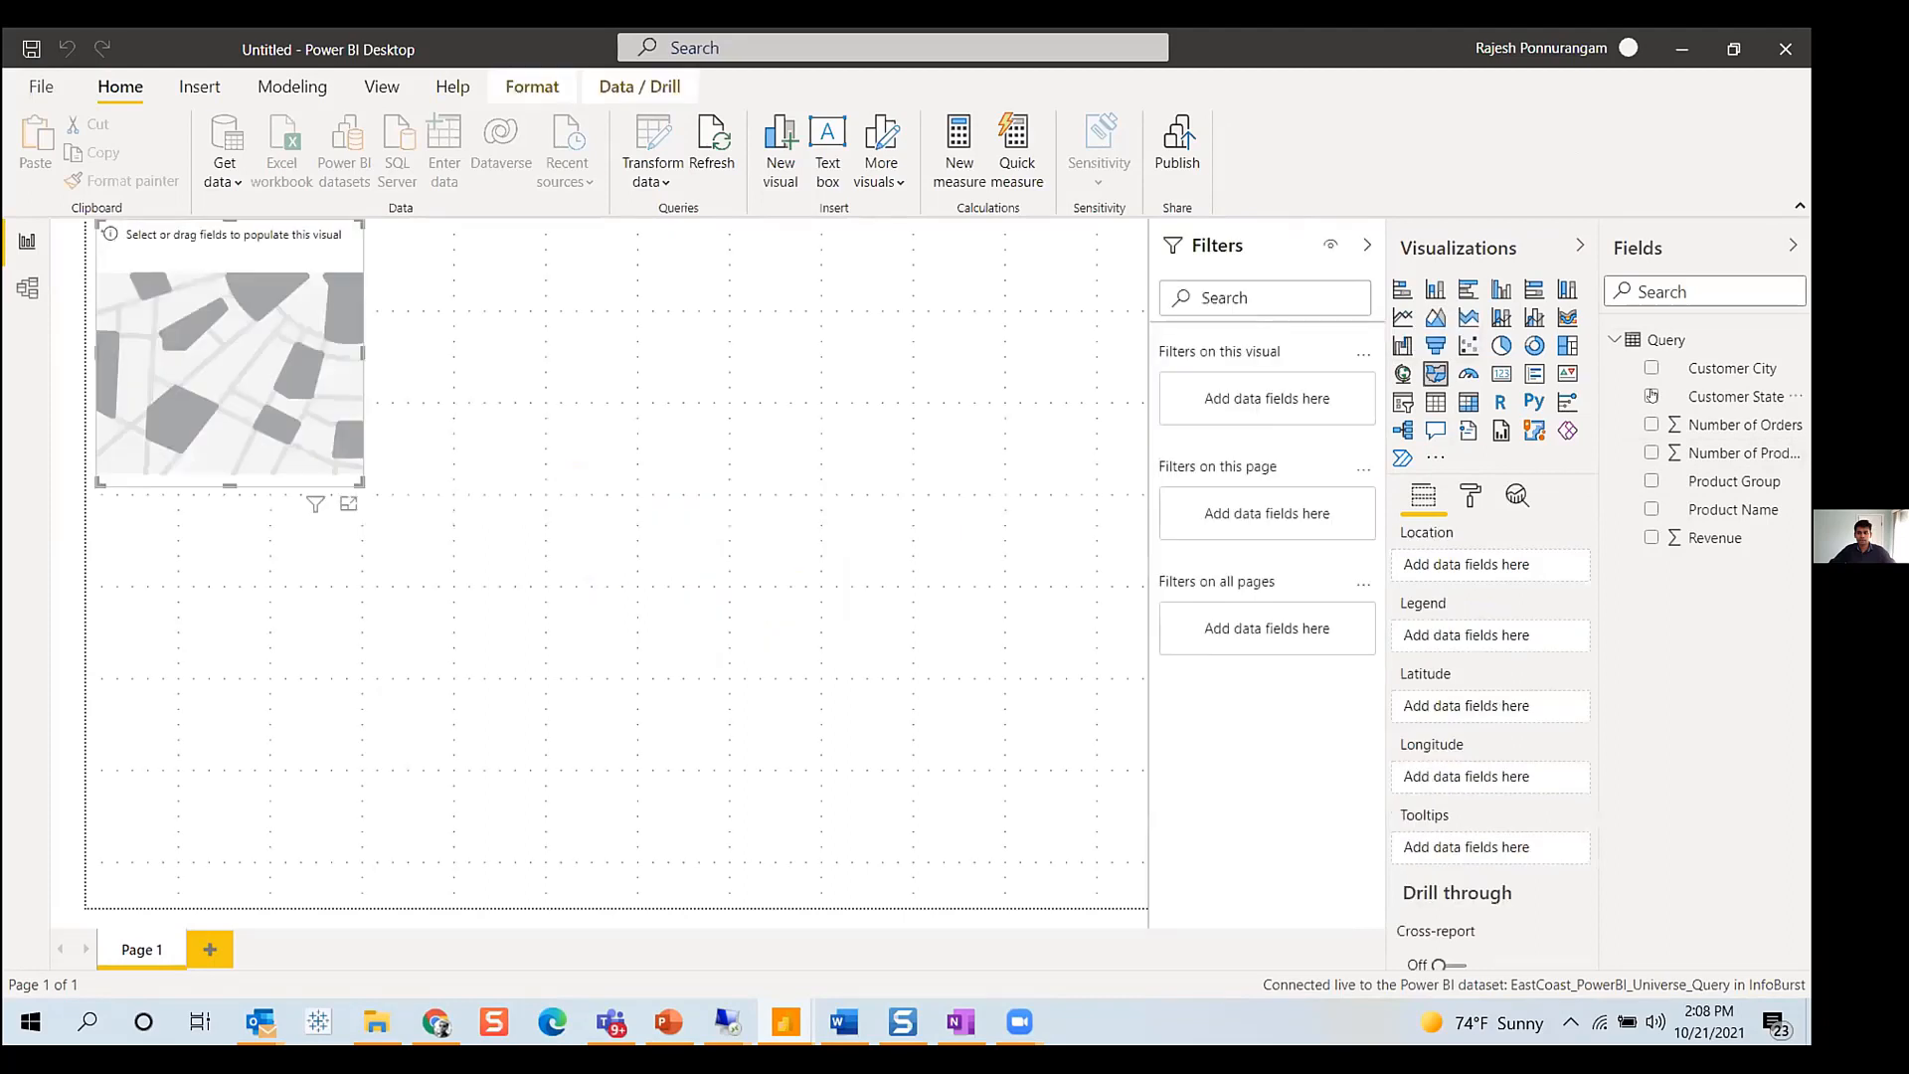
pyautogui.click(1650, 538)
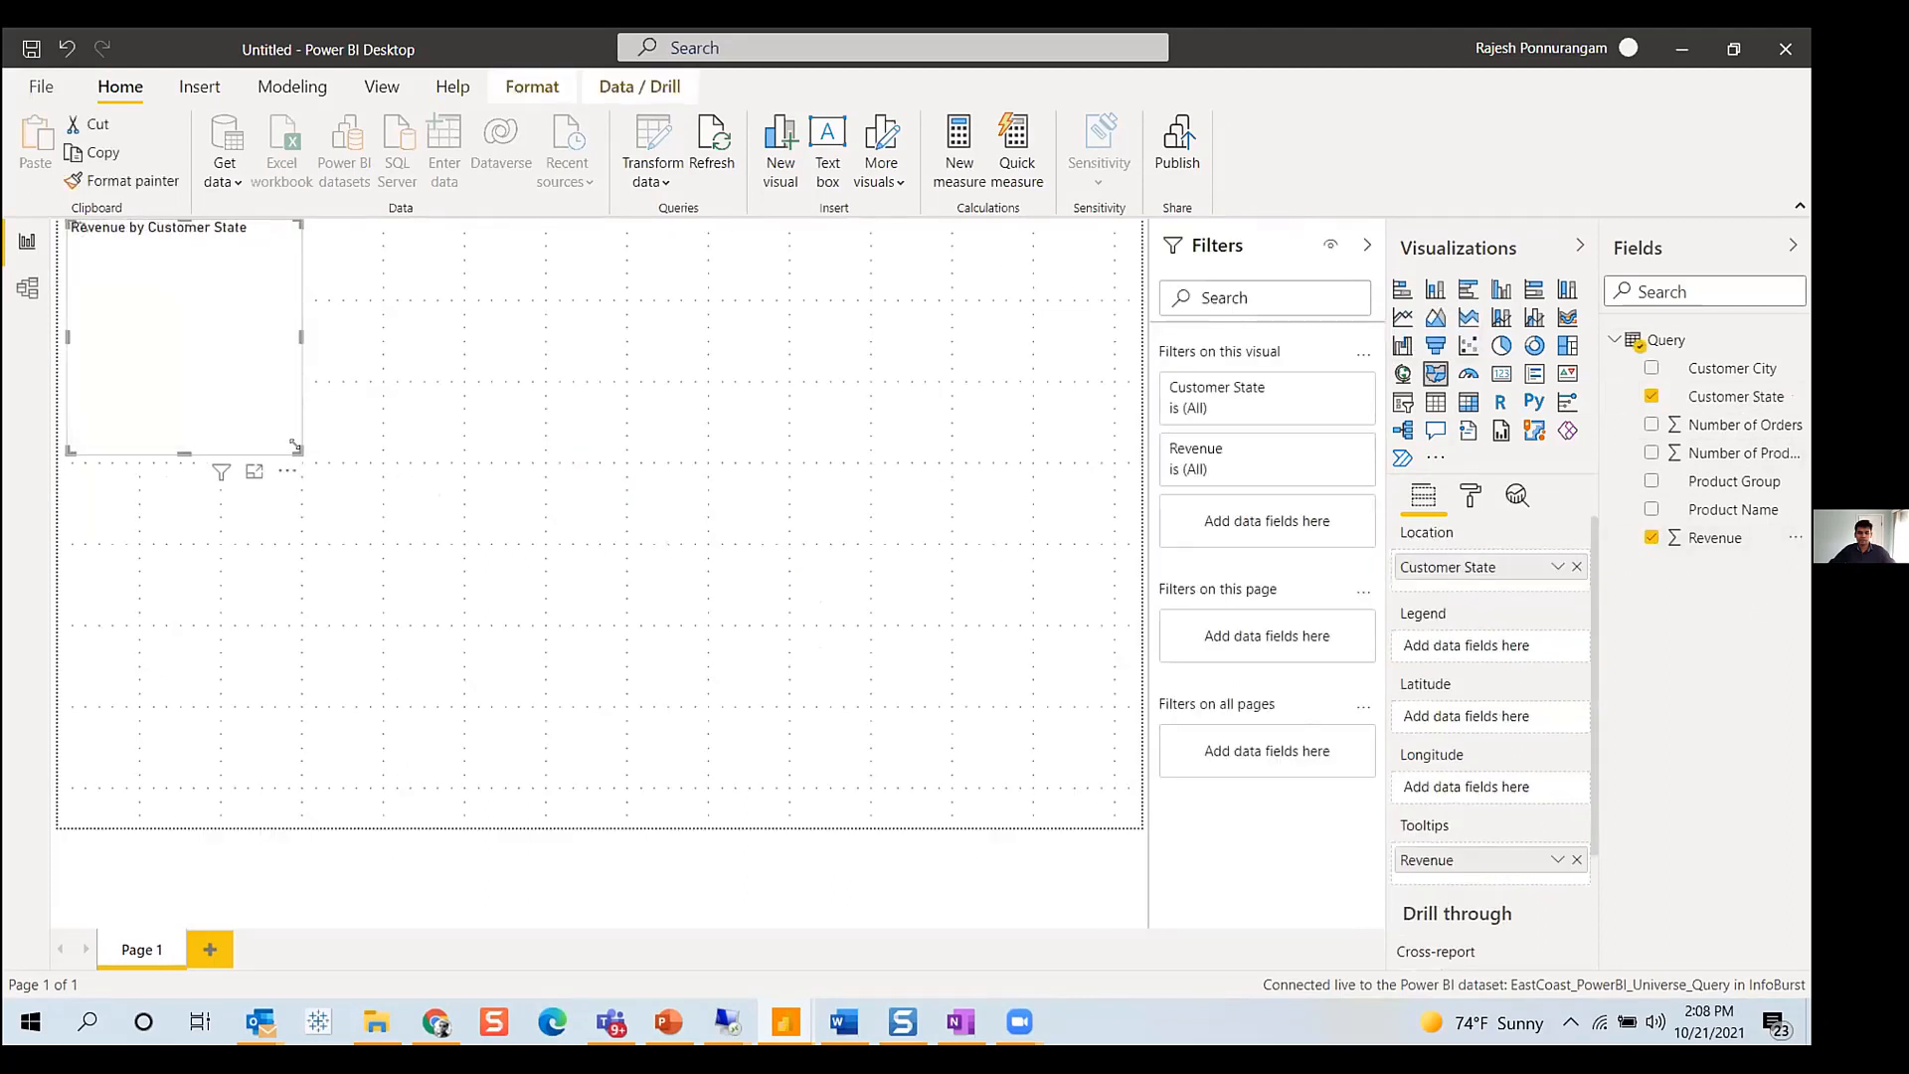
# - Enlarge the map visual and move it toward the centre of the canvas
pyautogui.moveTo(301, 452); pyautogui.dragTo(785, 651)
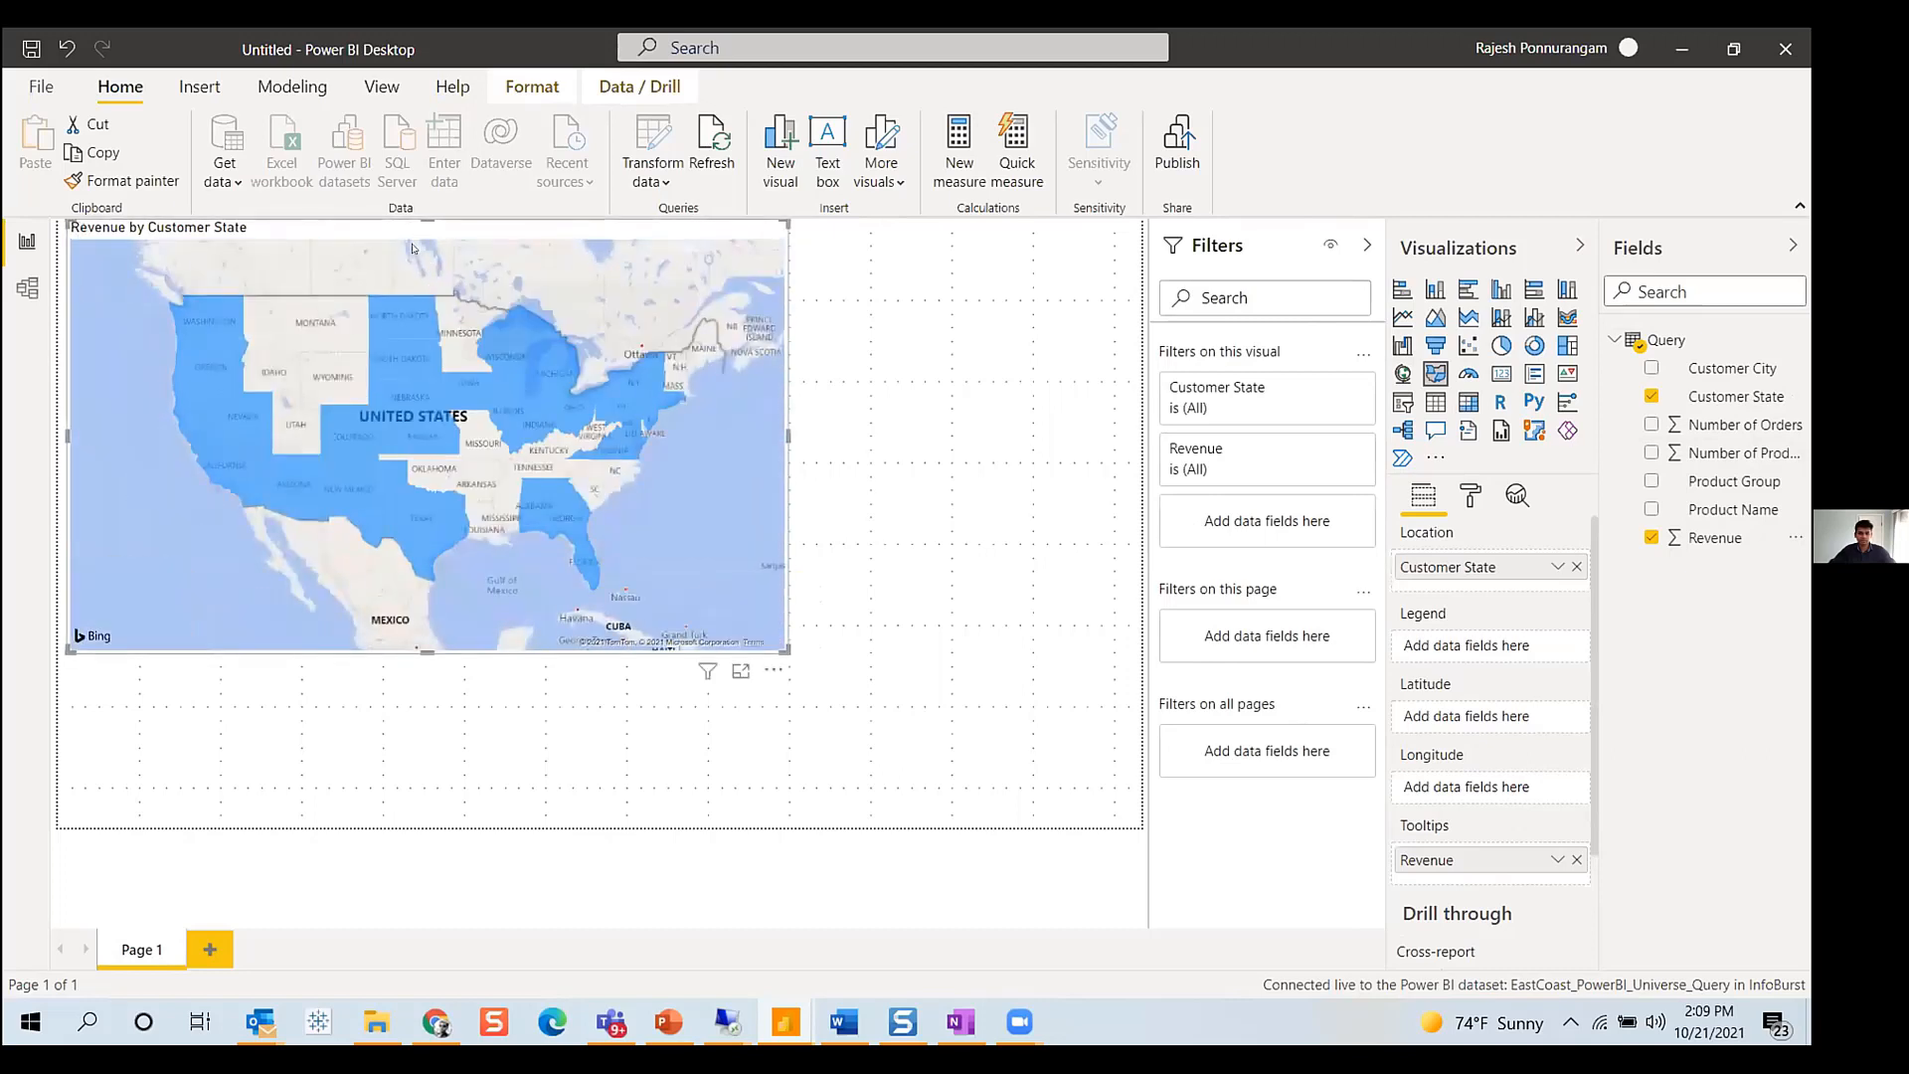
pyautogui.moveTo(415, 230); pyautogui.dragTo(474, 364)
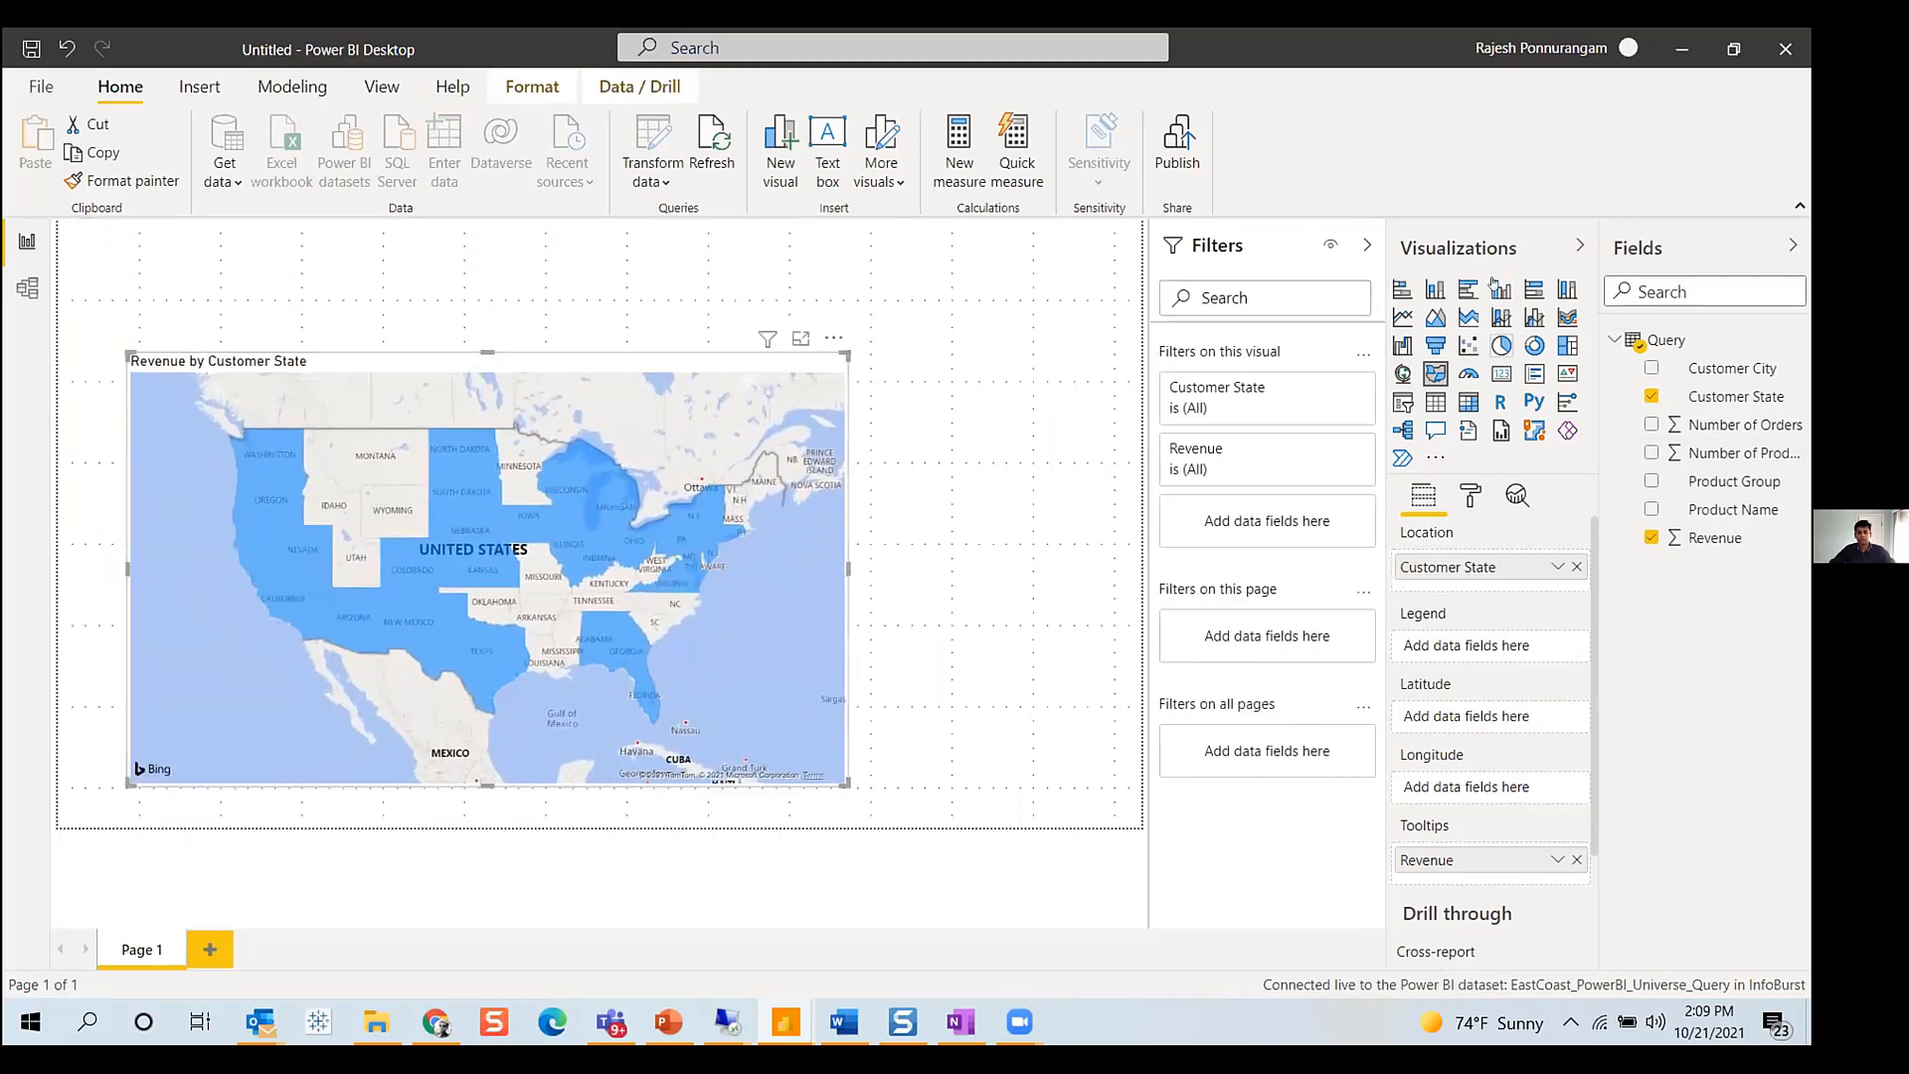
# - Add a Product Group slicer, set its orientation to Horizontal, and resize it into a strip above the map
pyautogui.click(1064, 307)
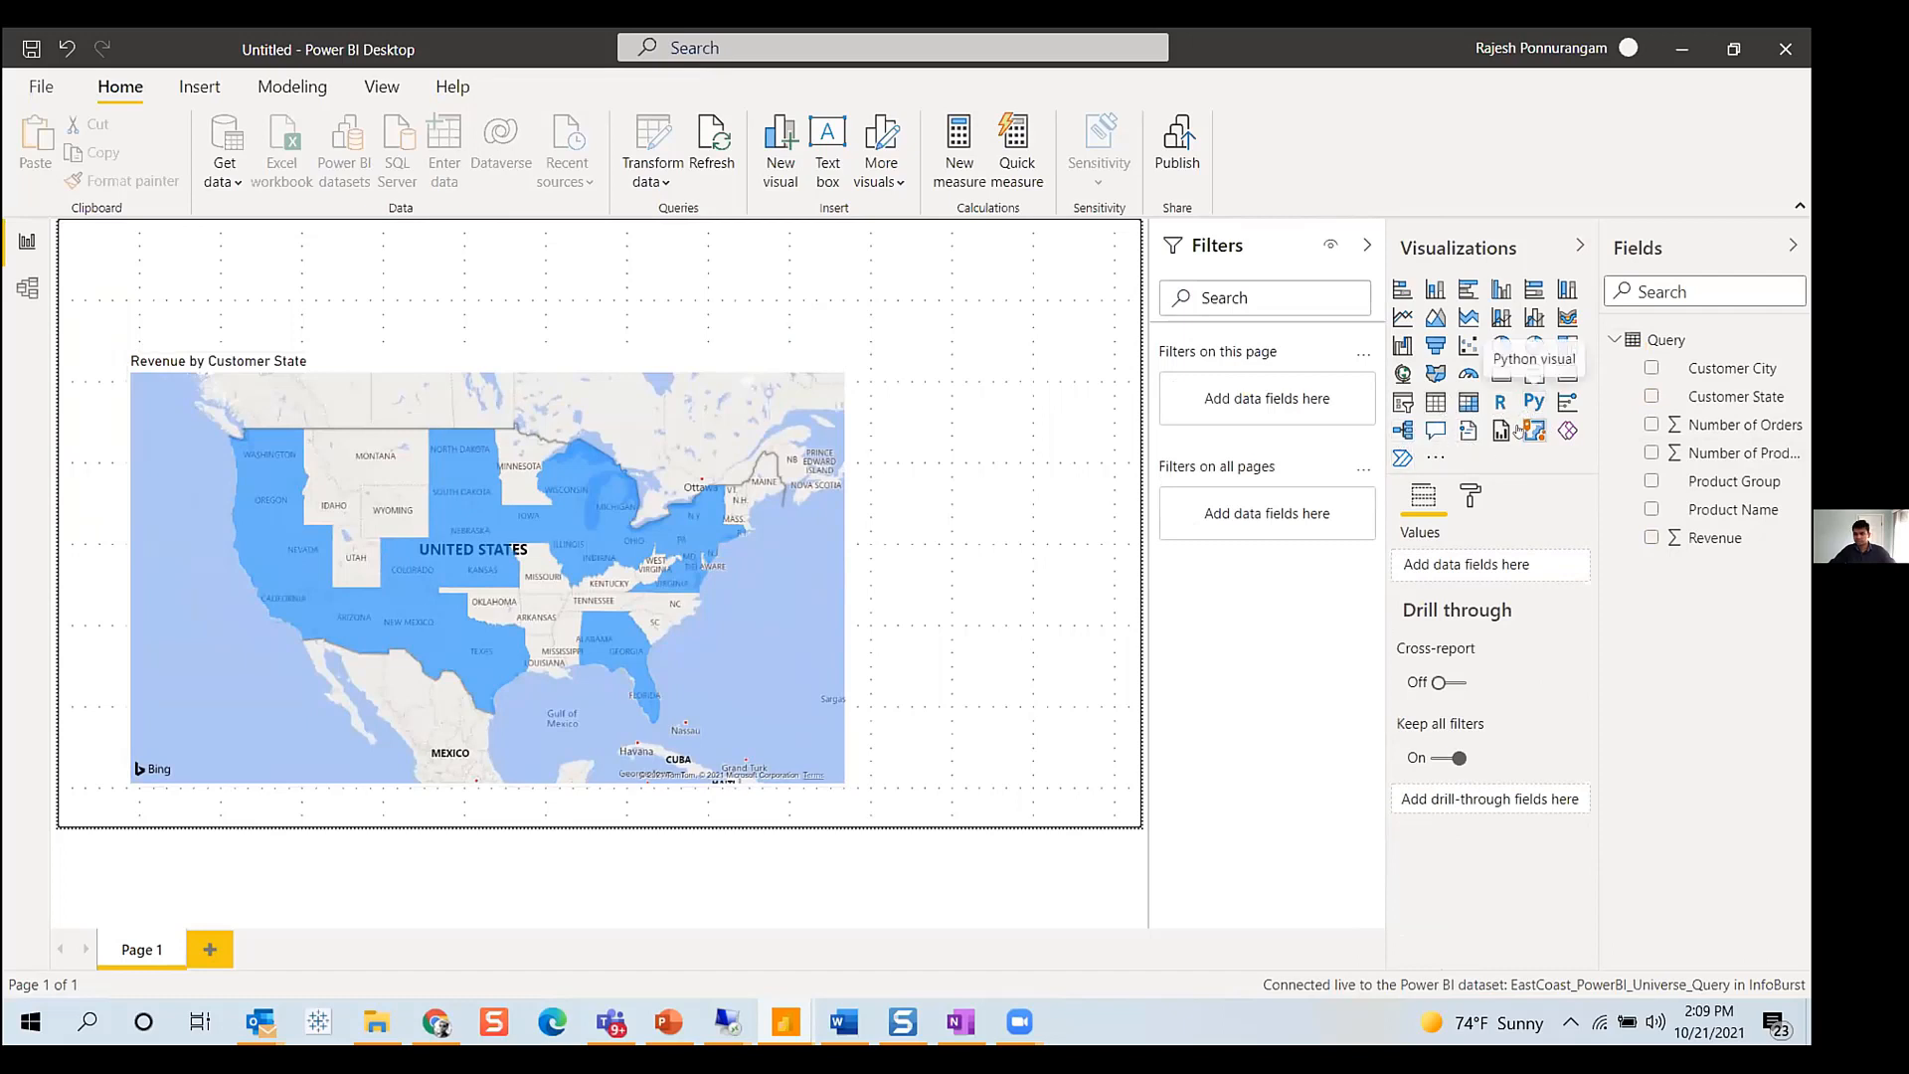
pyautogui.click(1403, 401)
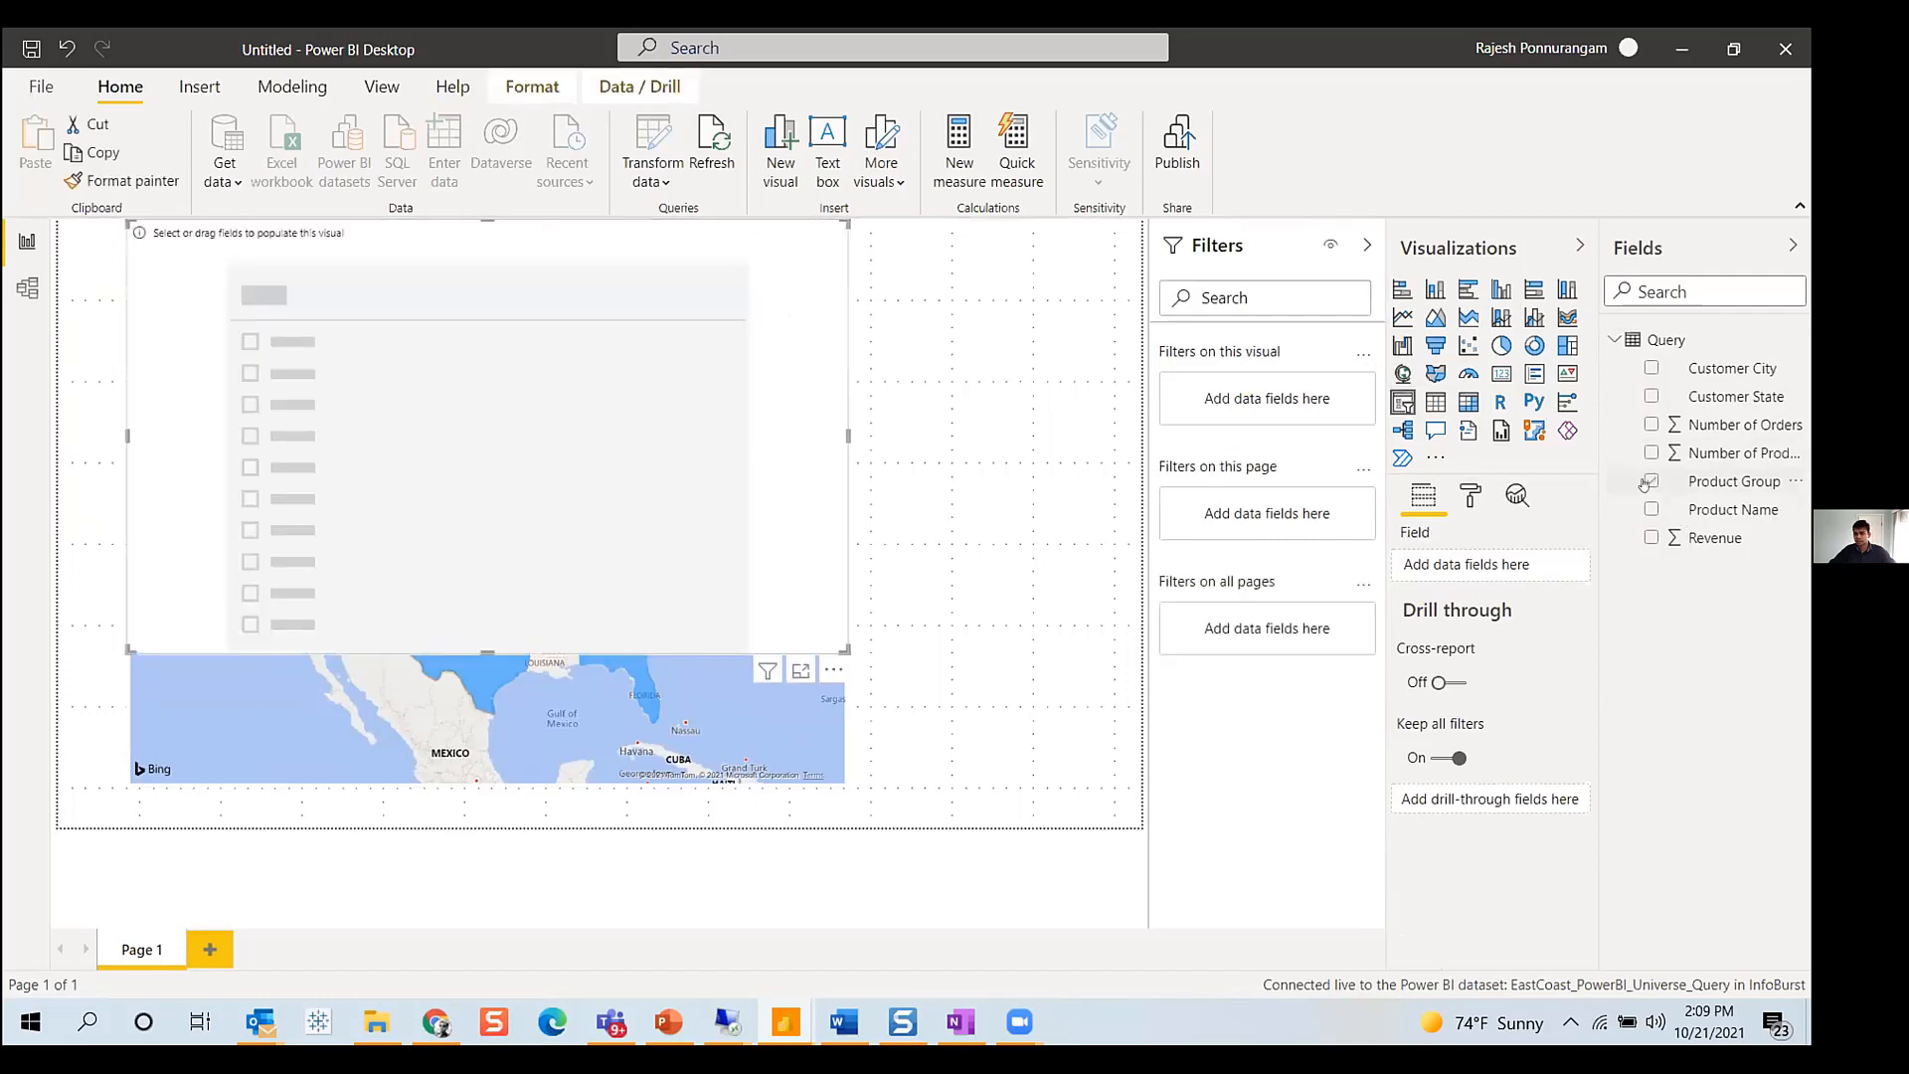
pyautogui.click(1470, 495)
pyautogui.click(1491, 587)
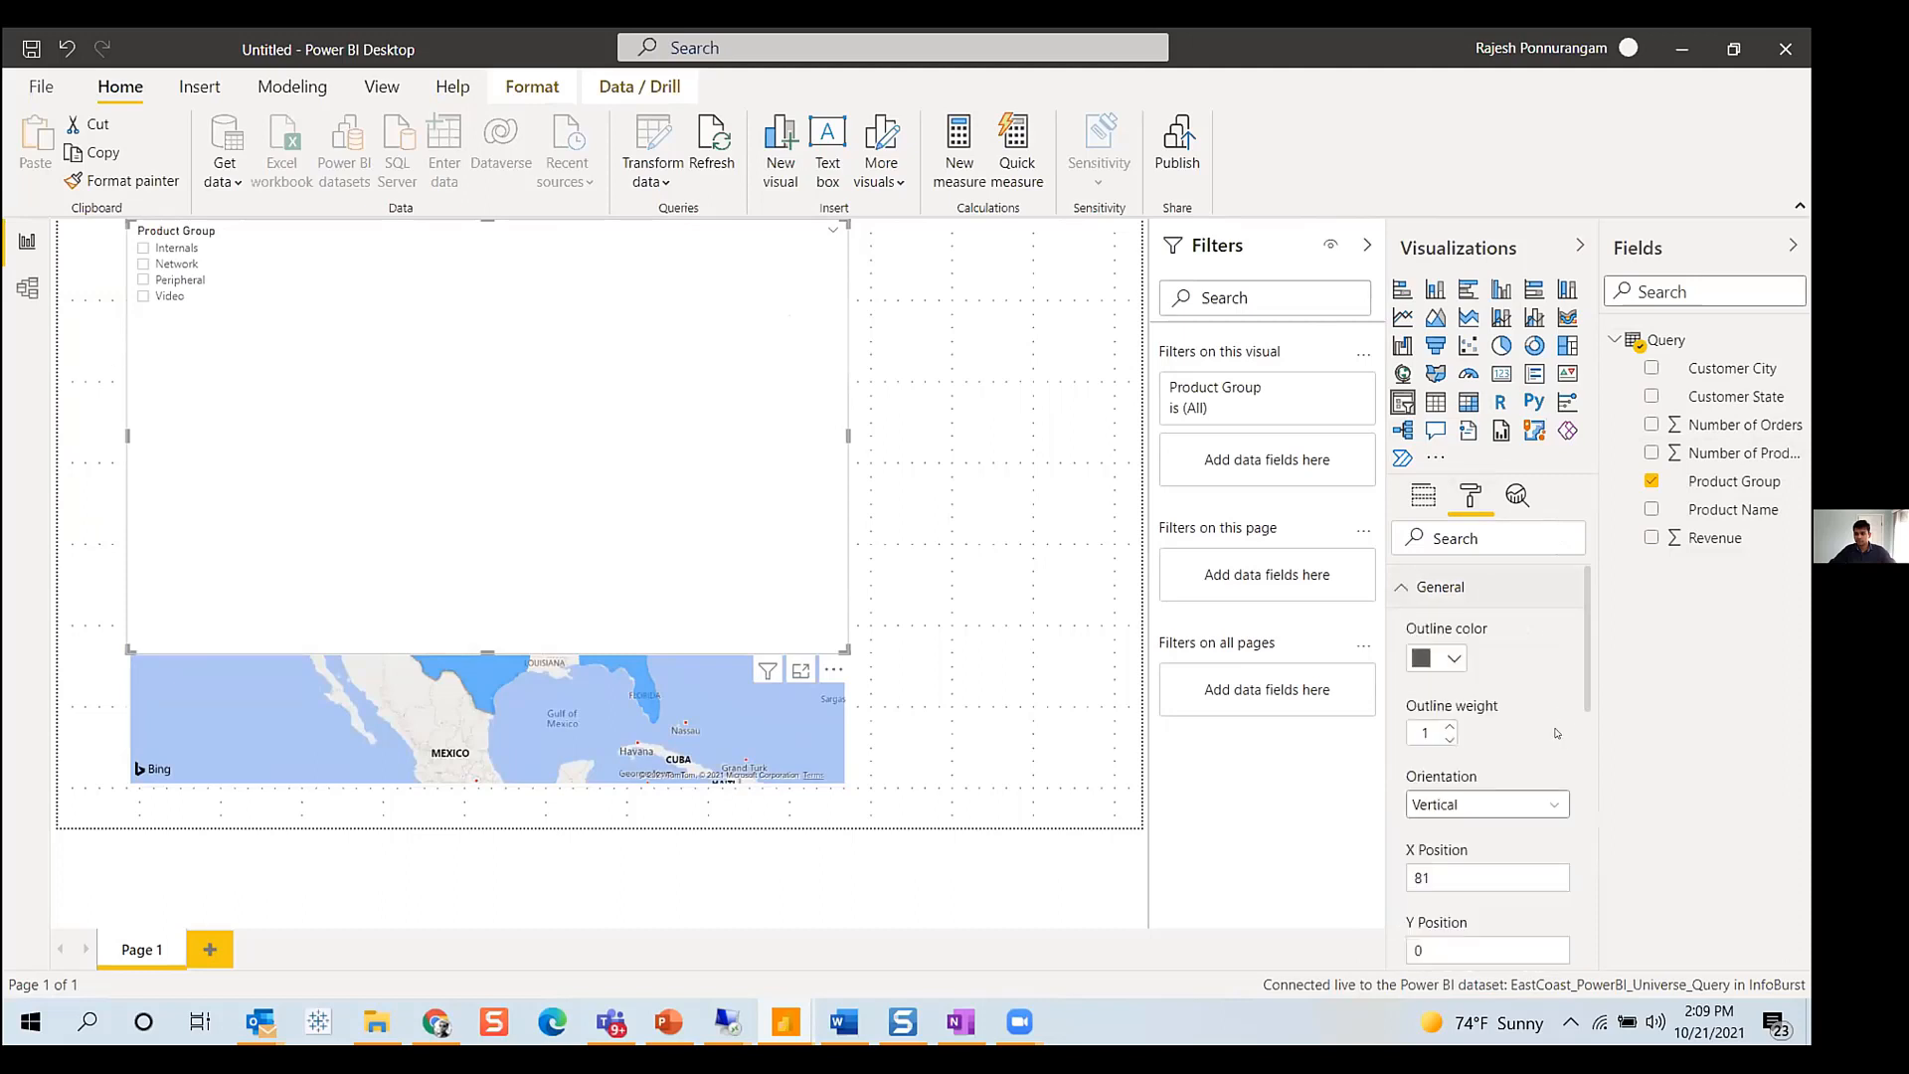
pyautogui.click(1491, 813)
pyautogui.click(1451, 857)
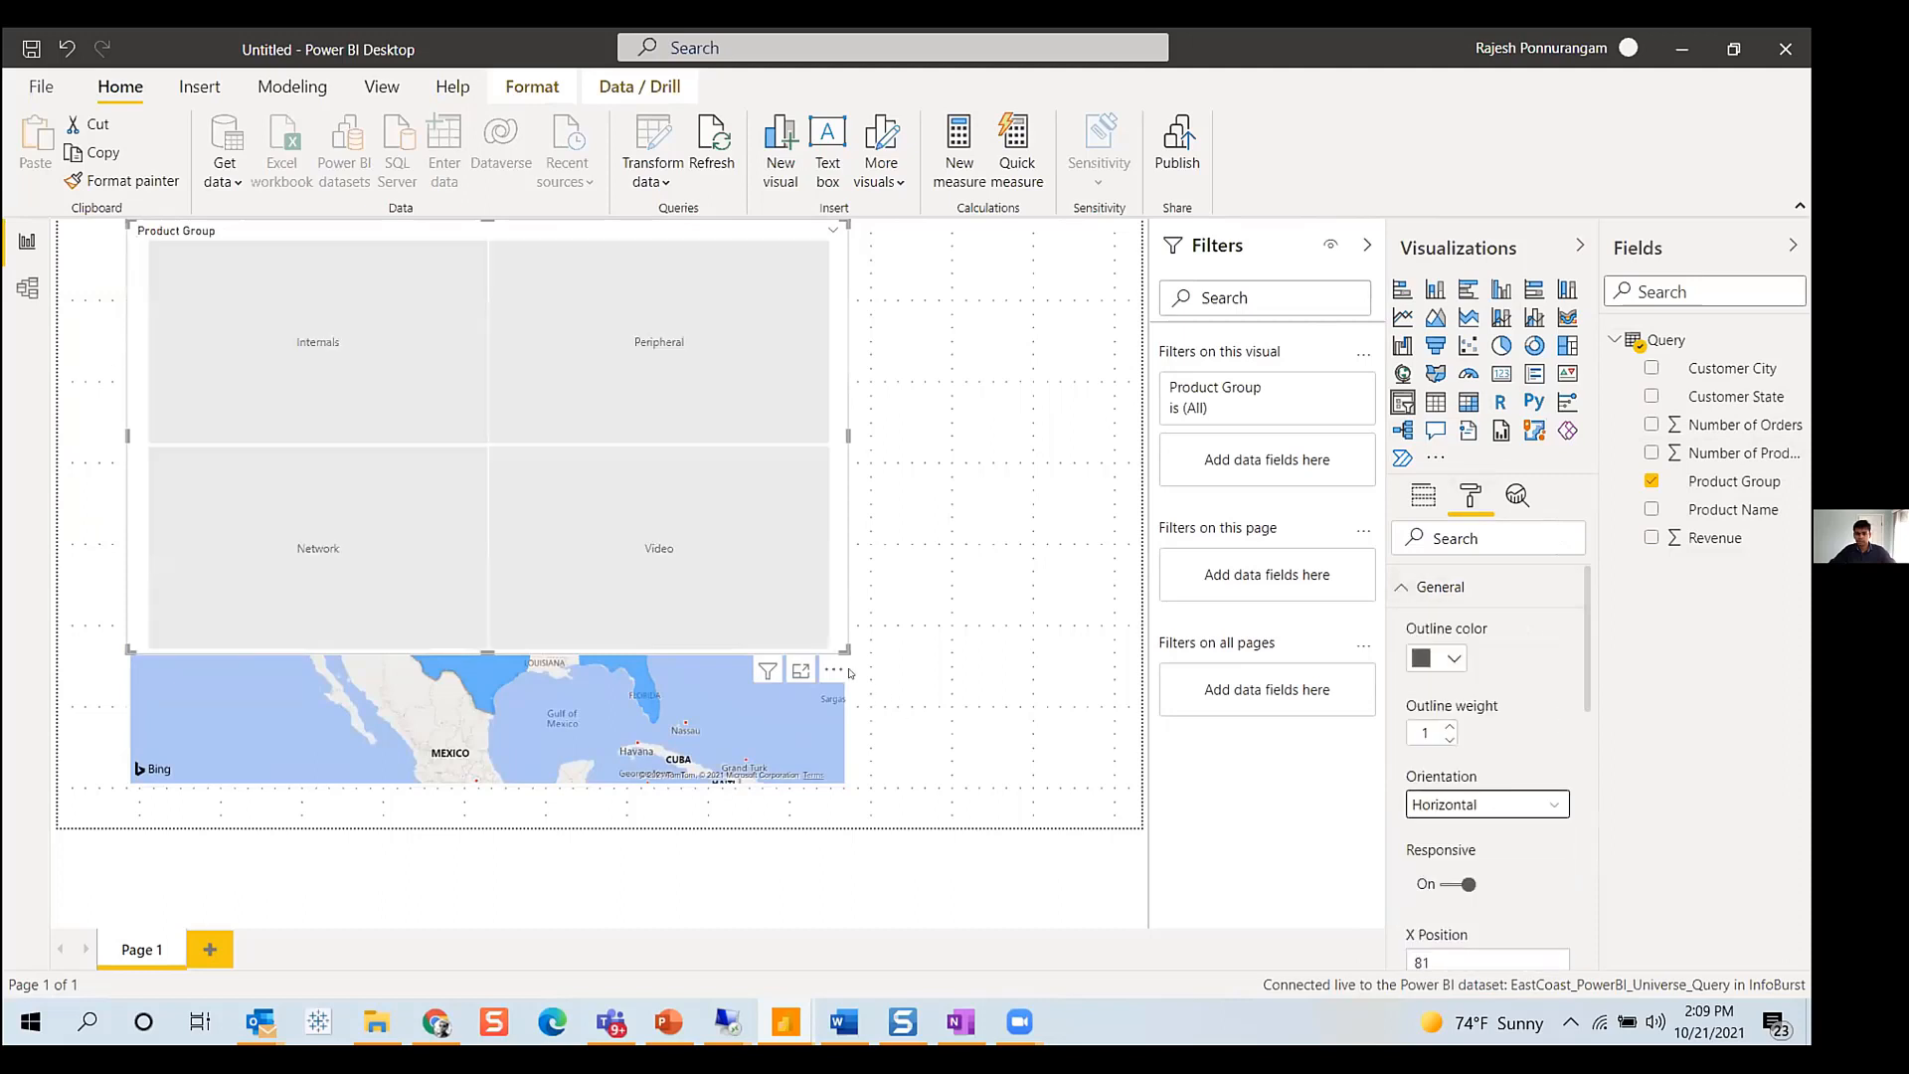
pyautogui.moveTo(853, 609); pyautogui.dragTo(1088, 276)
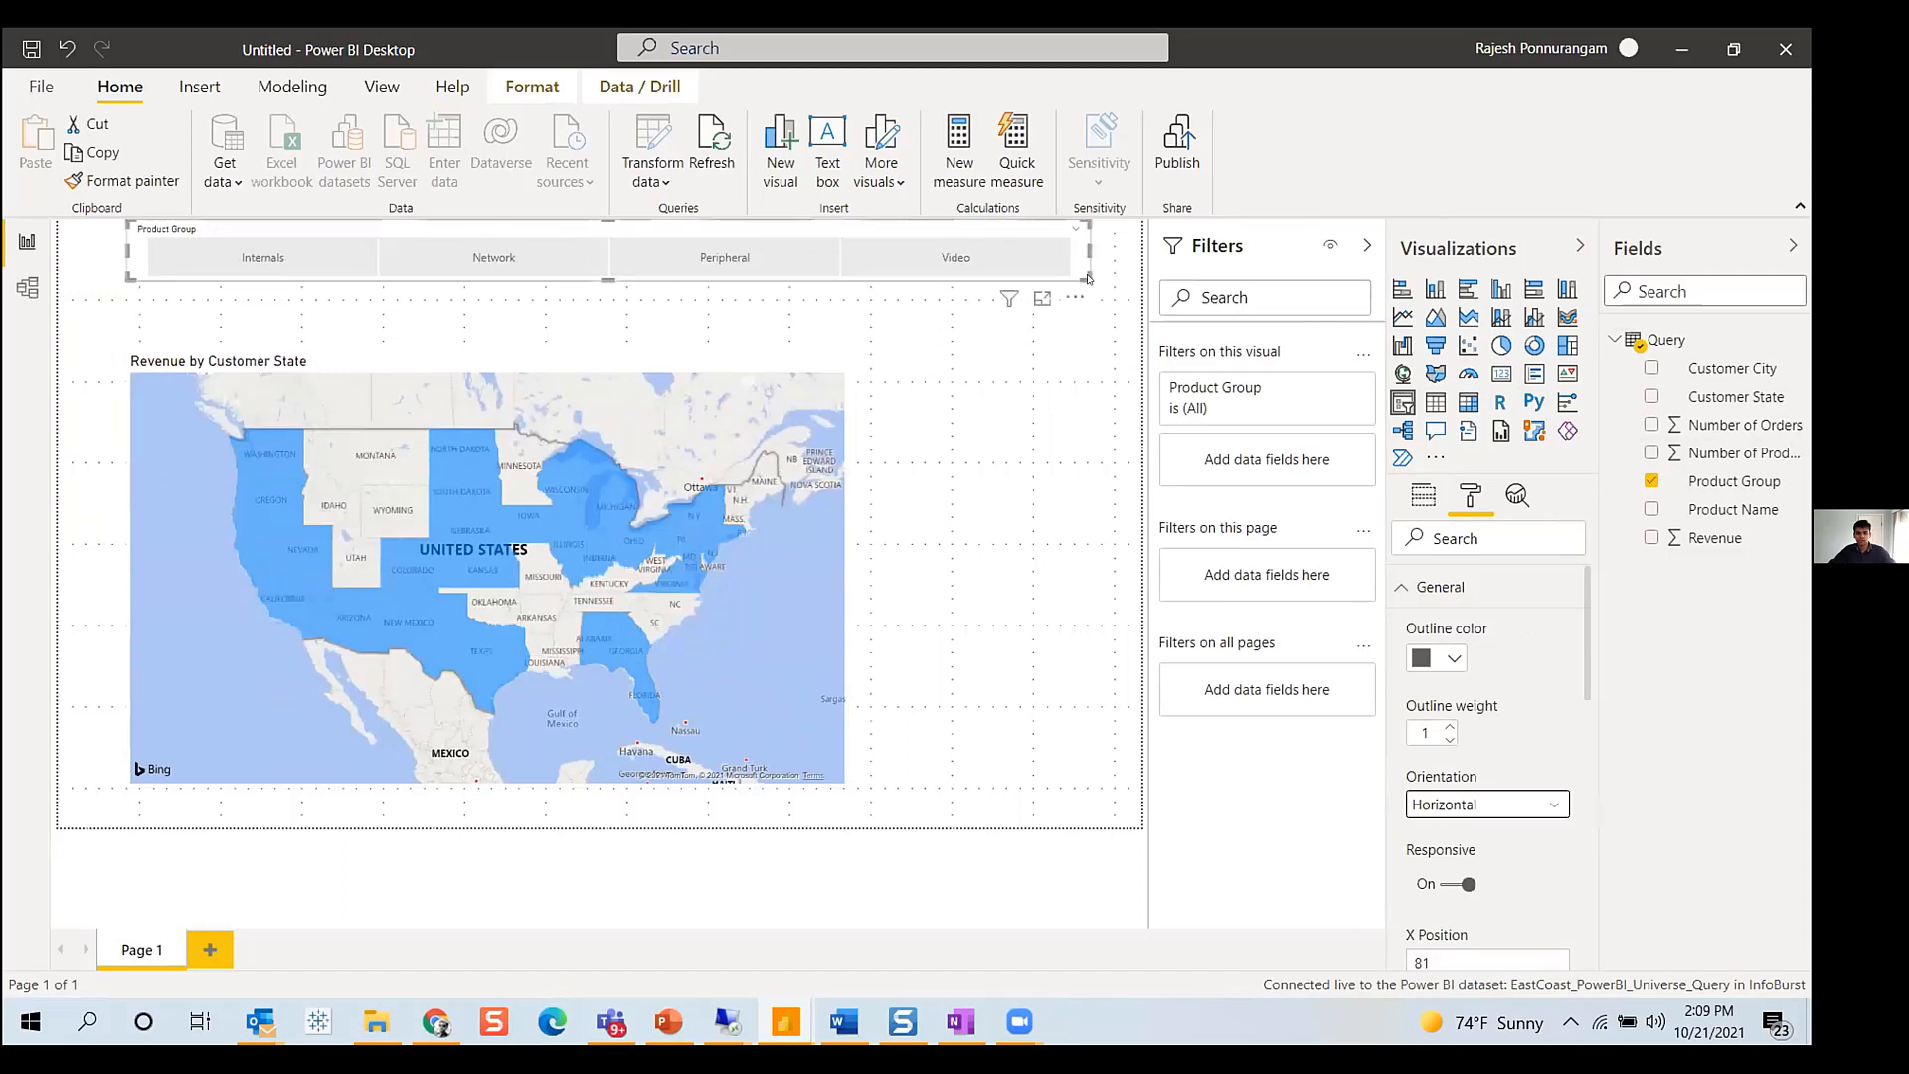
# - Select each product group in the slicer in turn to filter the map, ending with Internals
pyautogui.click(1009, 298)
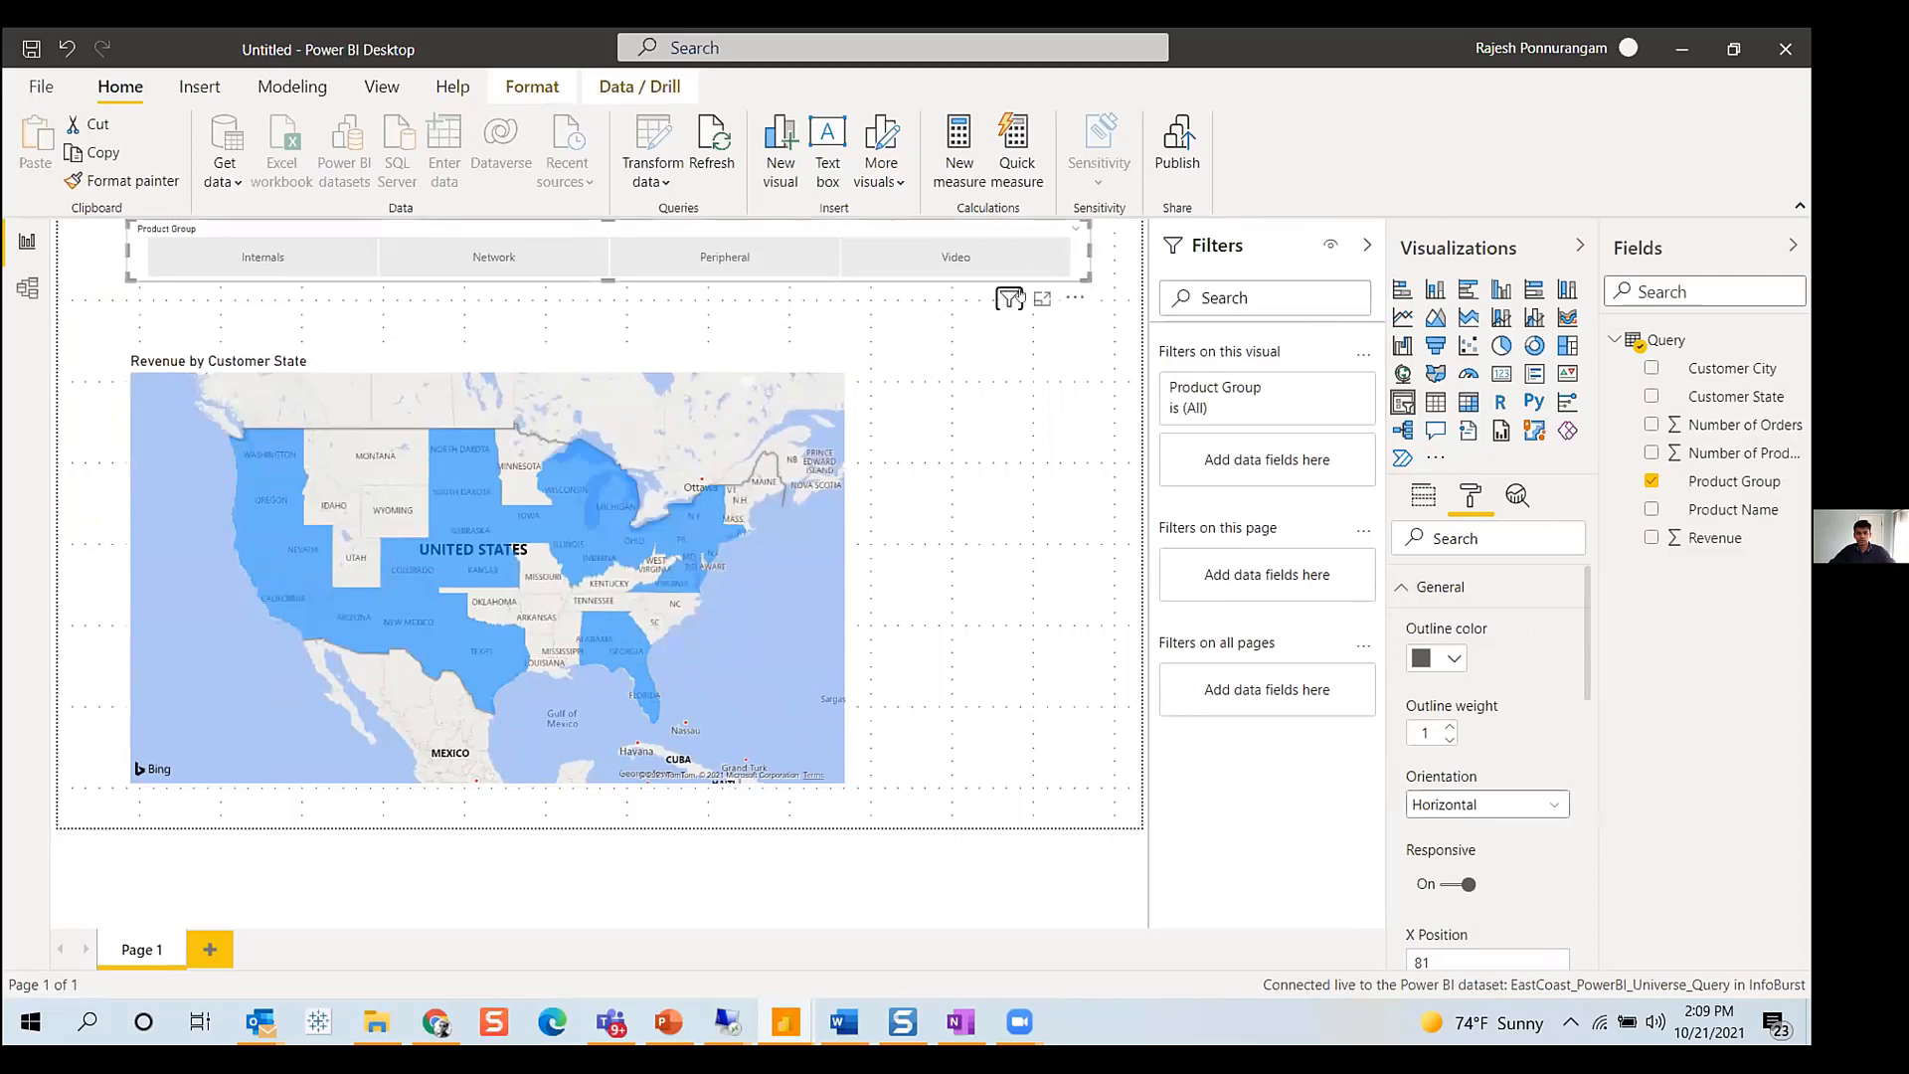
pyautogui.click(957, 260)
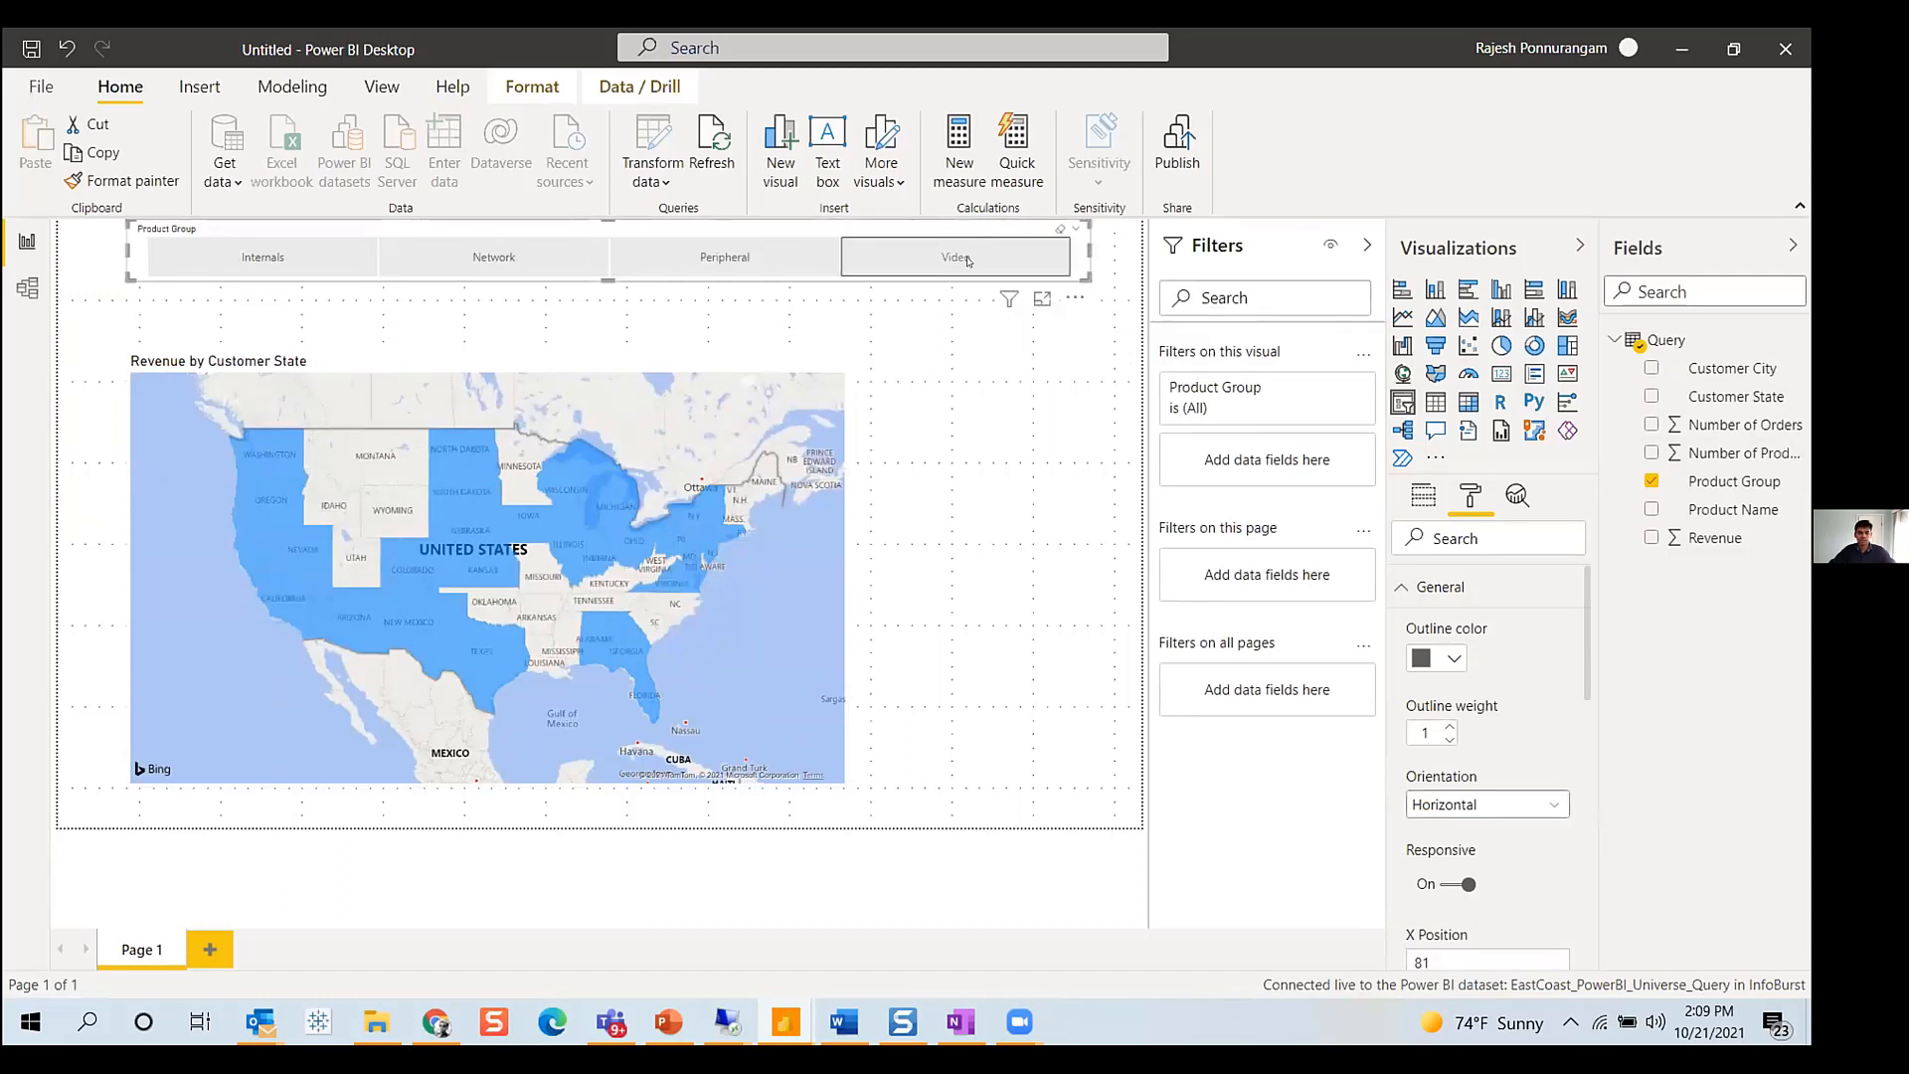
pyautogui.click(776, 254)
pyautogui.click(494, 257)
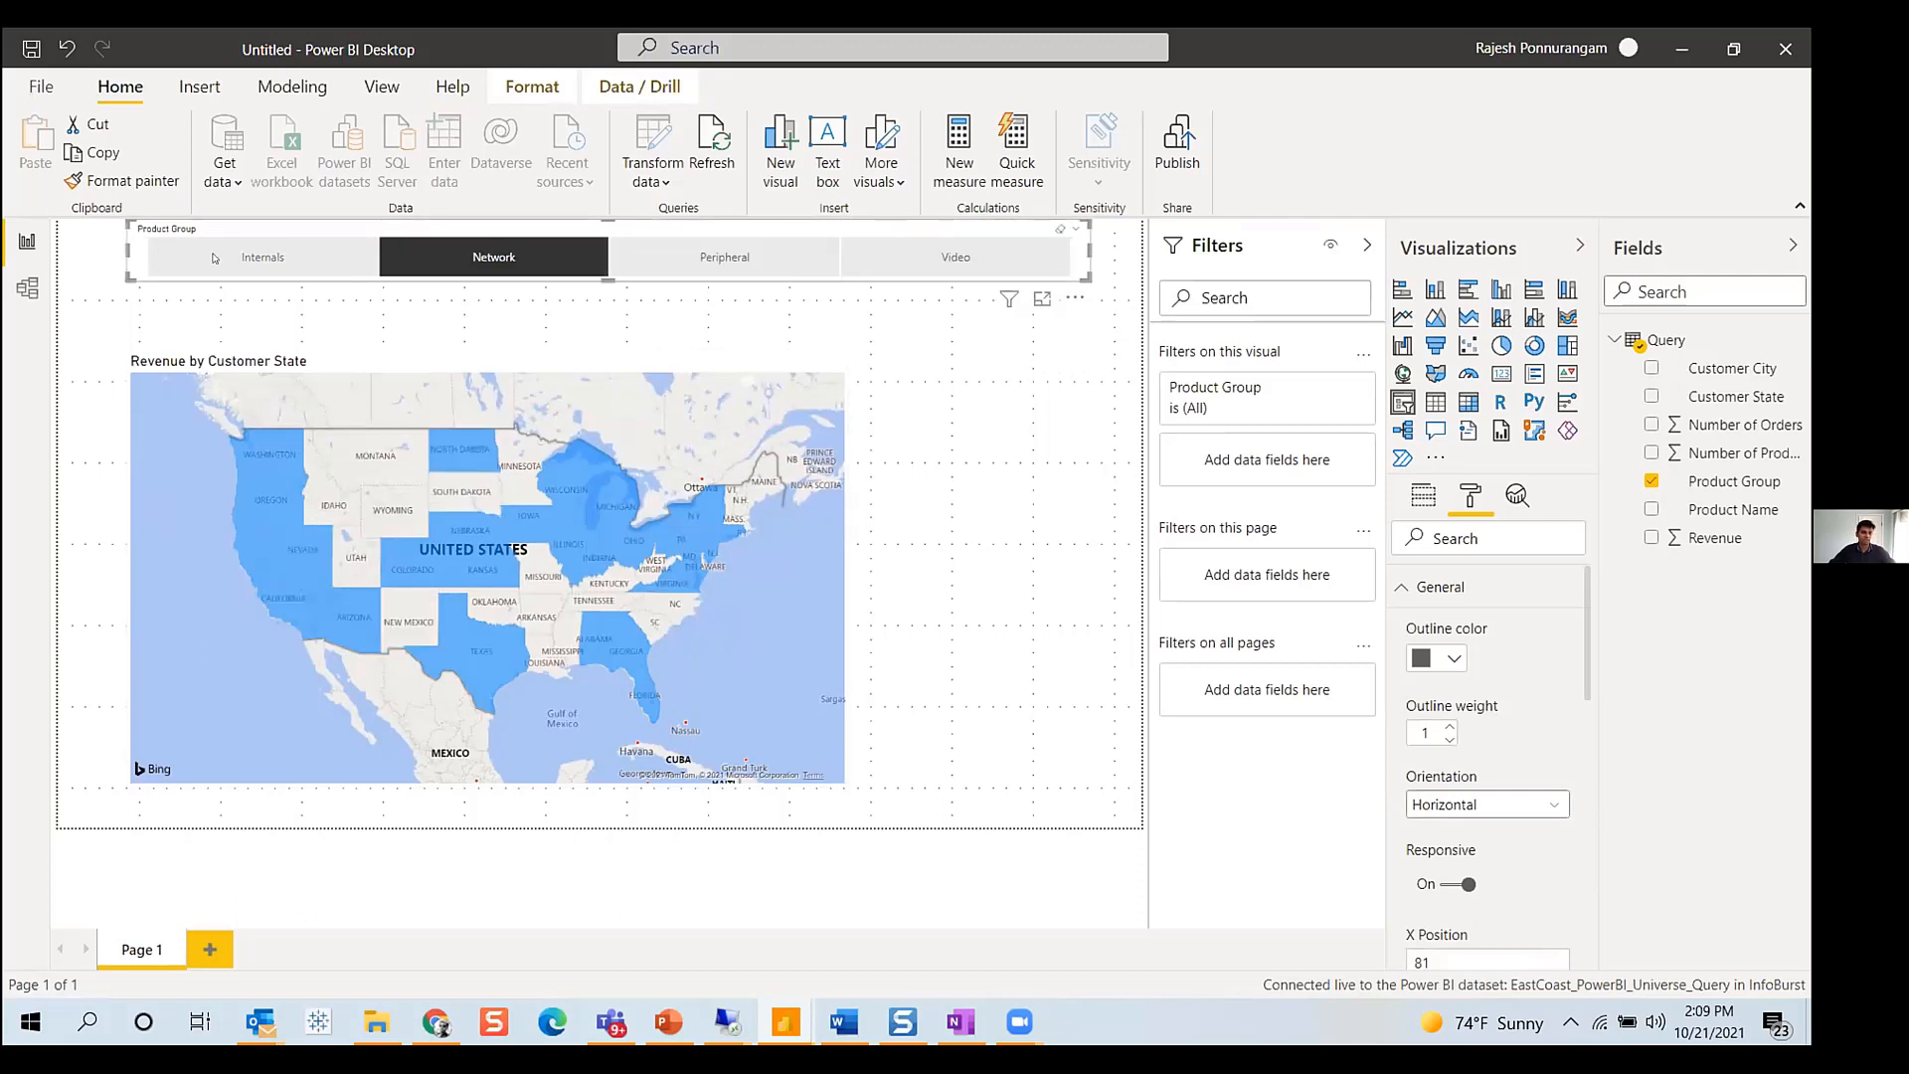
pyautogui.click(215, 259)
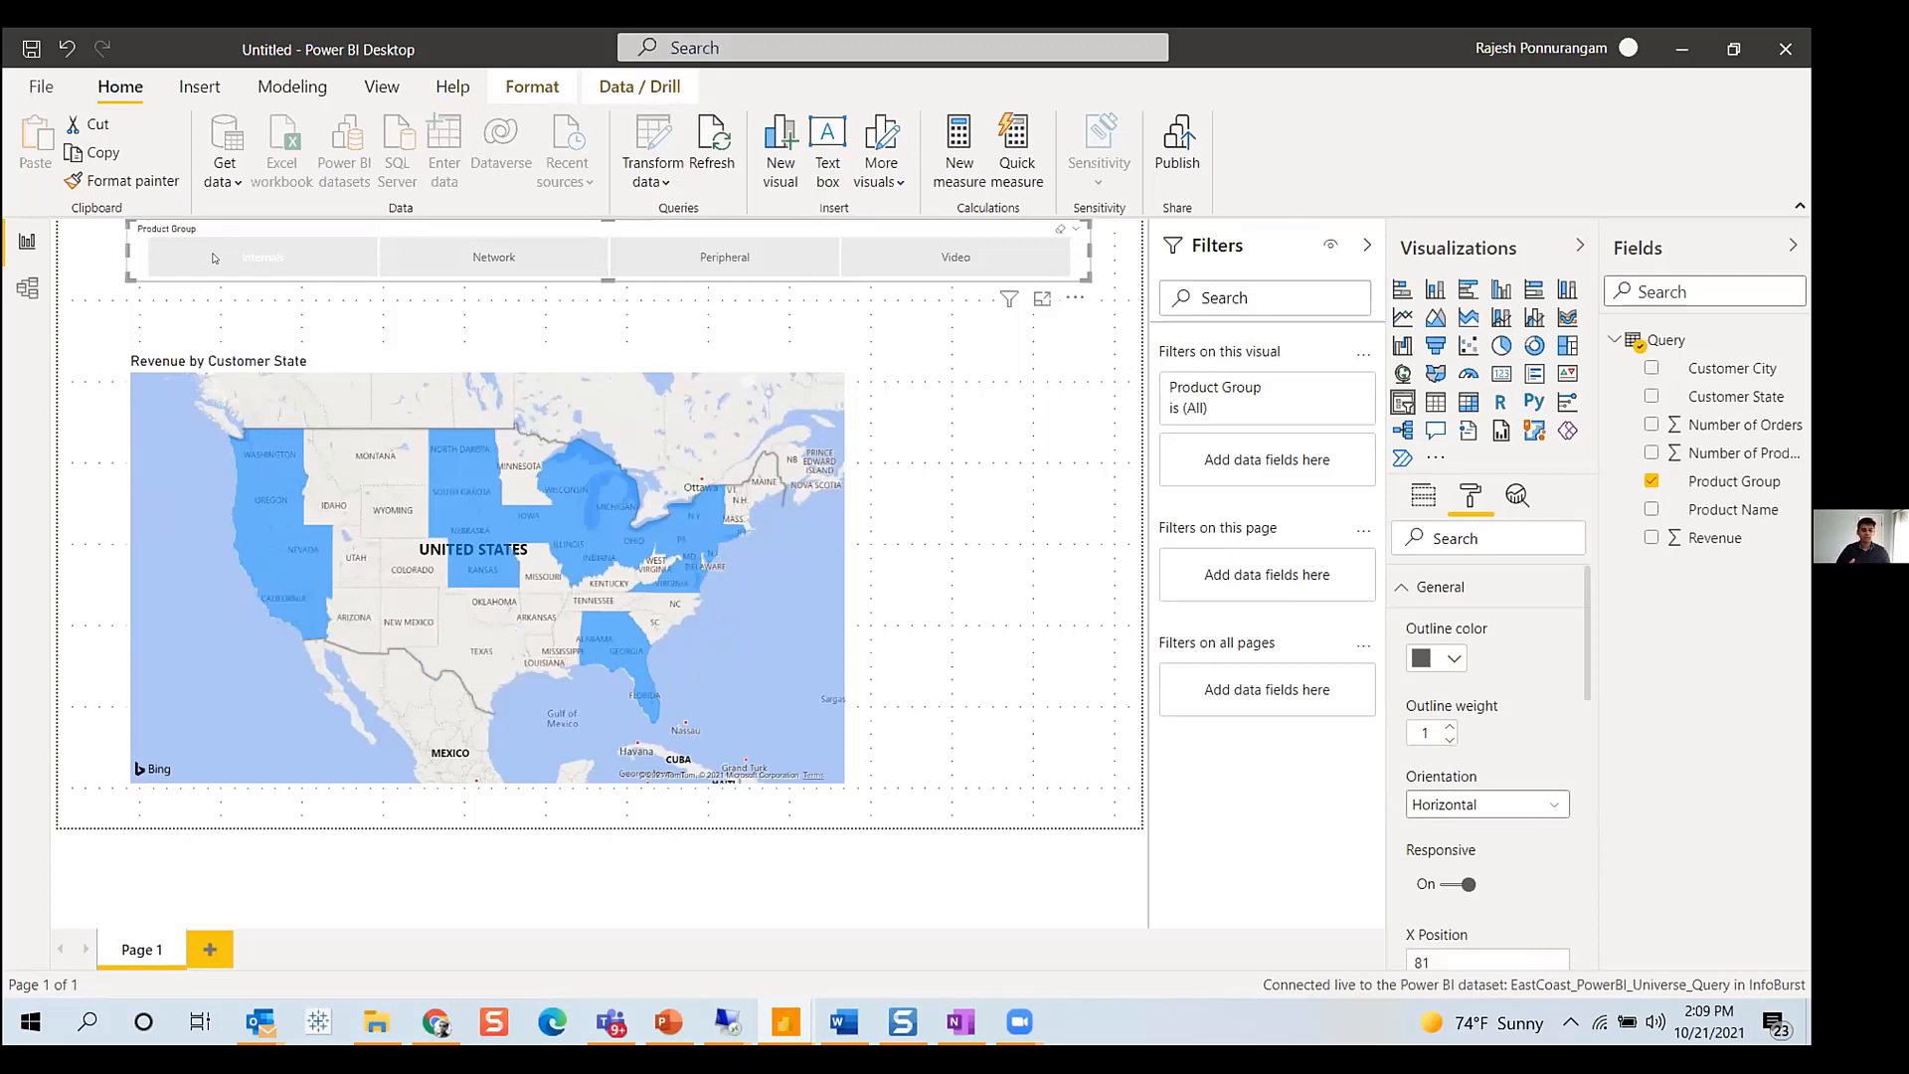
# - Open a new Chrome window with the personal profile and go to powerbi.microsoft.com
pyautogui.rightClick(436, 1021)
pyautogui.click(418, 897)
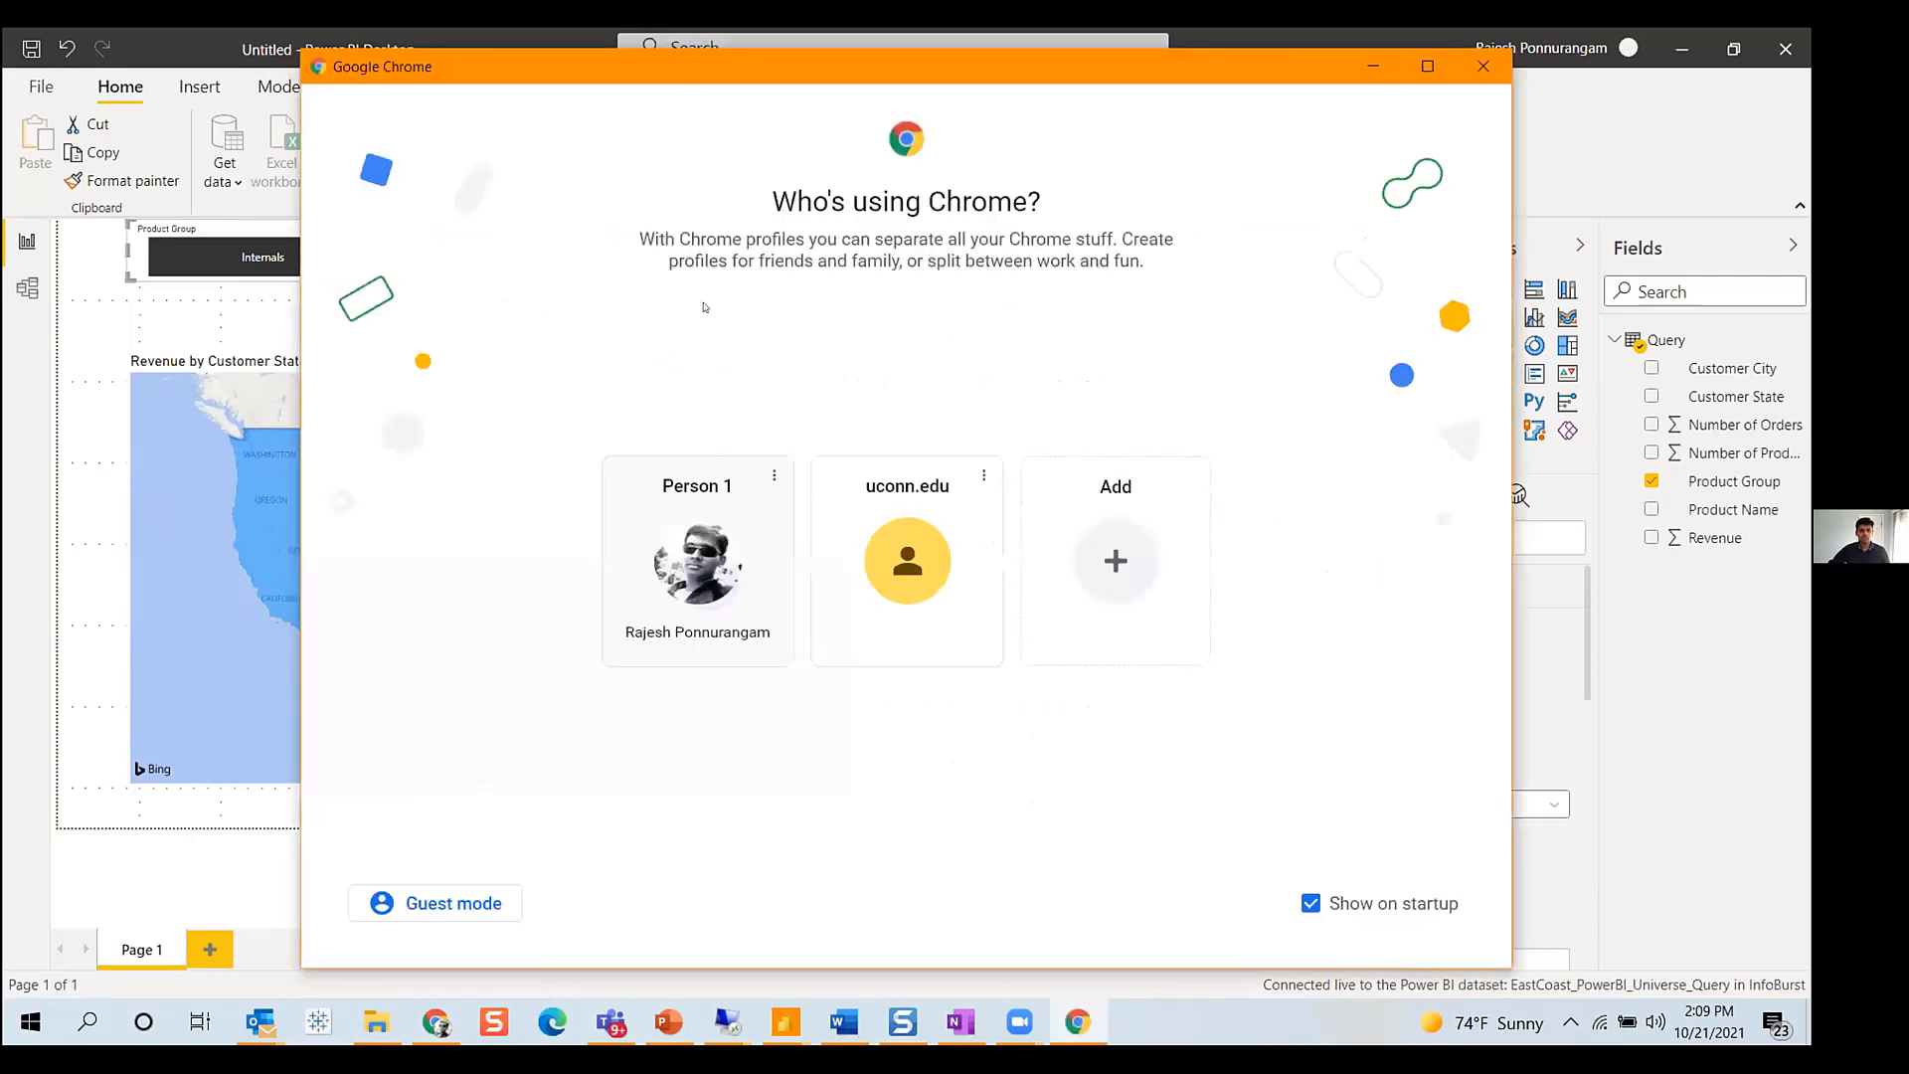
pyautogui.click(697, 561)
pyautogui.click(984, 92)
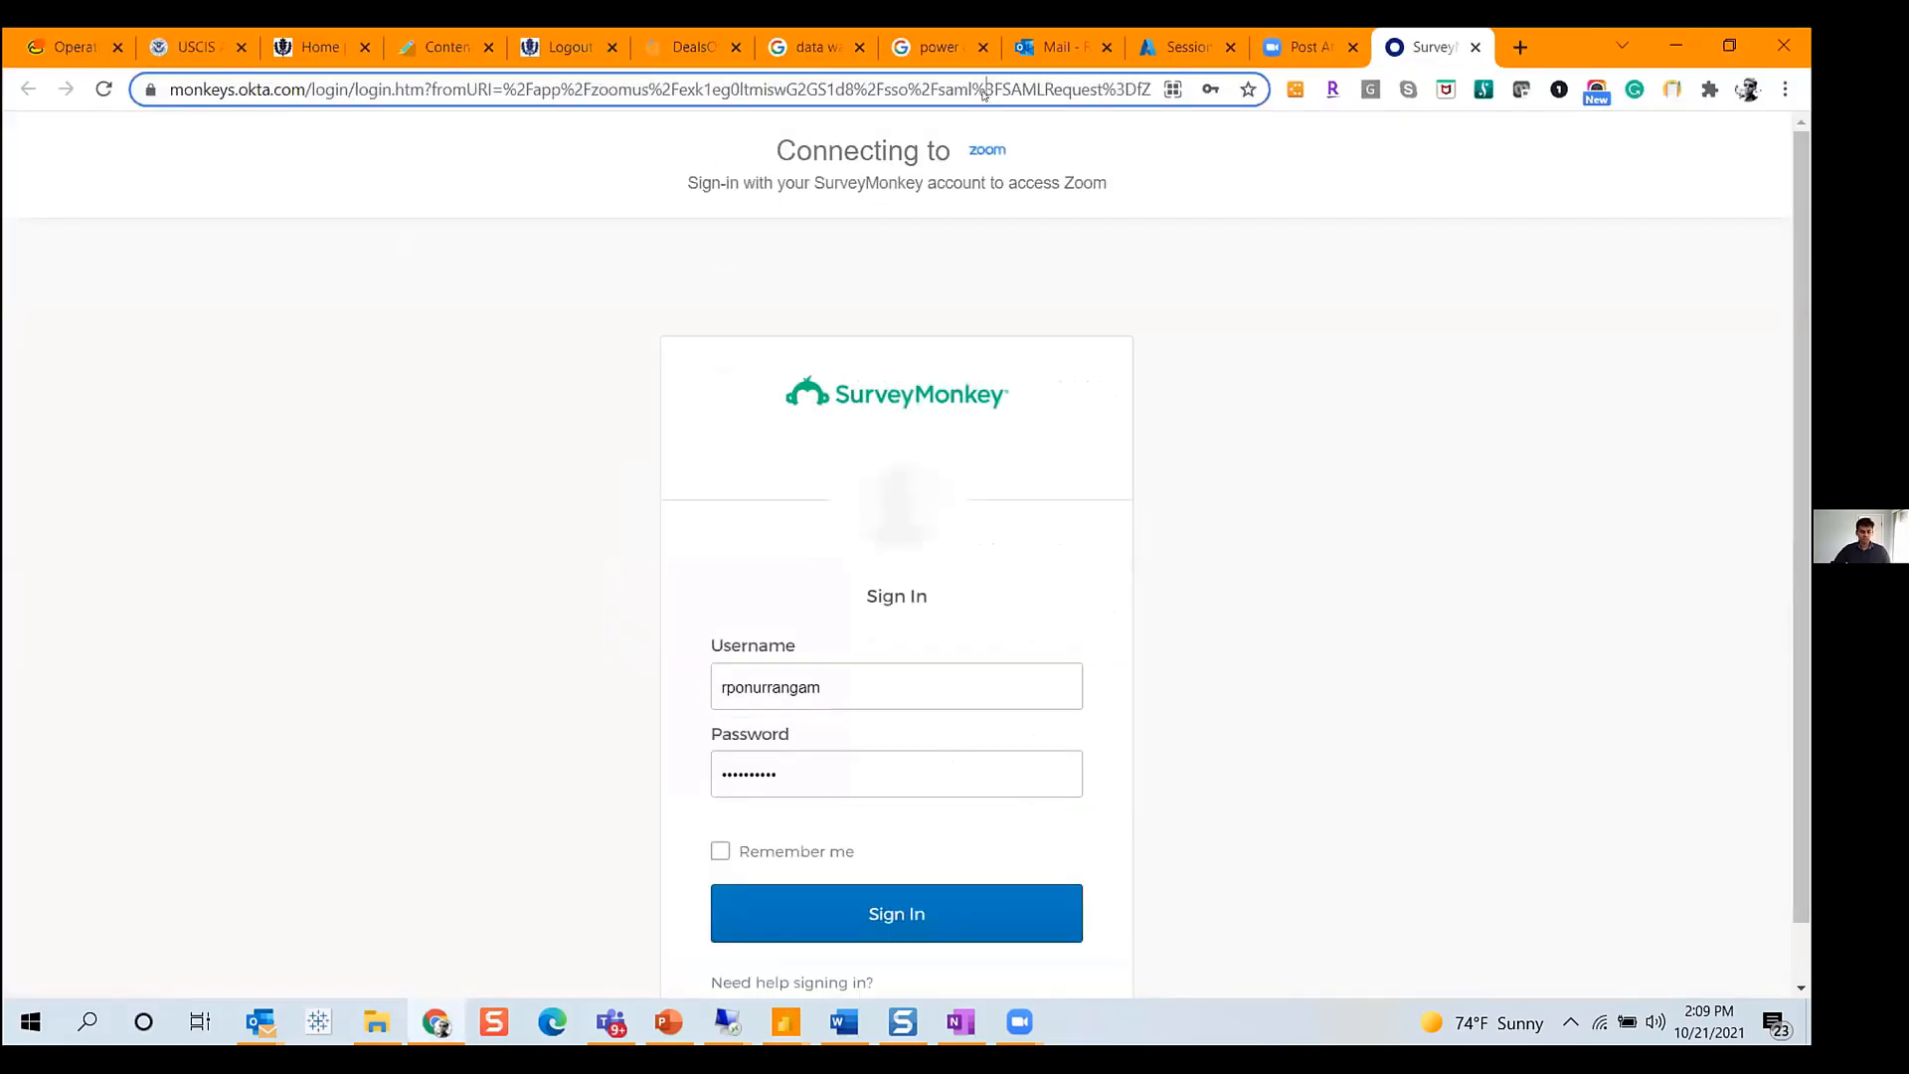
pyautogui.hotkey('ctrl', 'a')
pyautogui.write('powerbi.microsoft.com')
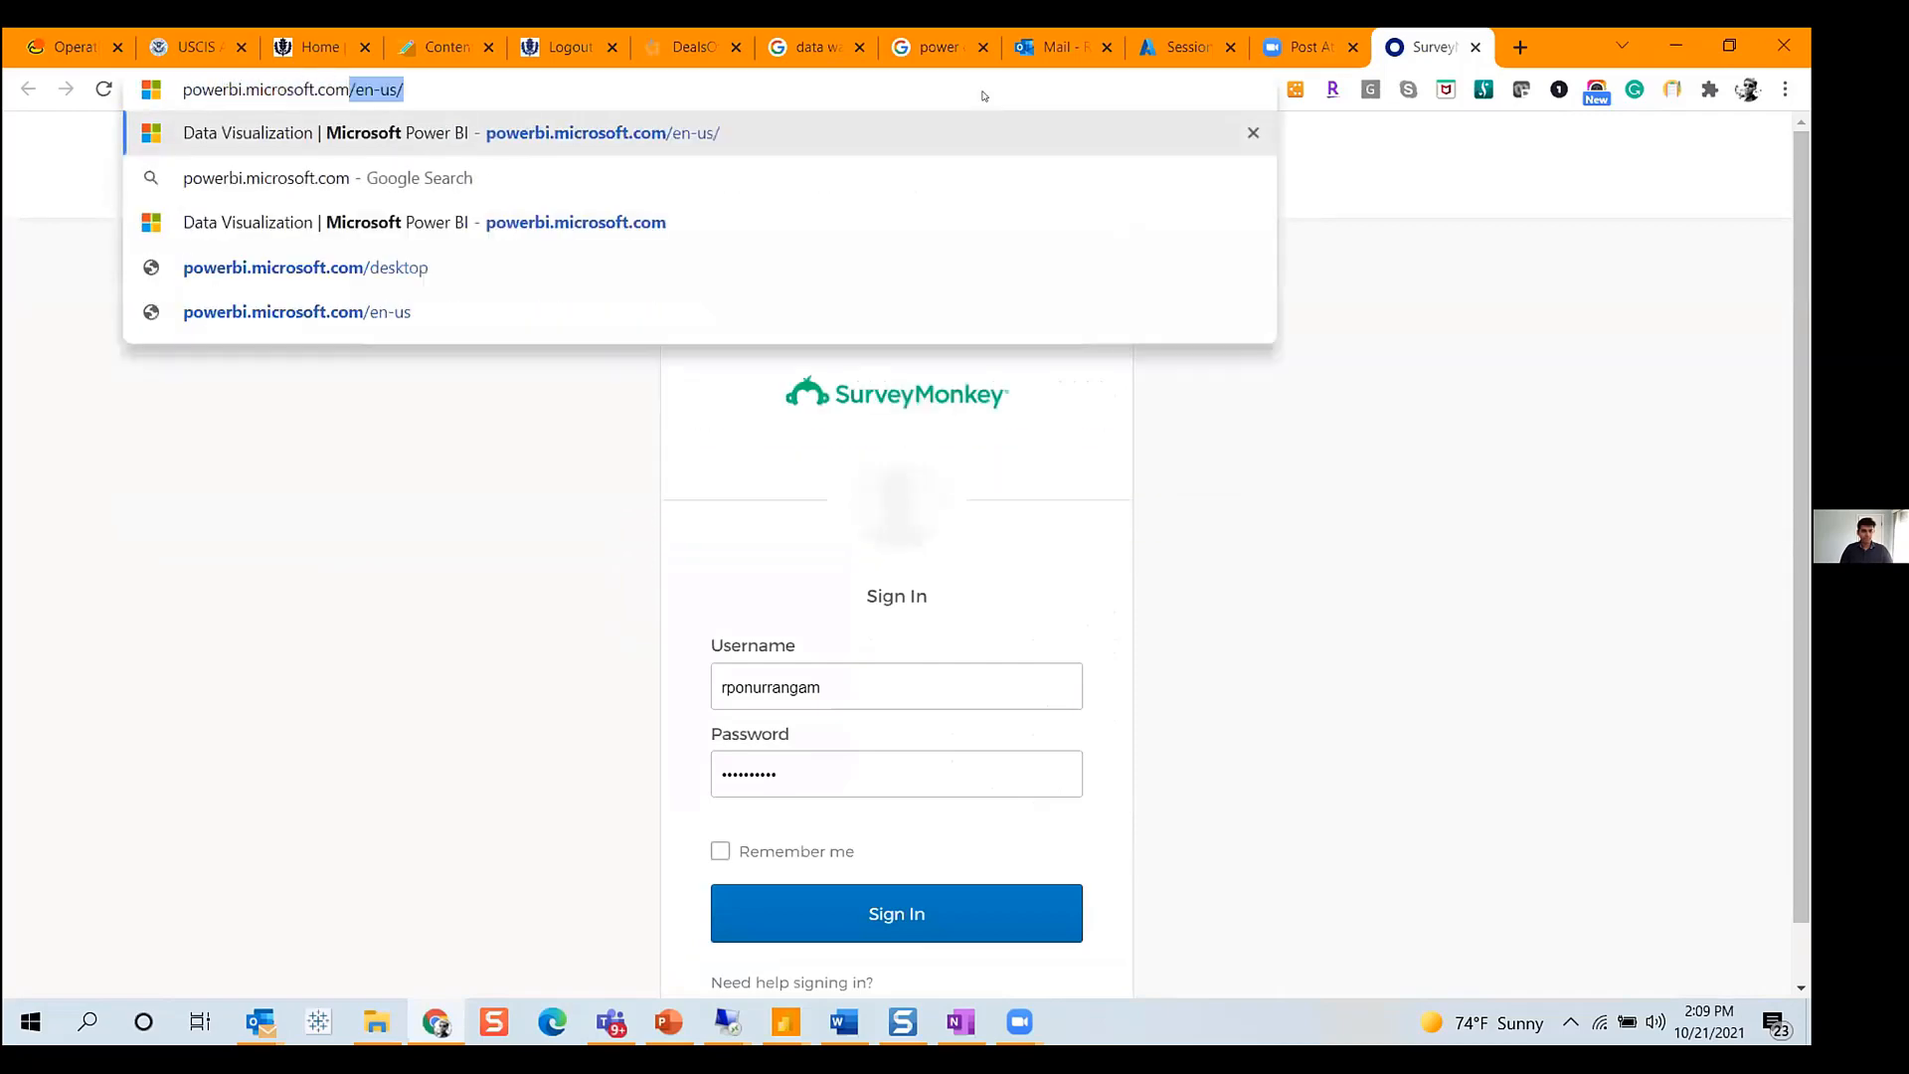
pyautogui.press('Return')
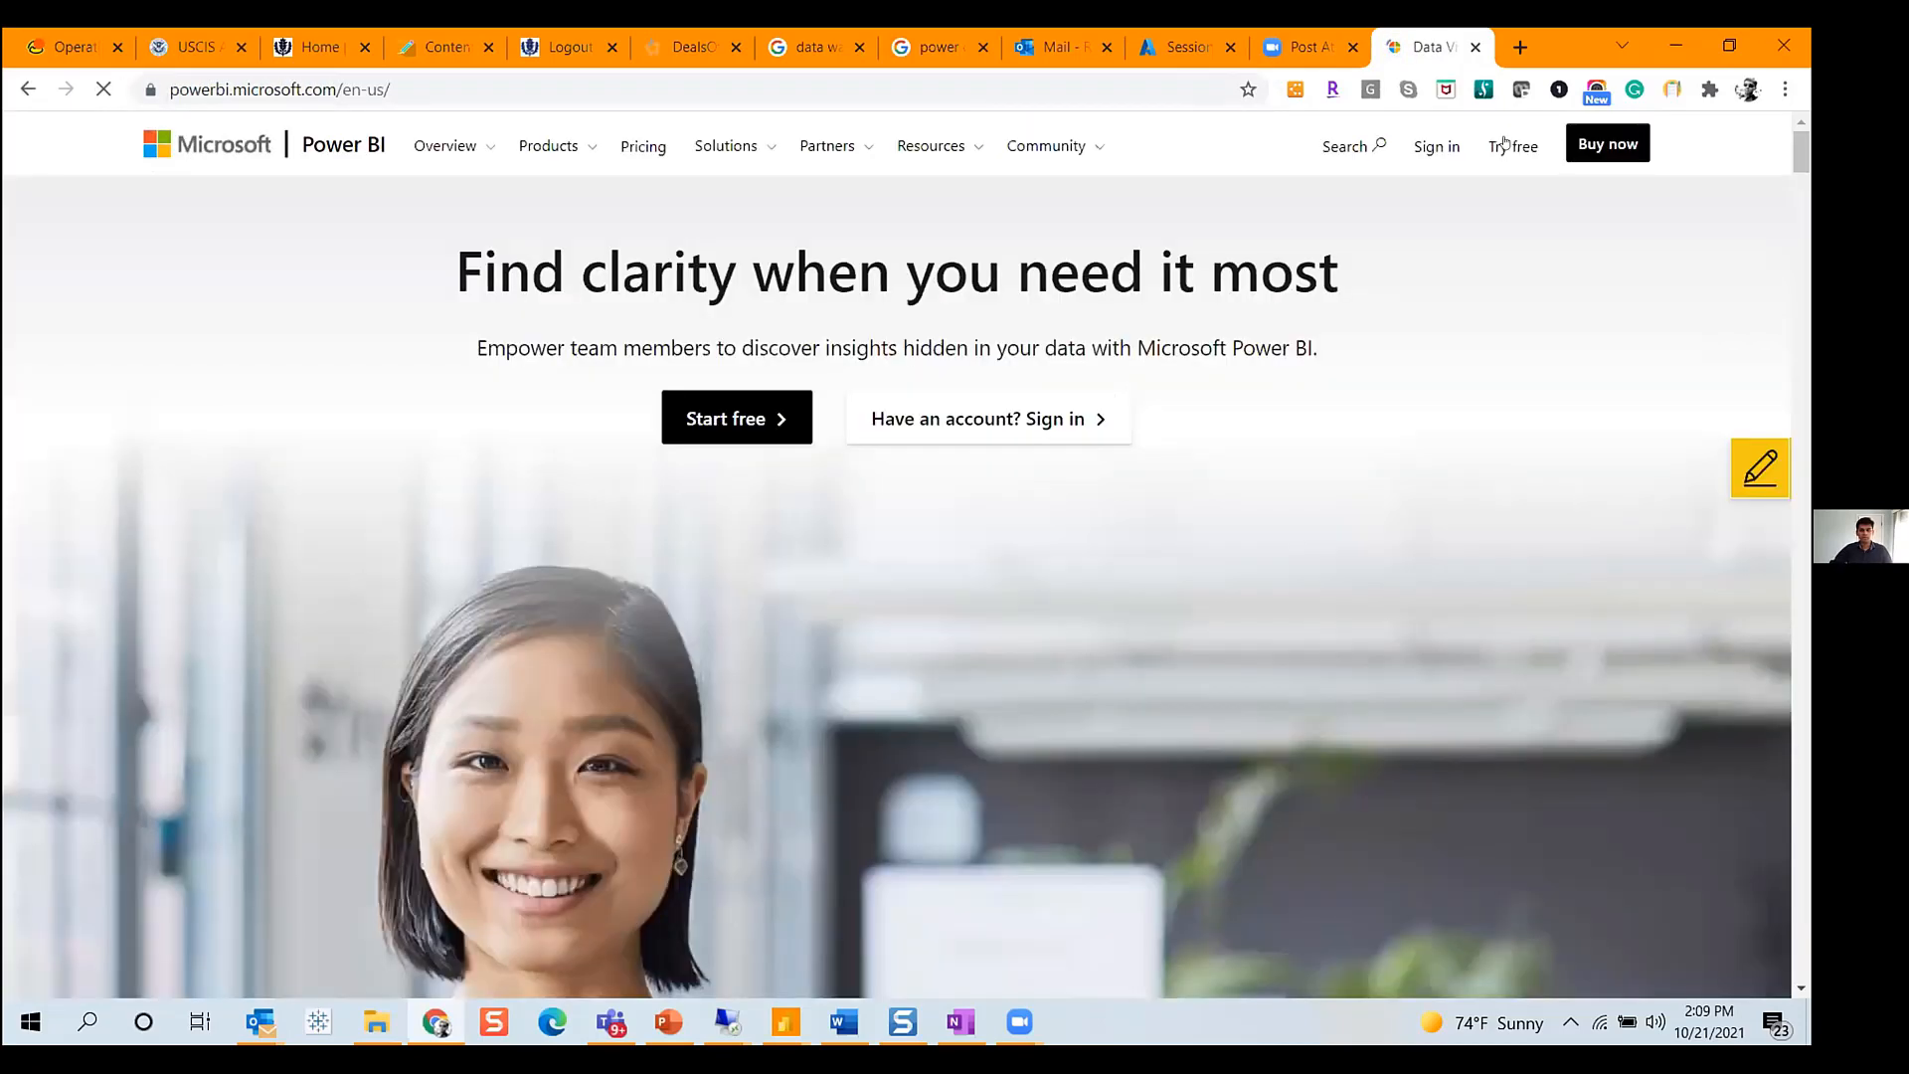
# - Sign in, open the InfoBurst workspace's datasets and dataflows, and sort them by Refreshed date
pyautogui.click(1436, 141)
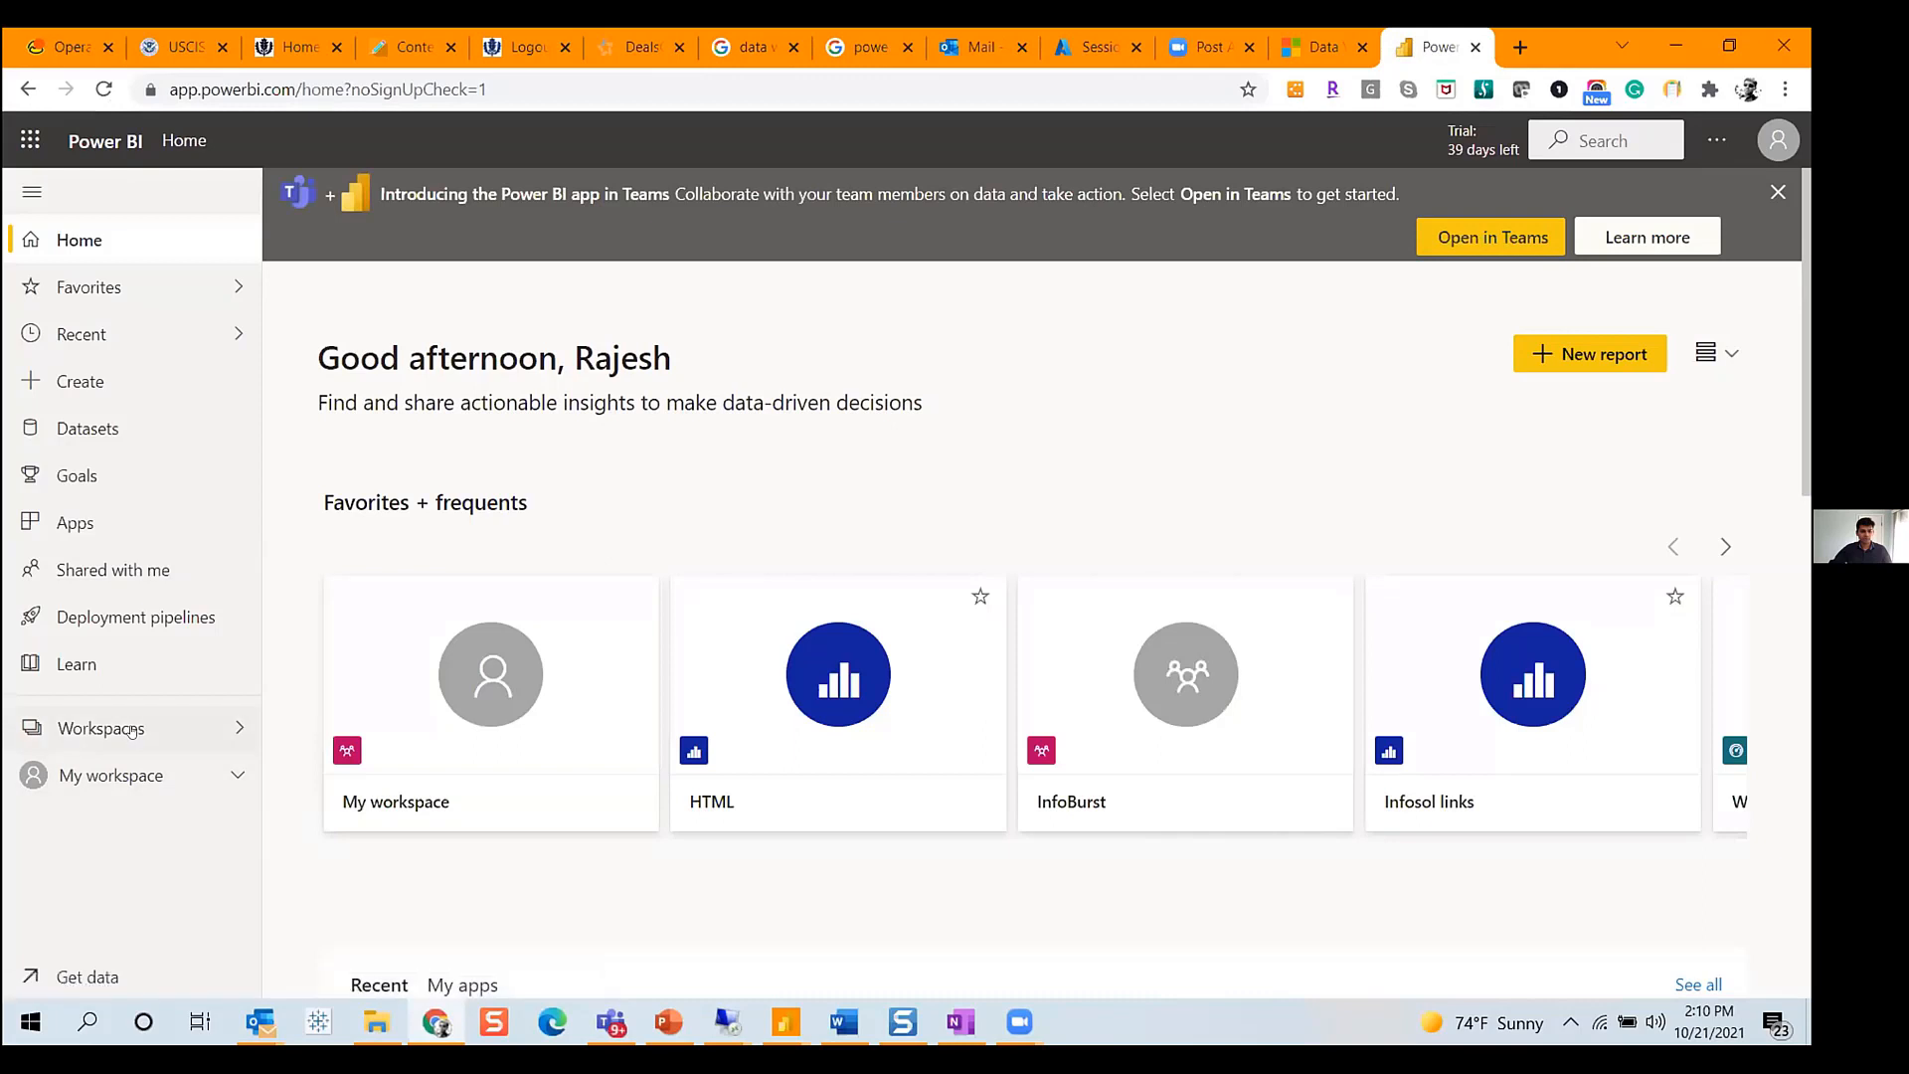
pyautogui.click(133, 731)
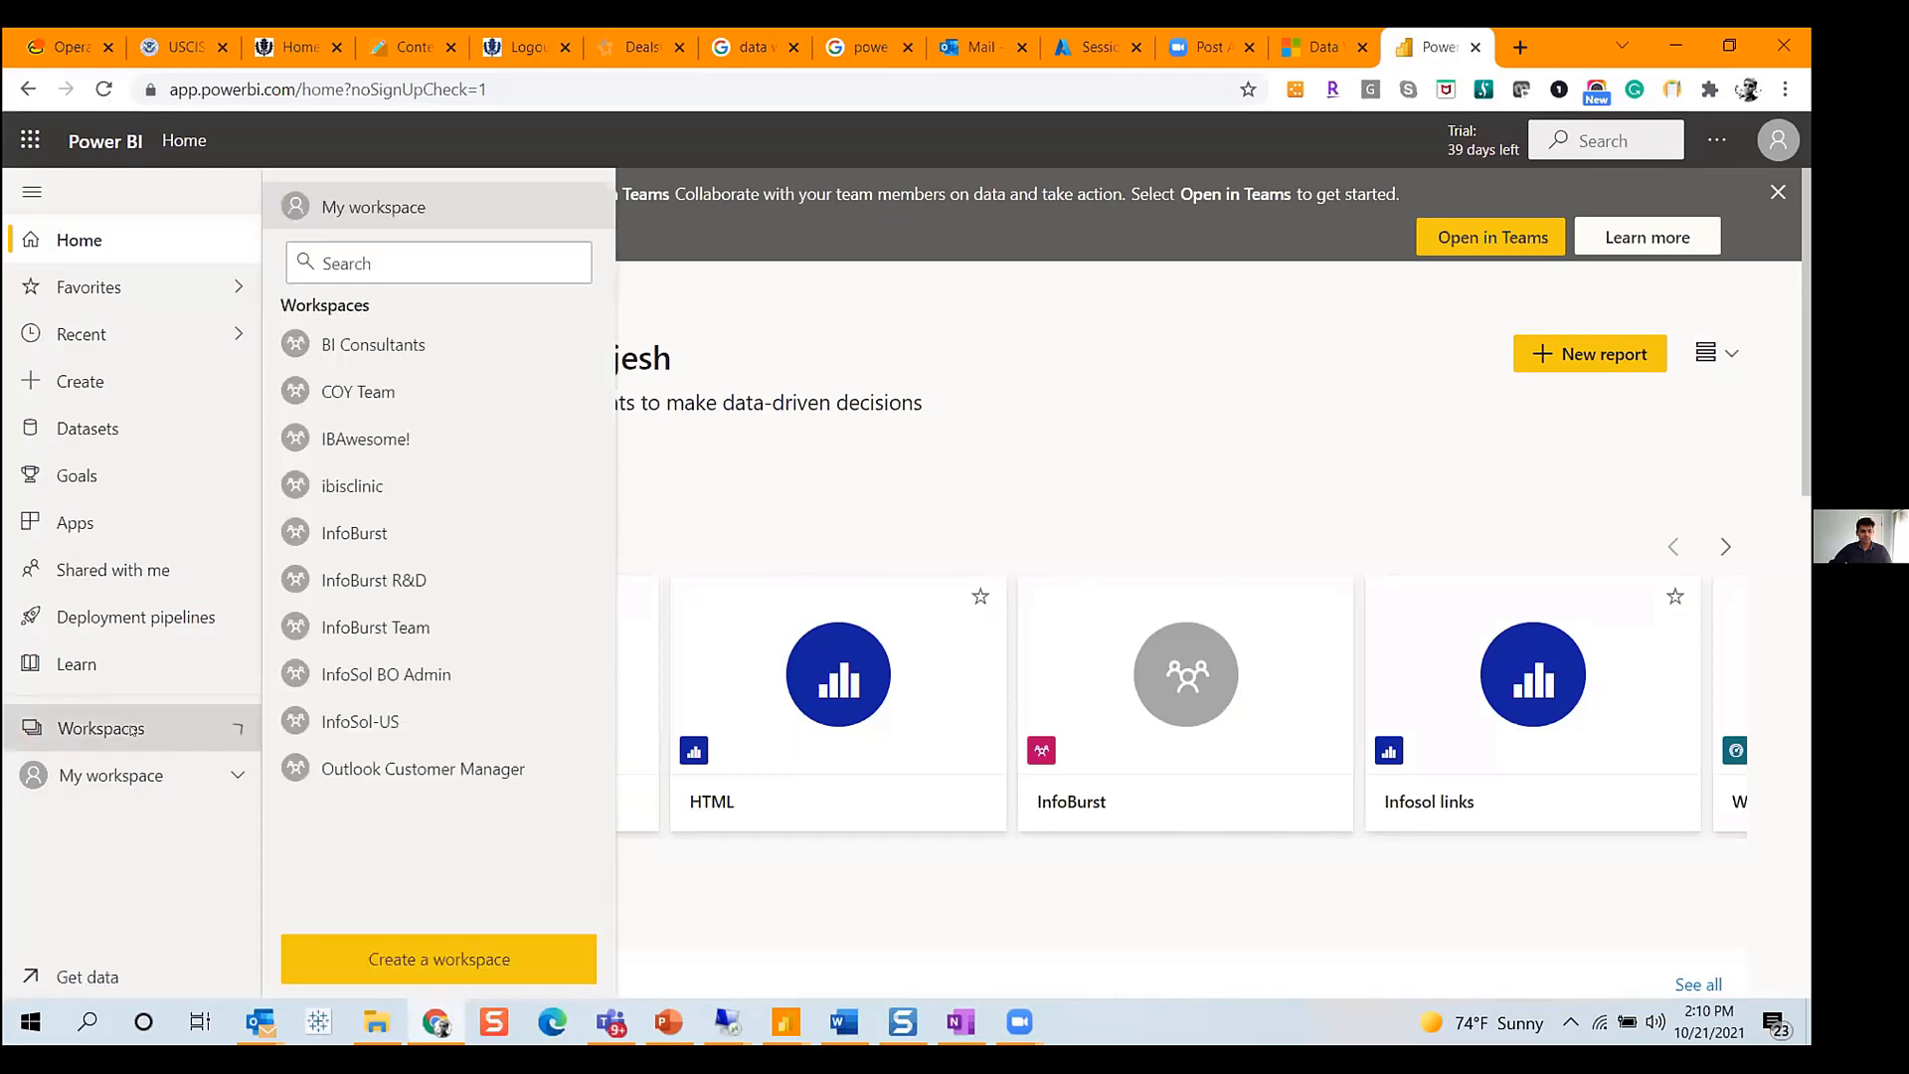
pyautogui.click(372, 534)
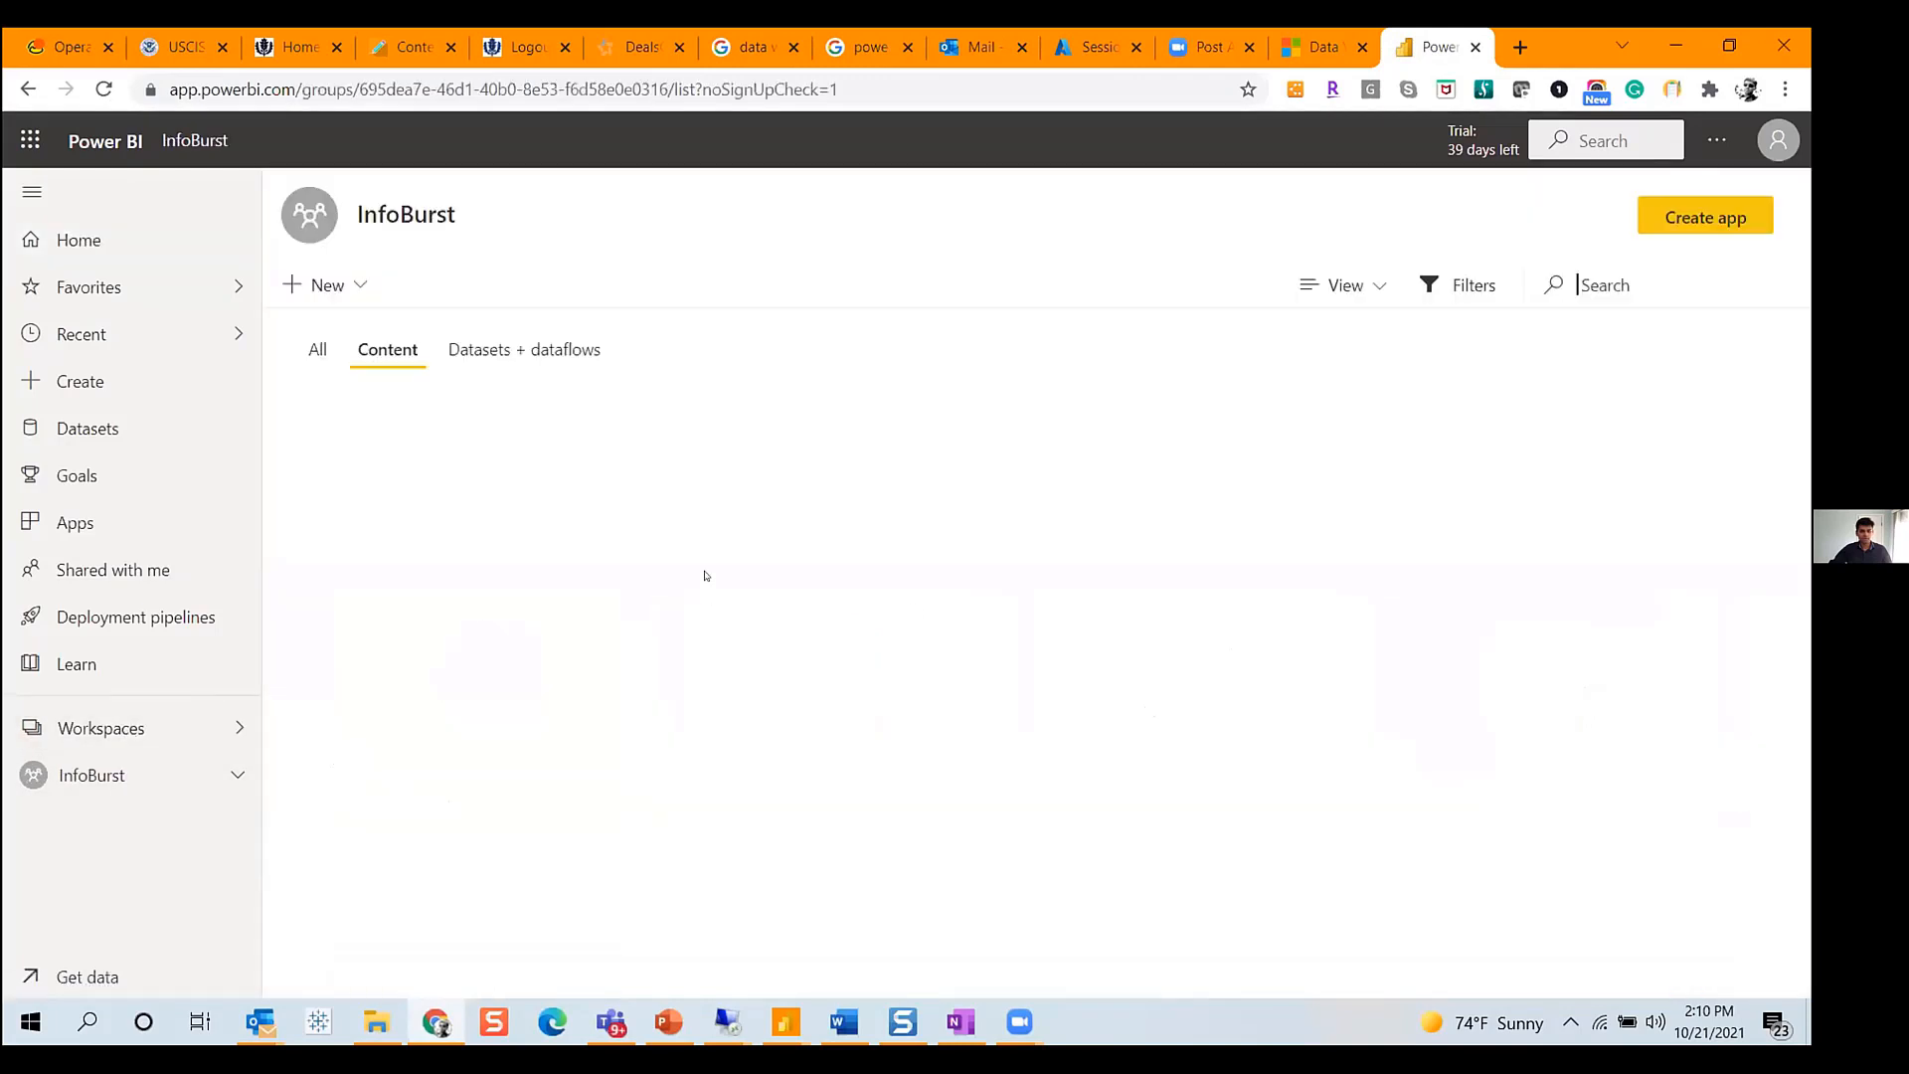
pyautogui.click(478, 350)
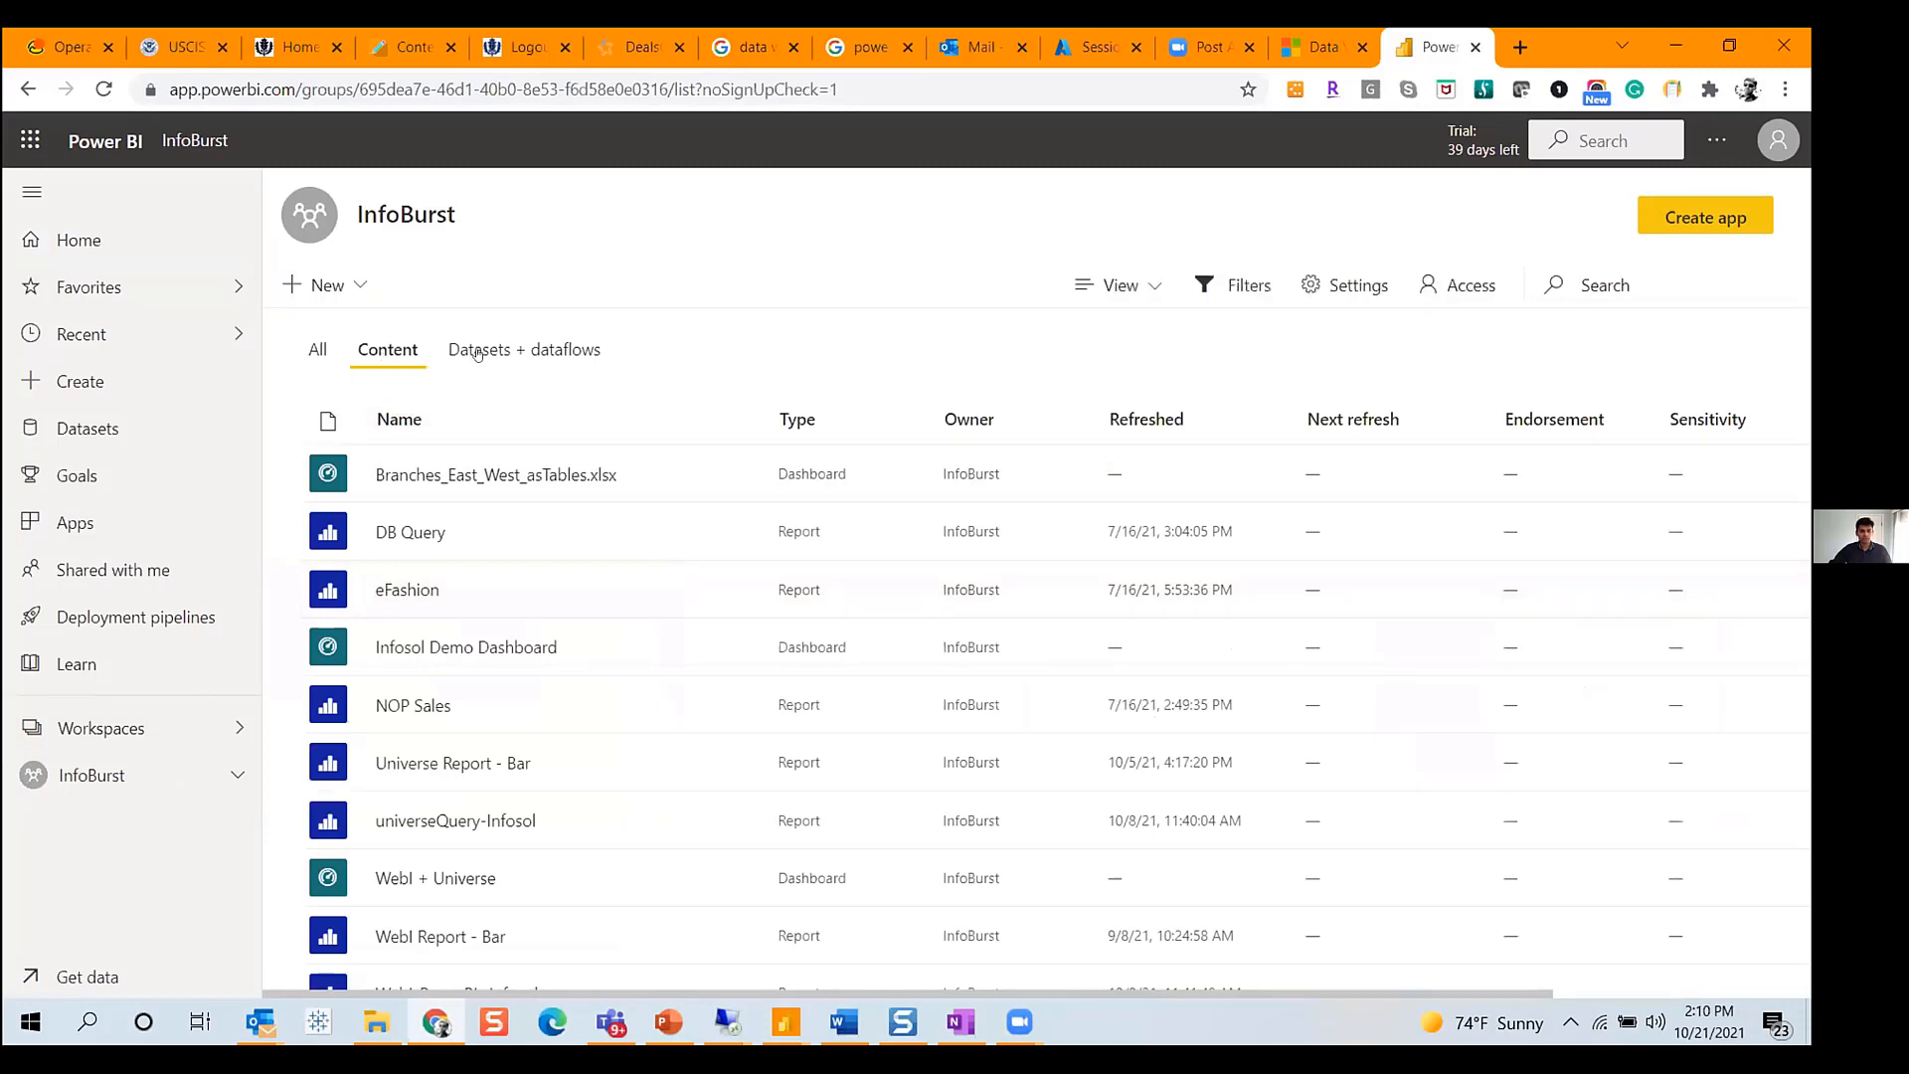
pyautogui.click(1144, 420)
pyautogui.click(1143, 420)
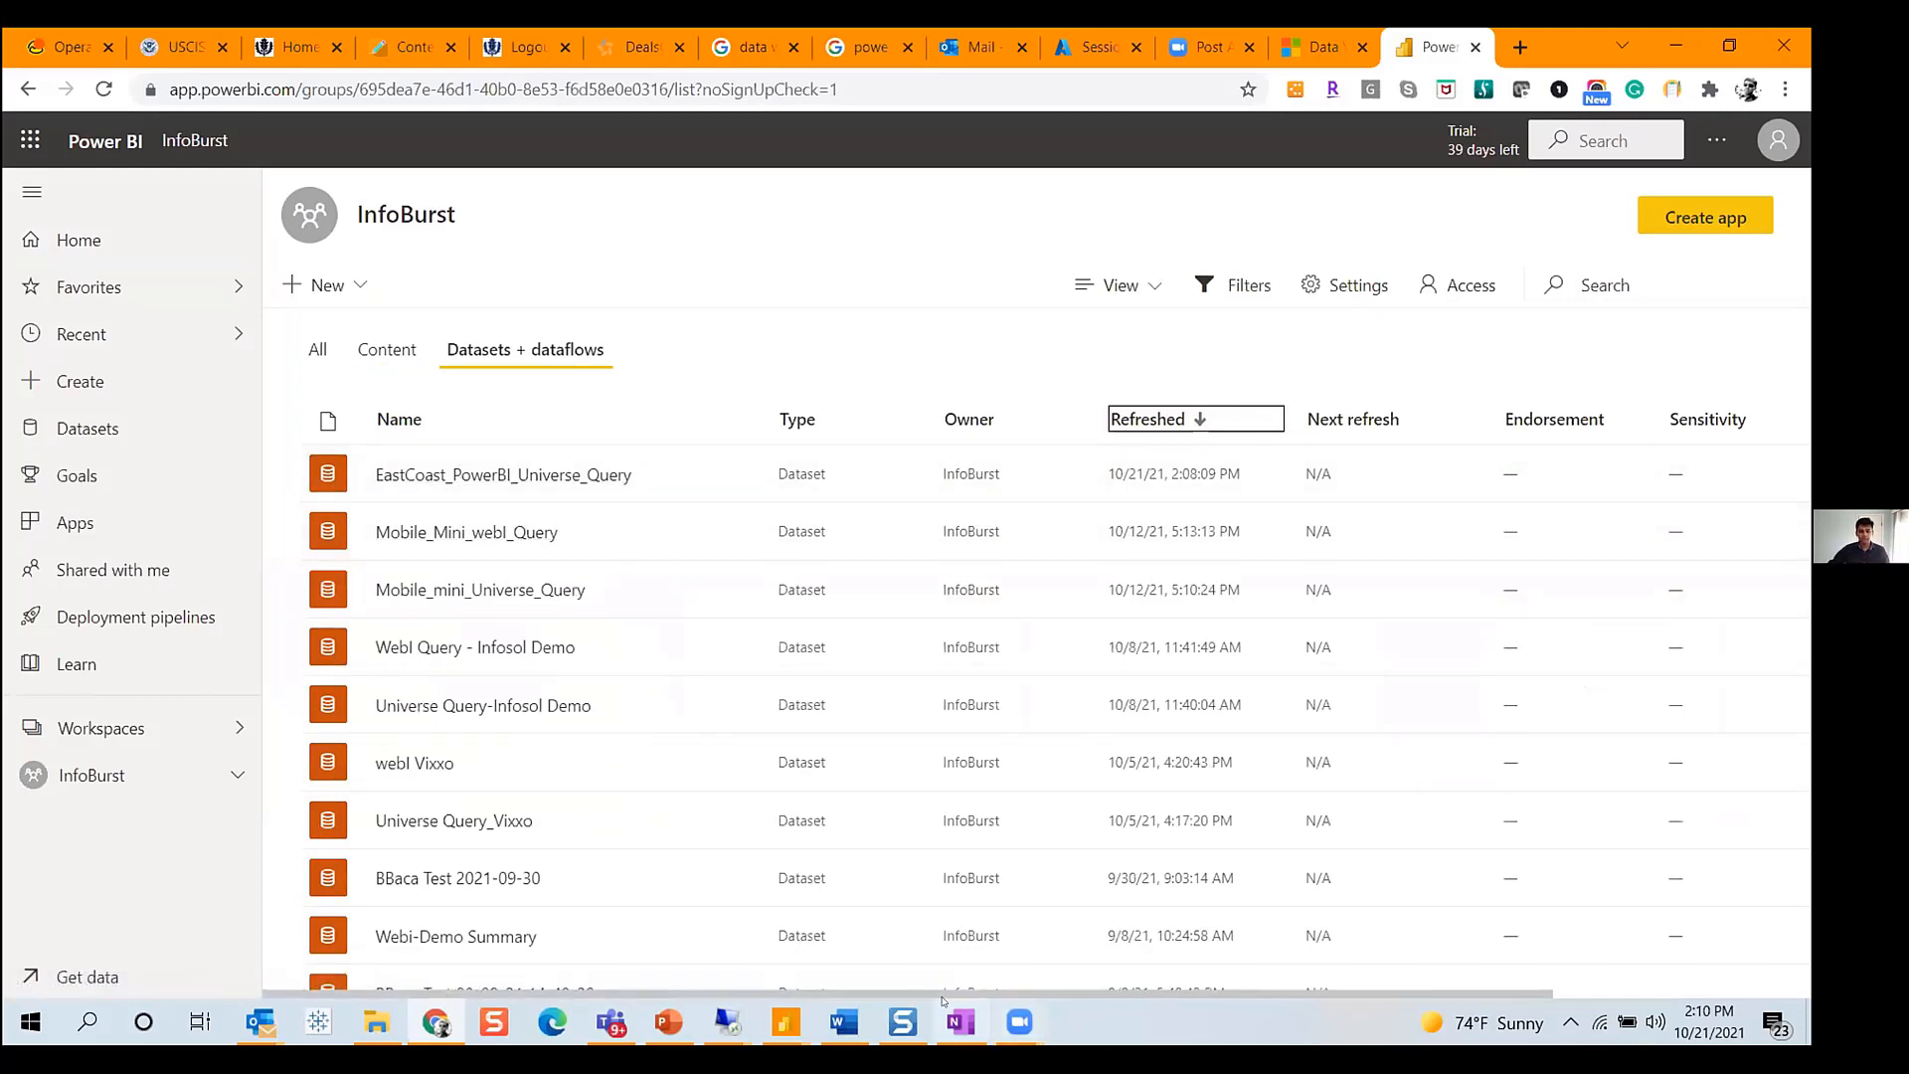
# - Open a new tab and go to the BI launch pad at demo.infosol.com
pyautogui.click(715, 1027)
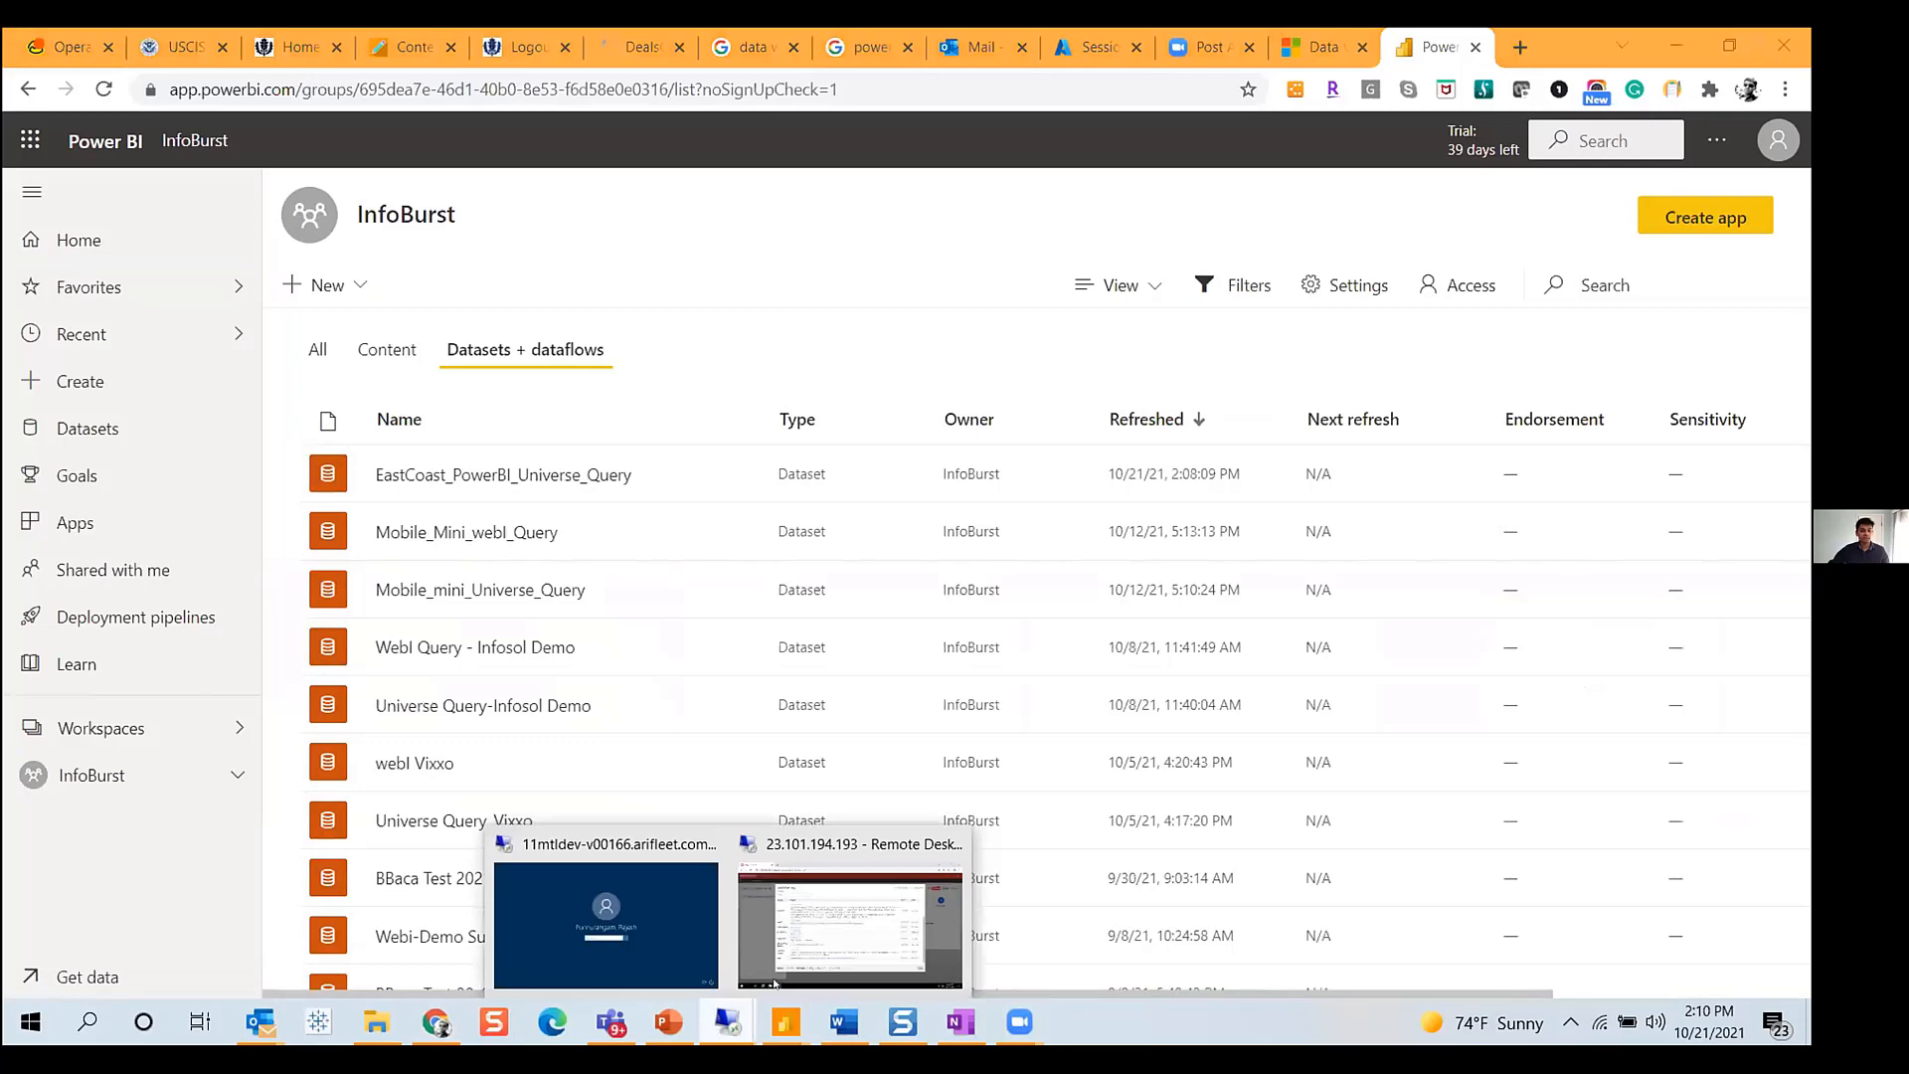
pyautogui.click(1518, 48)
pyautogui.write('dealsofamerica.com')
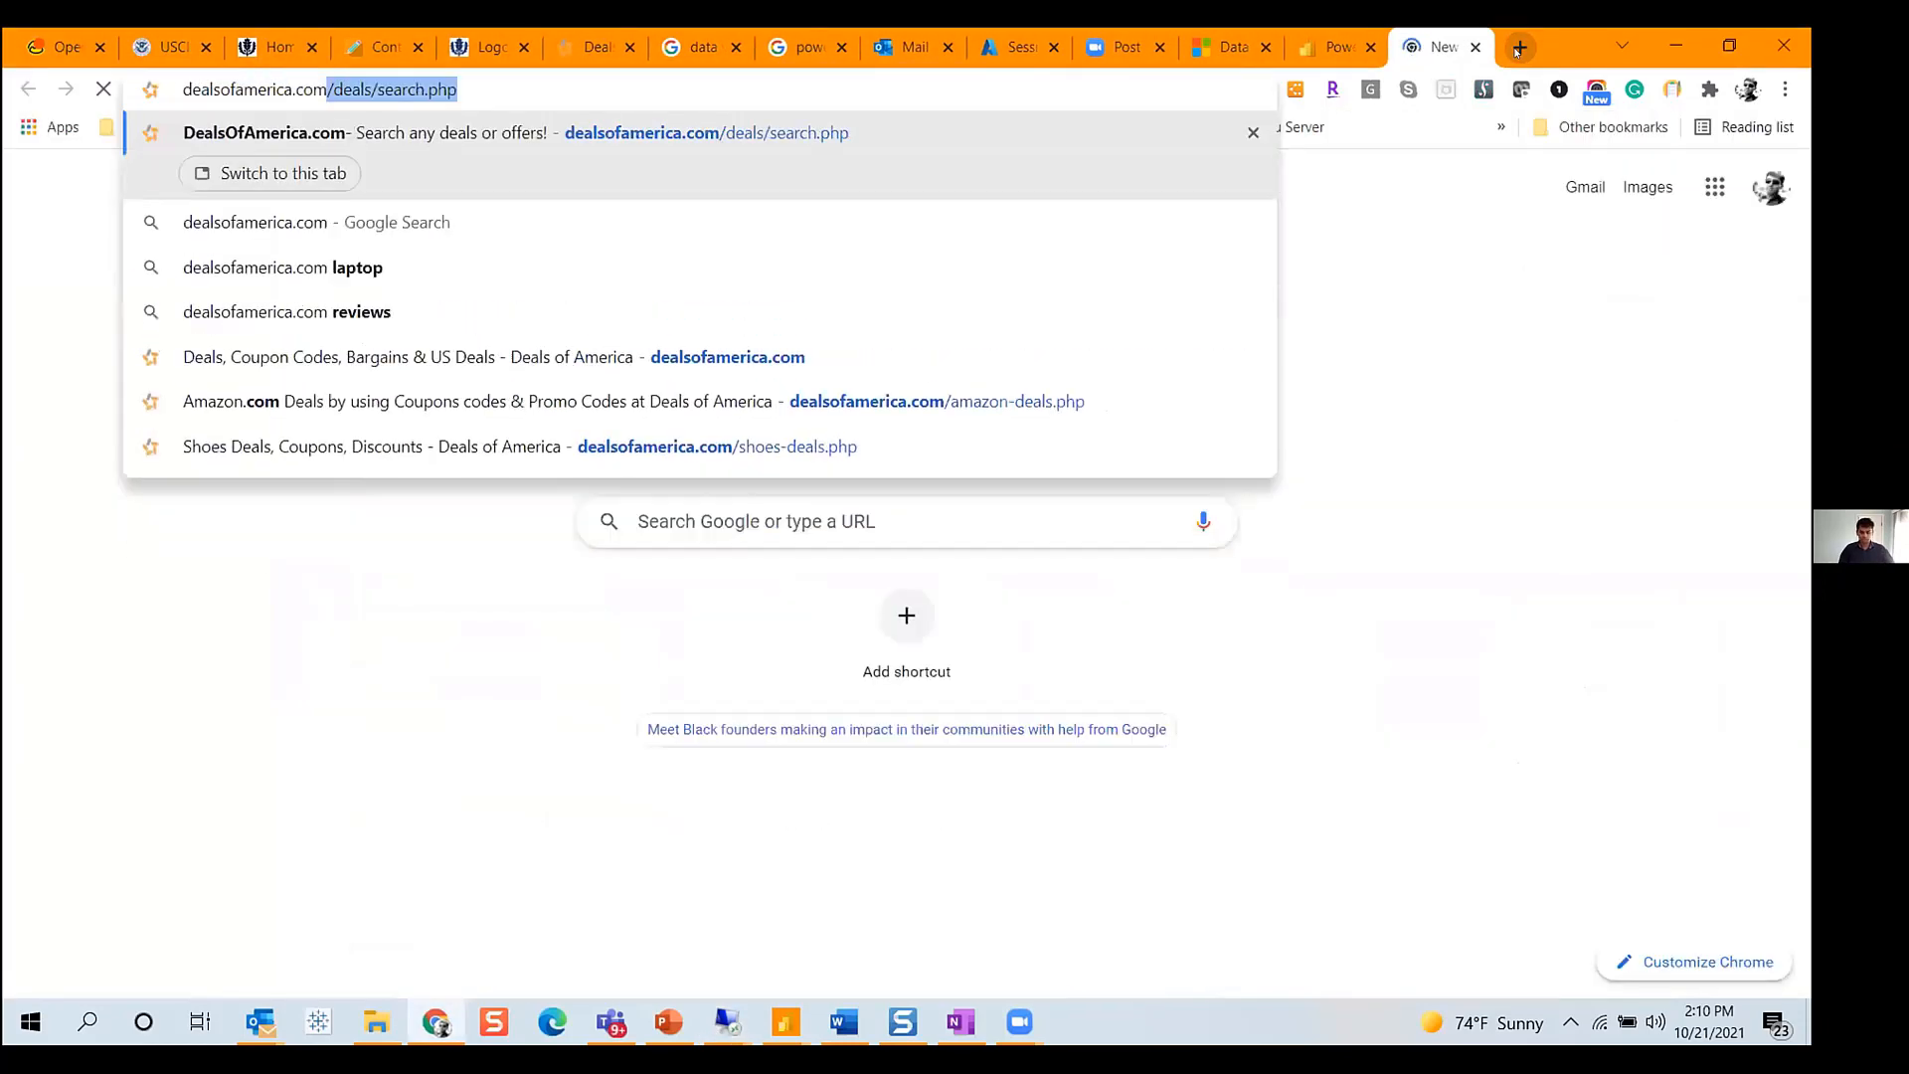
pyautogui.press('Escape')
pyautogui.write('demo.infosol.com:8080/BOE/BI')
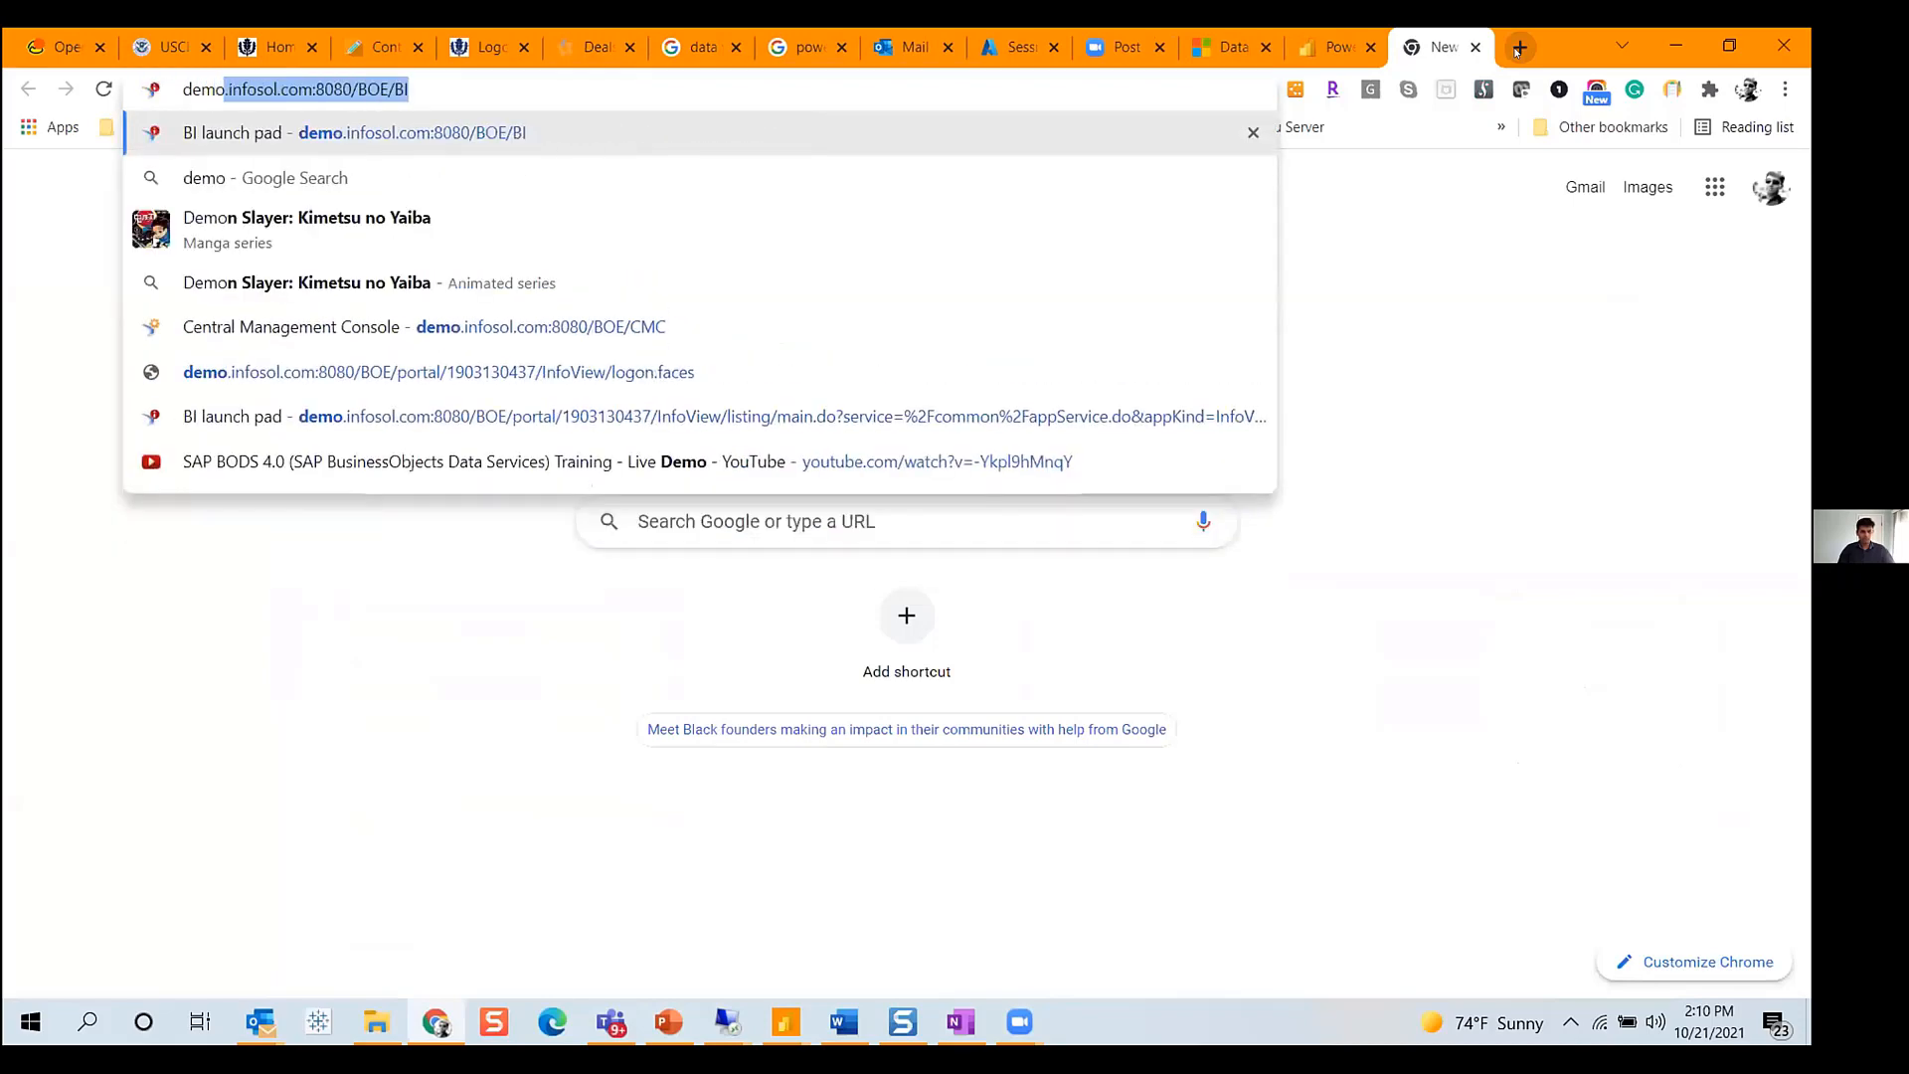
pyautogui.press('Return')
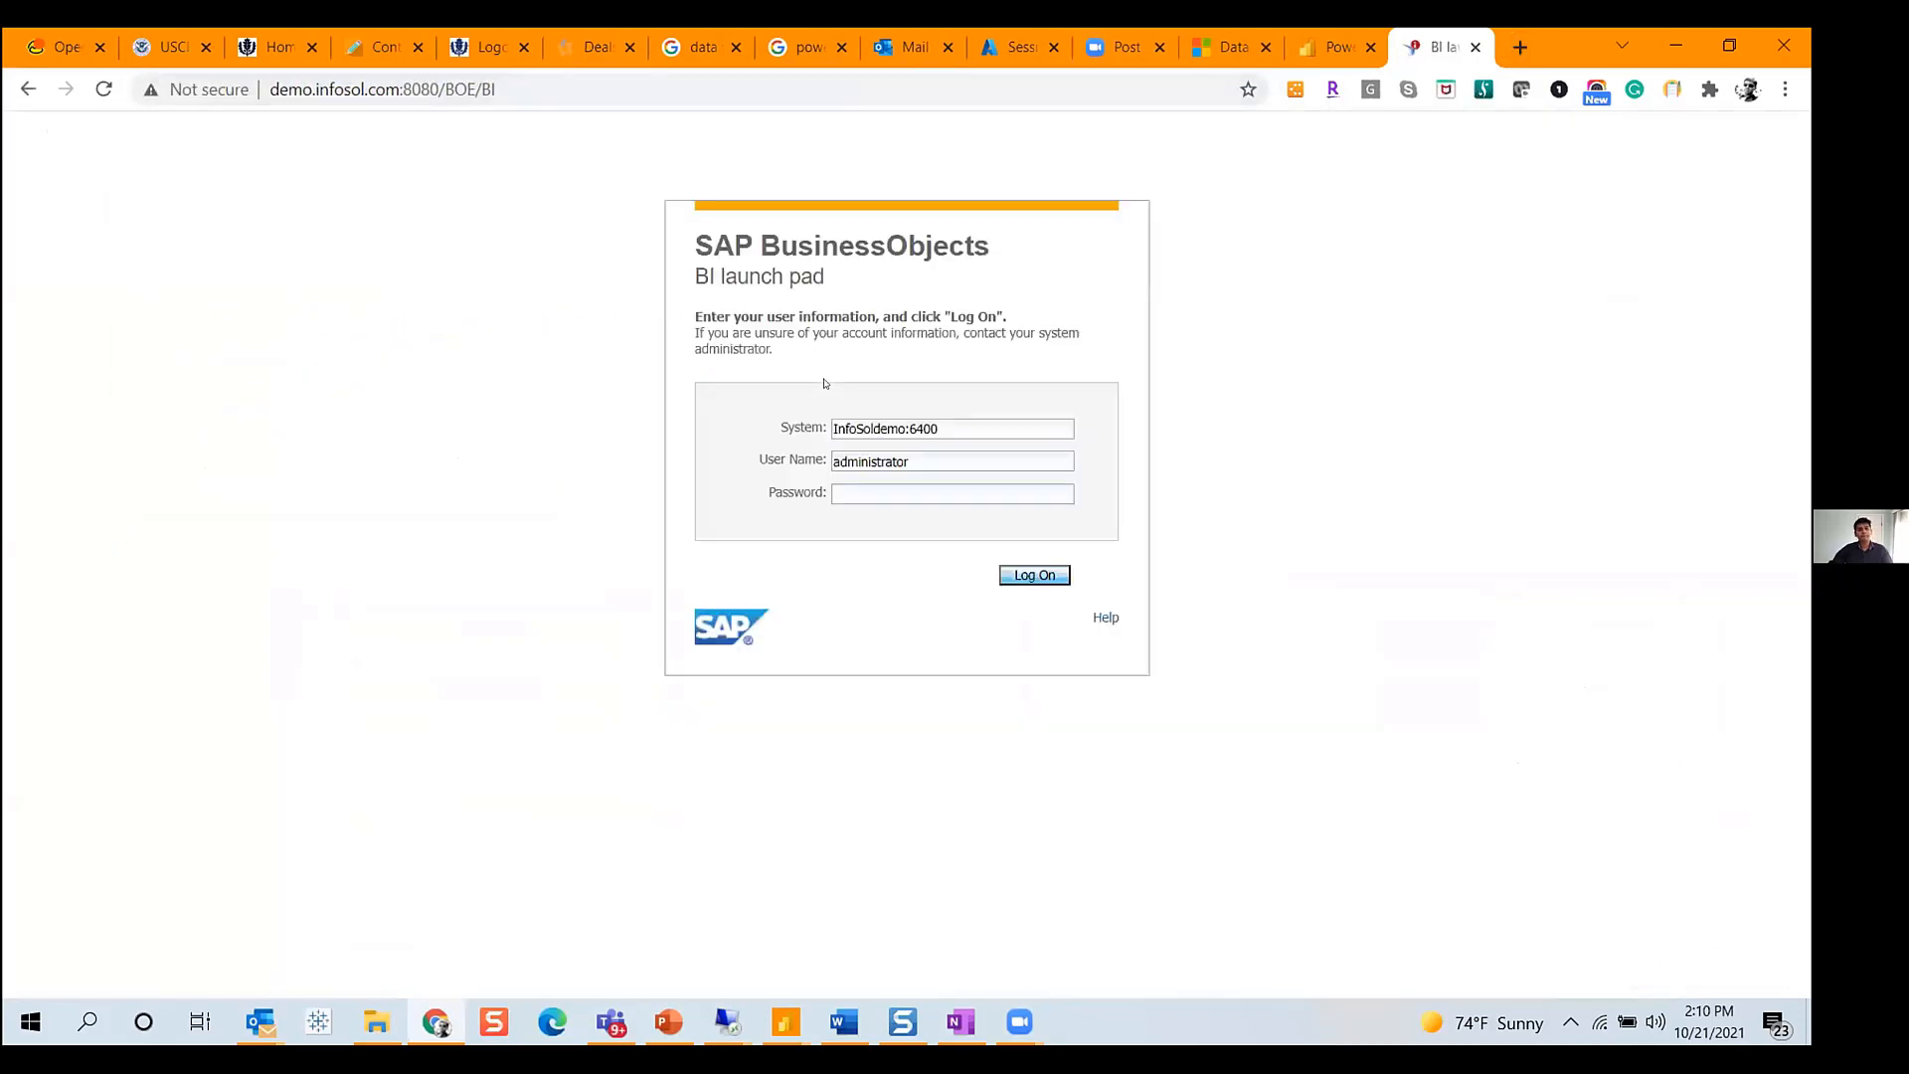
# - Enter the administrator password and log on to the BI launch pad
pyautogui.click(843, 487)
pyautogui.write('•••')
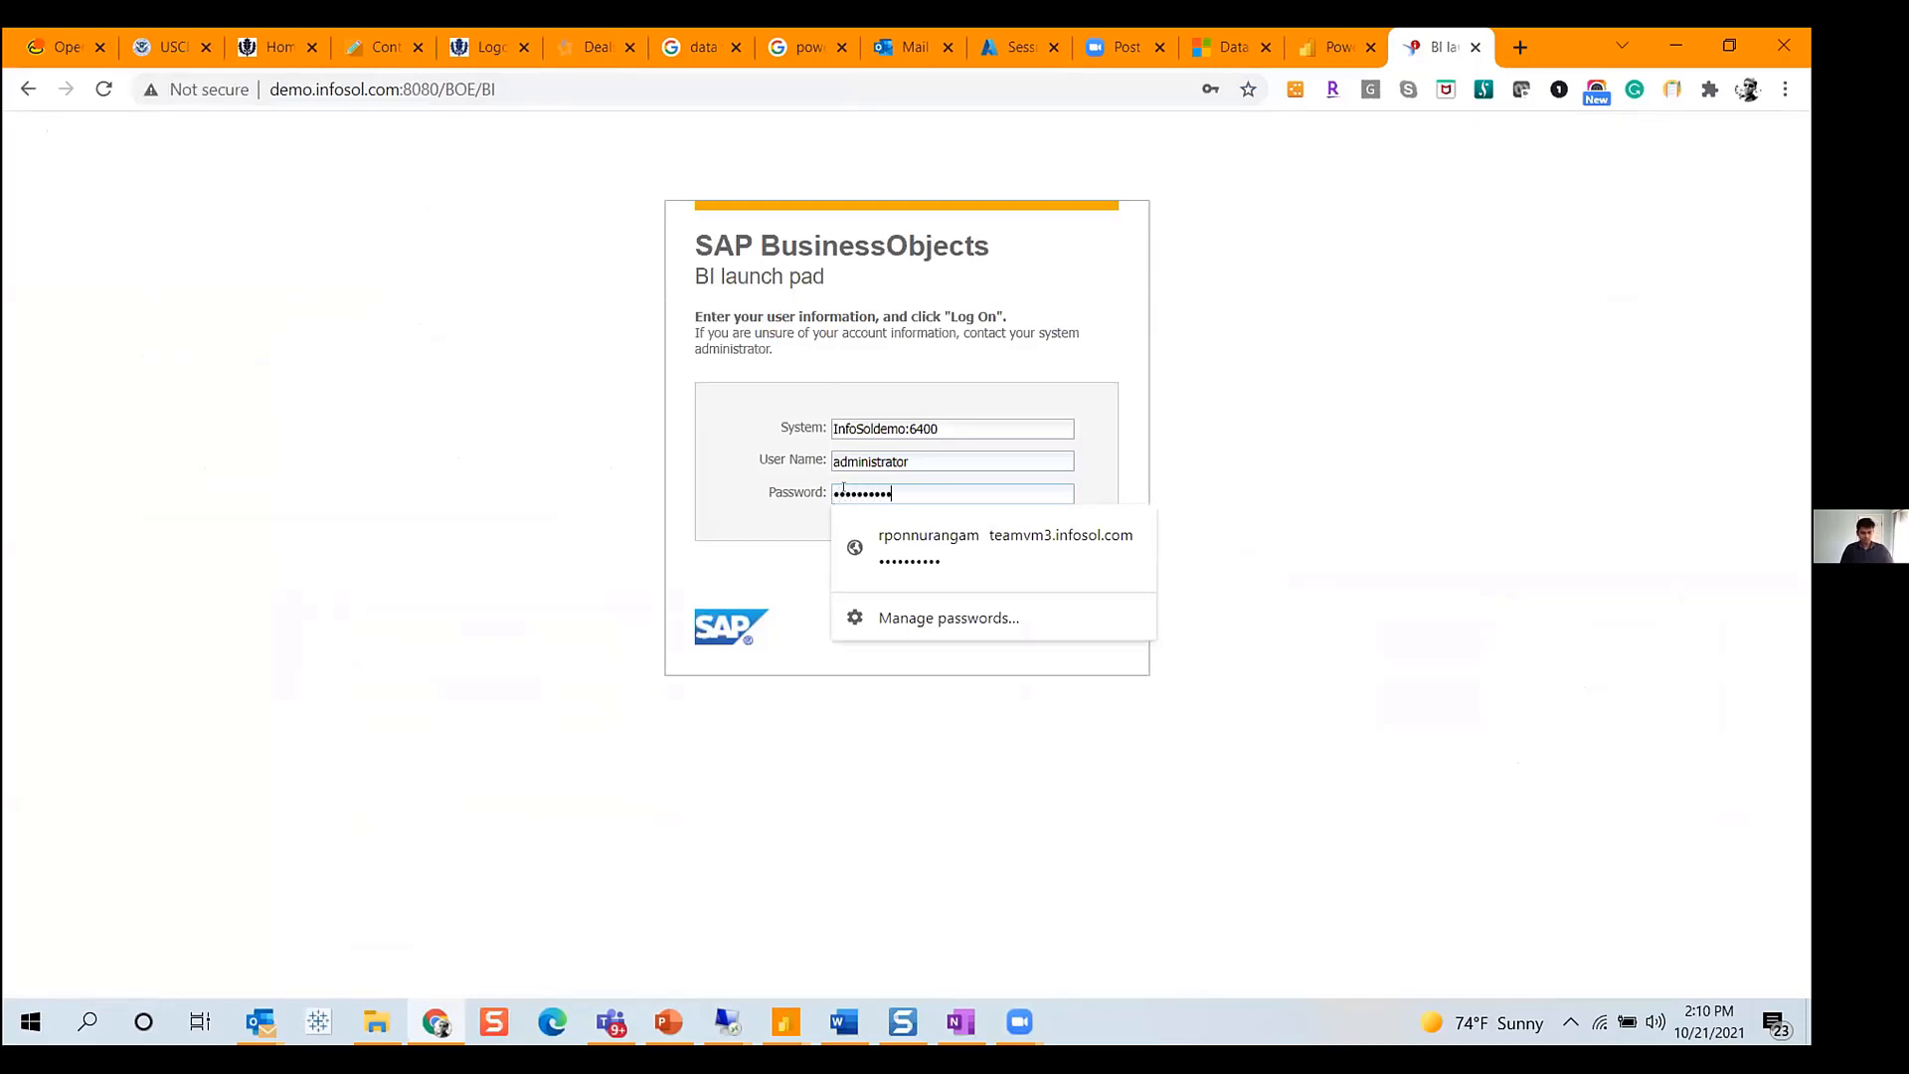
pyautogui.write('•')
pyautogui.press('Return')
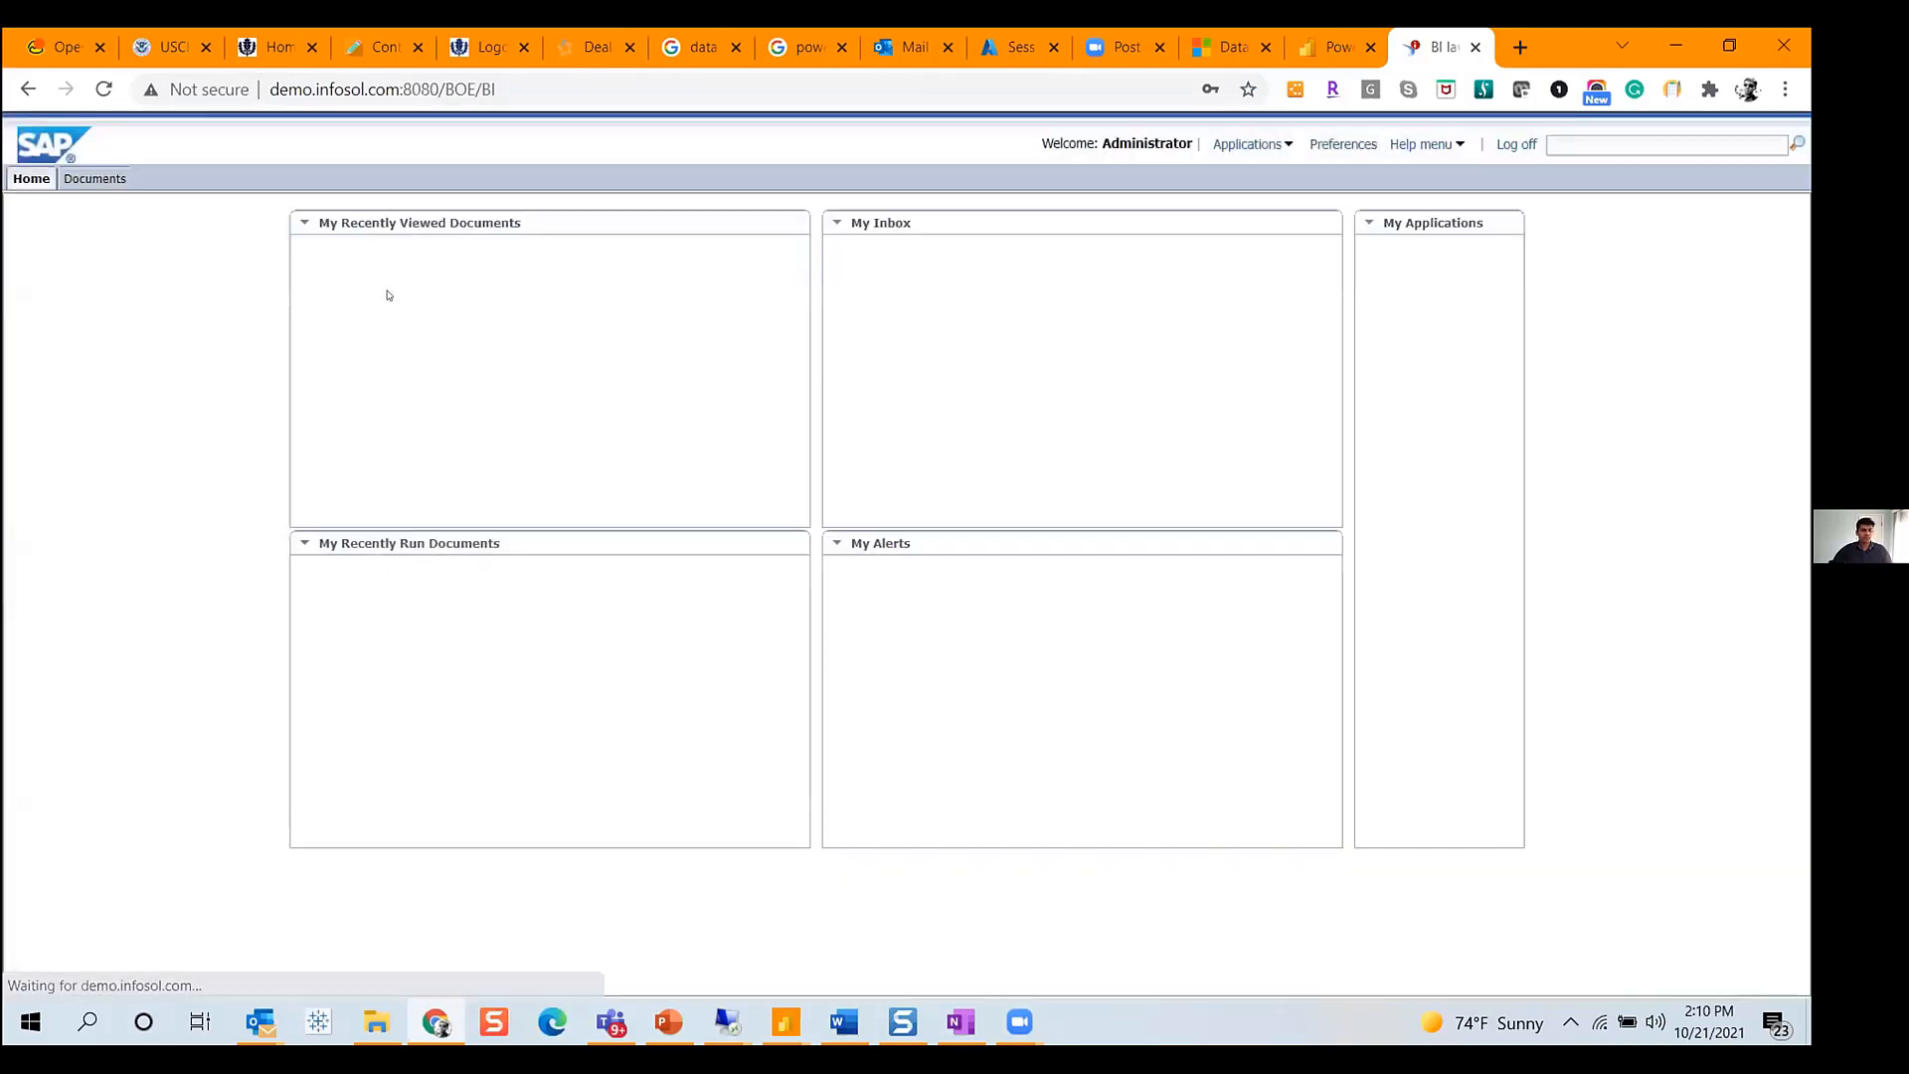
# - Open the recently viewed Demo Summary and Details document and view its summary and details tabs
pyautogui.click(417, 261)
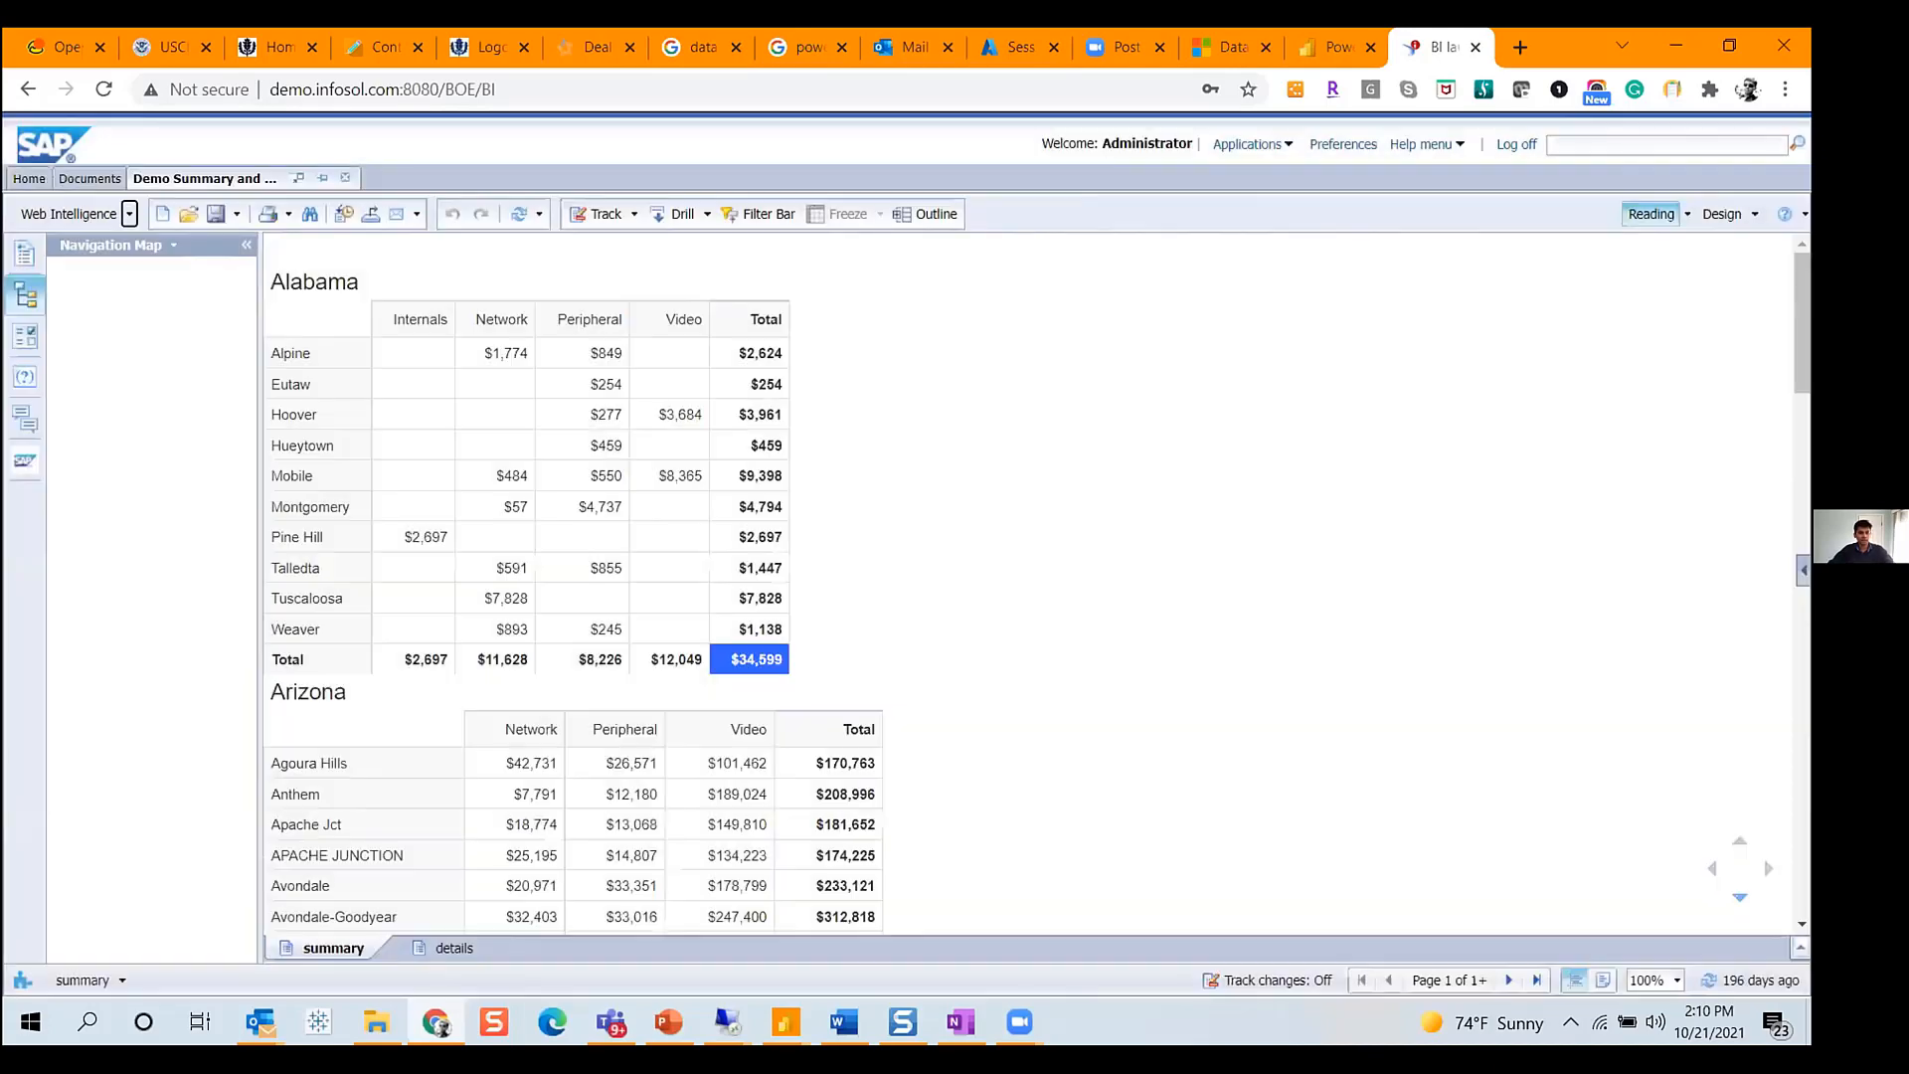
pyautogui.click(453, 947)
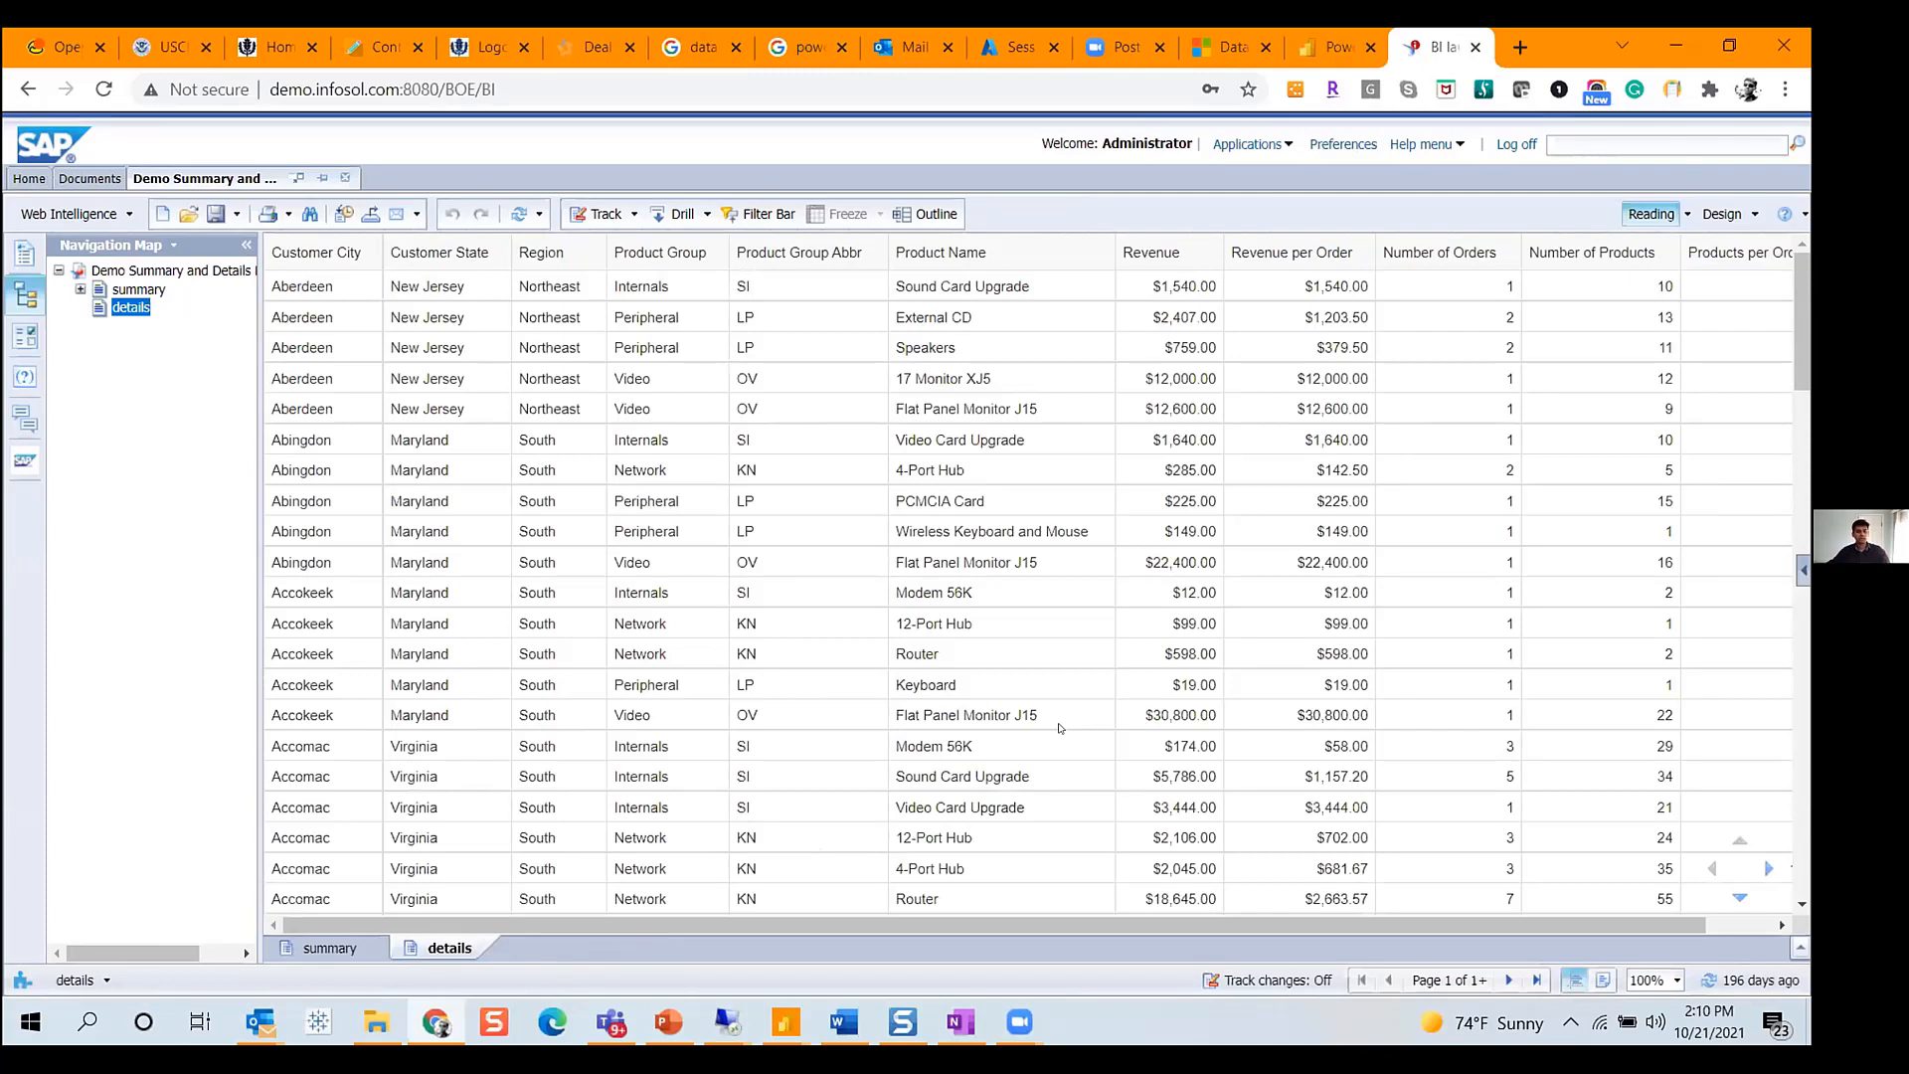
# - Switch to the remote desktop session with InfoBurst and close the workflow log
pyautogui.click(726, 1021)
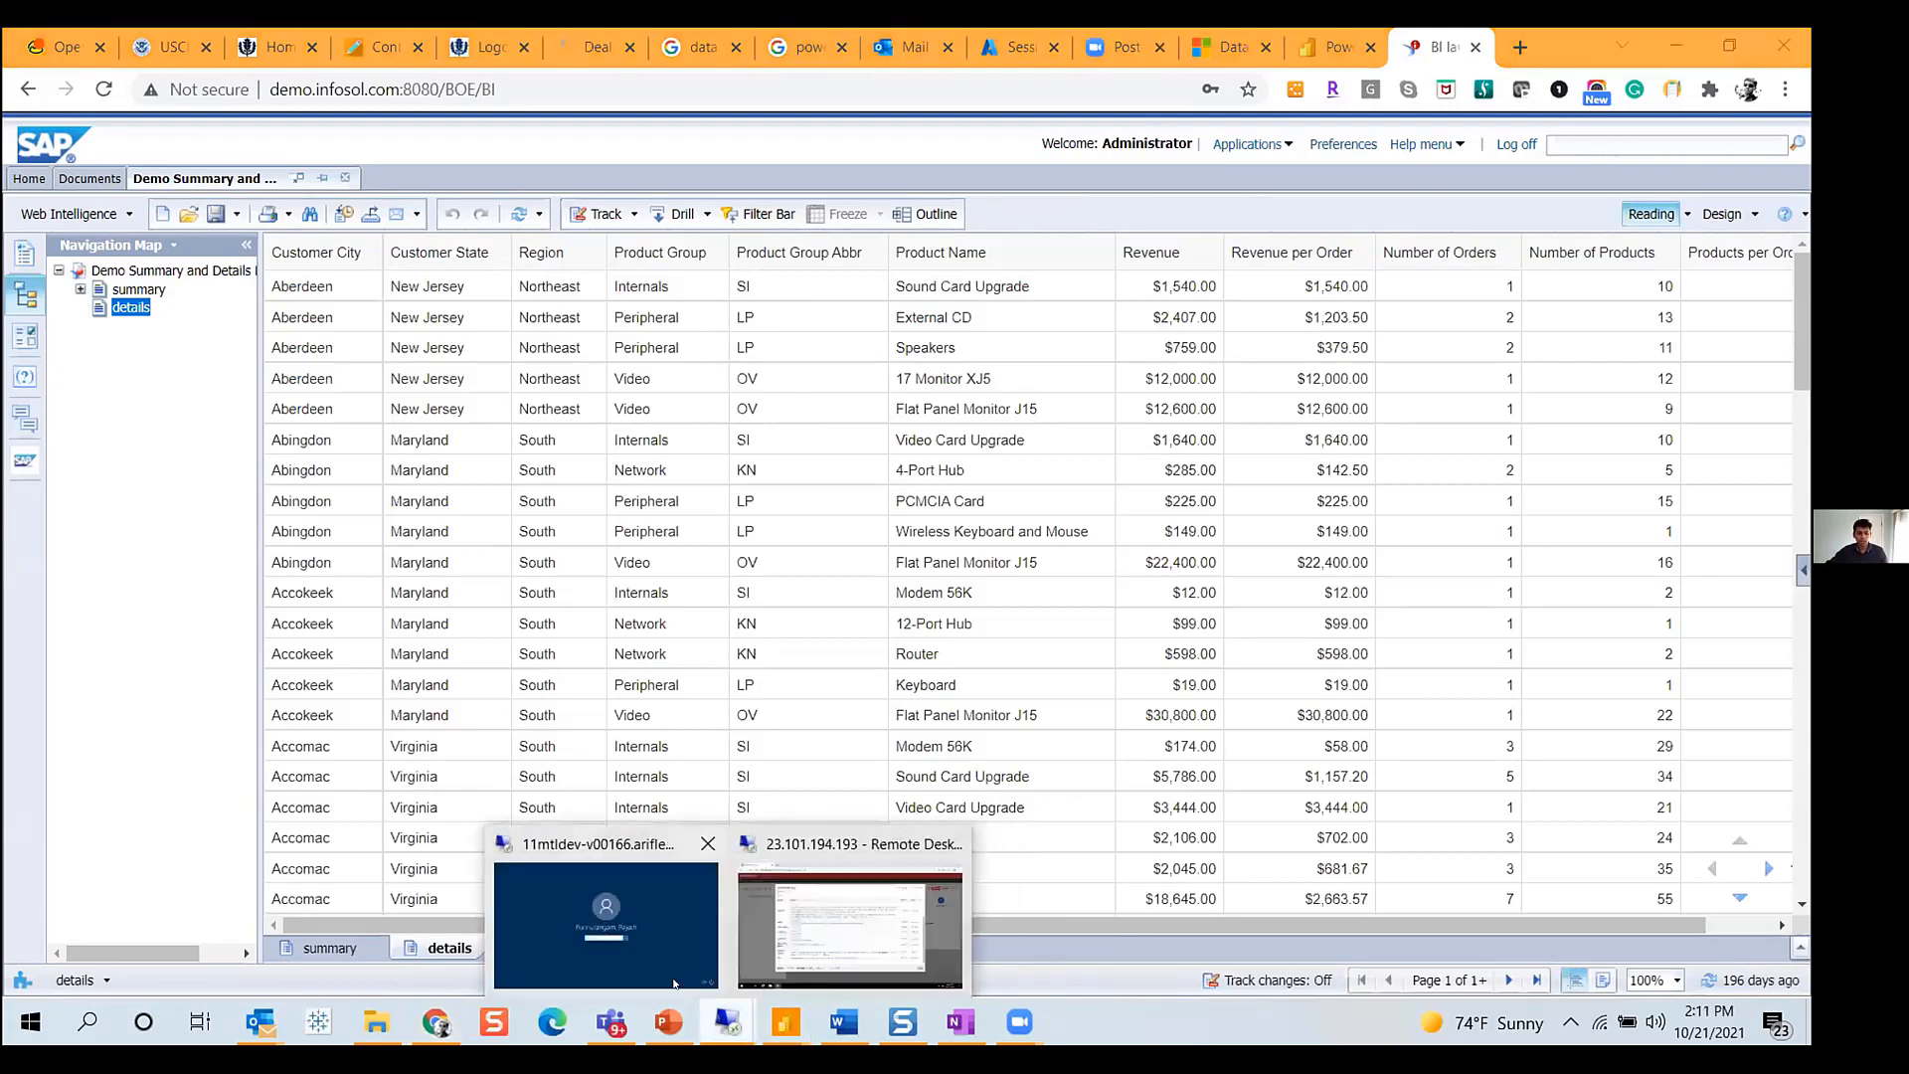
pyautogui.click(790, 974)
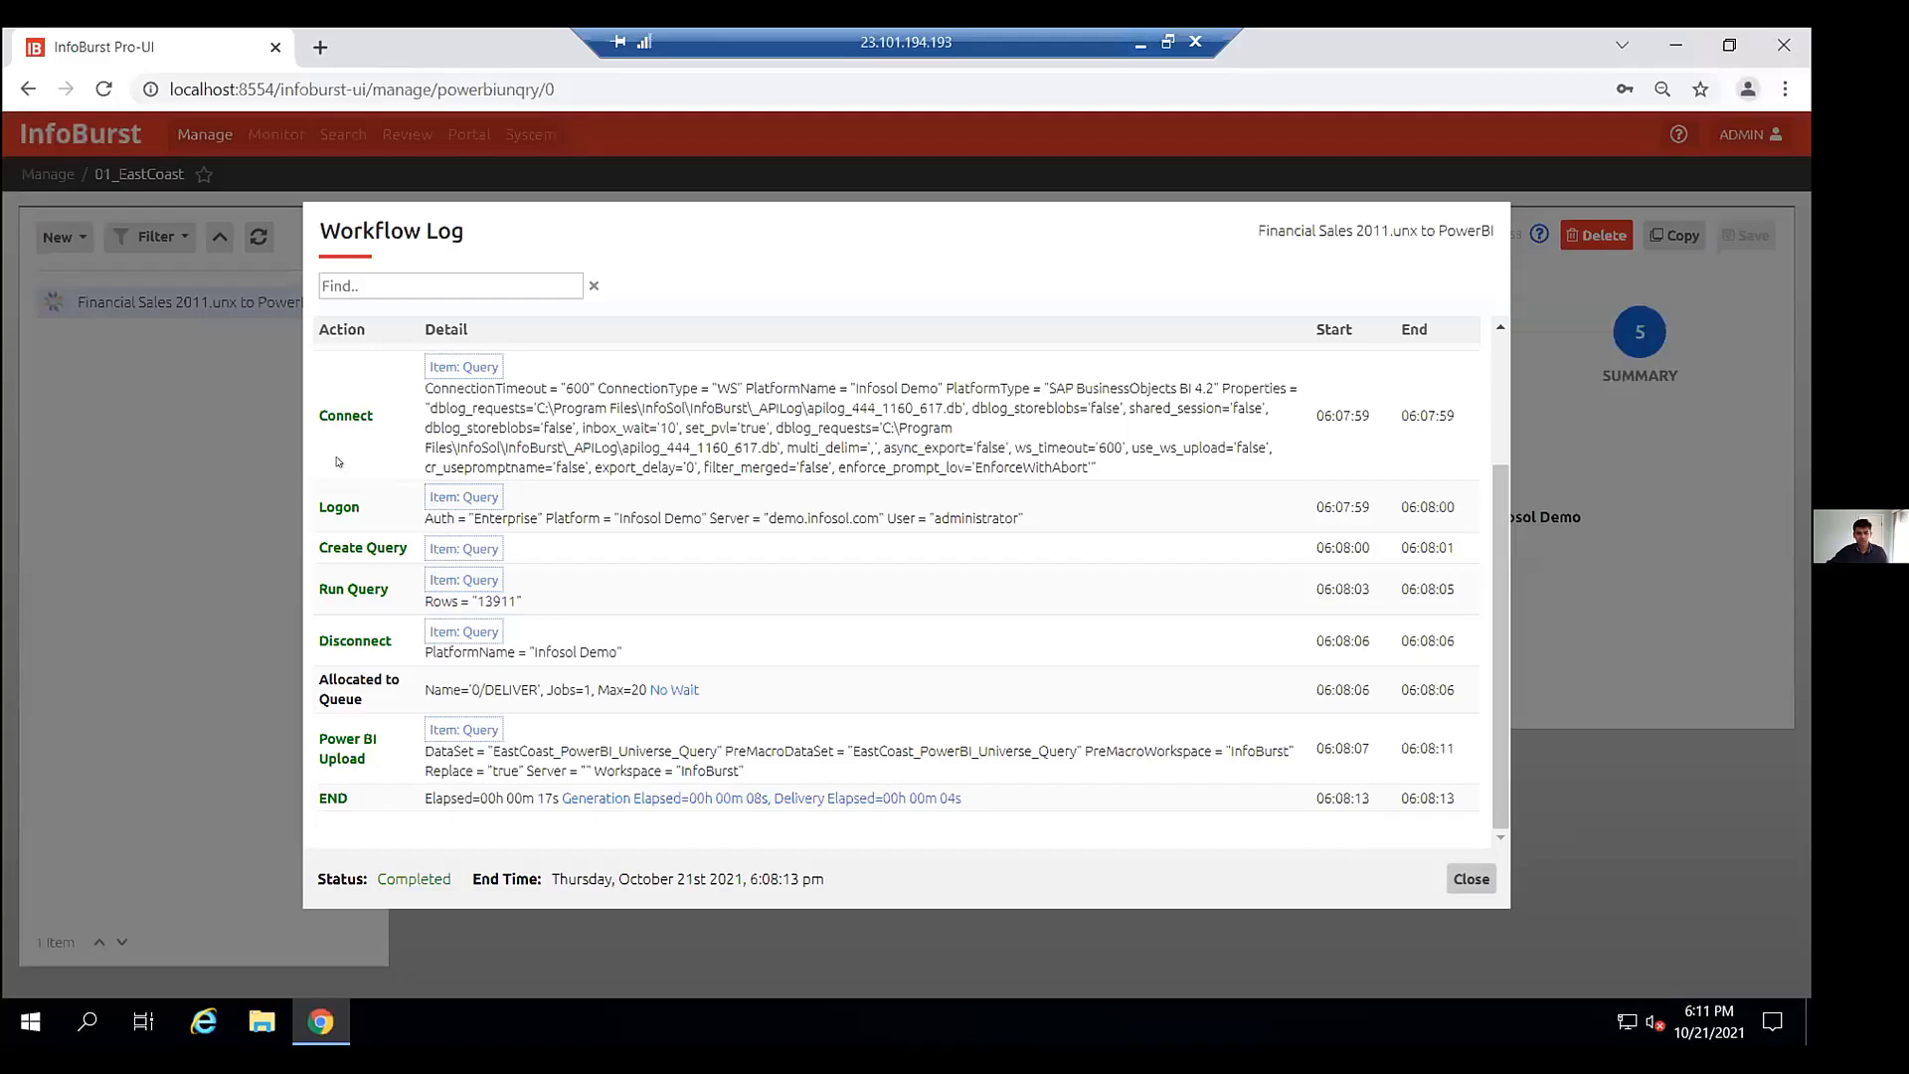
pyautogui.click(1471, 880)
# - Create a new workflow, filtered to PowerBi templates, using the Webi to PowerBI template
pyautogui.click(60, 237)
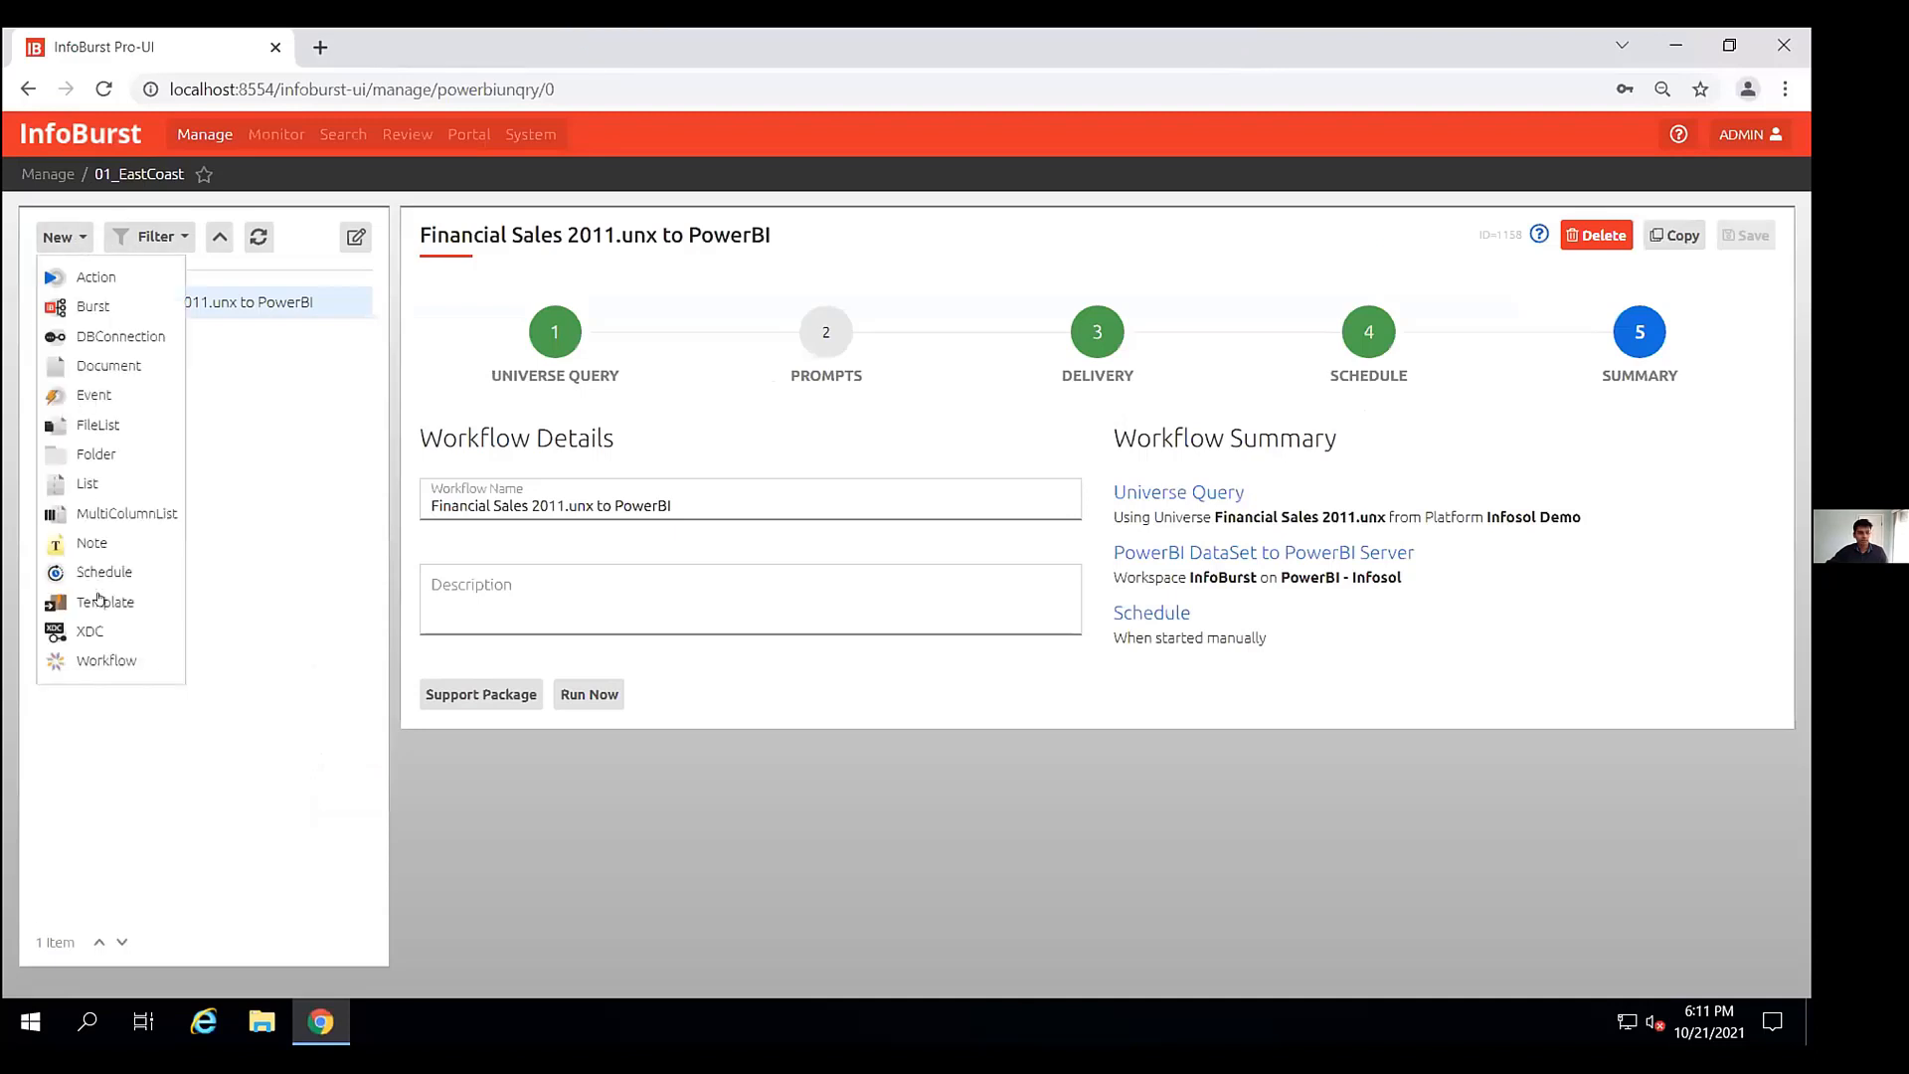
pyautogui.click(112, 660)
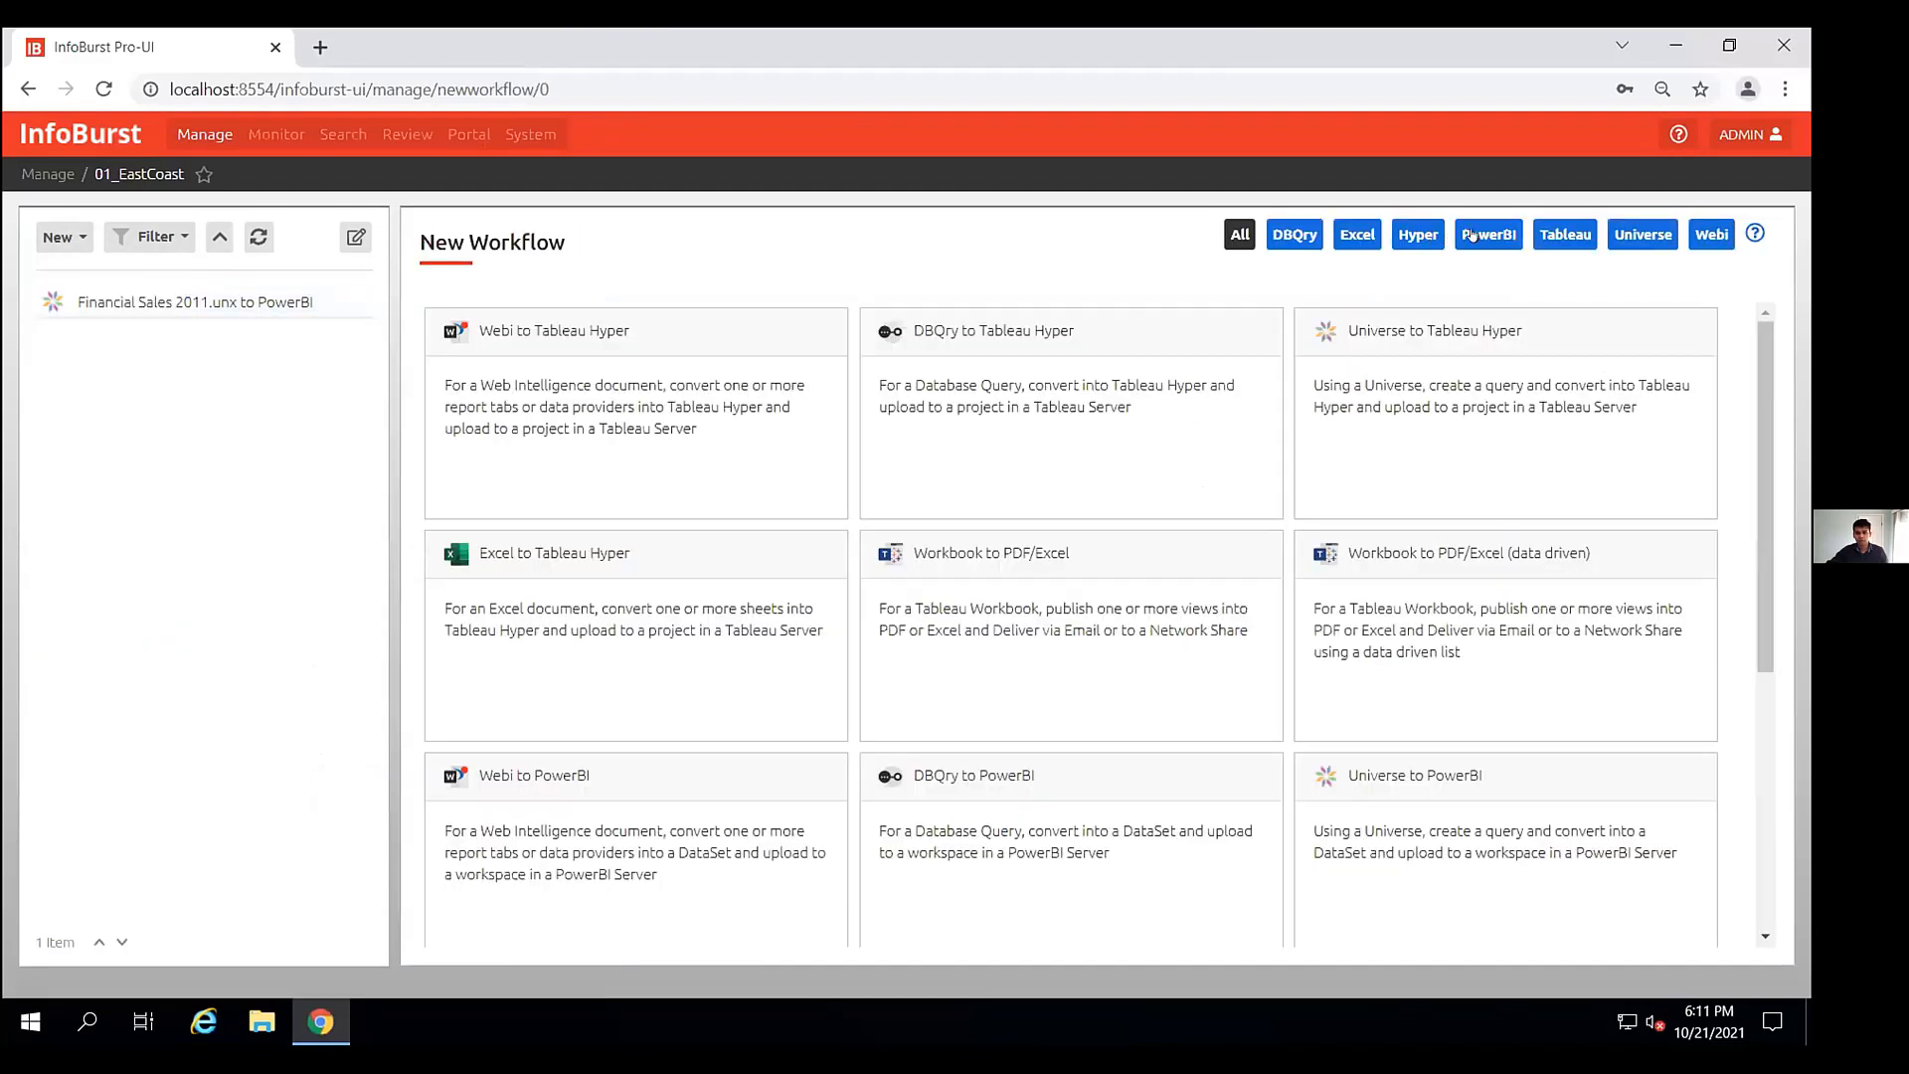
pyautogui.click(1472, 234)
pyautogui.click(664, 400)
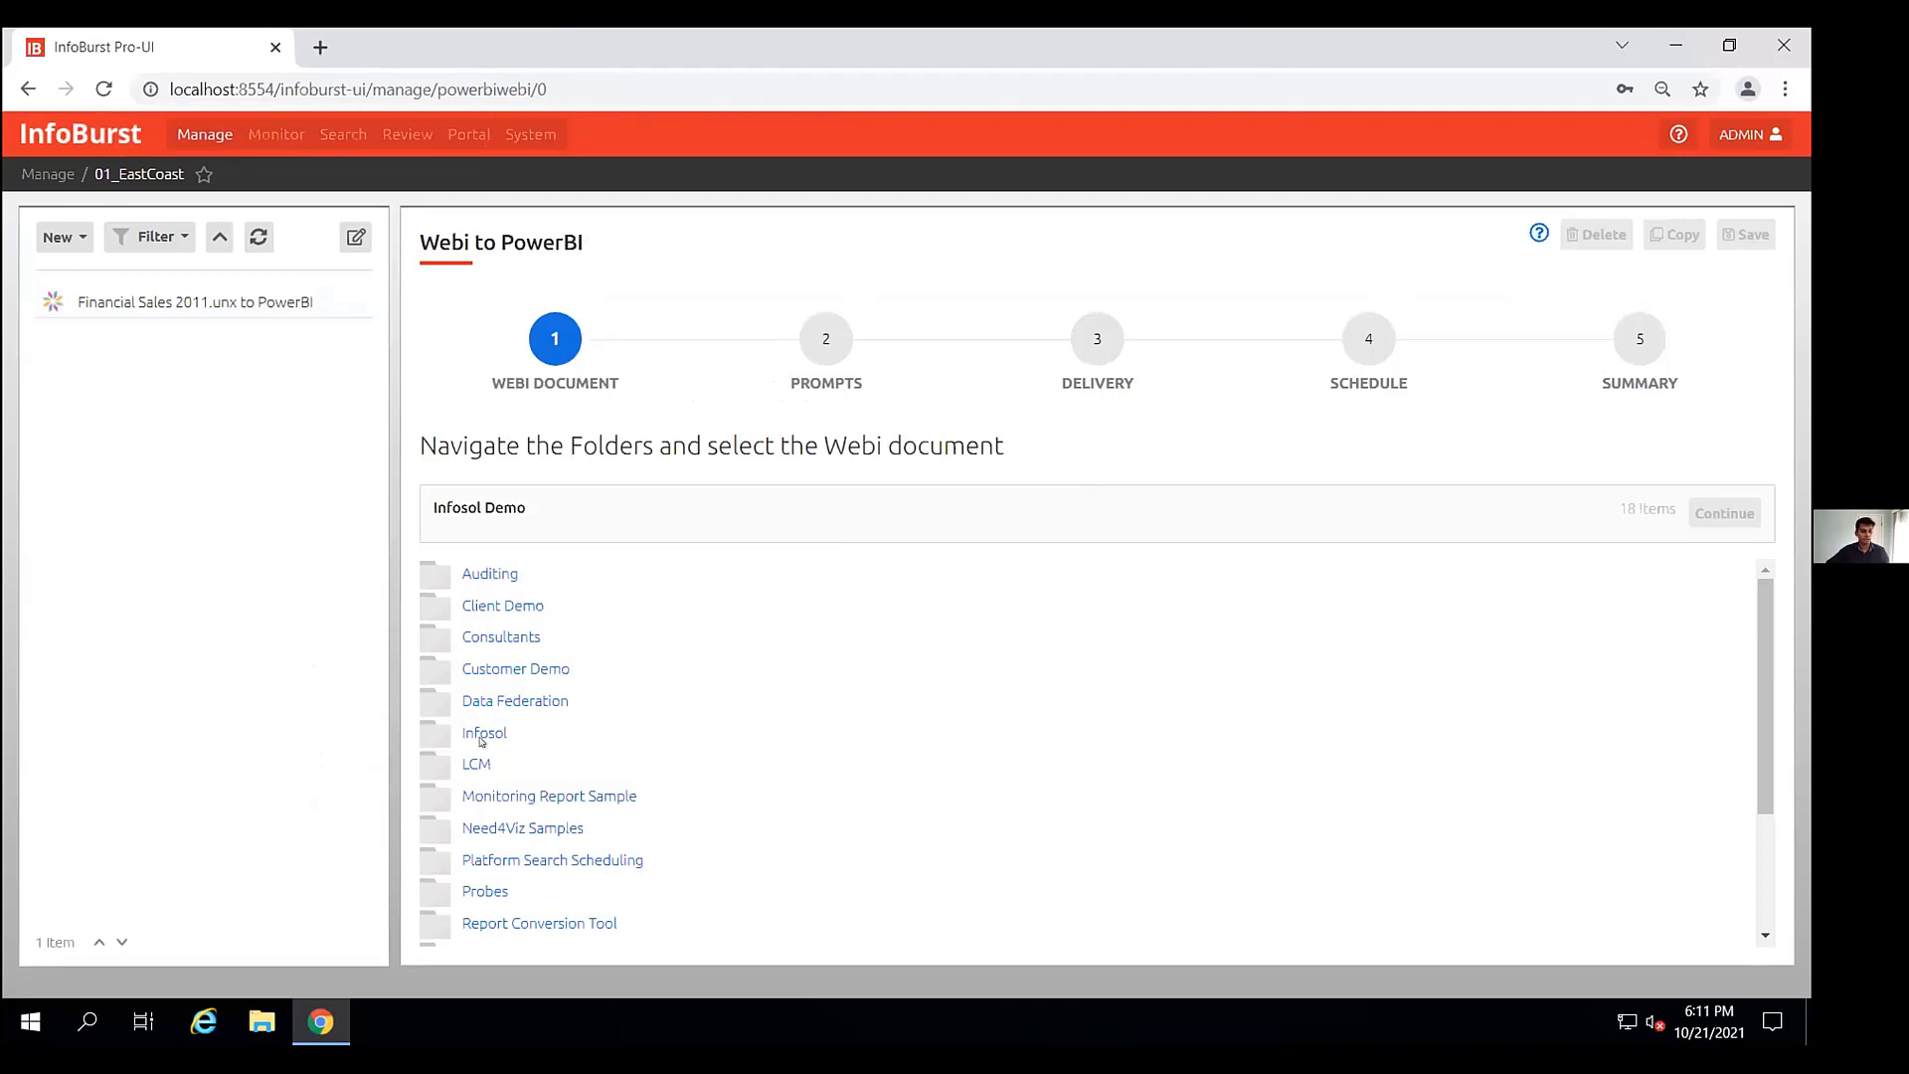
# - Browse Consultants, the consultant's personal folder and Customer Demos, select Demo Summary and Details Landscape, and continue
pyautogui.click(494, 637)
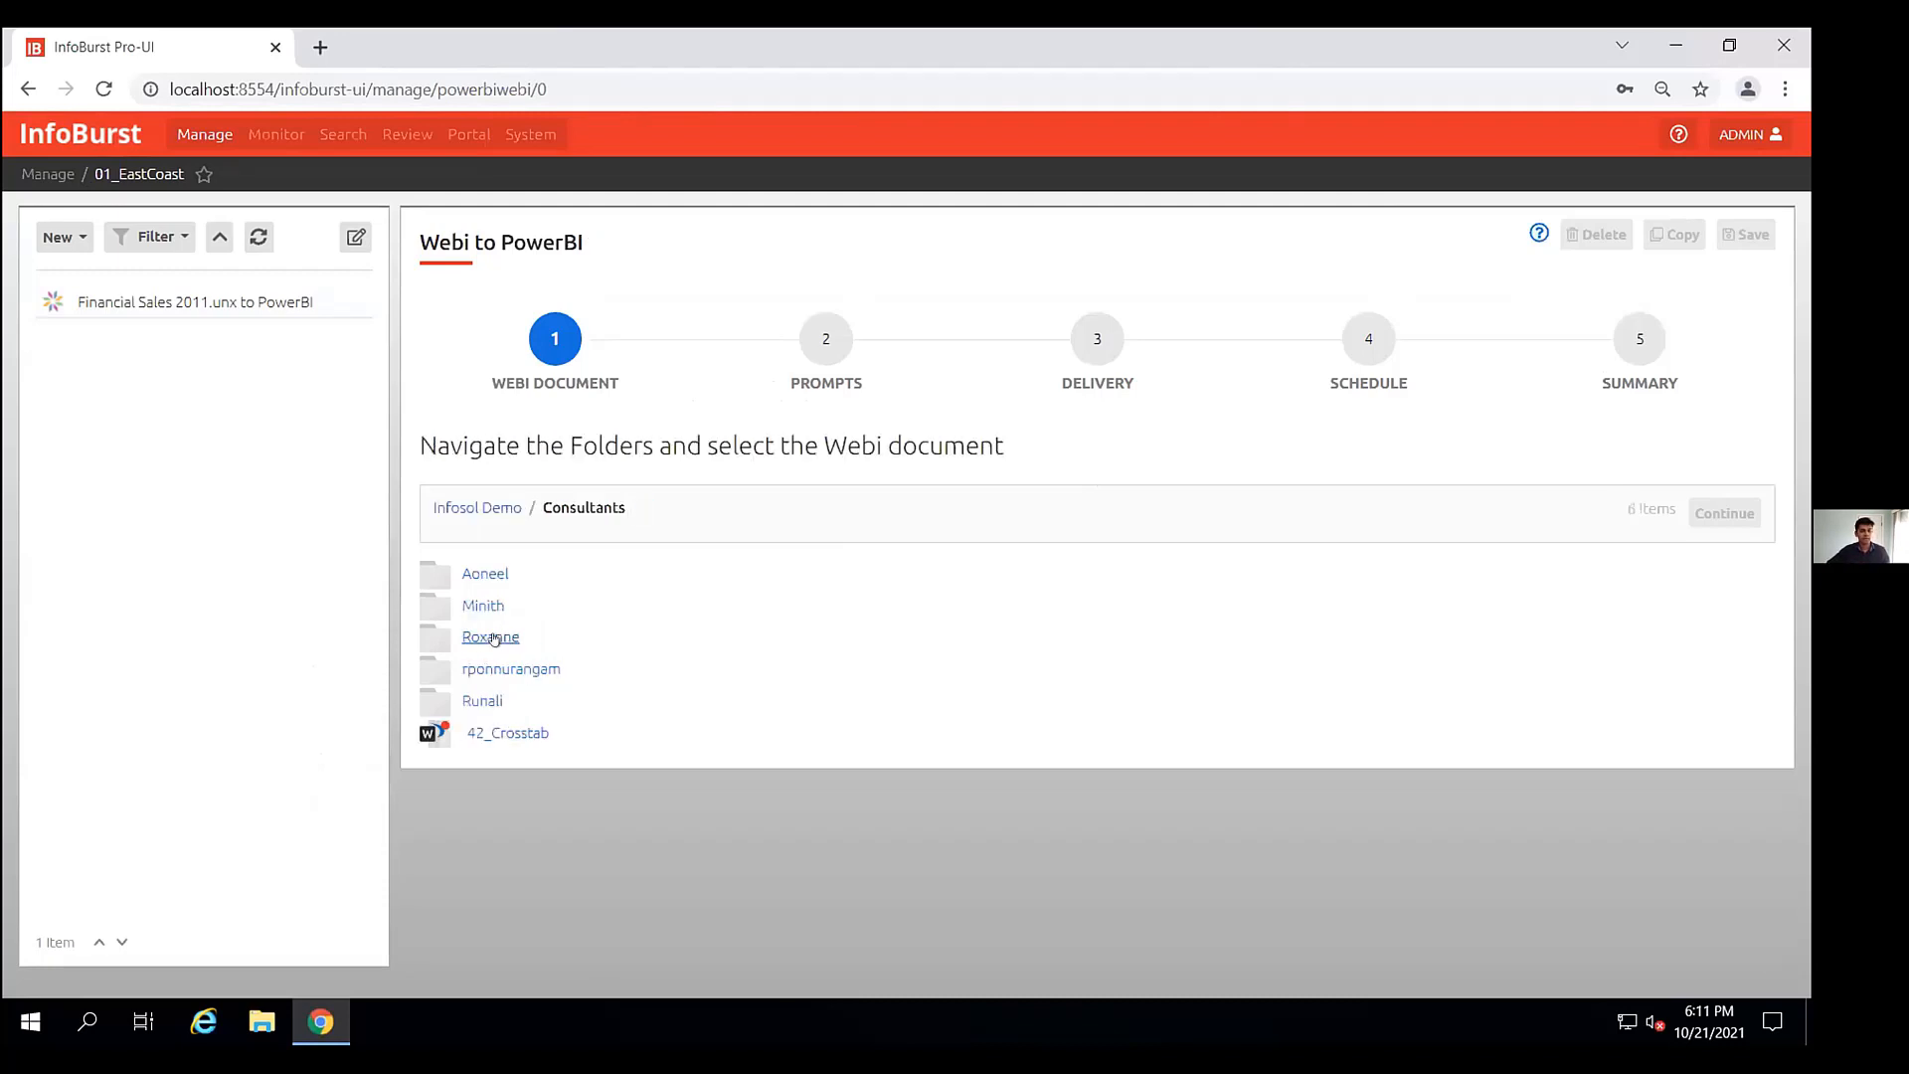
pyautogui.click(487, 669)
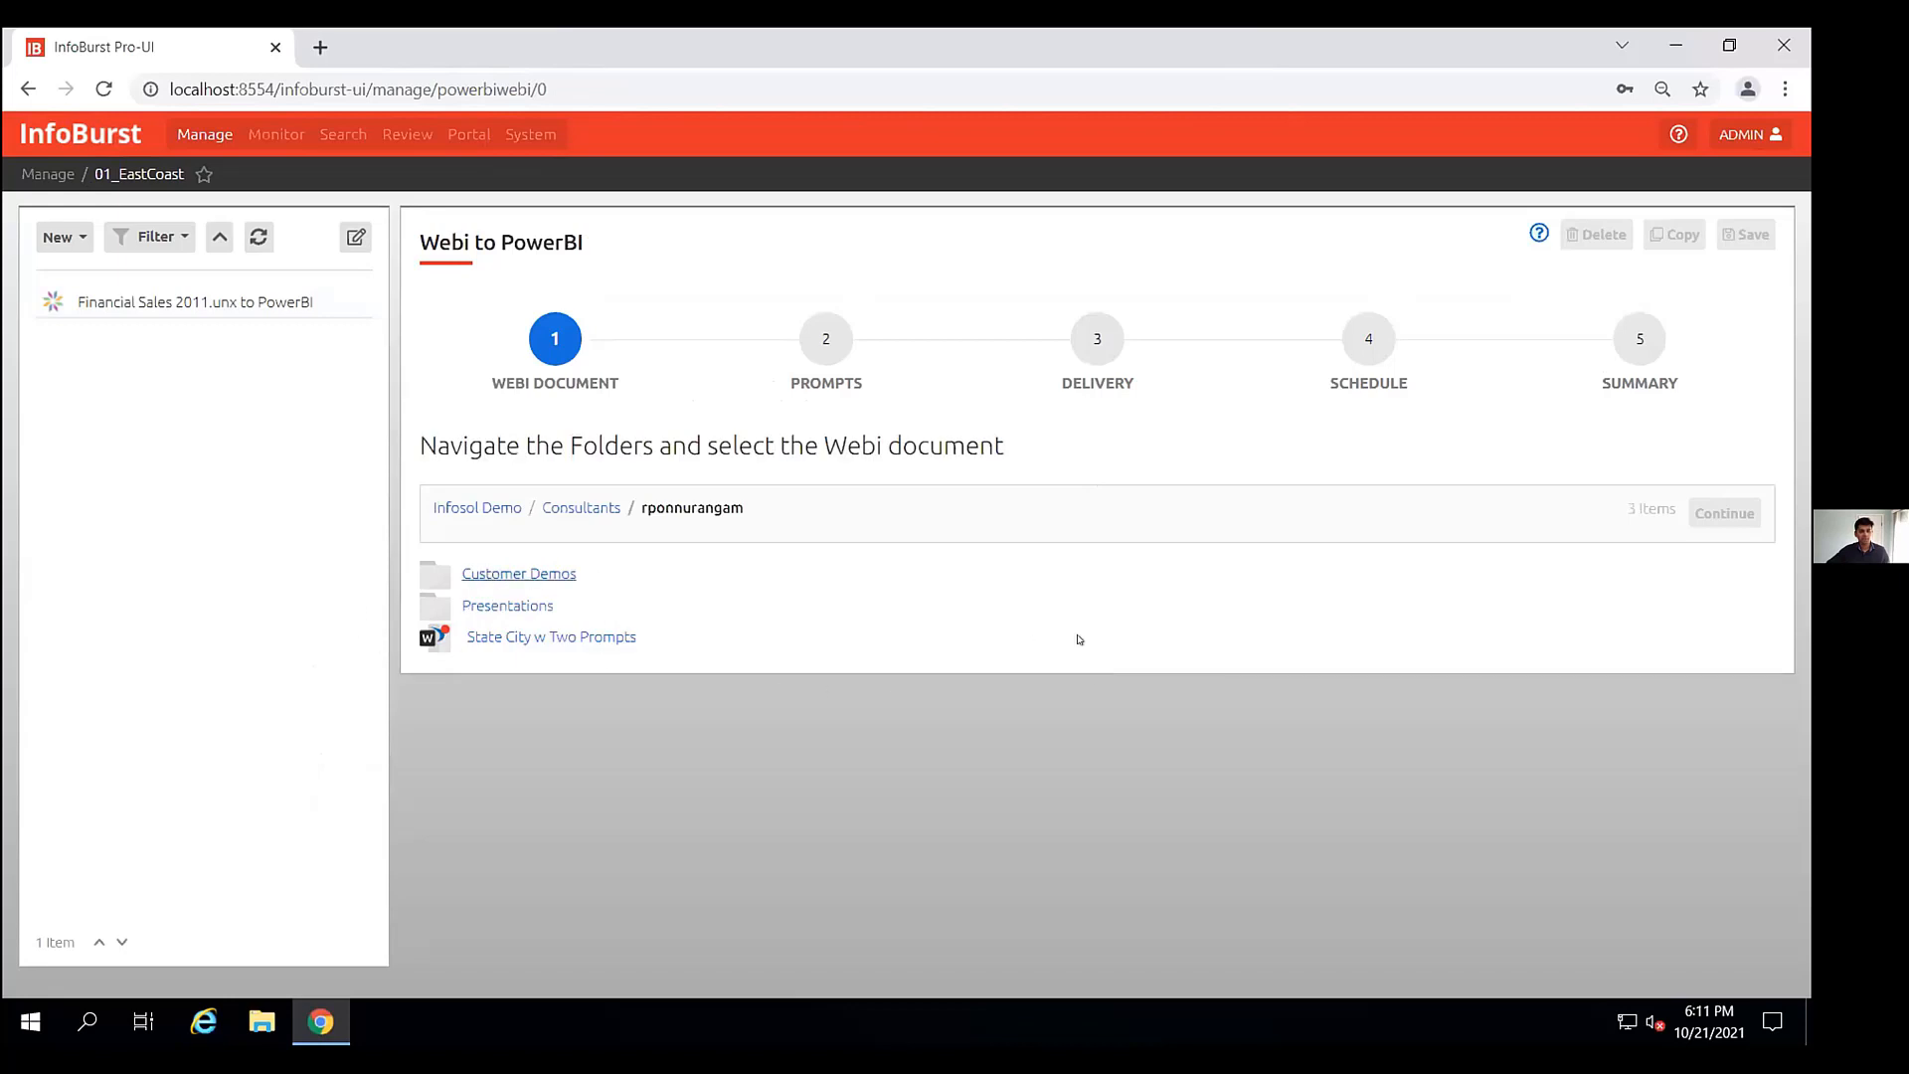
pyautogui.click(554, 573)
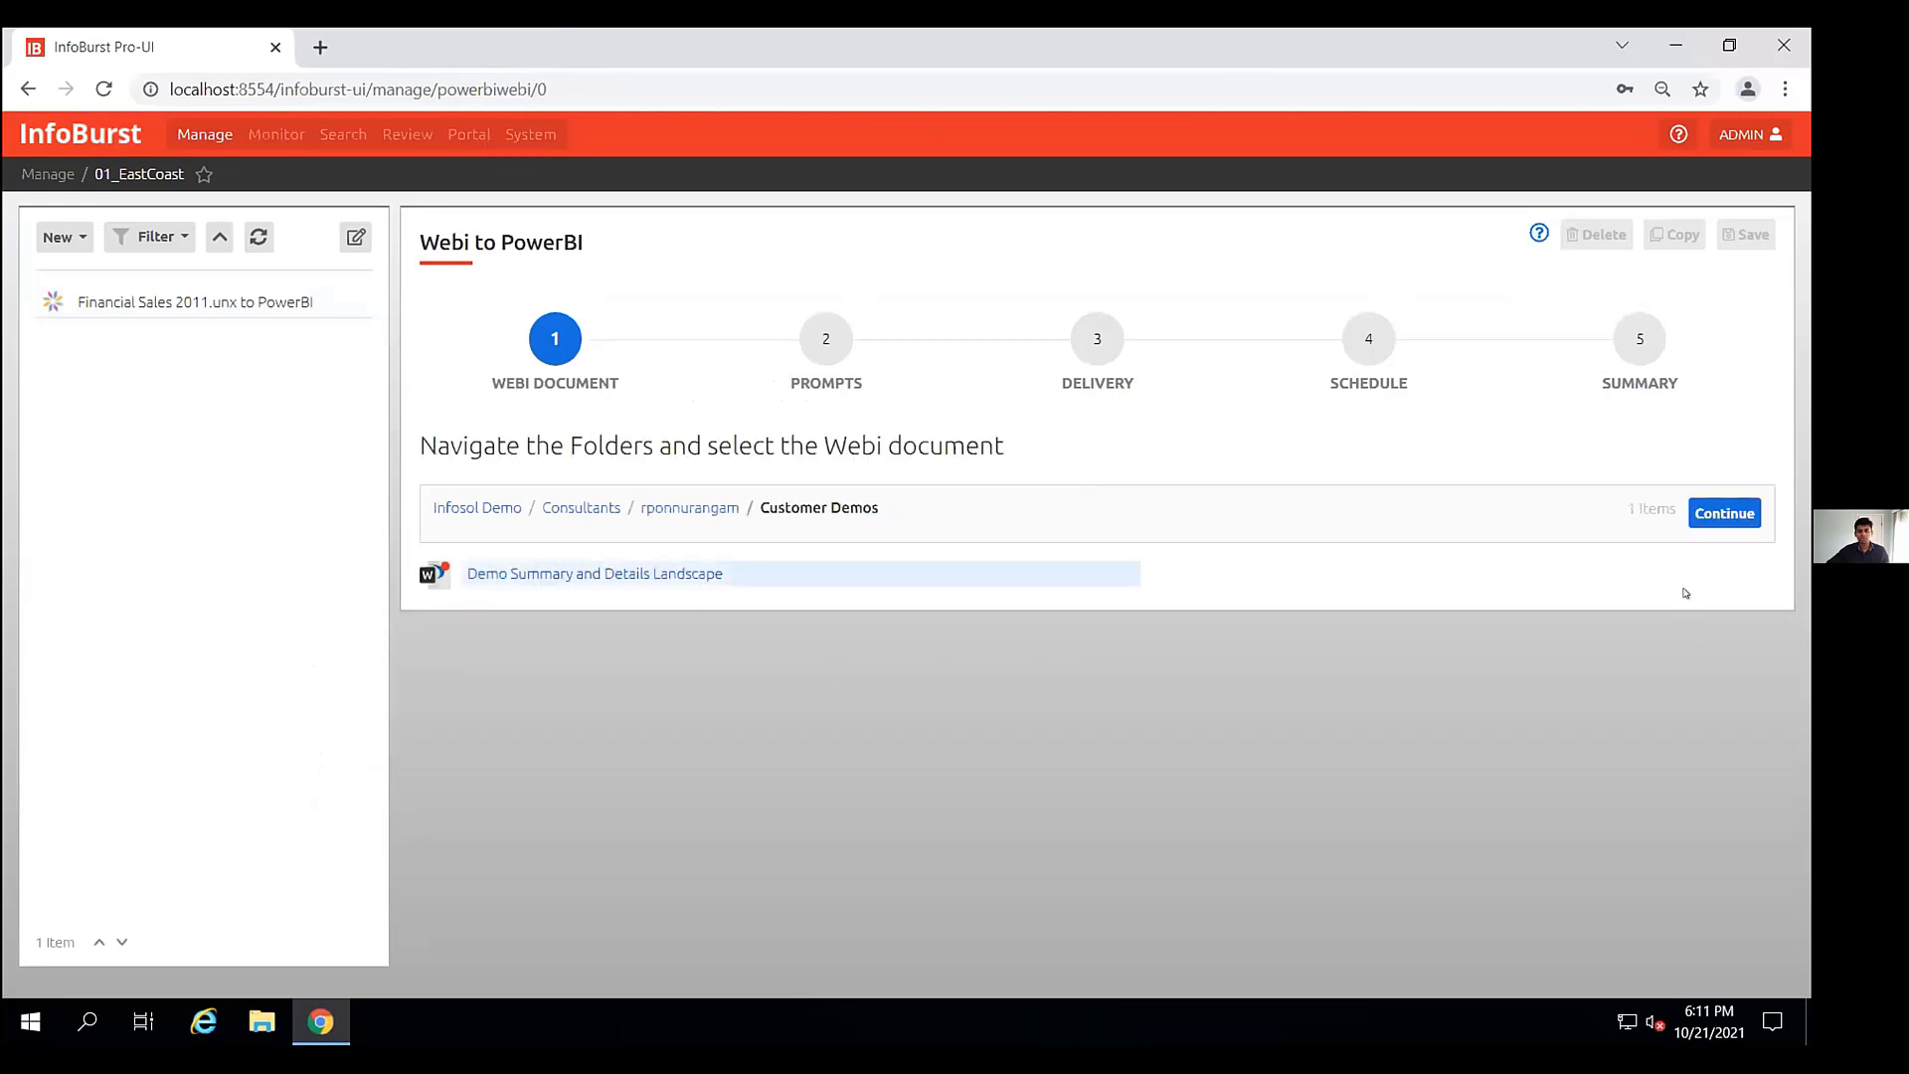
pyautogui.click(1717, 515)
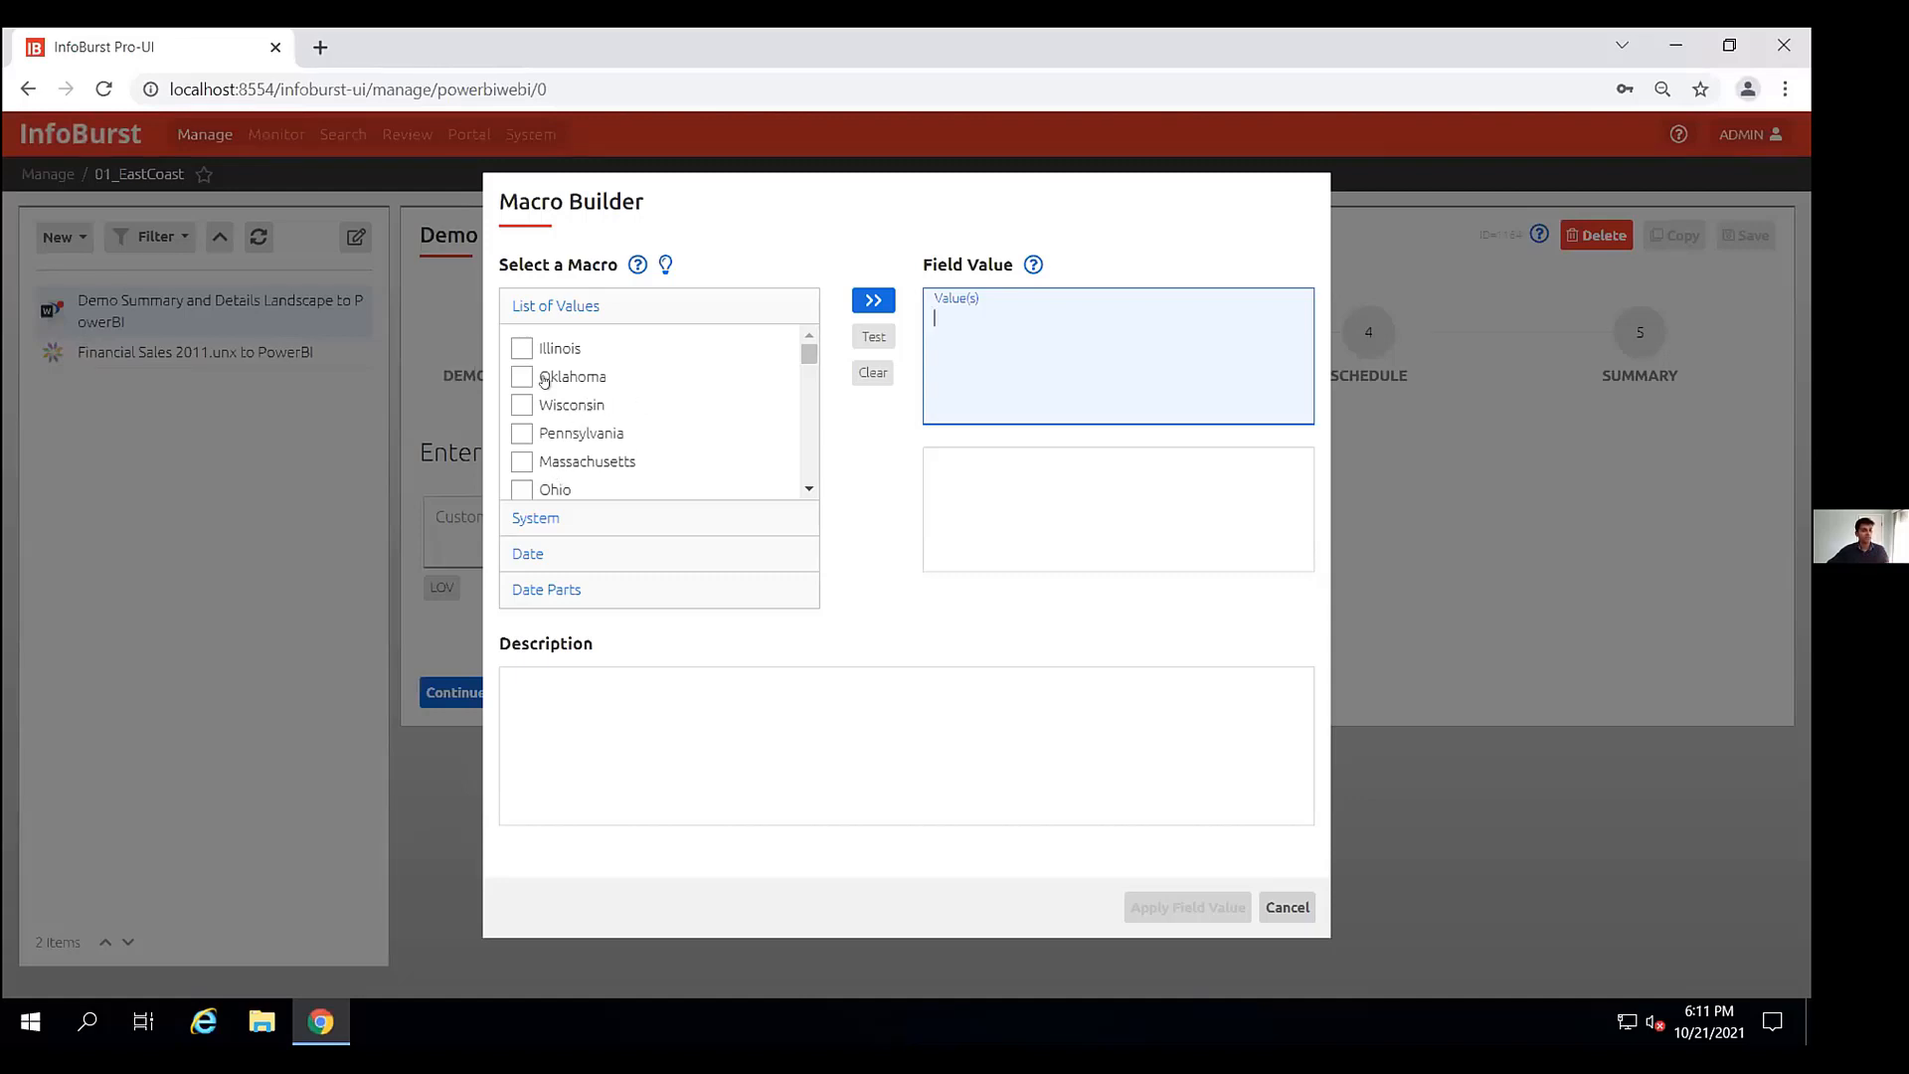
pyautogui.click(521, 348)
pyautogui.scroll(-5, 647, 417)
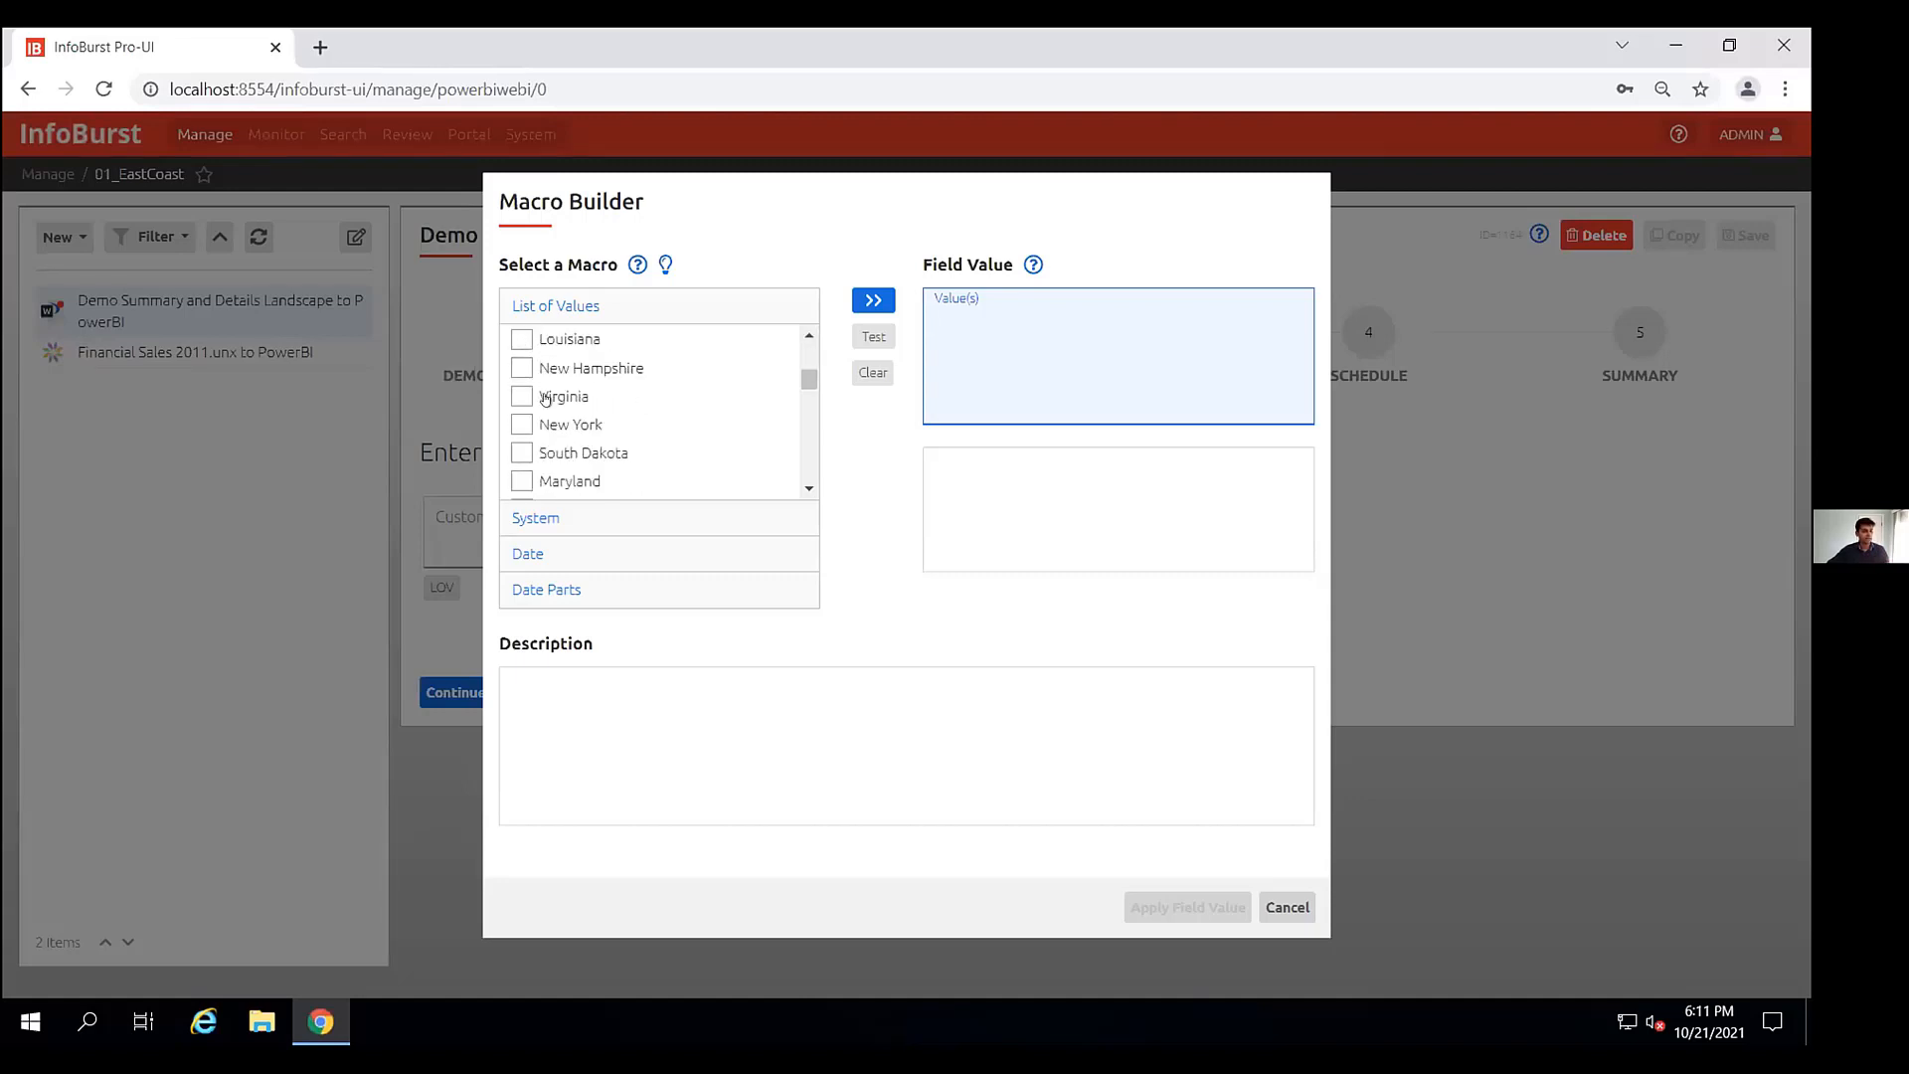
pyautogui.click(1257, 907)
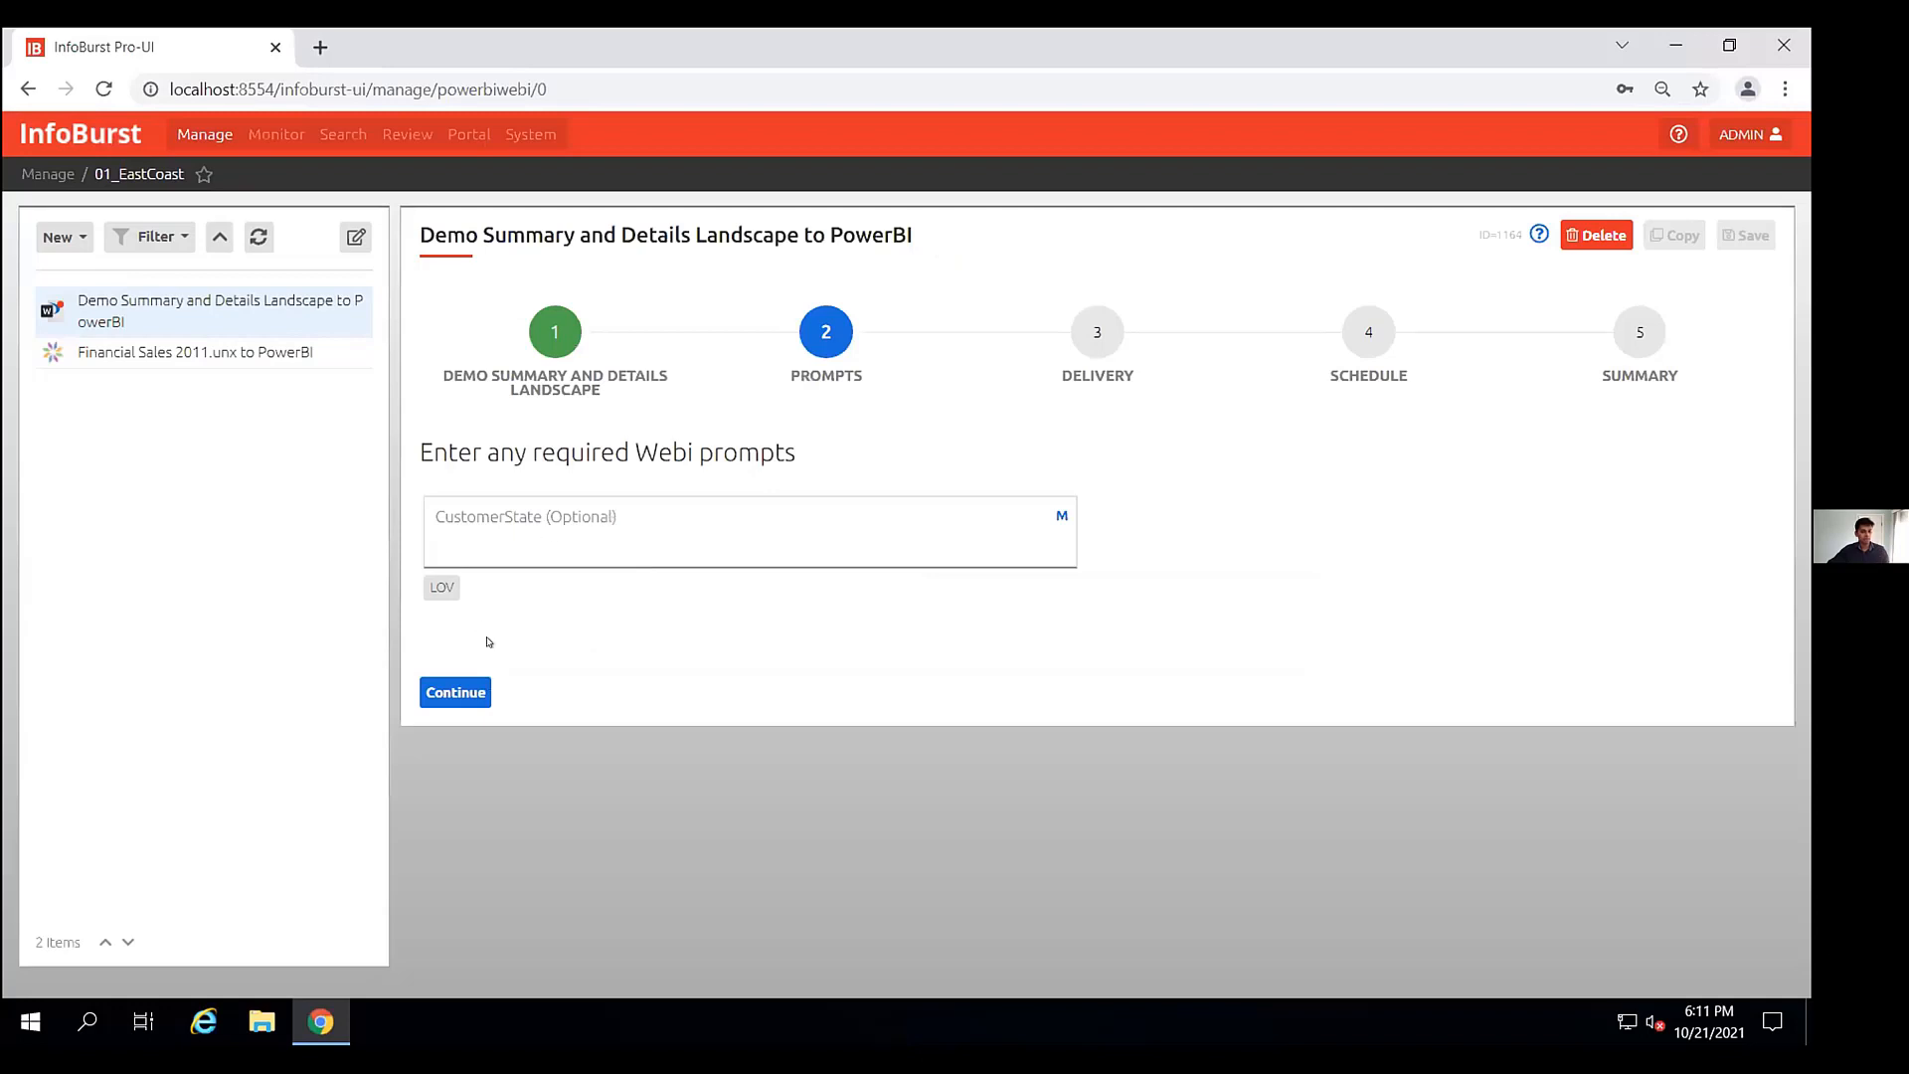
# - Continue past the CustomerState prompt and select the InfoBurst workspace as the Power BI delivery destination
pyautogui.click(478, 689)
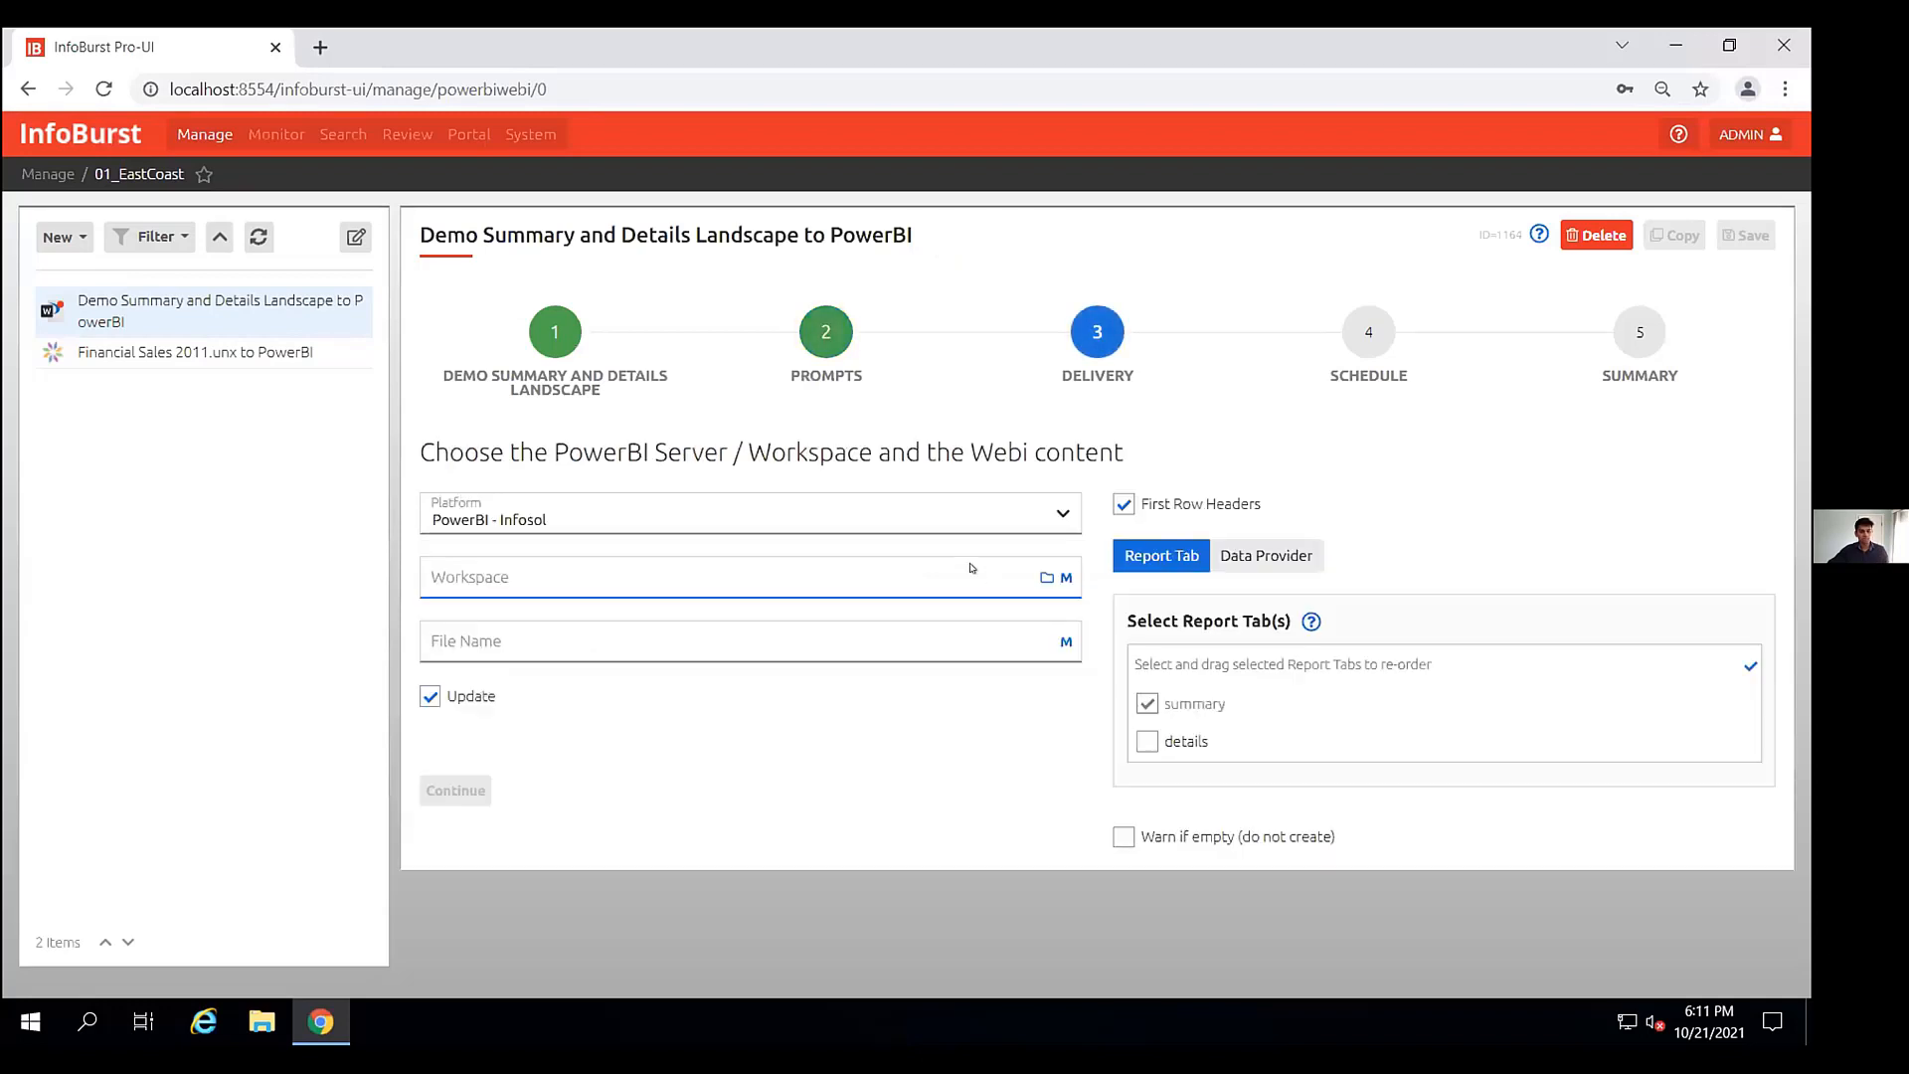
pyautogui.click(1047, 577)
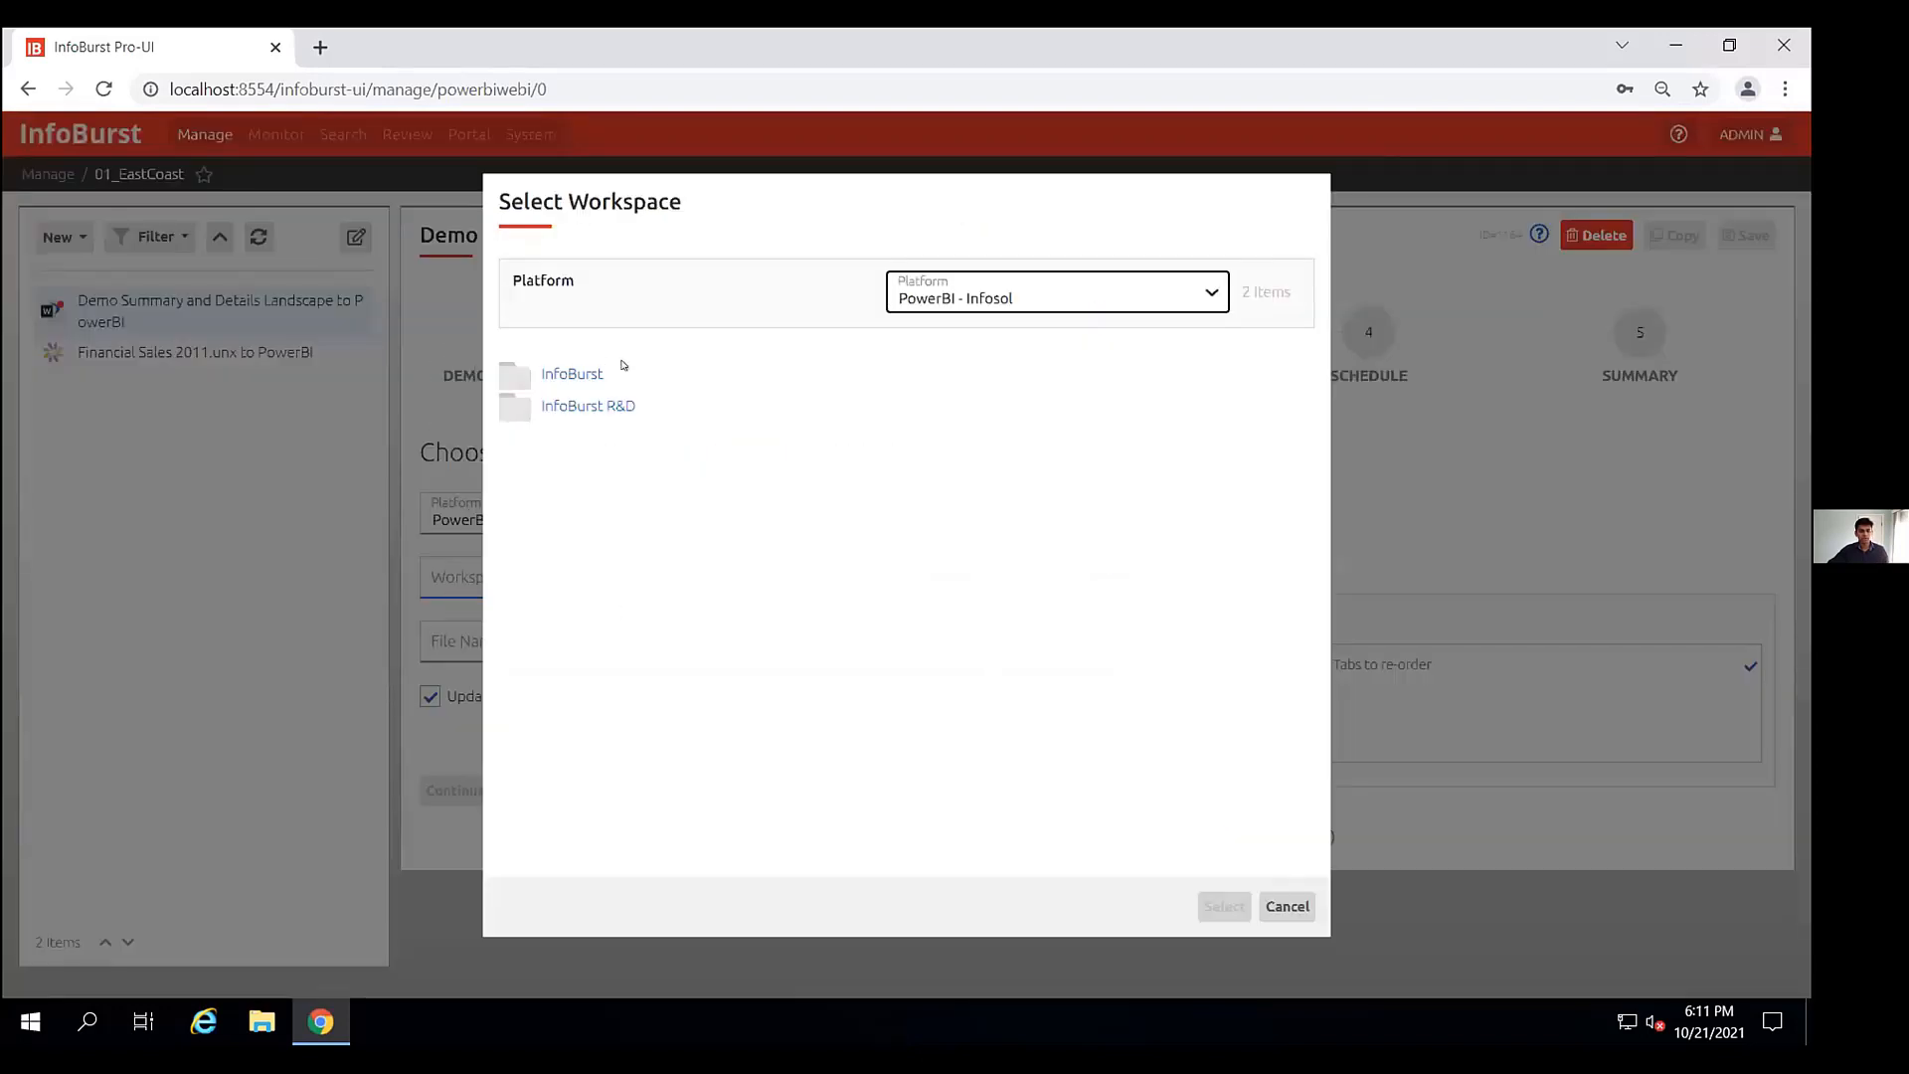
pyautogui.doubleClick(569, 491)
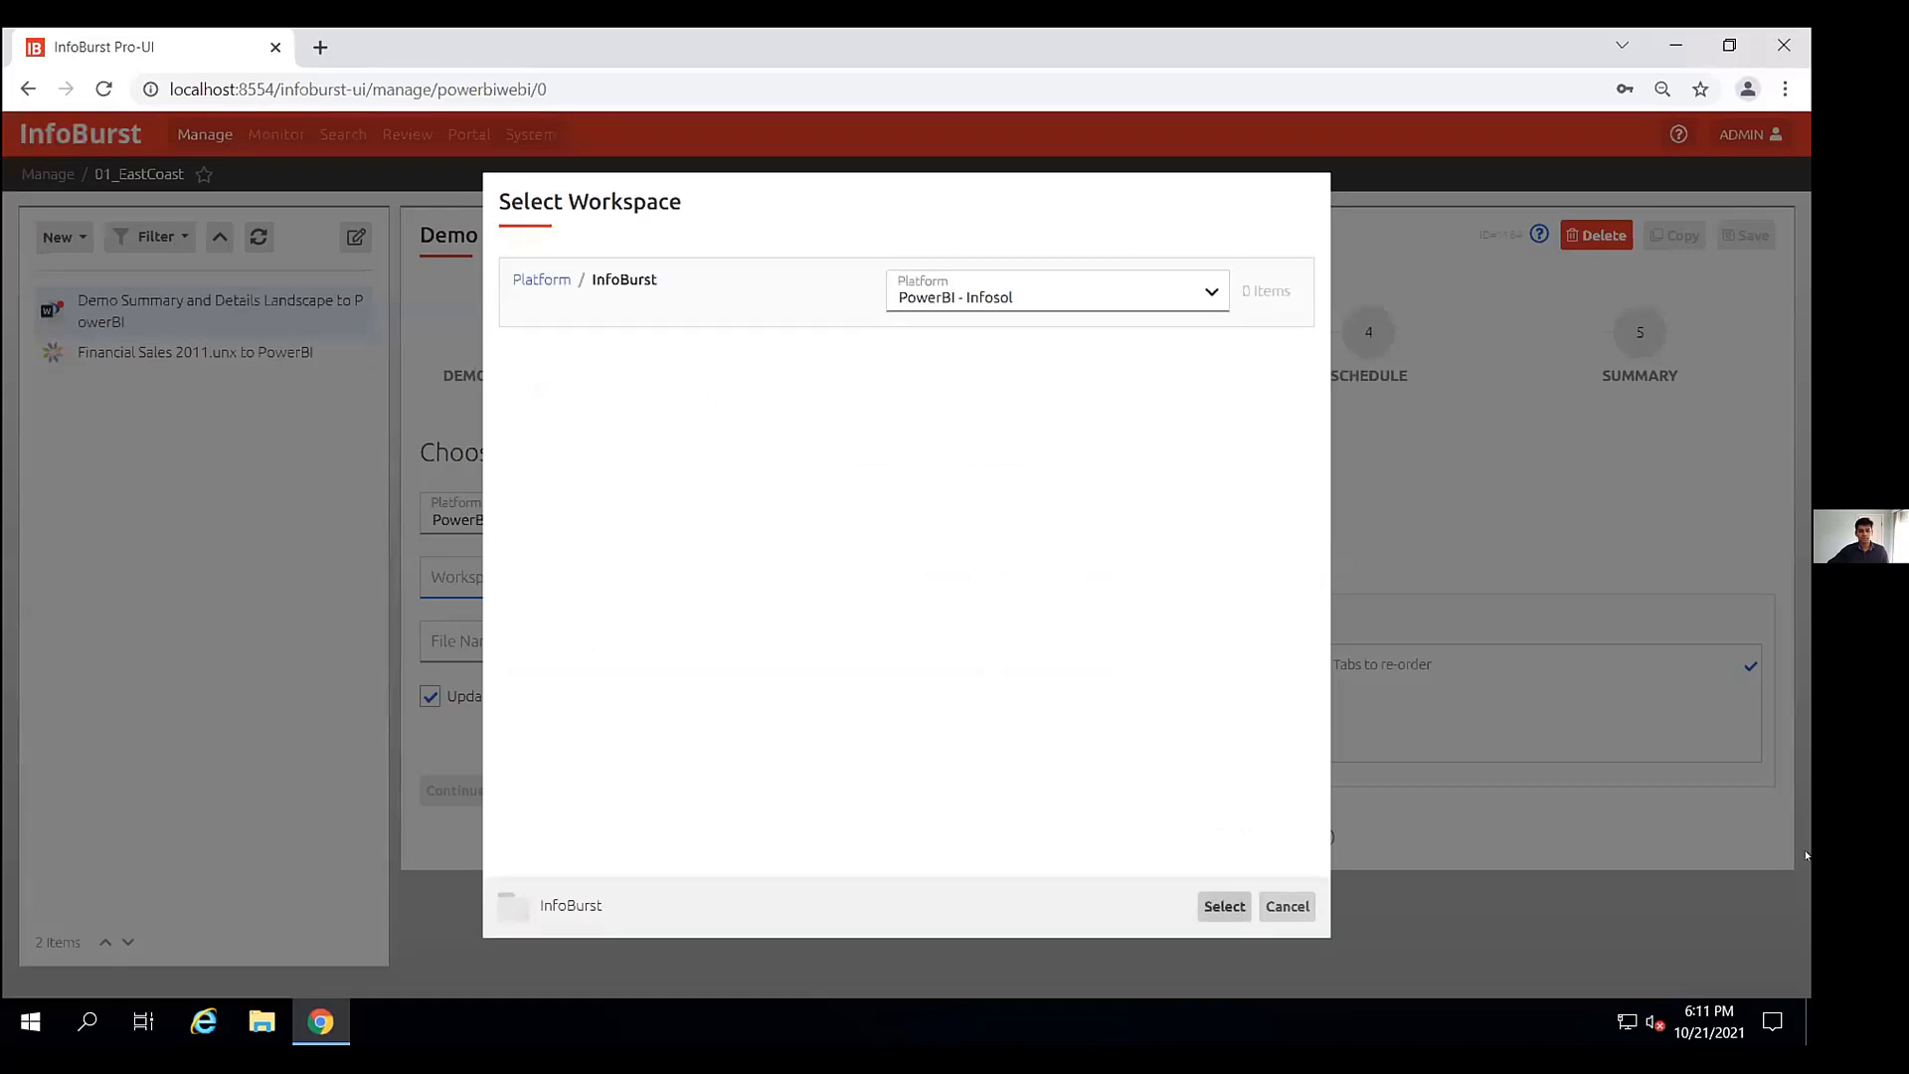
pyautogui.click(1214, 911)
# - Name the Power BI file EastCoast_WebI_PowerBI
pyautogui.click(586, 637)
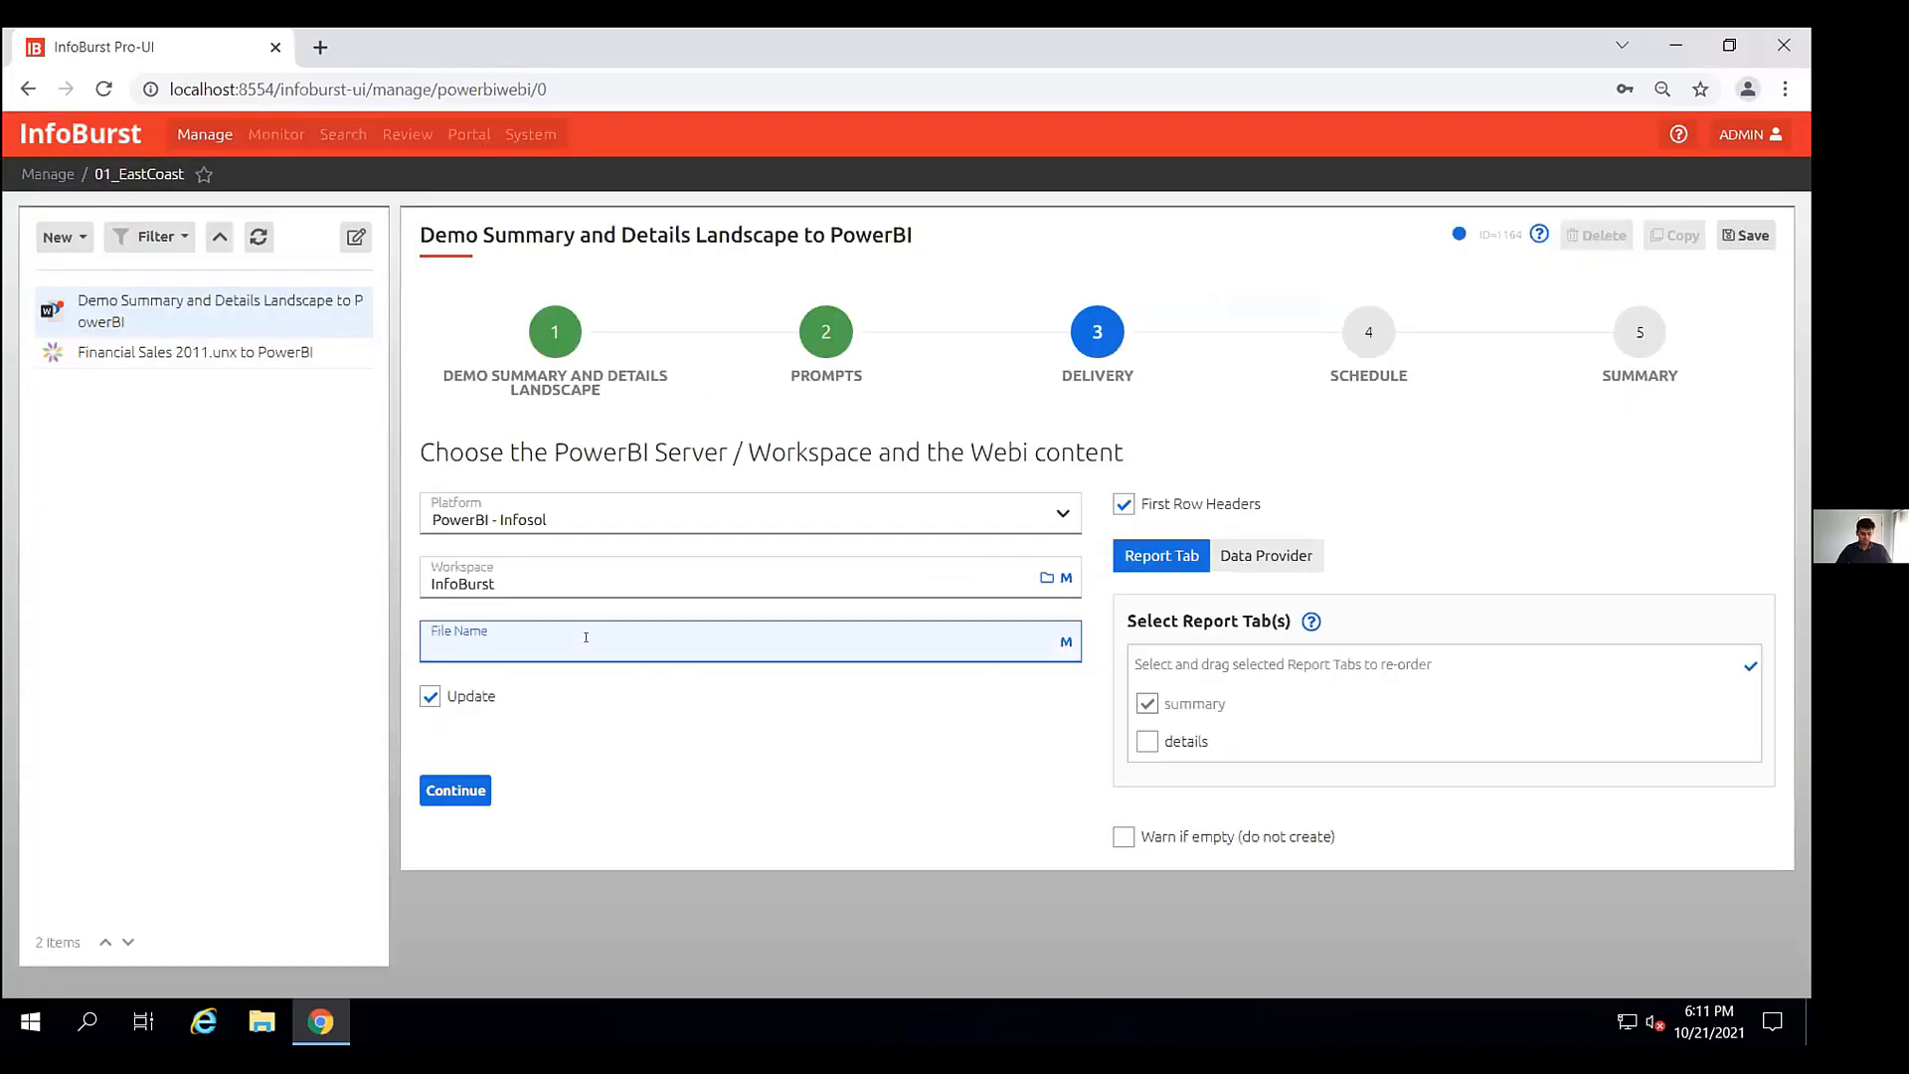
pyautogui.write('EastCoast_WebI_Power')
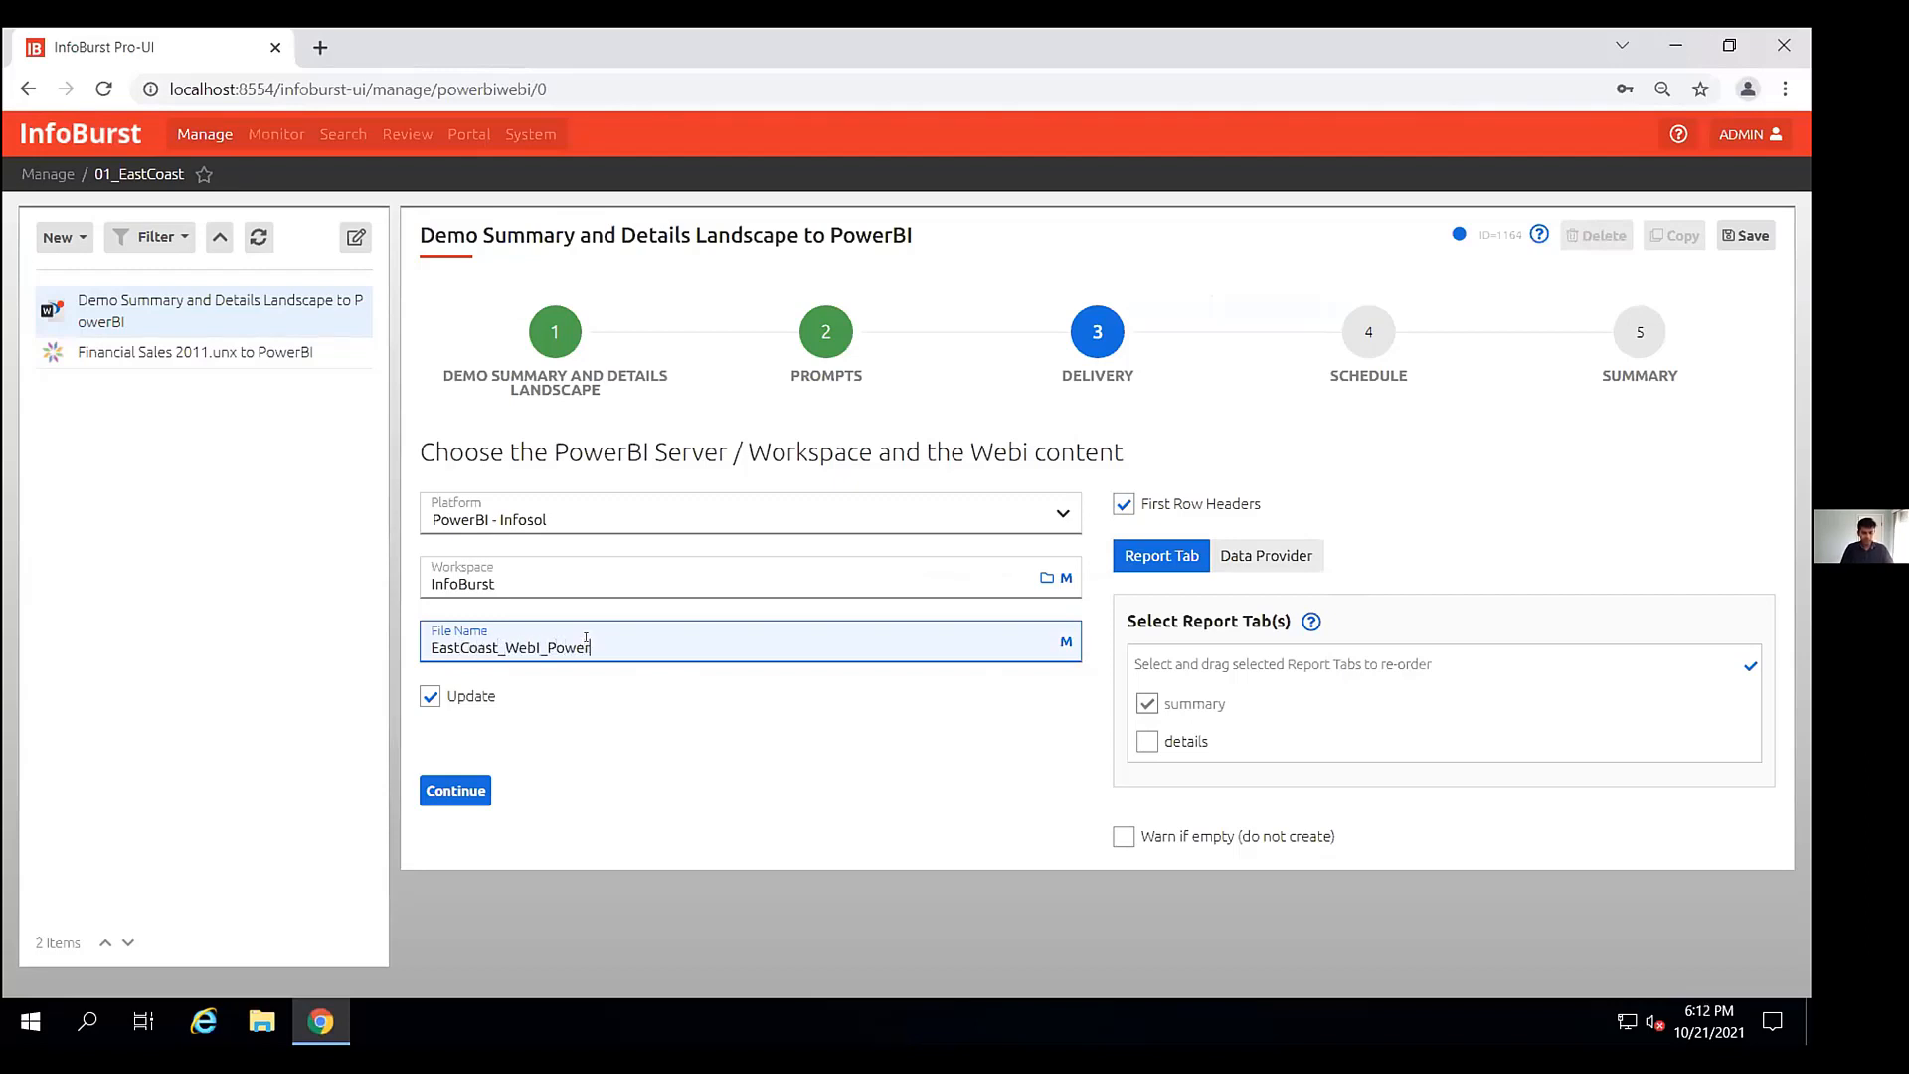
pyautogui.write('BI')
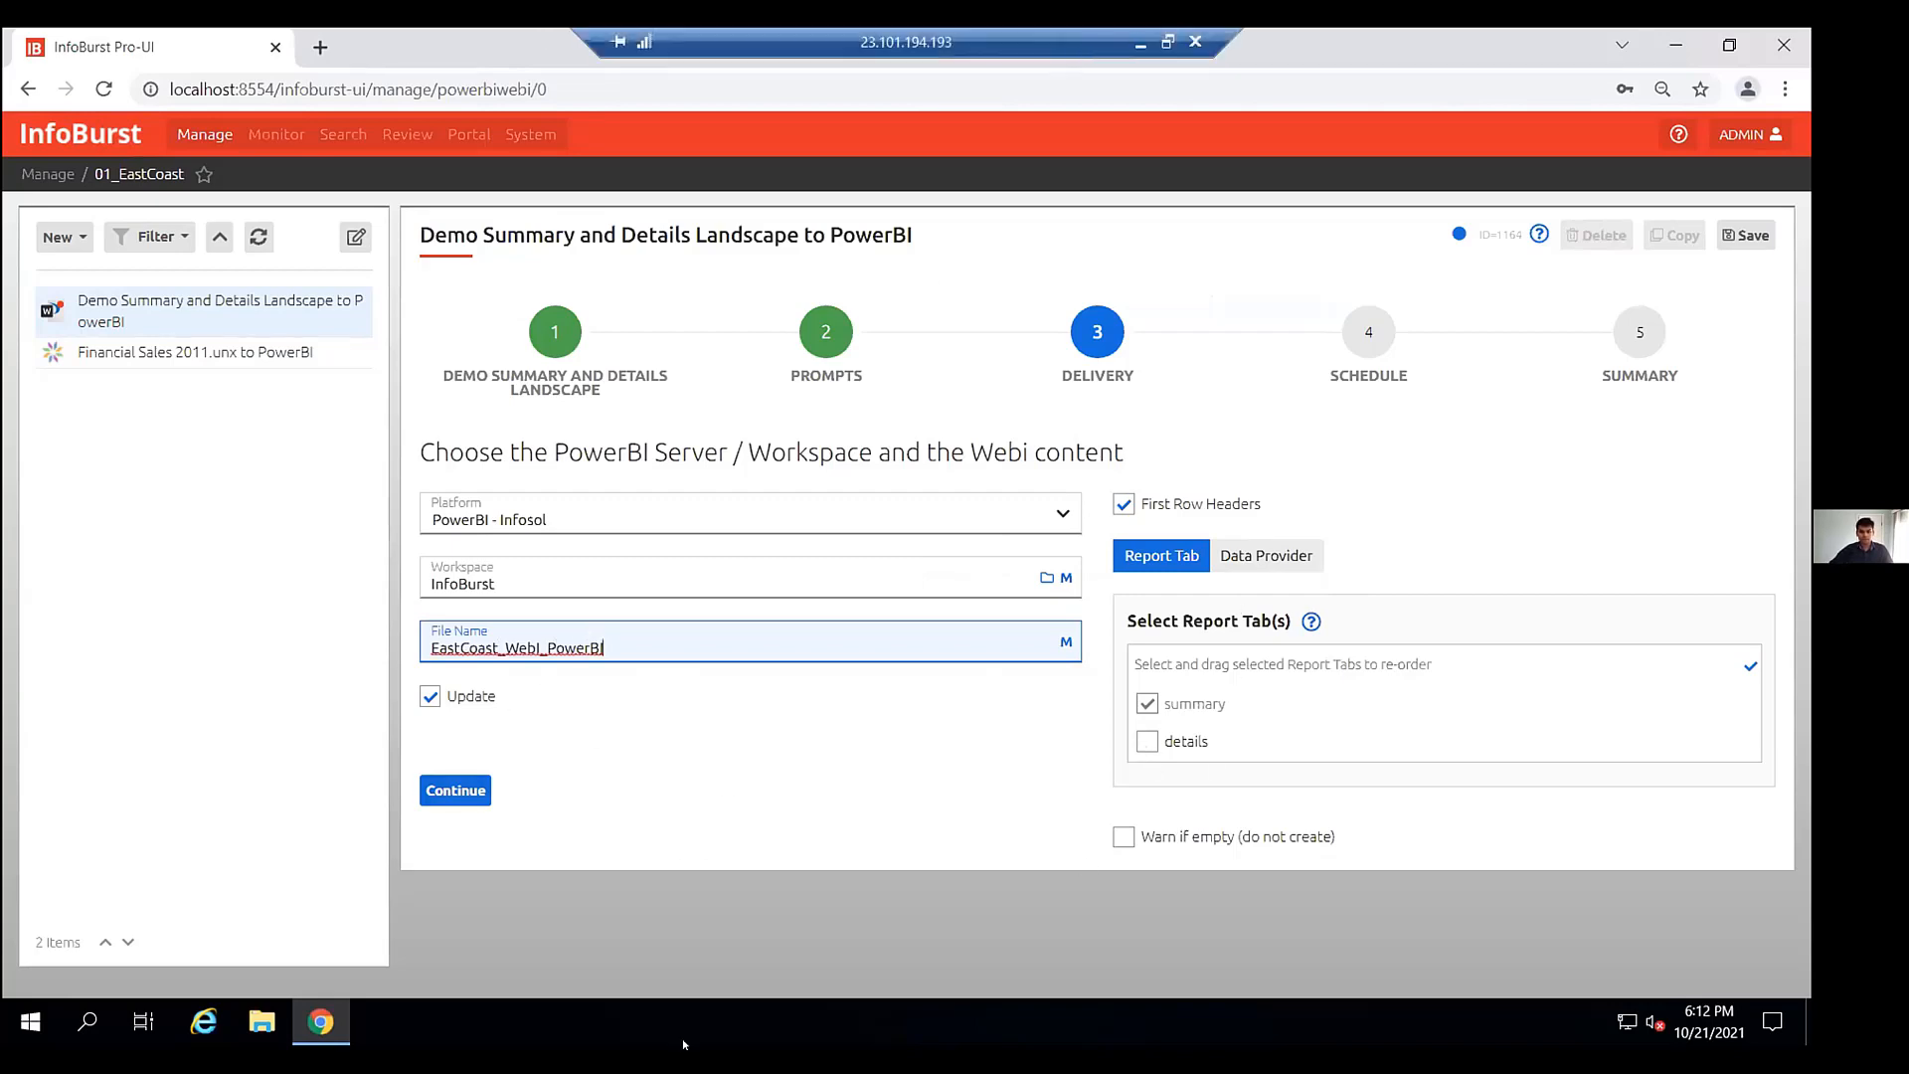
# - Set the delivery to export only the details report tab, checking the Data Provider tab along the way
pyautogui.click(1140, 44)
pyautogui.moveTo(735, 1021)
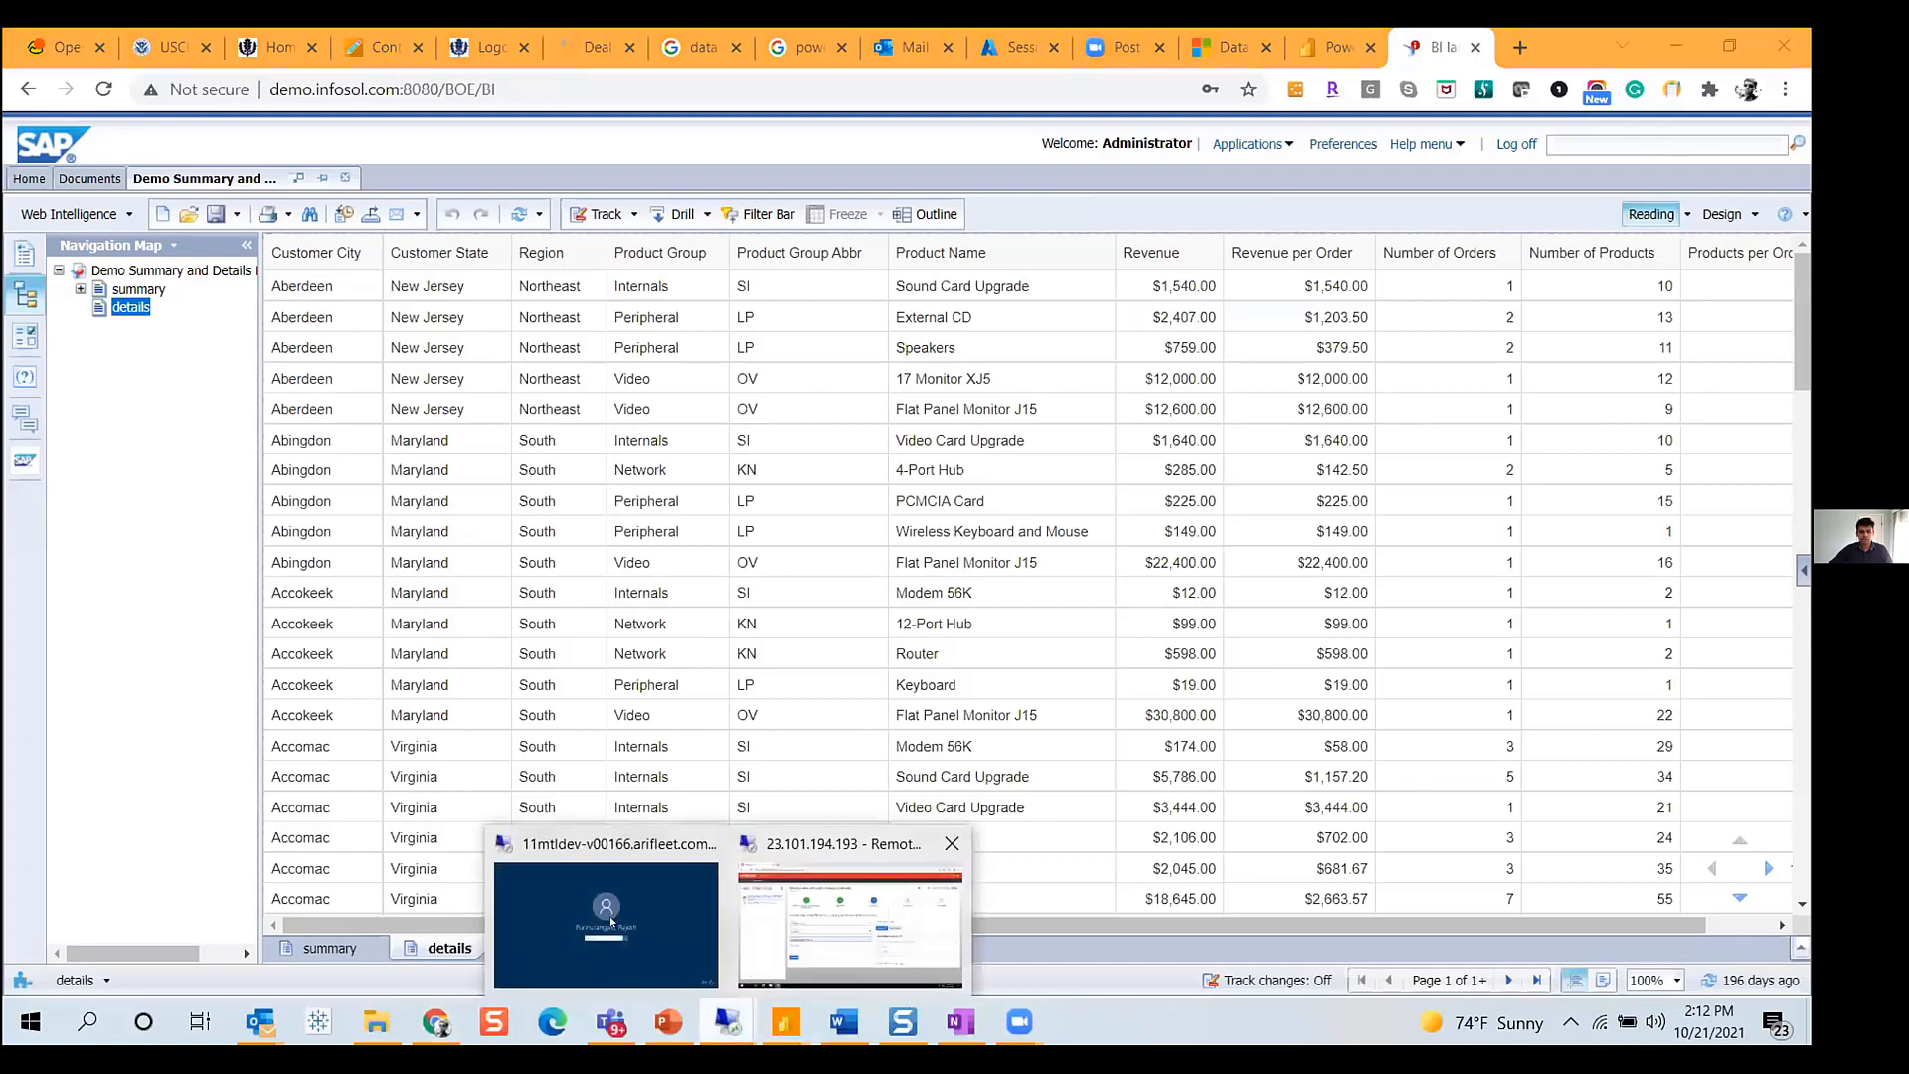
pyautogui.click(845, 885)
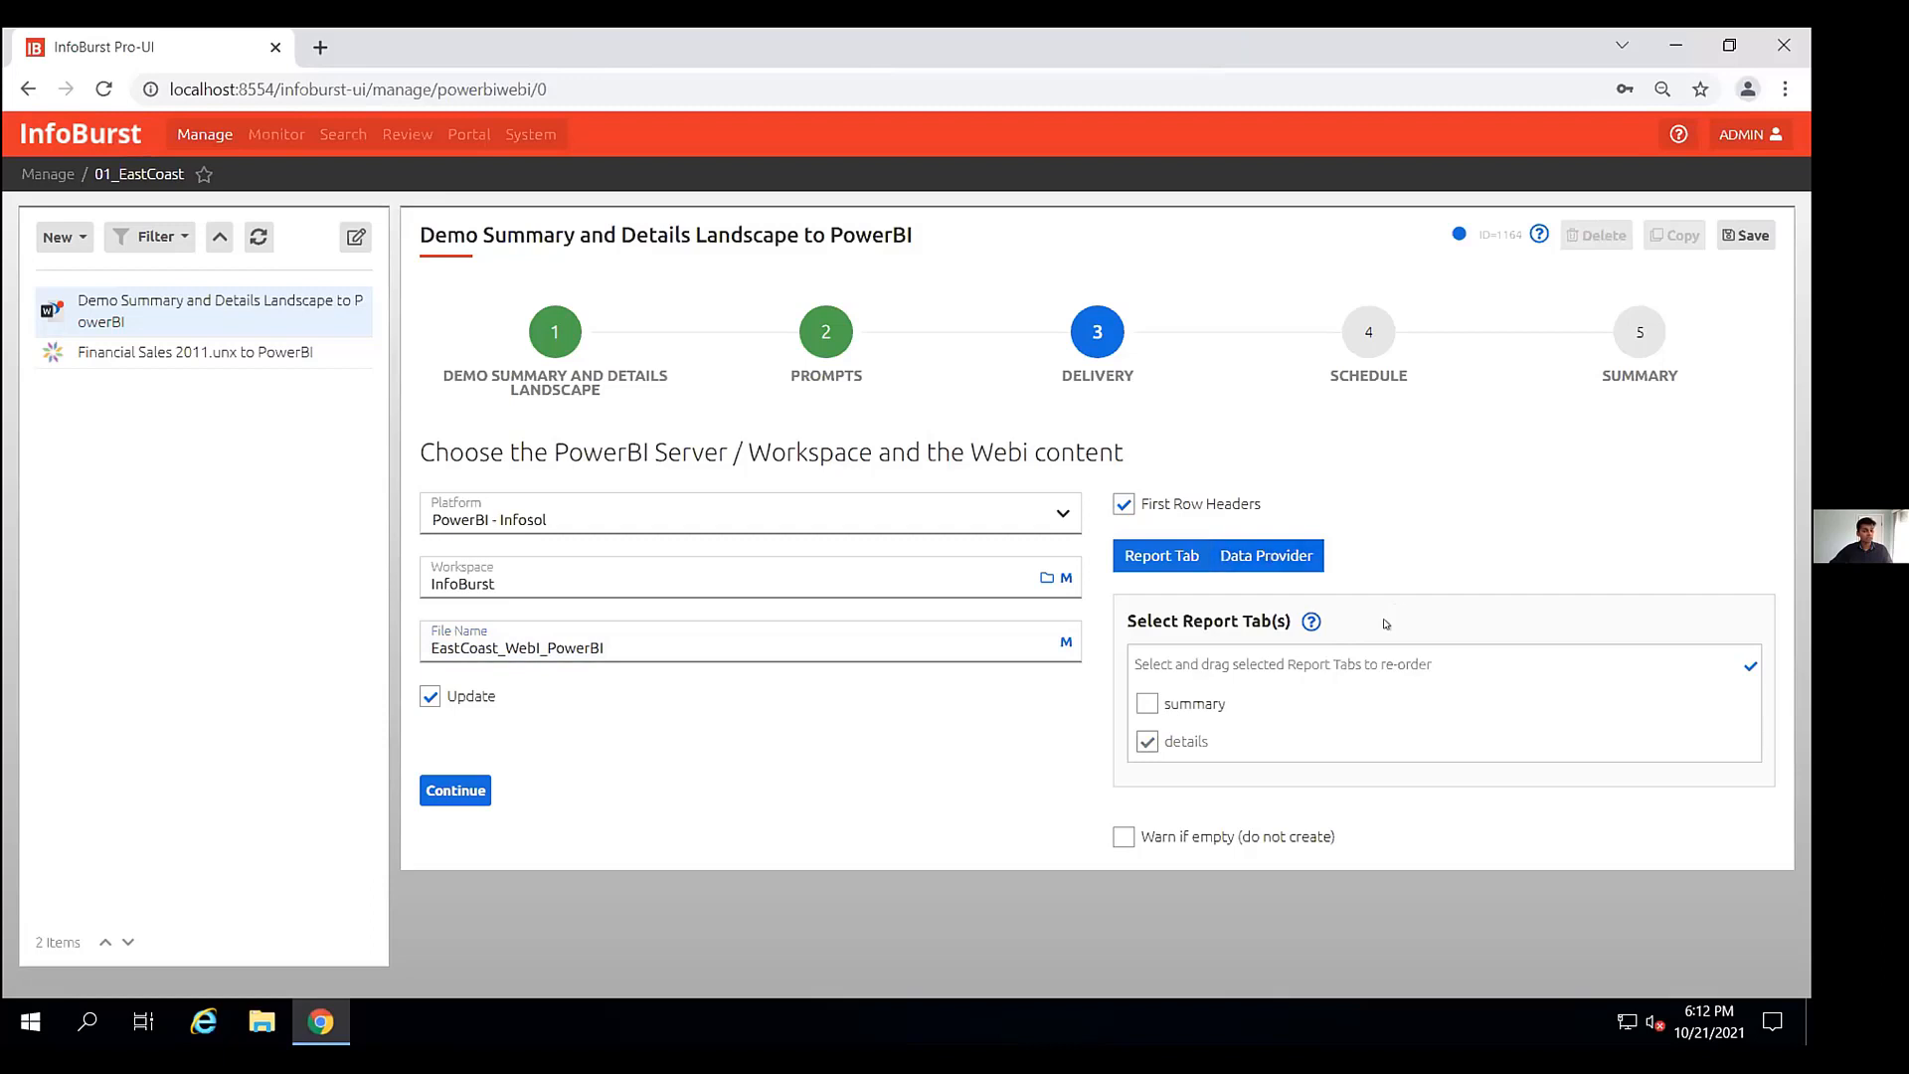
pyautogui.click(1266, 554)
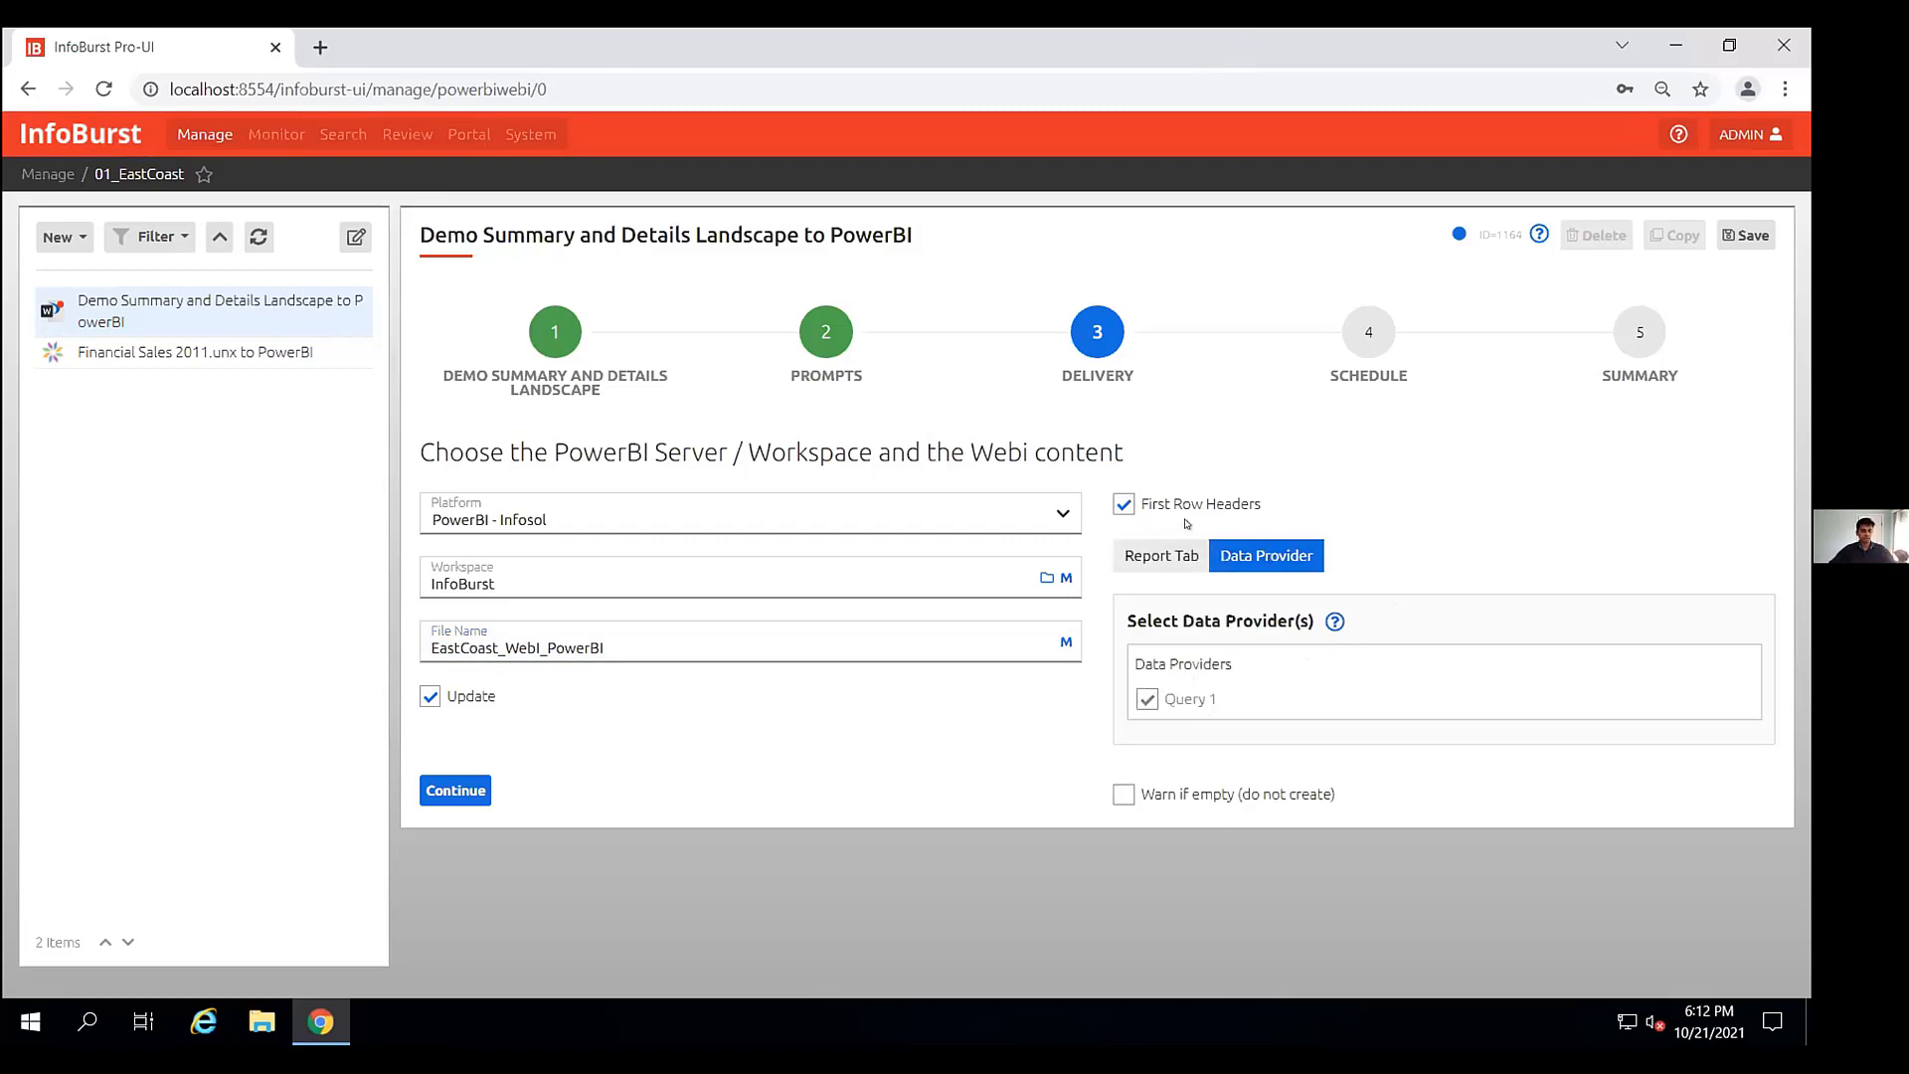
pyautogui.click(1161, 555)
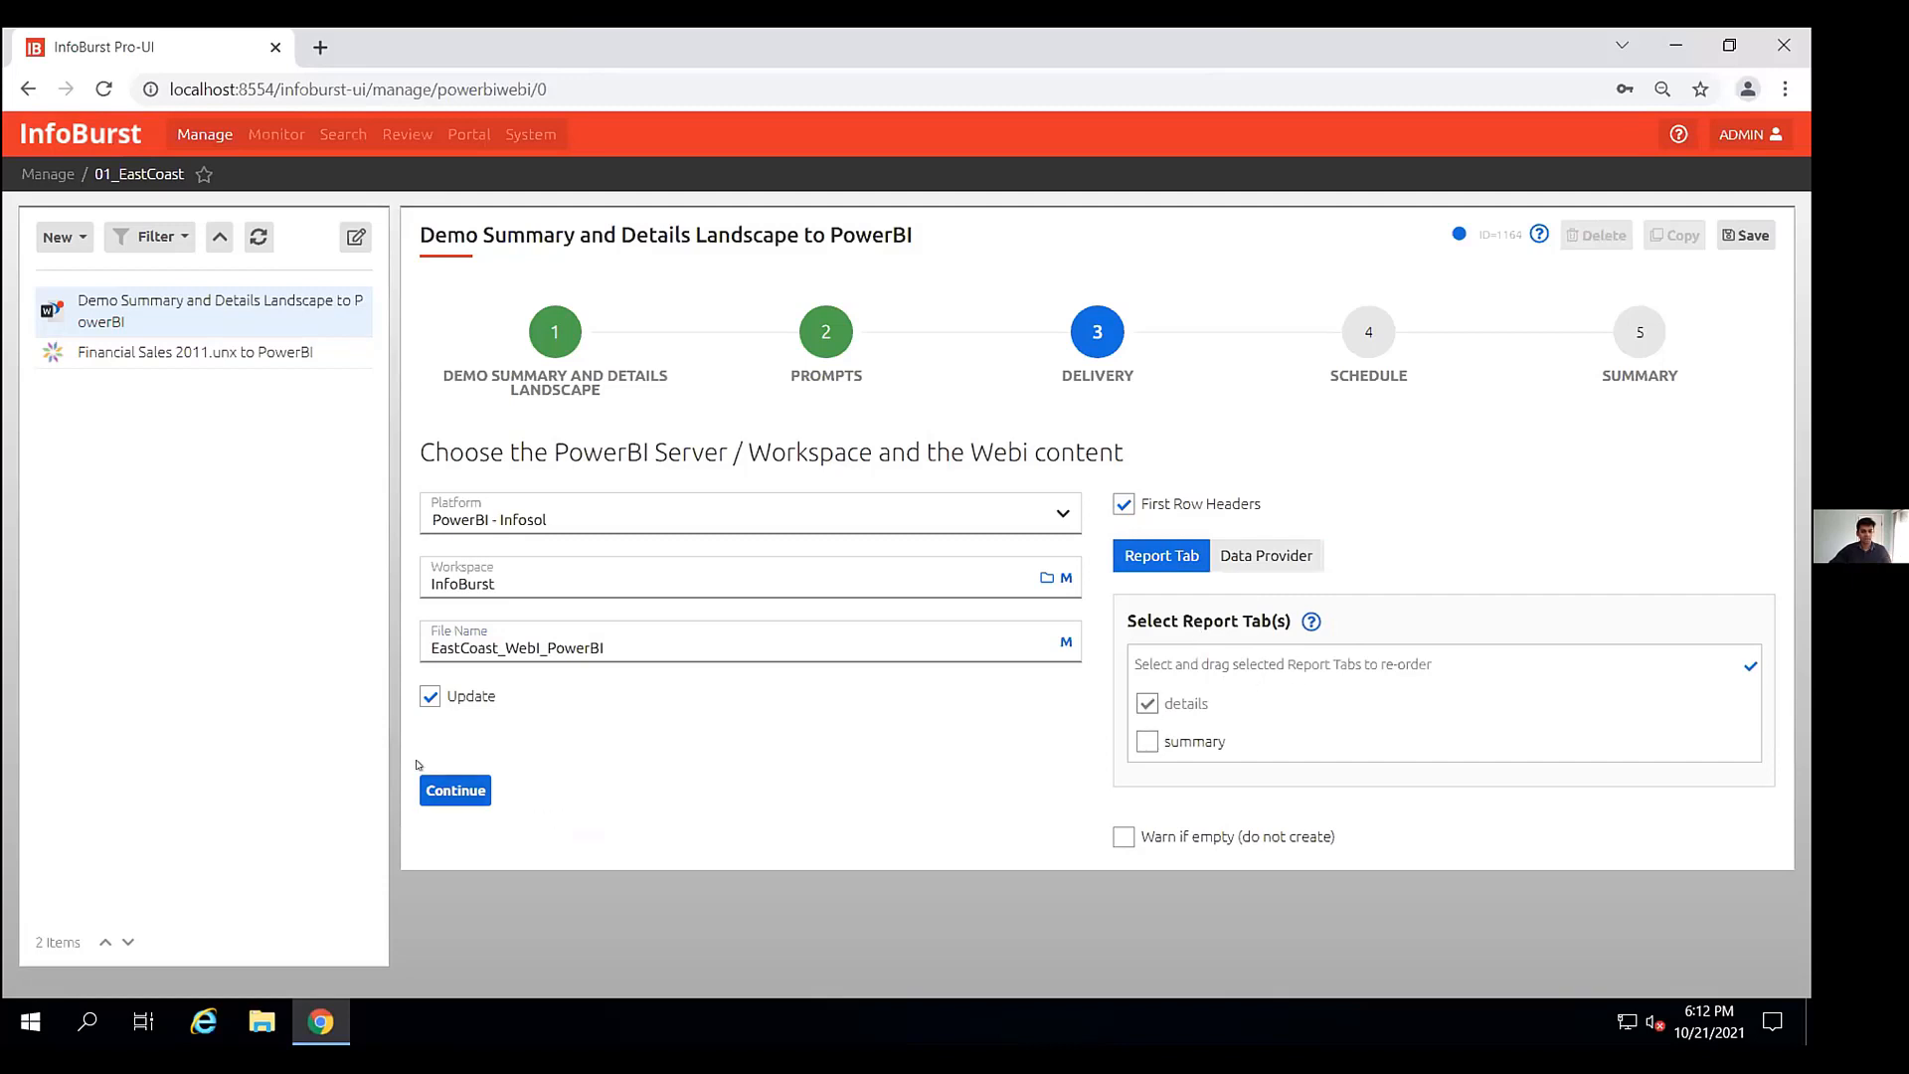
# - Save the workflow with the schedule set to Never and run it now
pyautogui.click(441, 792)
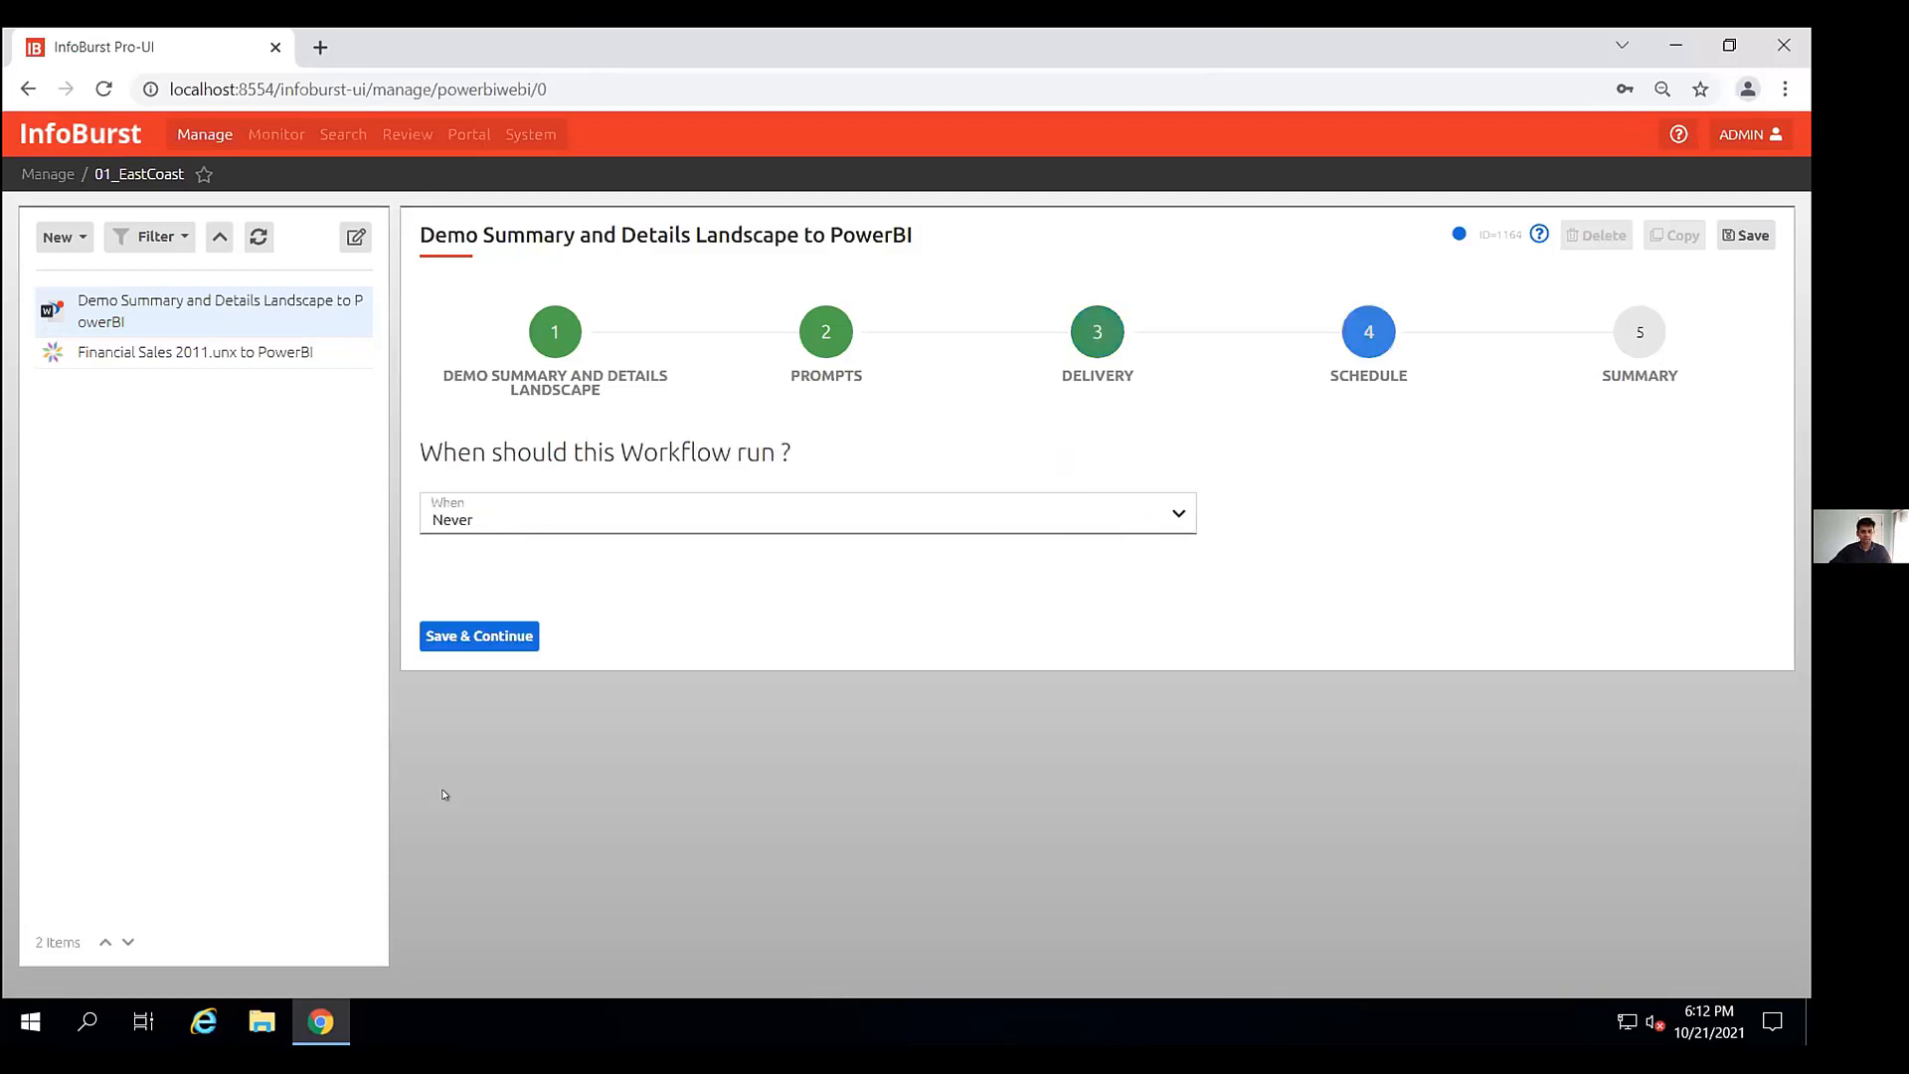
pyautogui.click(475, 638)
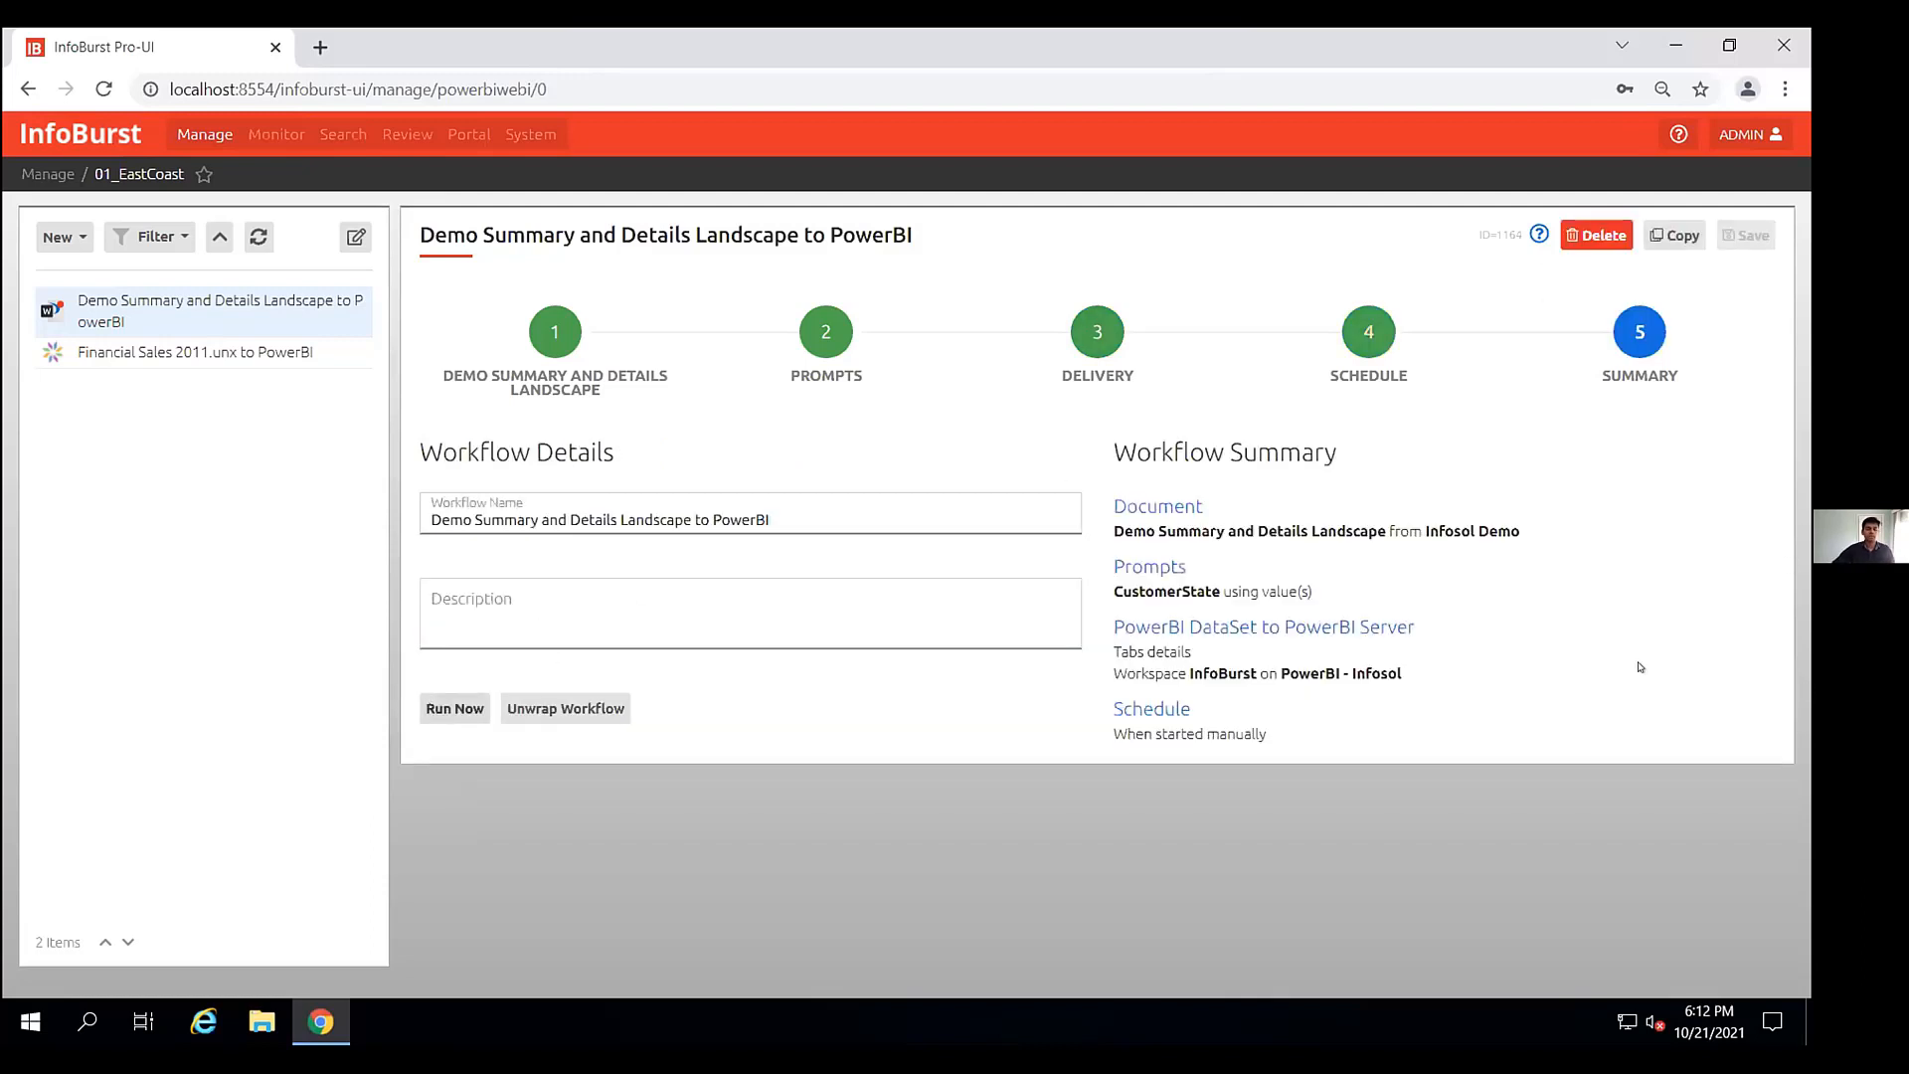
pyautogui.click(454, 708)
pyautogui.click(1081, 619)
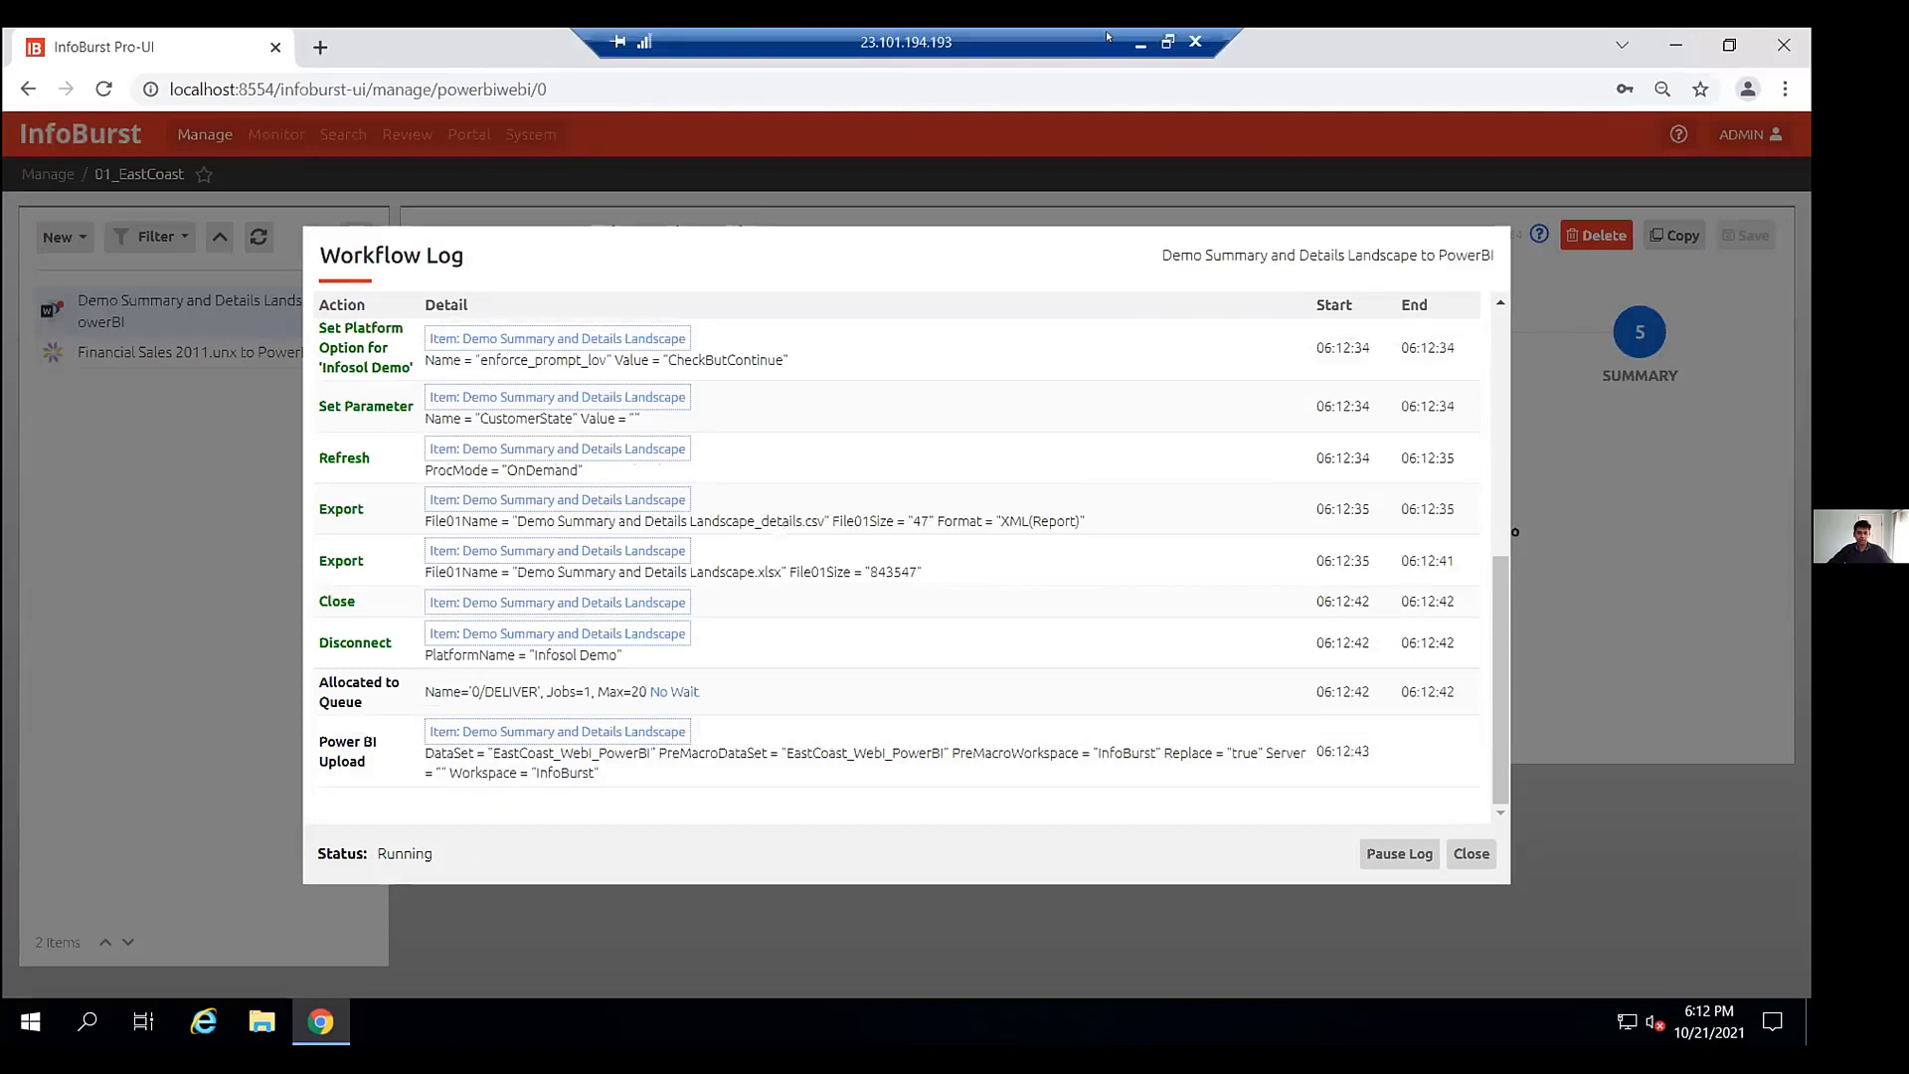
# - Switch to Power BI Desktop on the local machine and start a new report
pyautogui.click(1141, 42)
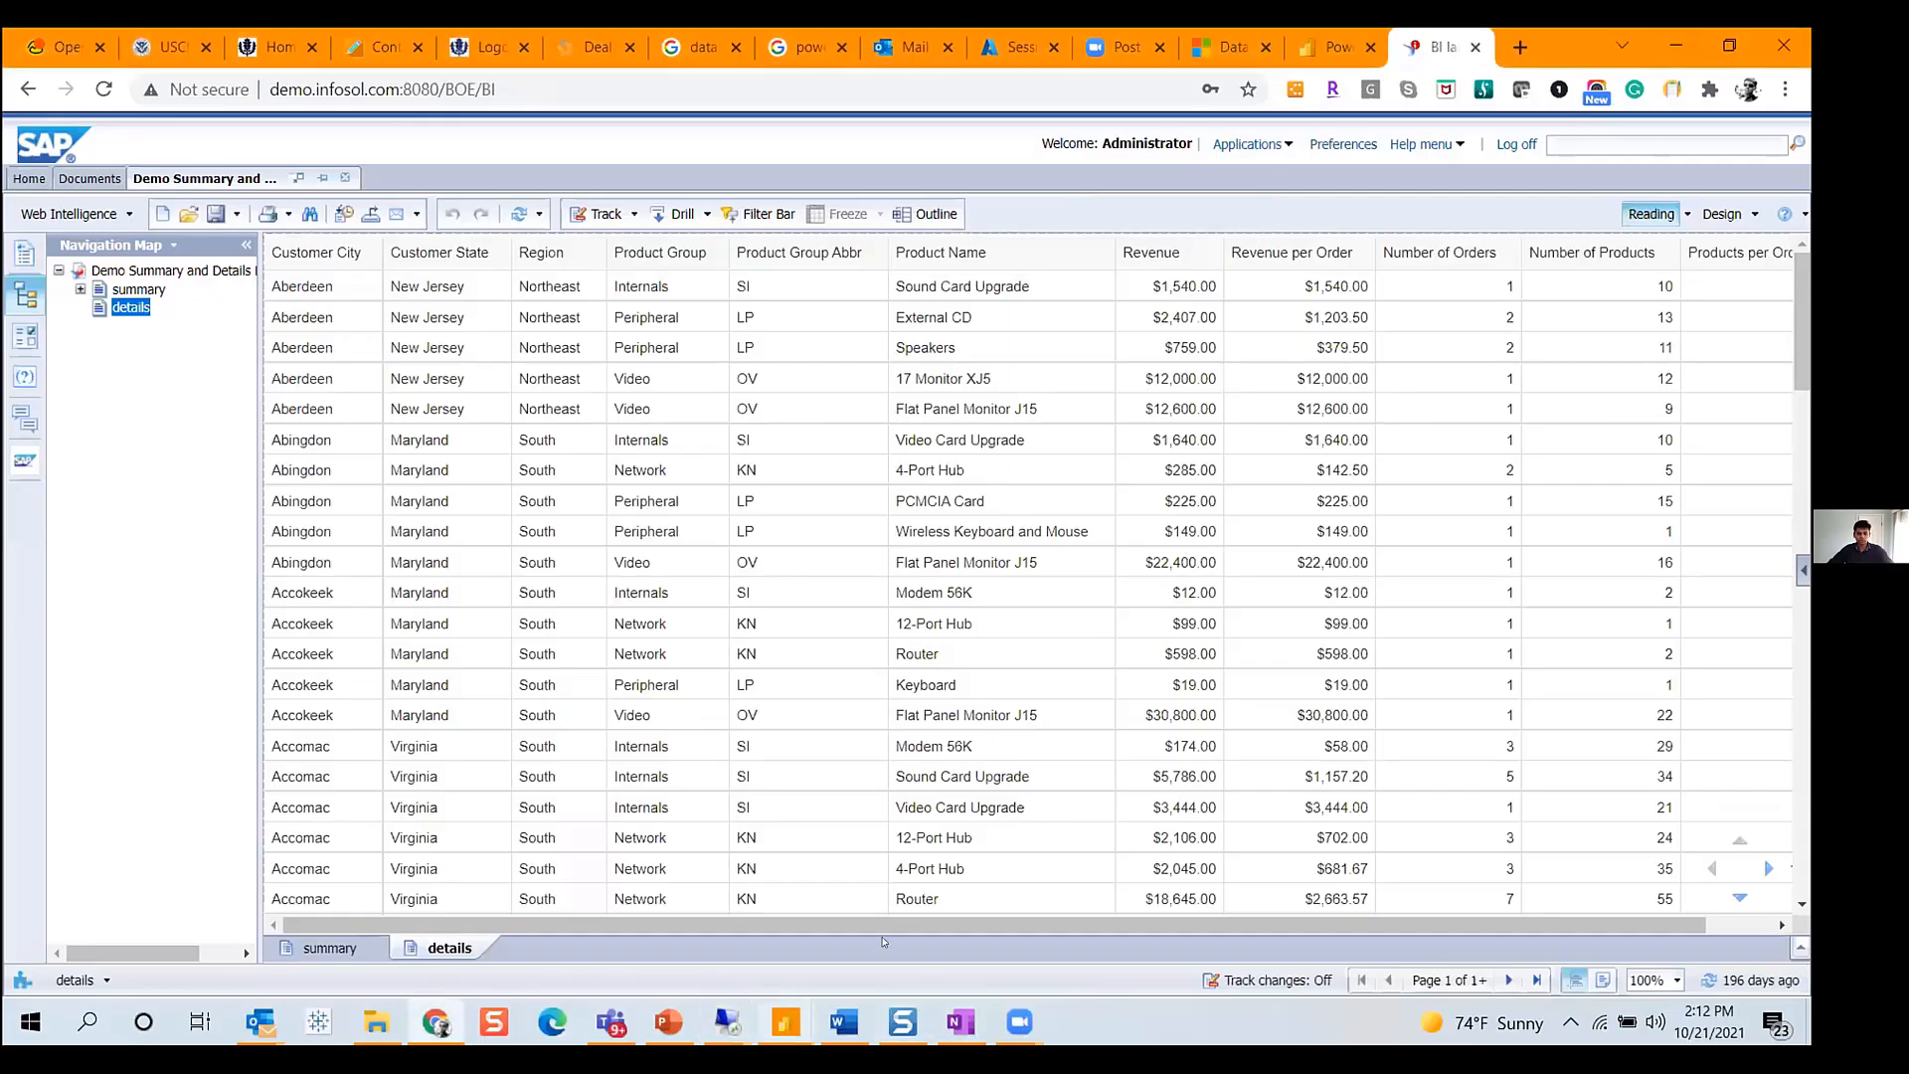
pyautogui.click(786, 1022)
pyautogui.click(821, 922)
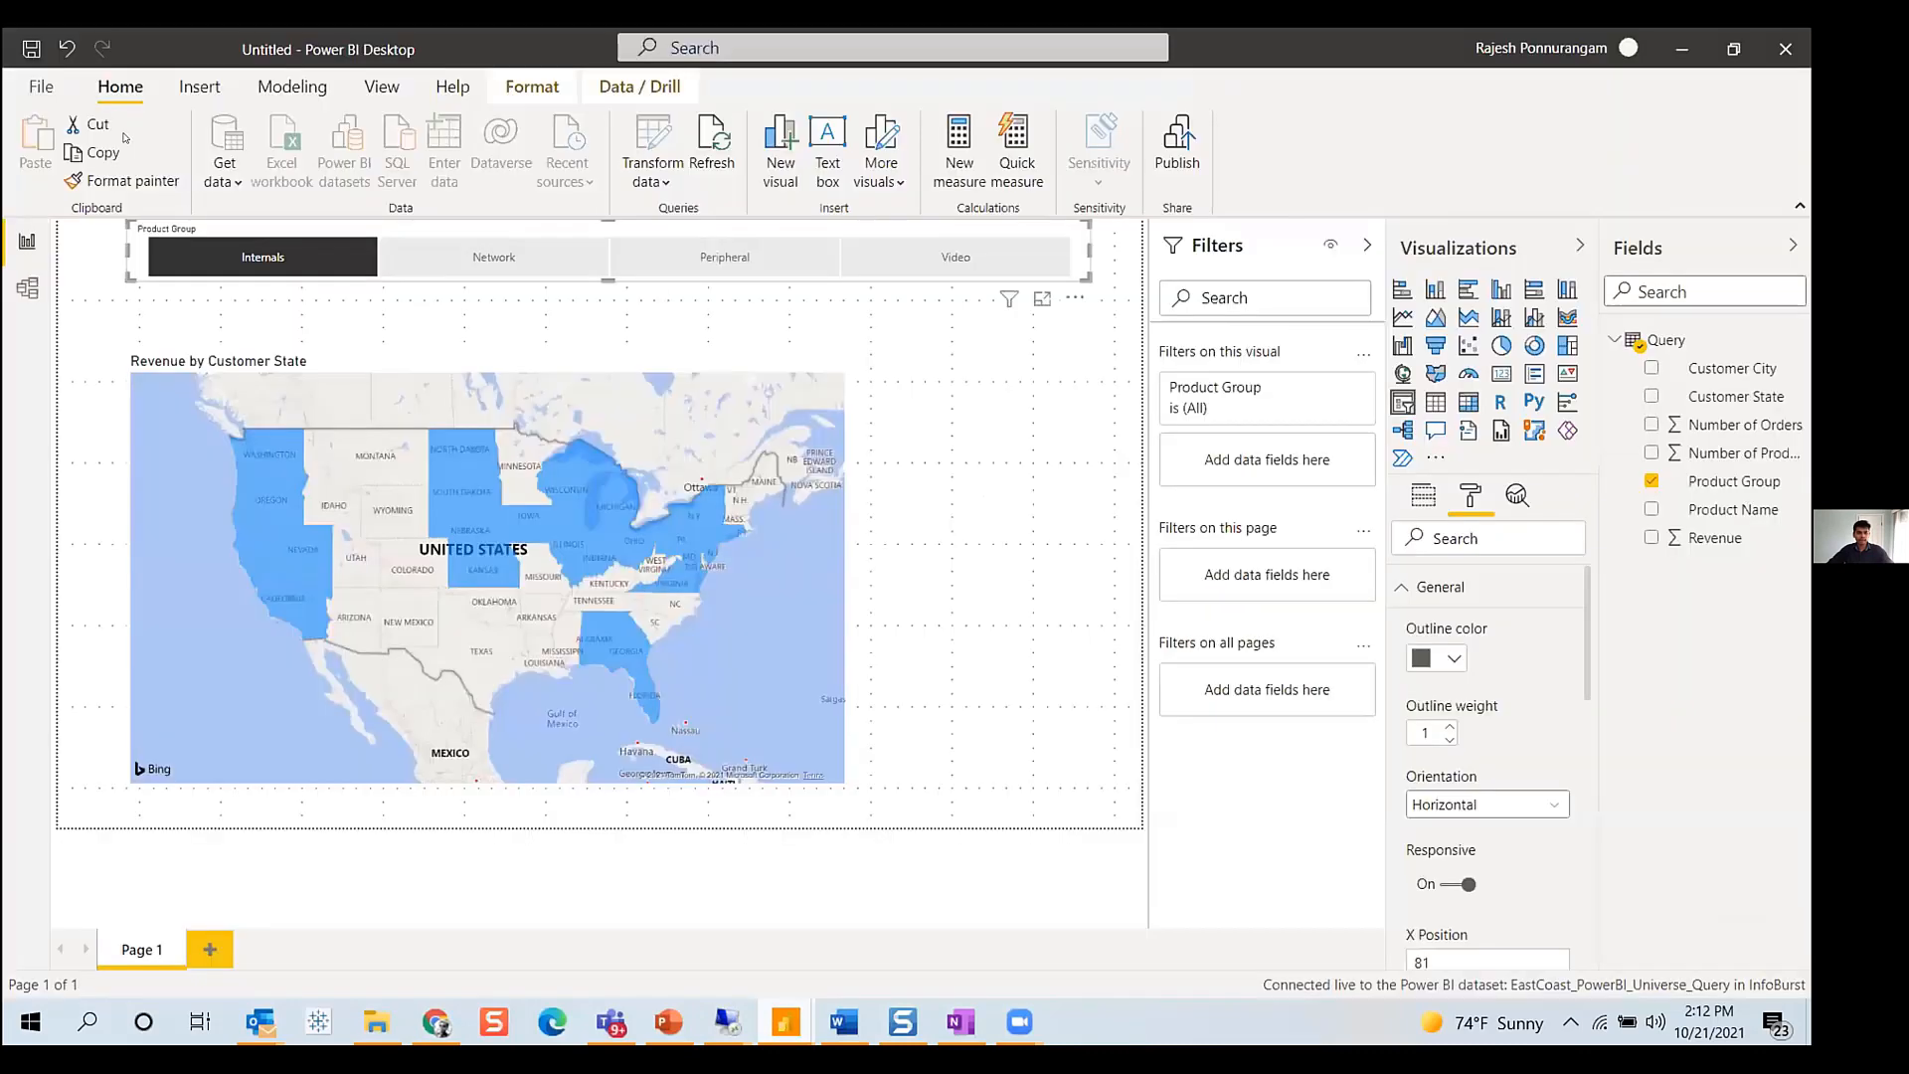
pyautogui.click(42, 84)
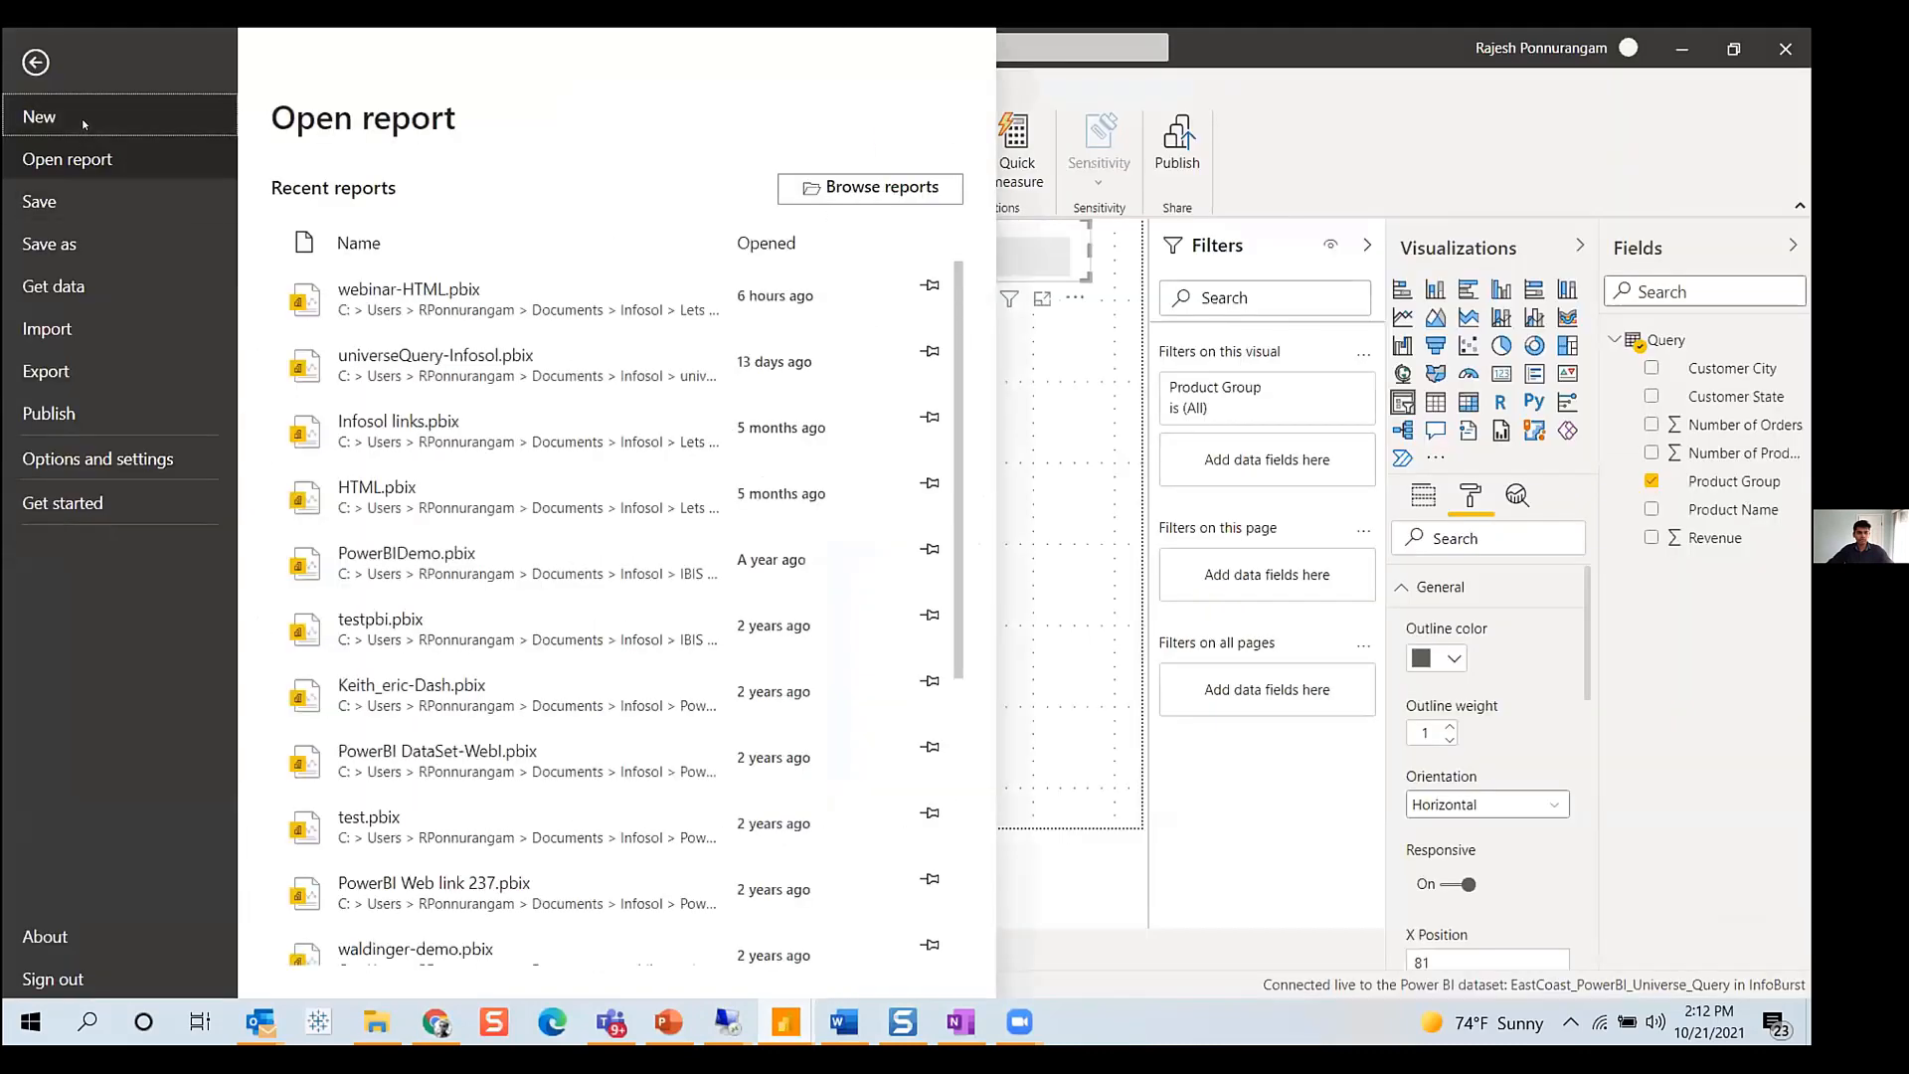
pyautogui.click(83, 117)
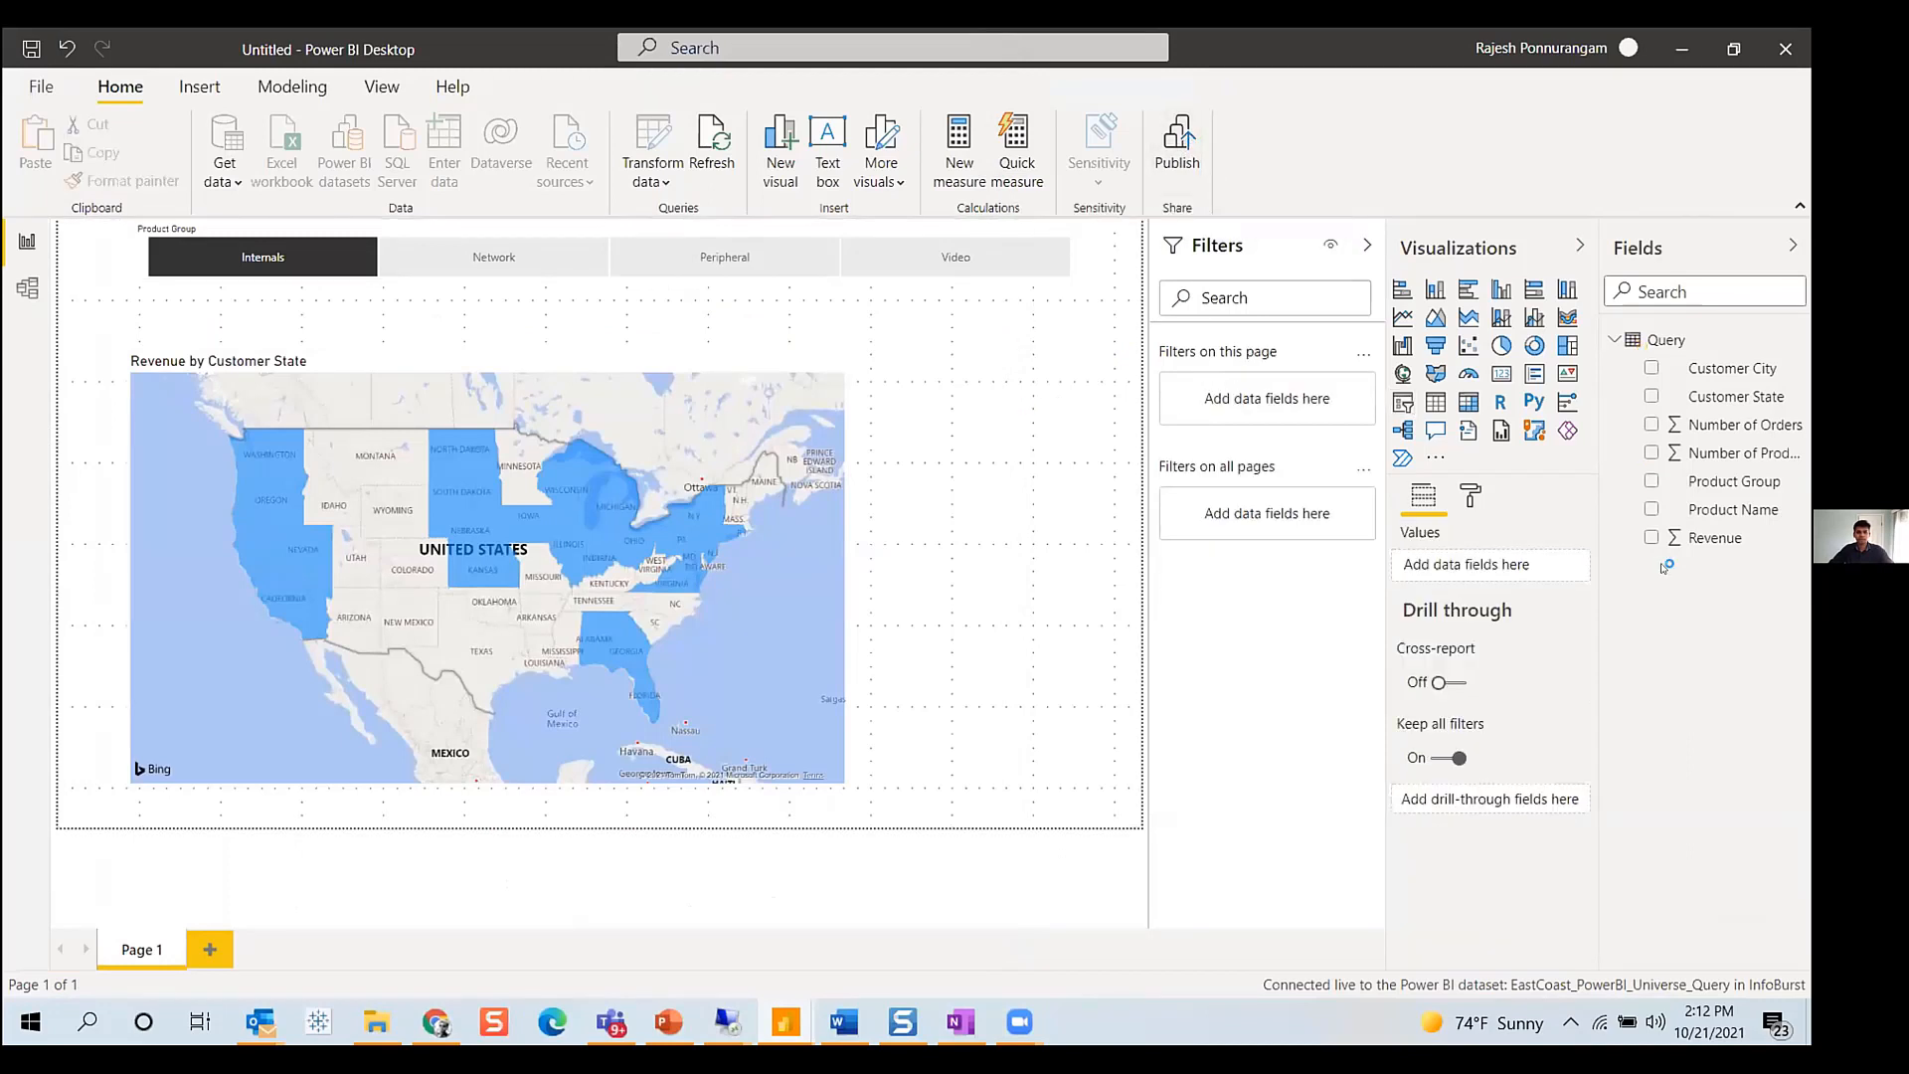
# - Save the current report as Universe-EastCoast and publish it to the InfoBurst workspace
pyautogui.click(1008, 553)
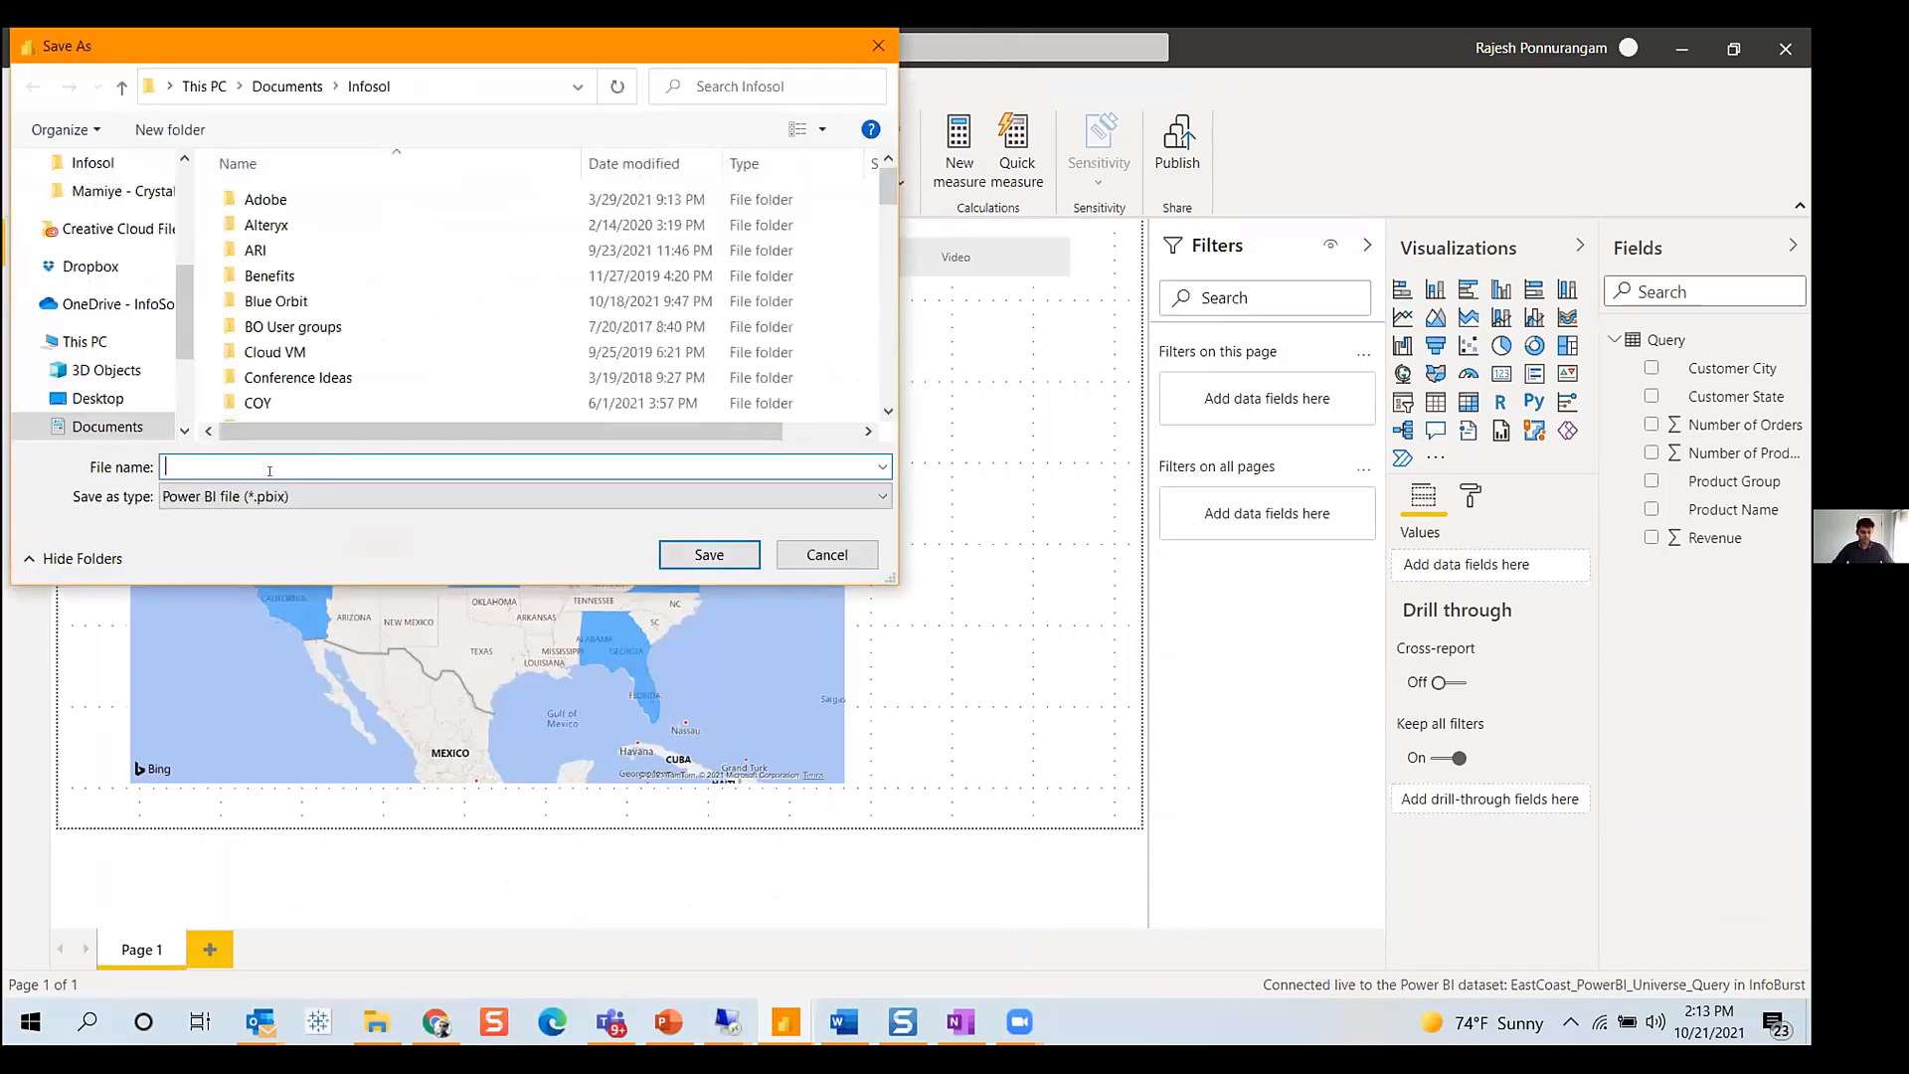
pyautogui.write('Universe-')
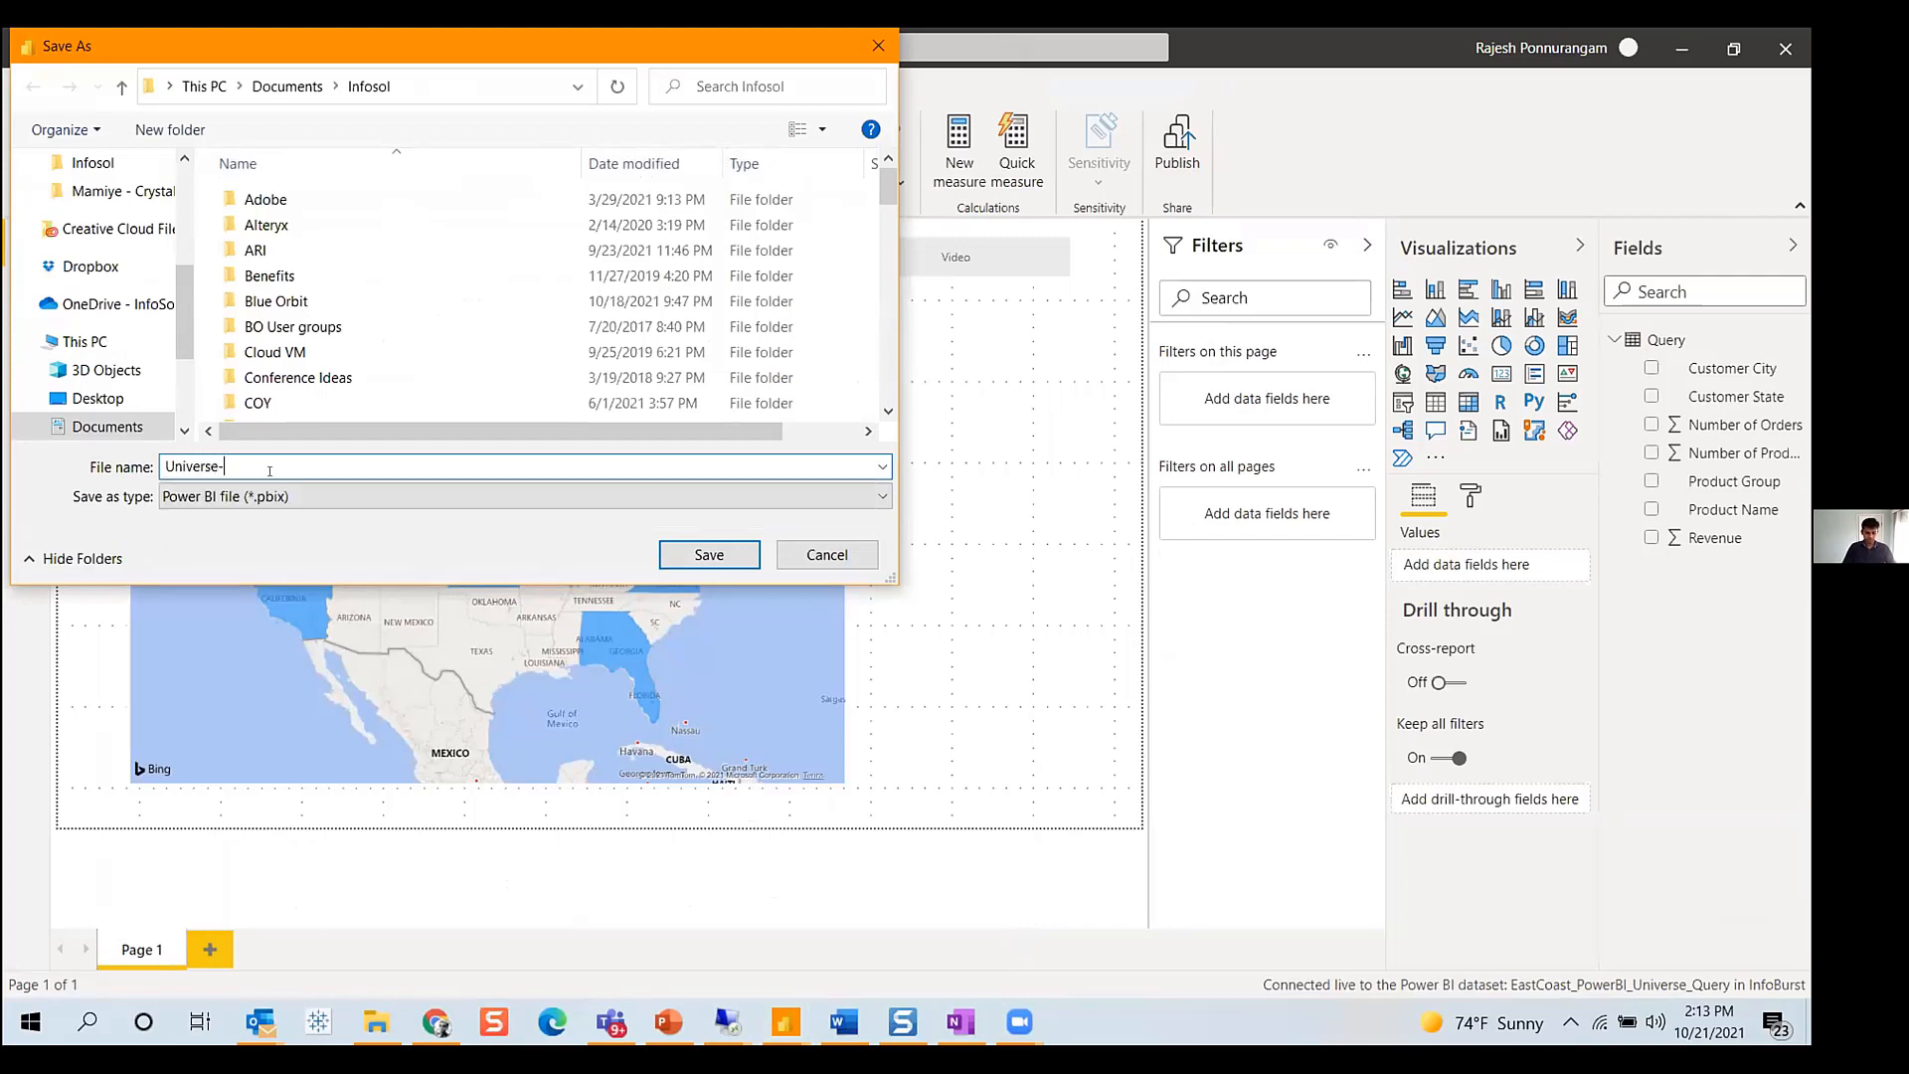
pyautogui.write('EastCoast')
pyautogui.press('Return')
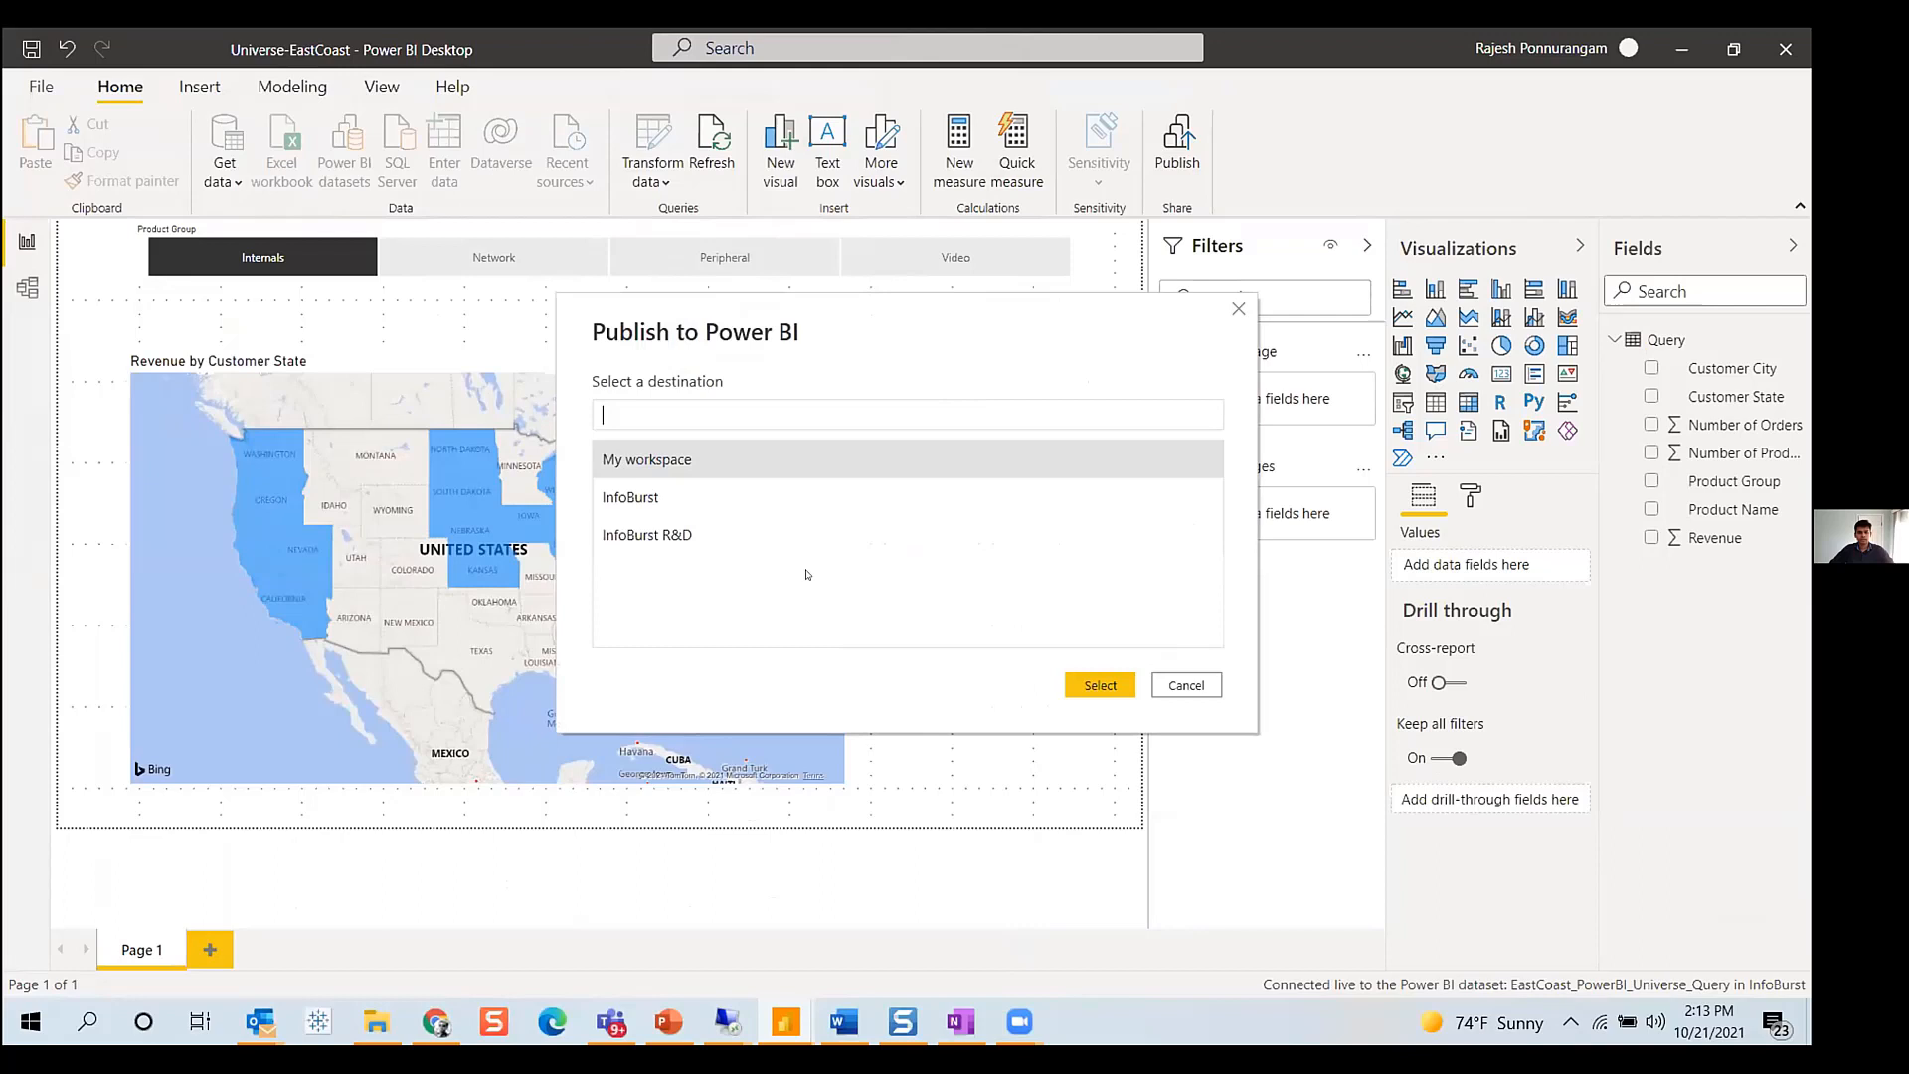
pyautogui.click(638, 503)
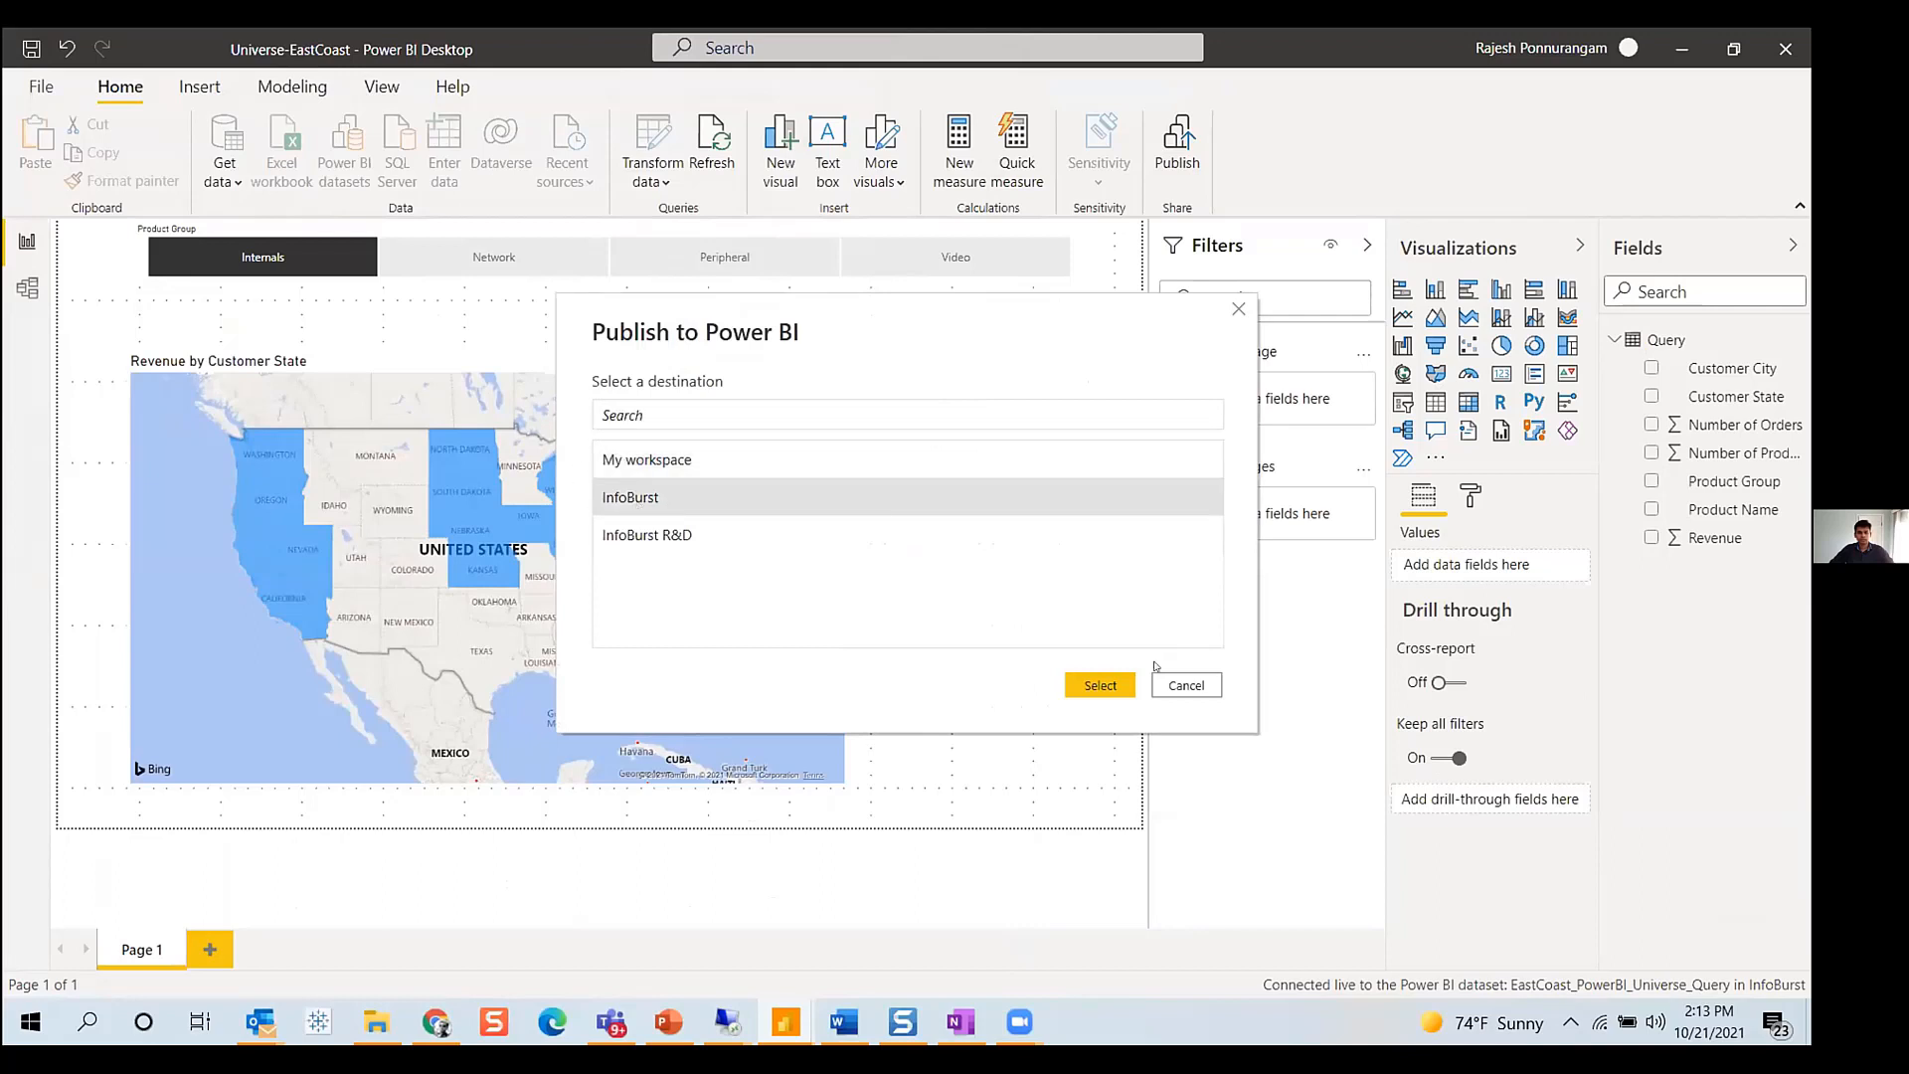
pyautogui.click(1106, 684)
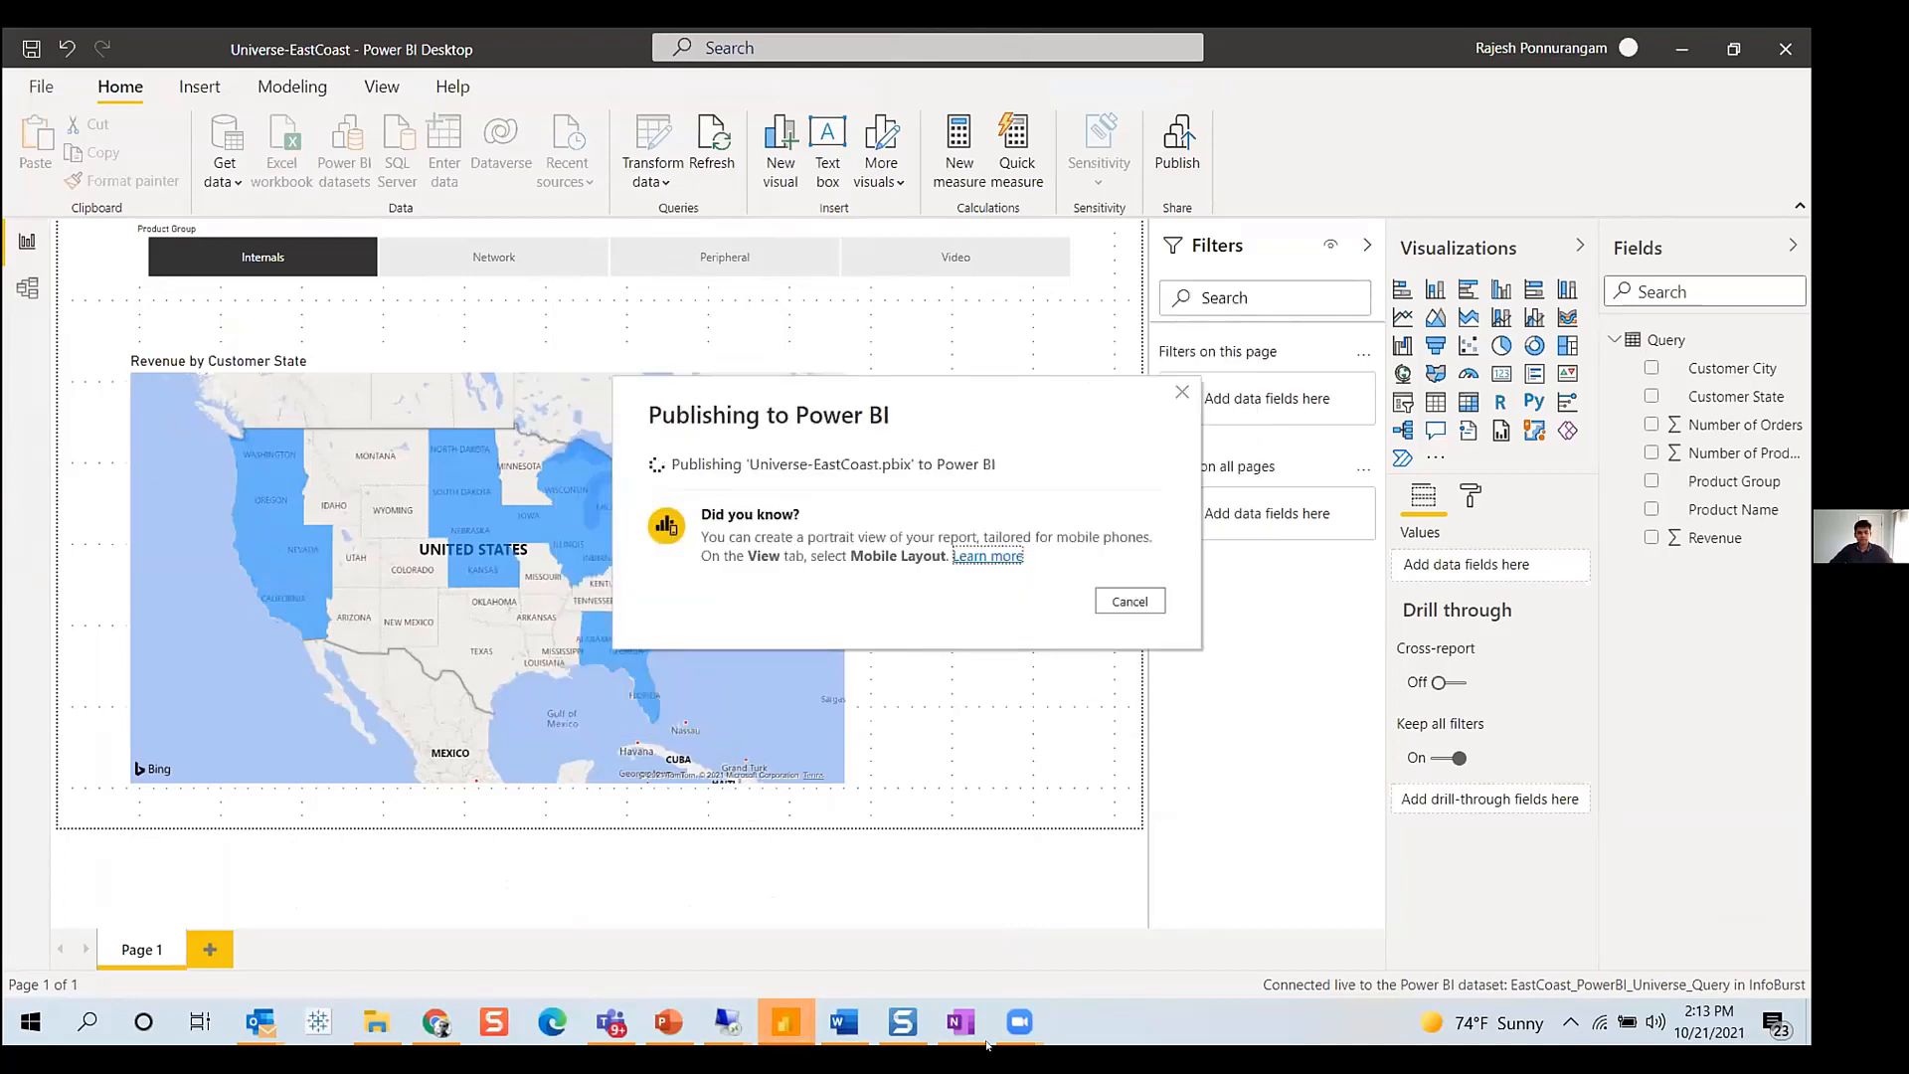
# - In the new untitled Power BI window, create a report connected to the EastCoast_WebI_PowerBI dataset
pyautogui.moveTo(785, 1022)
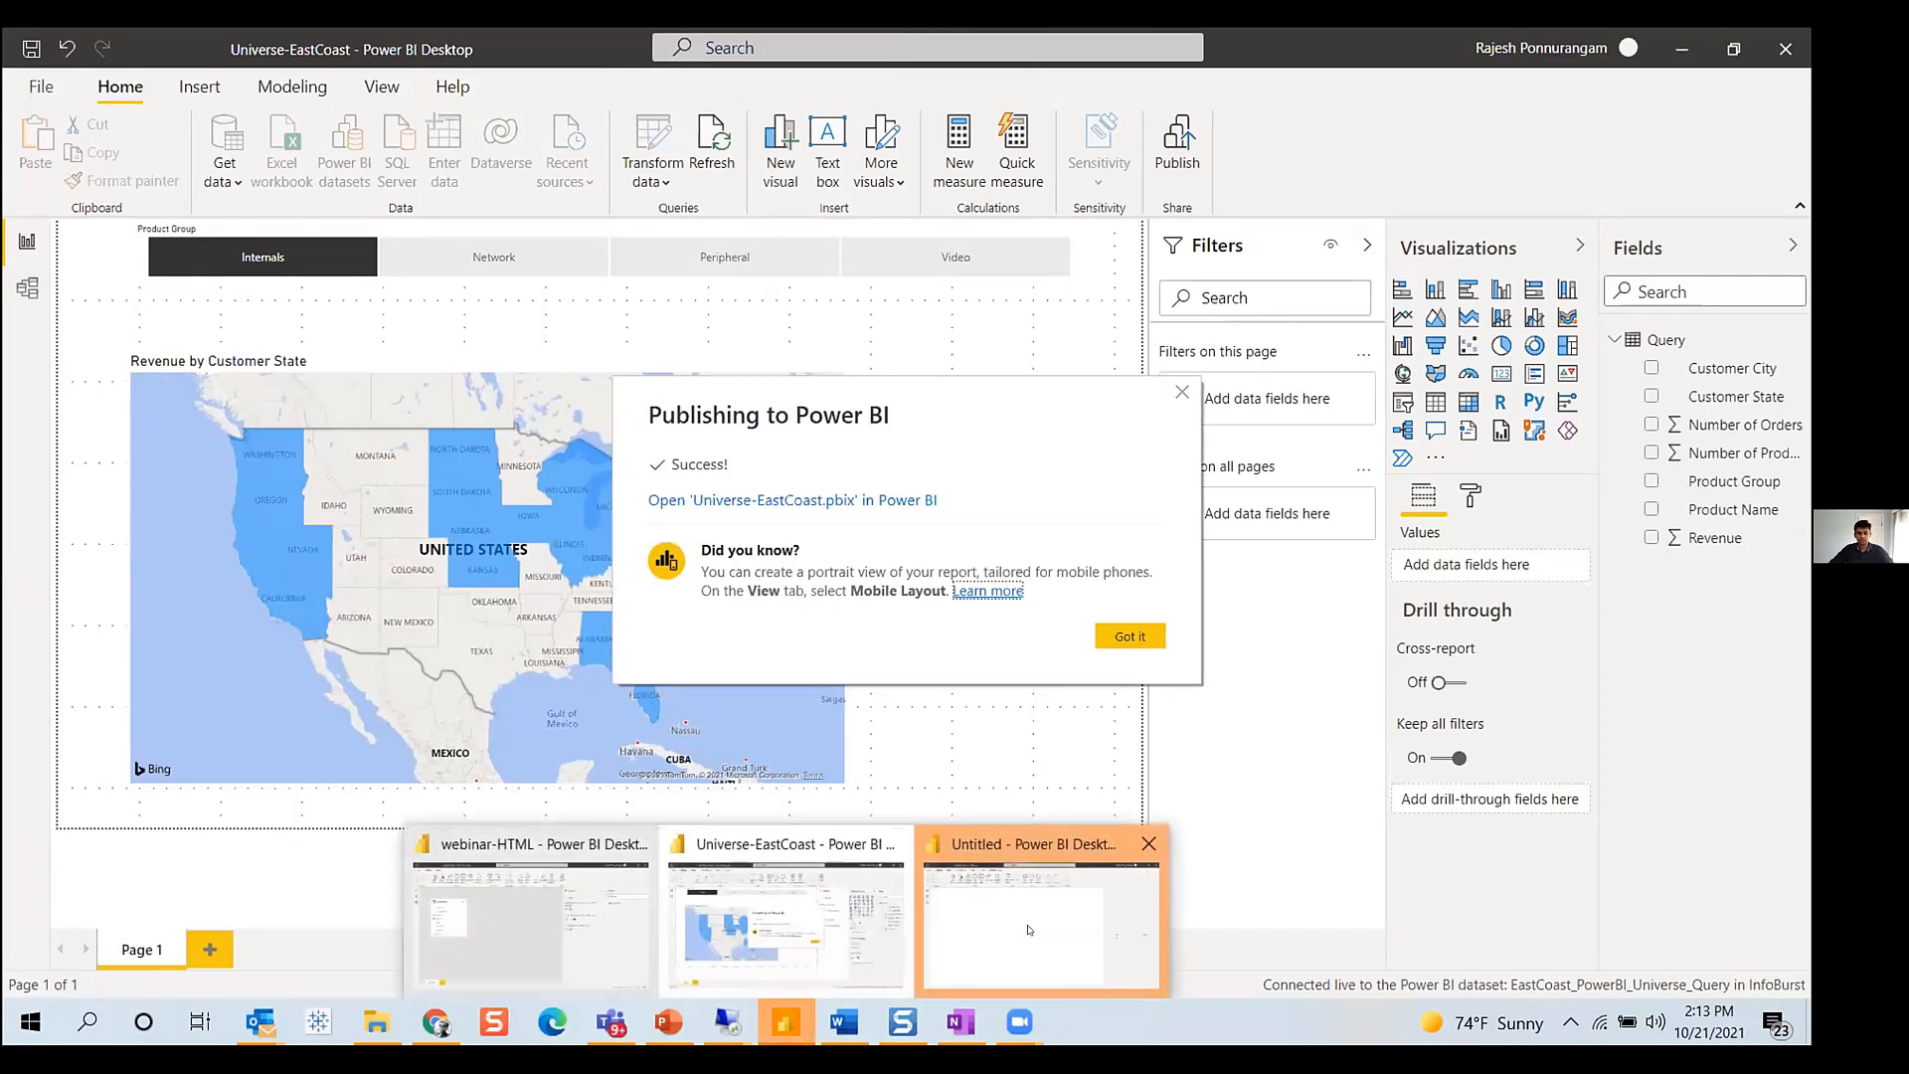
pyautogui.click(1034, 899)
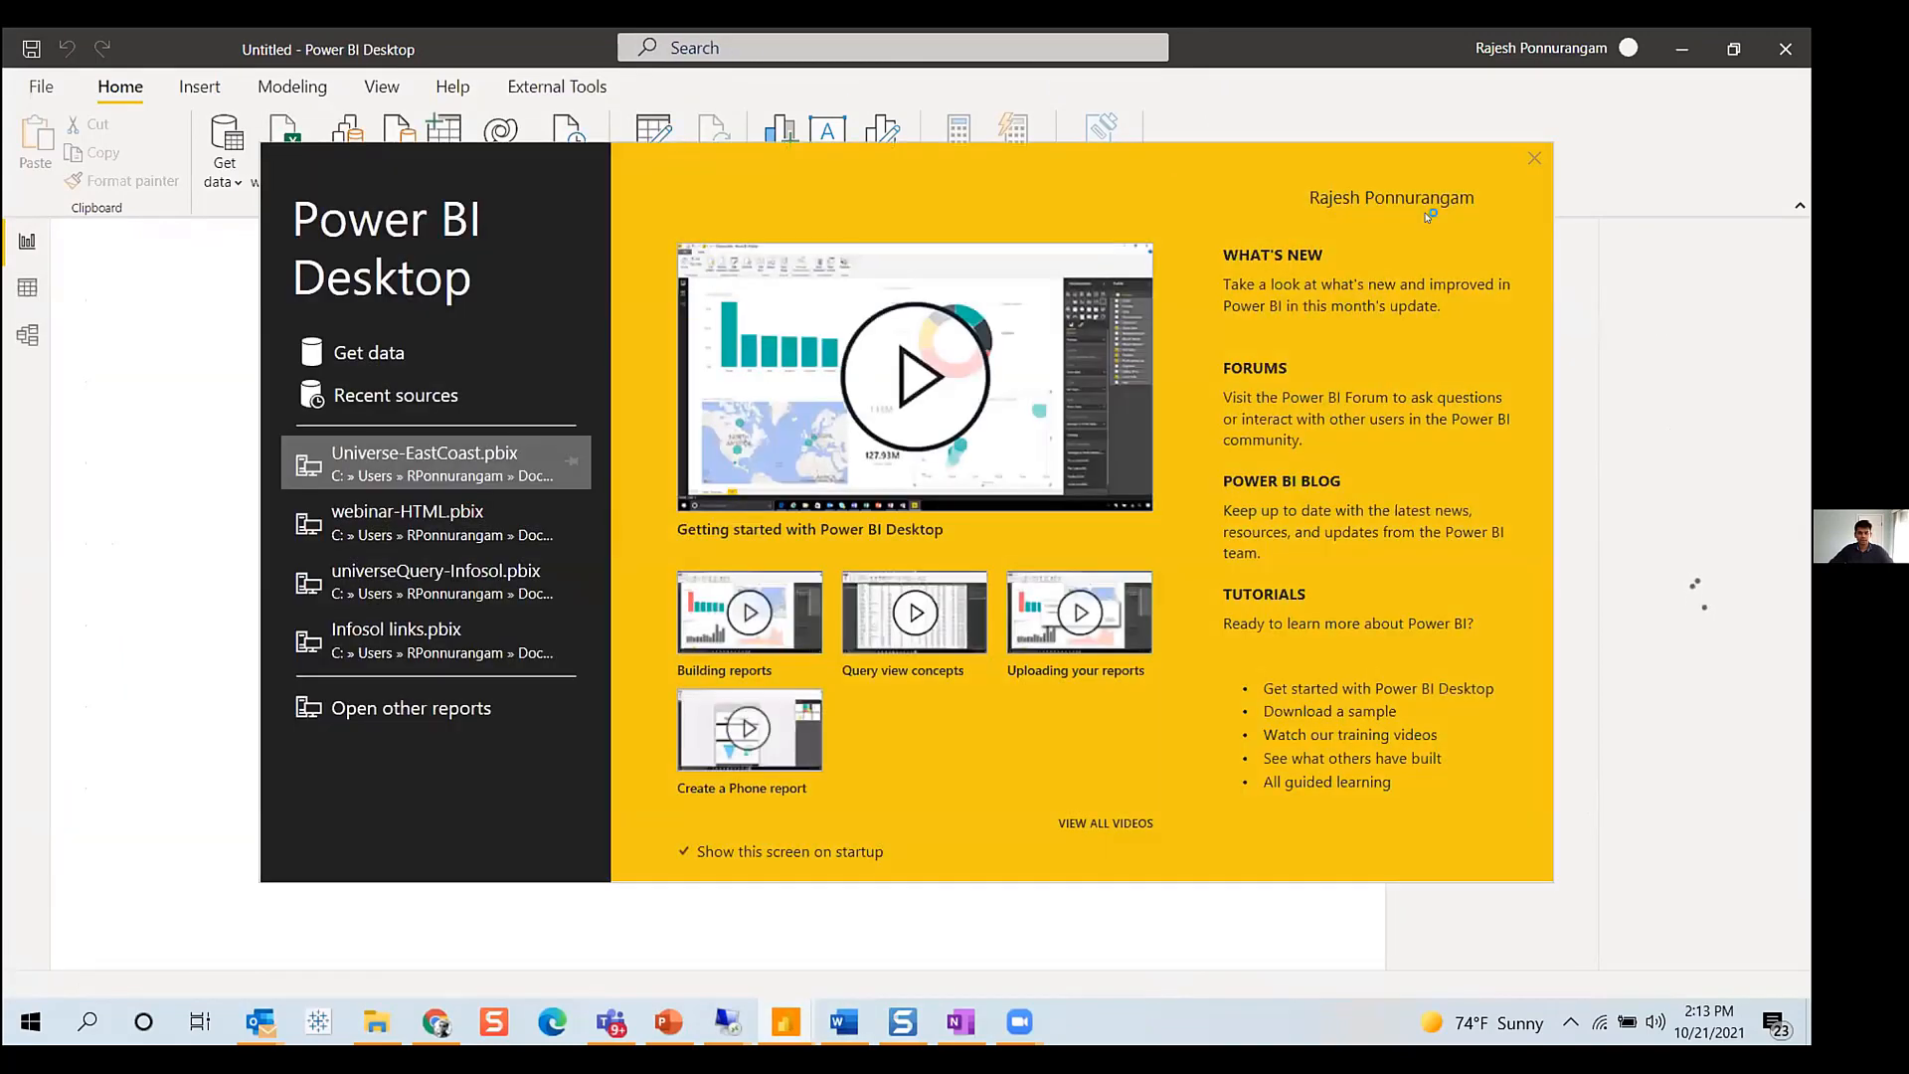
pyautogui.click(1533, 158)
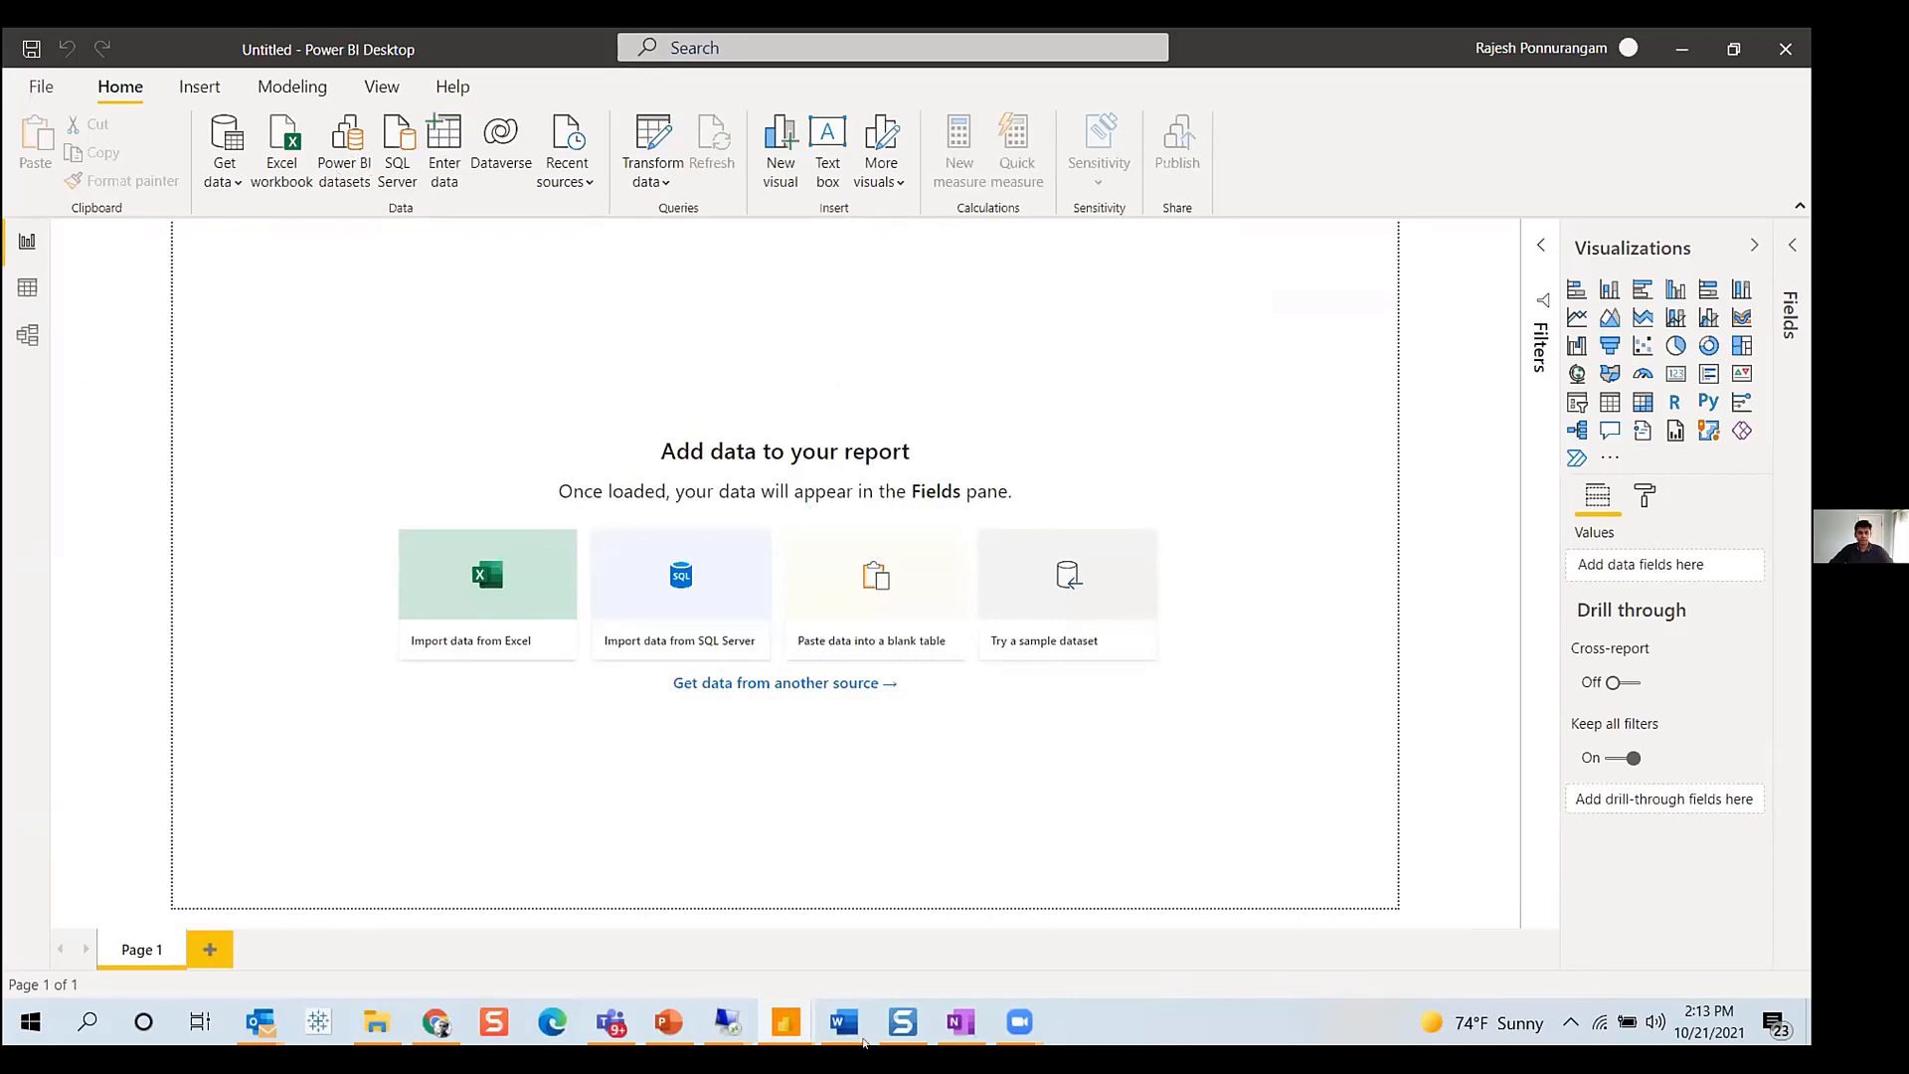
pyautogui.click(344, 149)
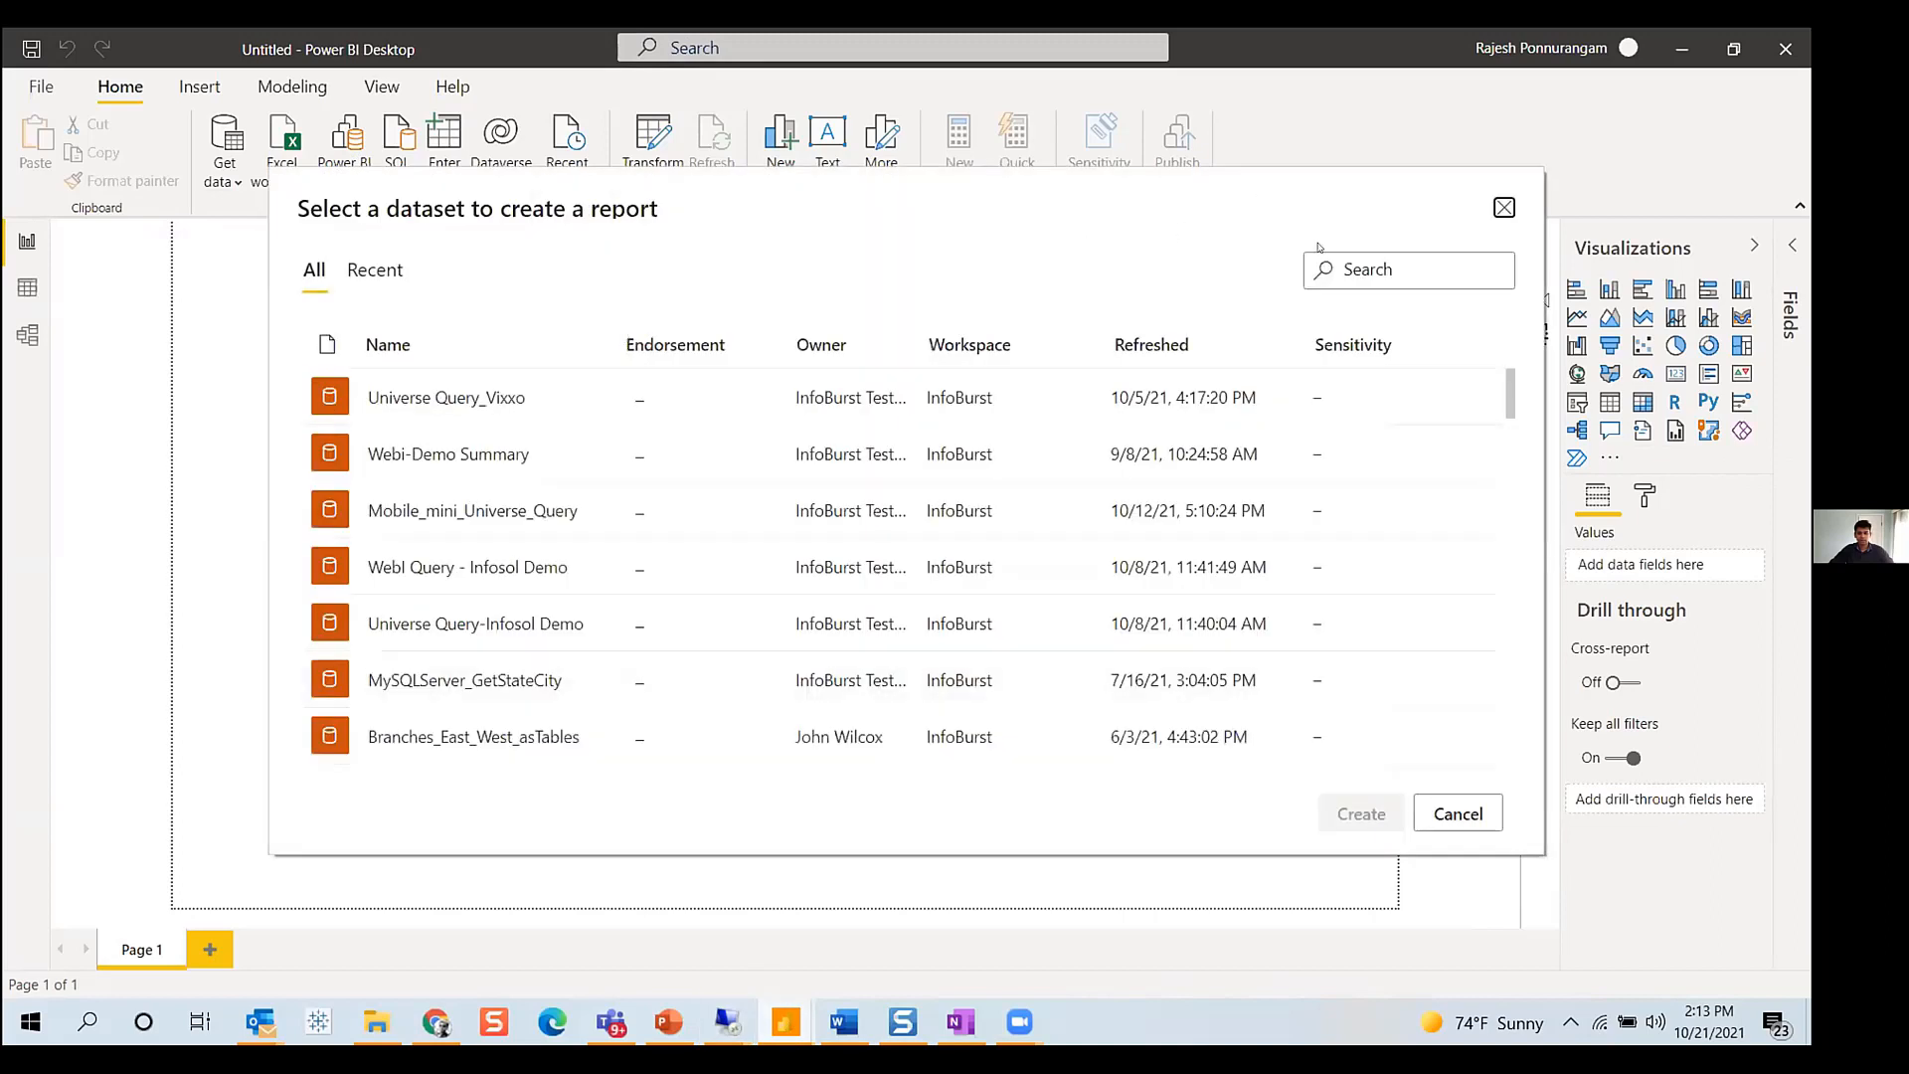
pyautogui.click(1354, 266)
pyautogui.write('east')
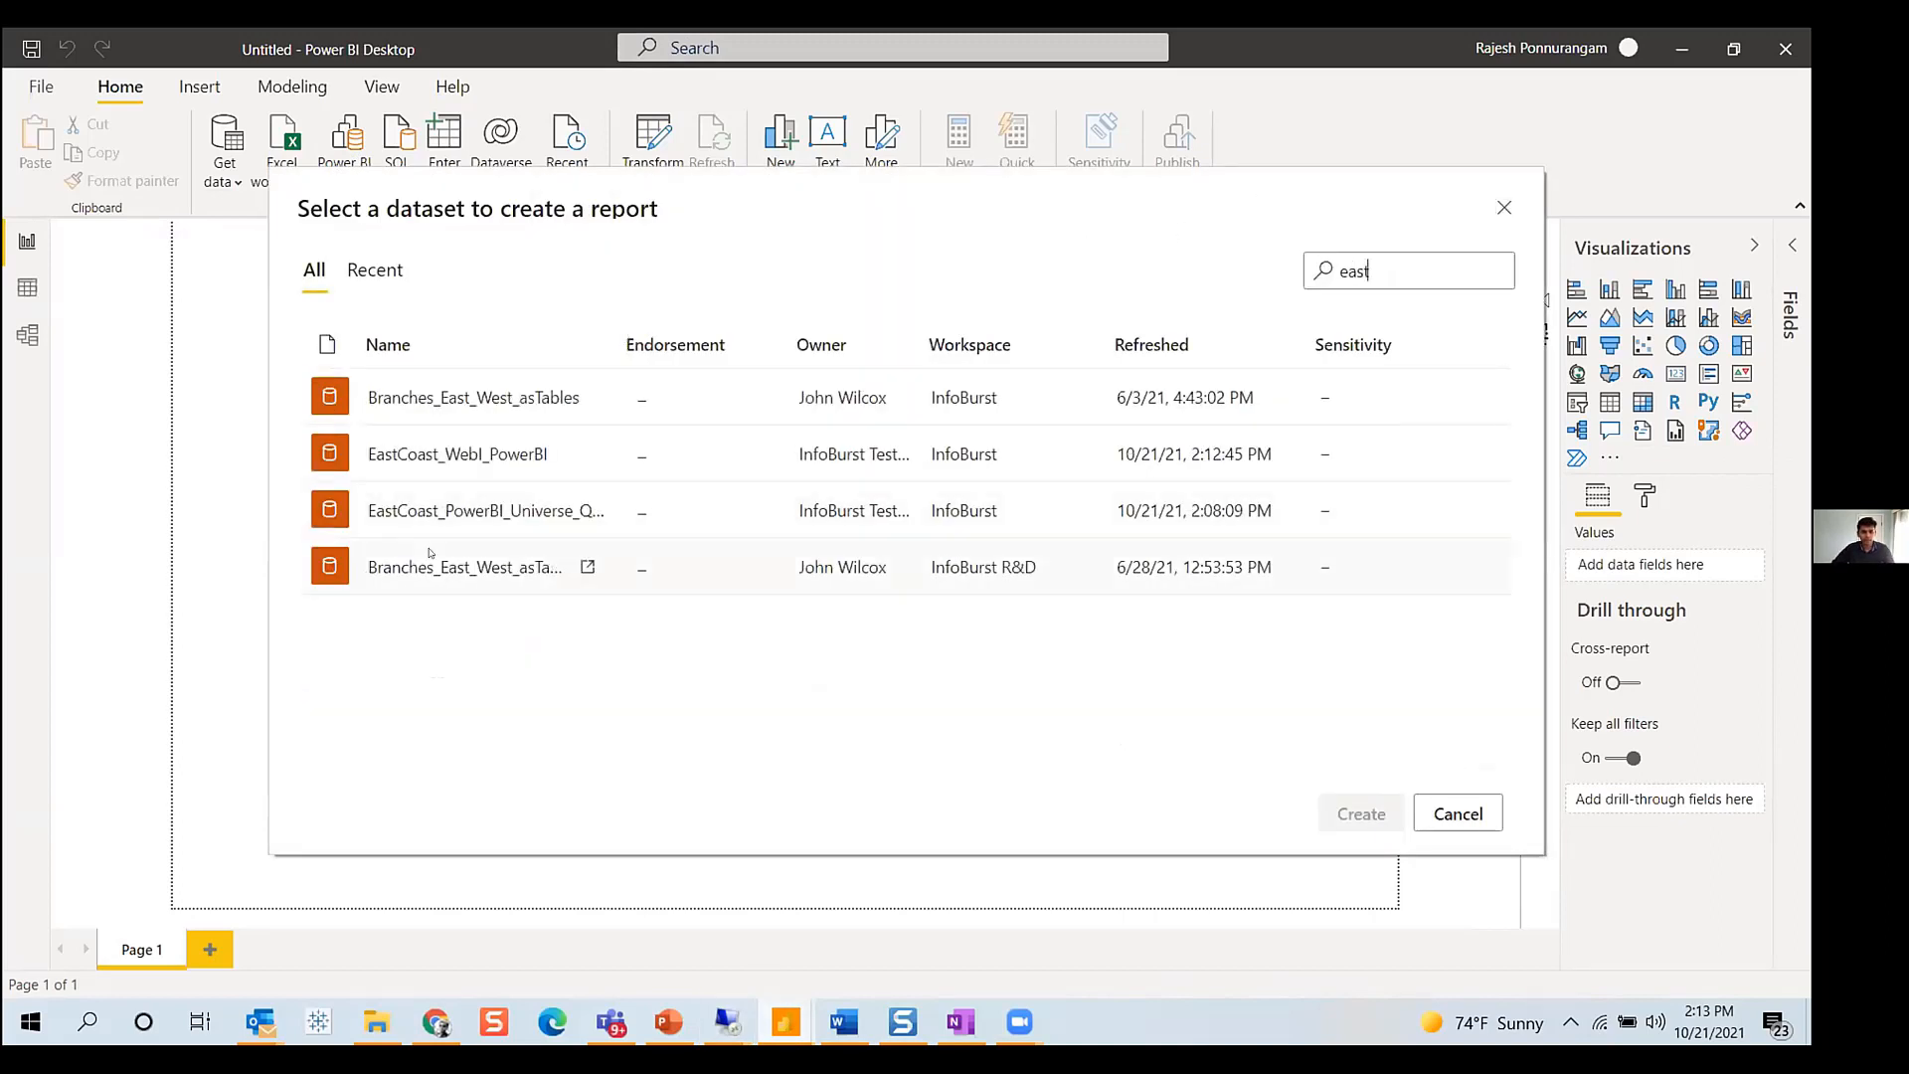
pyautogui.click(587, 453)
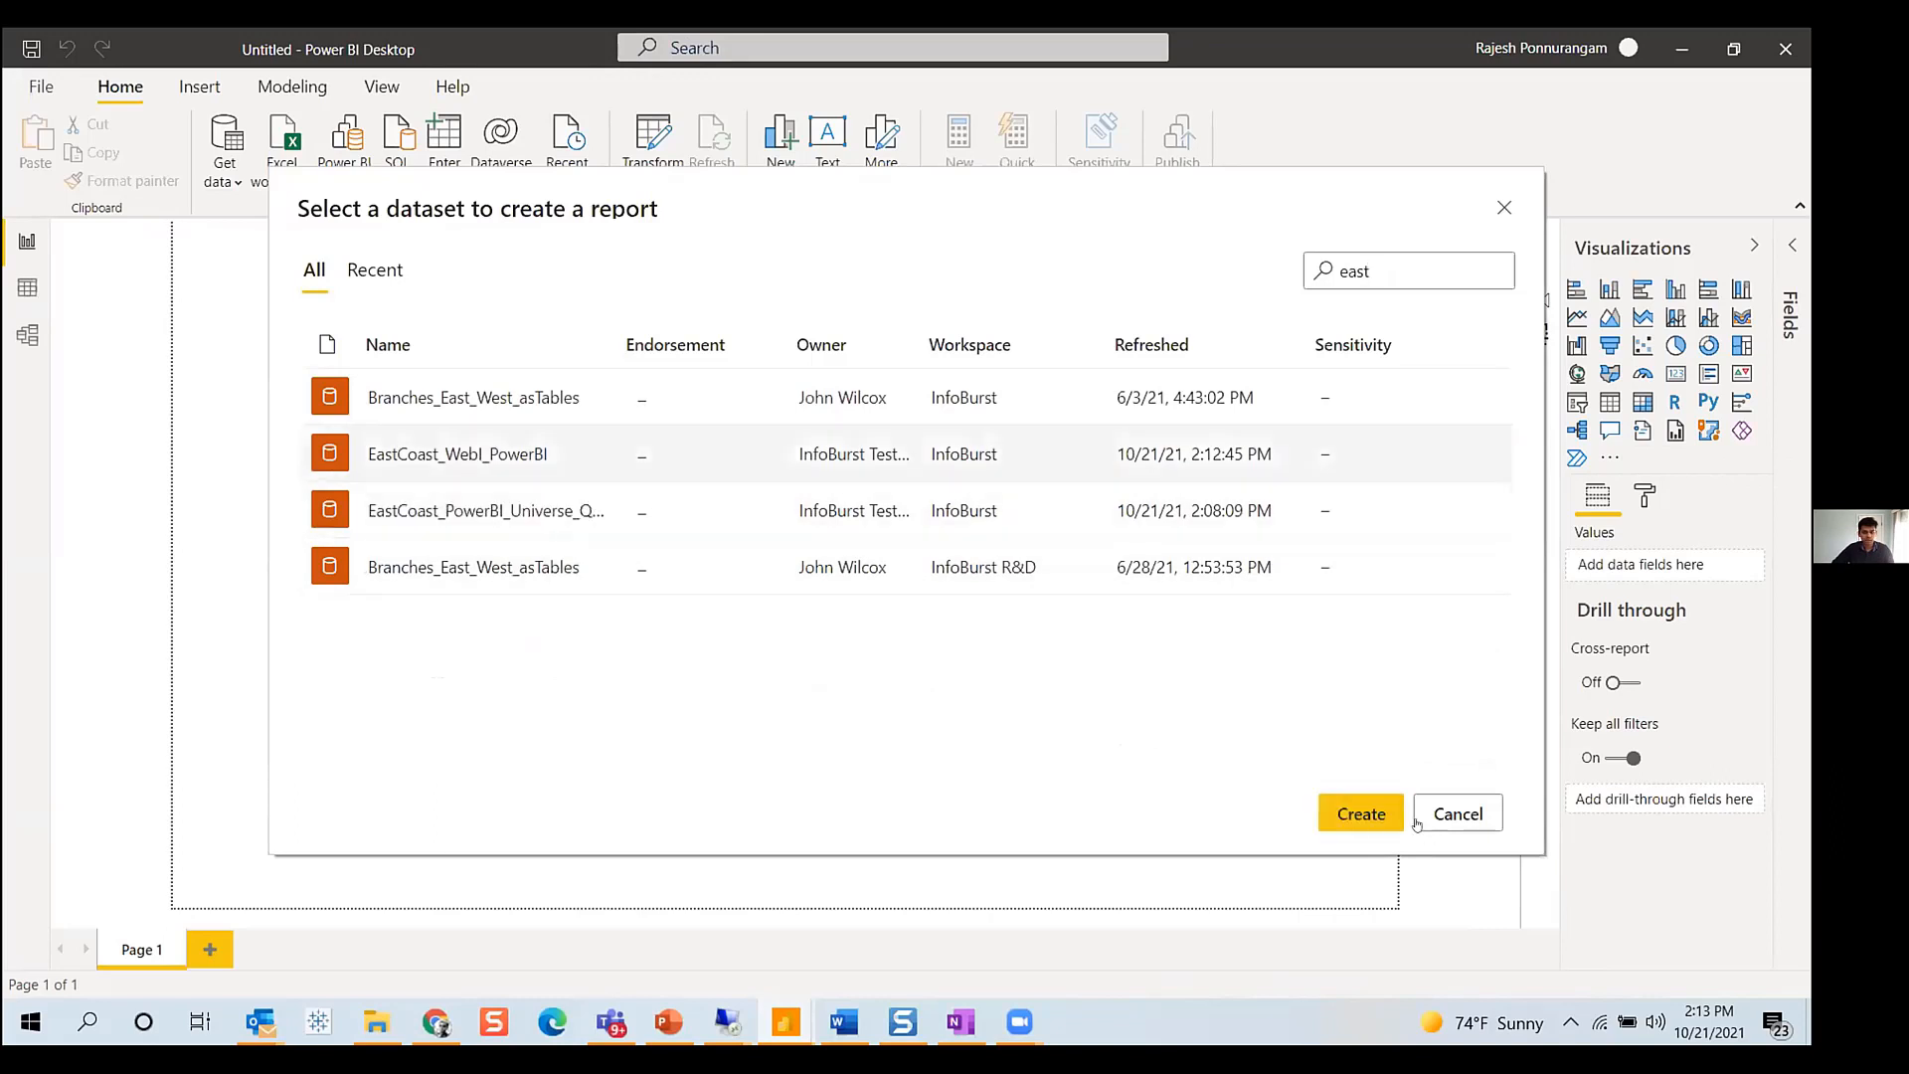
pyautogui.click(1358, 814)
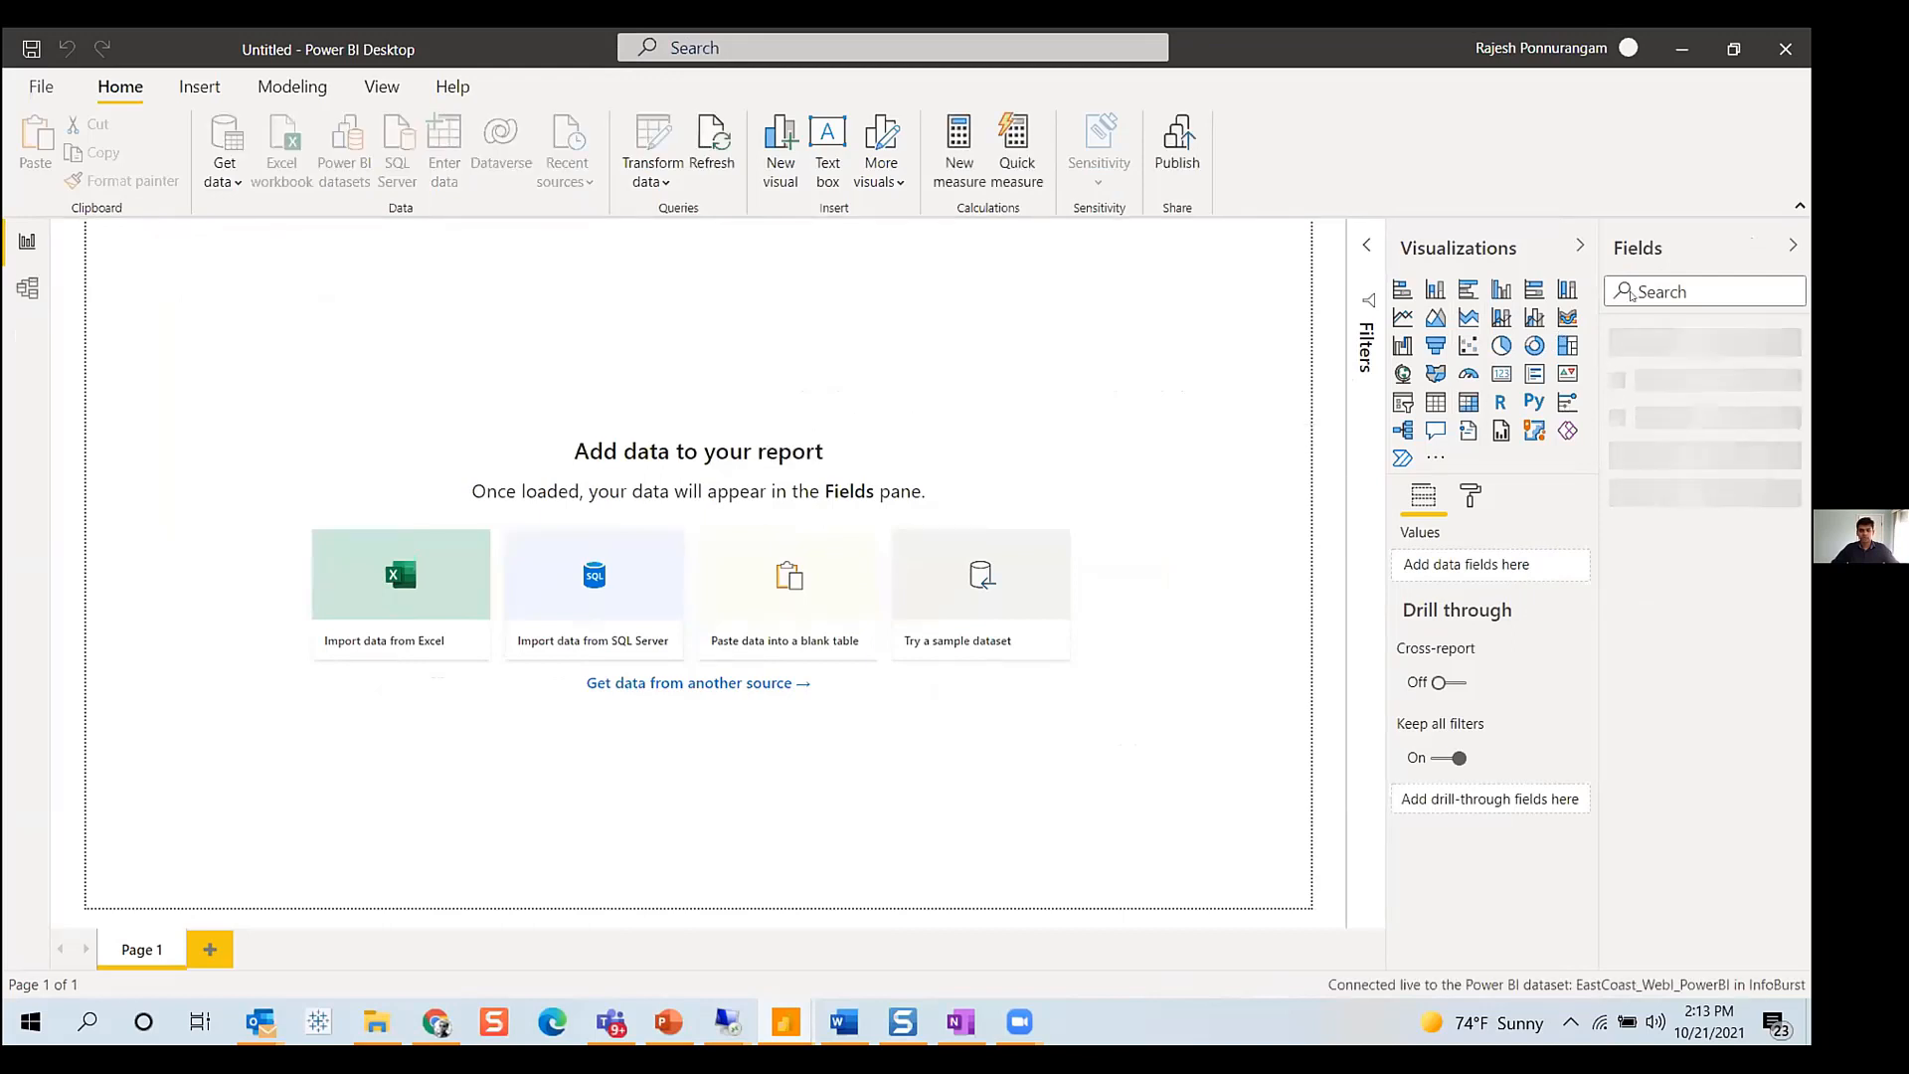
# - Add a stacked column chart of Revenue by Product Group from the details table
pyautogui.click(1614, 339)
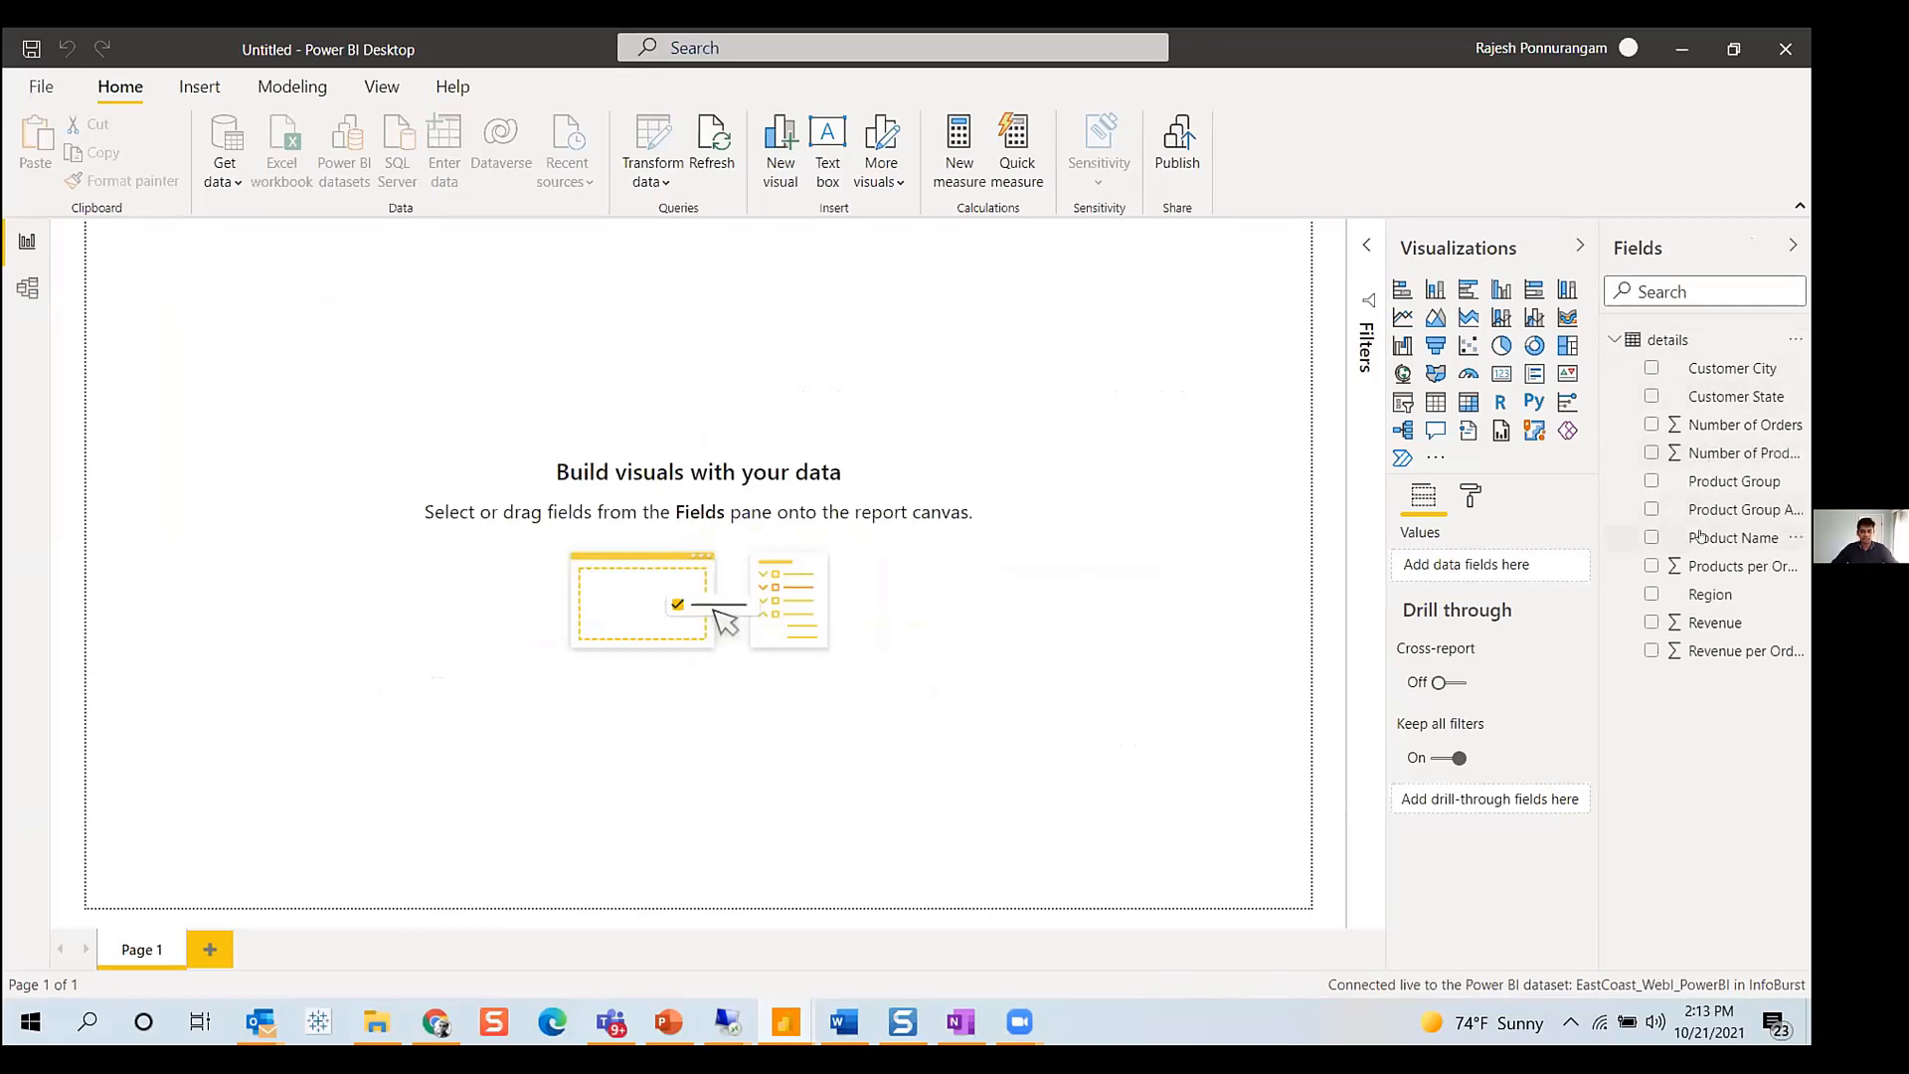
pyautogui.click(1432, 290)
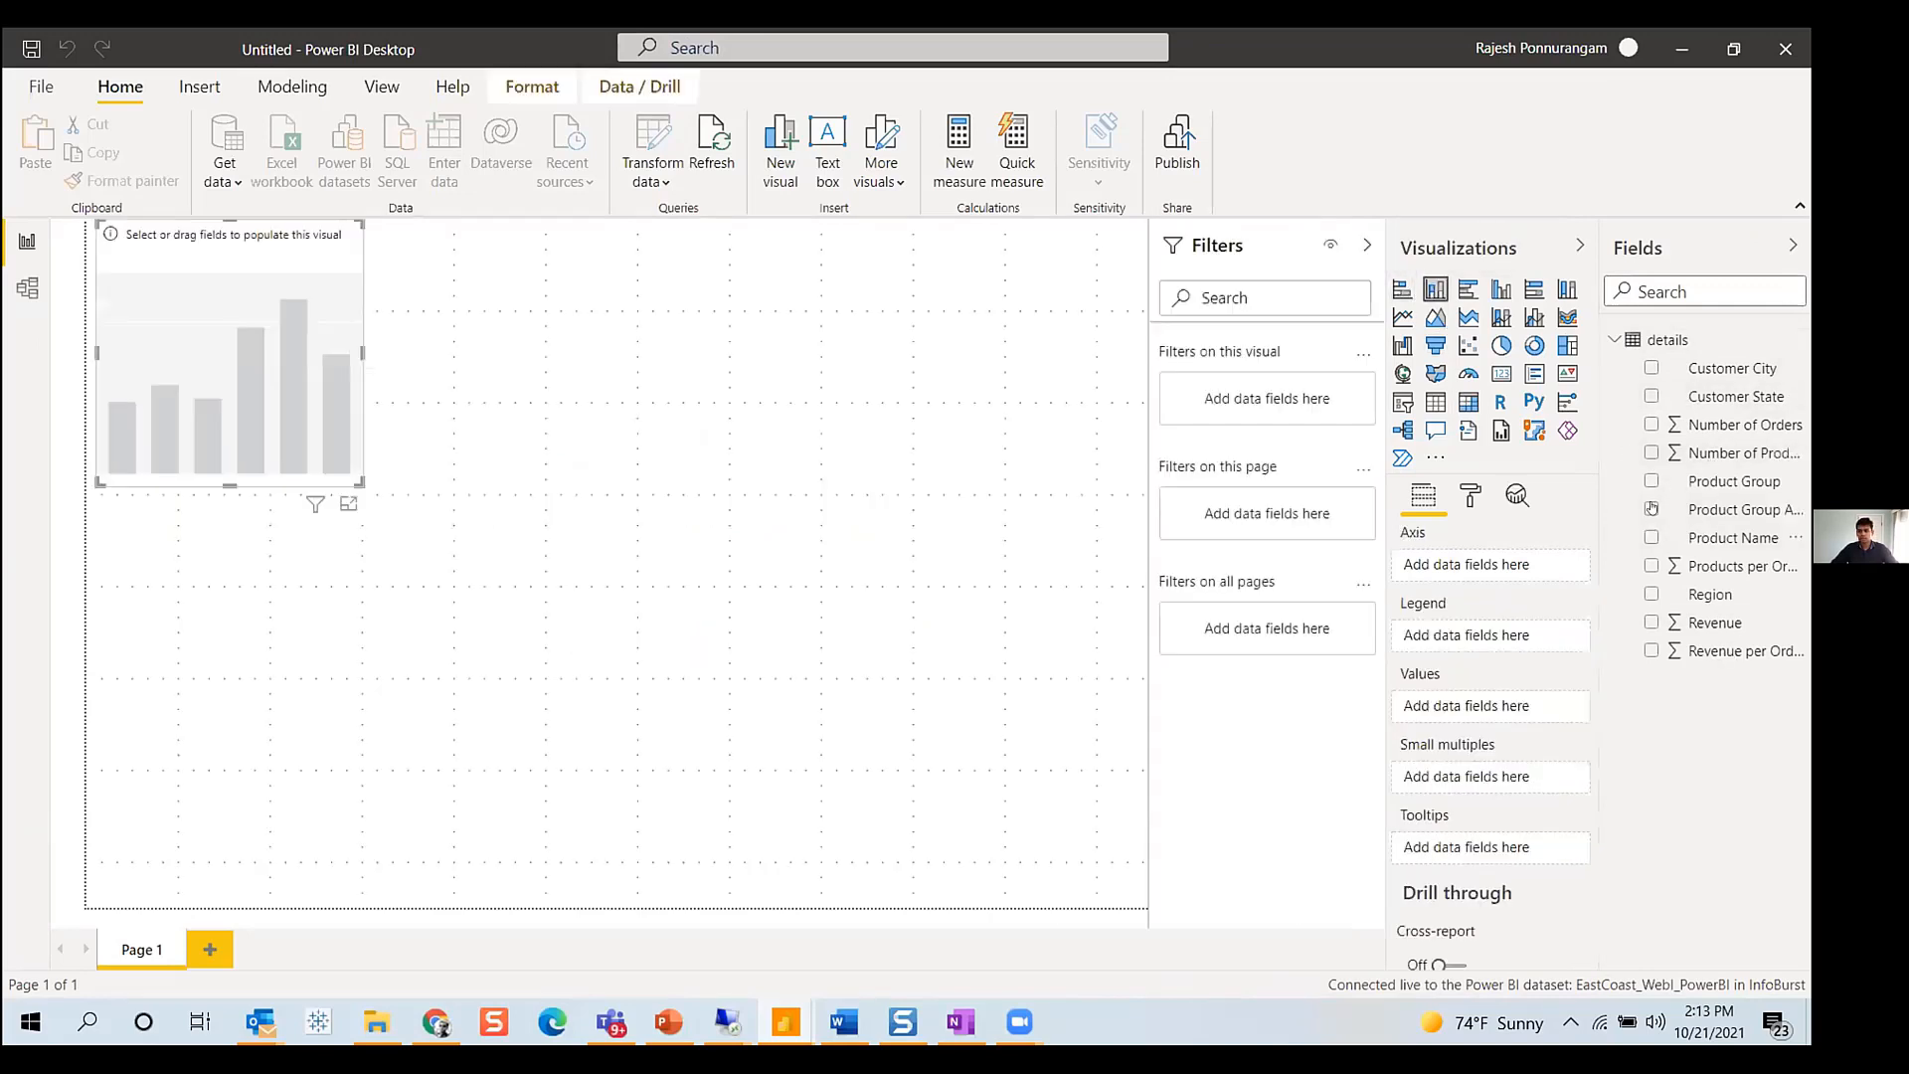
pyautogui.click(1651, 481)
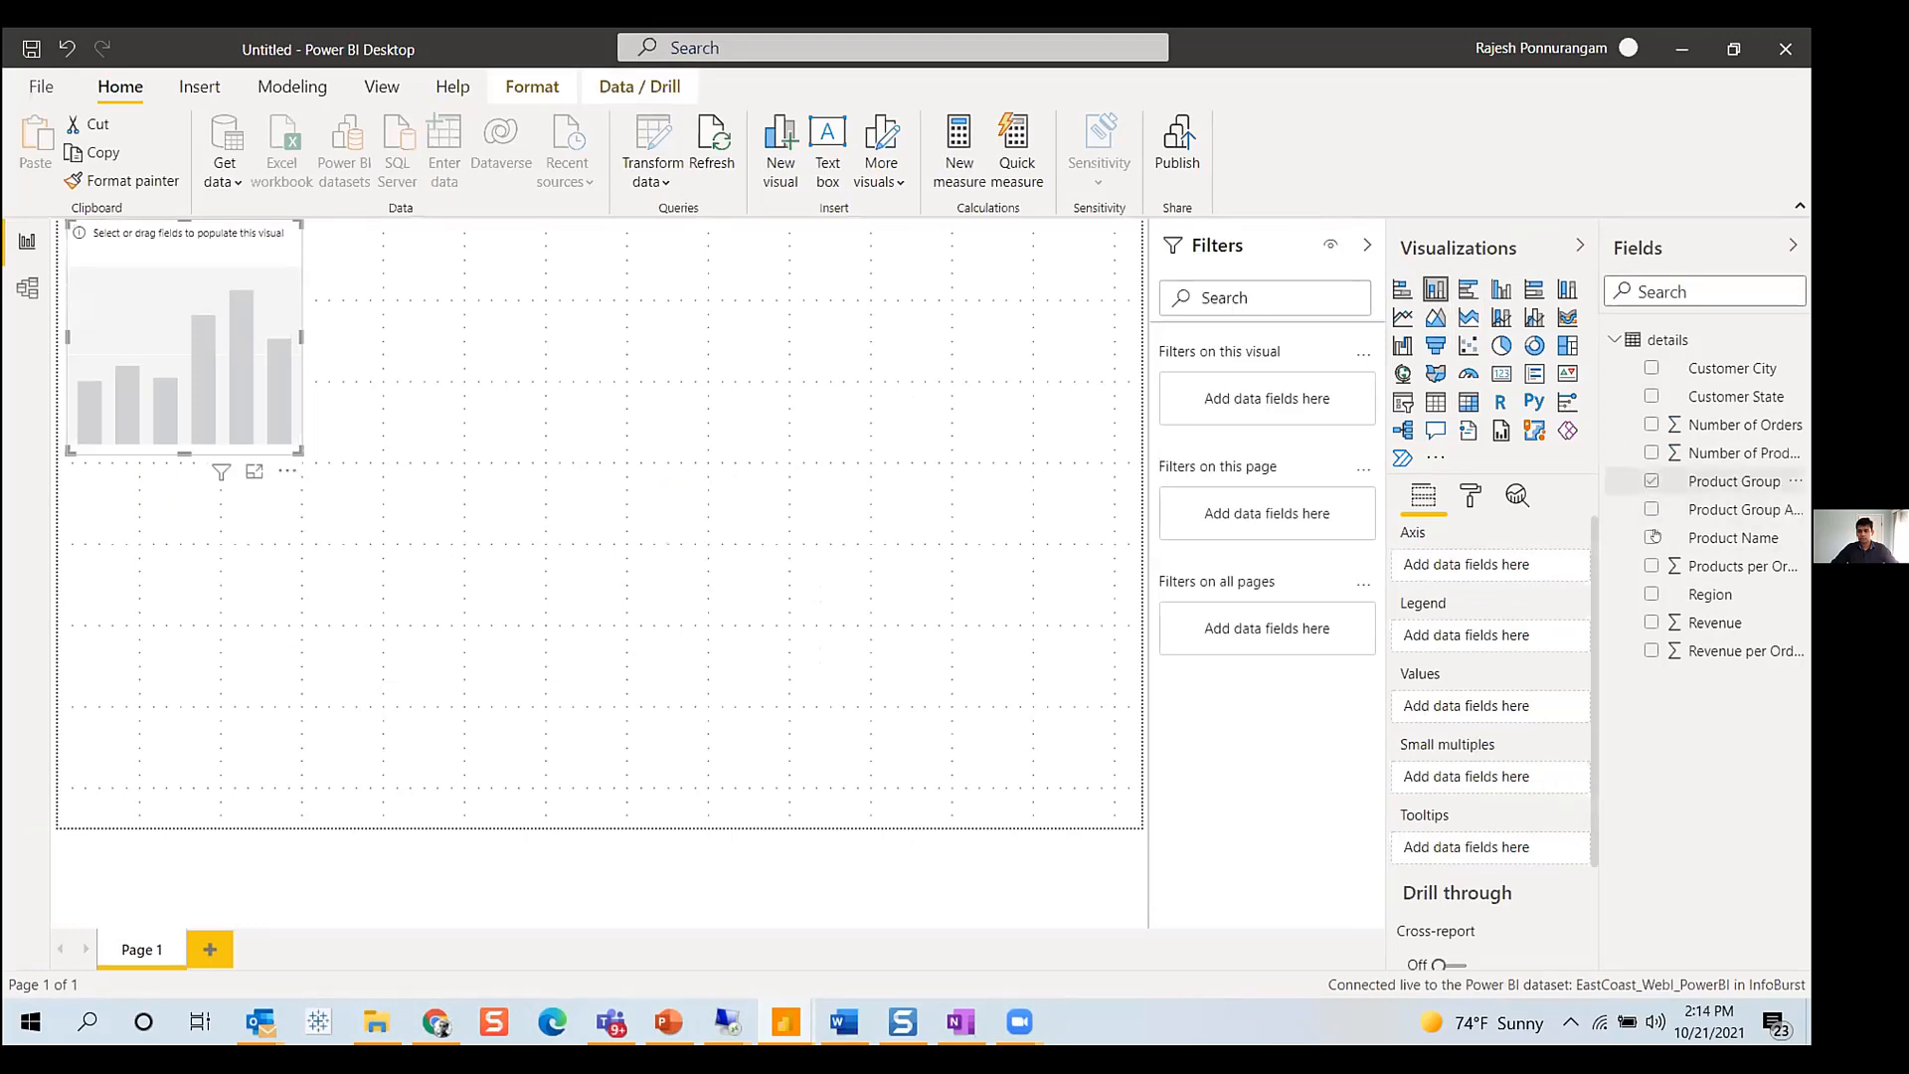
pyautogui.click(1650, 623)
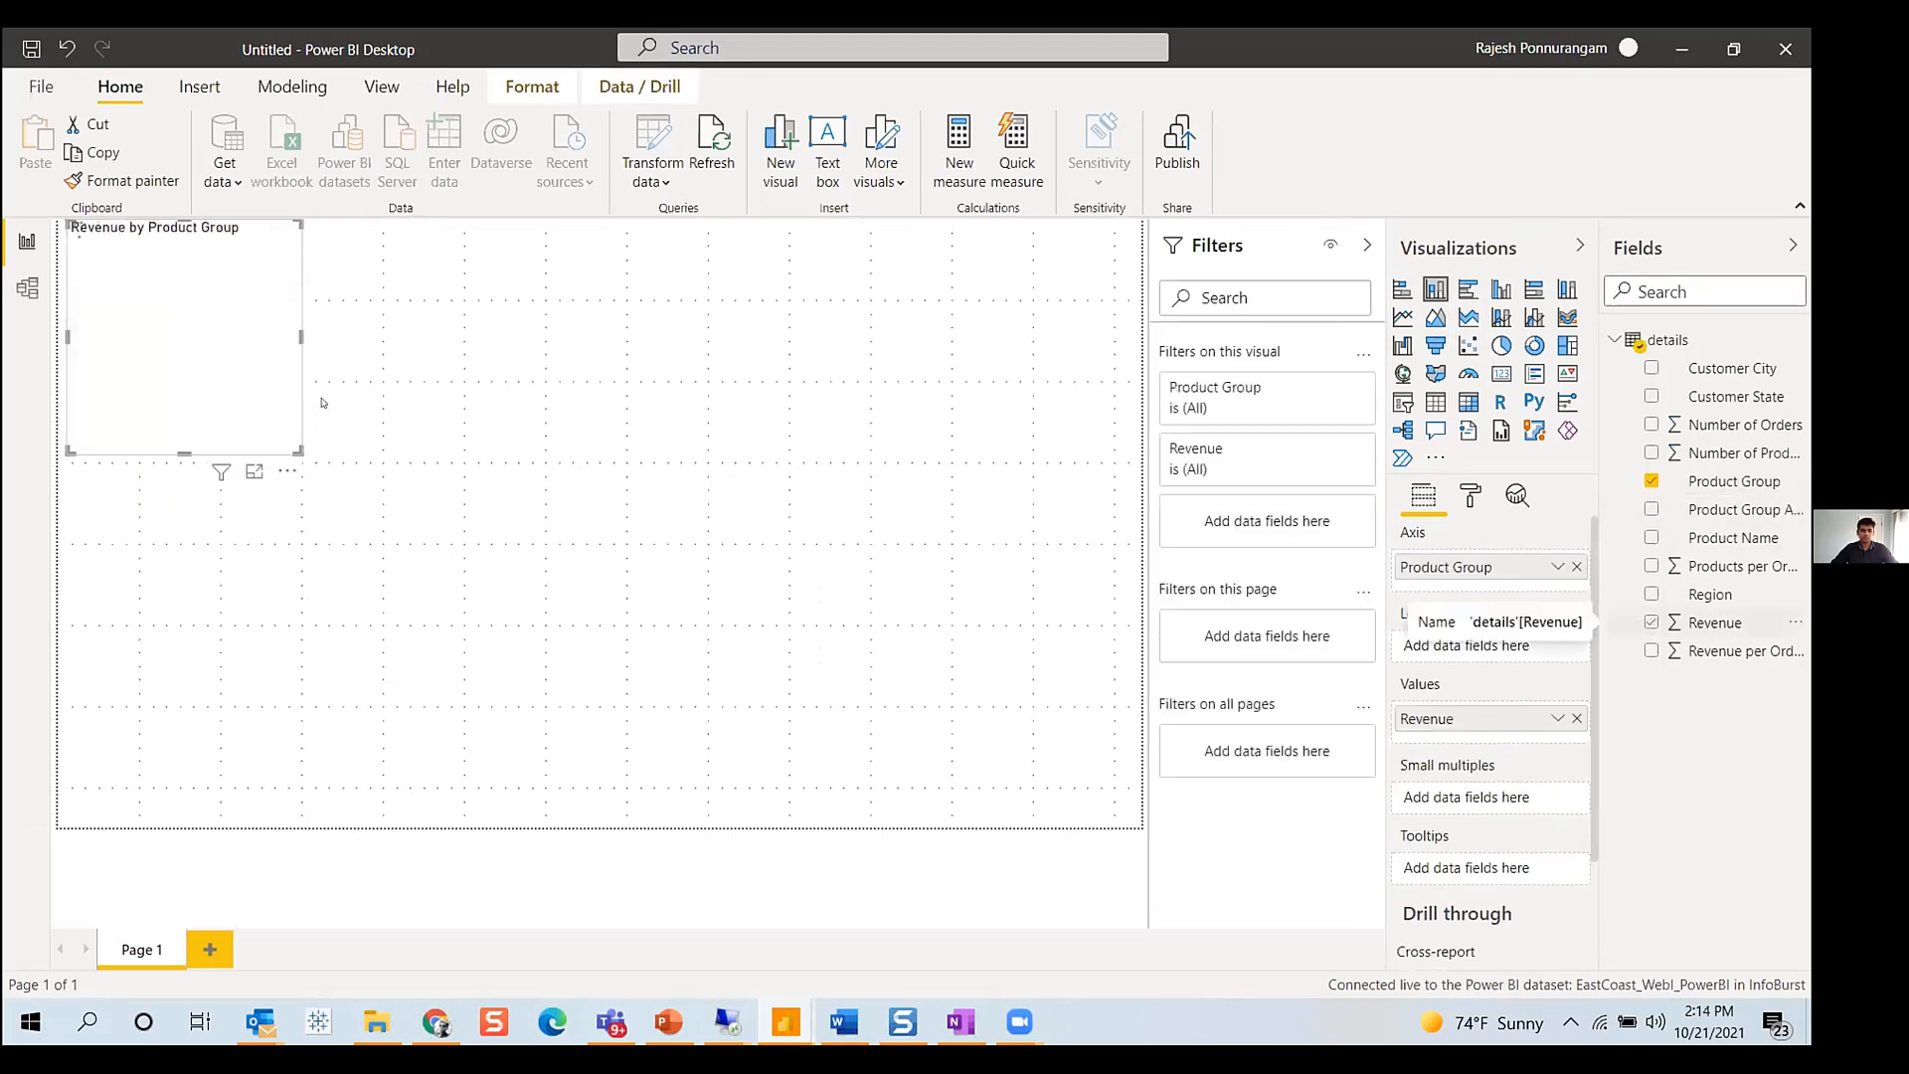
# - Enlarge the Revenue by Product Group chart on the report canvas
pyautogui.moveTo(300, 451); pyautogui.dragTo(616, 632)
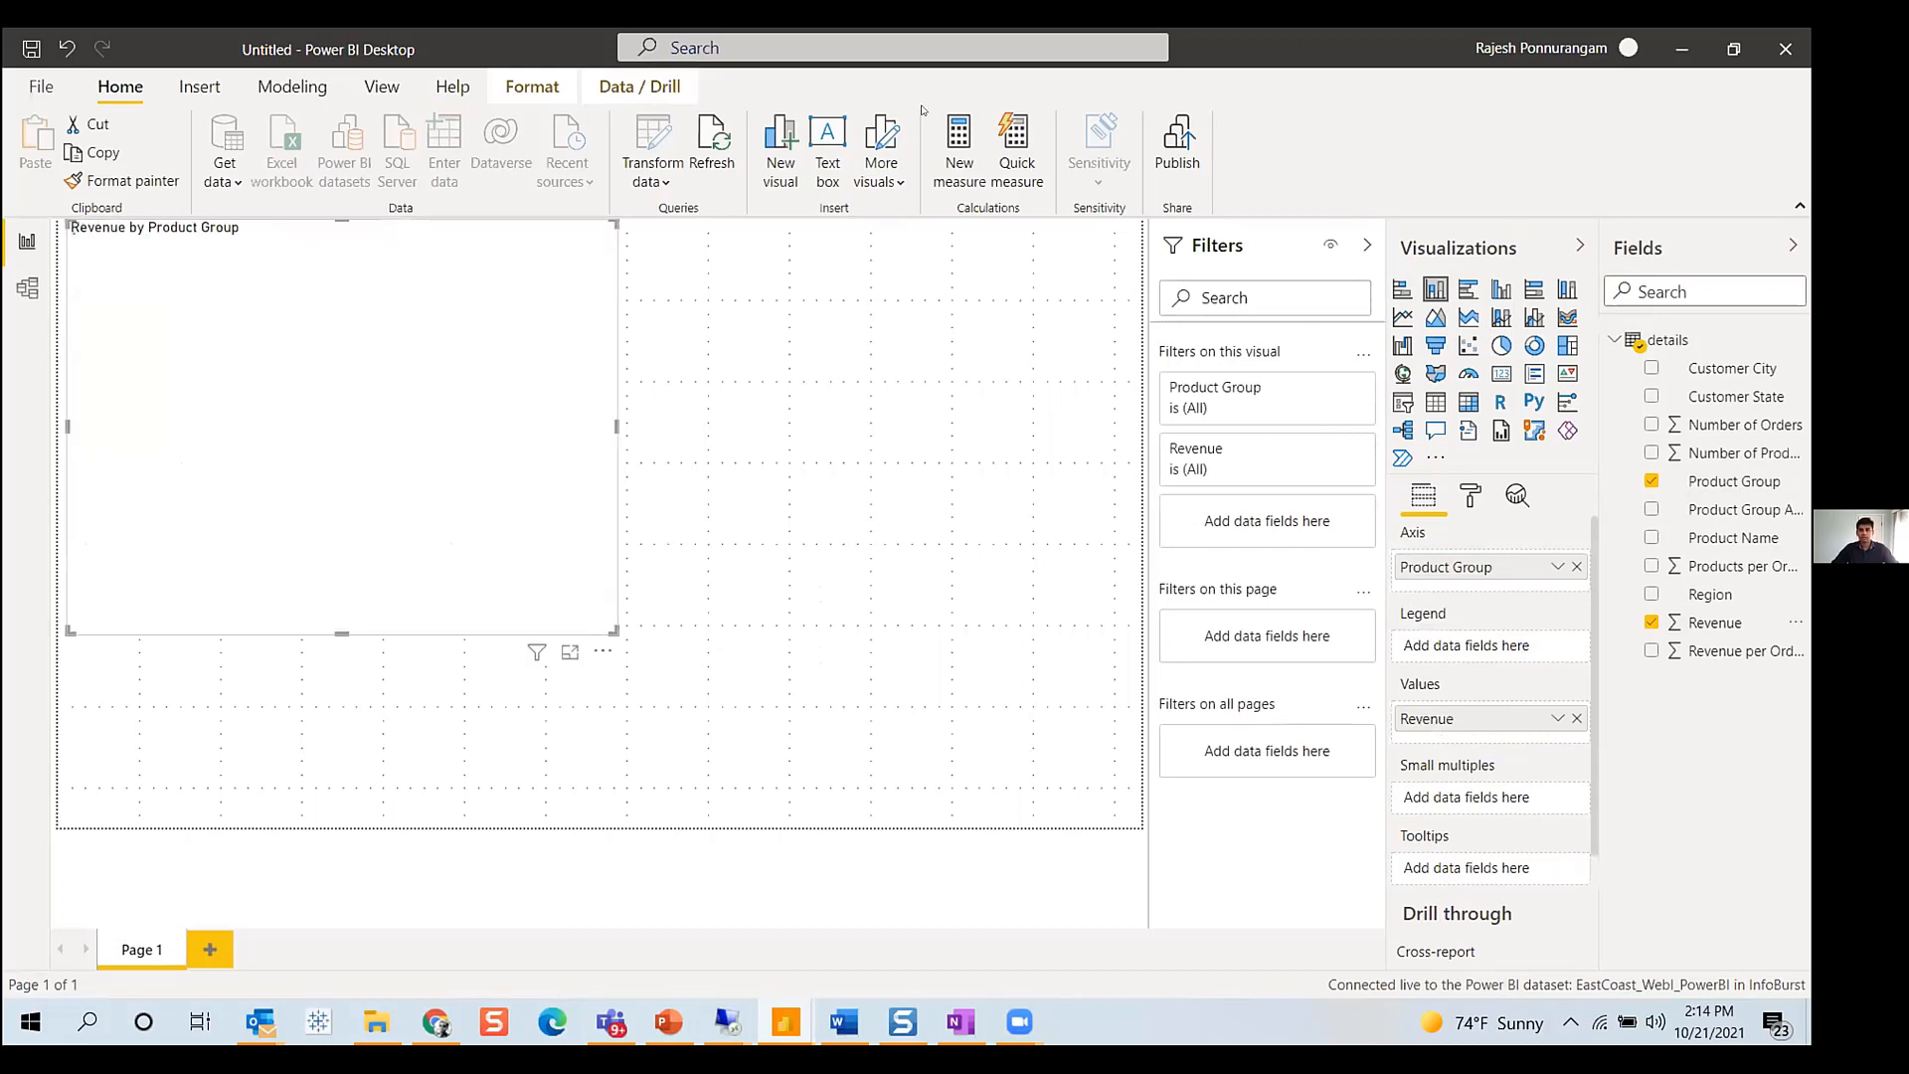
# - Save the report as Webl-EastCoast and publish it to the InfoBurst workspace
pyautogui.click(1176, 149)
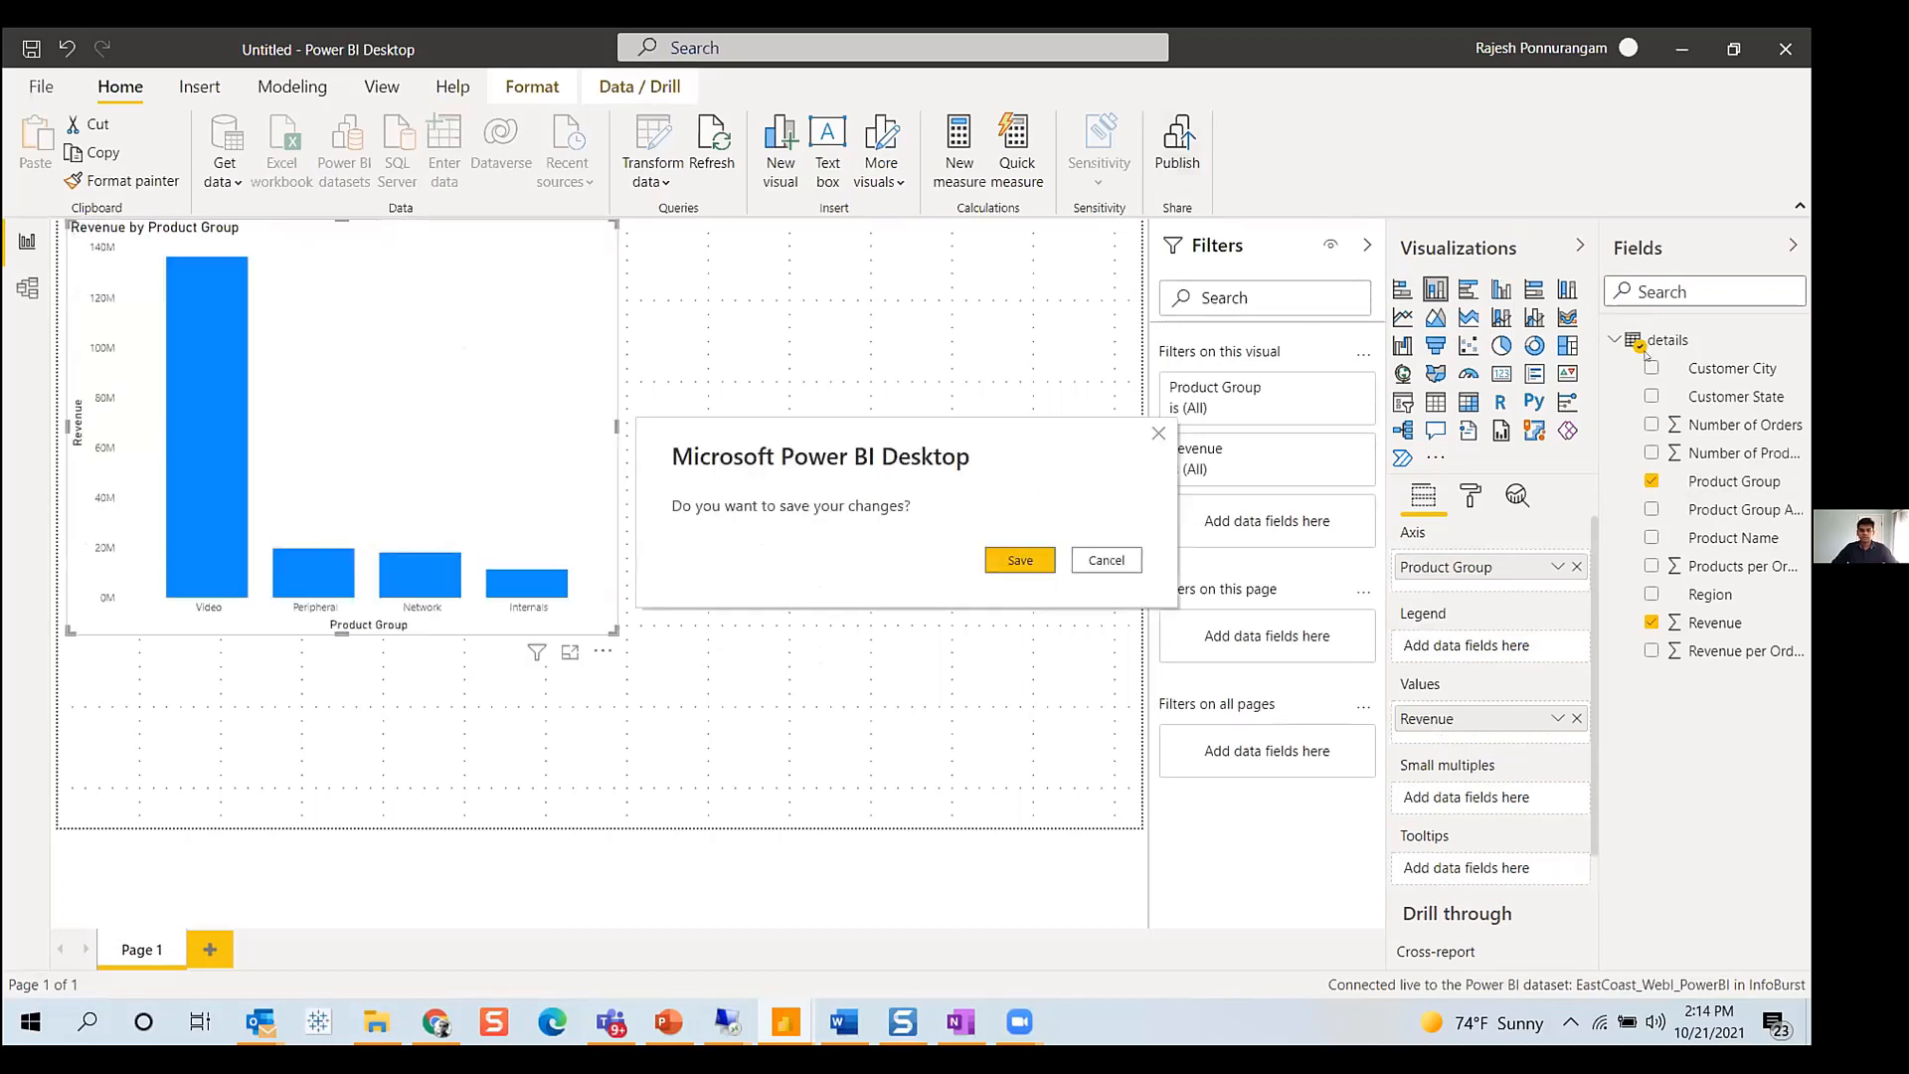
pyautogui.press('Return')
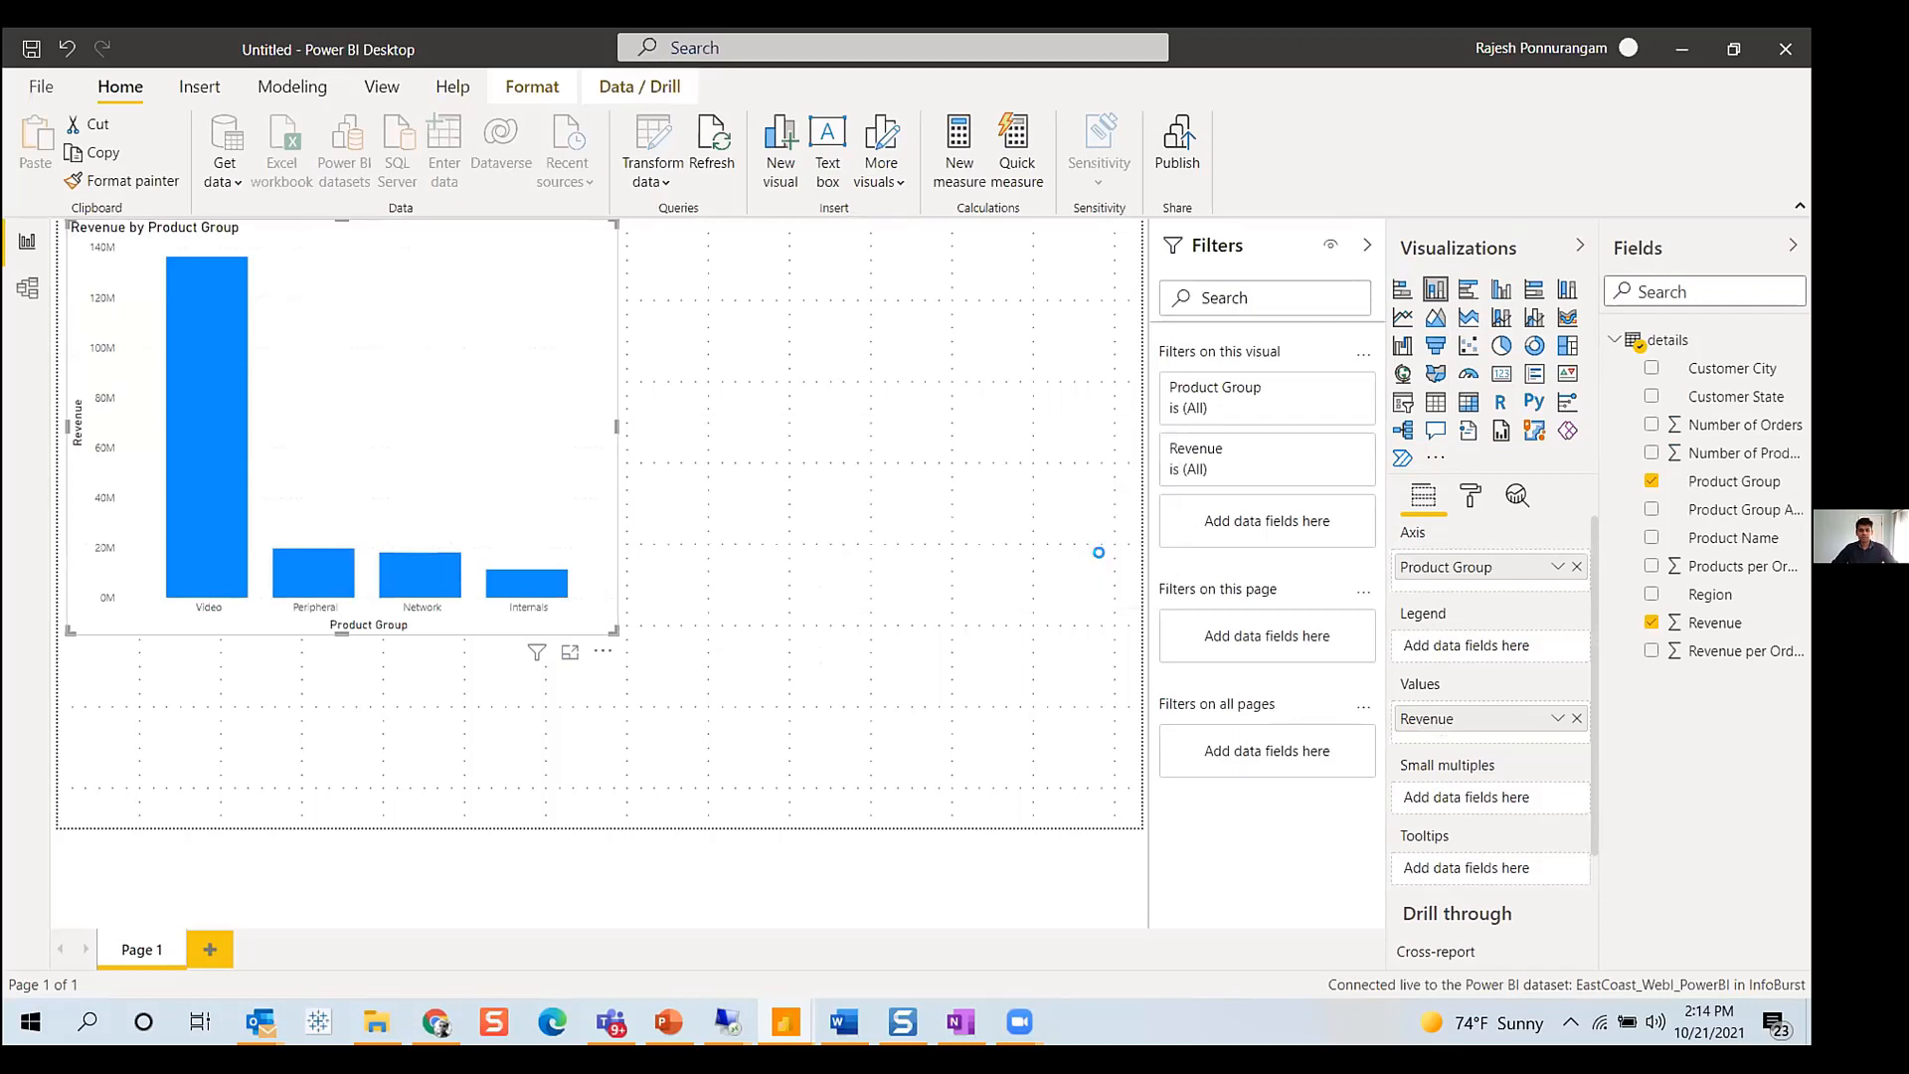
pyautogui.write('Webl-EAs')
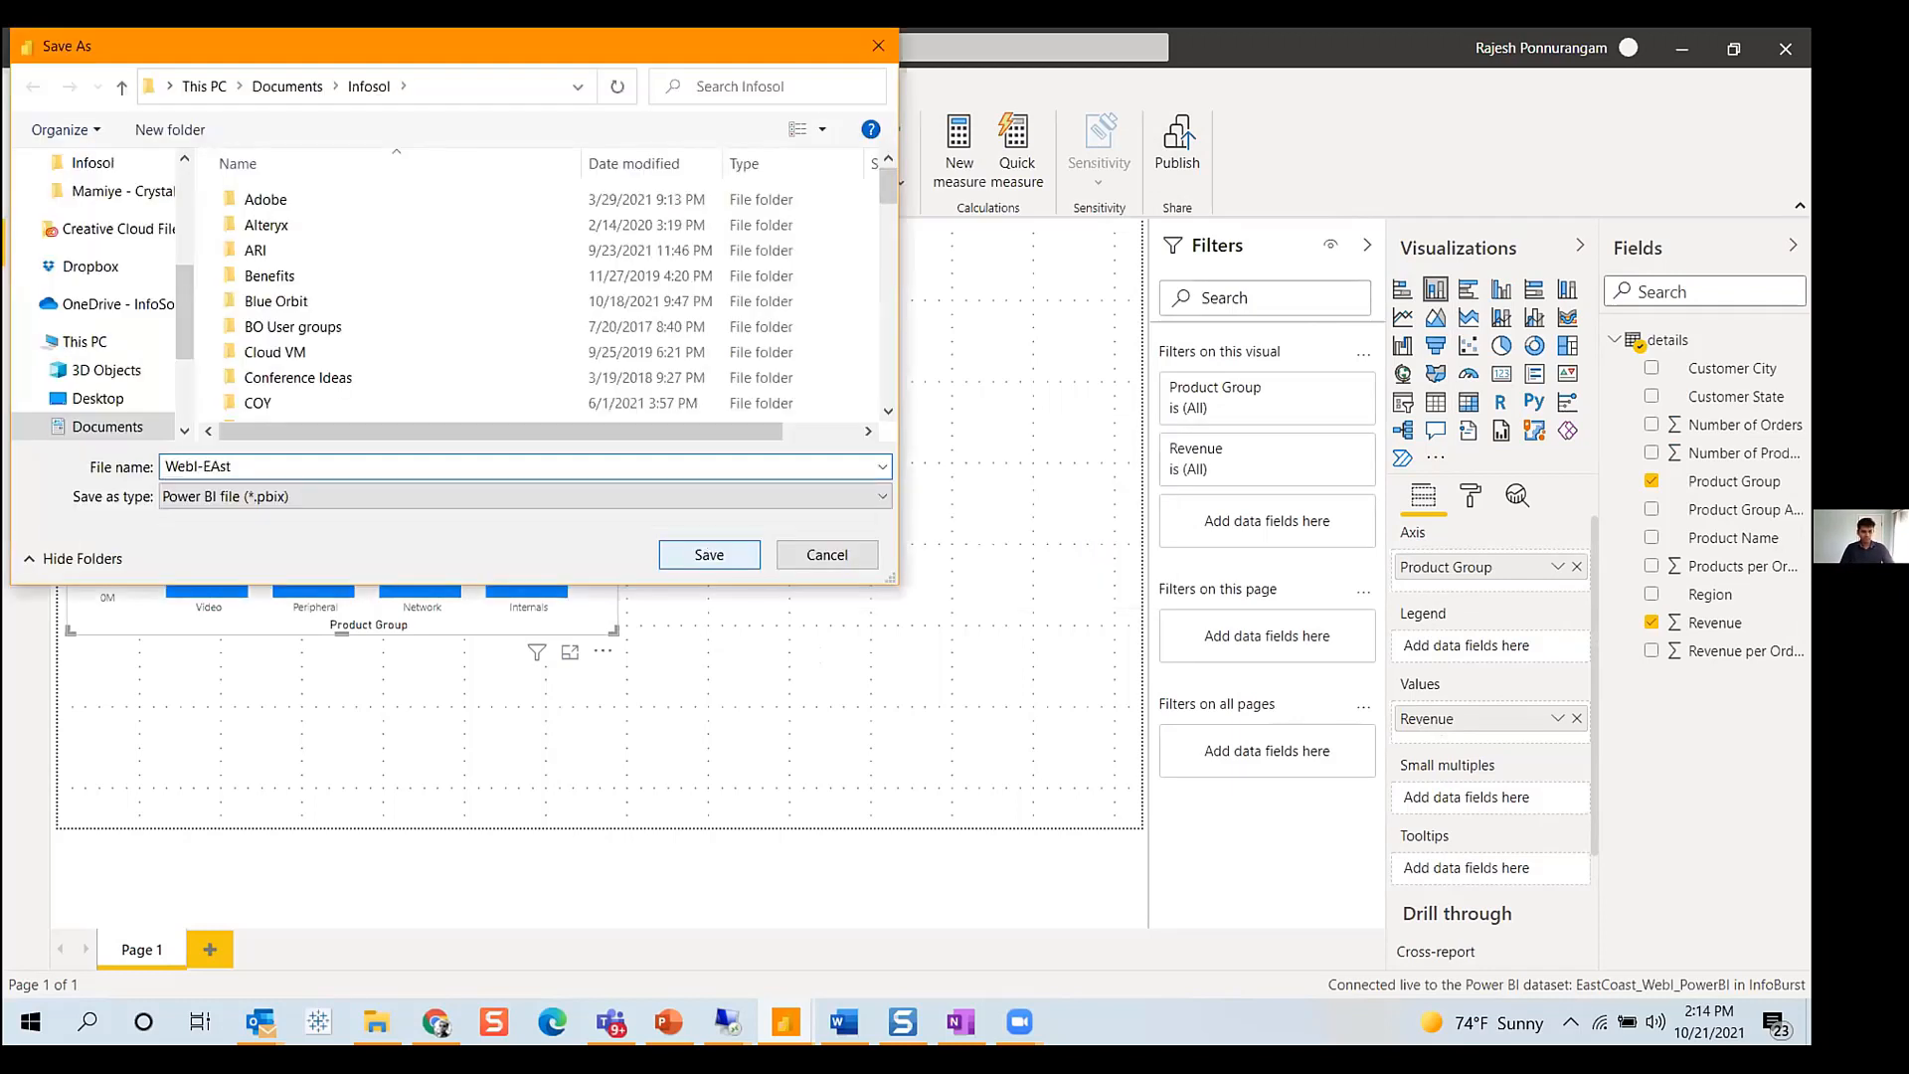
pyautogui.write('t')
pyautogui.press('BackSpace')
pyautogui.press('BackSpace')
pyautogui.press('BackSpace')
pyautogui.write('as')
pyautogui.press('Return')
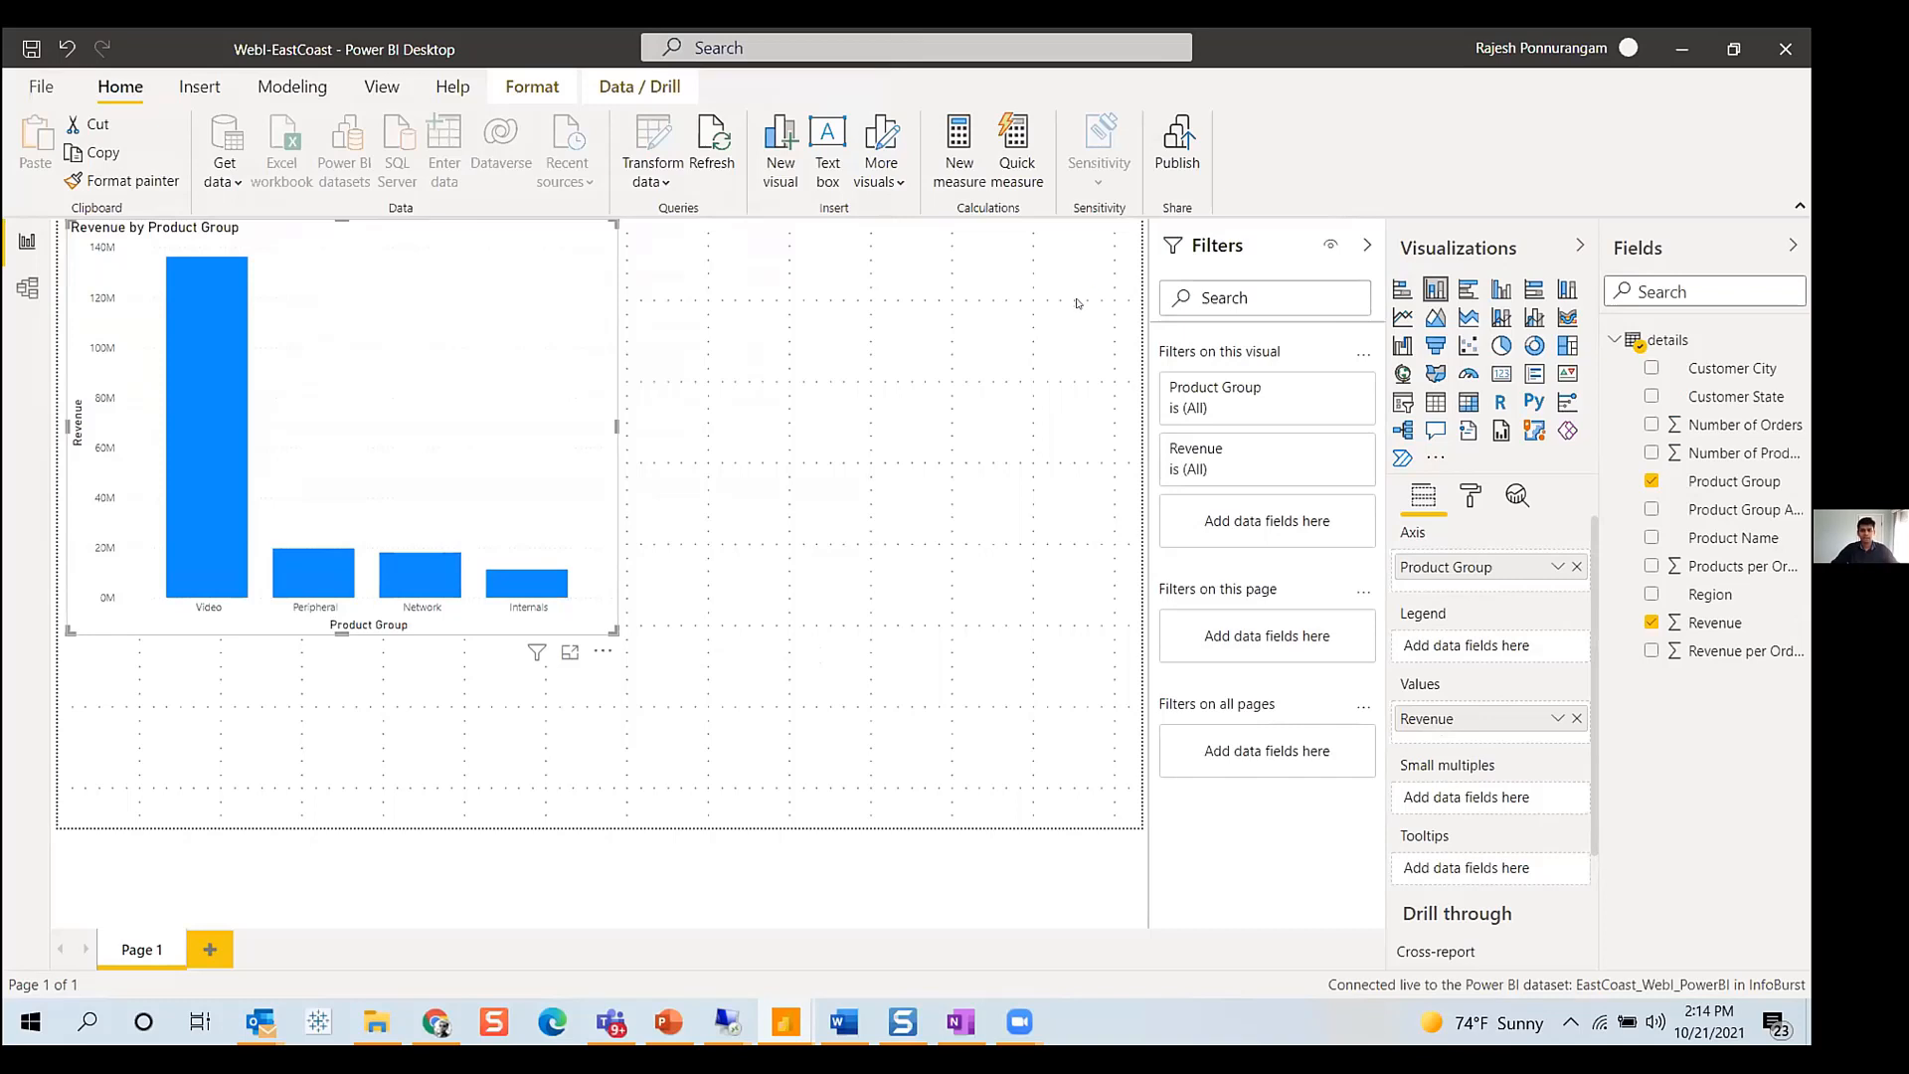
pyautogui.click(658, 497)
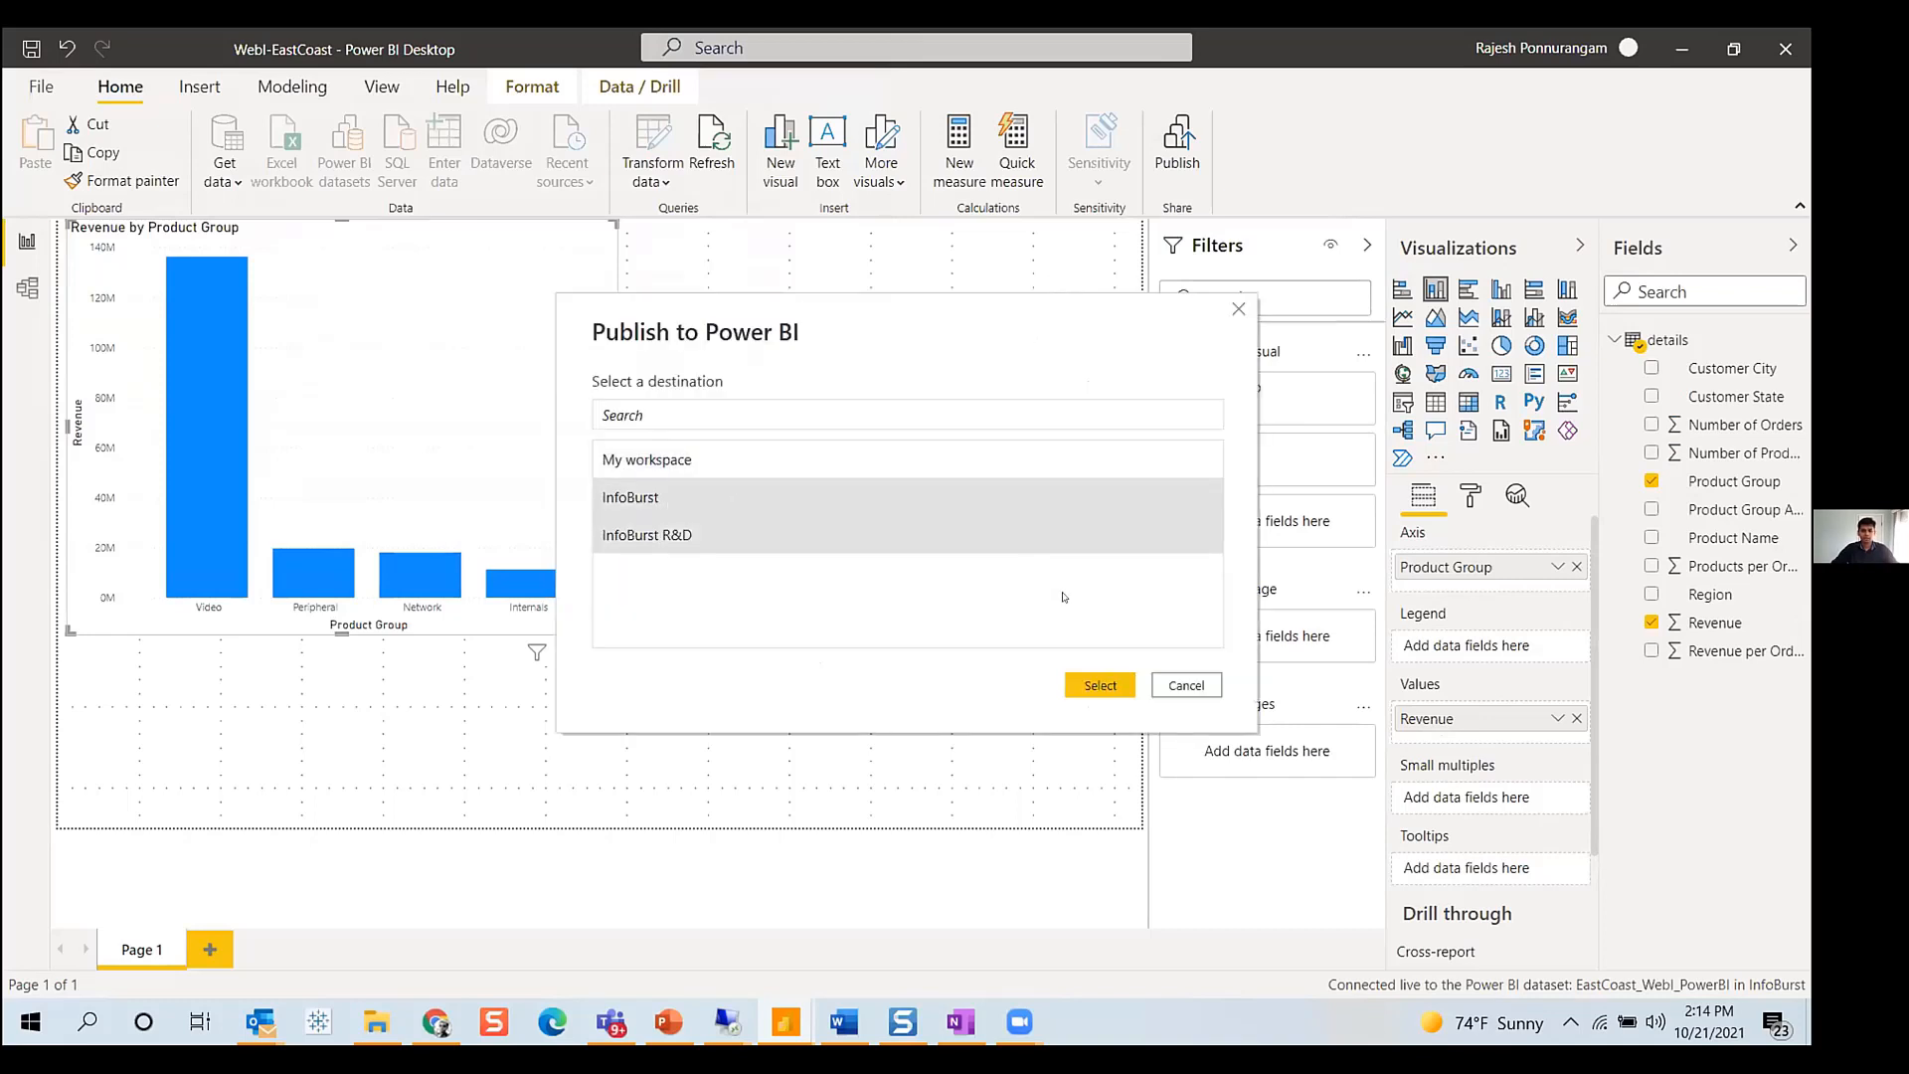
pyautogui.click(1095, 686)
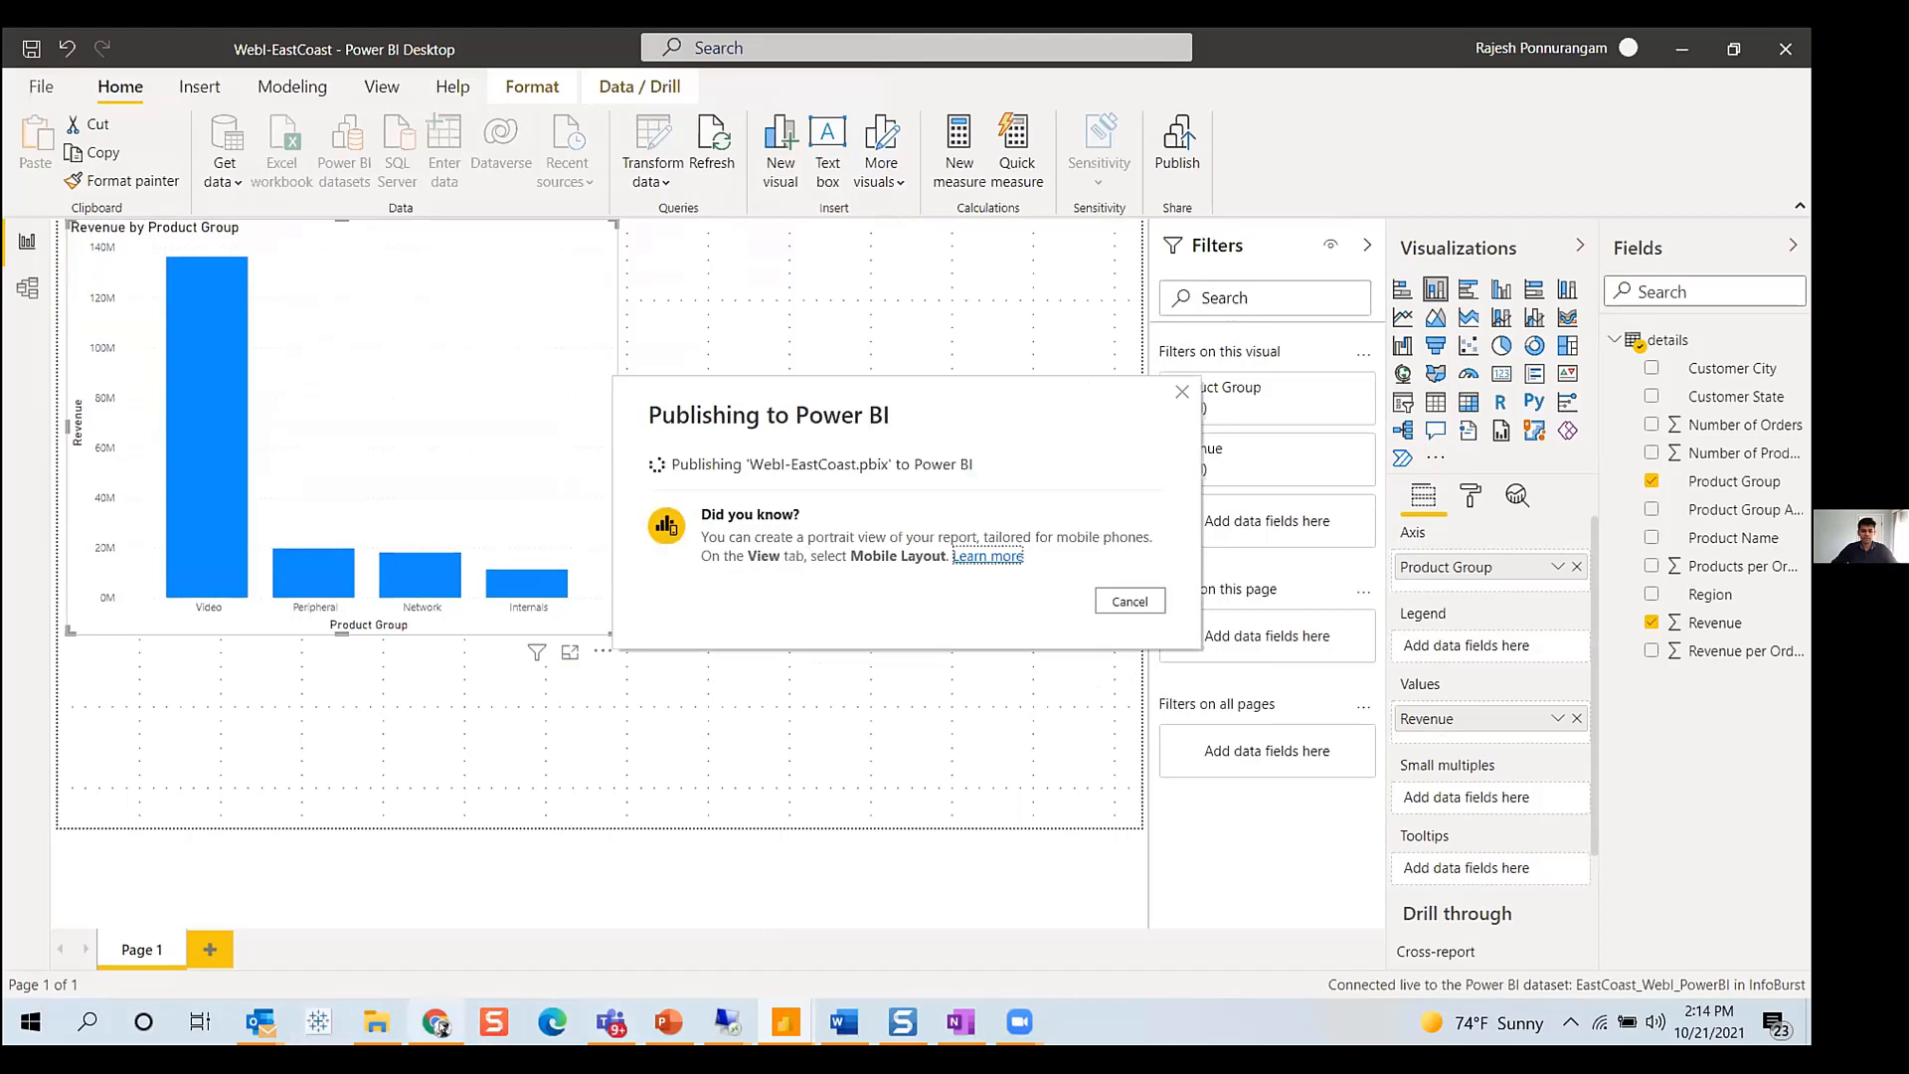
# - Switch to the Power BI service in the browser and show the InfoBurst workspace content
pyautogui.moveTo(443, 1024)
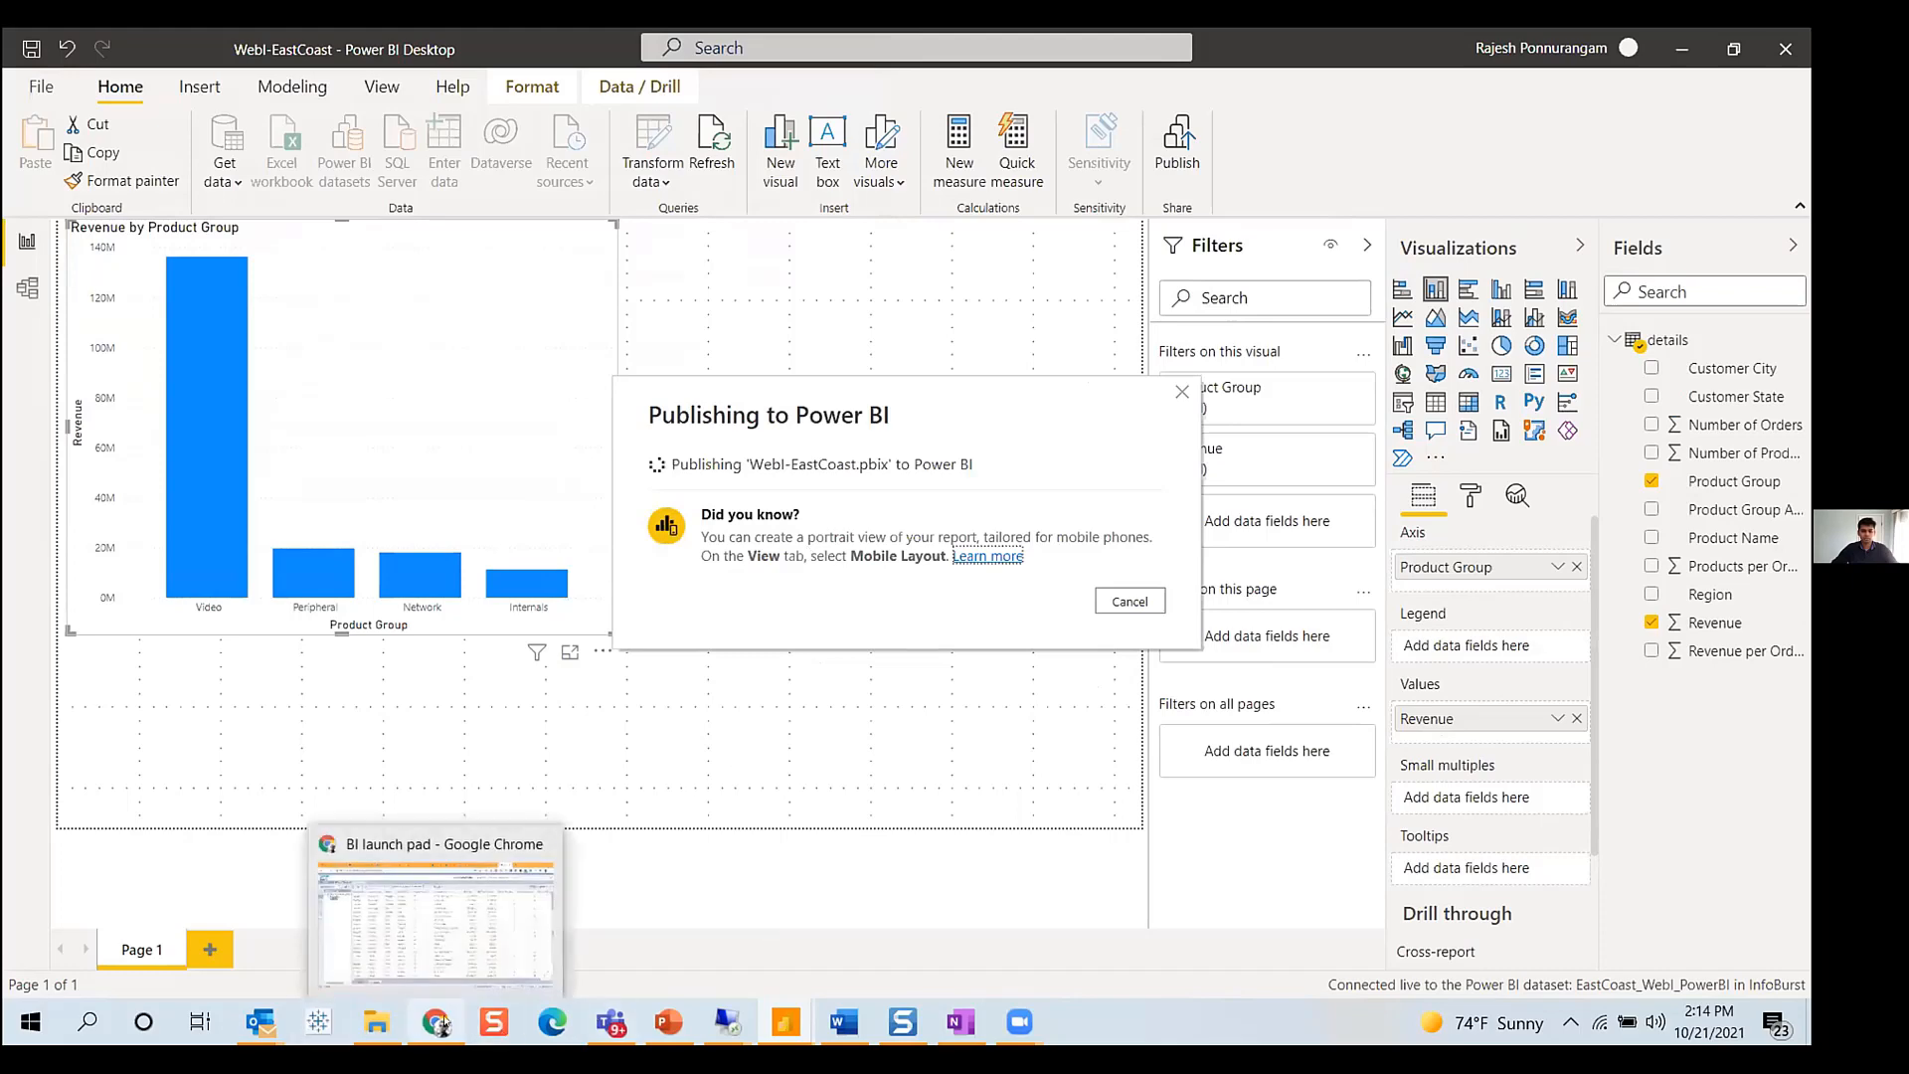
pyautogui.click(437, 920)
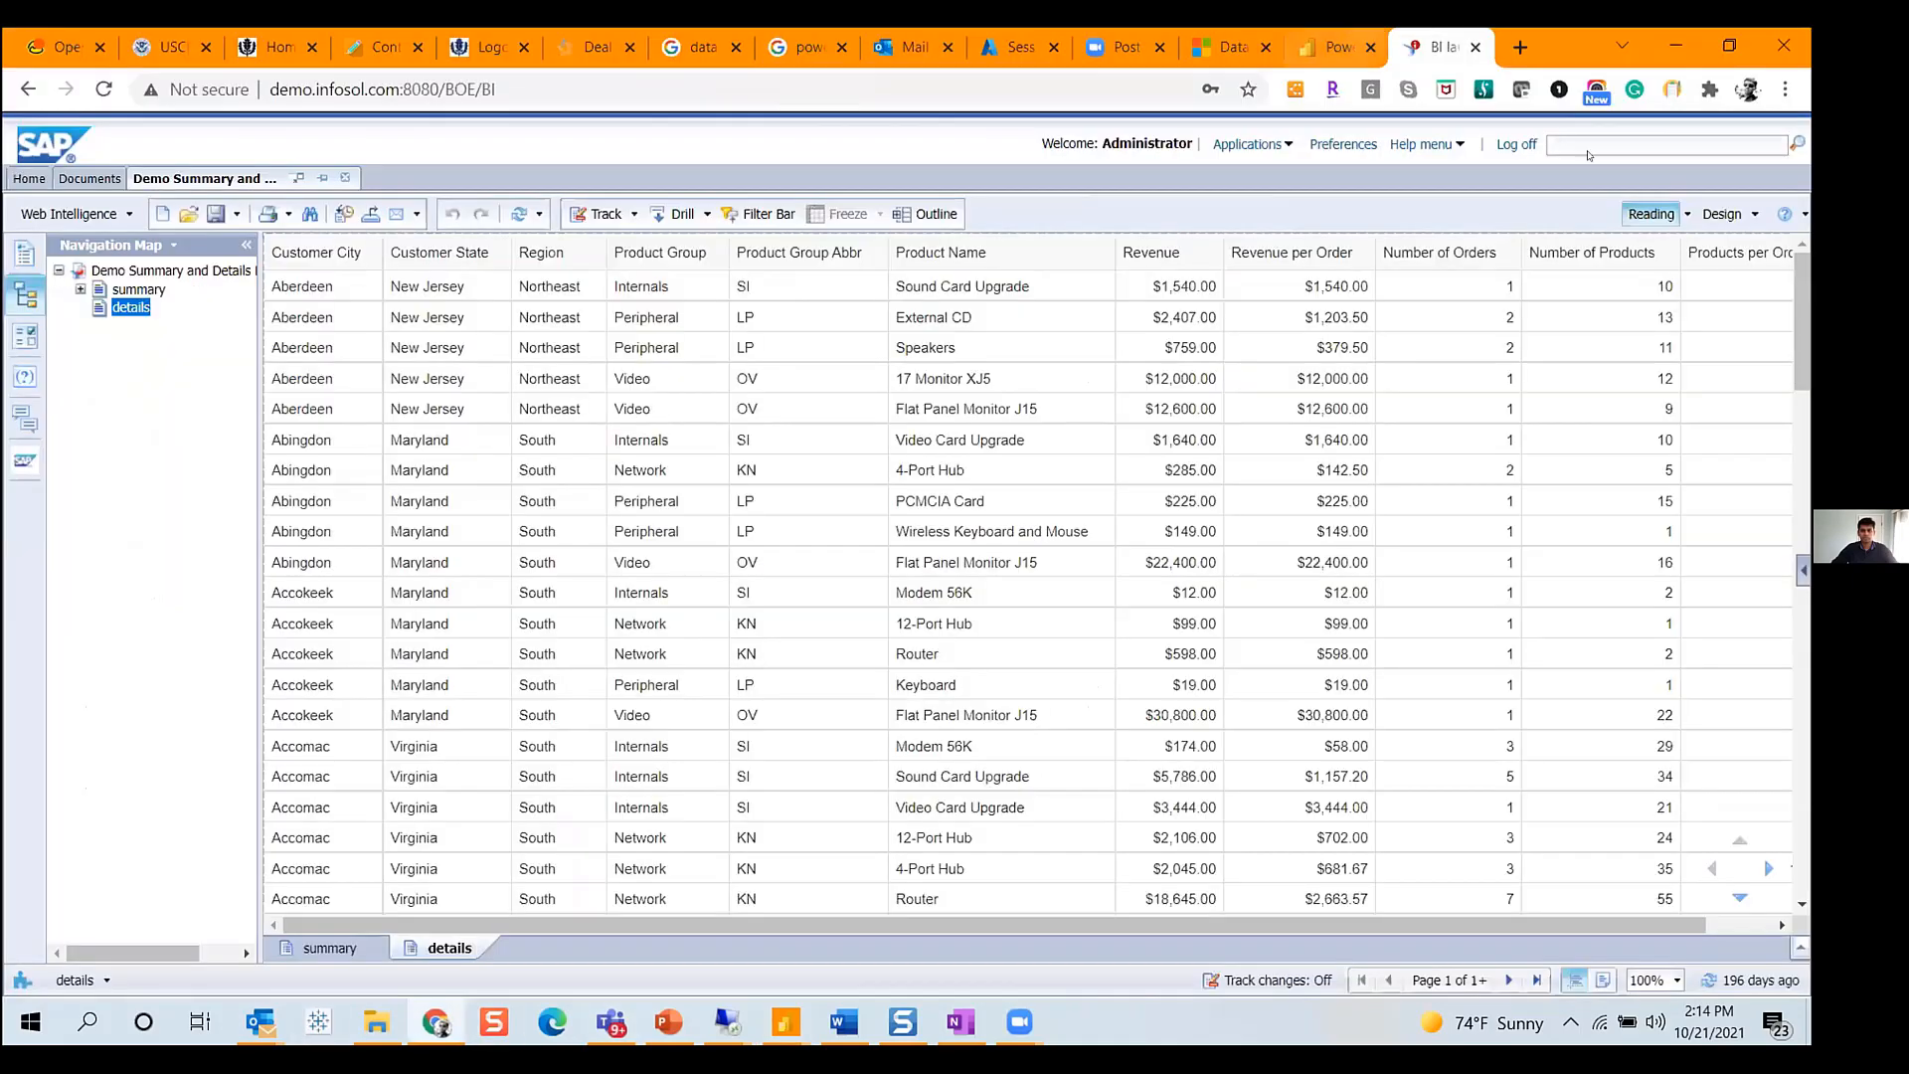
pyautogui.click(1332, 47)
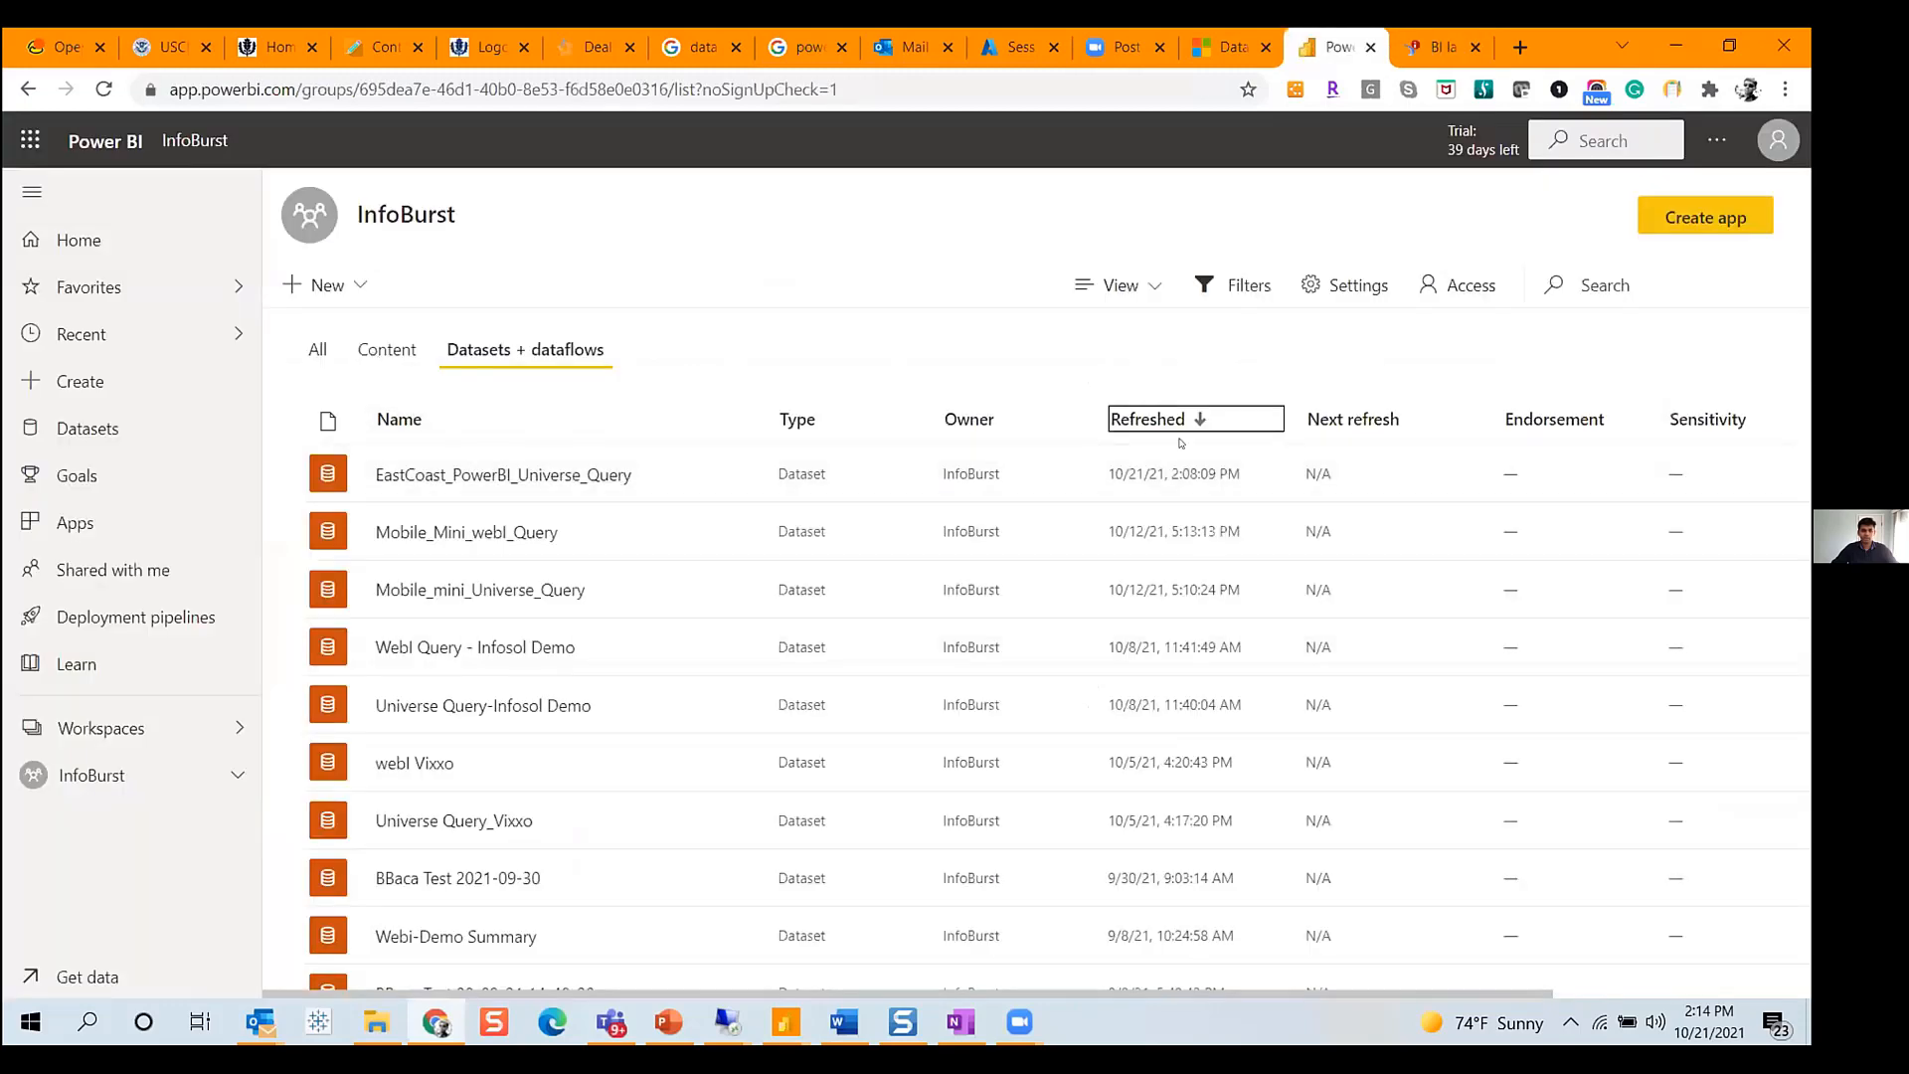
pyautogui.click(383, 353)
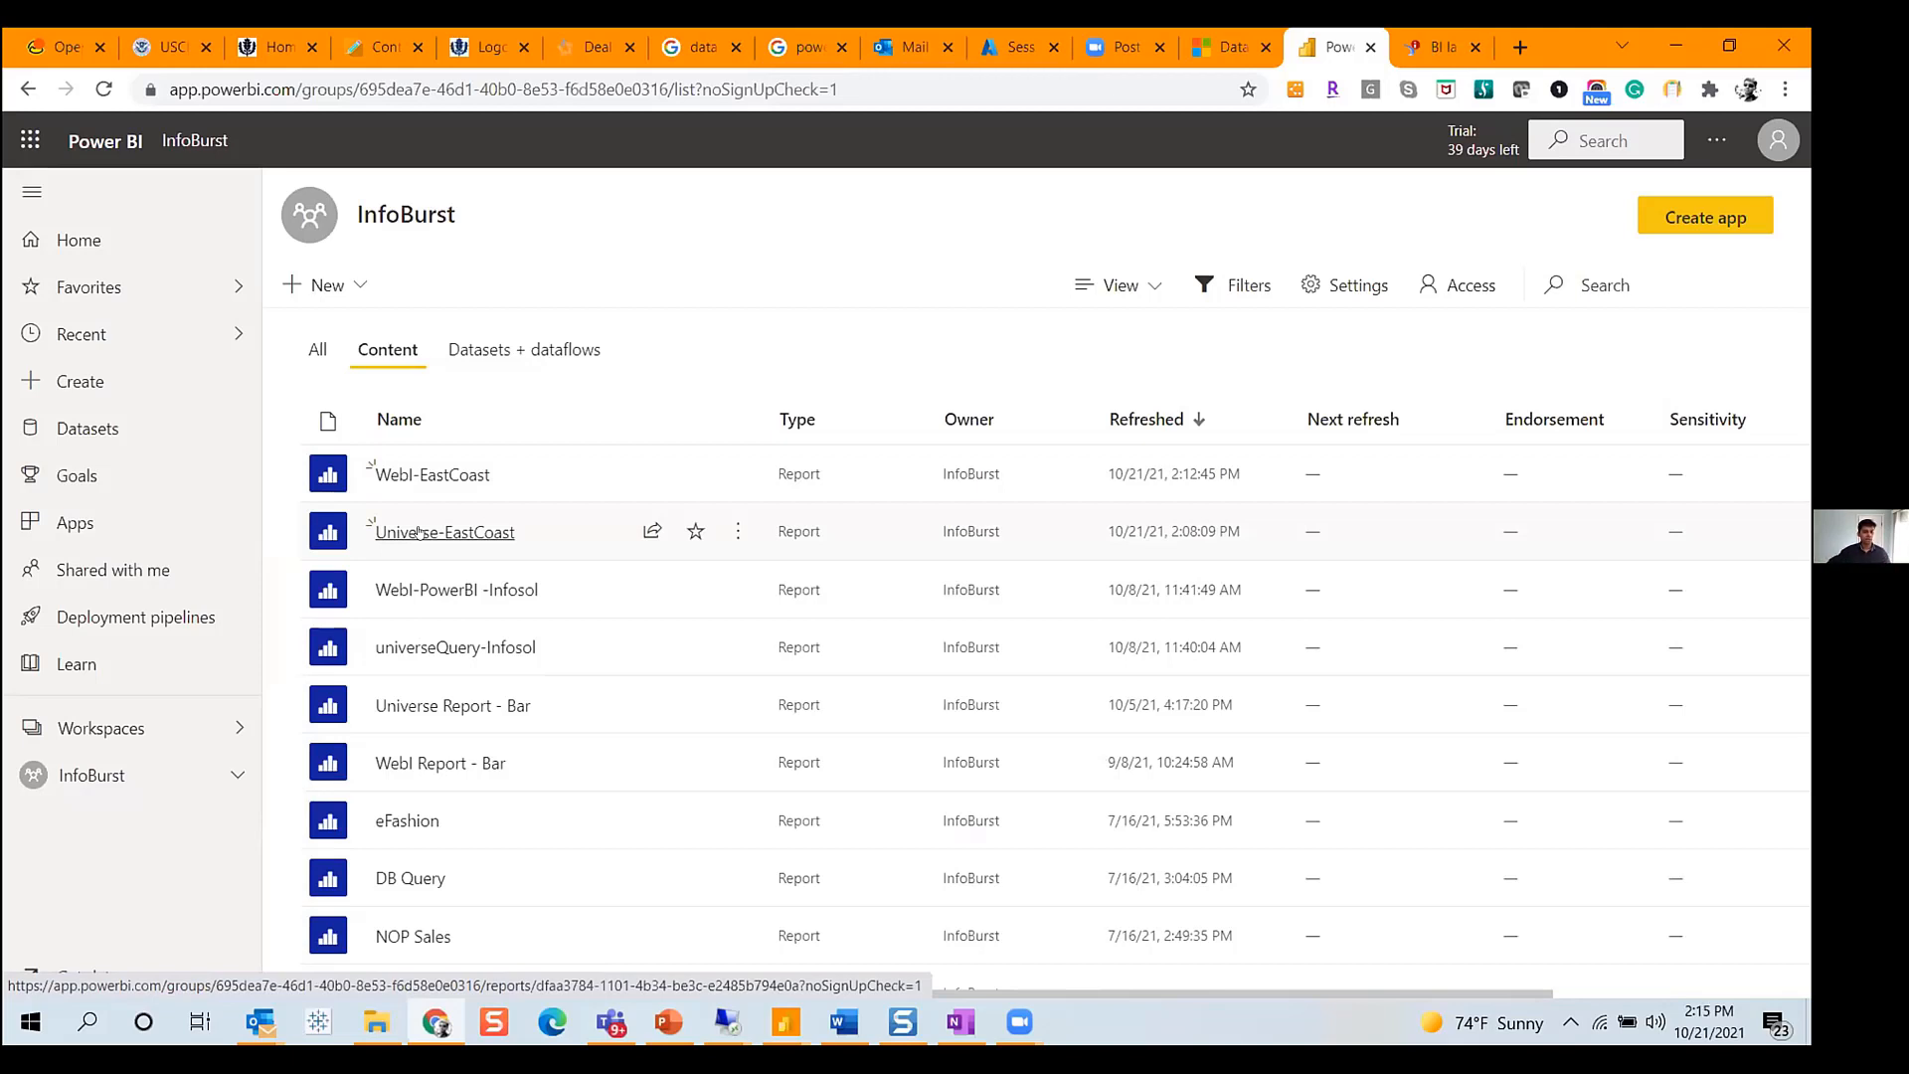
# - Create a new dashboard named EastCoast-Dashboard in the InfoBurst workspace
pyautogui.click(356, 288)
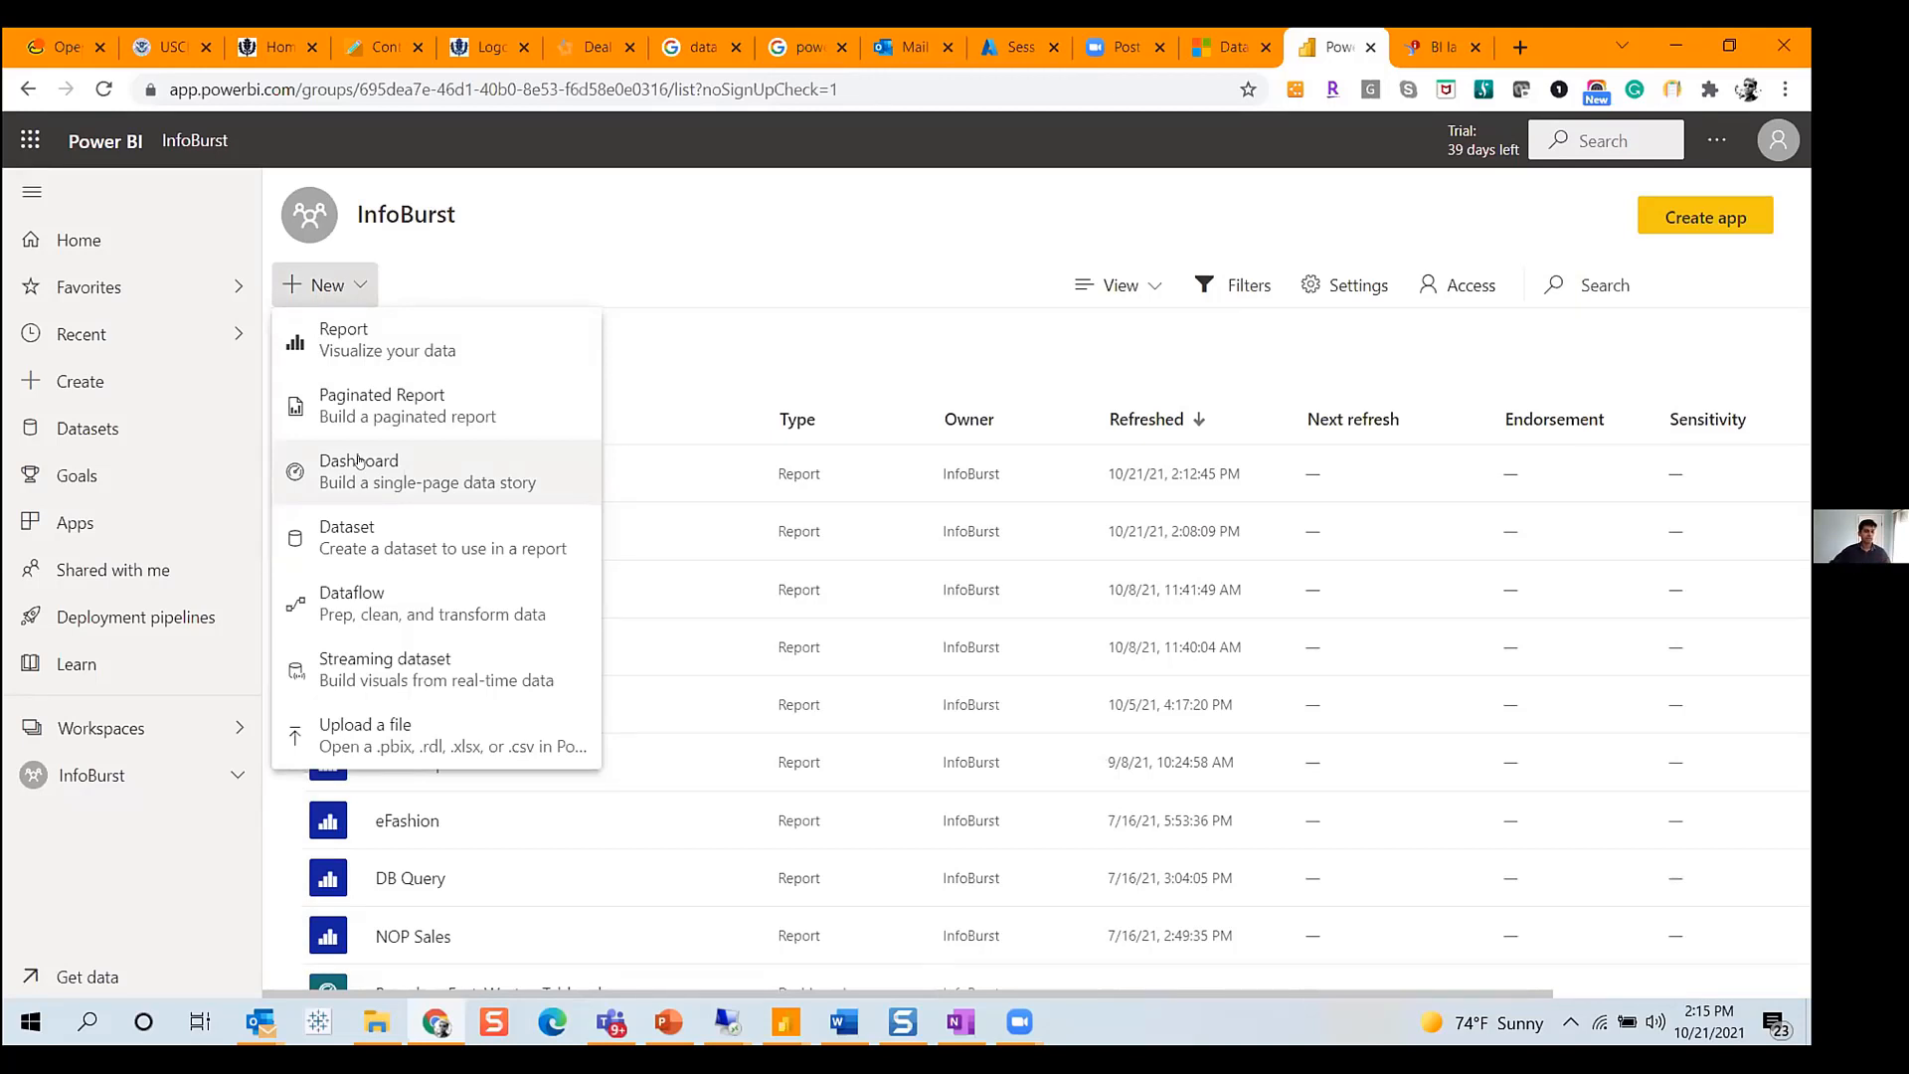
pyautogui.click(379, 474)
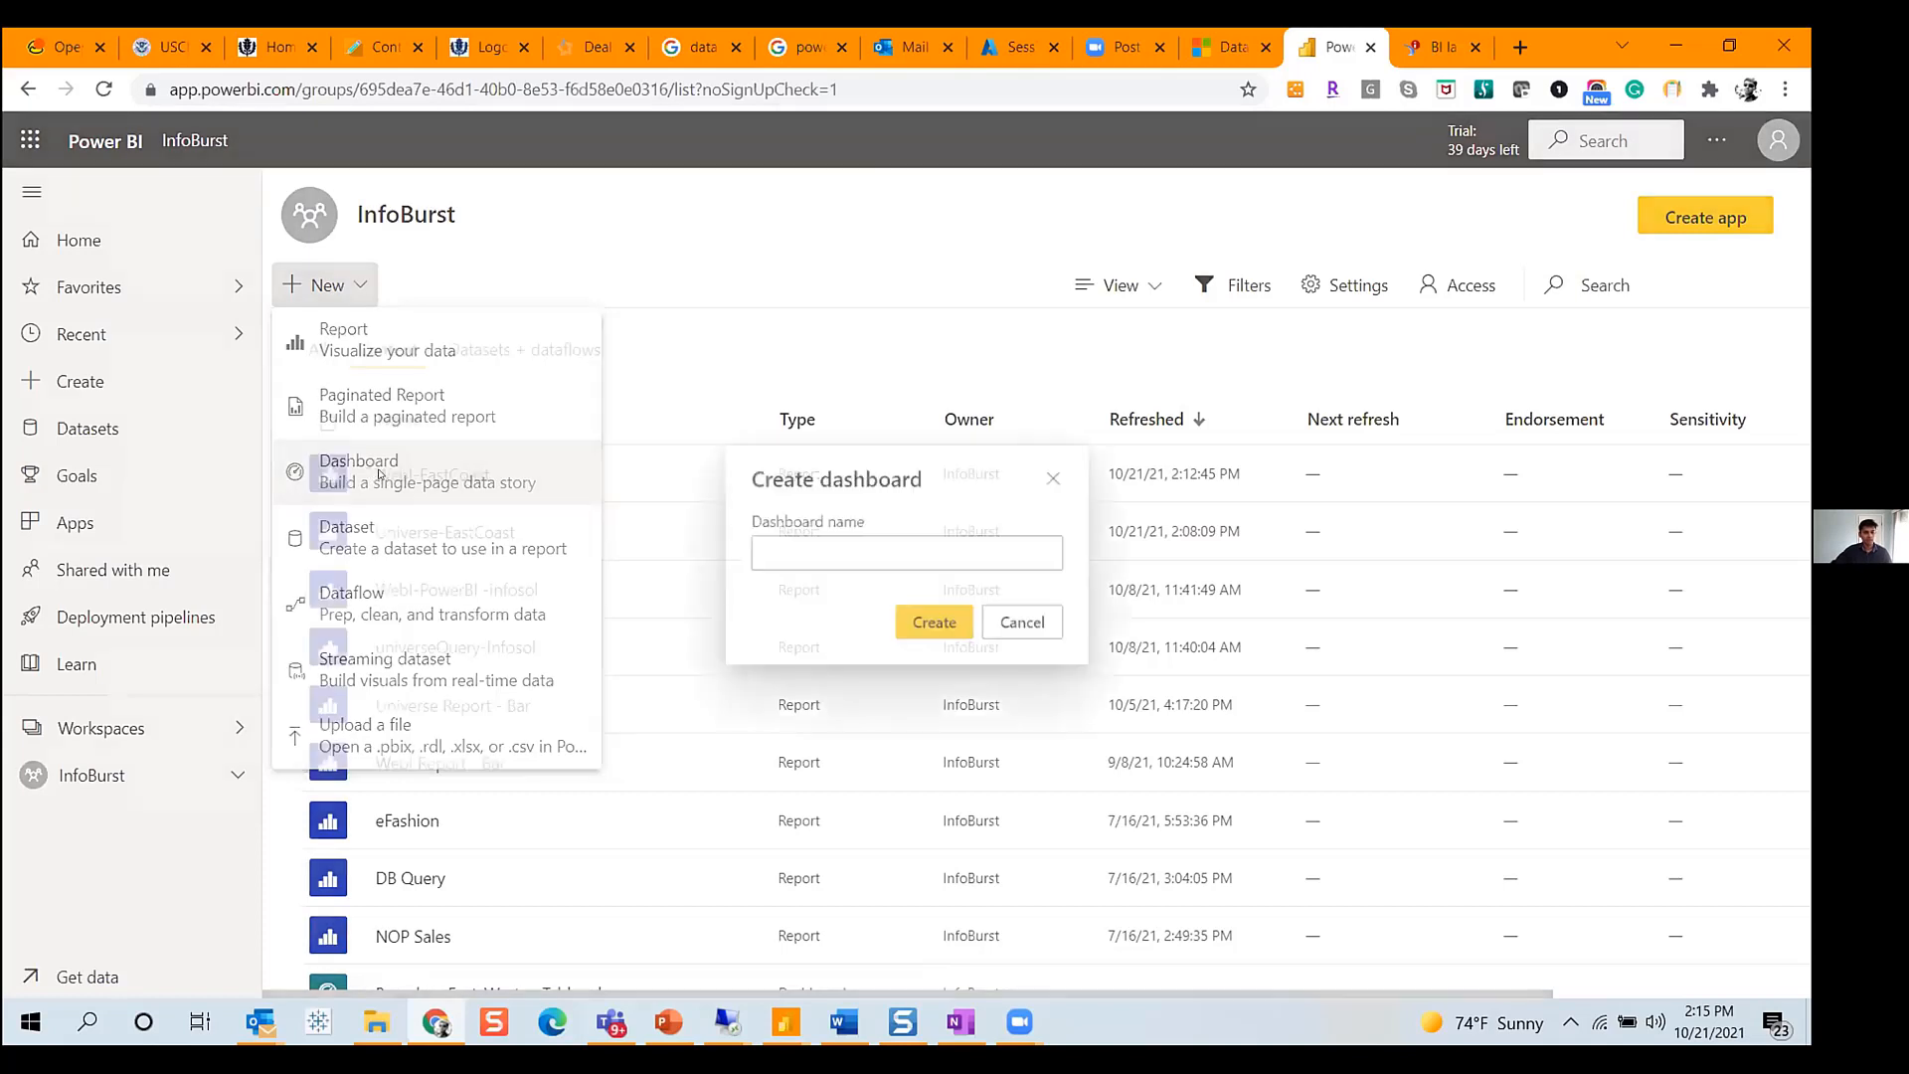
pyautogui.write('EAa')
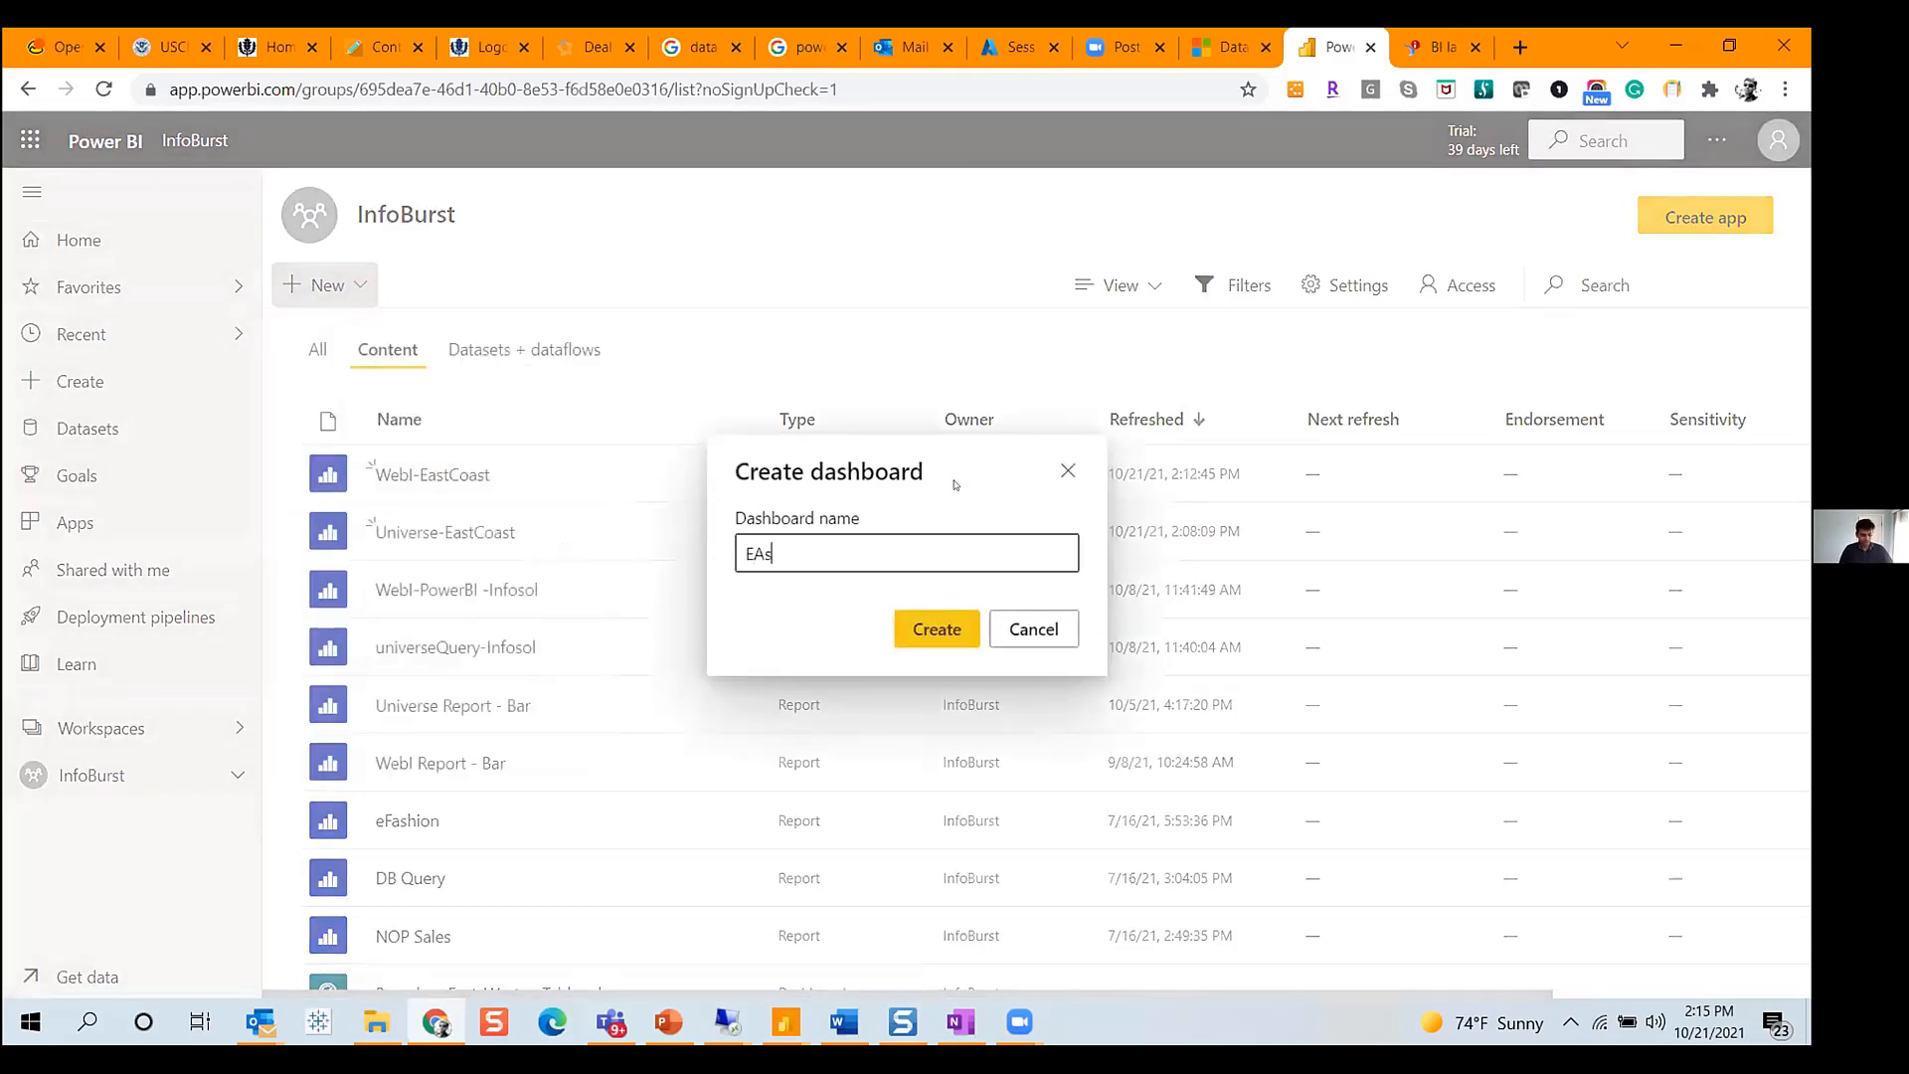
pyautogui.press('BackSpace')
pyautogui.press('BackSpace')
pyautogui.write('astCoast-Dashboard')
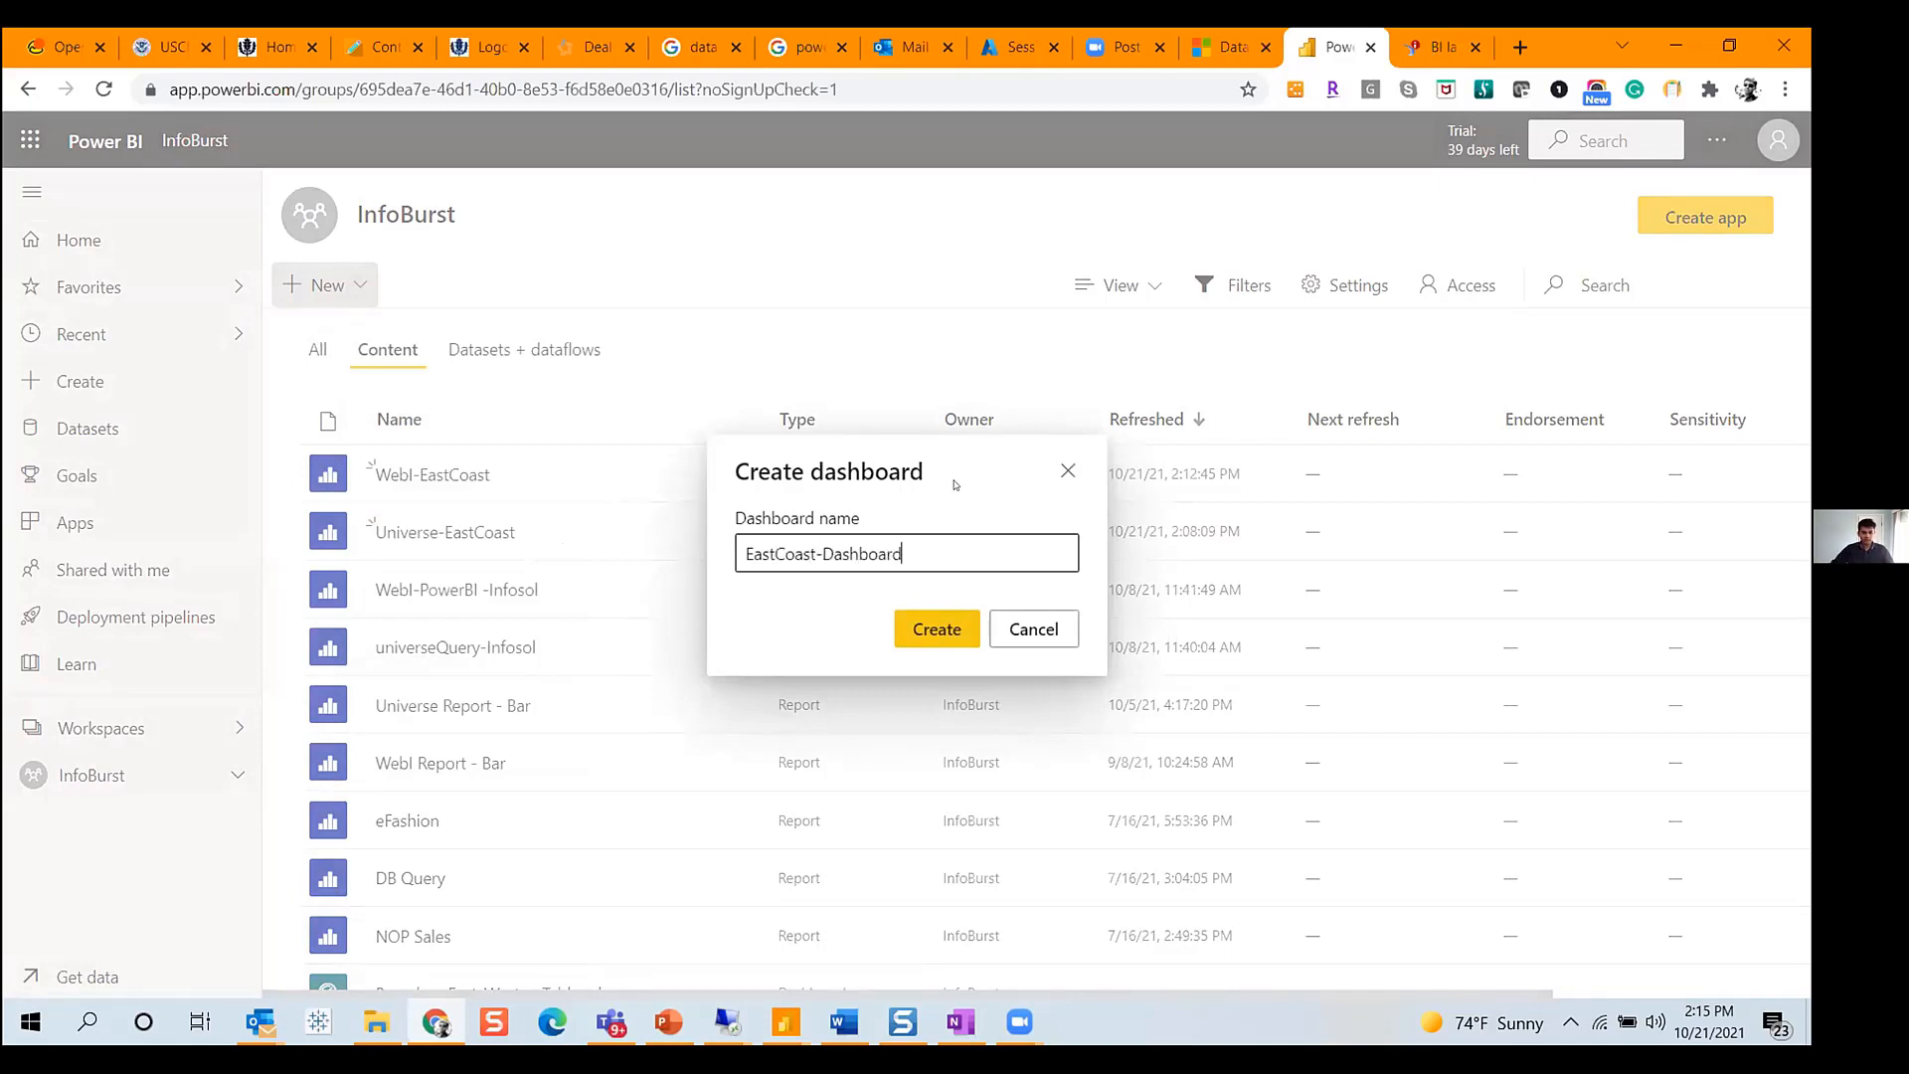
pyautogui.click(949, 637)
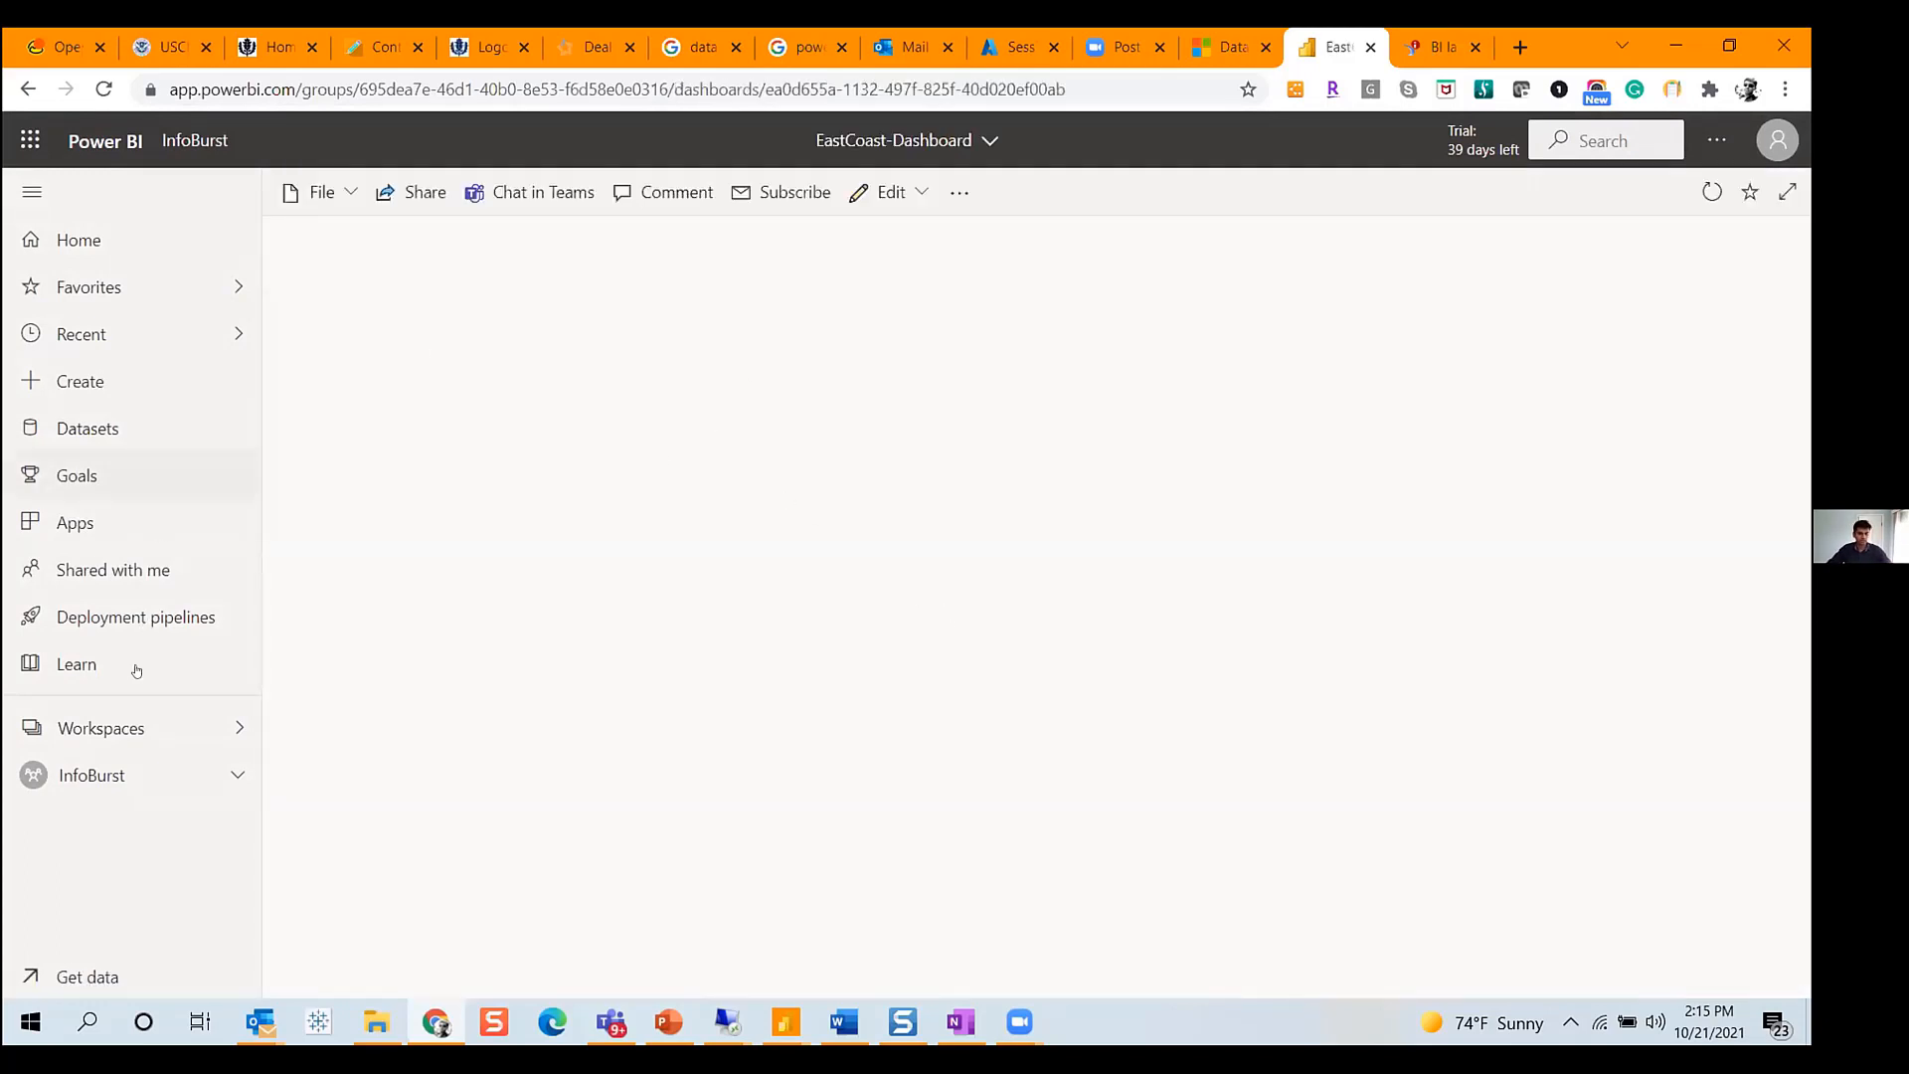
# - Return to the InfoBurst workspace, sort all items by refresh date and open the Webl-EastCoast report
pyautogui.click(144, 779)
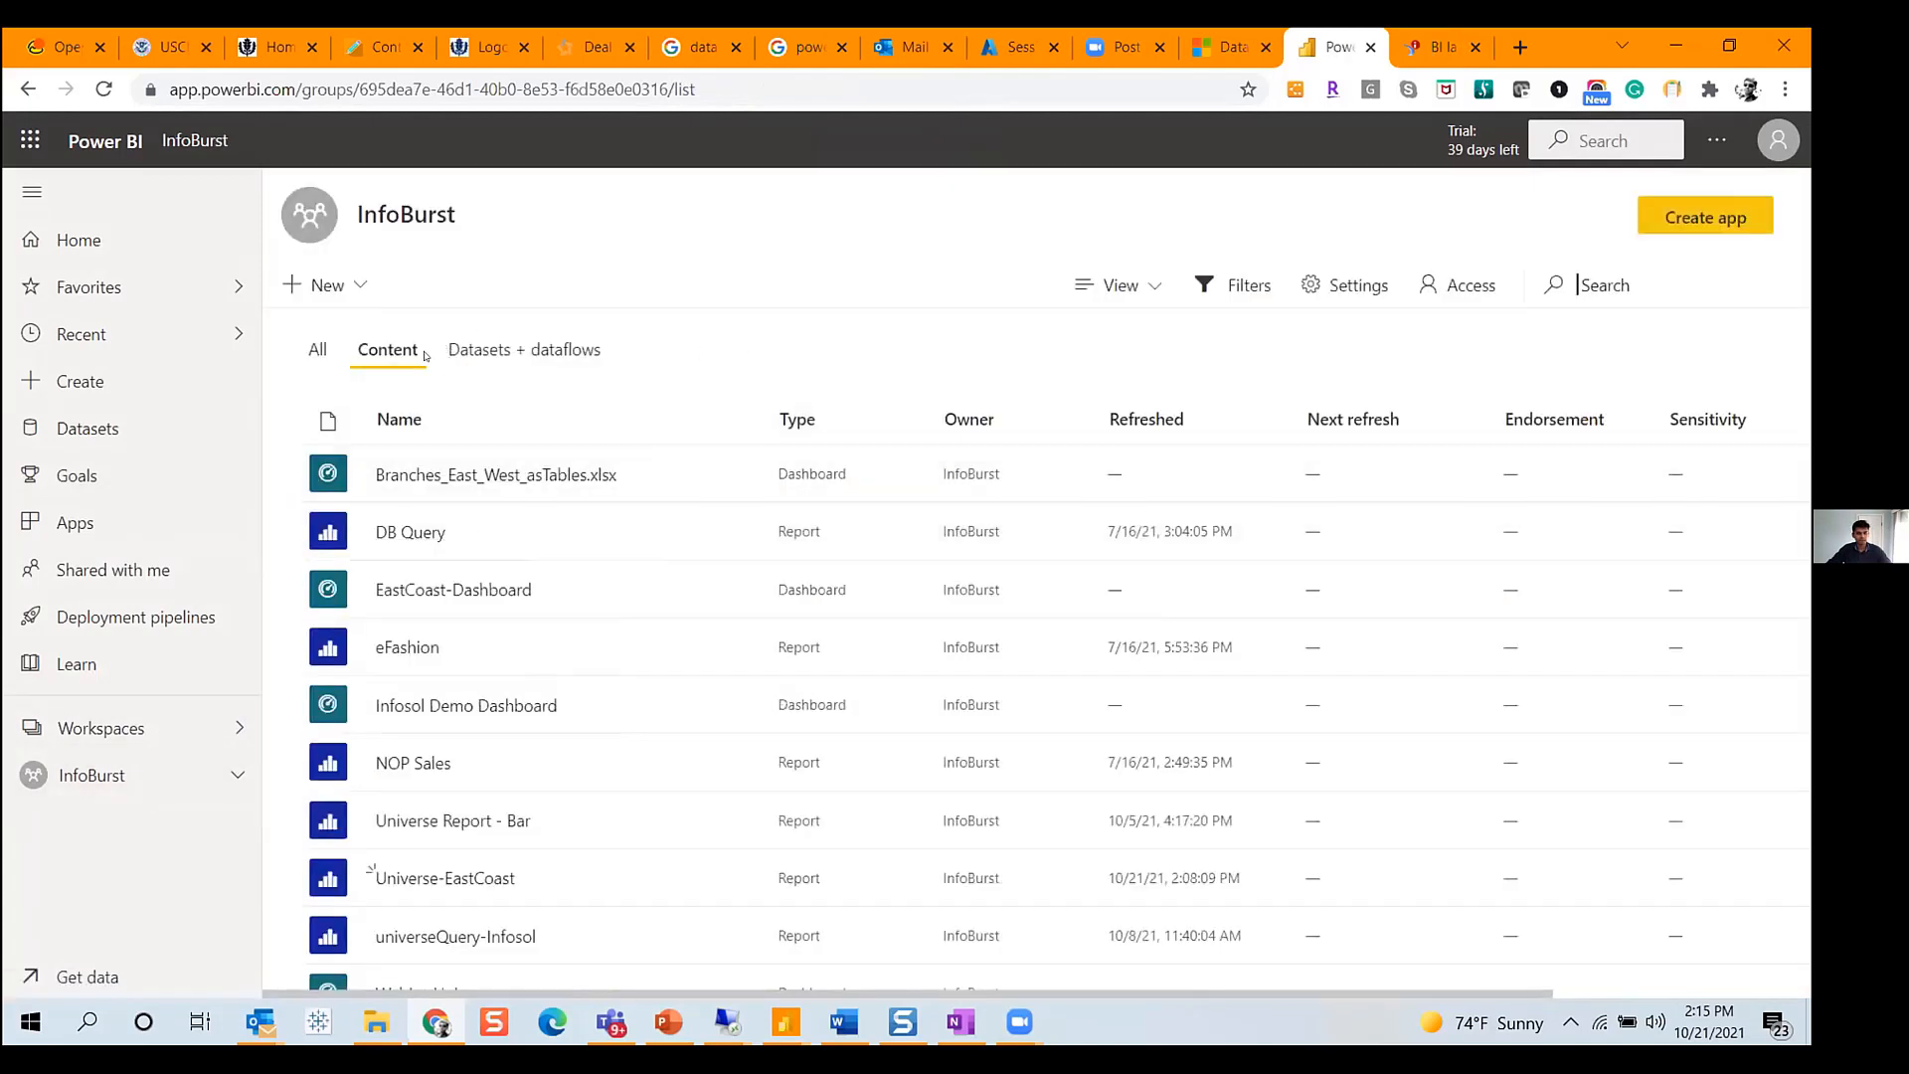
pyautogui.click(1144, 422)
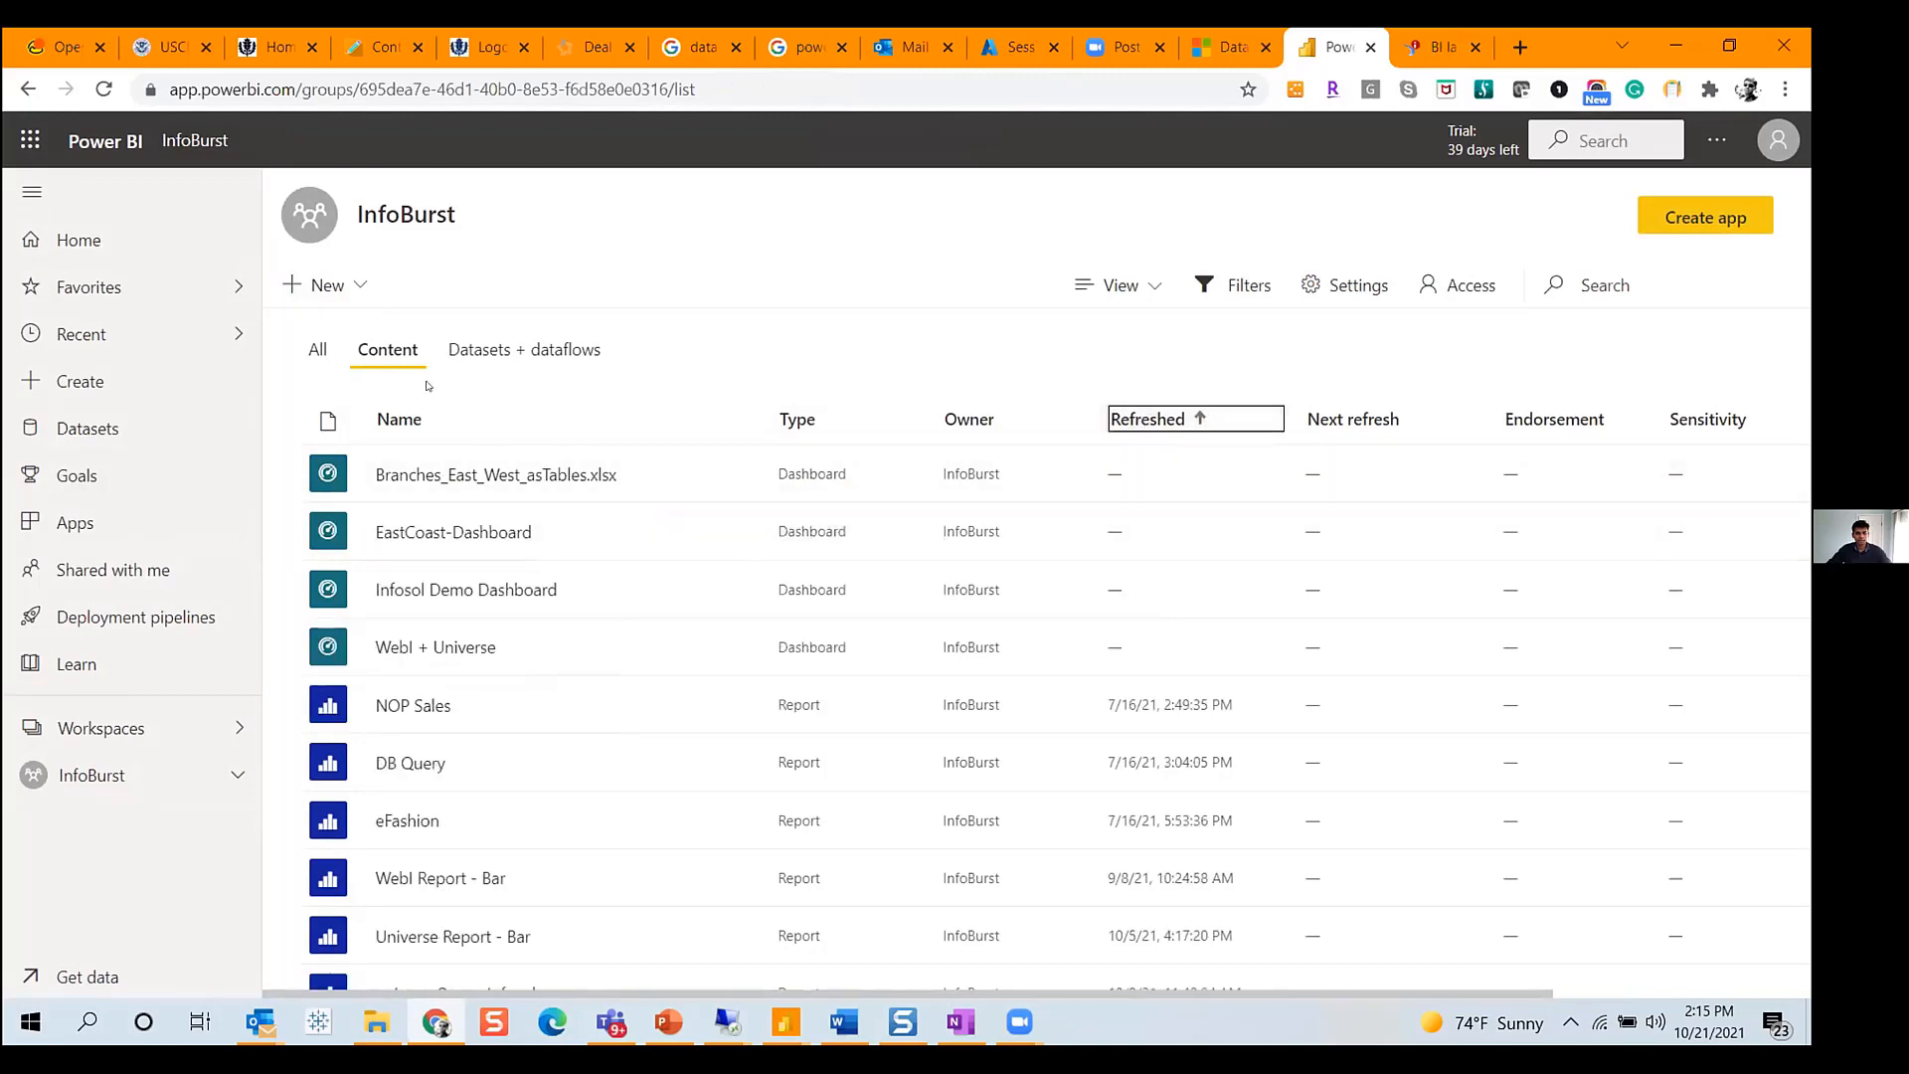
pyautogui.click(320, 348)
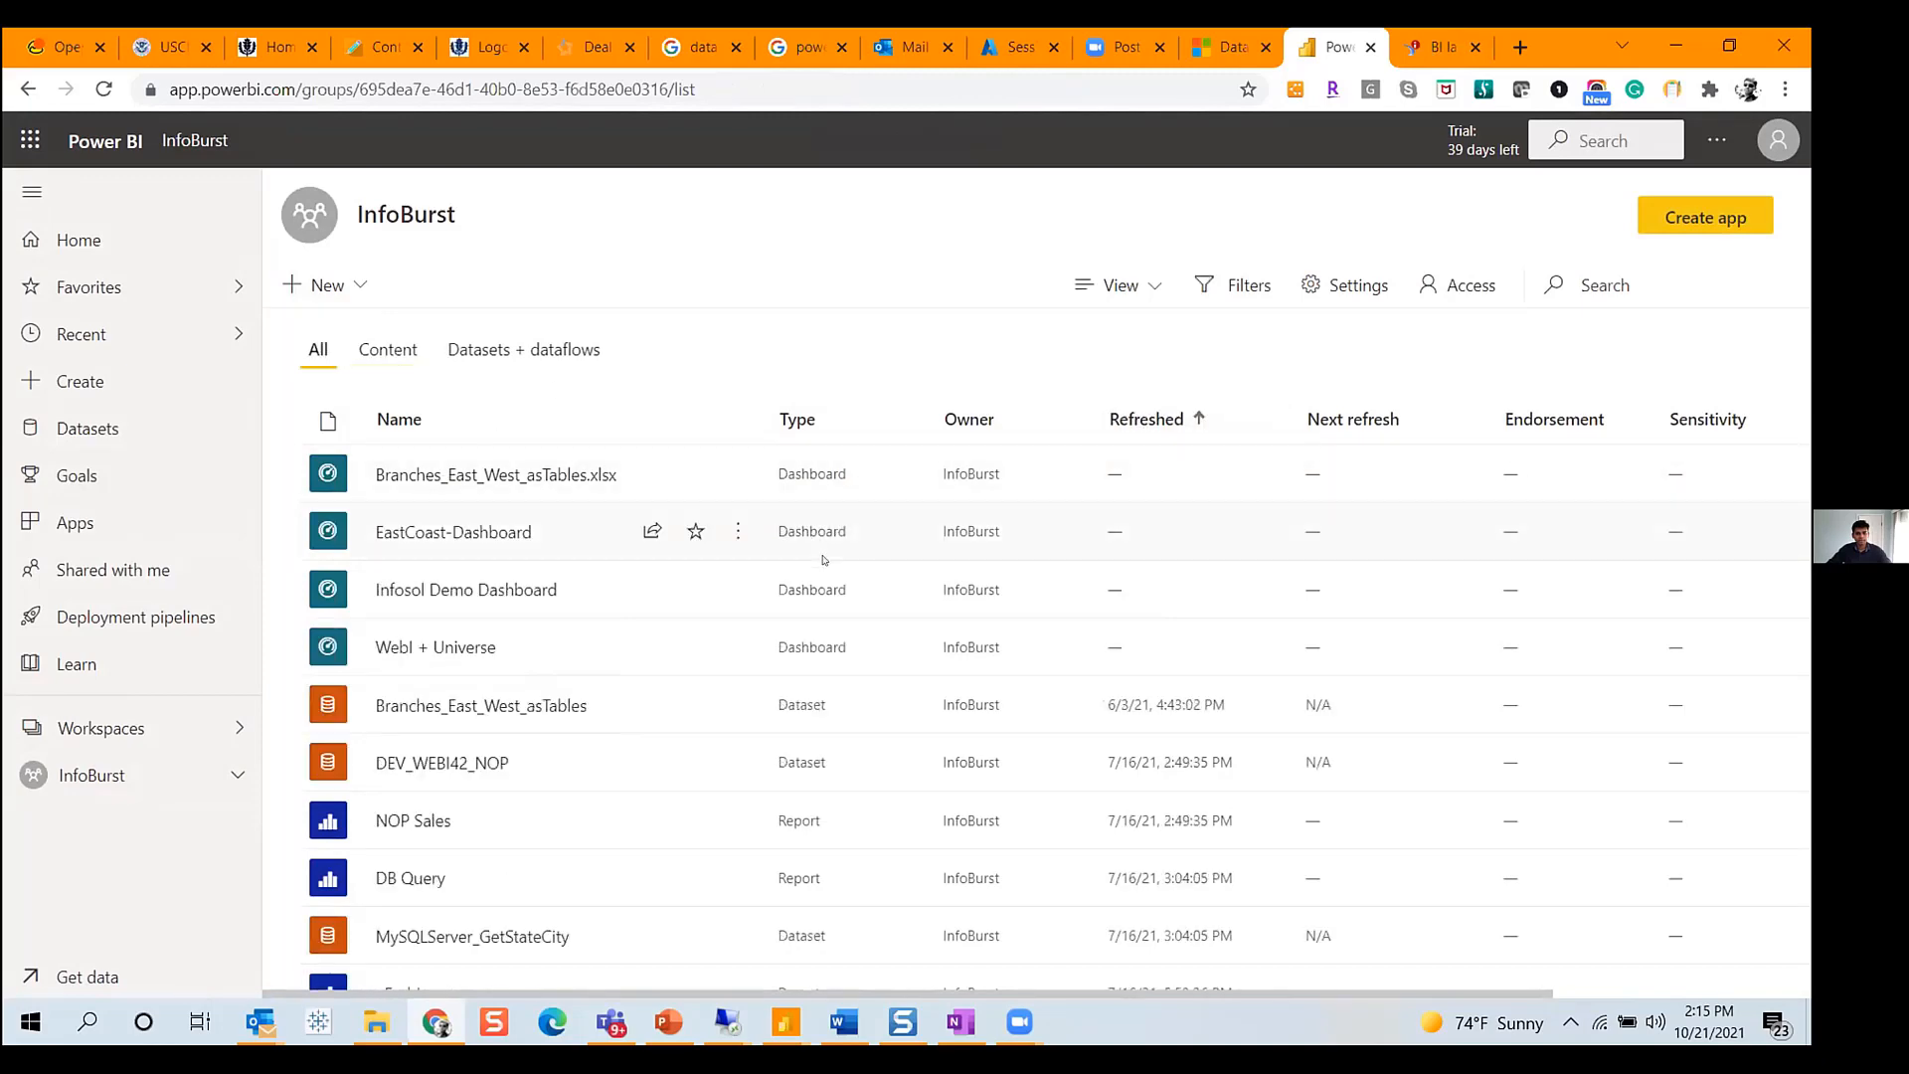
pyautogui.scroll(-10, 823, 560)
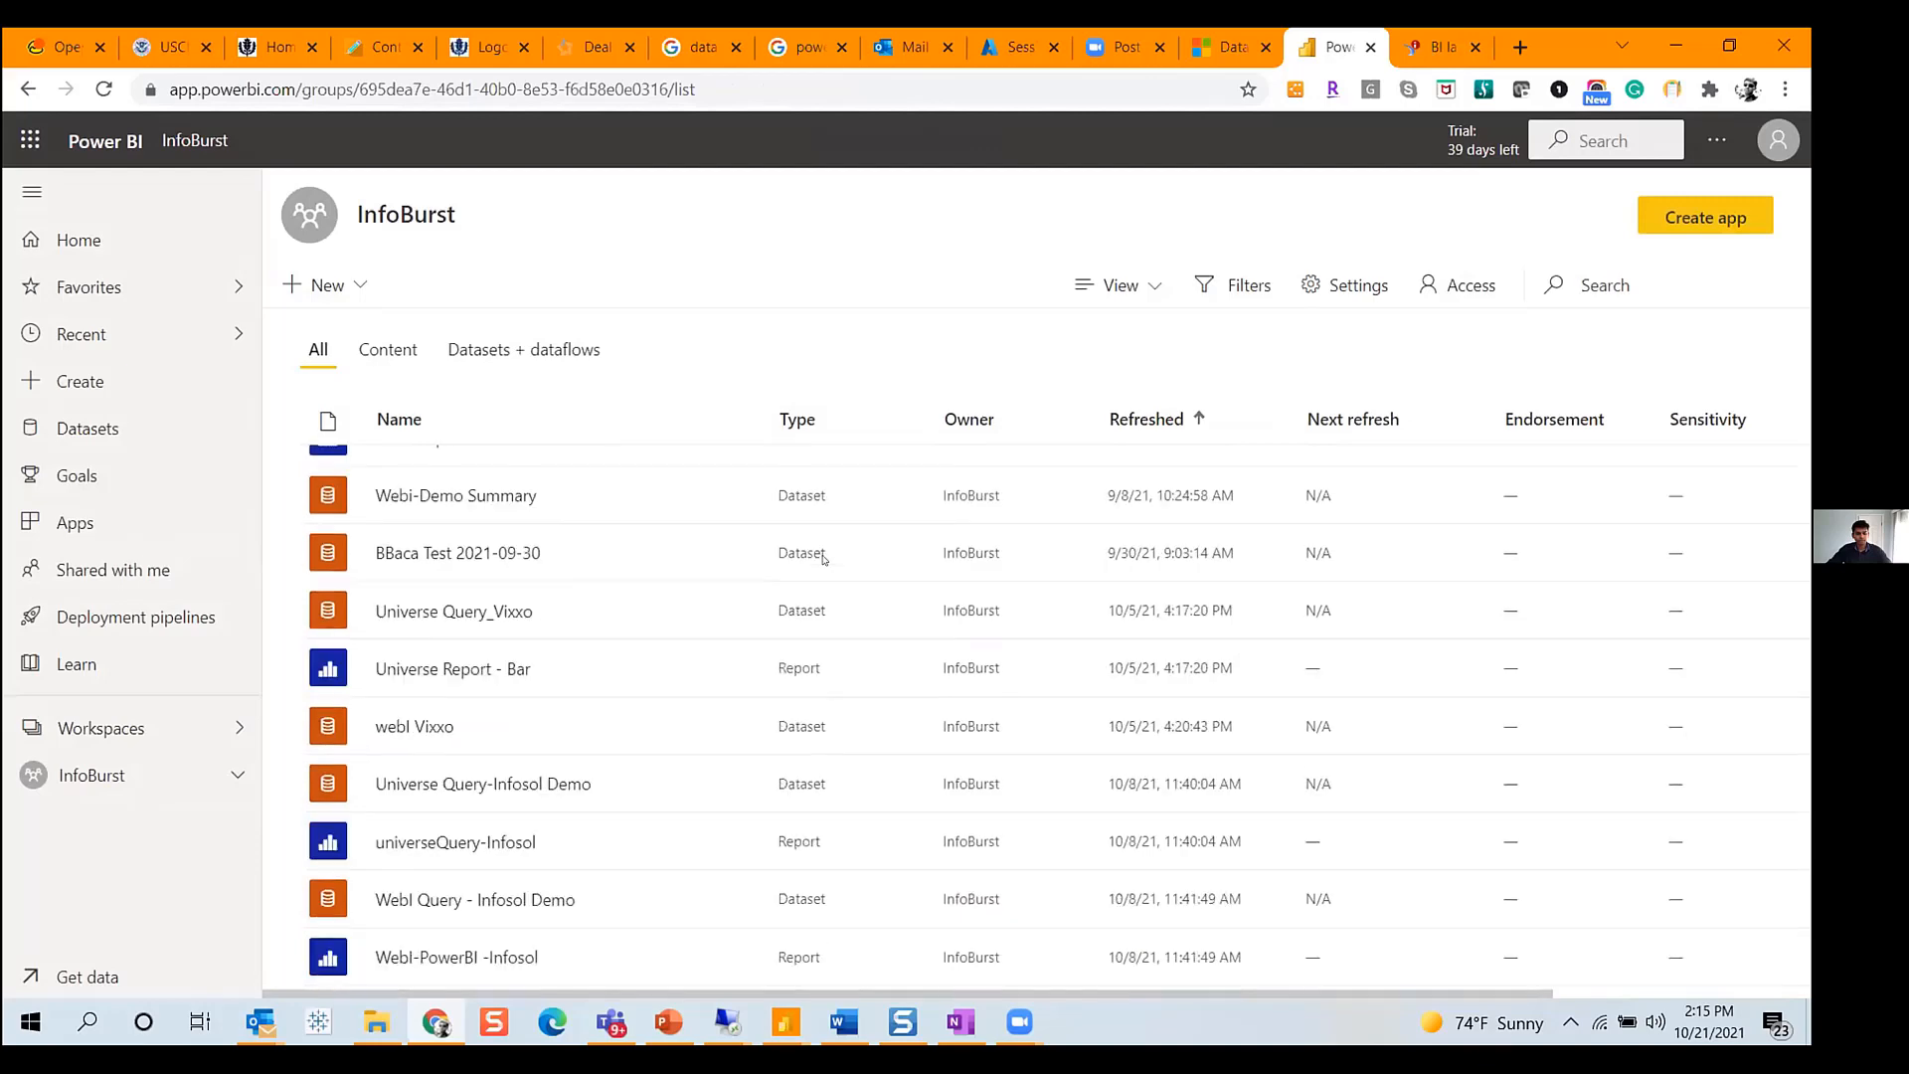
pyautogui.scroll(-3, 823, 596)
pyautogui.scroll(2, 793, 748)
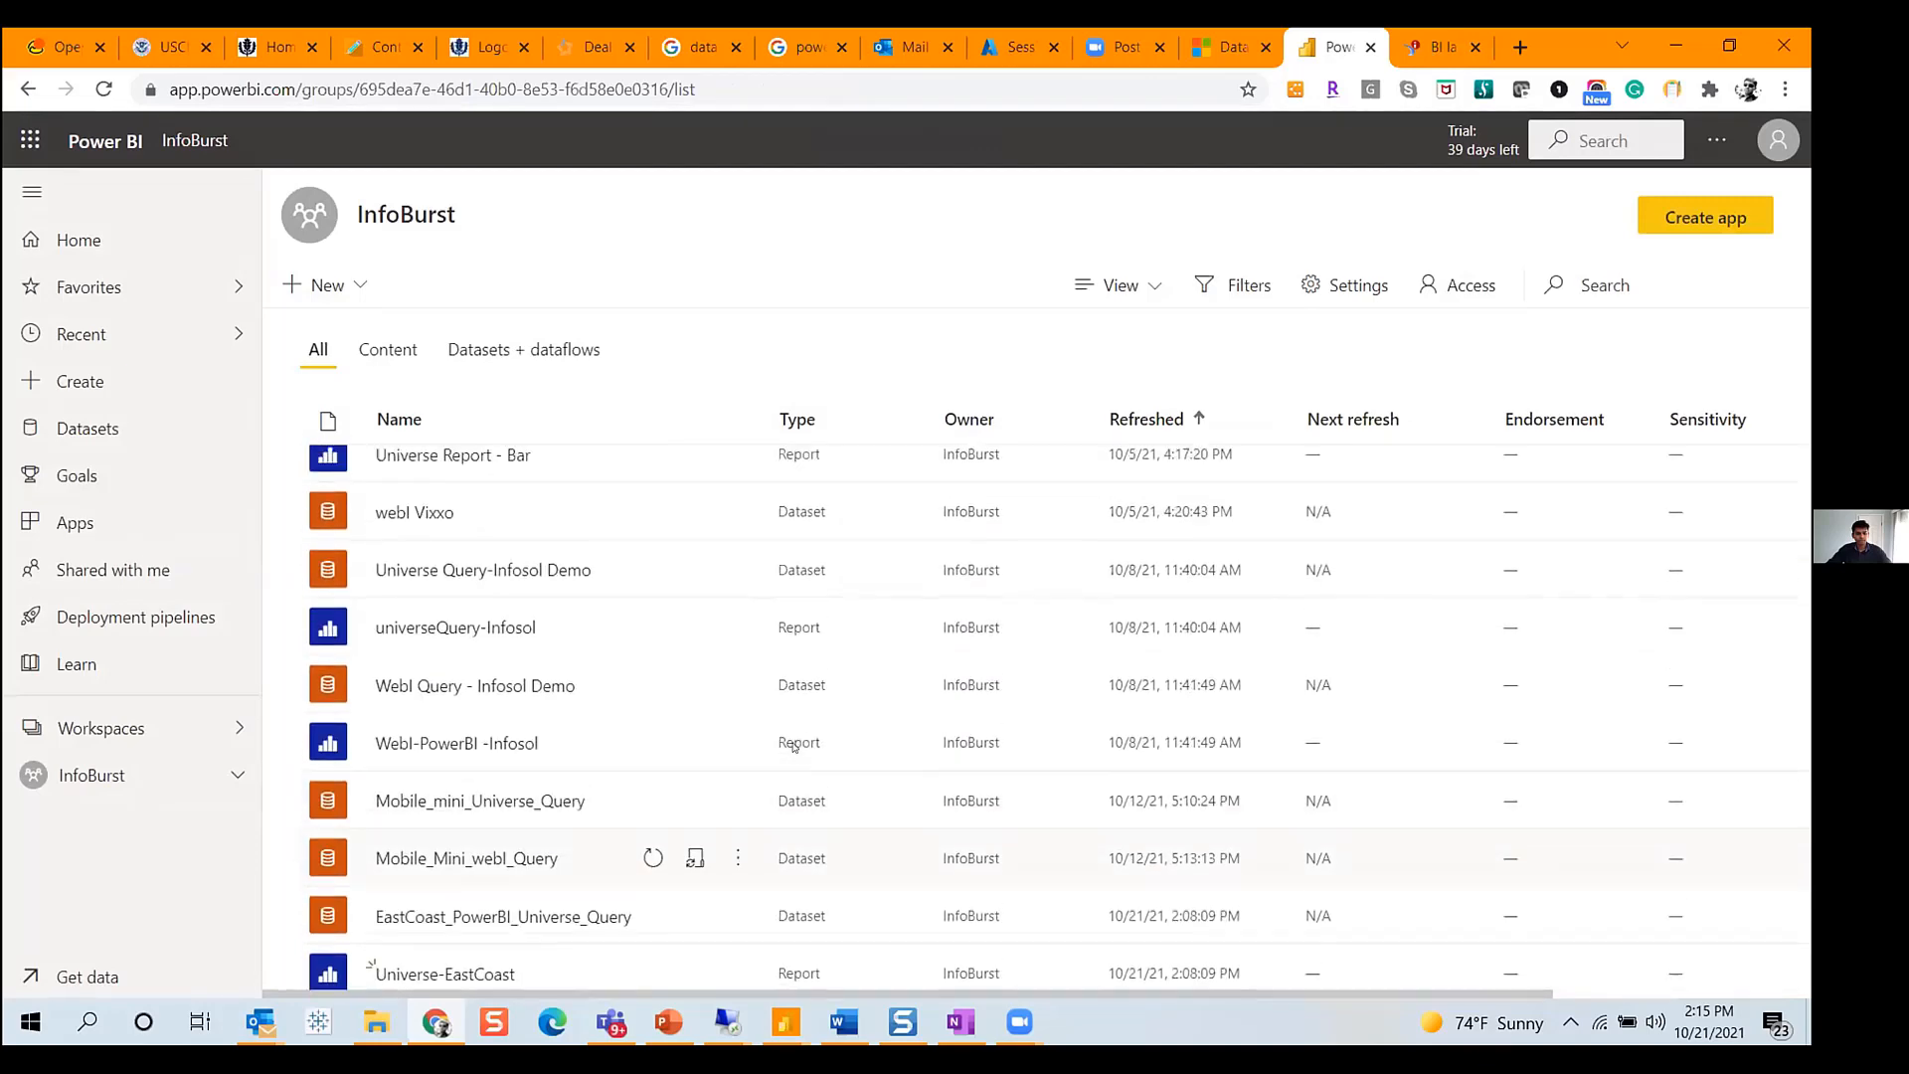
pyautogui.scroll(10, 793, 748)
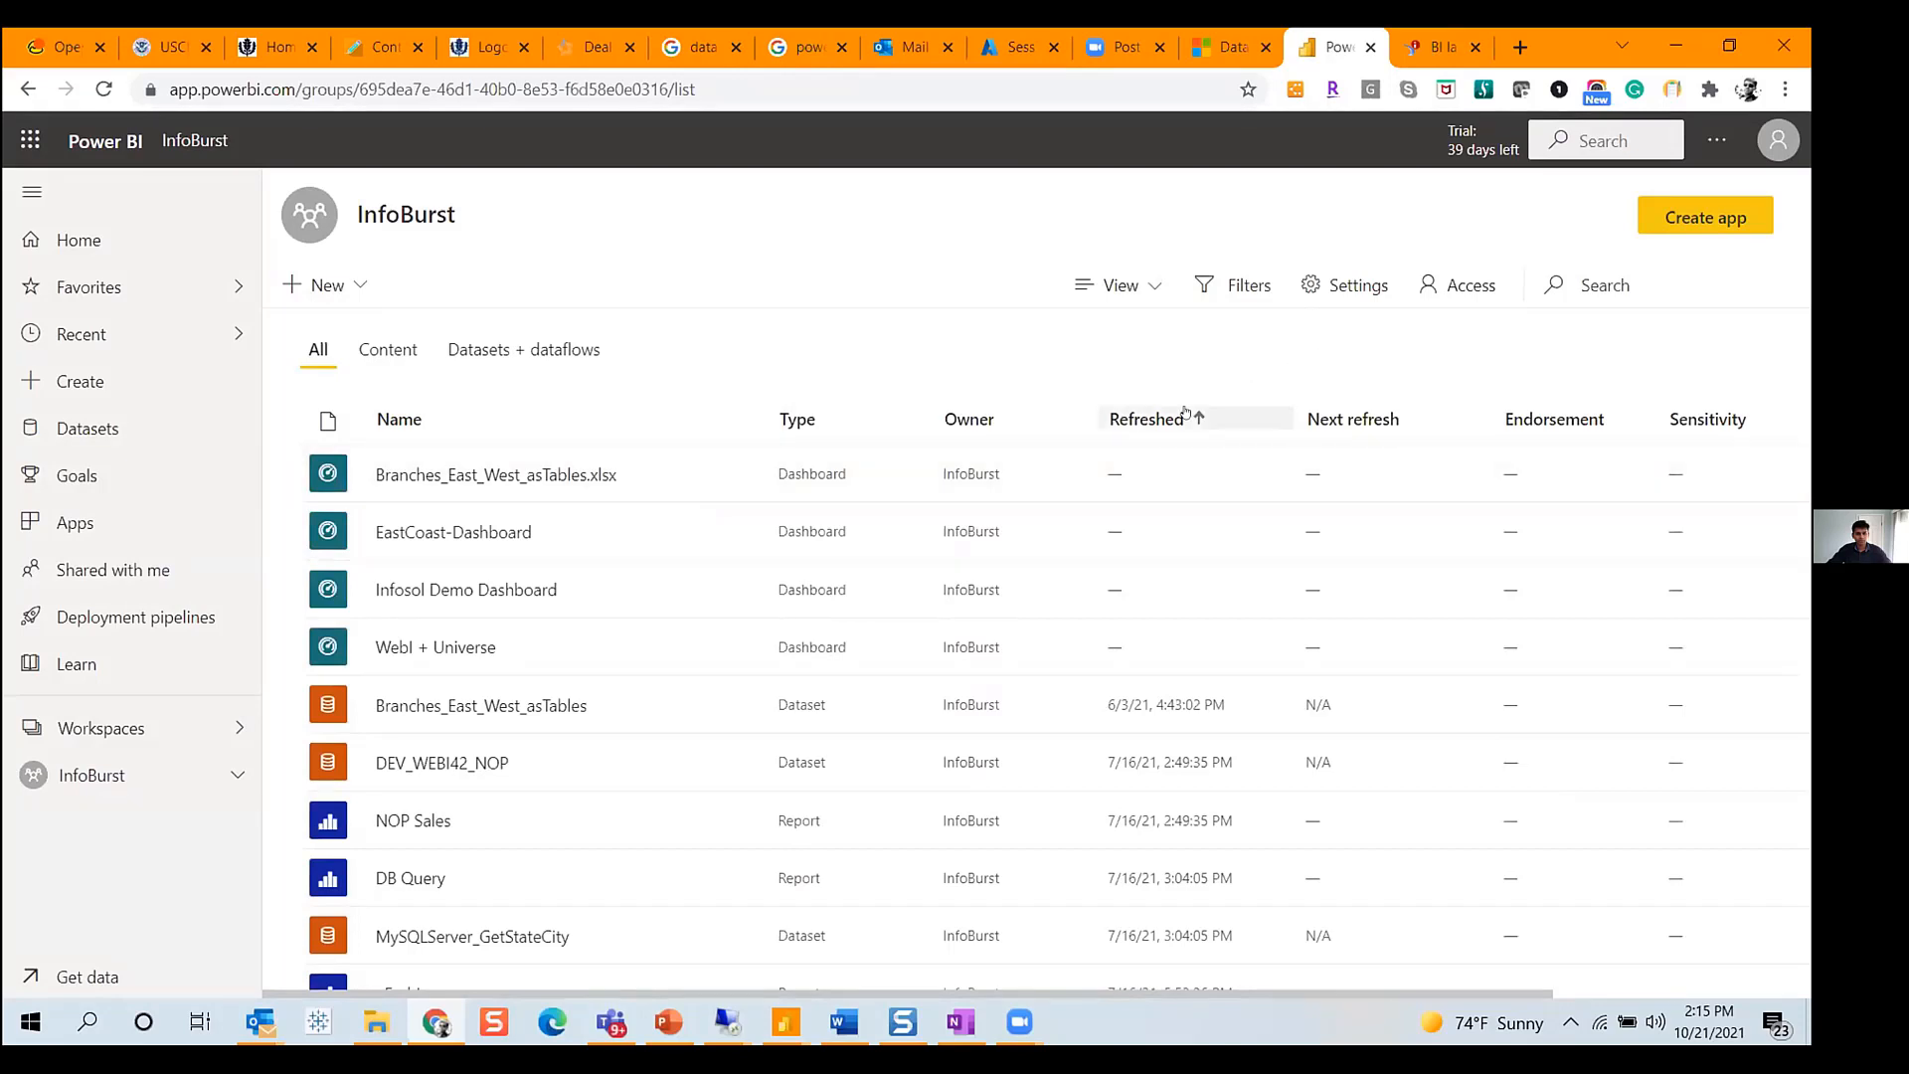
pyautogui.click(1173, 417)
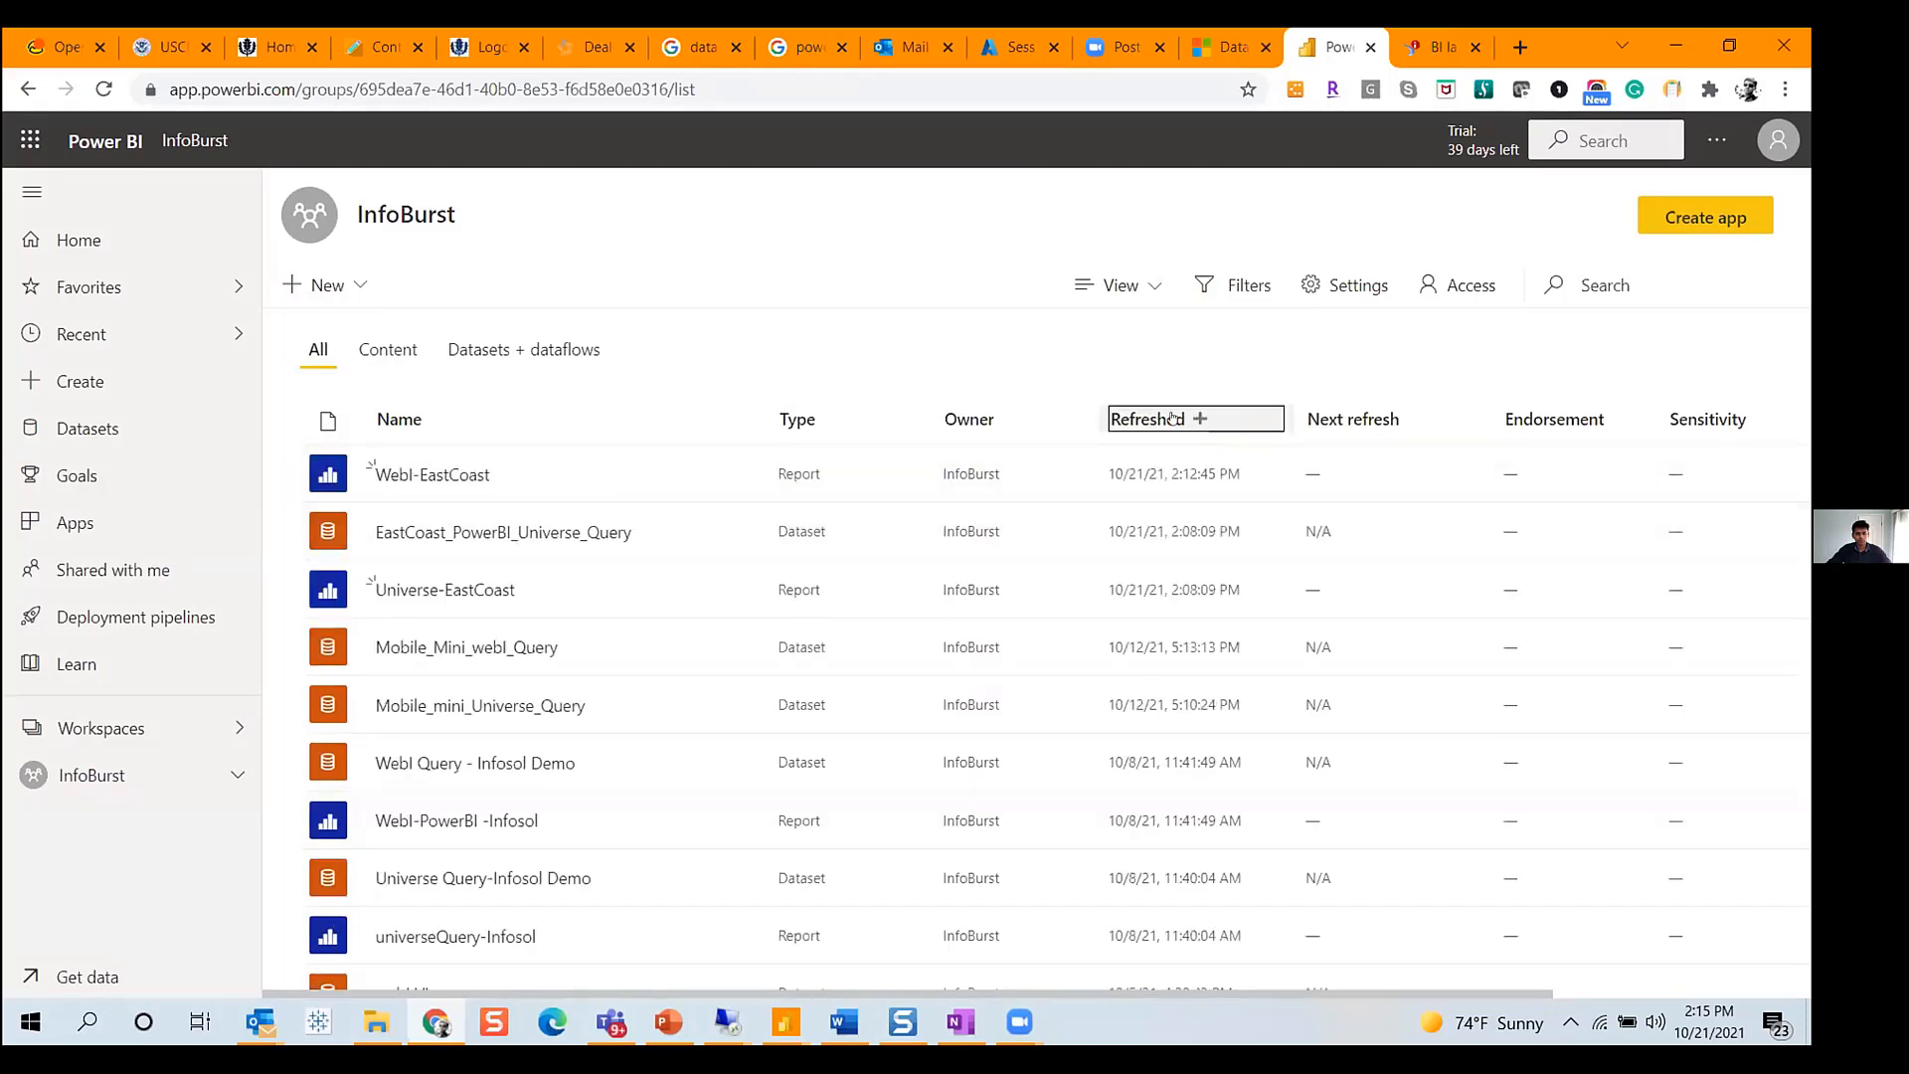
pyautogui.click(450, 475)
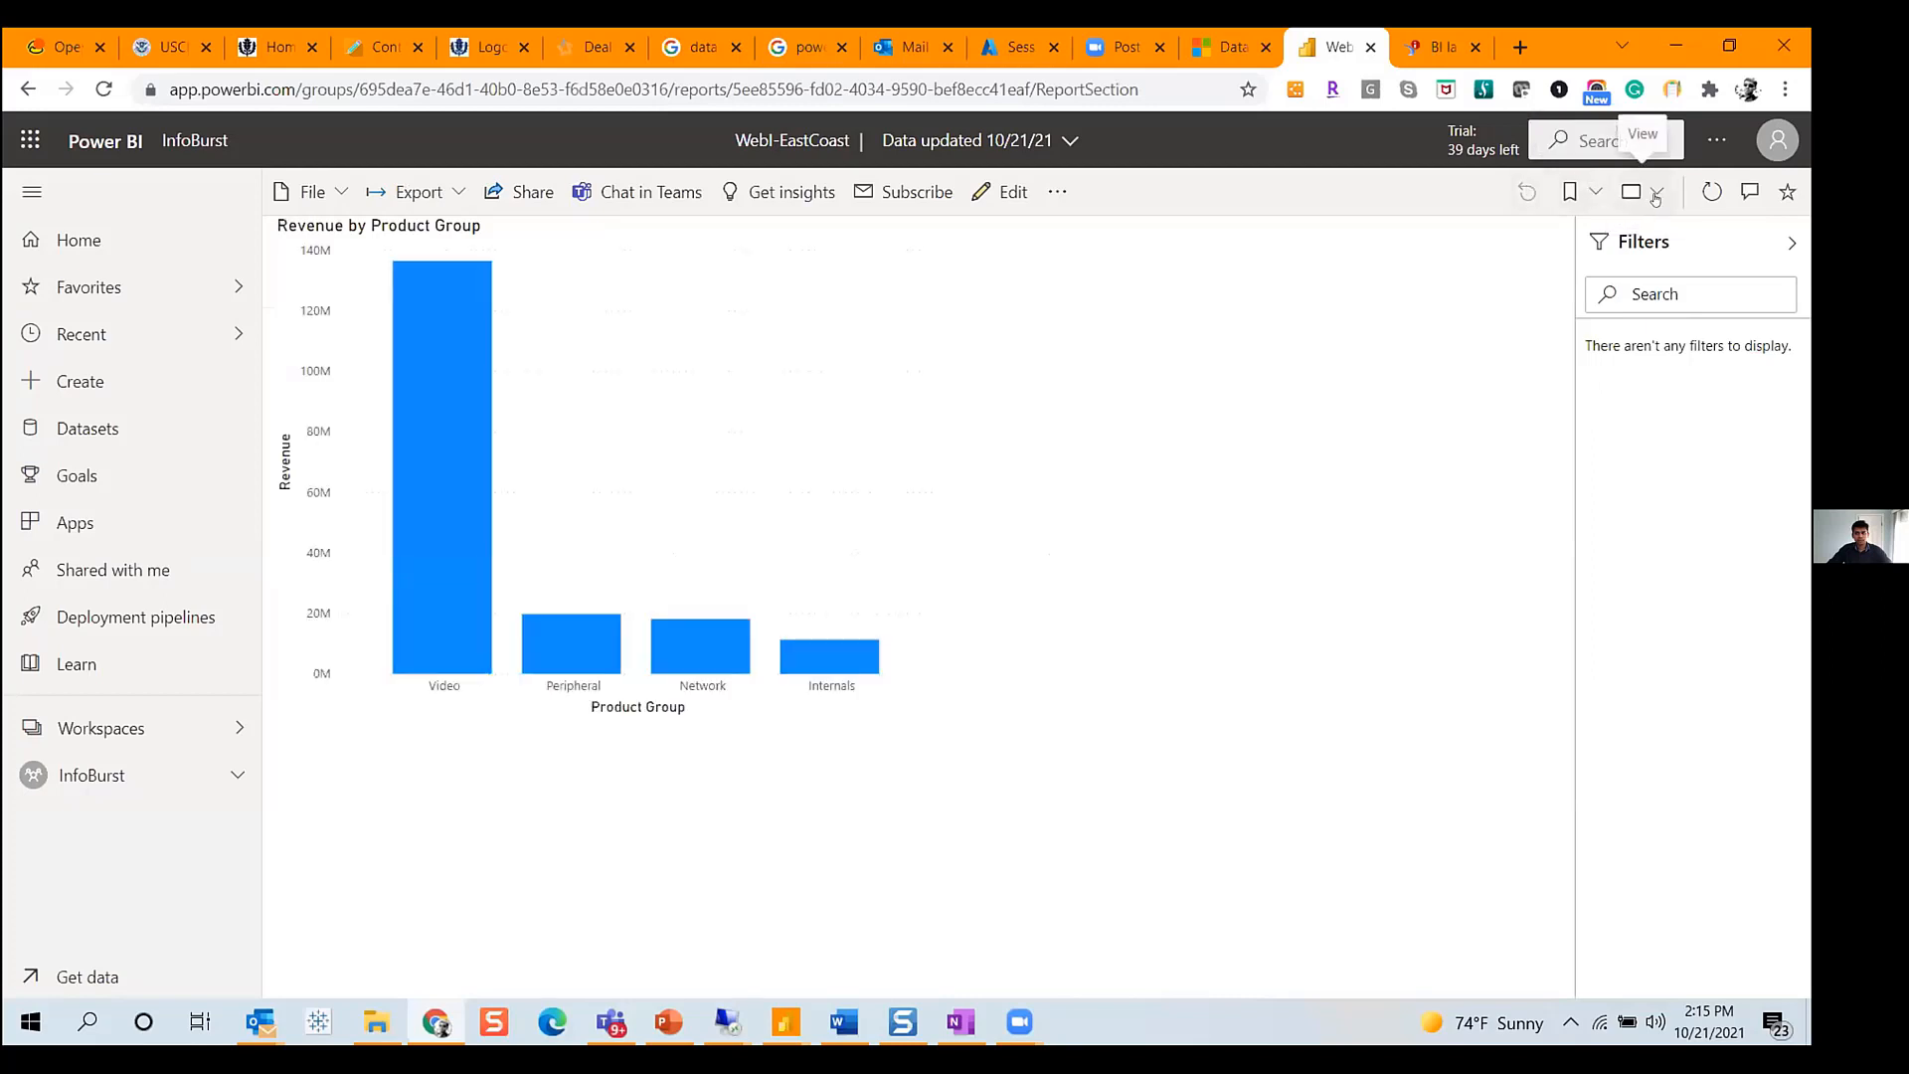
# - Pin the Webl-EastCoast report page live to the existing EastCoast-Dashboard
pyautogui.click(1050, 196)
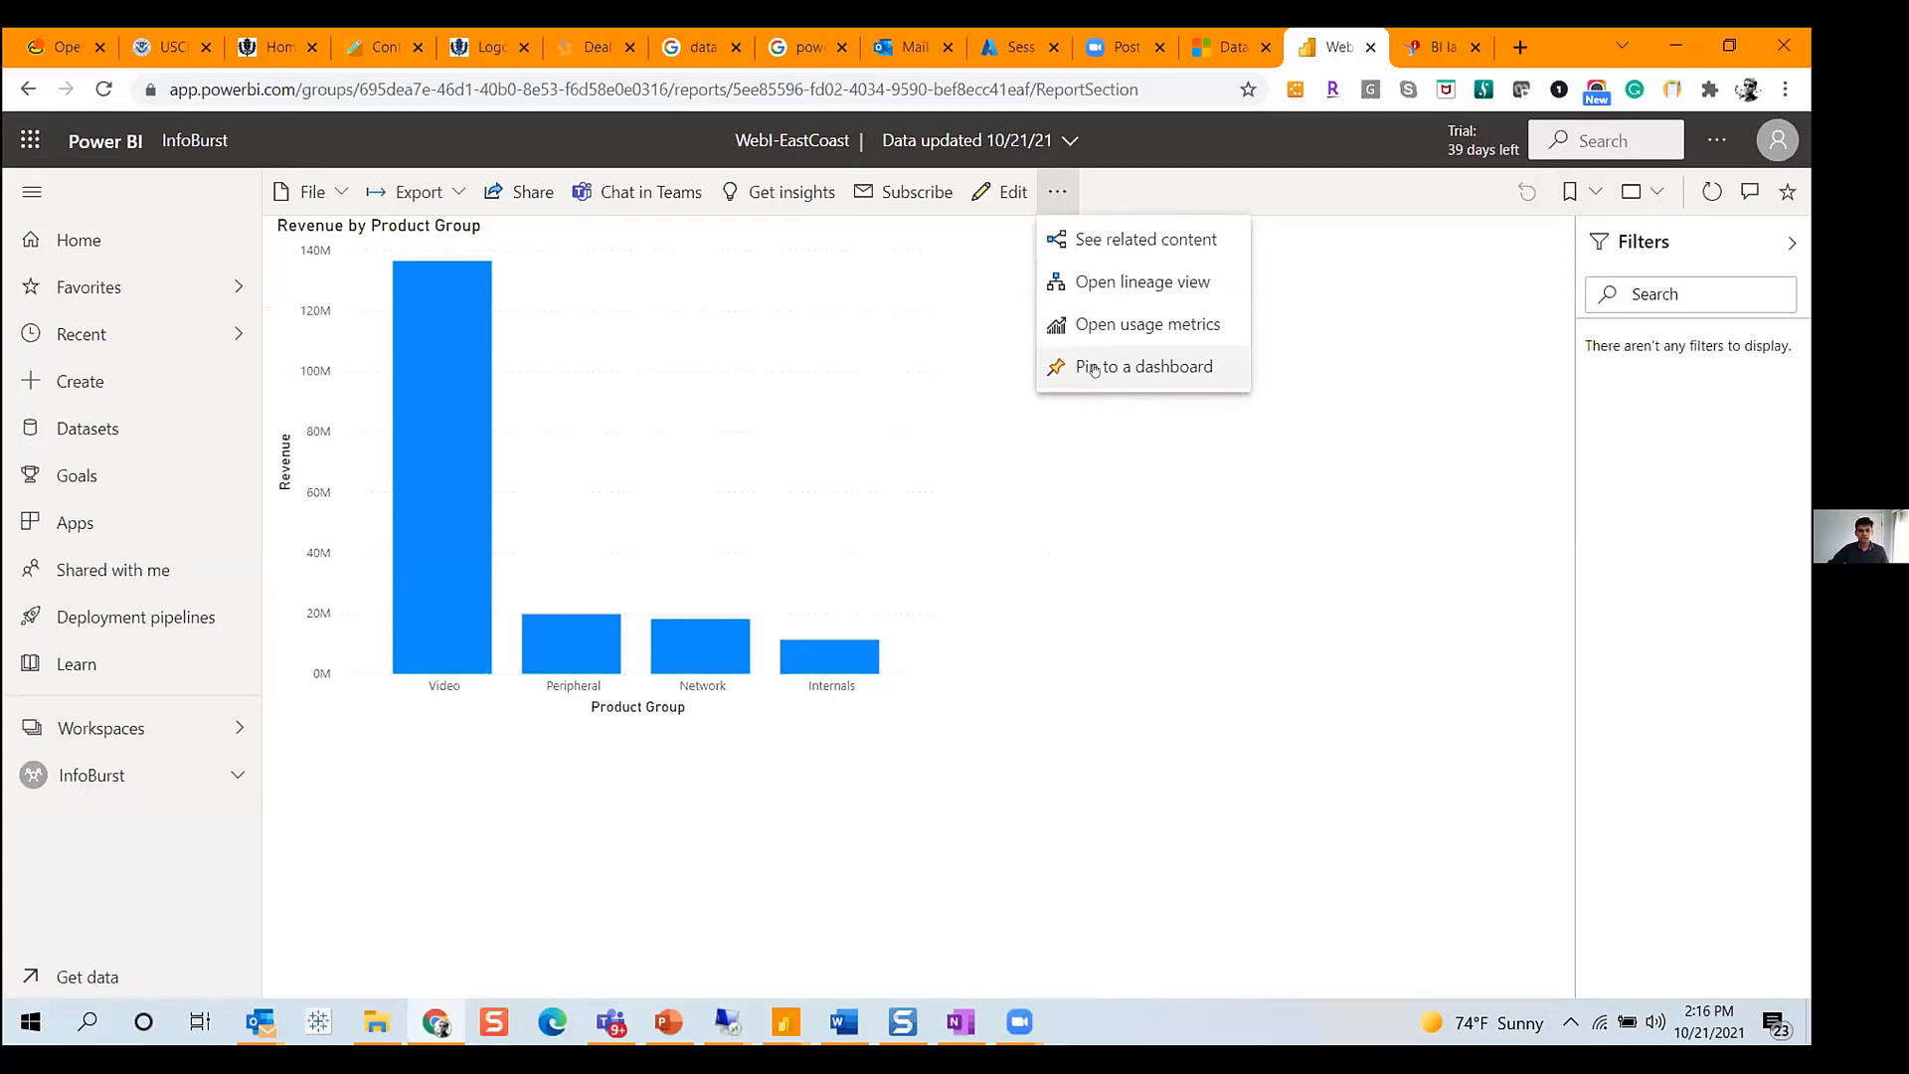
pyautogui.click(1542, 786)
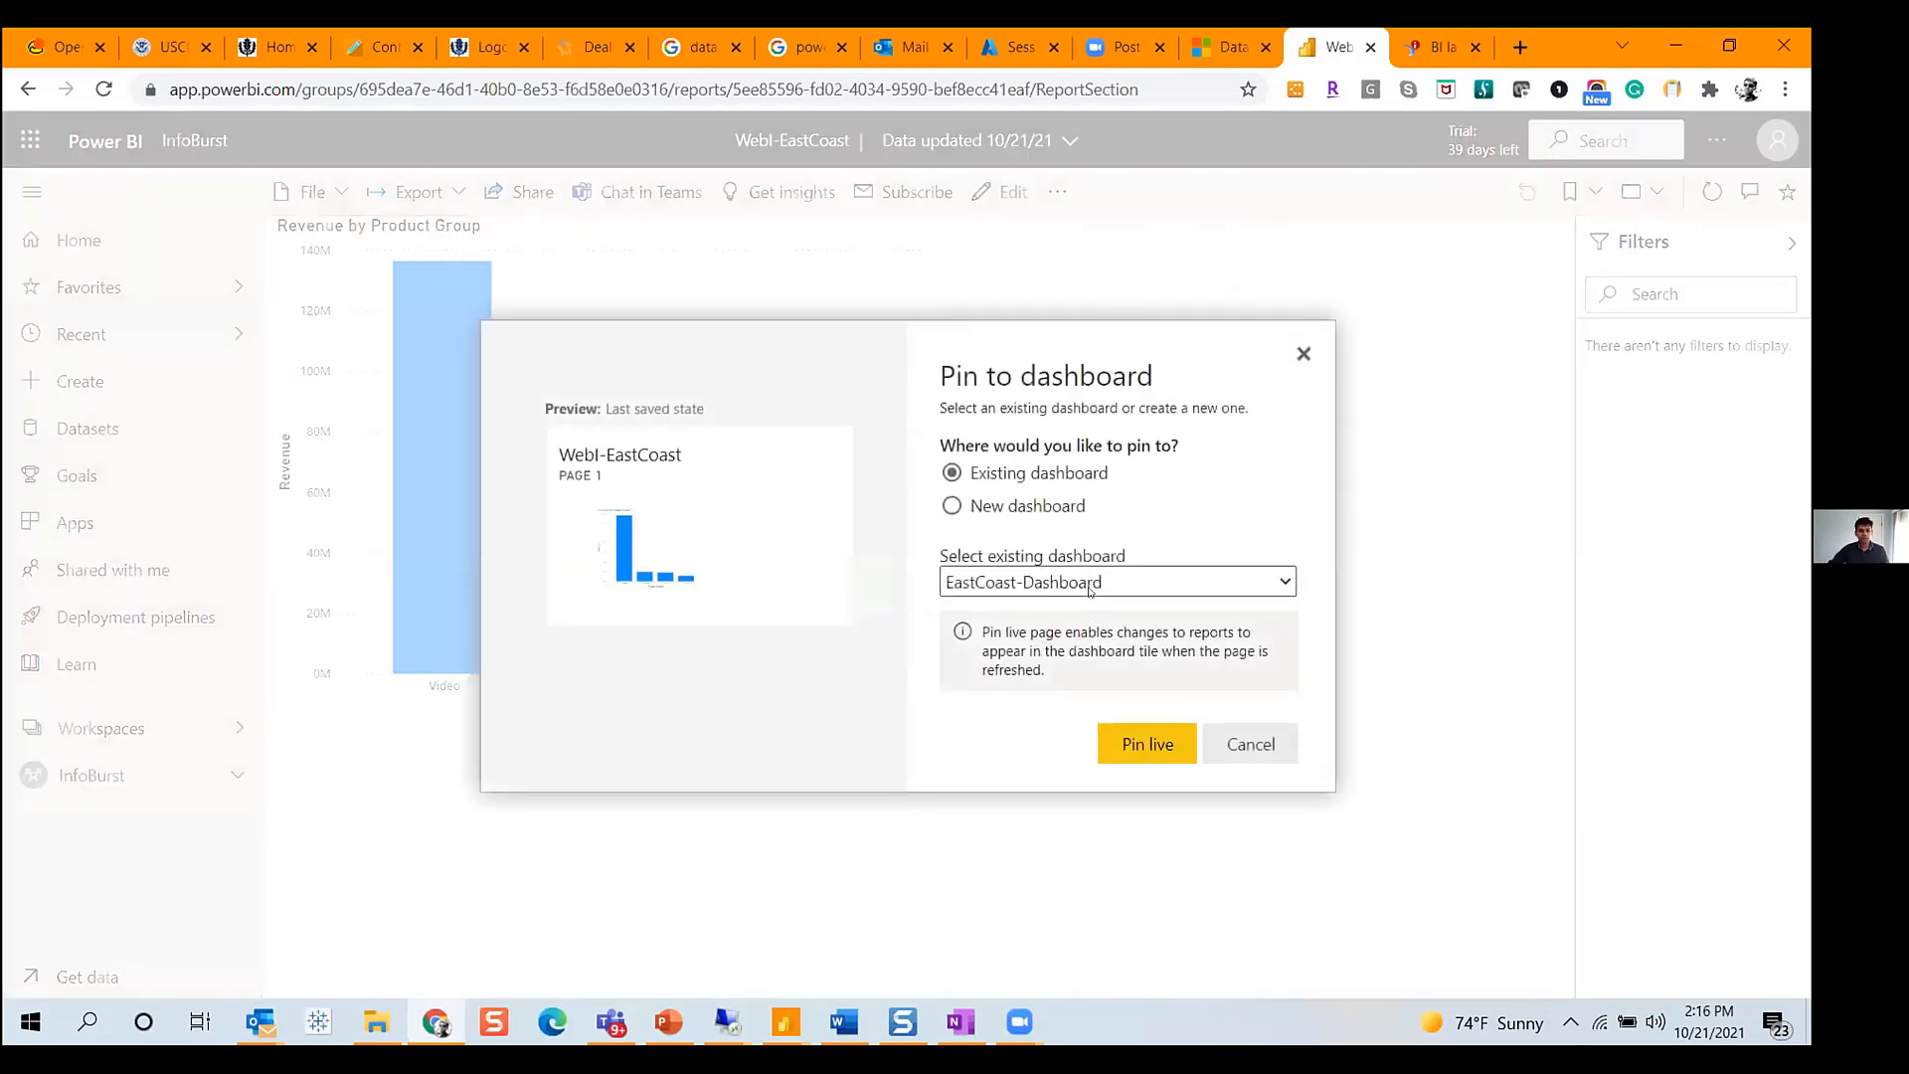
pyautogui.click(1147, 743)
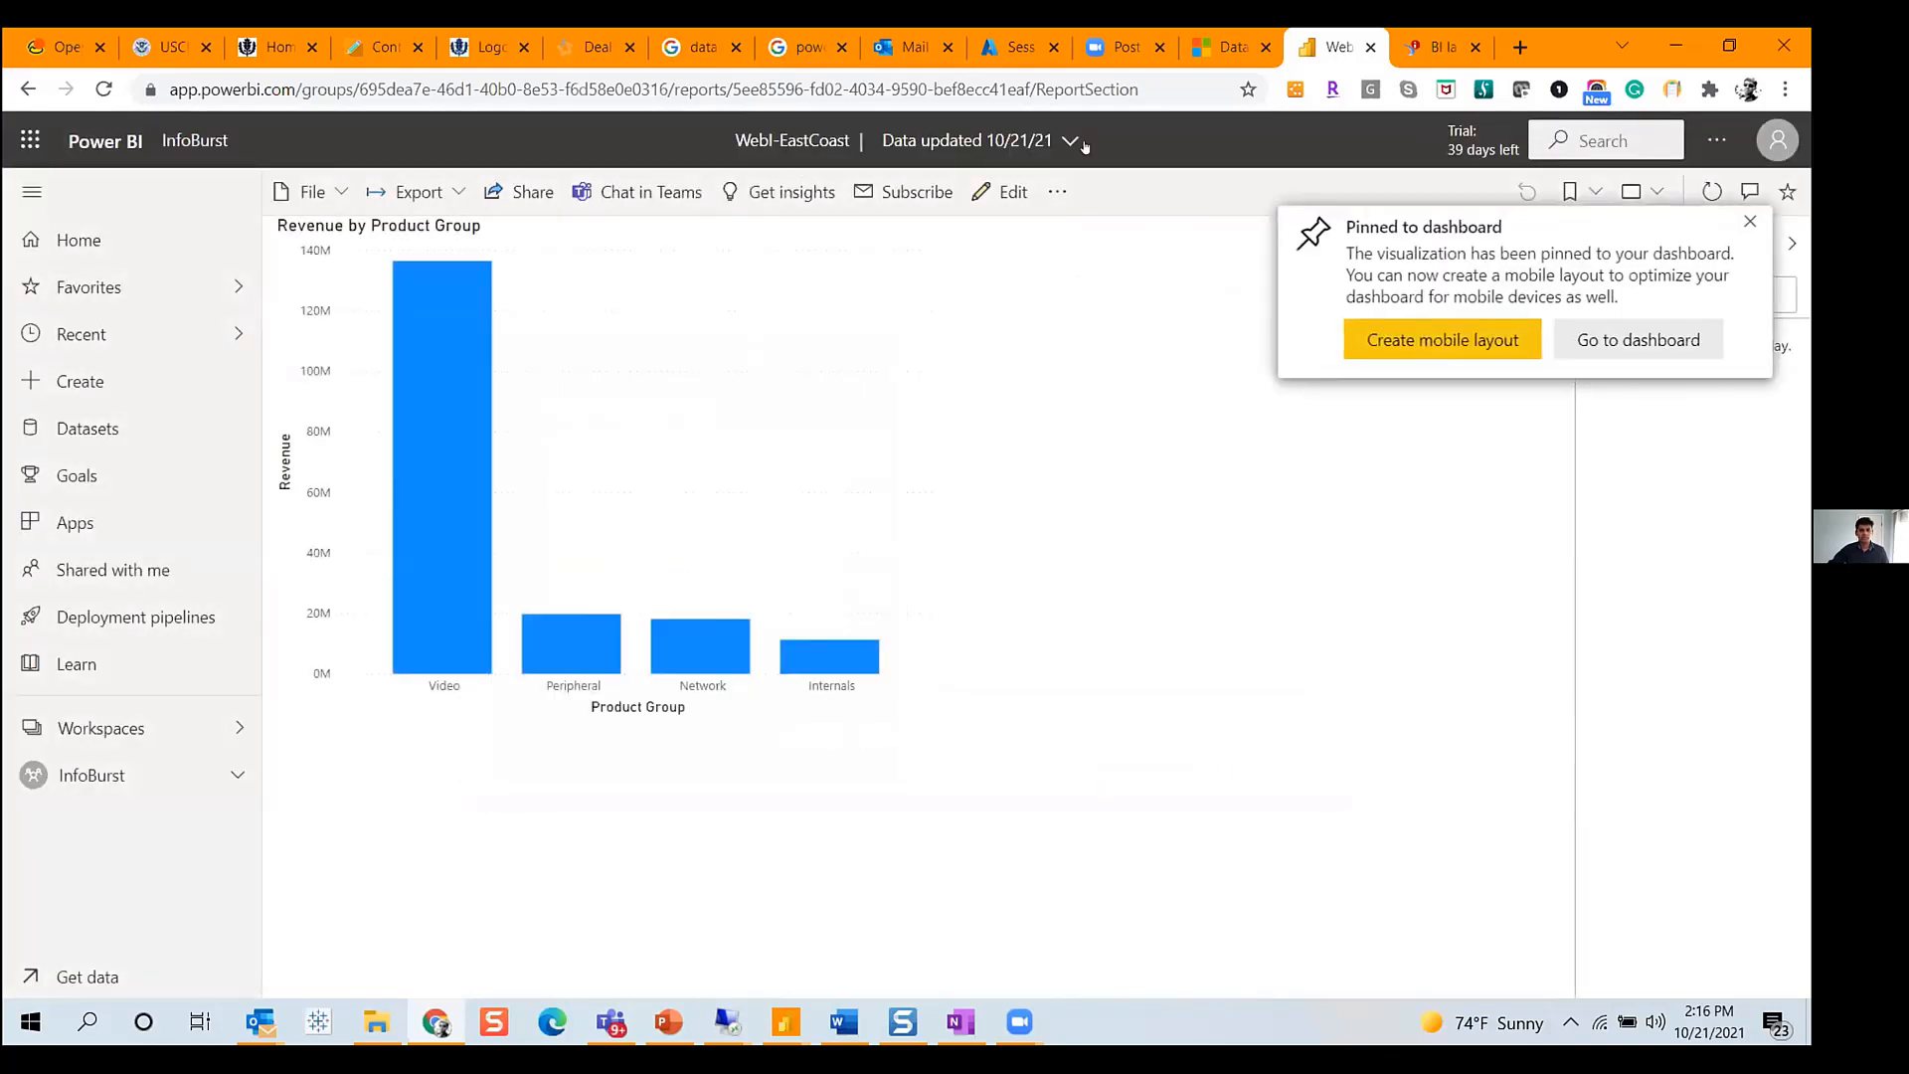
# - Go back to the workspace content, sort by newest refresh and open the Universe-EastCoast report
pyautogui.click(82, 765)
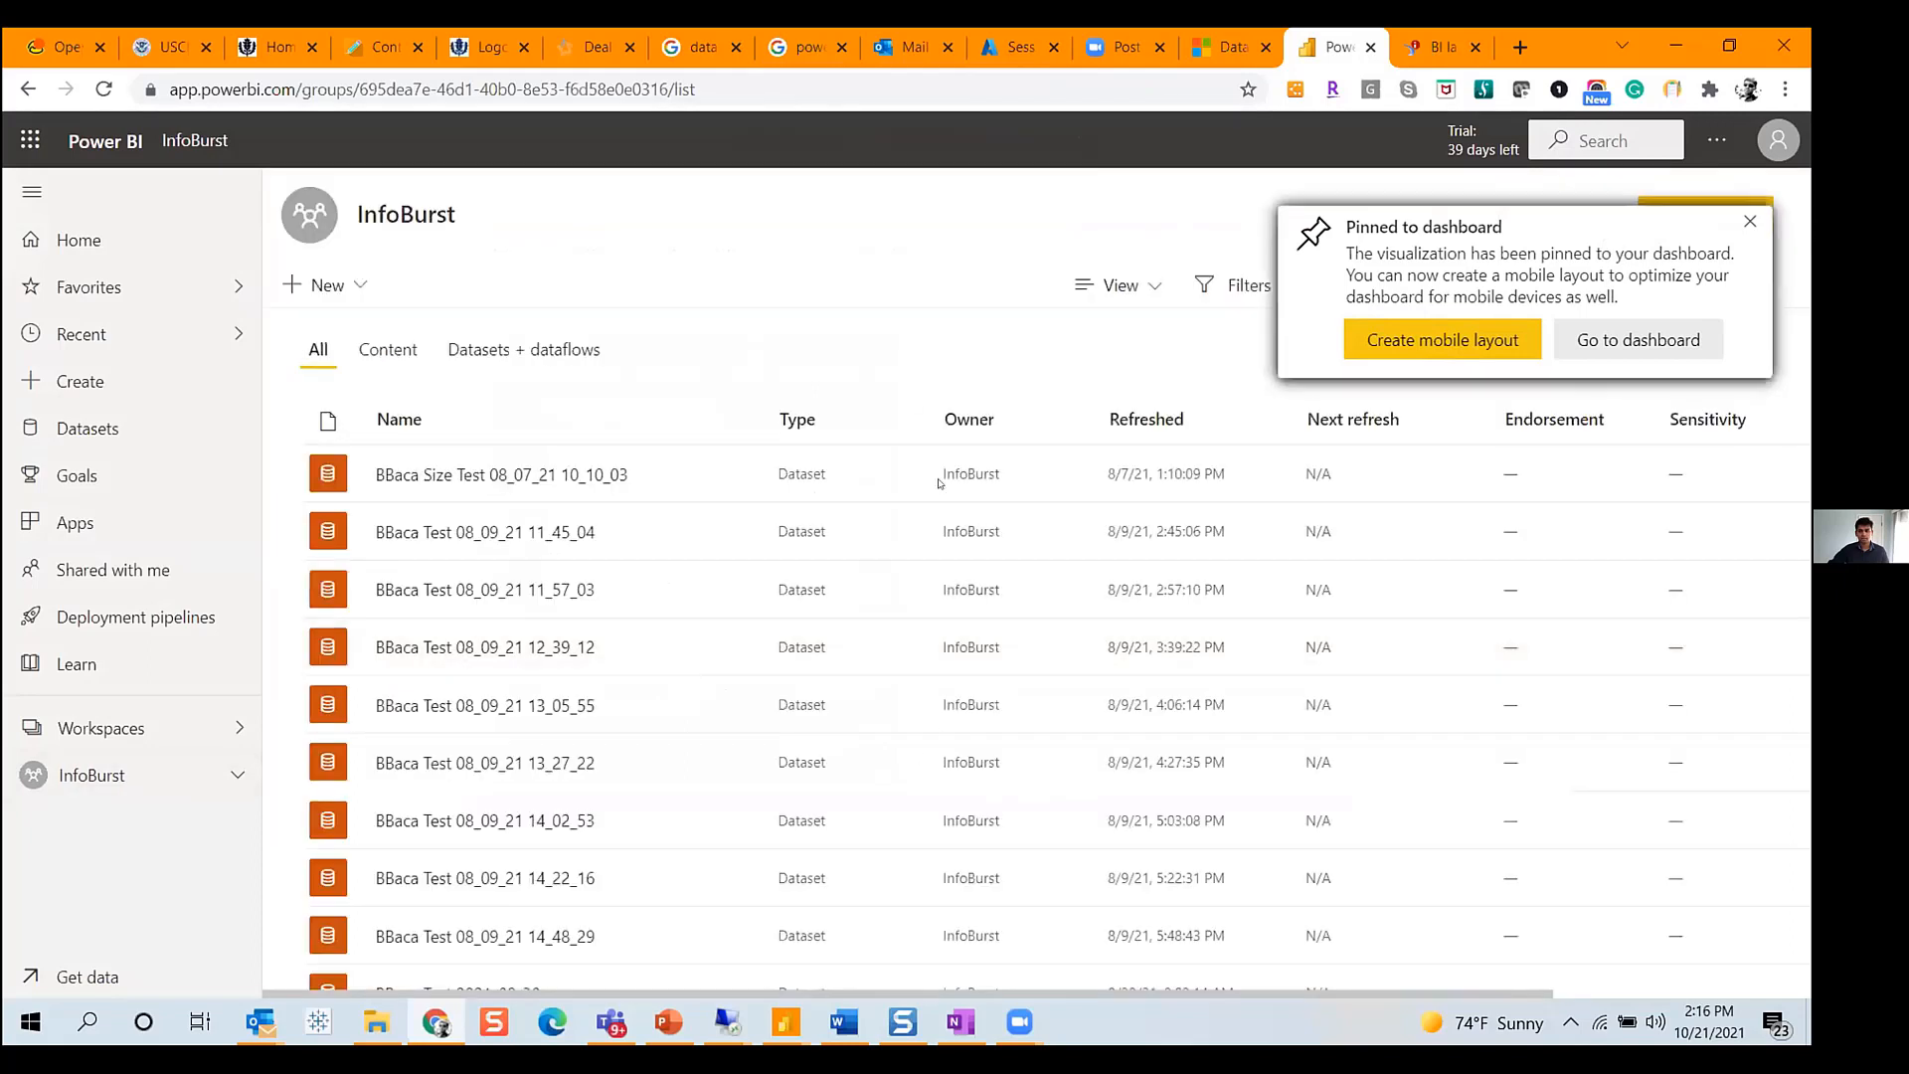
pyautogui.click(388, 349)
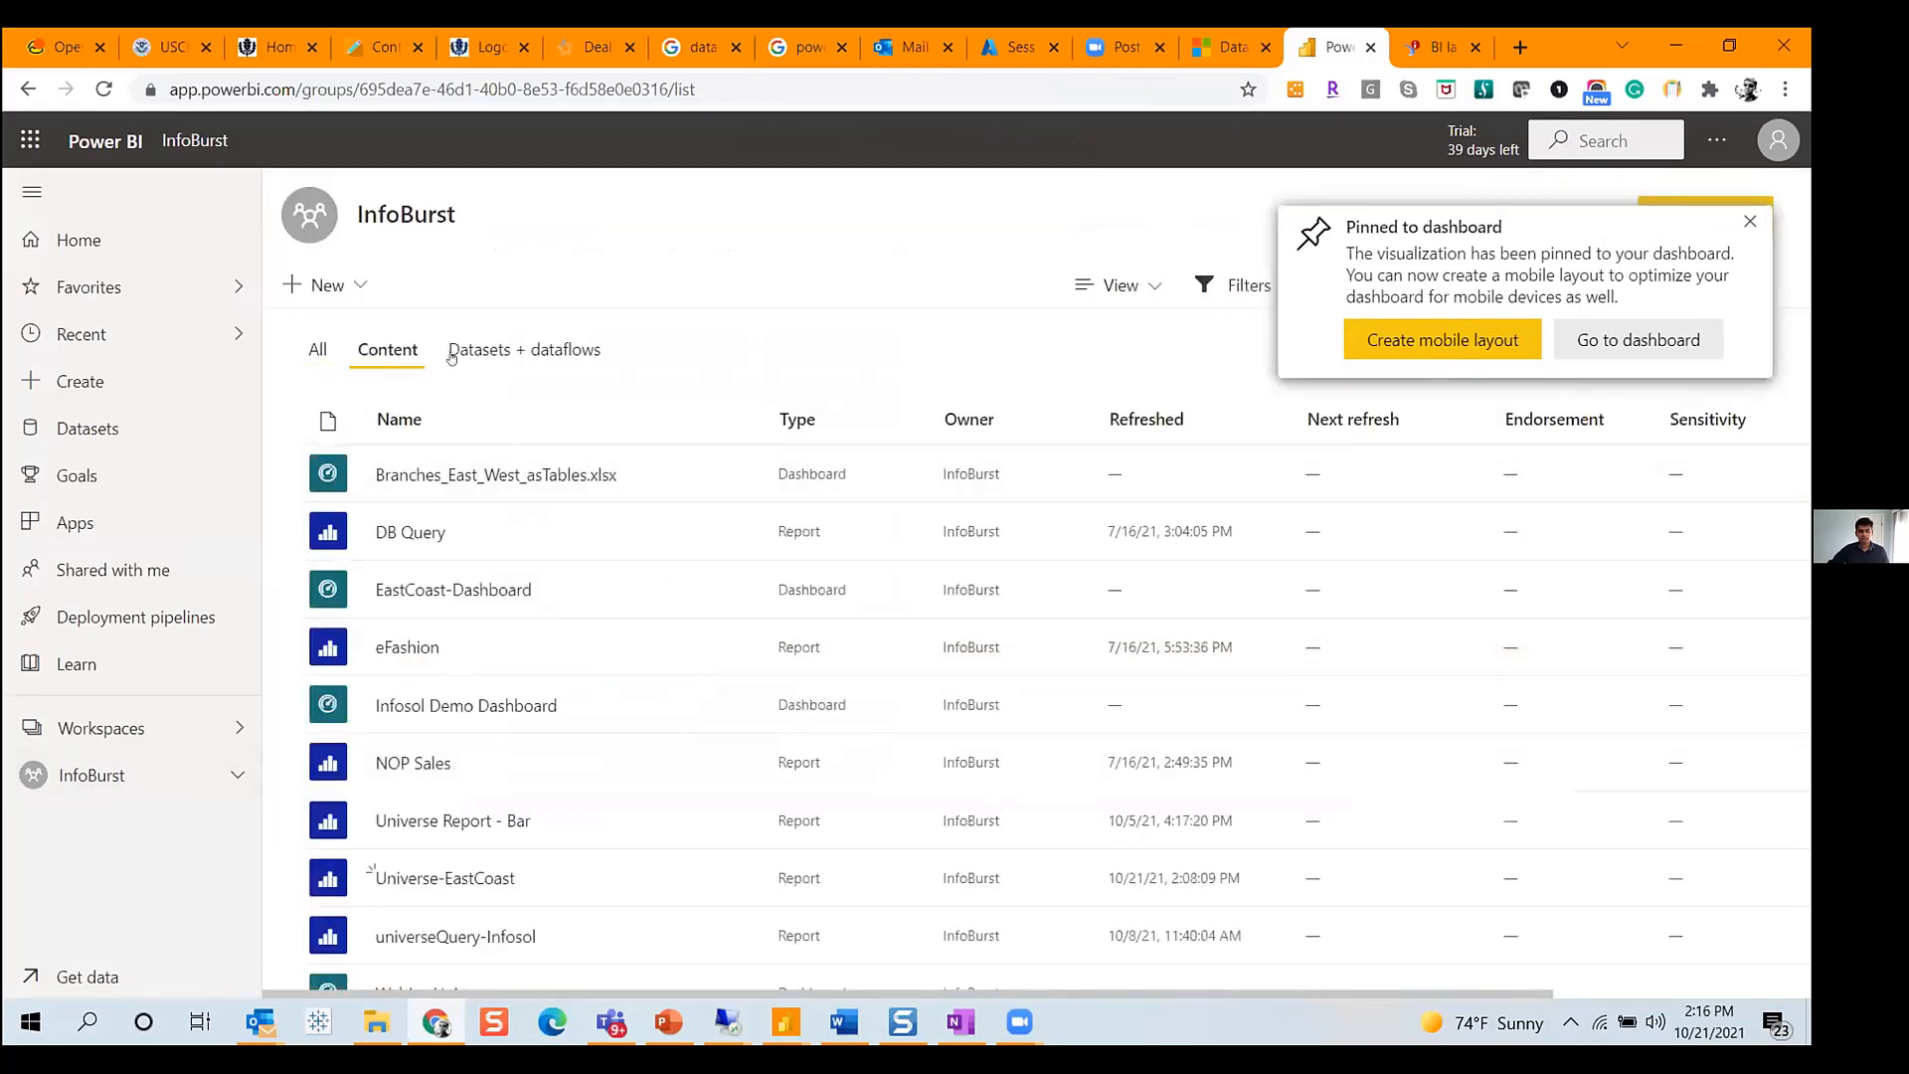
pyautogui.click(1174, 422)
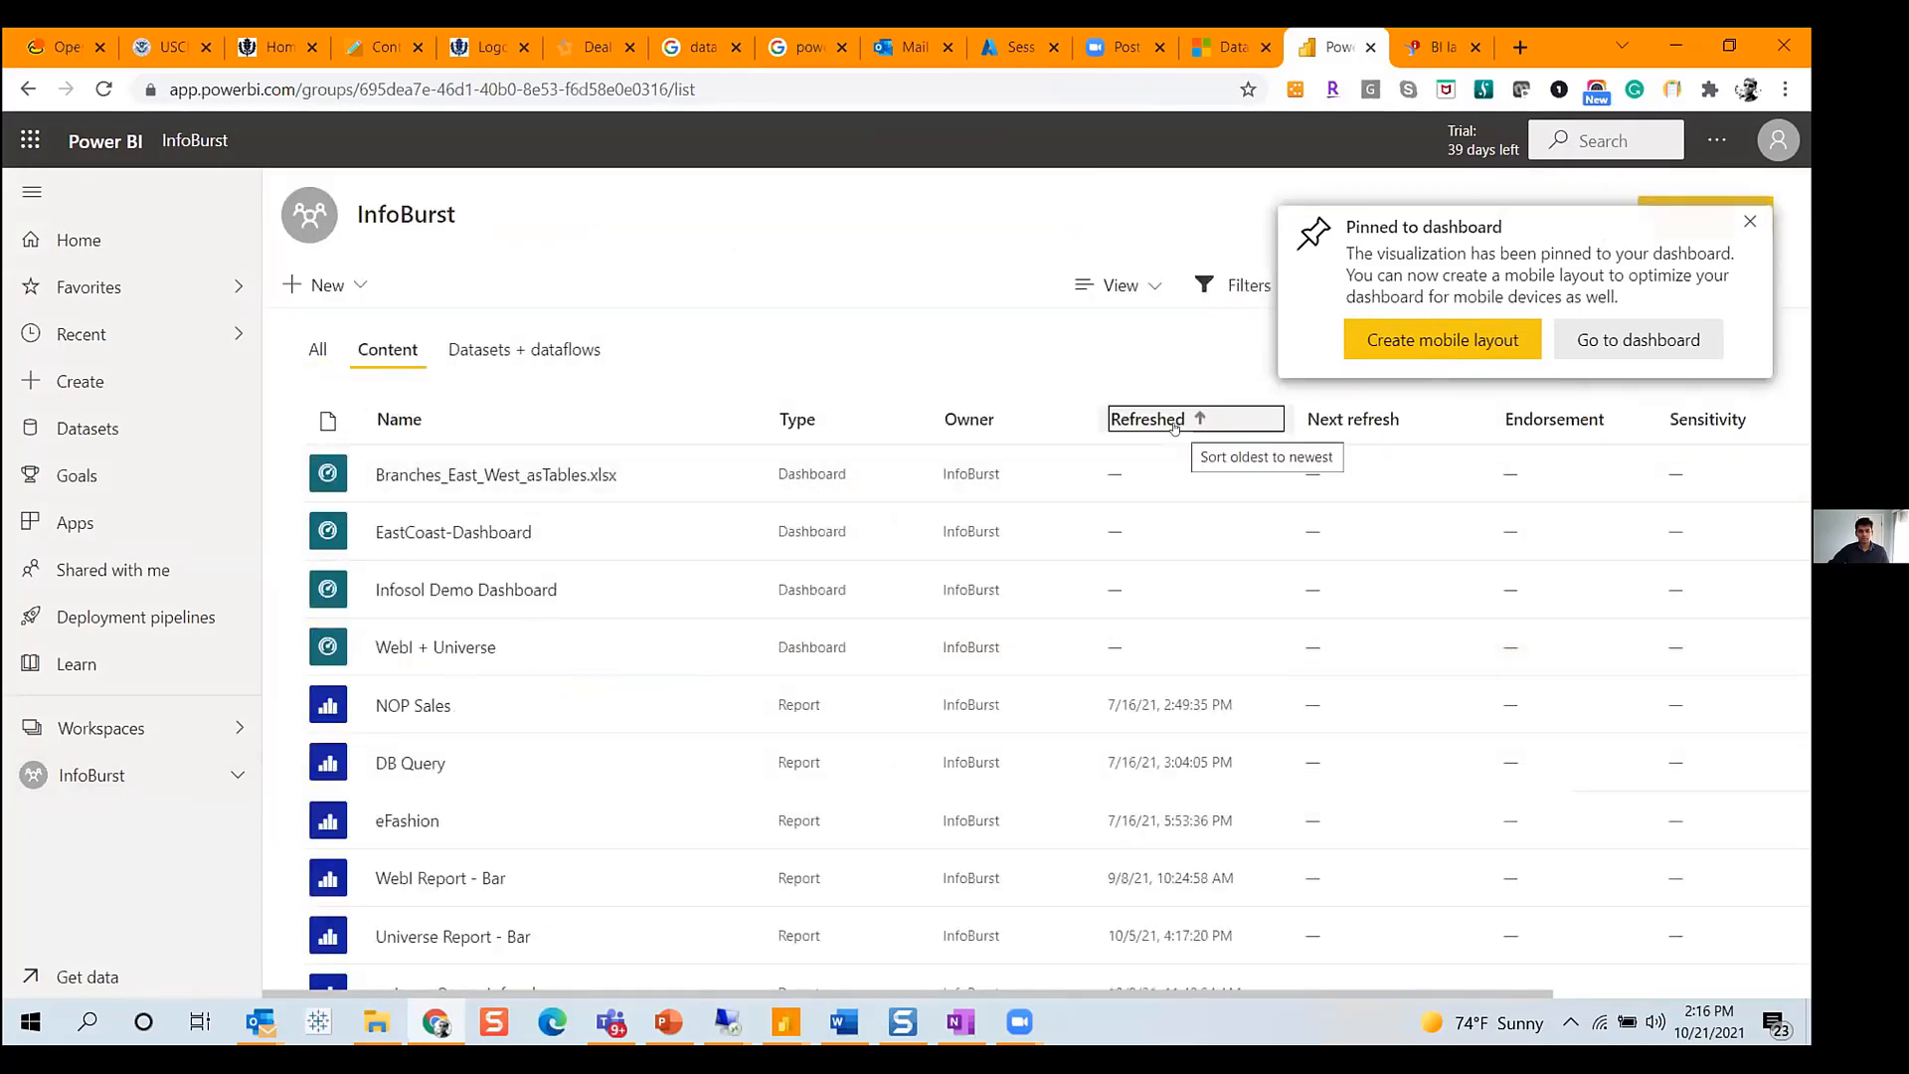
pyautogui.click(1183, 419)
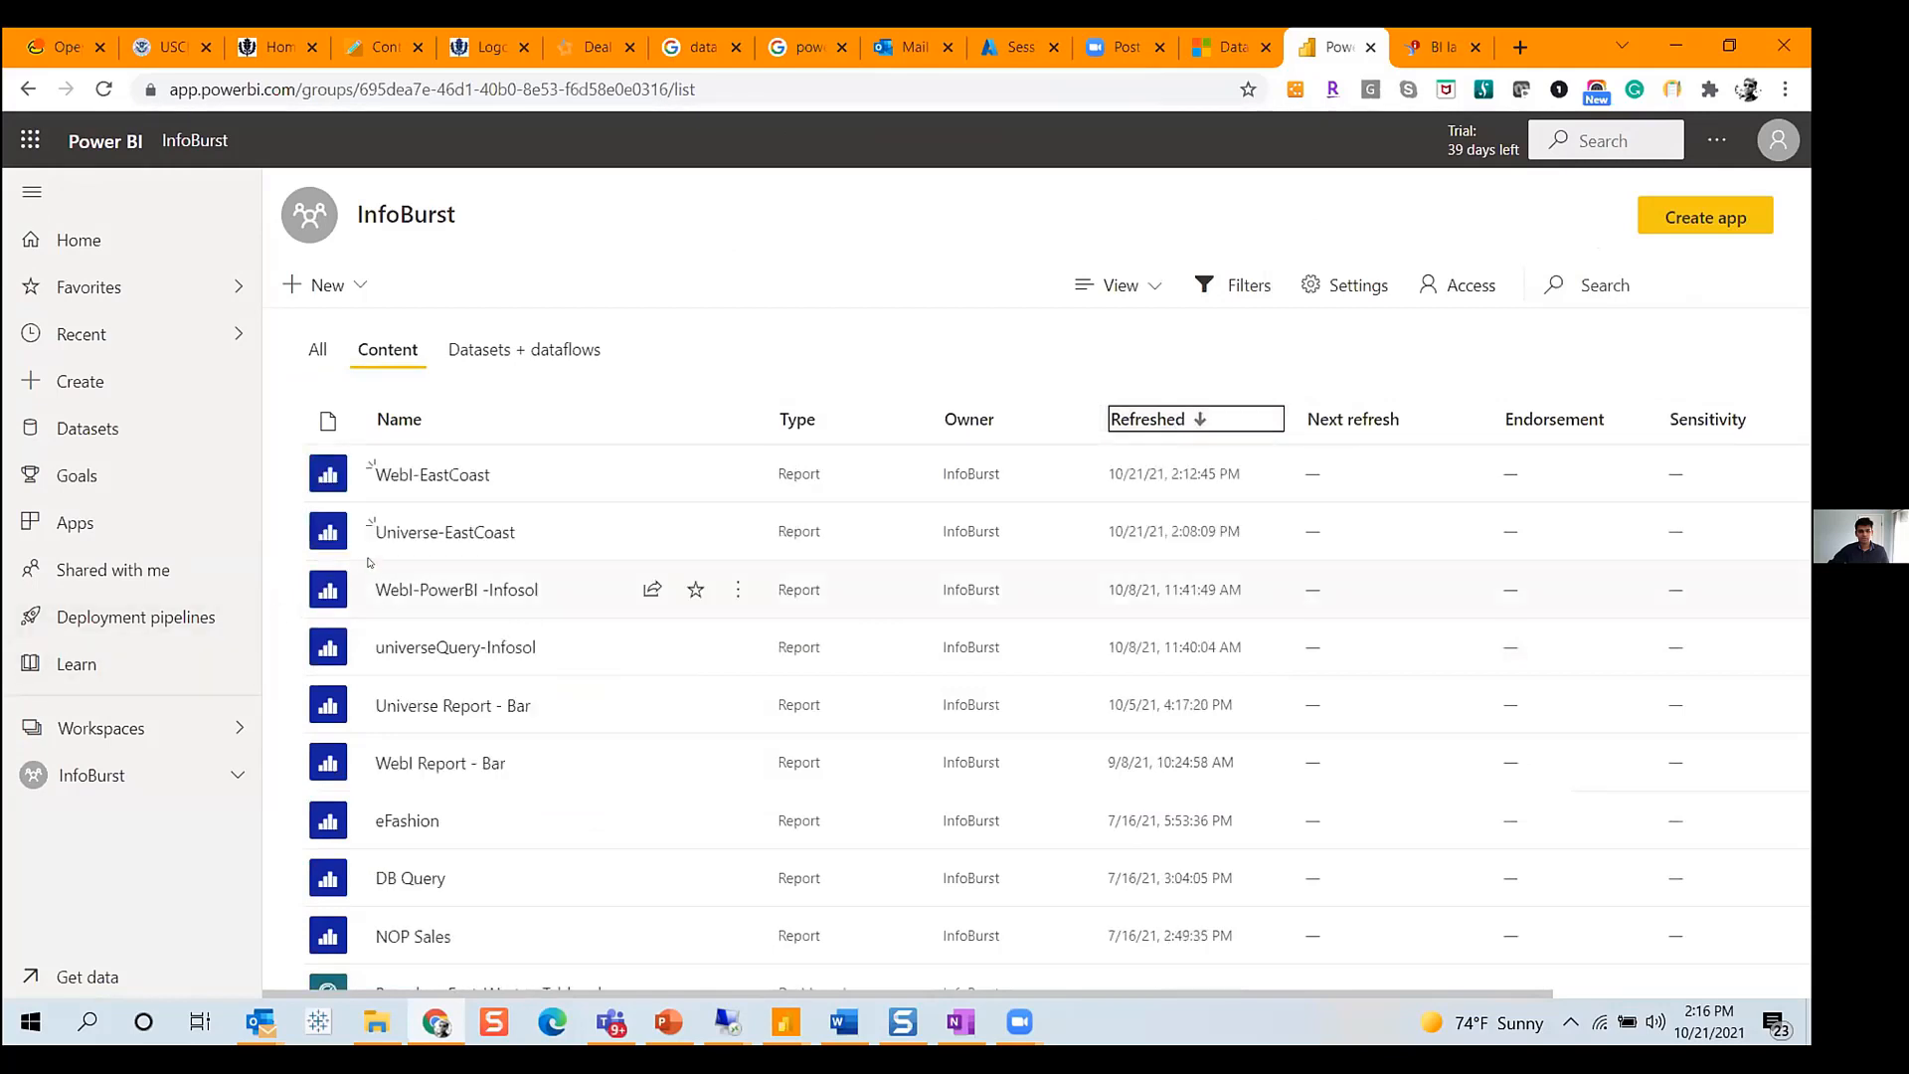
pyautogui.click(434, 533)
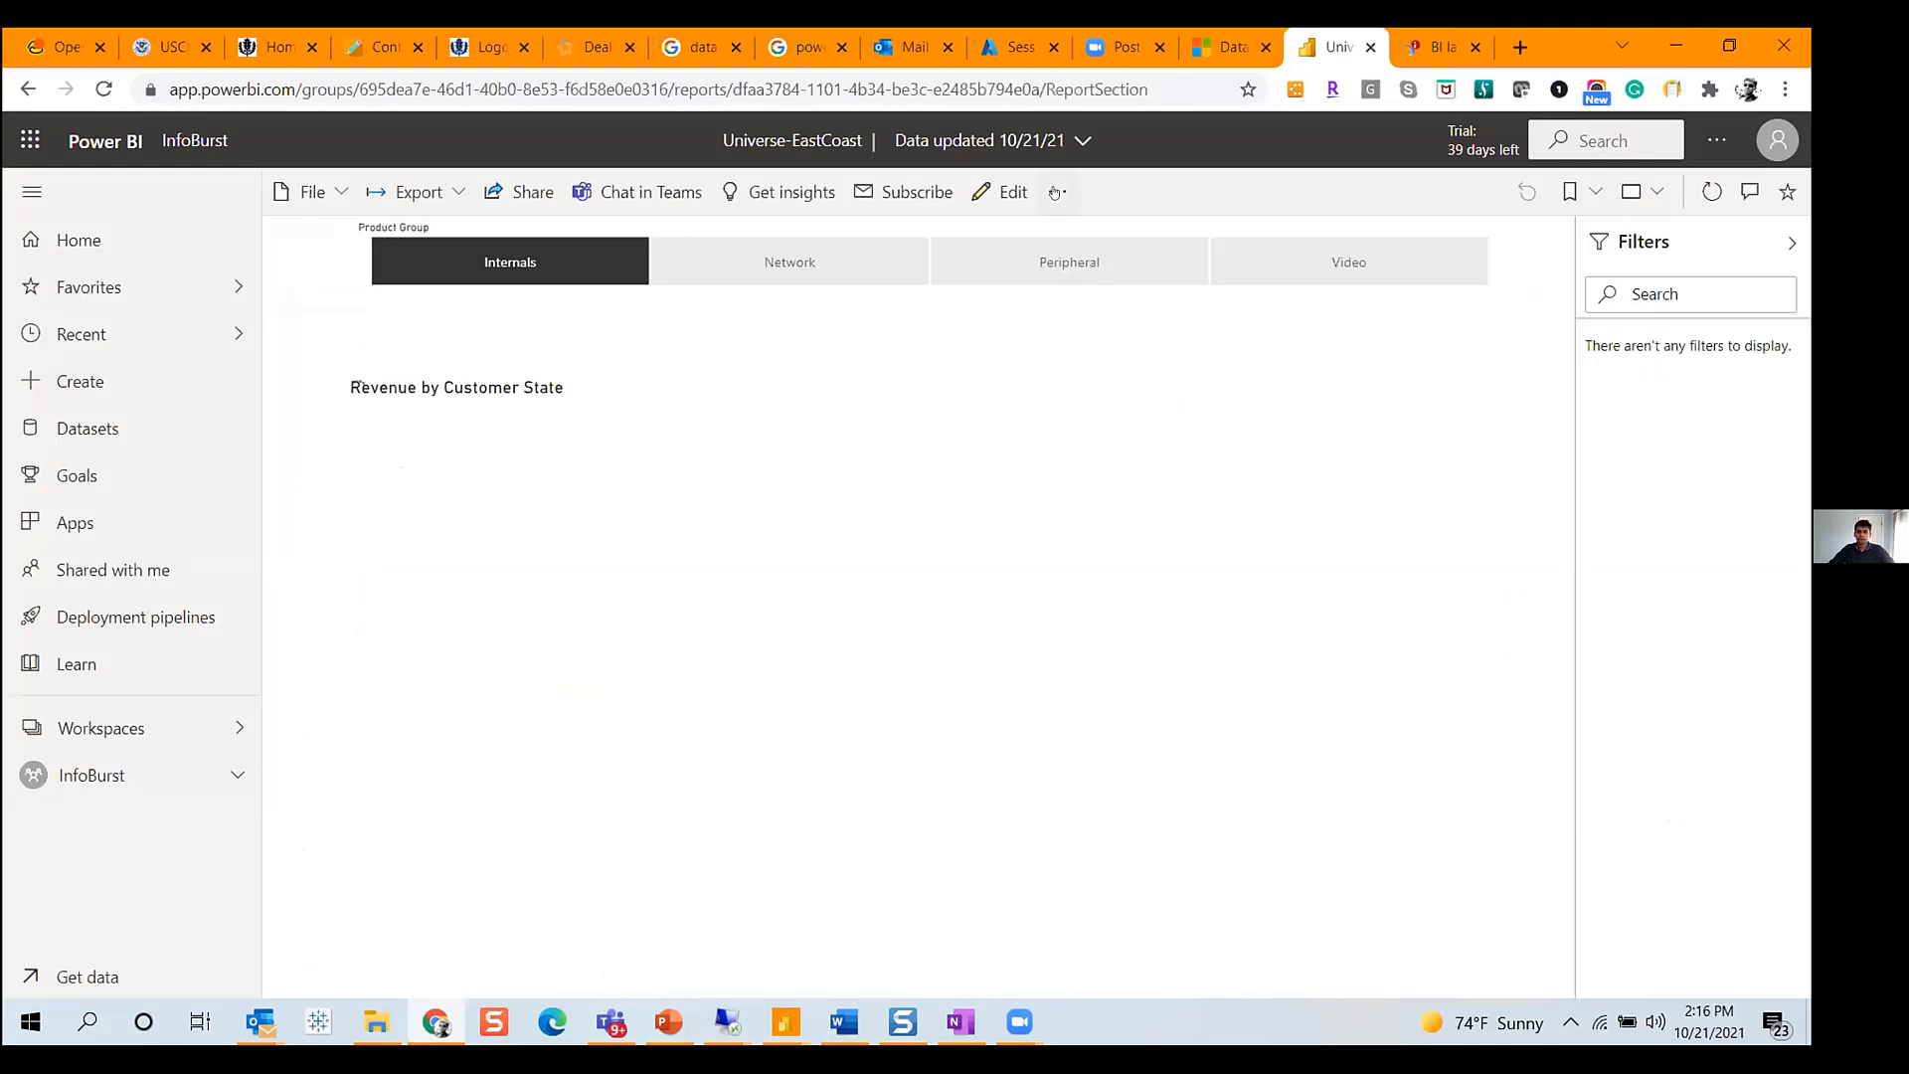
# - Pin the Universe-EastCoast report page live to the EastCoast-Dashboard
pyautogui.click(1058, 191)
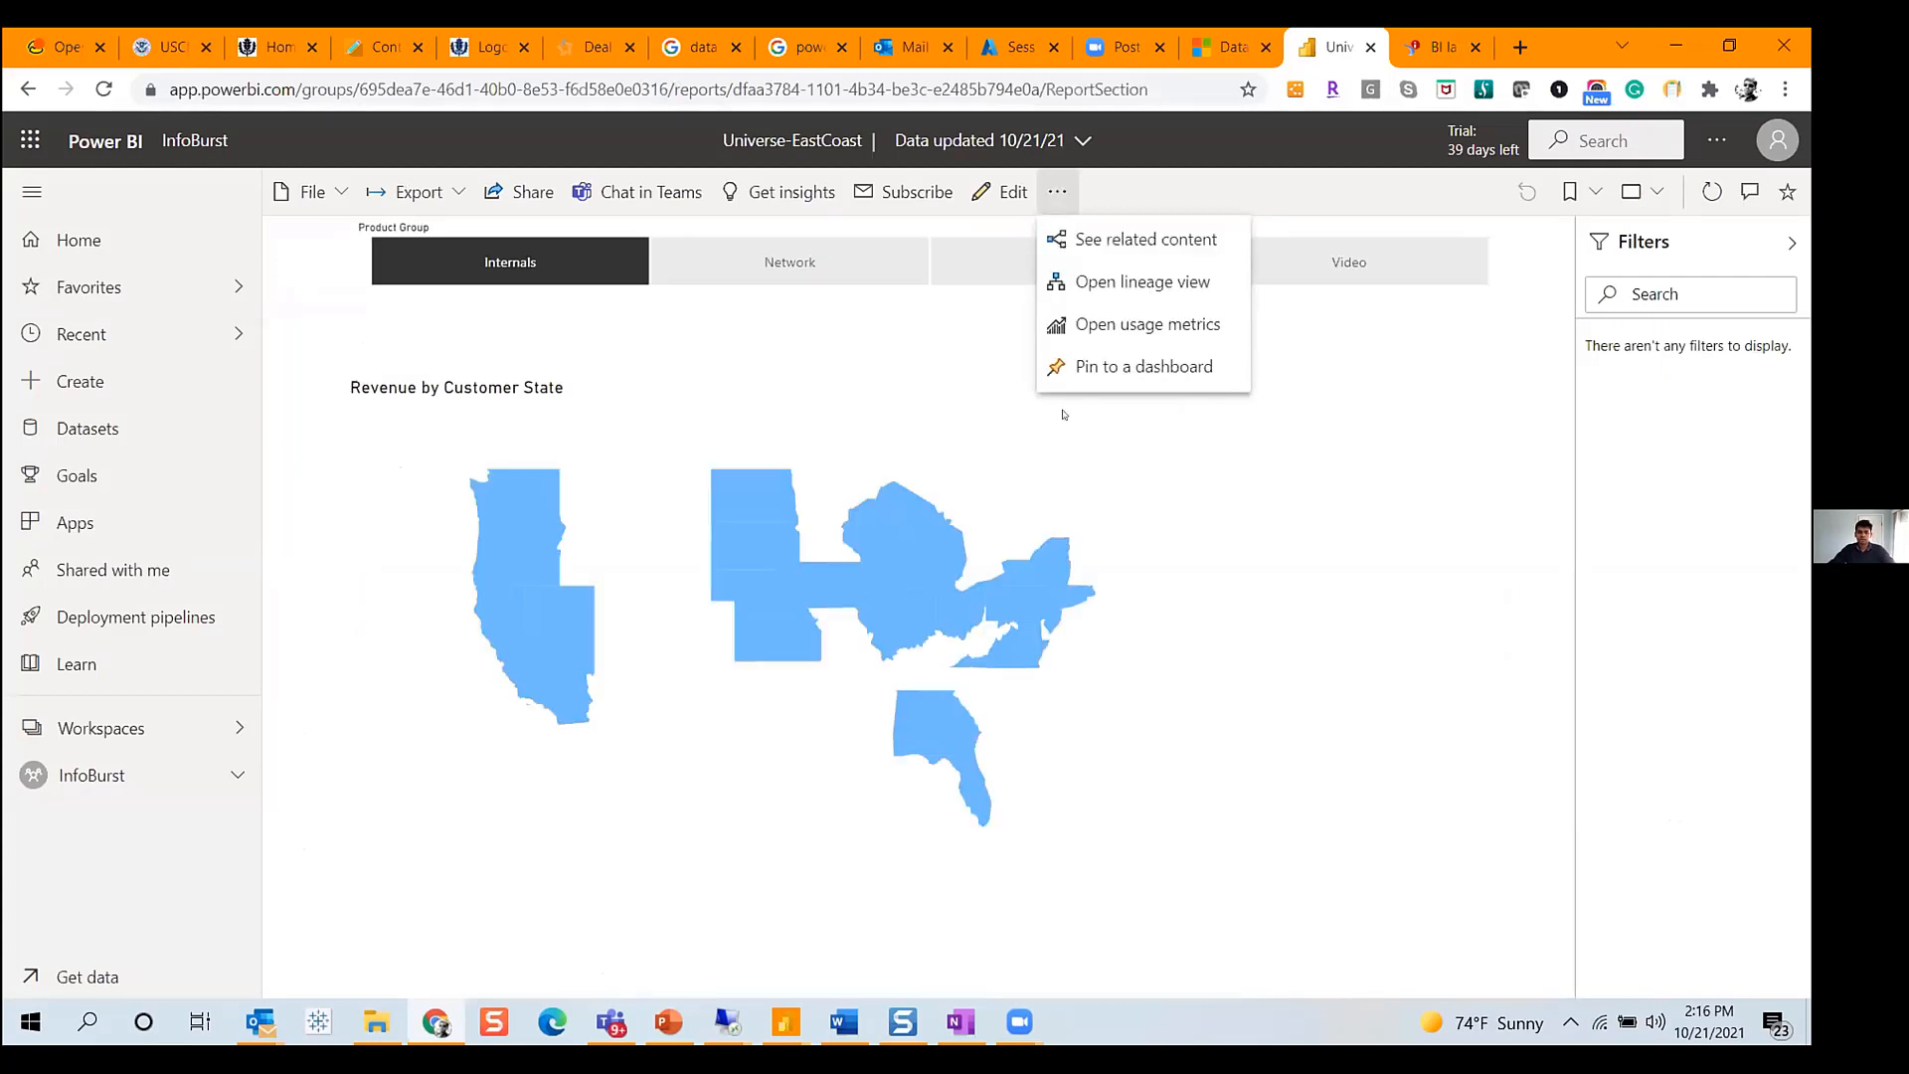
pyautogui.click(1121, 369)
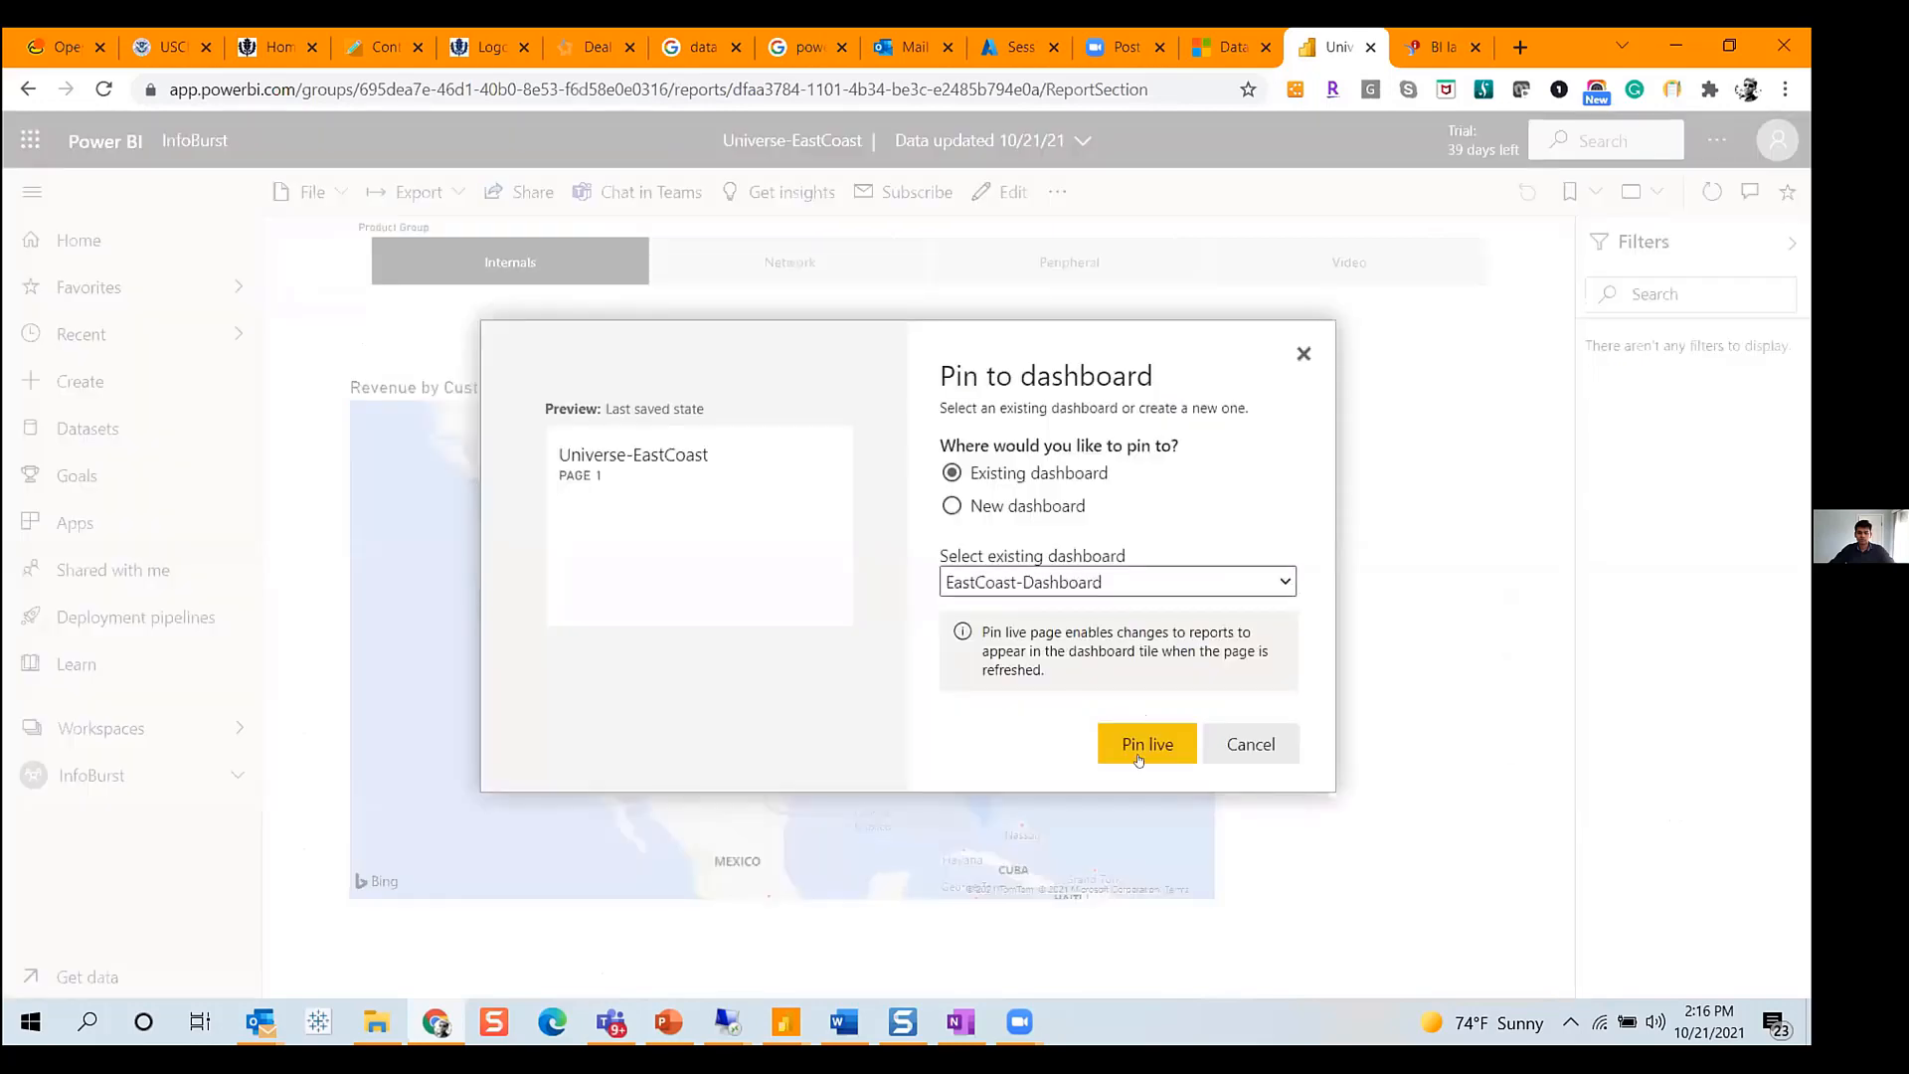
pyautogui.click(1138, 755)
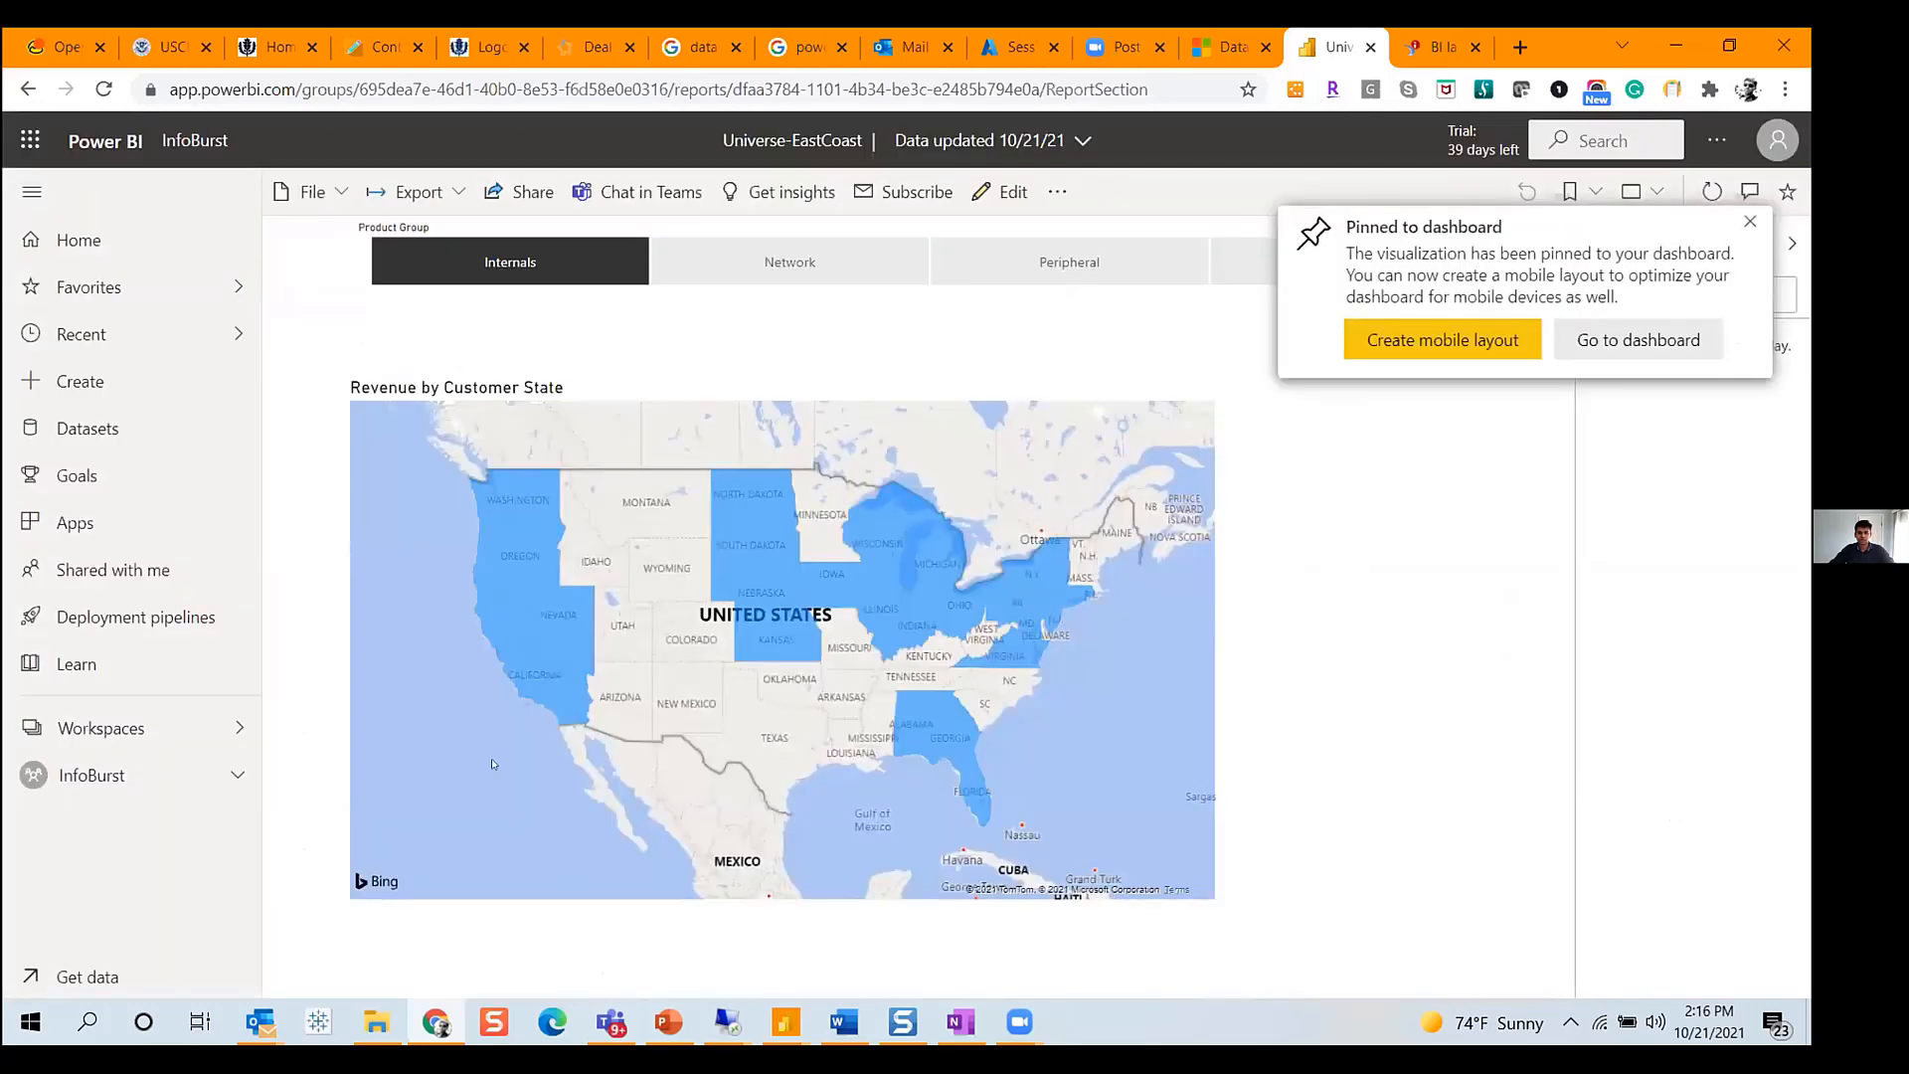
# - Go back to the InfoBurst workspace content, sort by refresh date and open the EastCoast-Dashboard
pyautogui.click(91, 774)
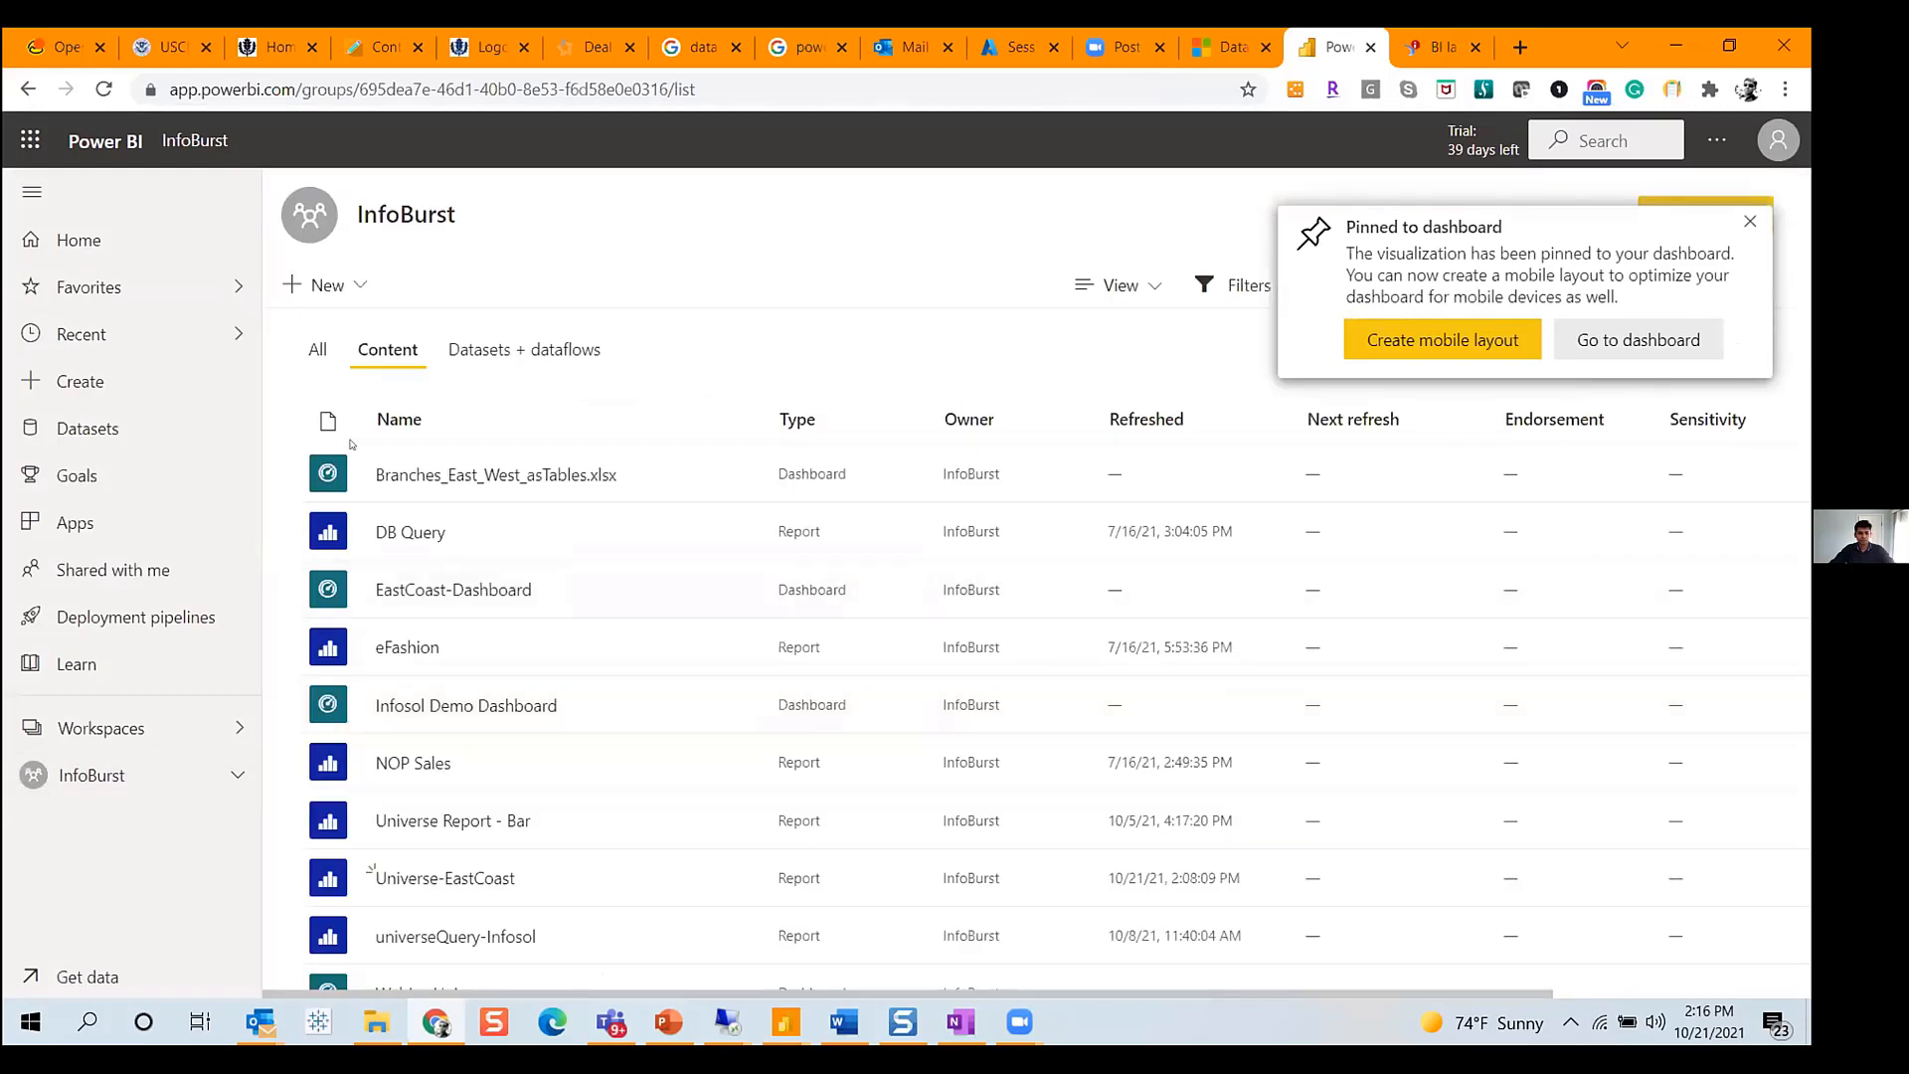
pyautogui.click(317, 349)
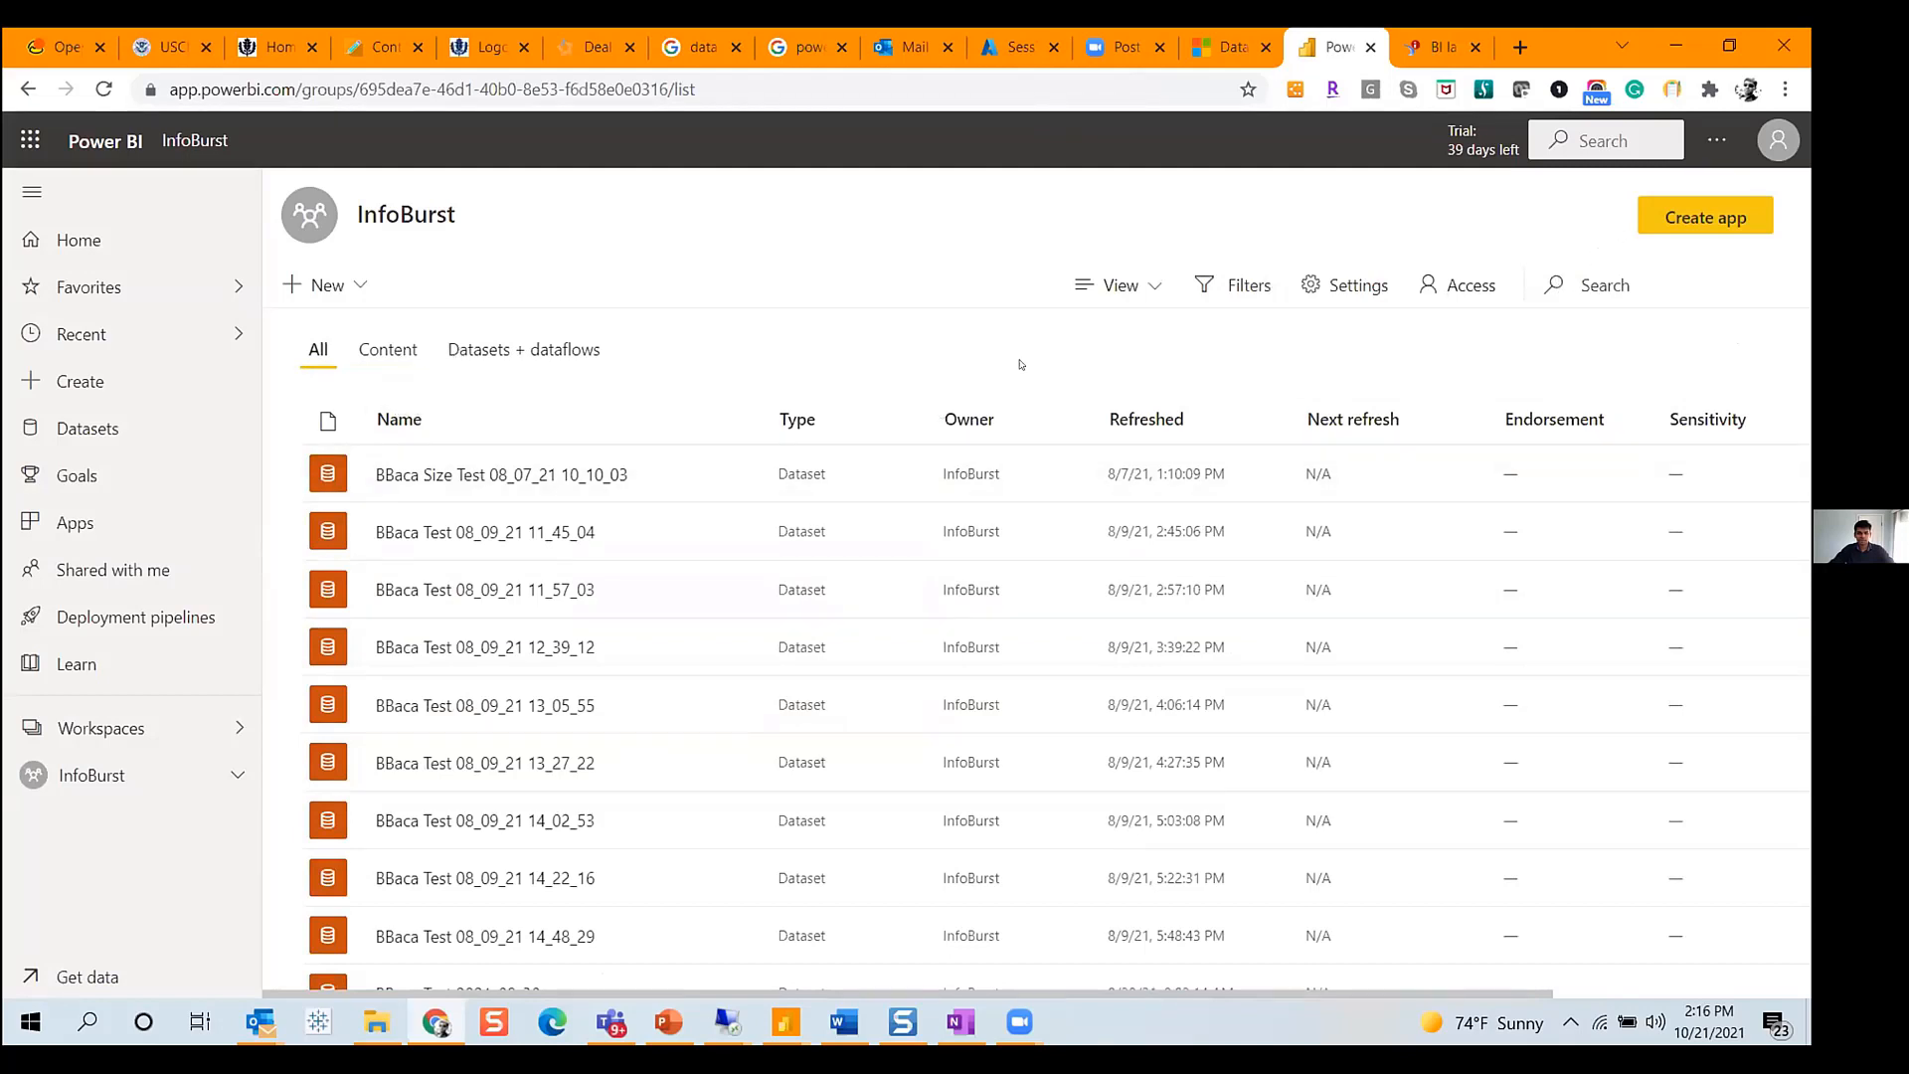
pyautogui.click(388, 349)
pyautogui.click(1186, 418)
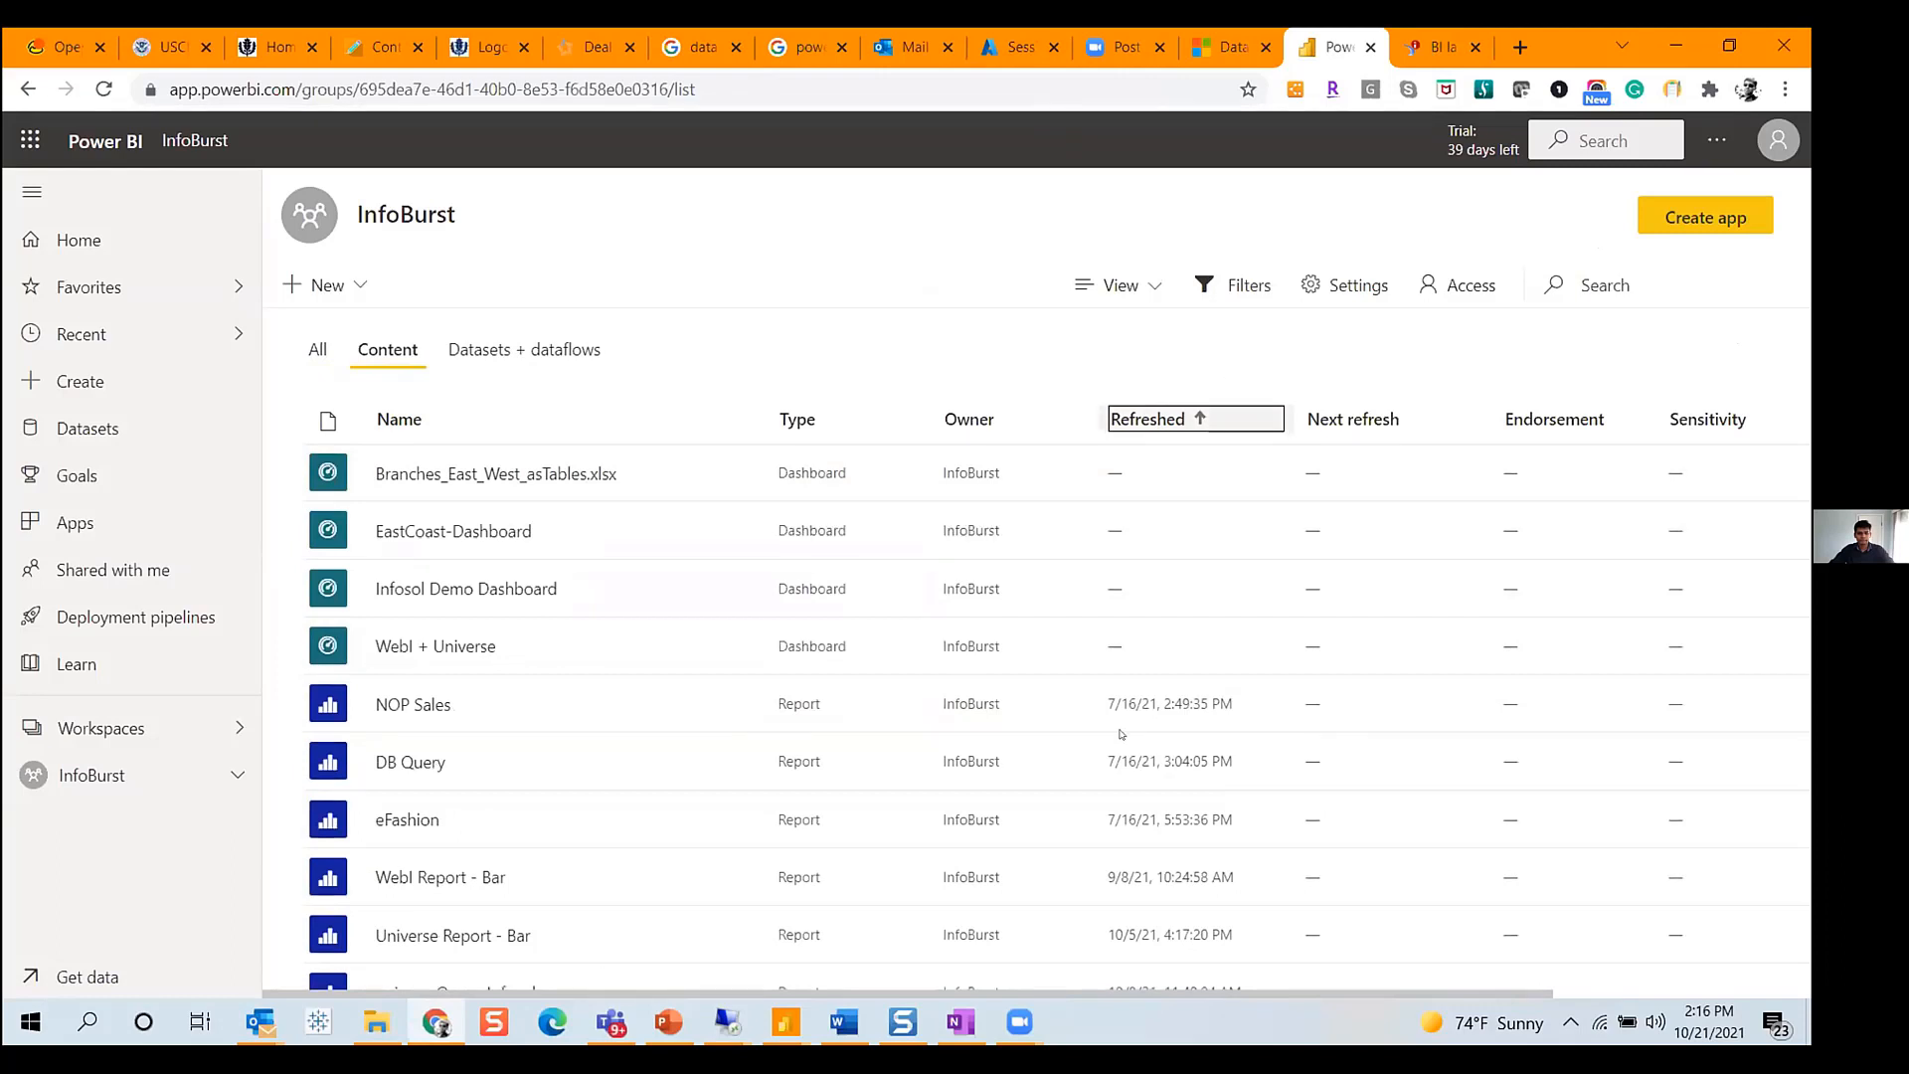
pyautogui.scroll(-4, 1110, 646)
pyautogui.scroll(4, 1111, 755)
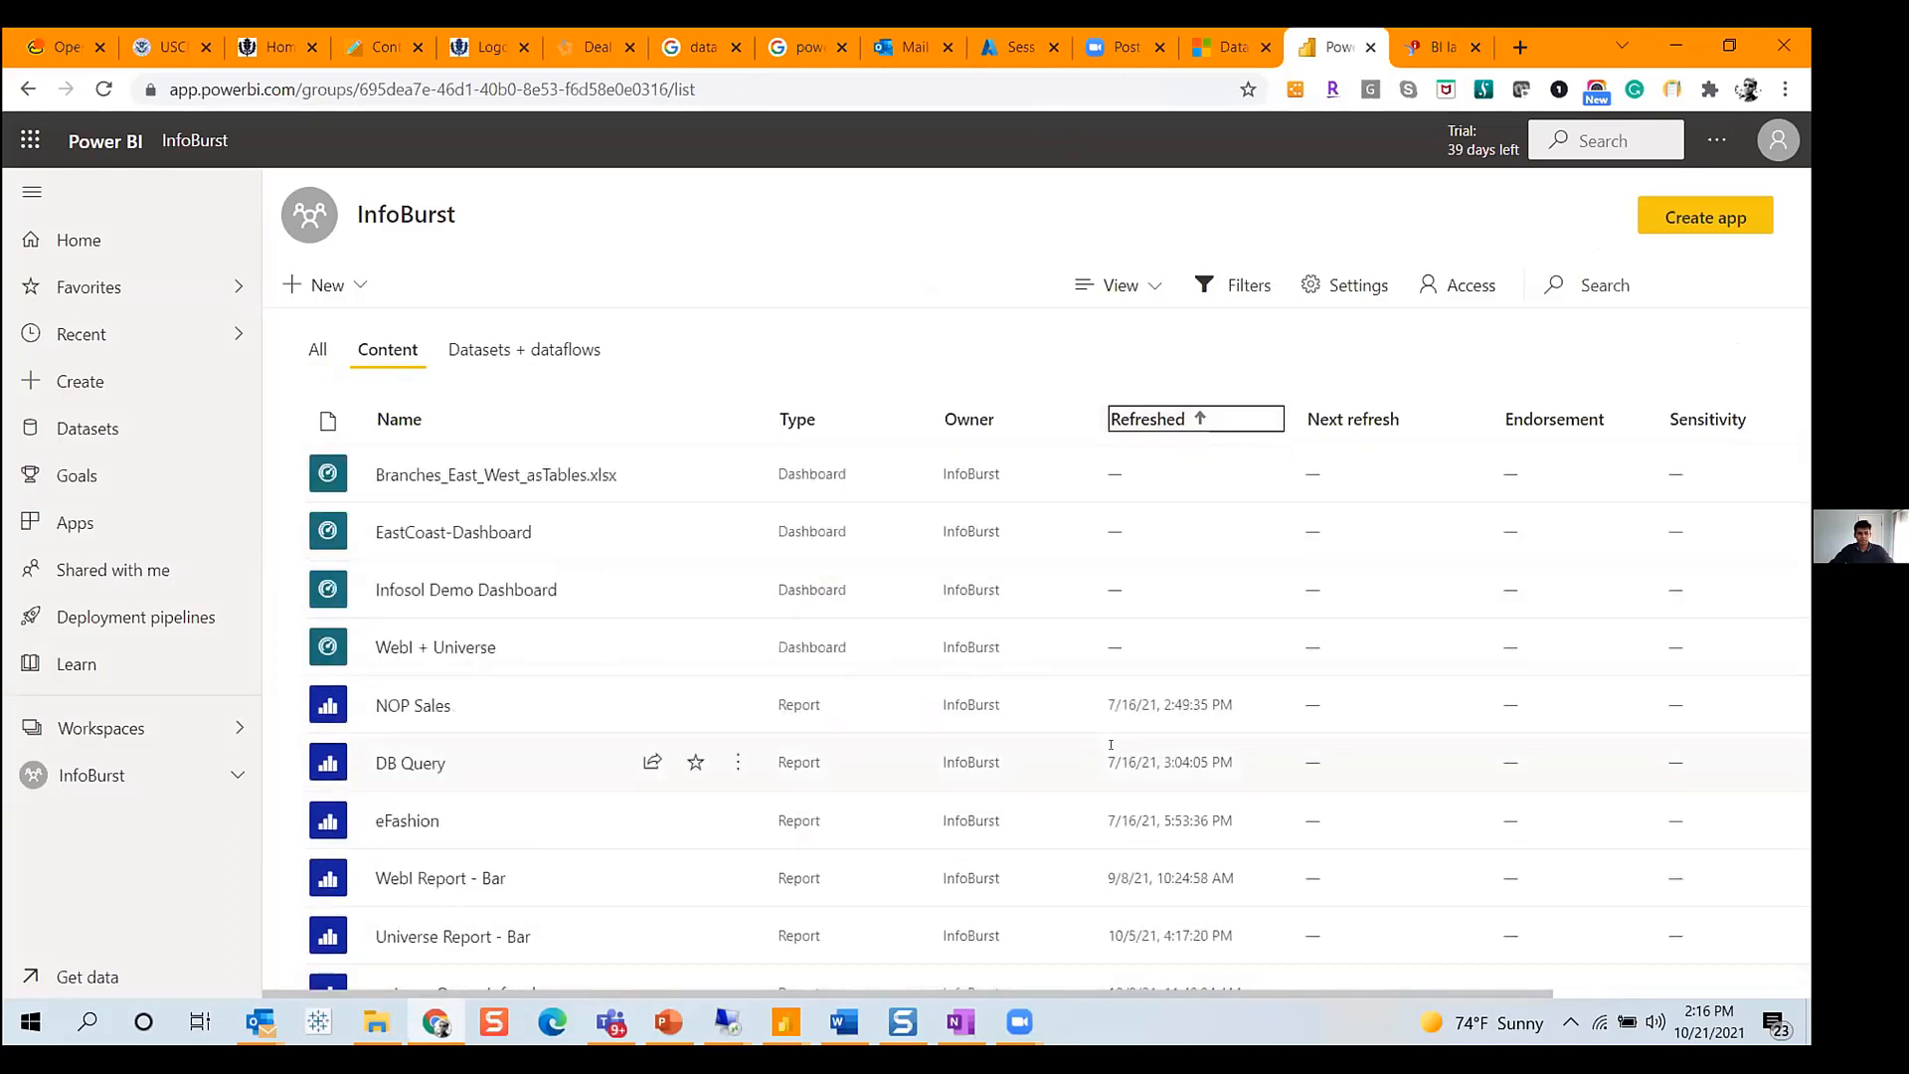
pyautogui.click(469, 534)
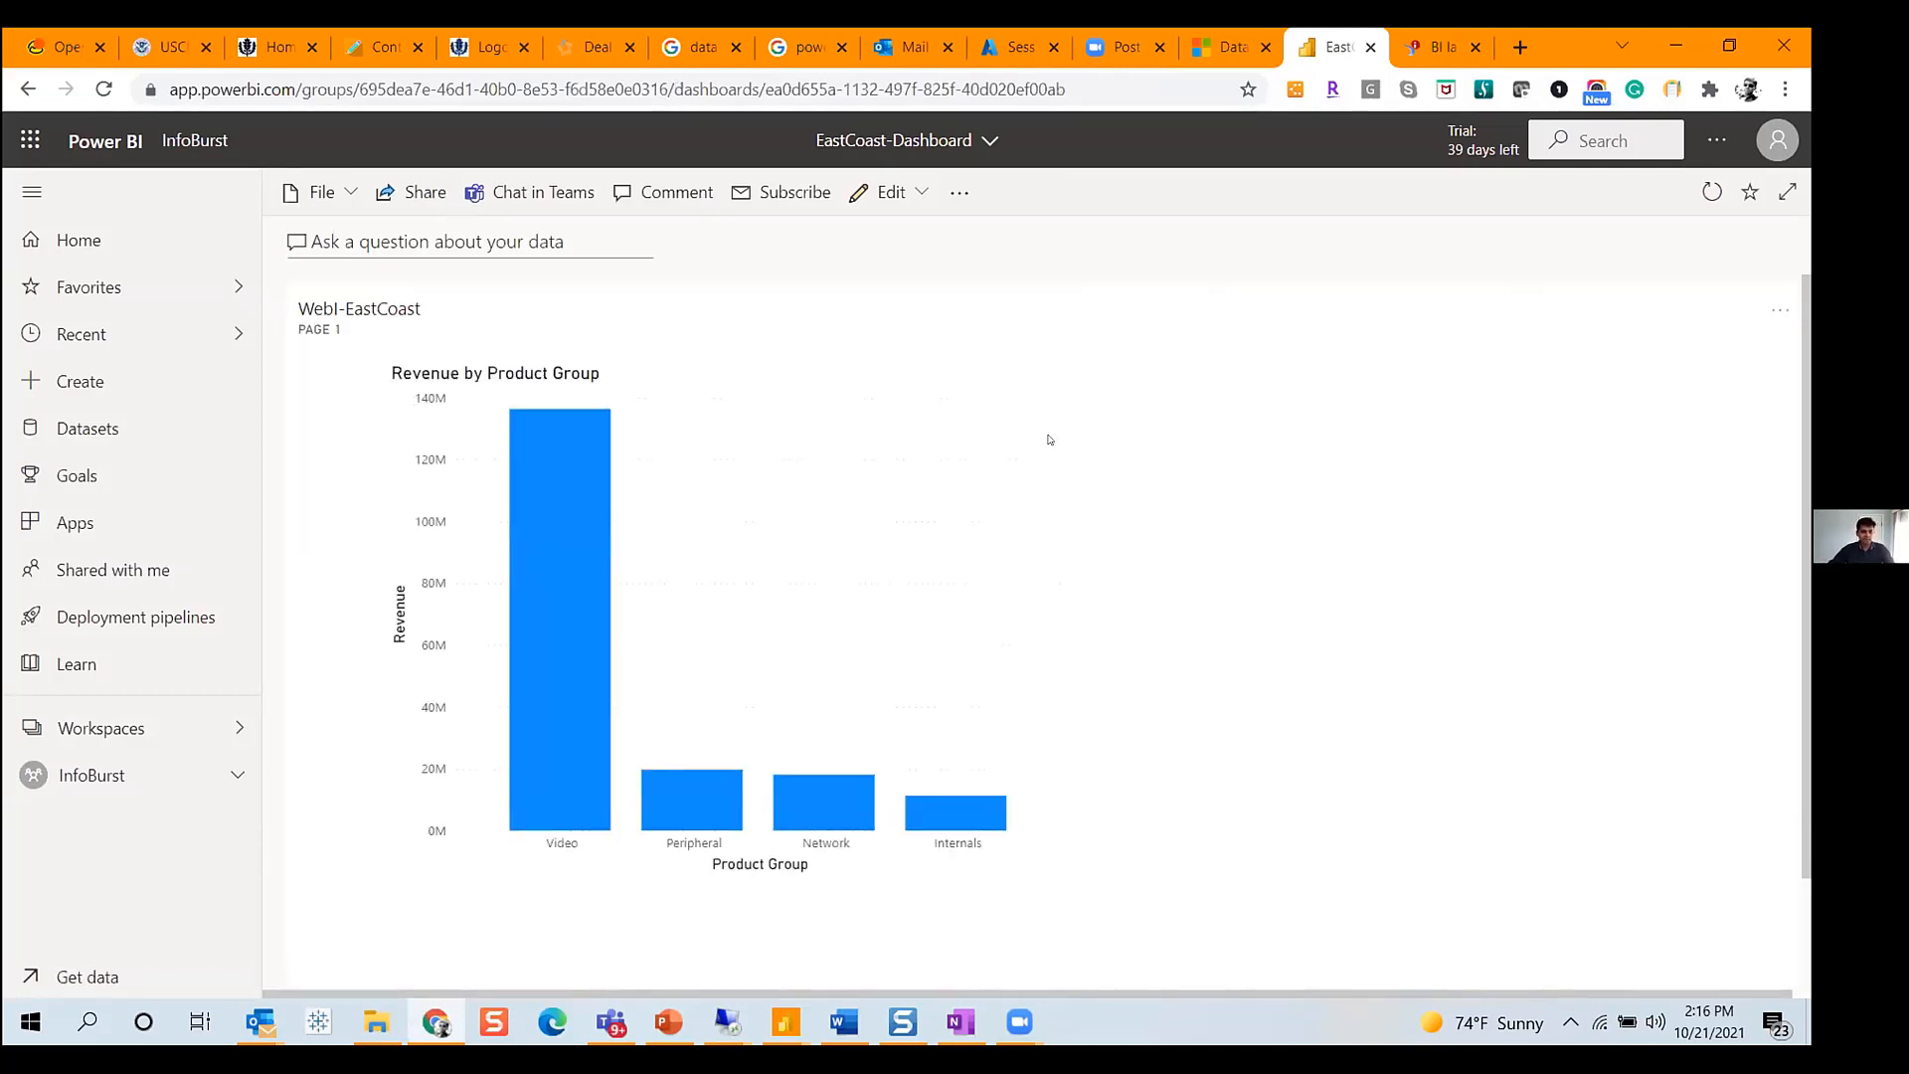
# - Scroll through the dashboard to review the pinned Webl-EastCoast and Universe-EastCoast tiles
pyautogui.scroll(-5, 1070, 456)
pyautogui.scroll(-1, 1051, 491)
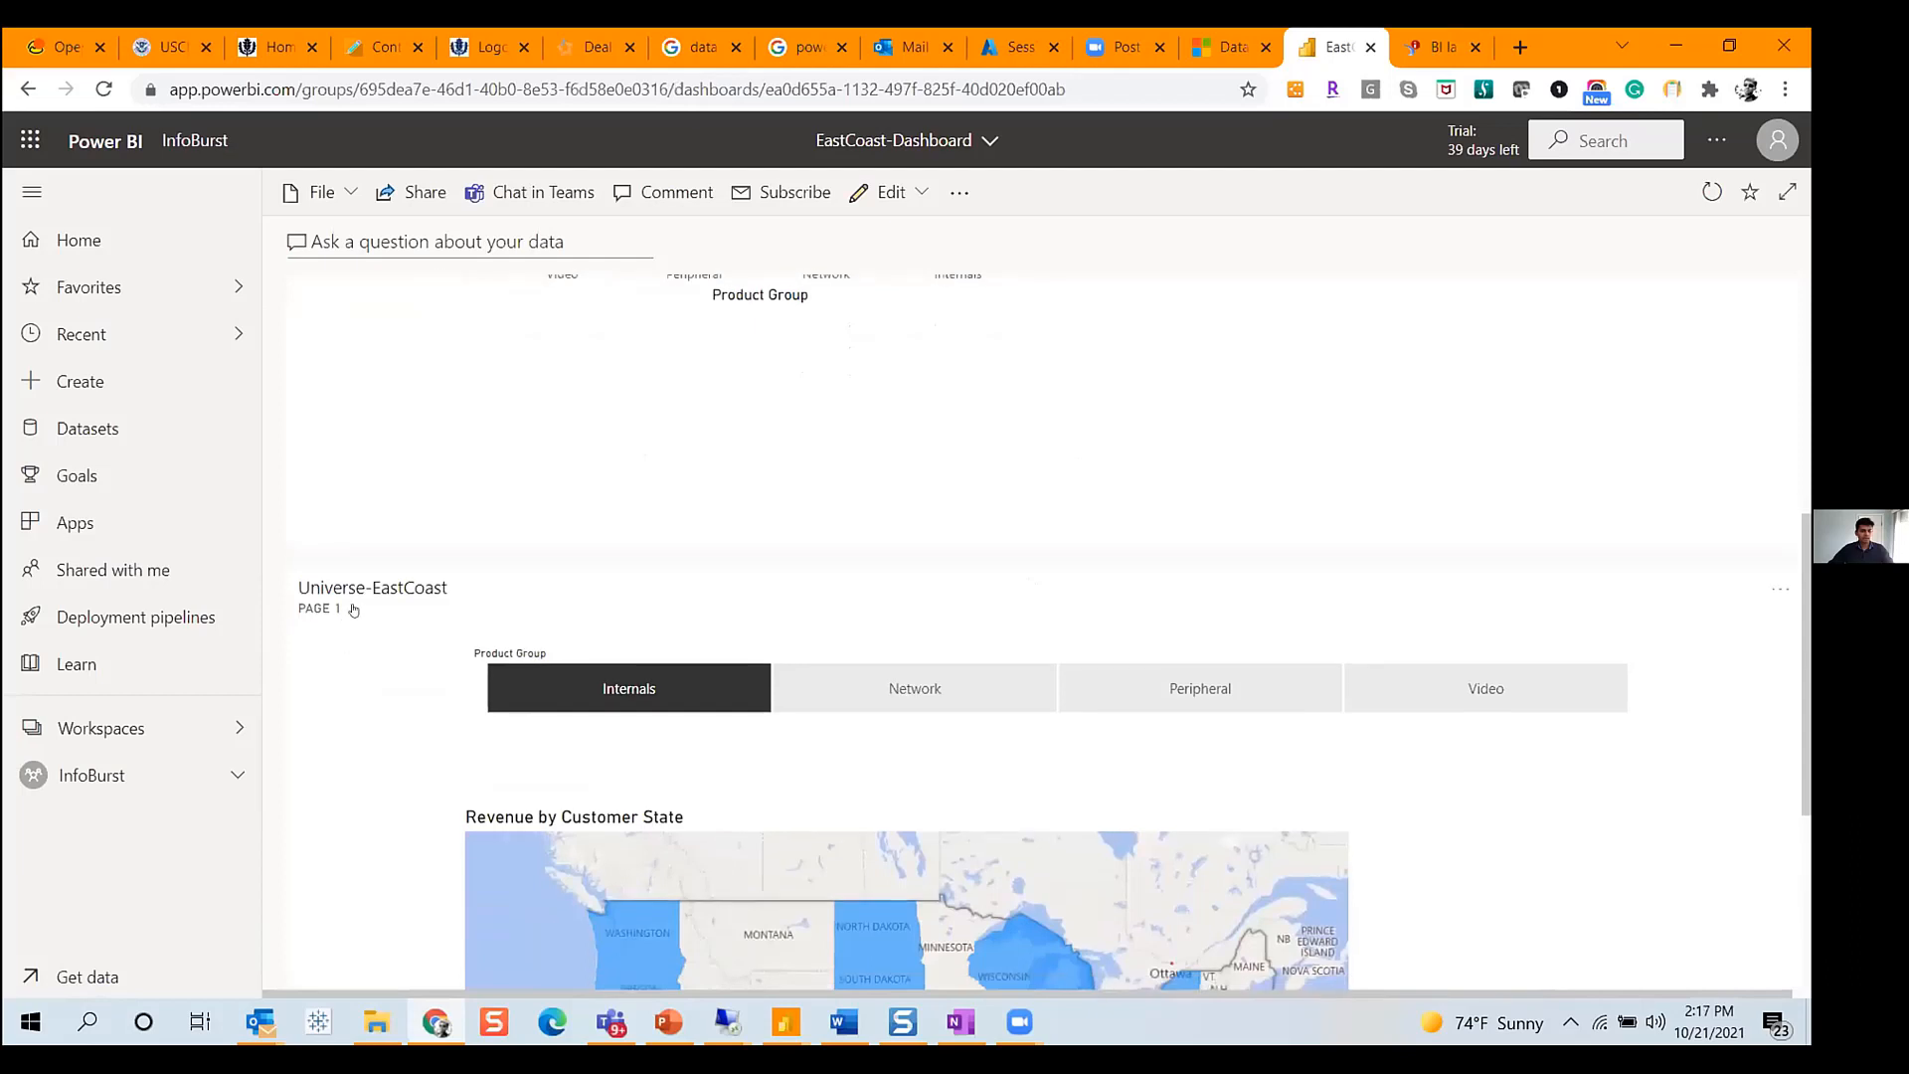
pyautogui.scroll(-1, 756, 637)
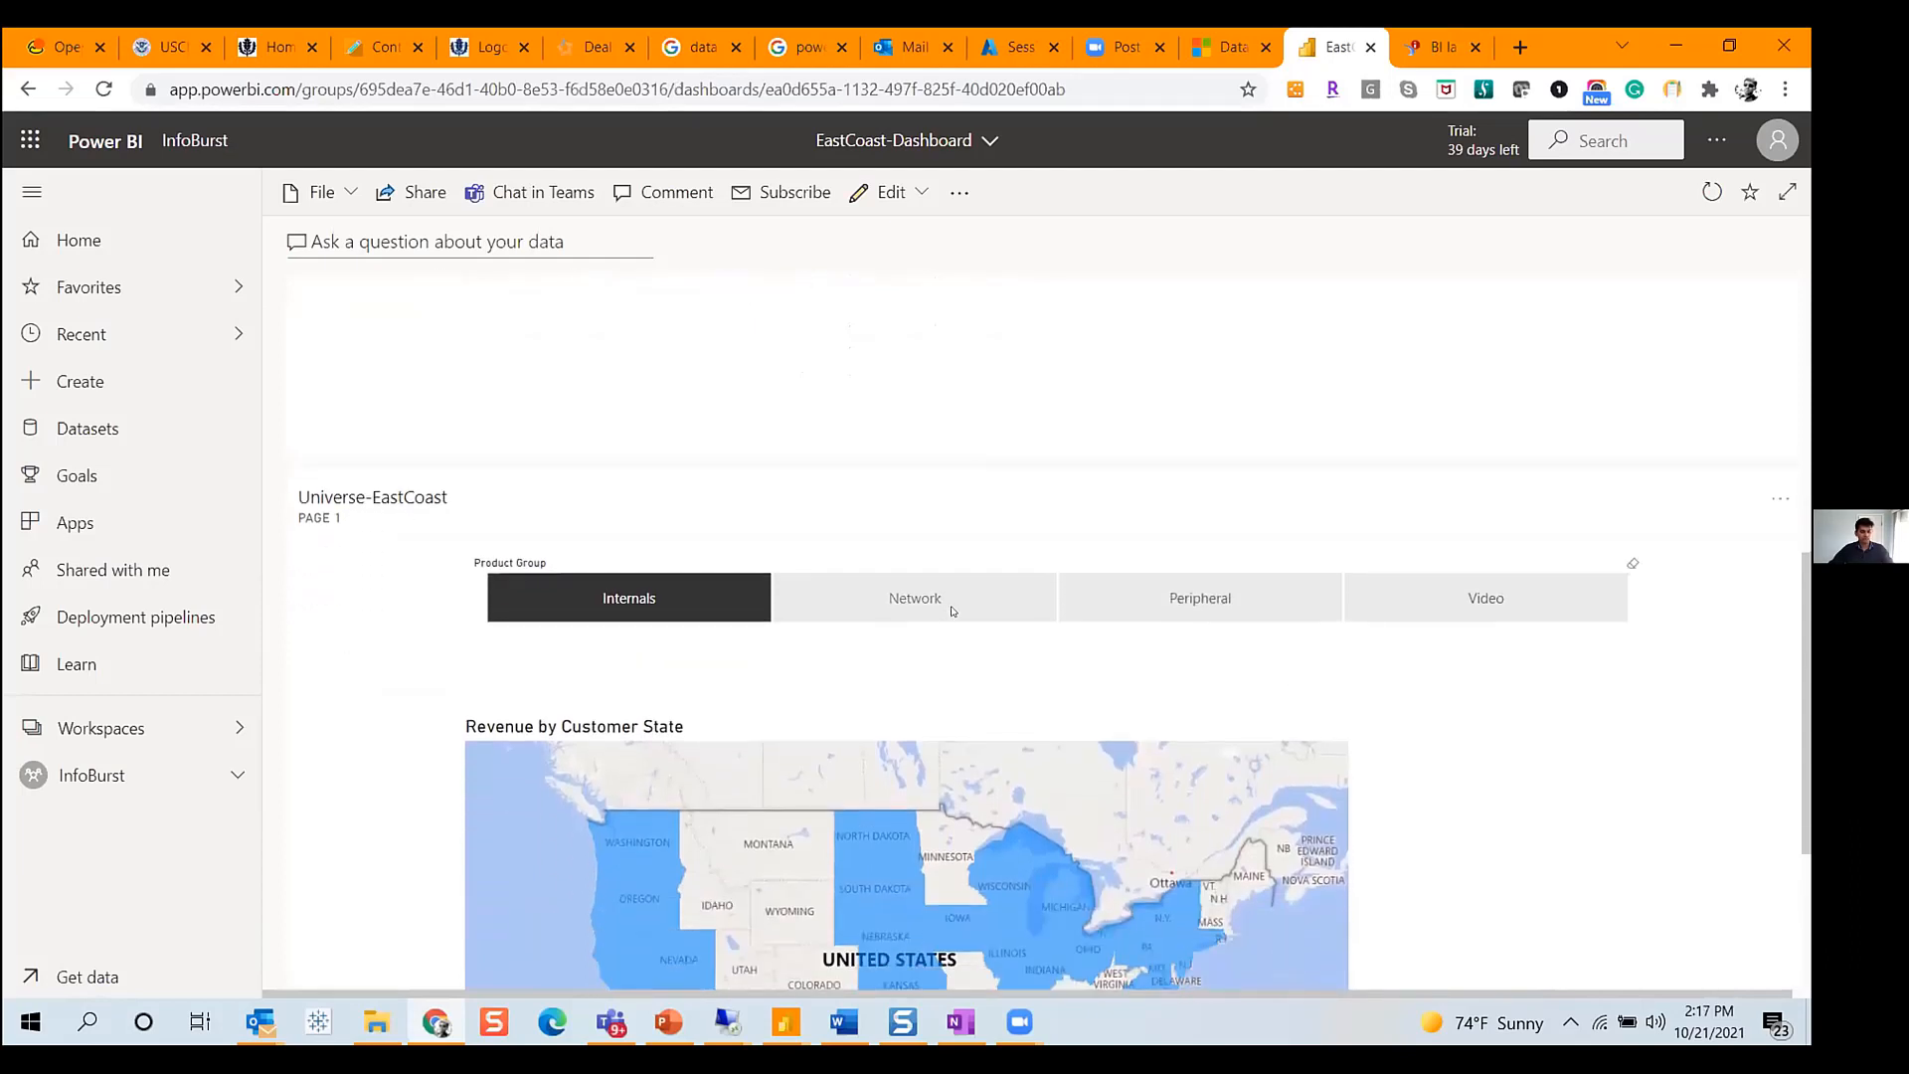
pyautogui.click(946, 609)
pyautogui.click(1212, 610)
pyautogui.scroll(5, 1389, 755)
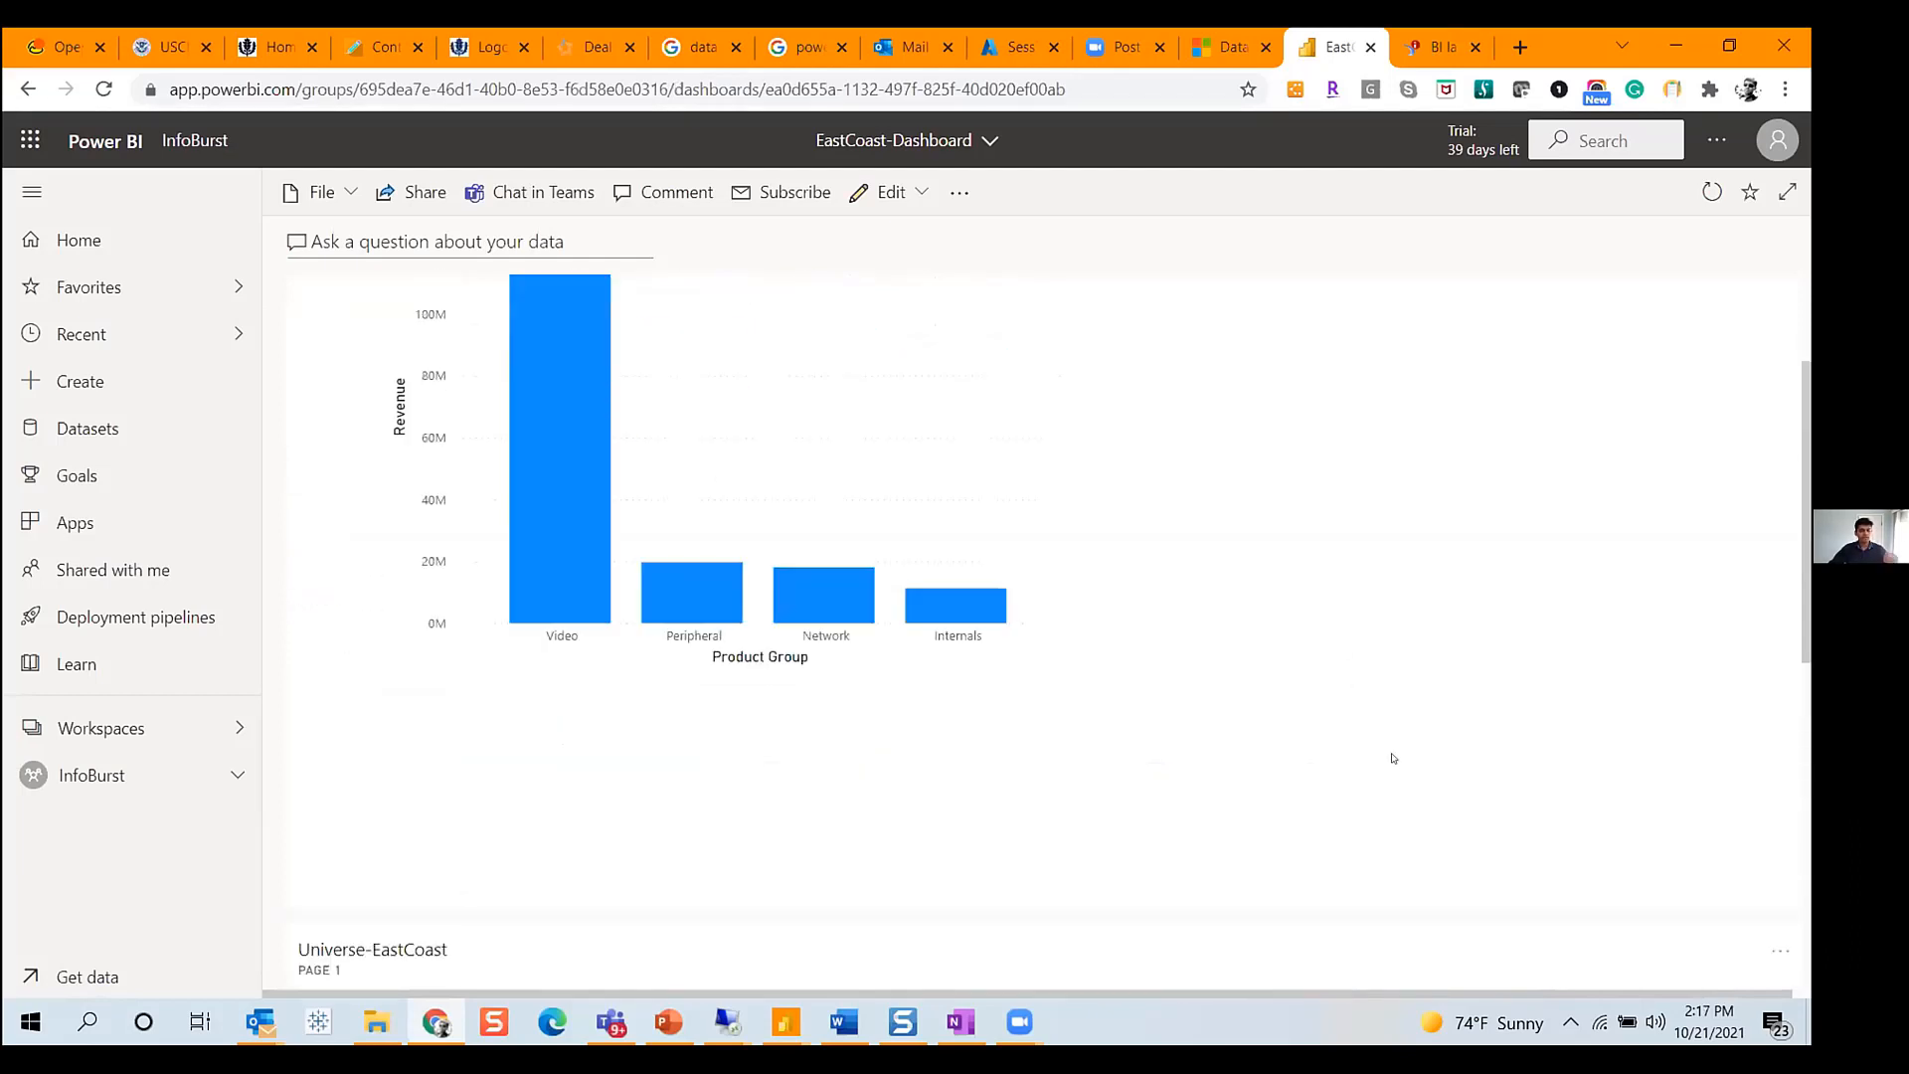
pyautogui.scroll(2, 1392, 757)
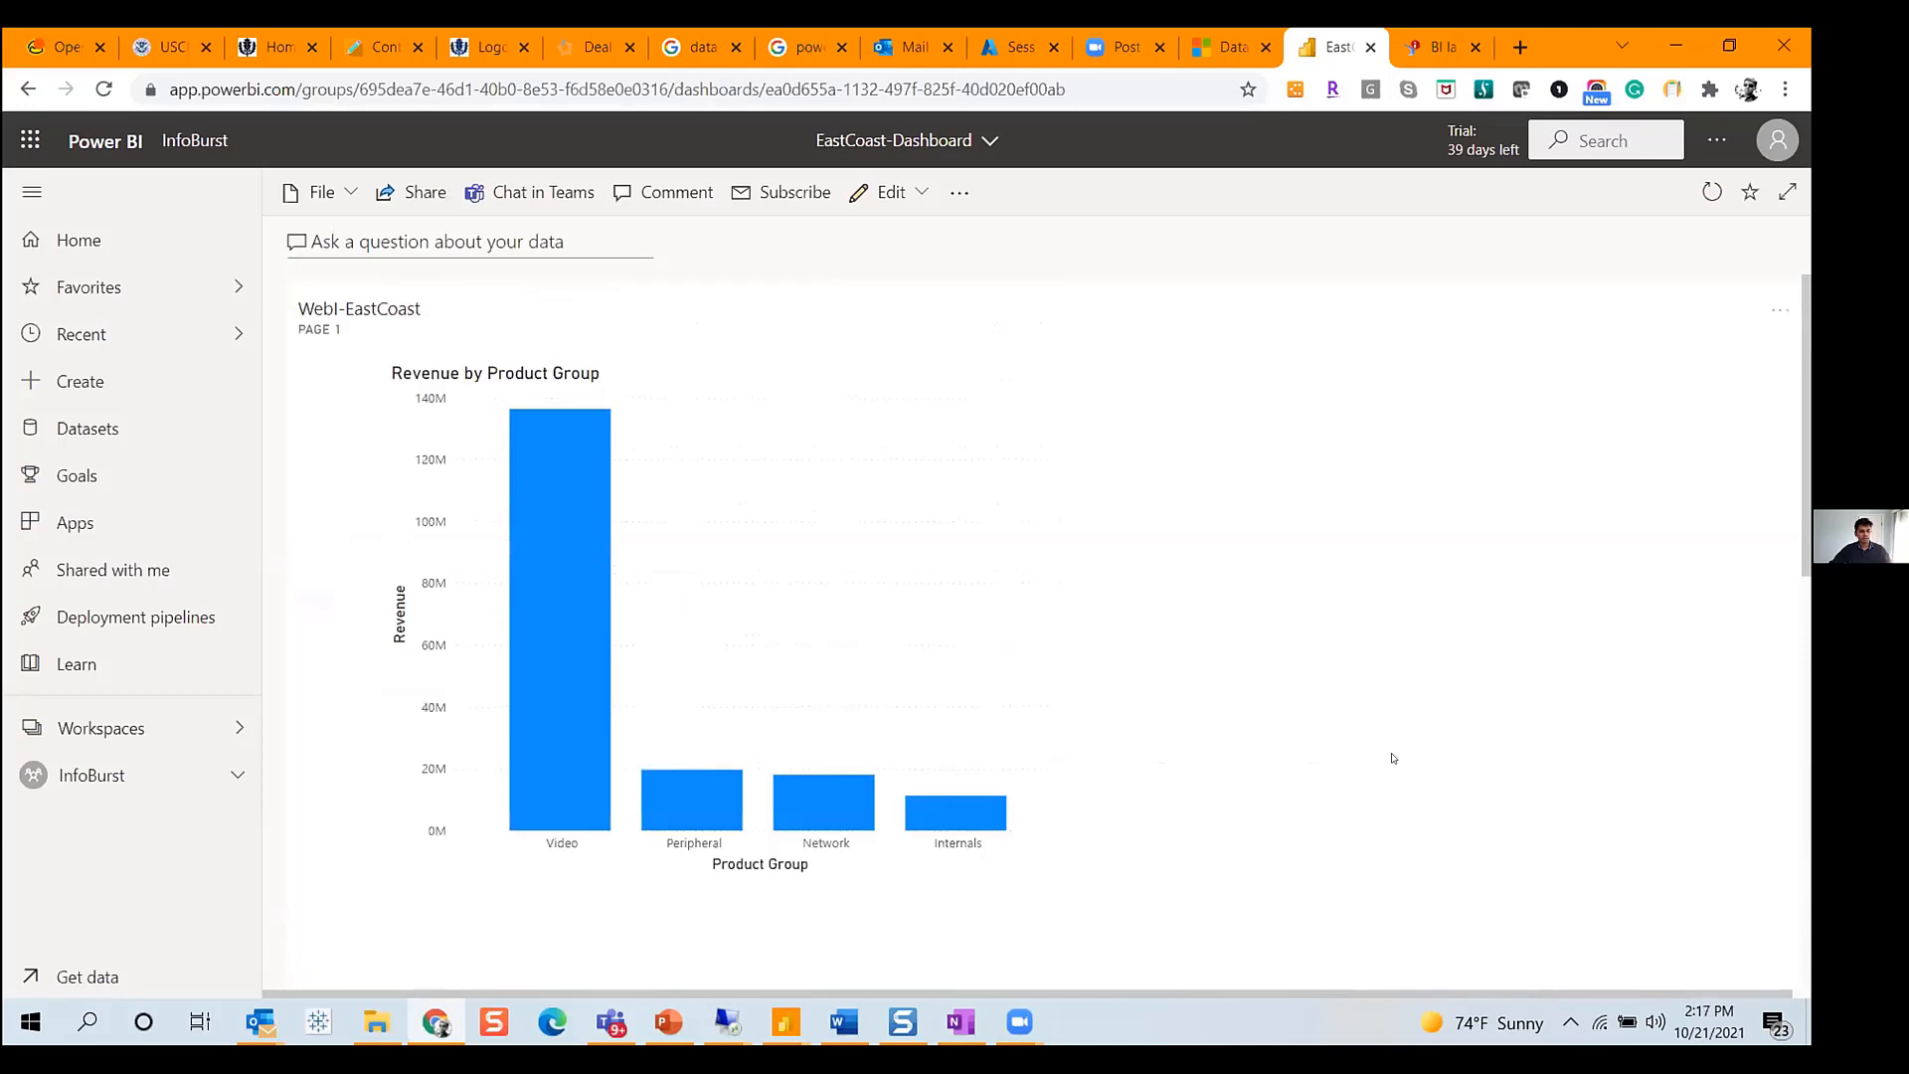
# - Ask the dashboard Q&A "top 5 porducts by revenue"
pyautogui.click(377, 241)
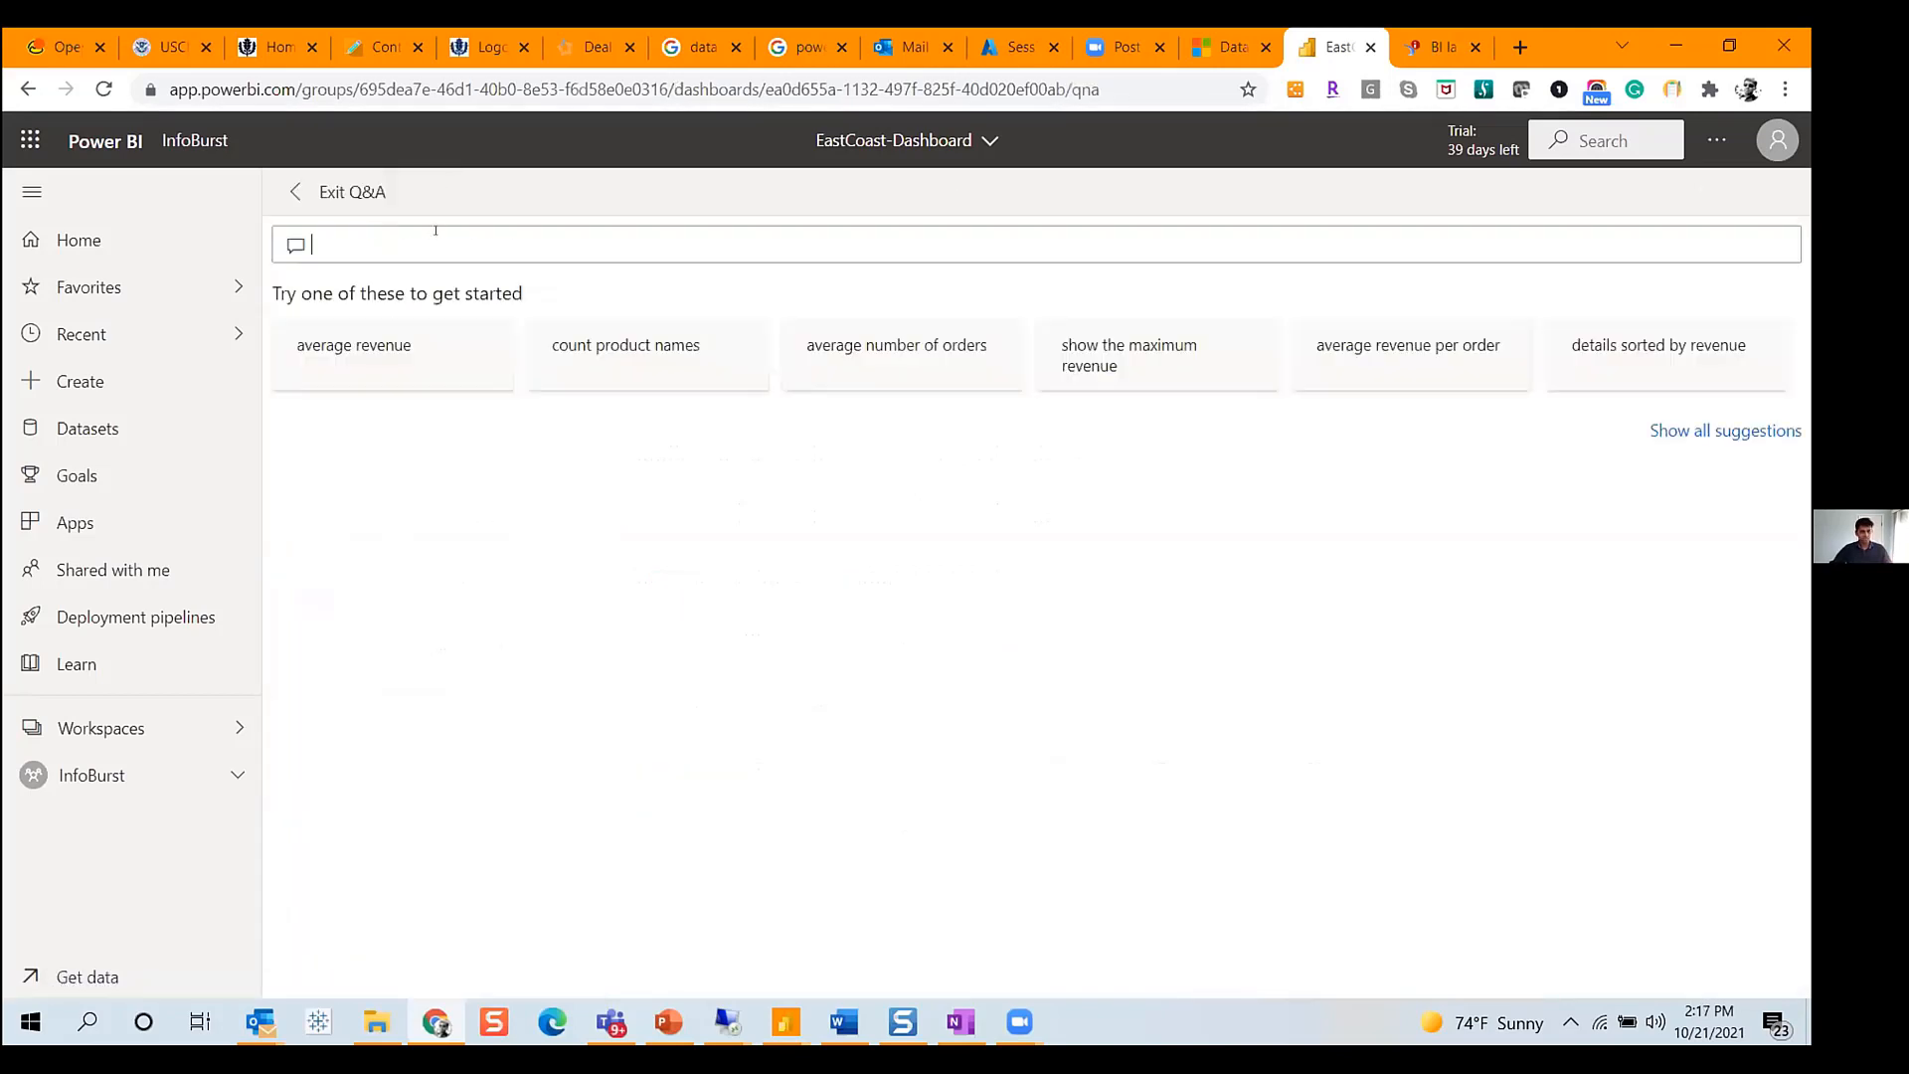
pyautogui.write('top 5')
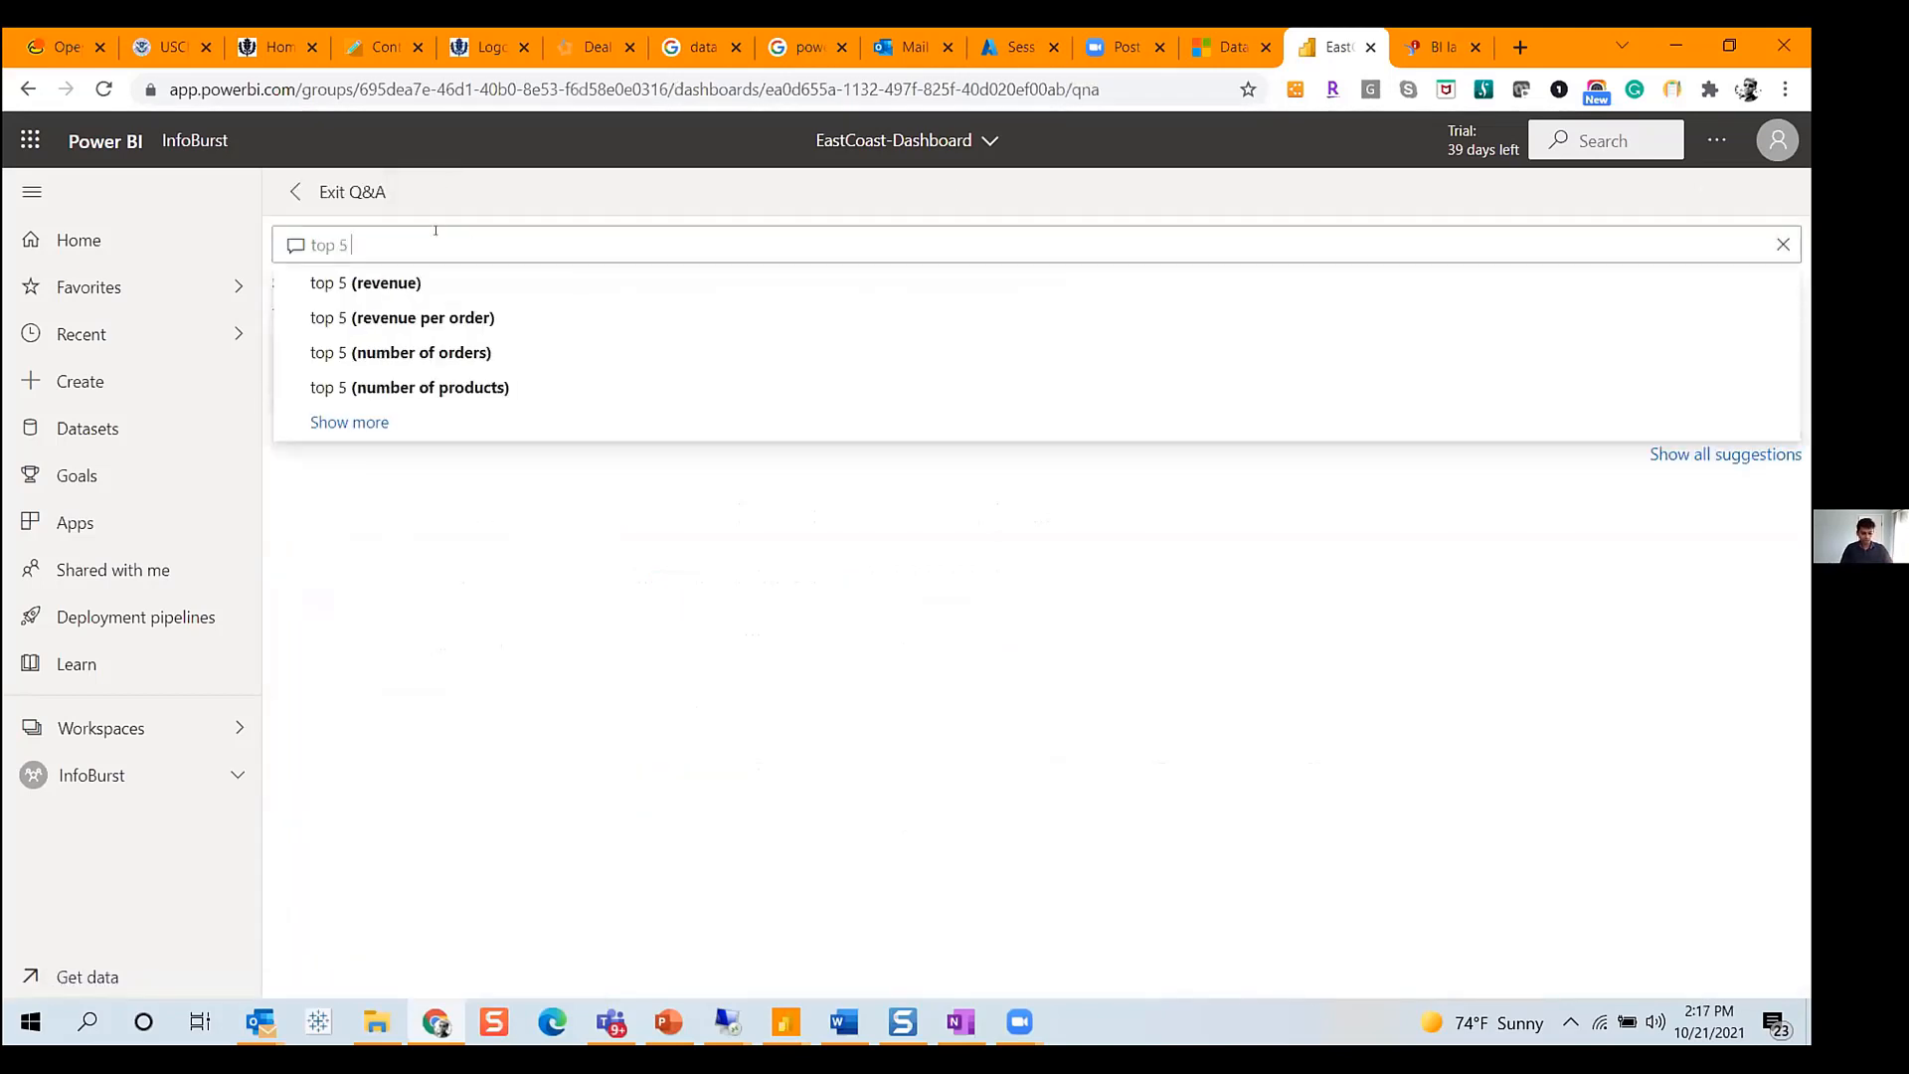
pyautogui.write(' porduct')
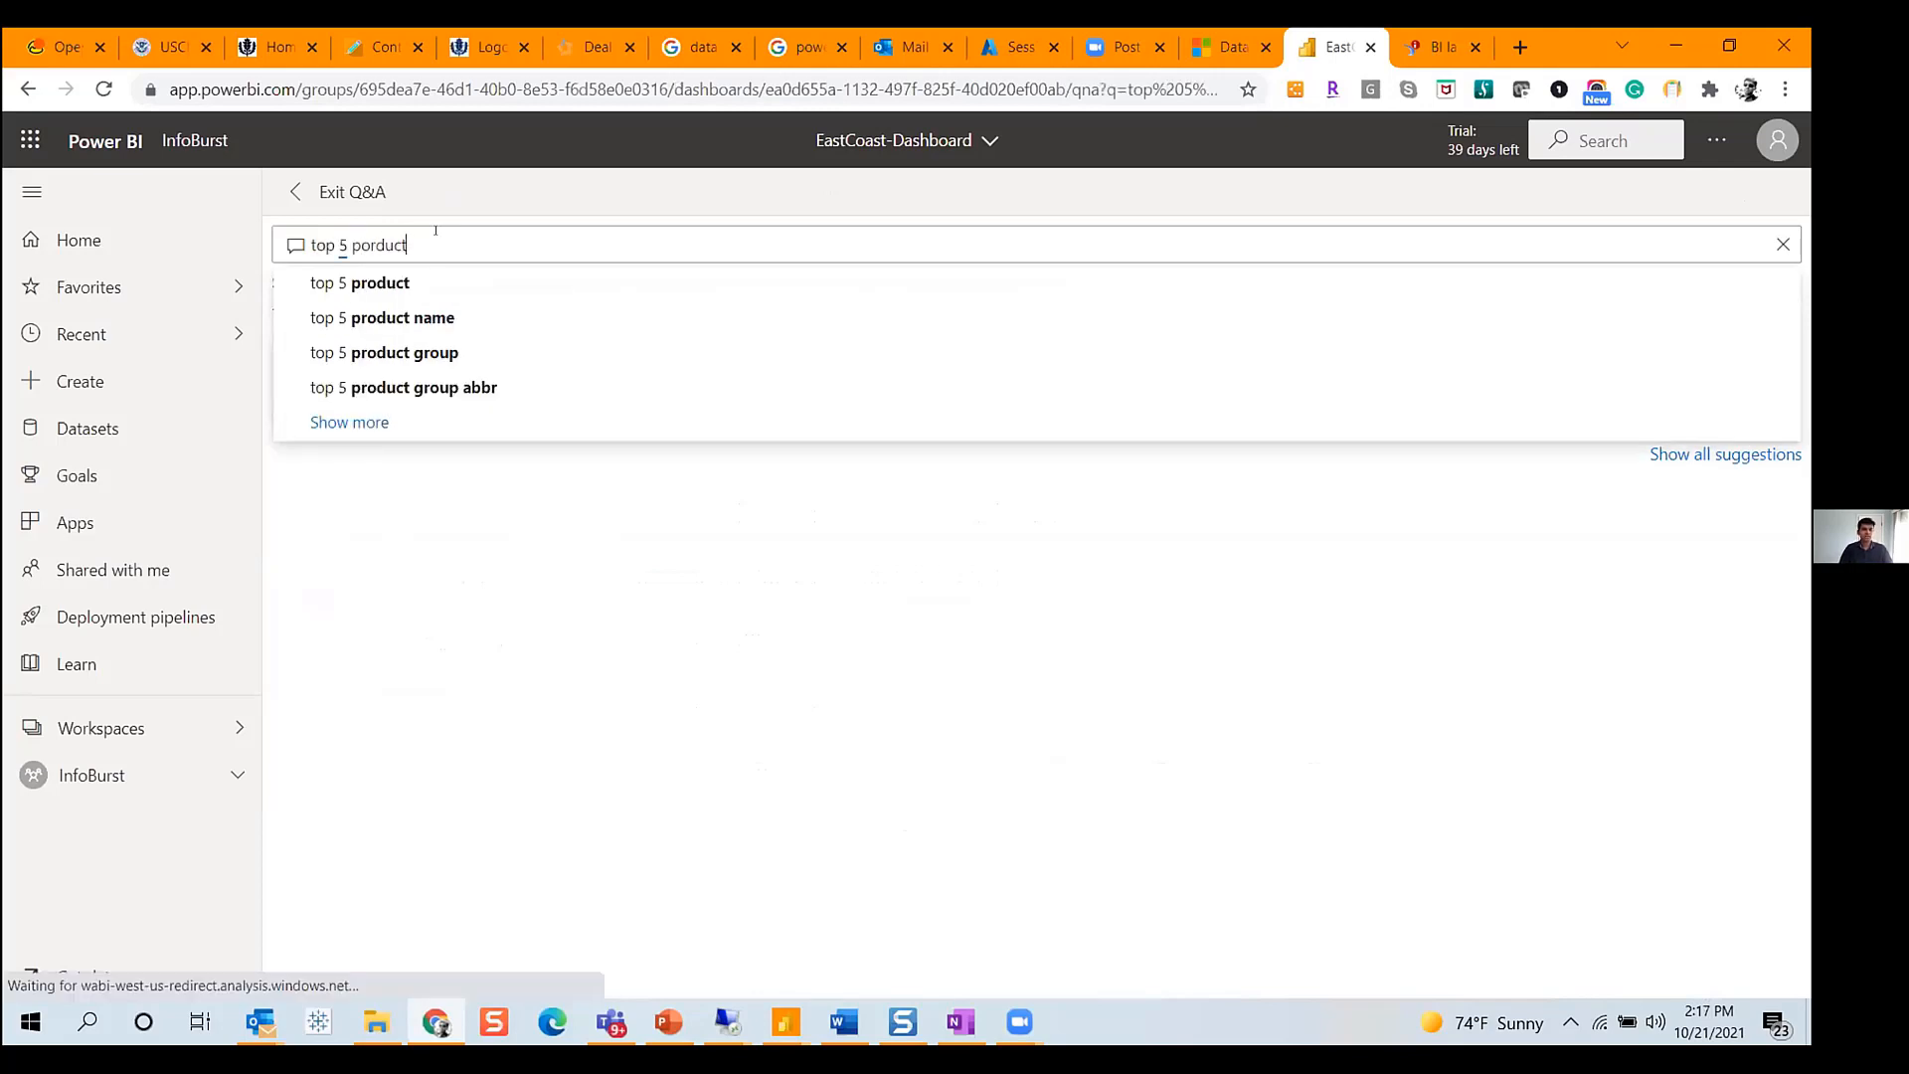
pyautogui.write('s by reve')
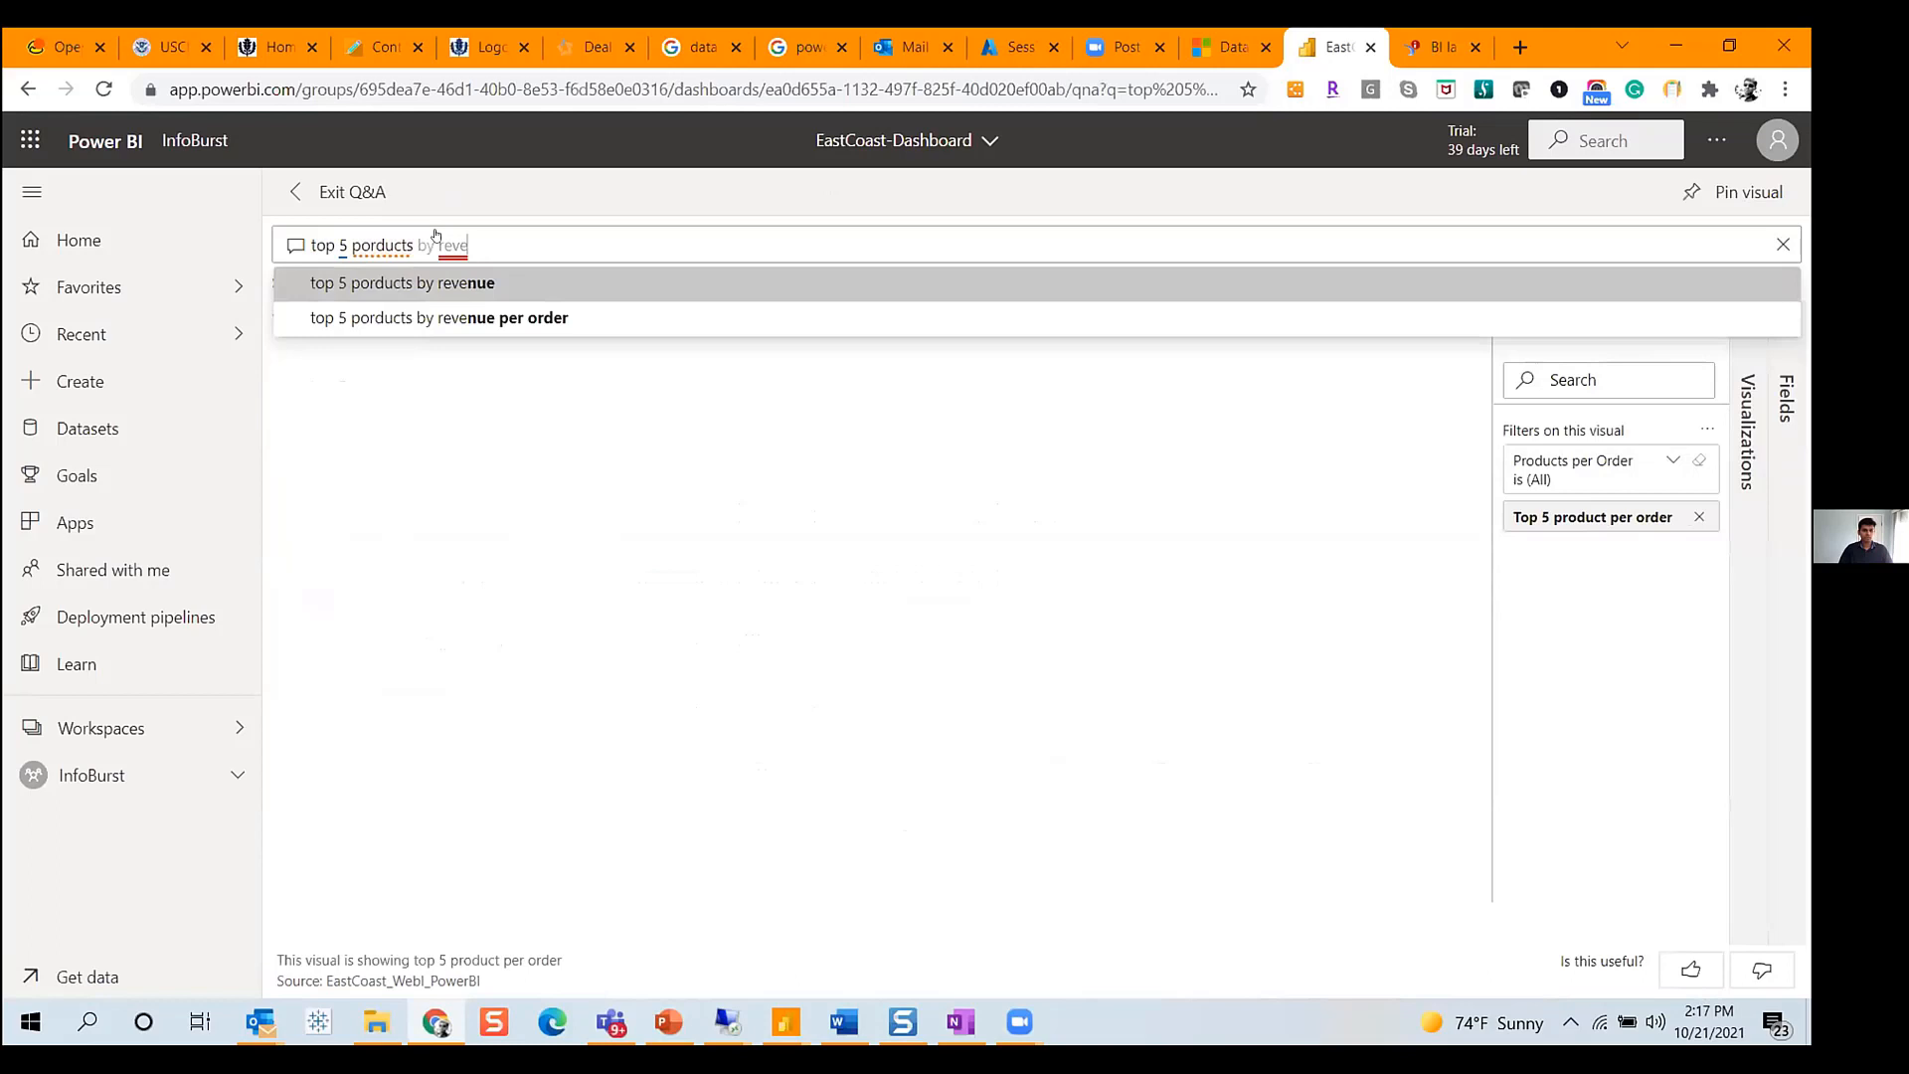
pyautogui.click(429, 286)
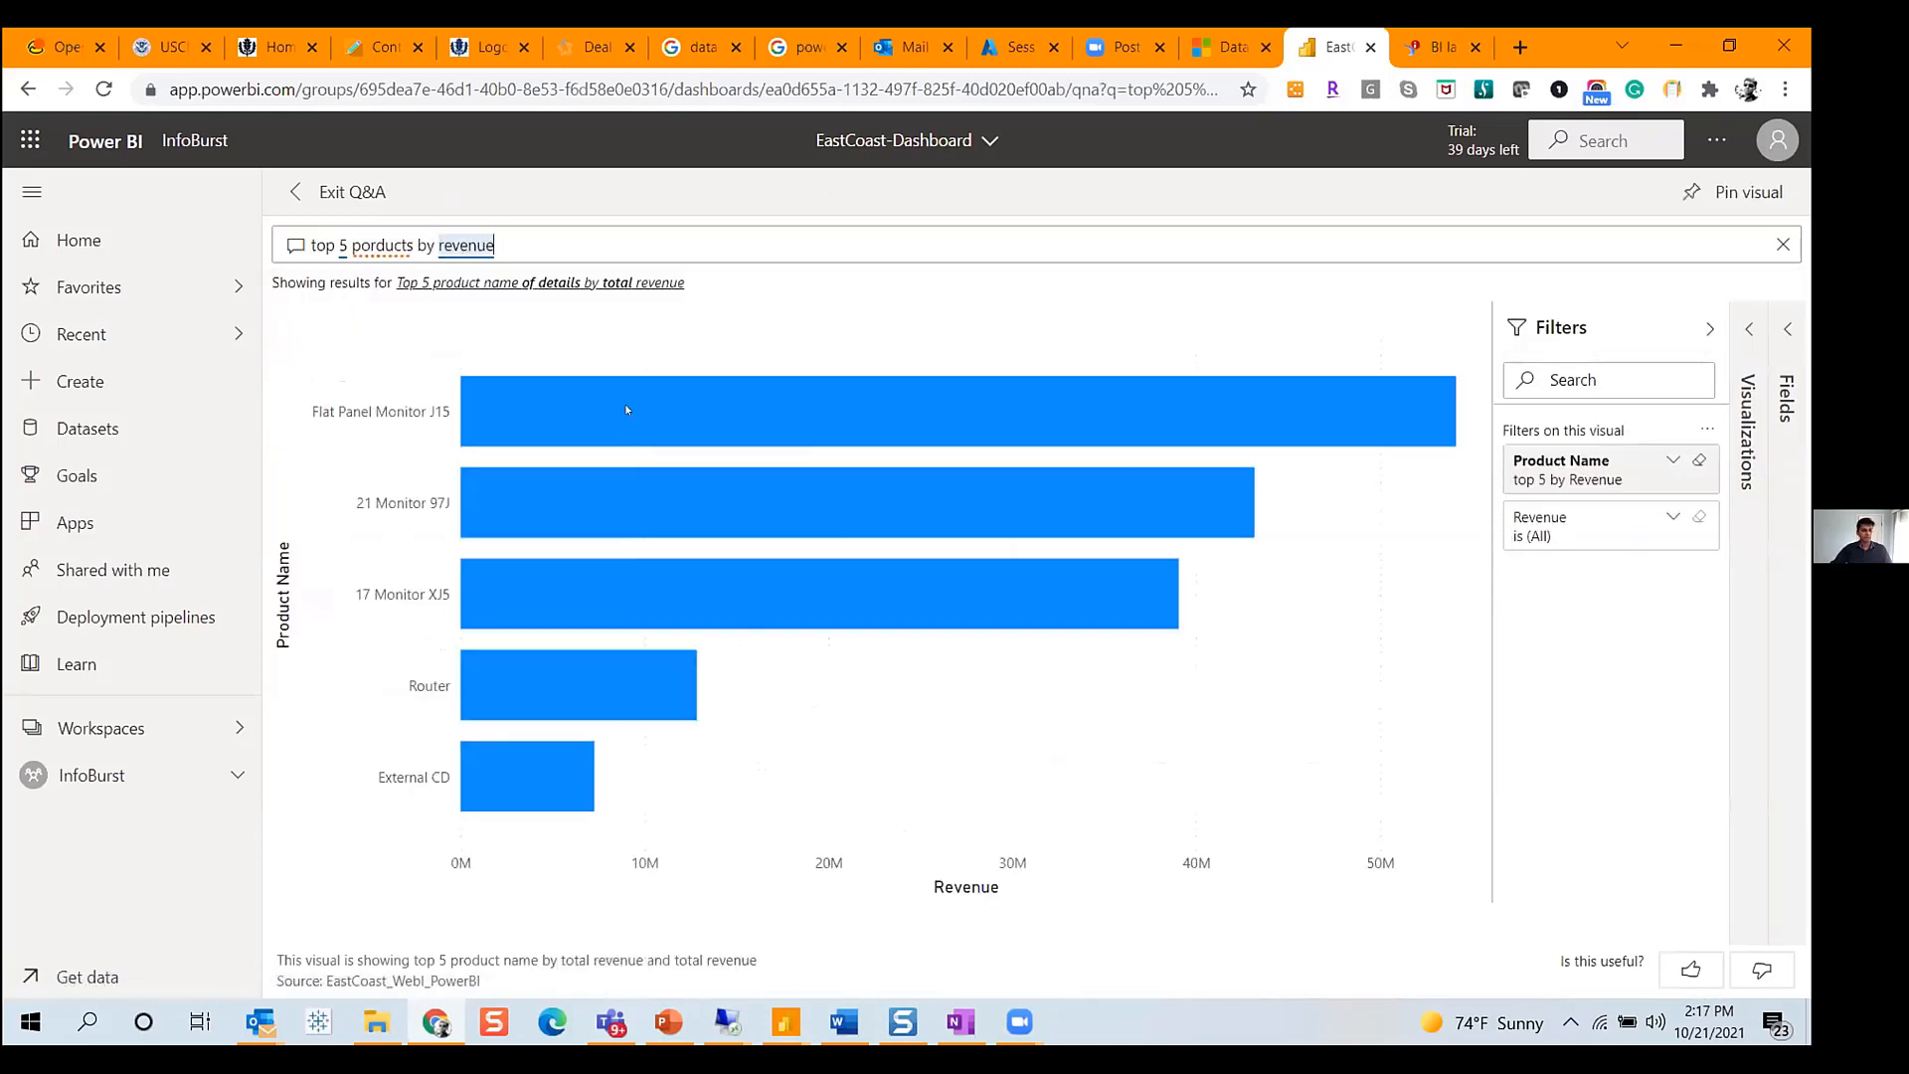
# - Change the Q&A question to ask for the top 10 products by revenue
pyautogui.moveTo(579, 698)
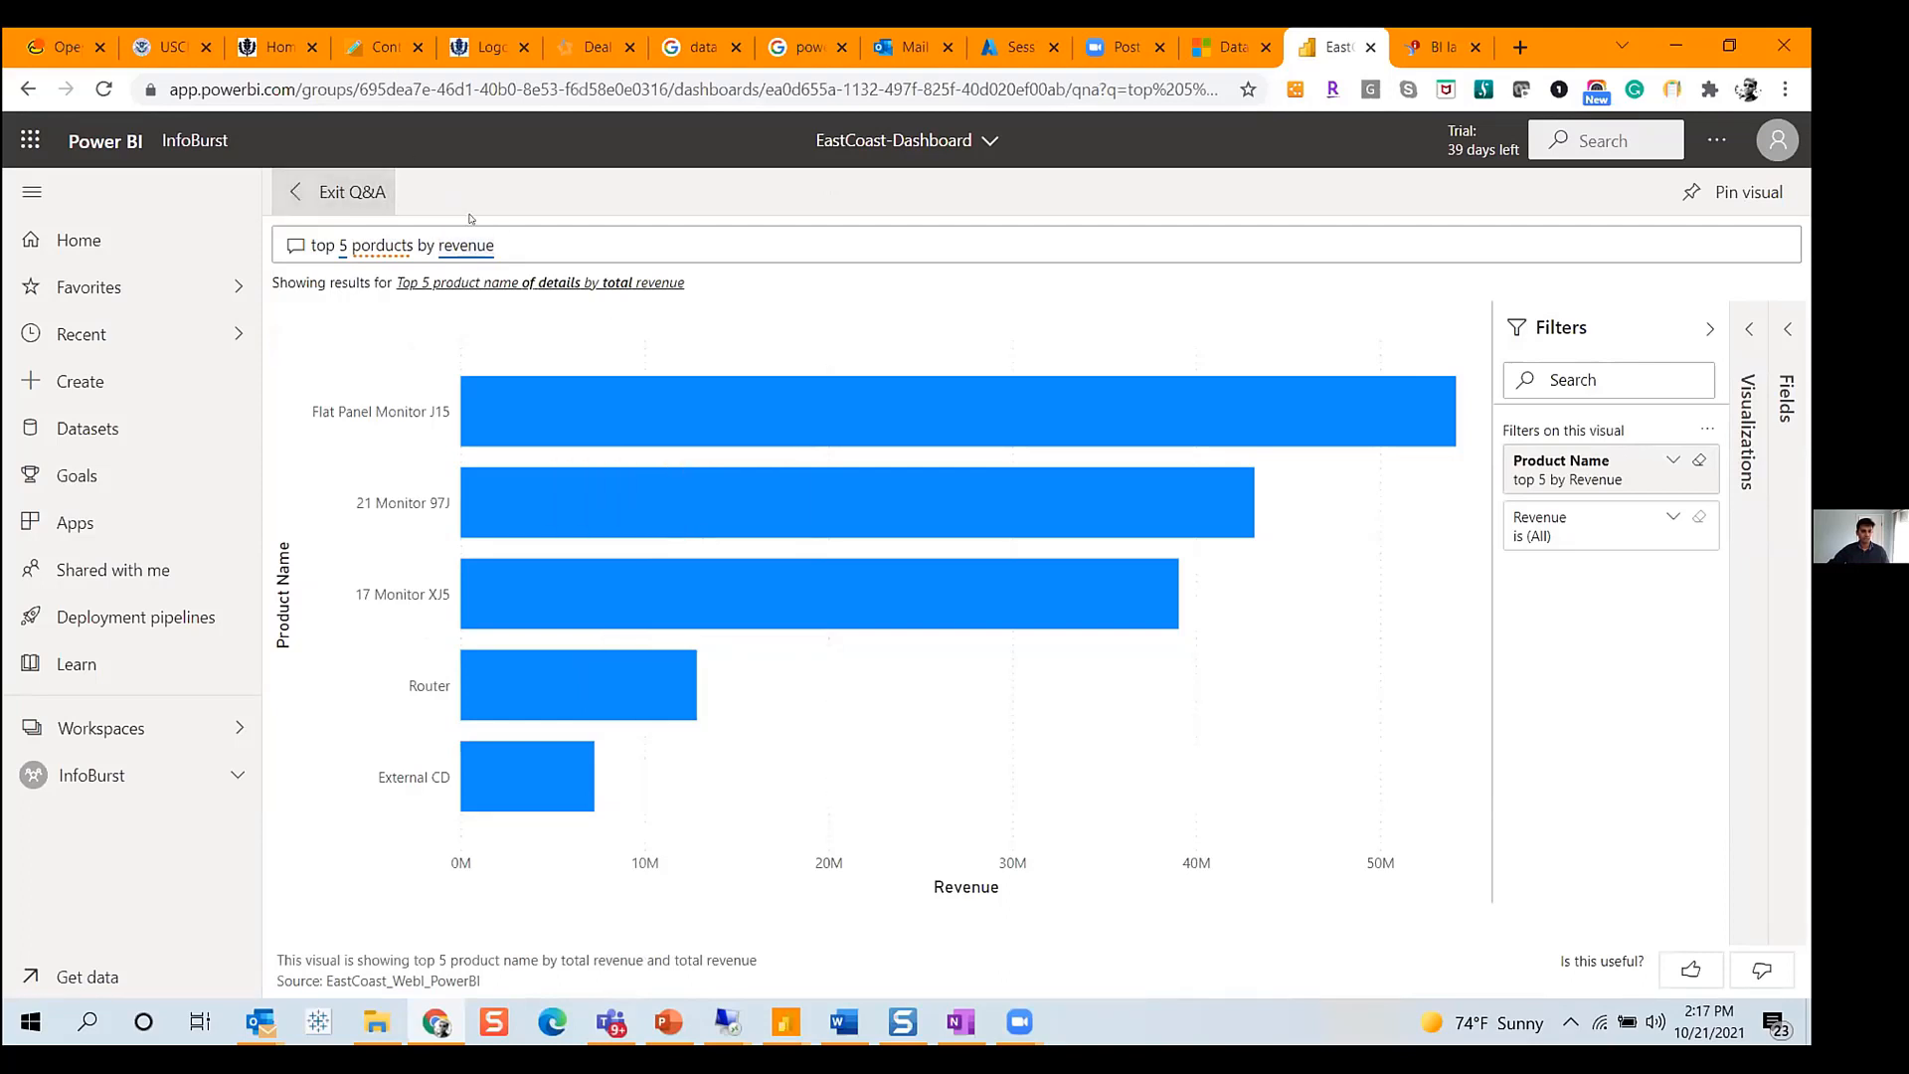
pyautogui.click(341, 245)
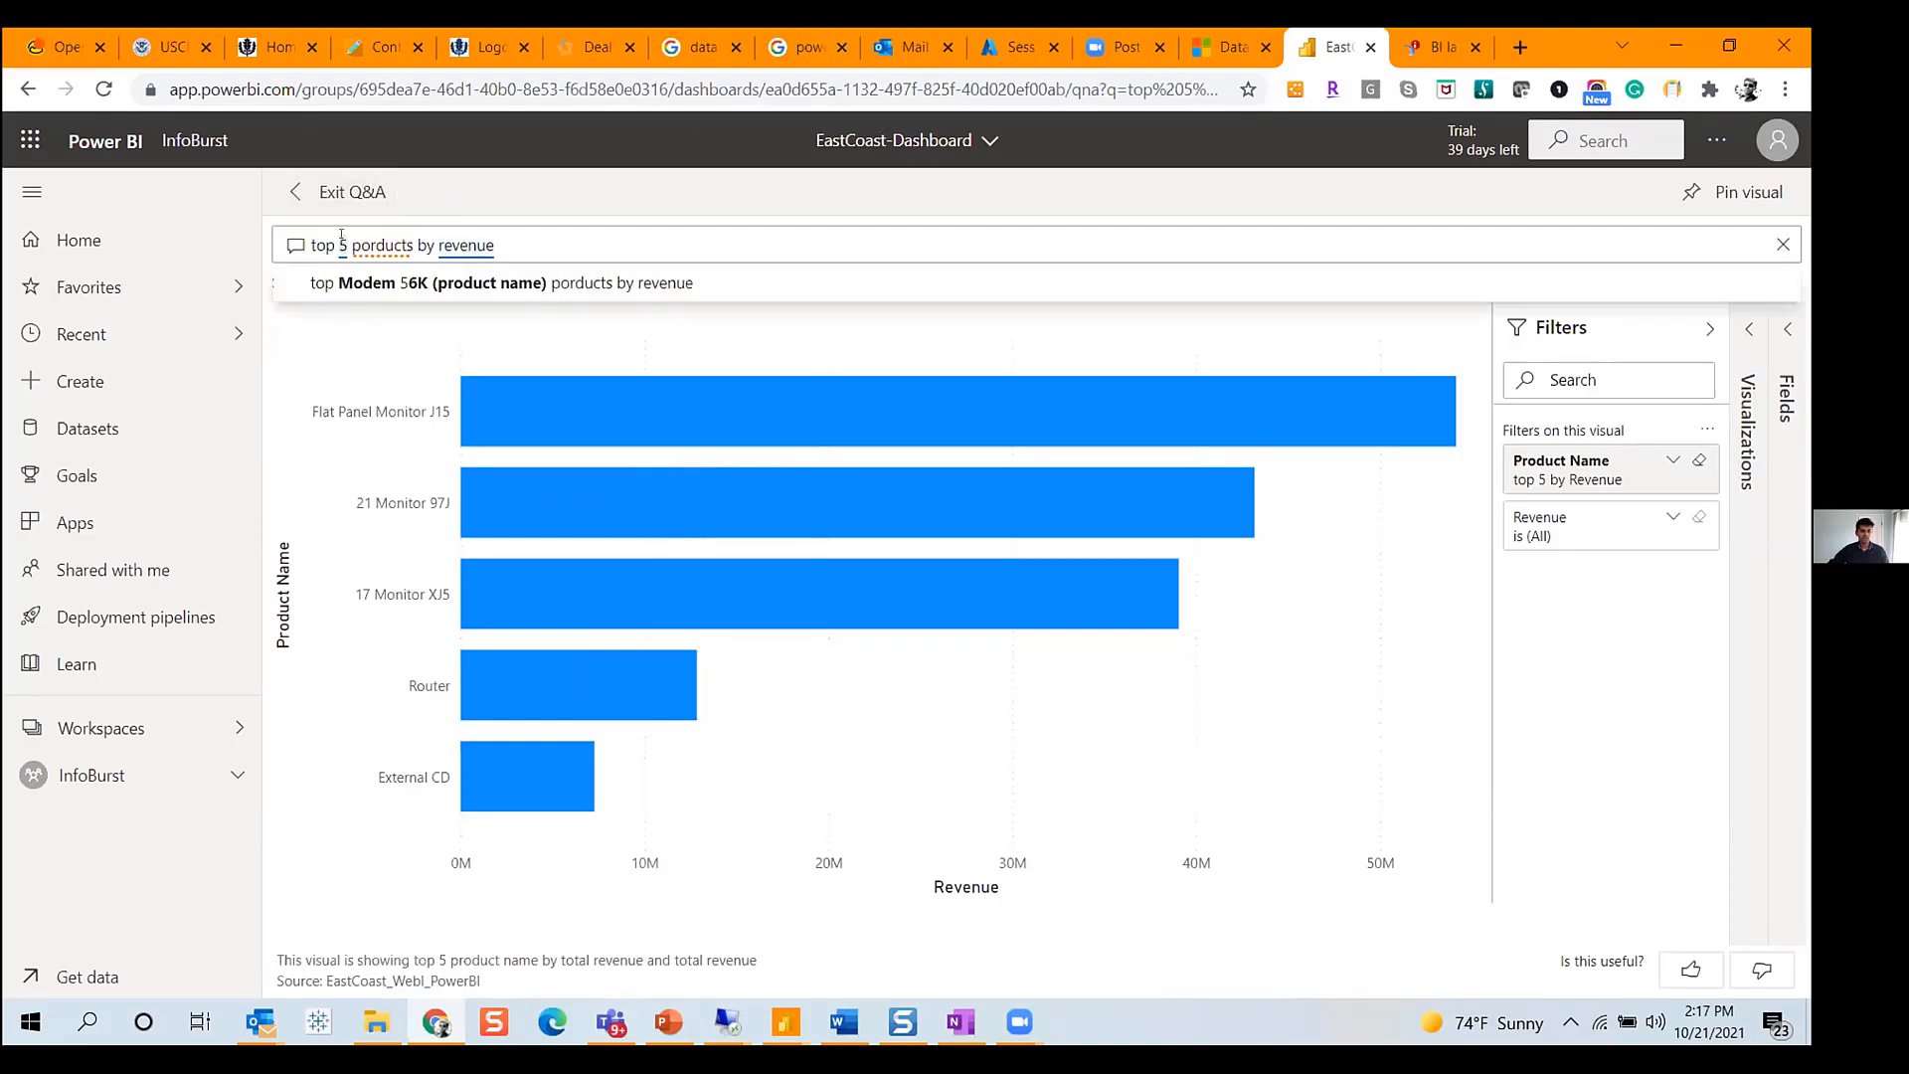
pyautogui.write('10')
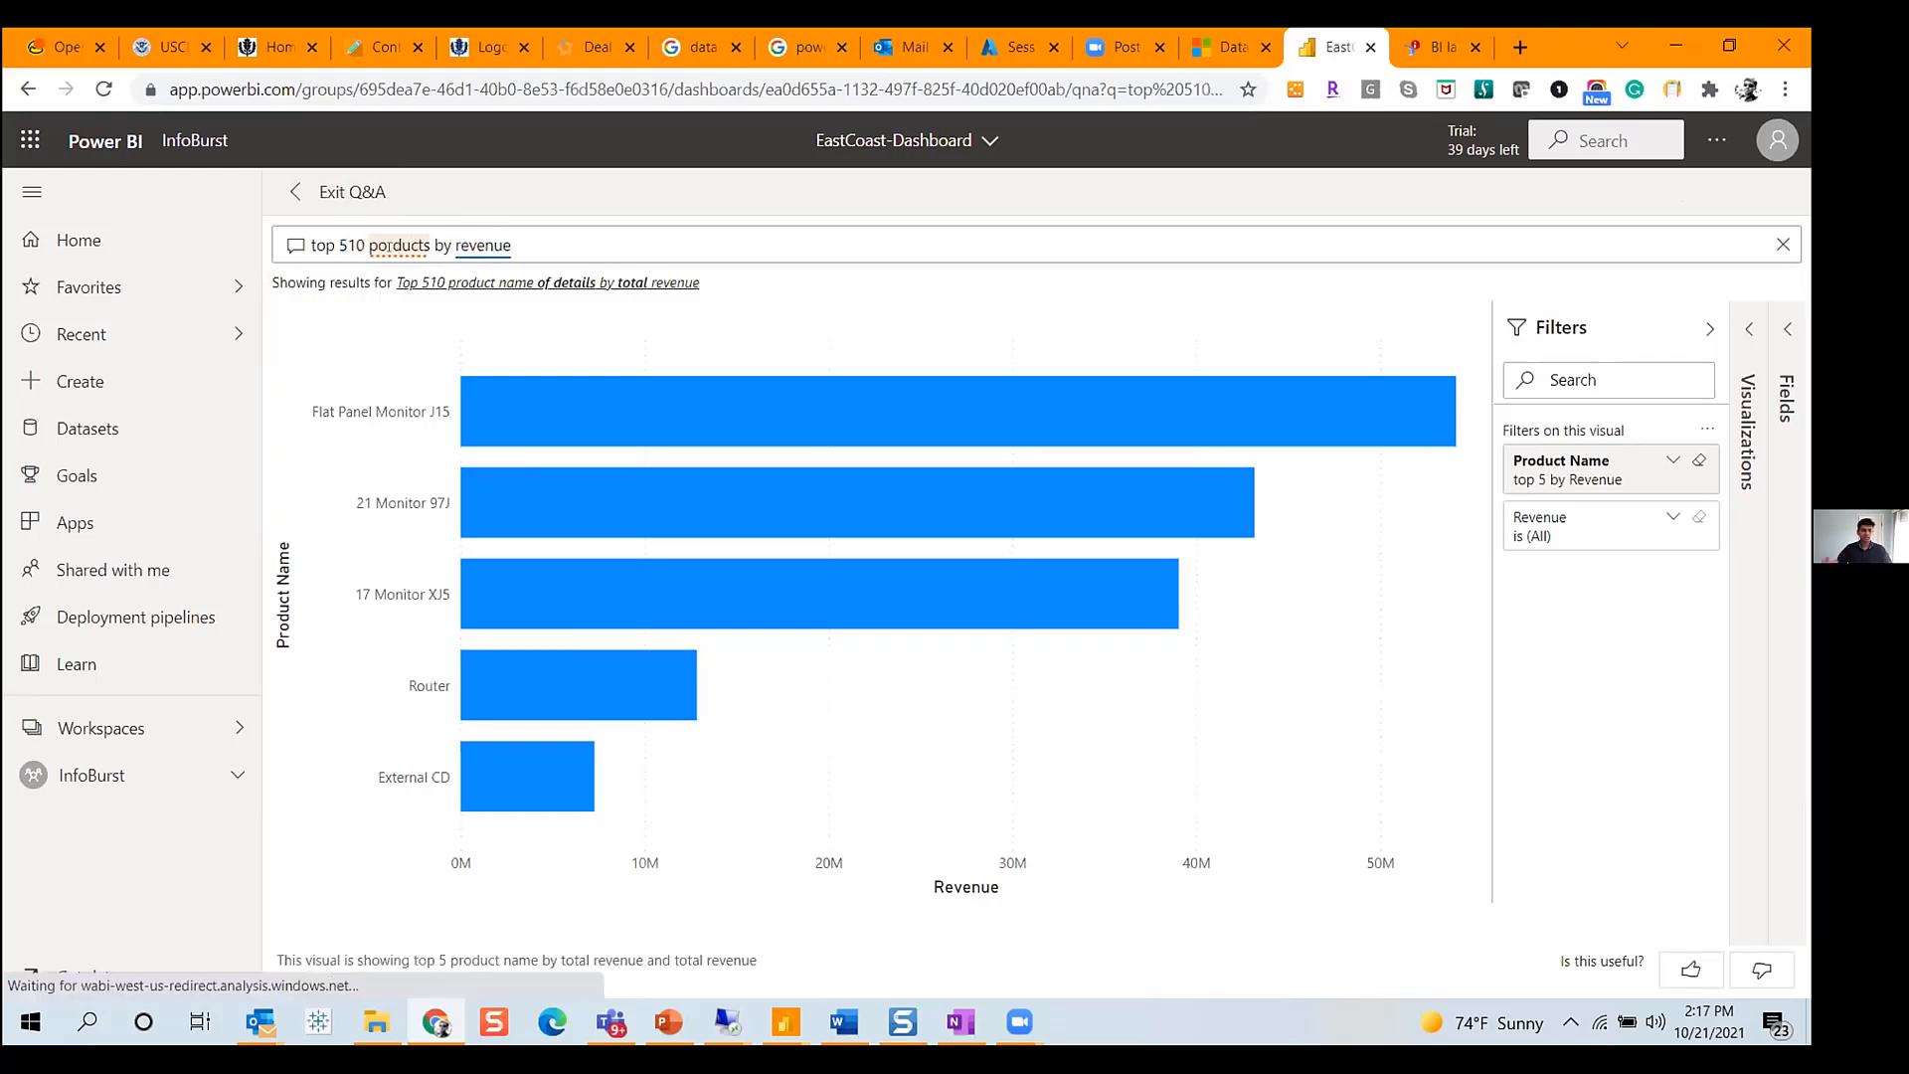
pyautogui.click(353, 240)
pyautogui.press('BackSpace')
pyautogui.press('BackSpace')
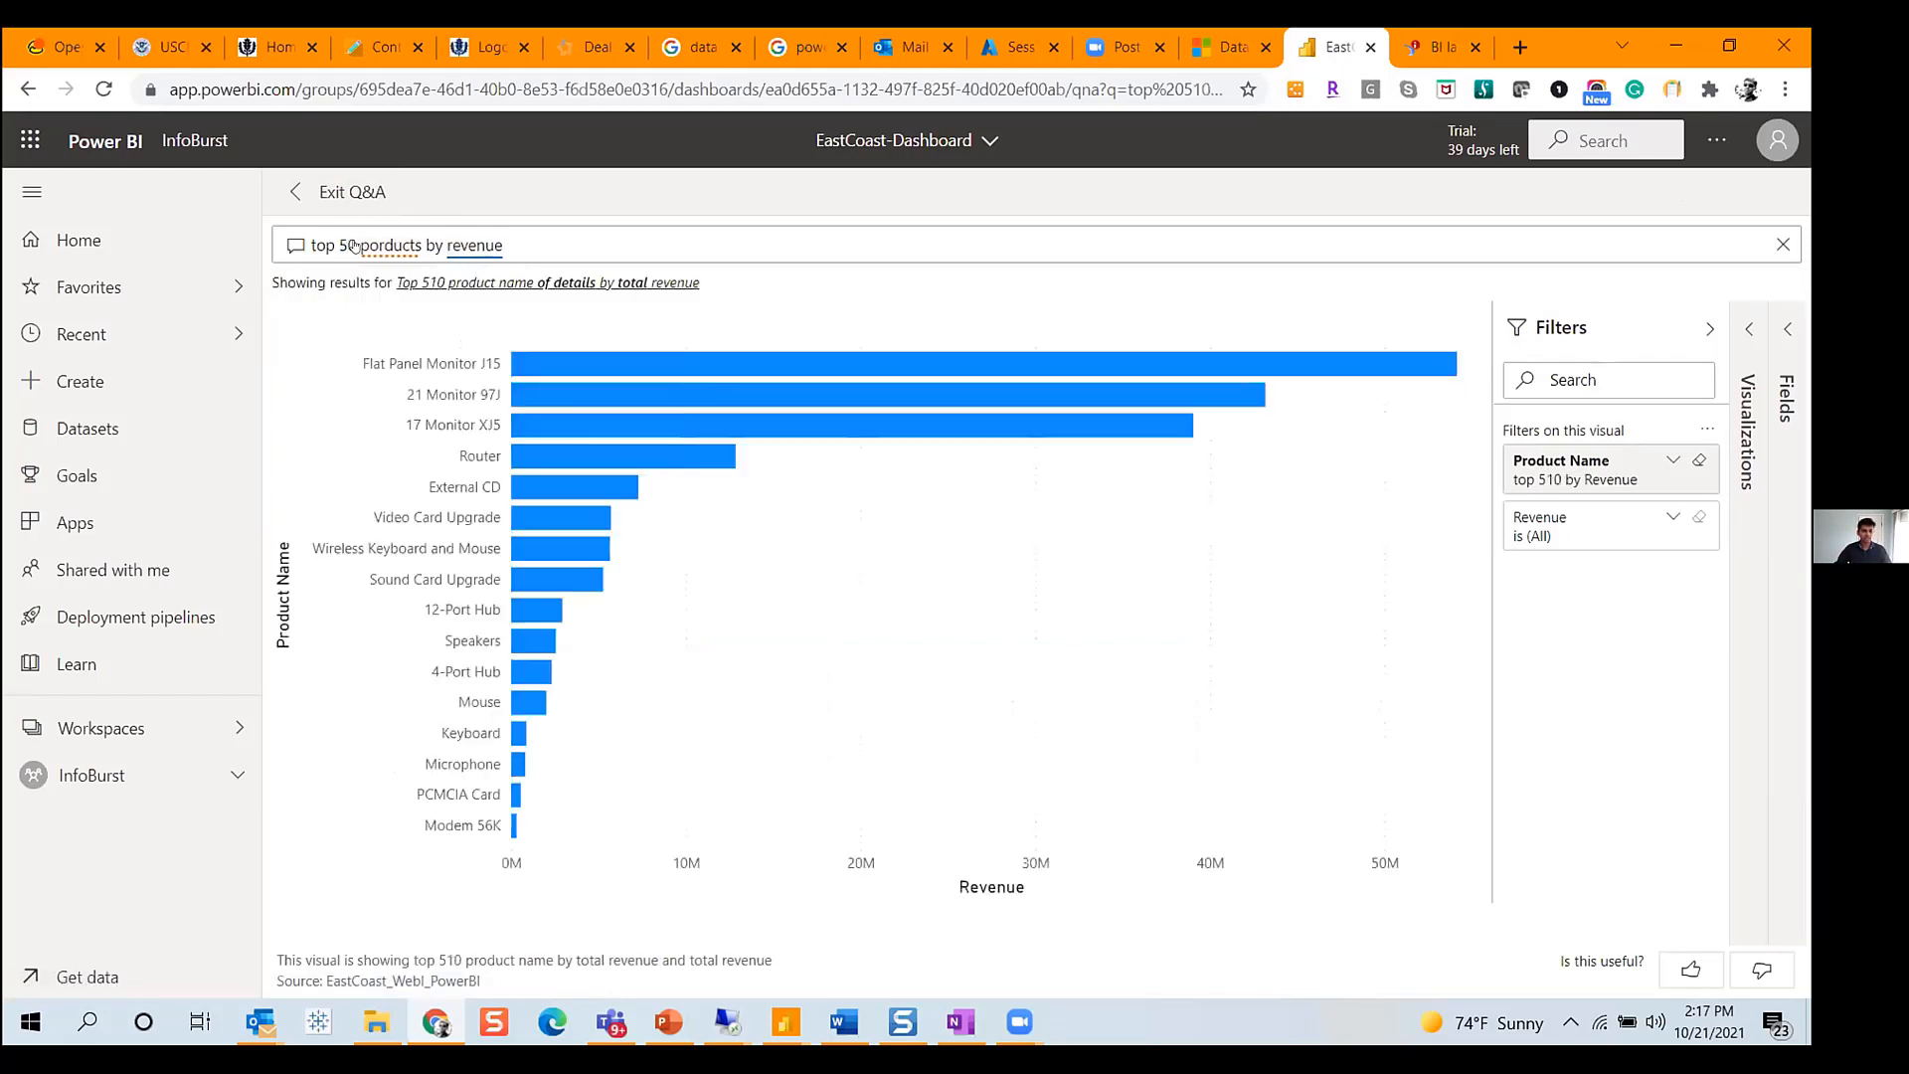
pyautogui.write('1')
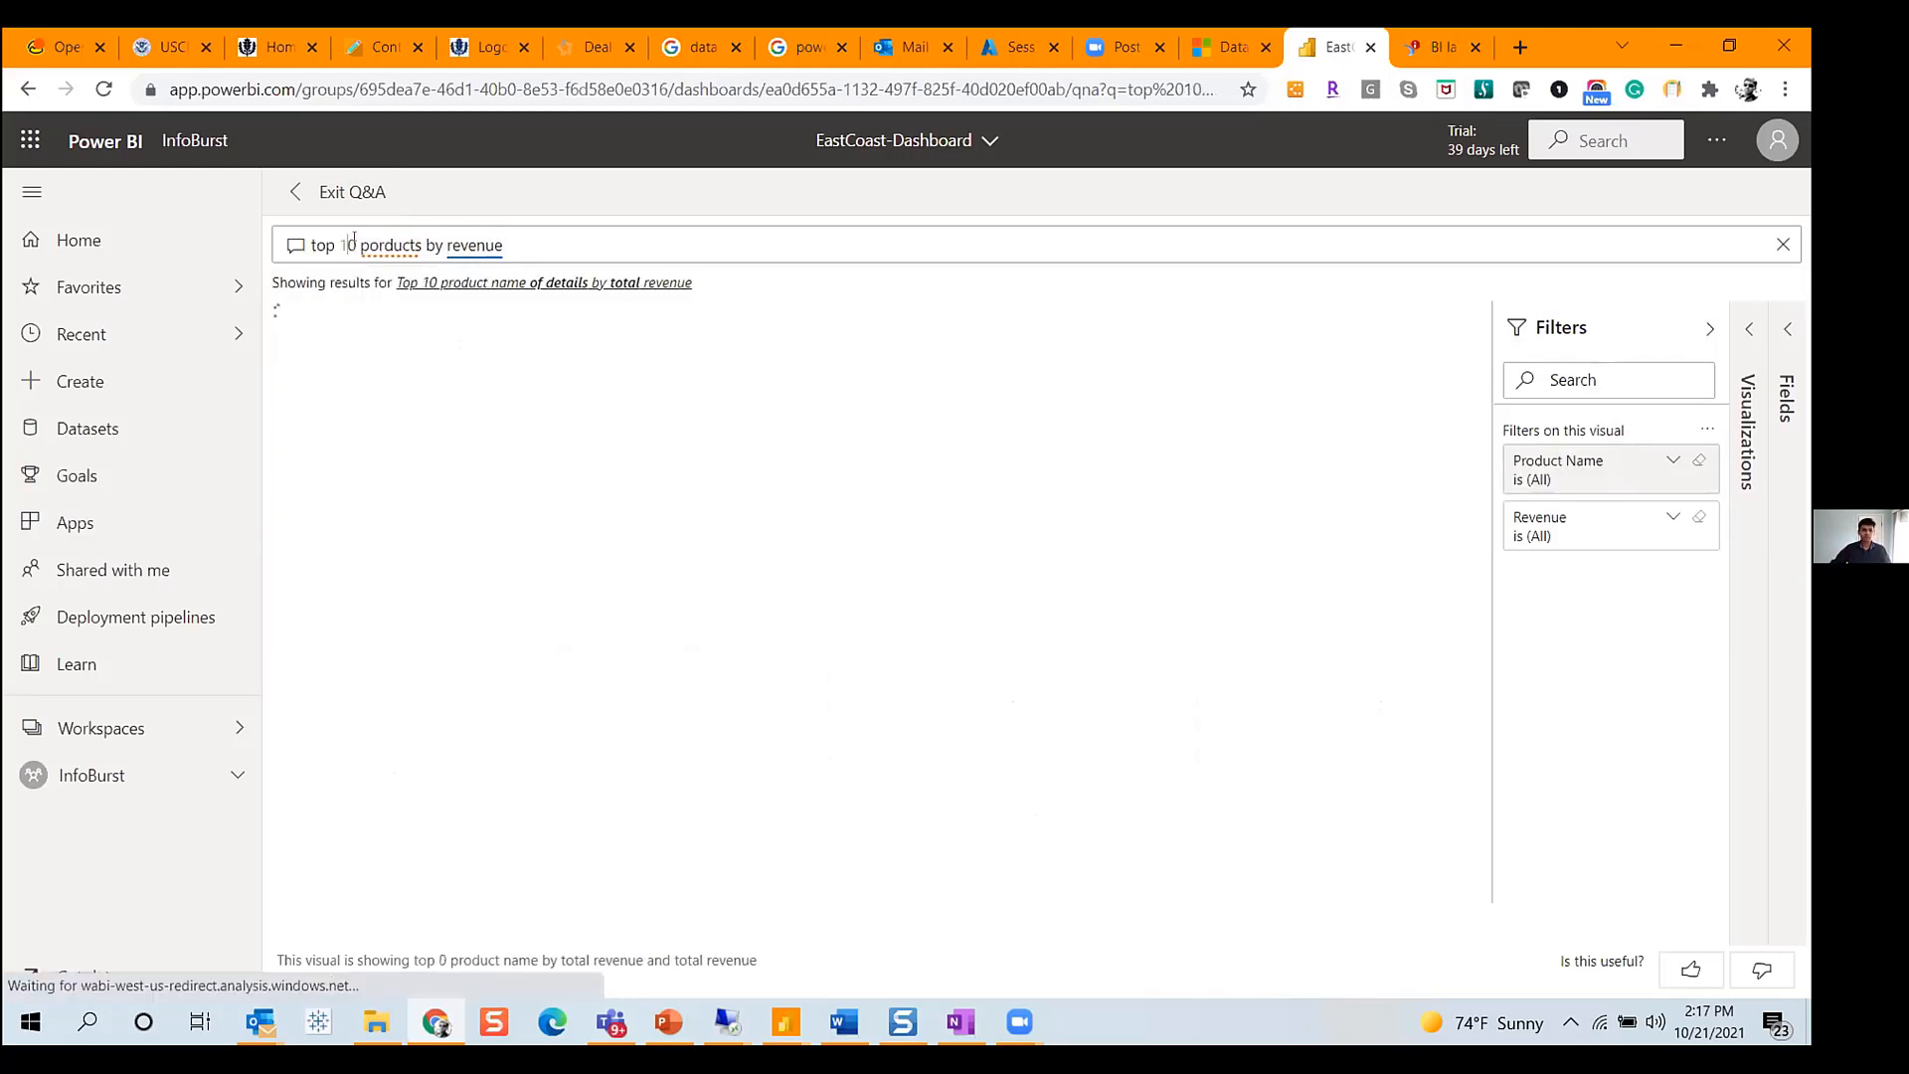
# - Rewrite the Q&A question as "top 10 states by revenue"
pyautogui.click(419, 244)
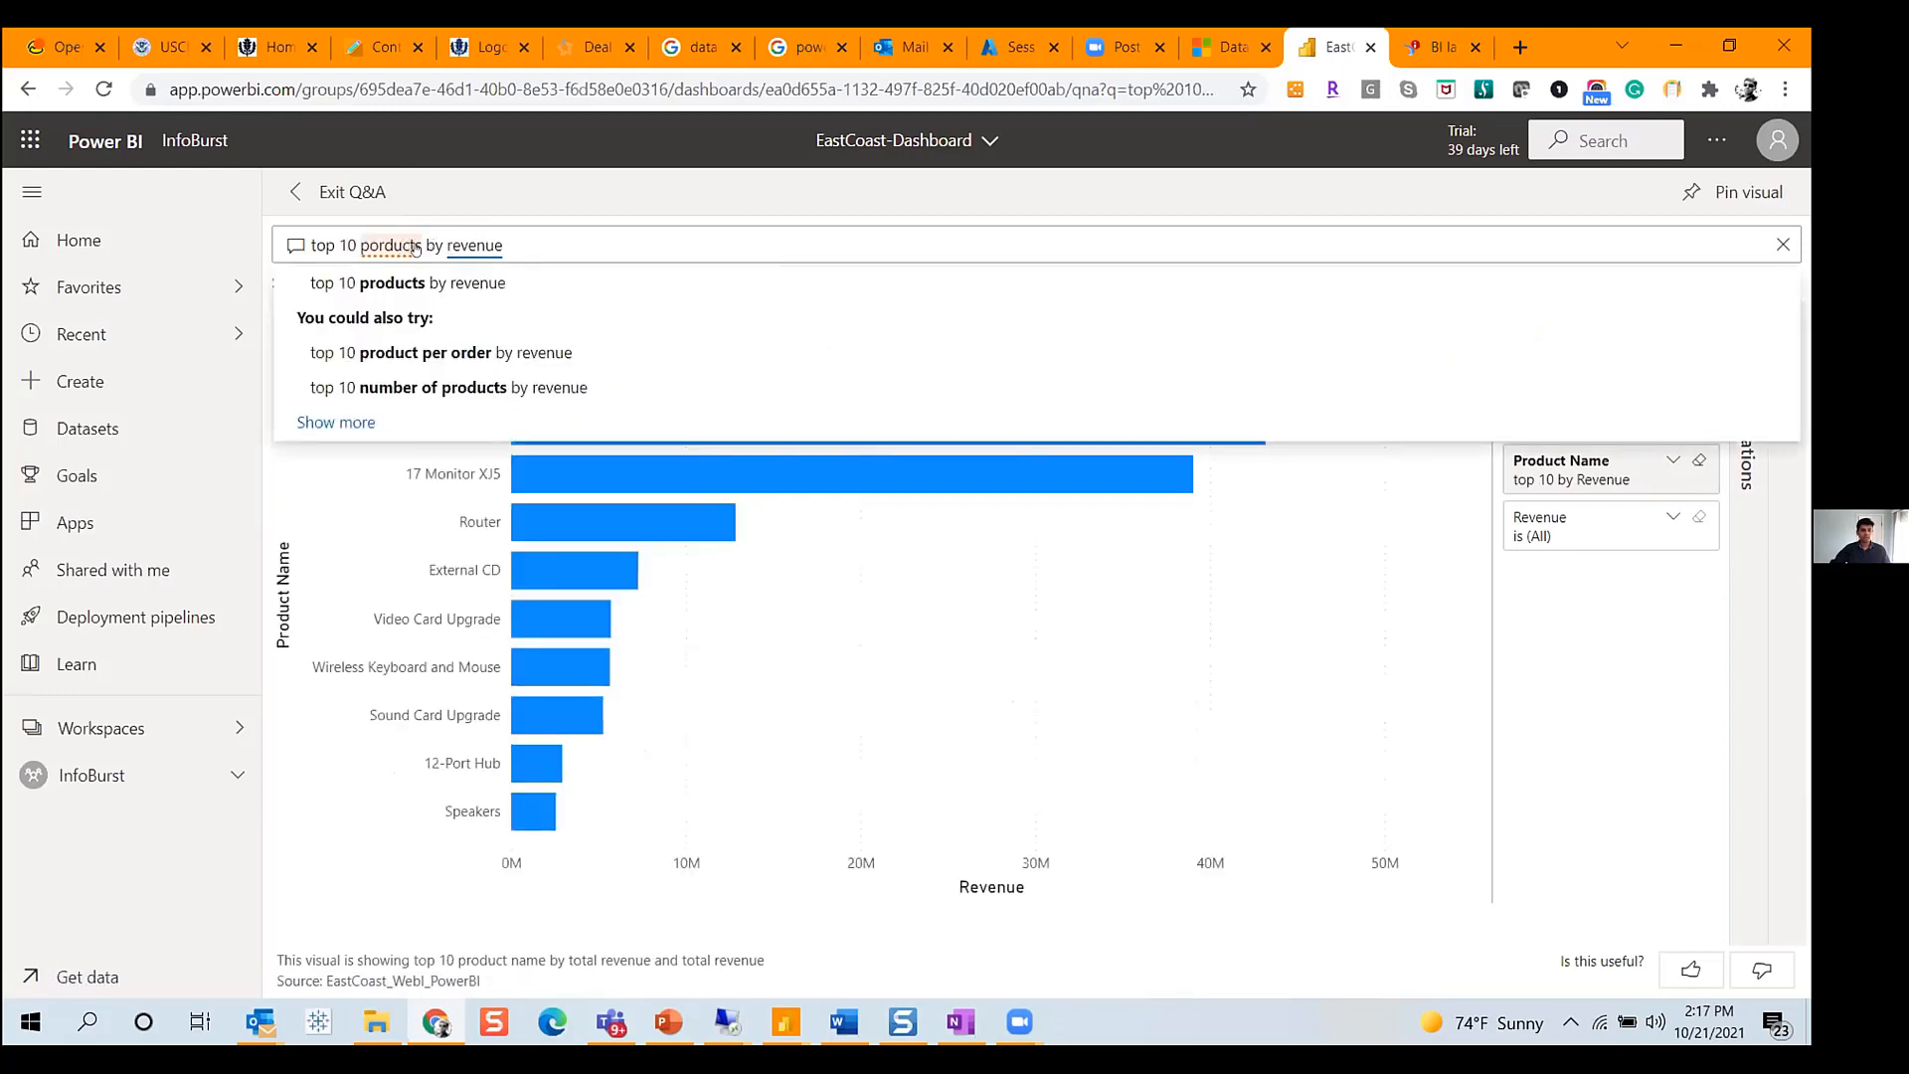
pyautogui.press('BackSpace')
pyautogui.press('BackSpace')
pyautogui.press('BackSpace')
pyautogui.press('BackSpace')
pyautogui.press('BackSpace')
pyautogui.press('BackSpace')
pyautogui.press('BackSpace')
pyautogui.press('BackSpace')
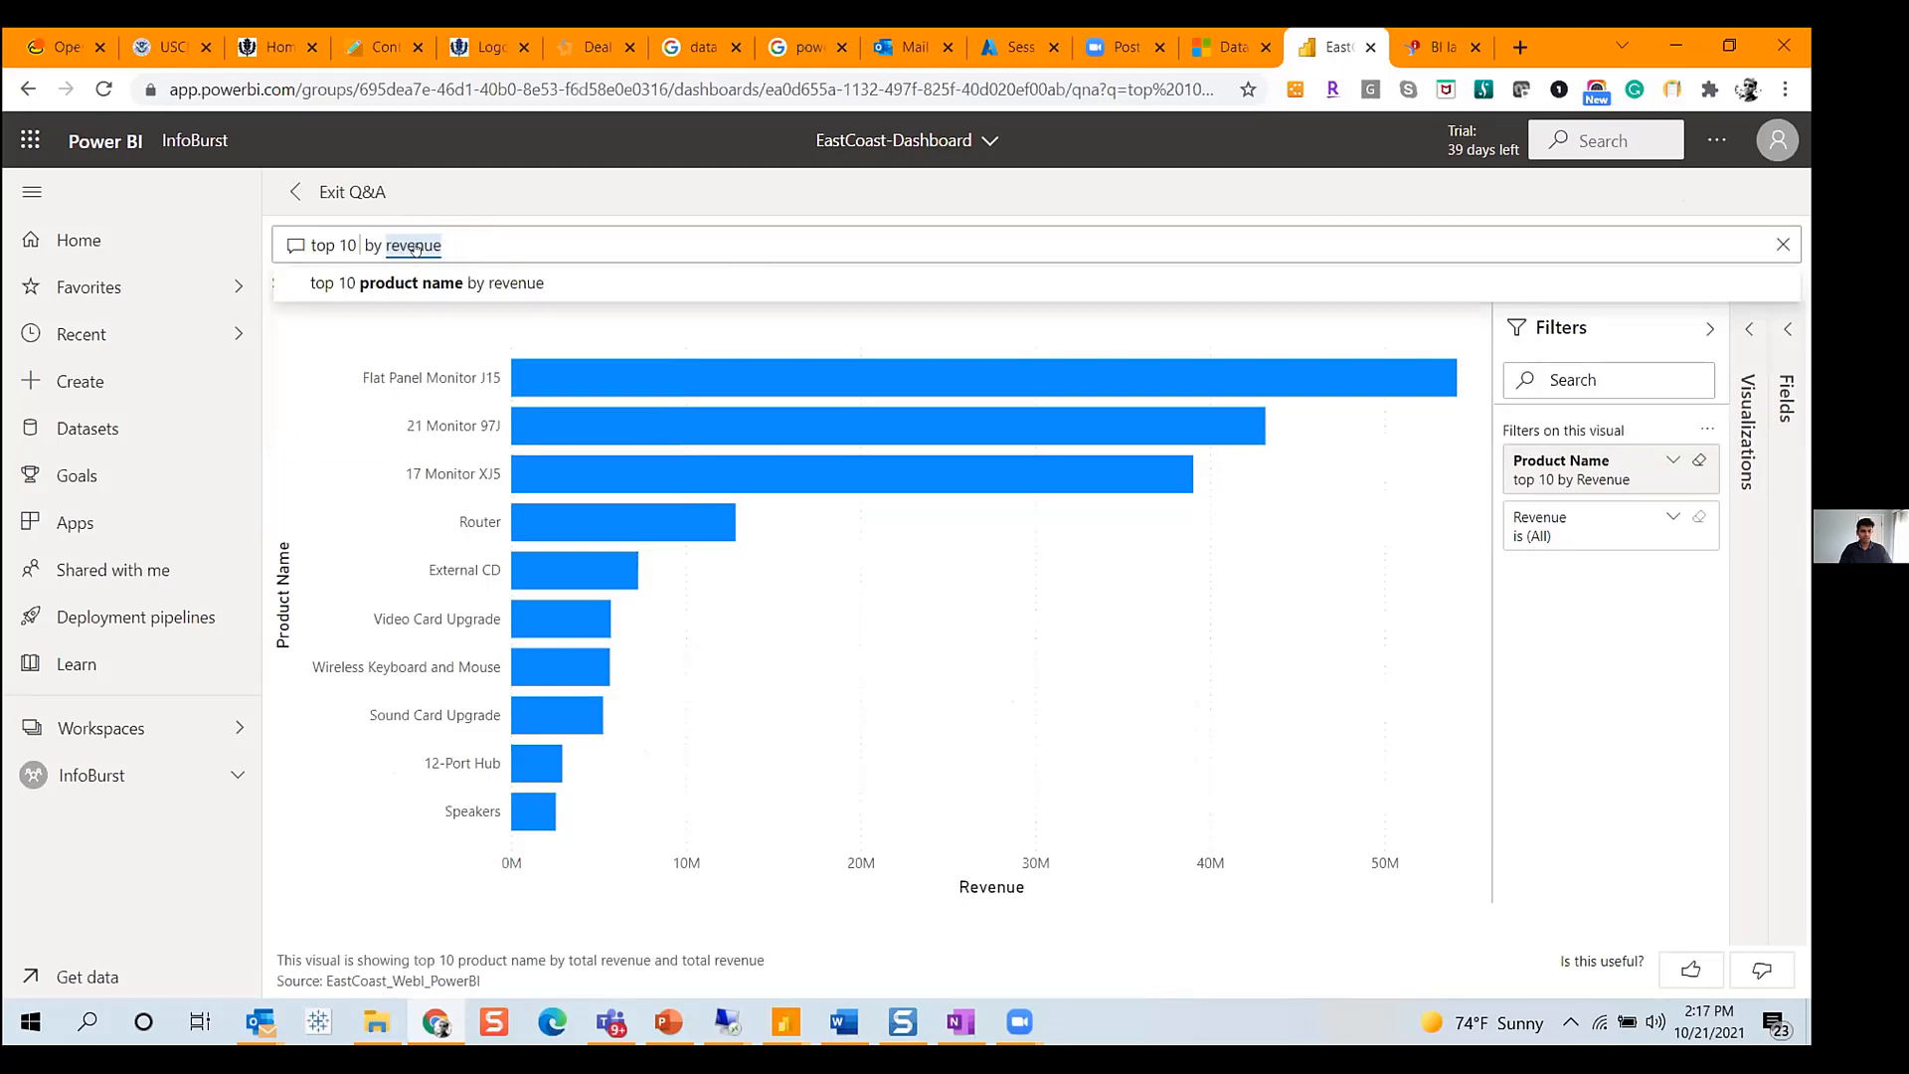
pyautogui.write('states')
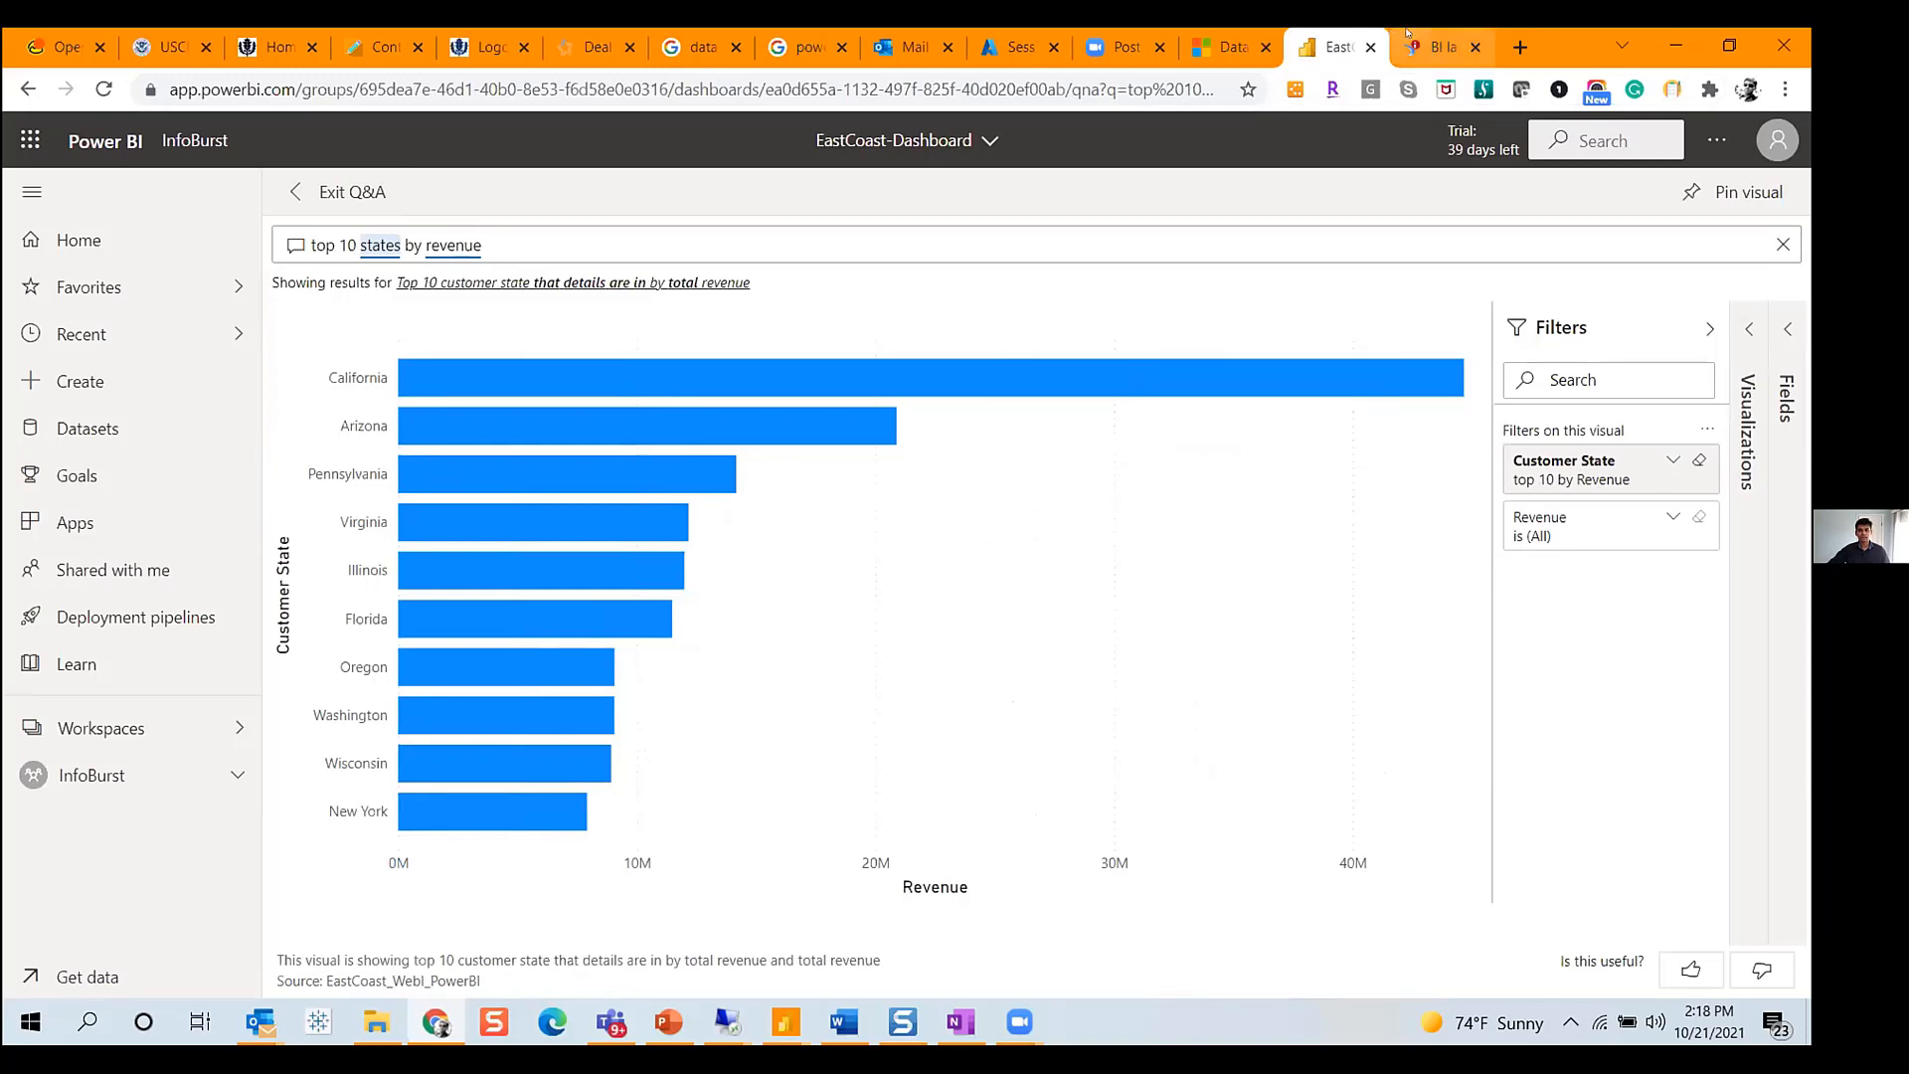
# - Switch to the InfoBurst remote session and close the workflow log
pyautogui.hotkey('ctrl', 'Tab')
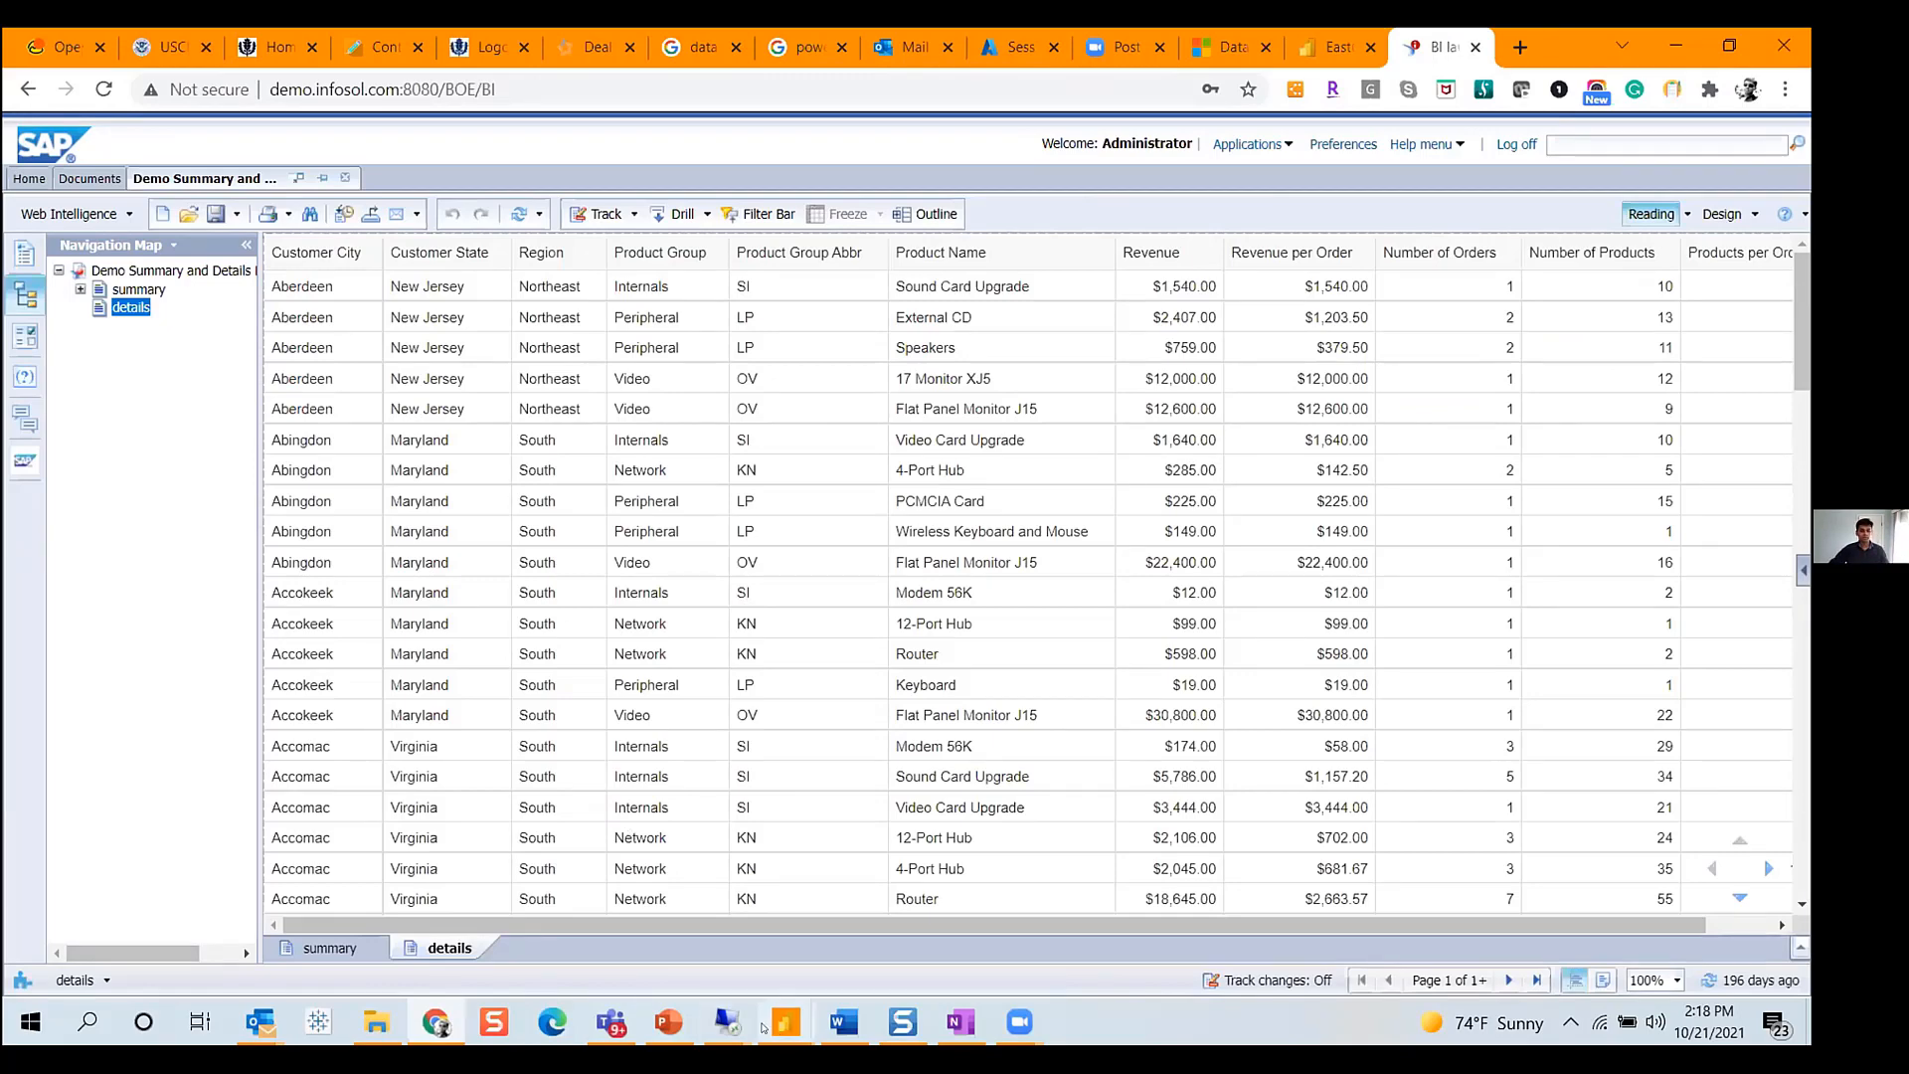
pyautogui.moveTo(727, 1021)
pyautogui.click(820, 929)
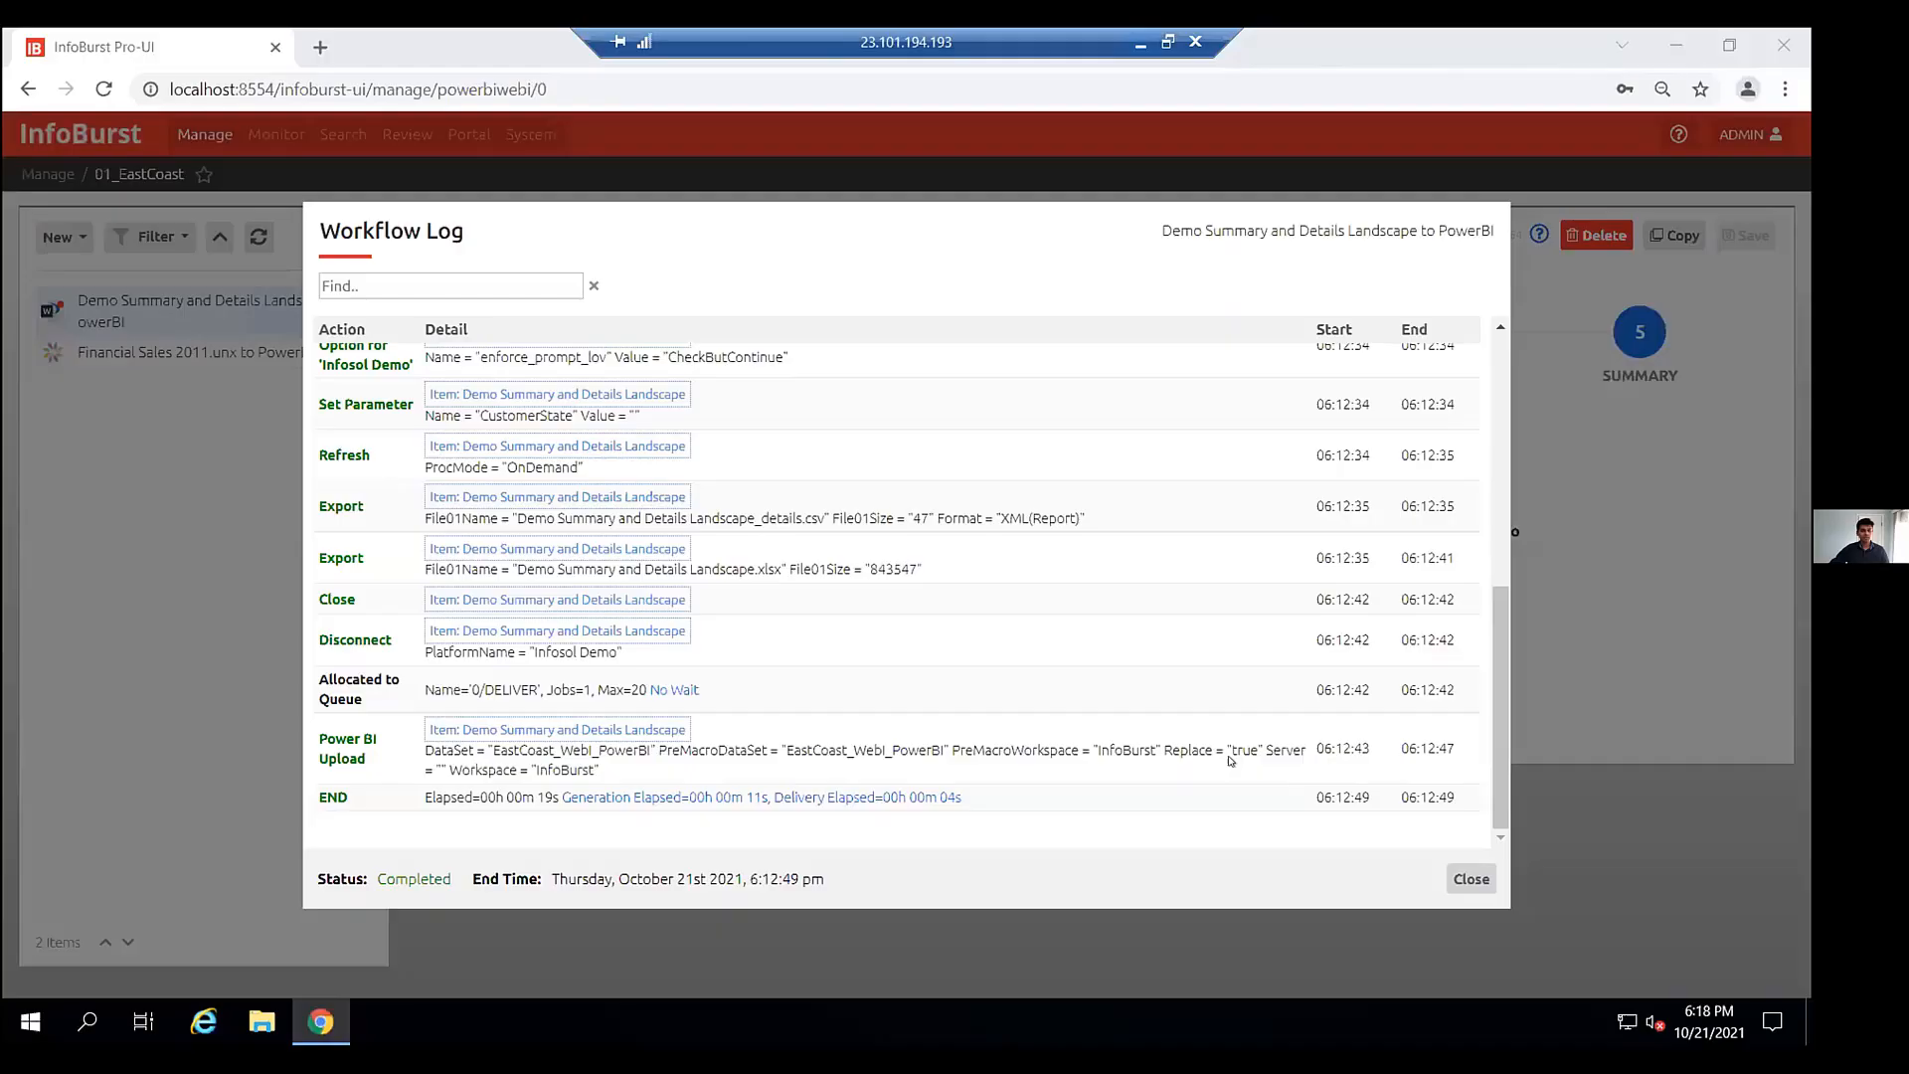
pyautogui.click(1473, 881)
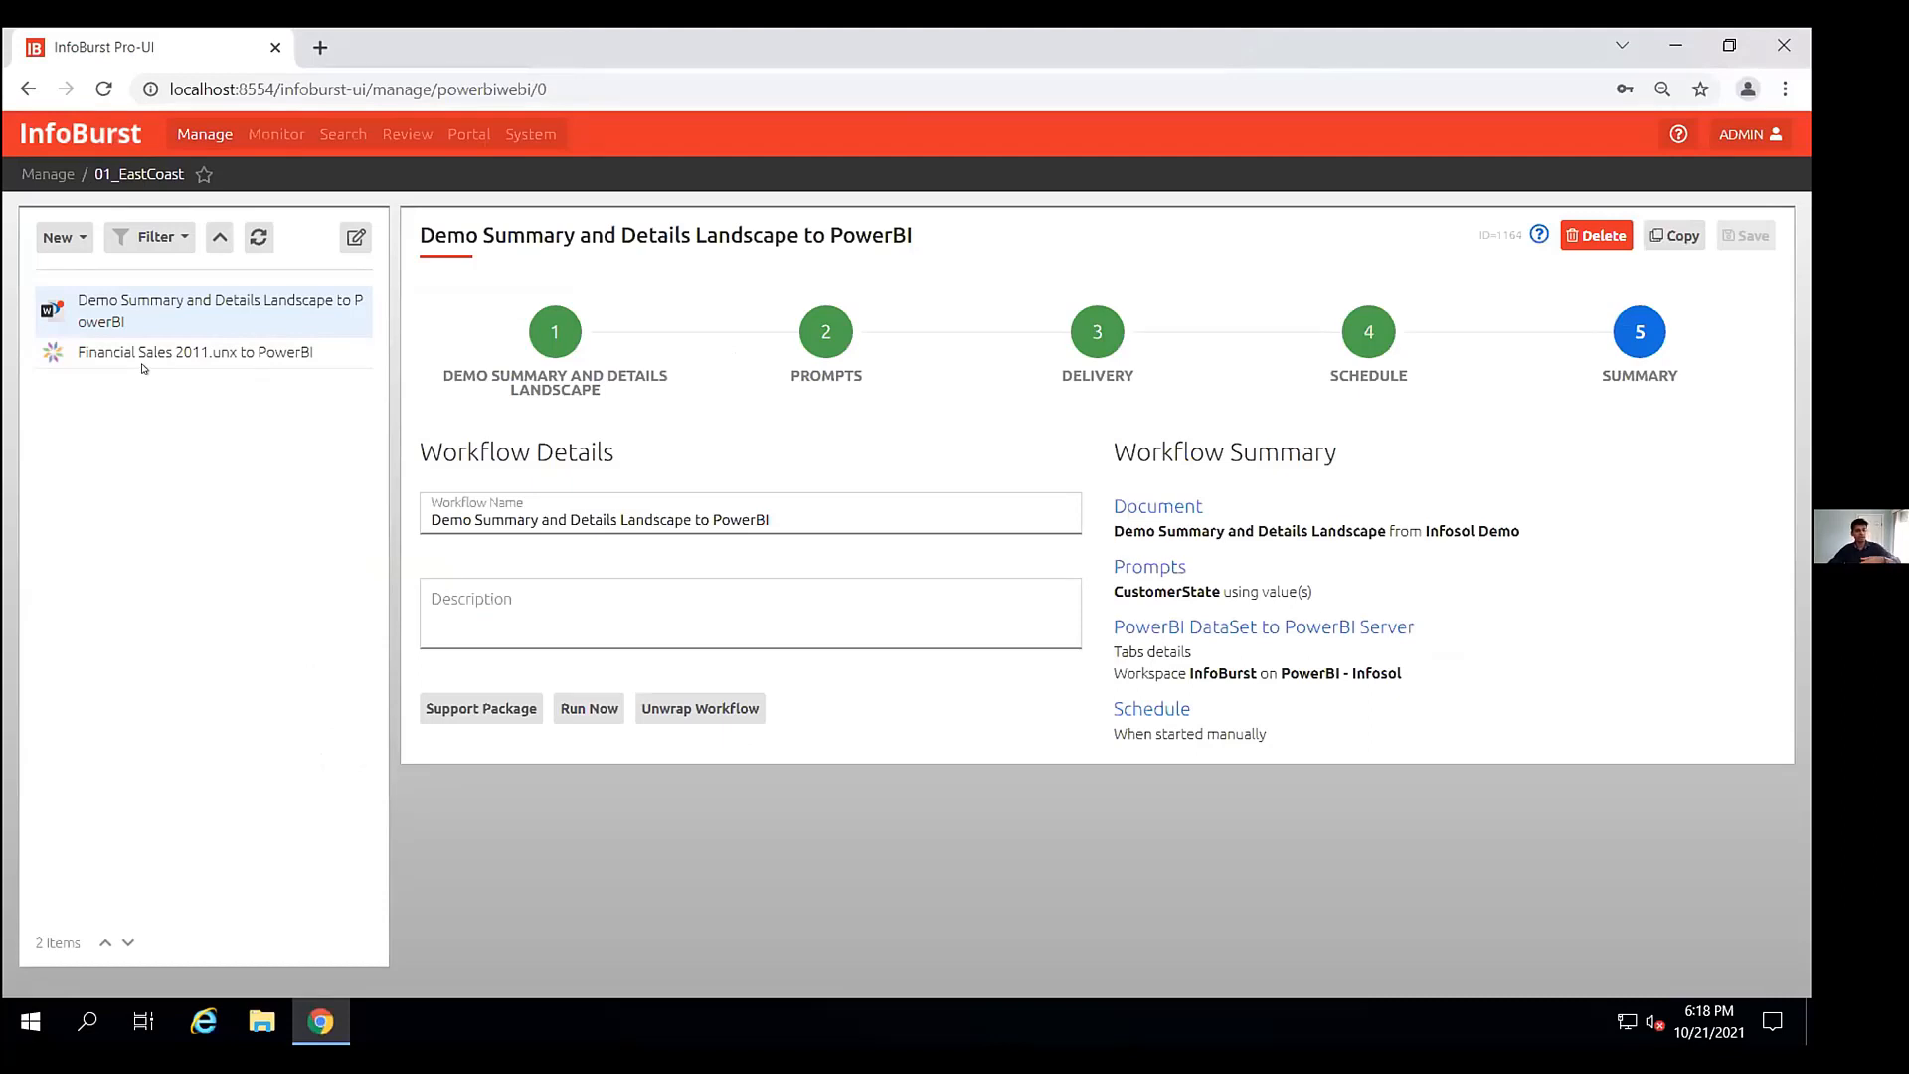
# - Create a new Burst named "EastCoast Burs" and save it
pyautogui.click(75, 234)
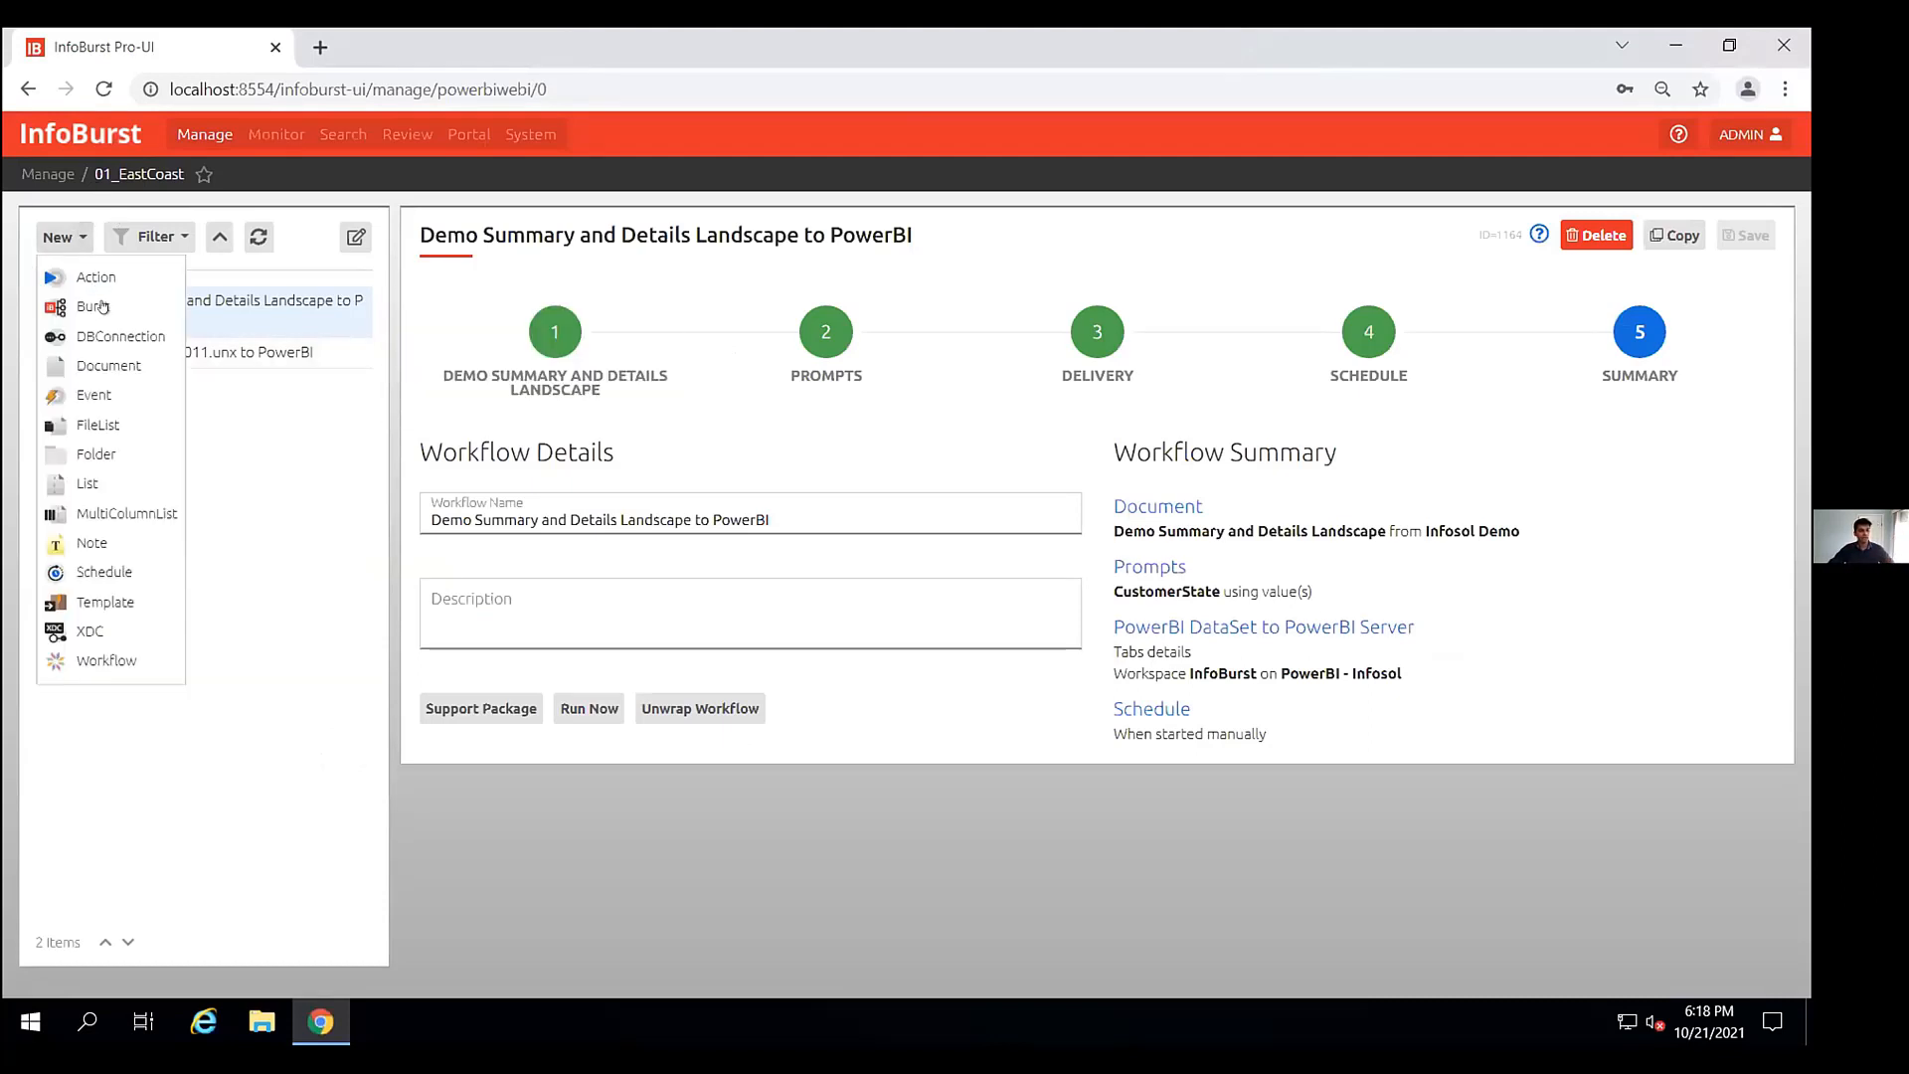
pyautogui.click(93, 307)
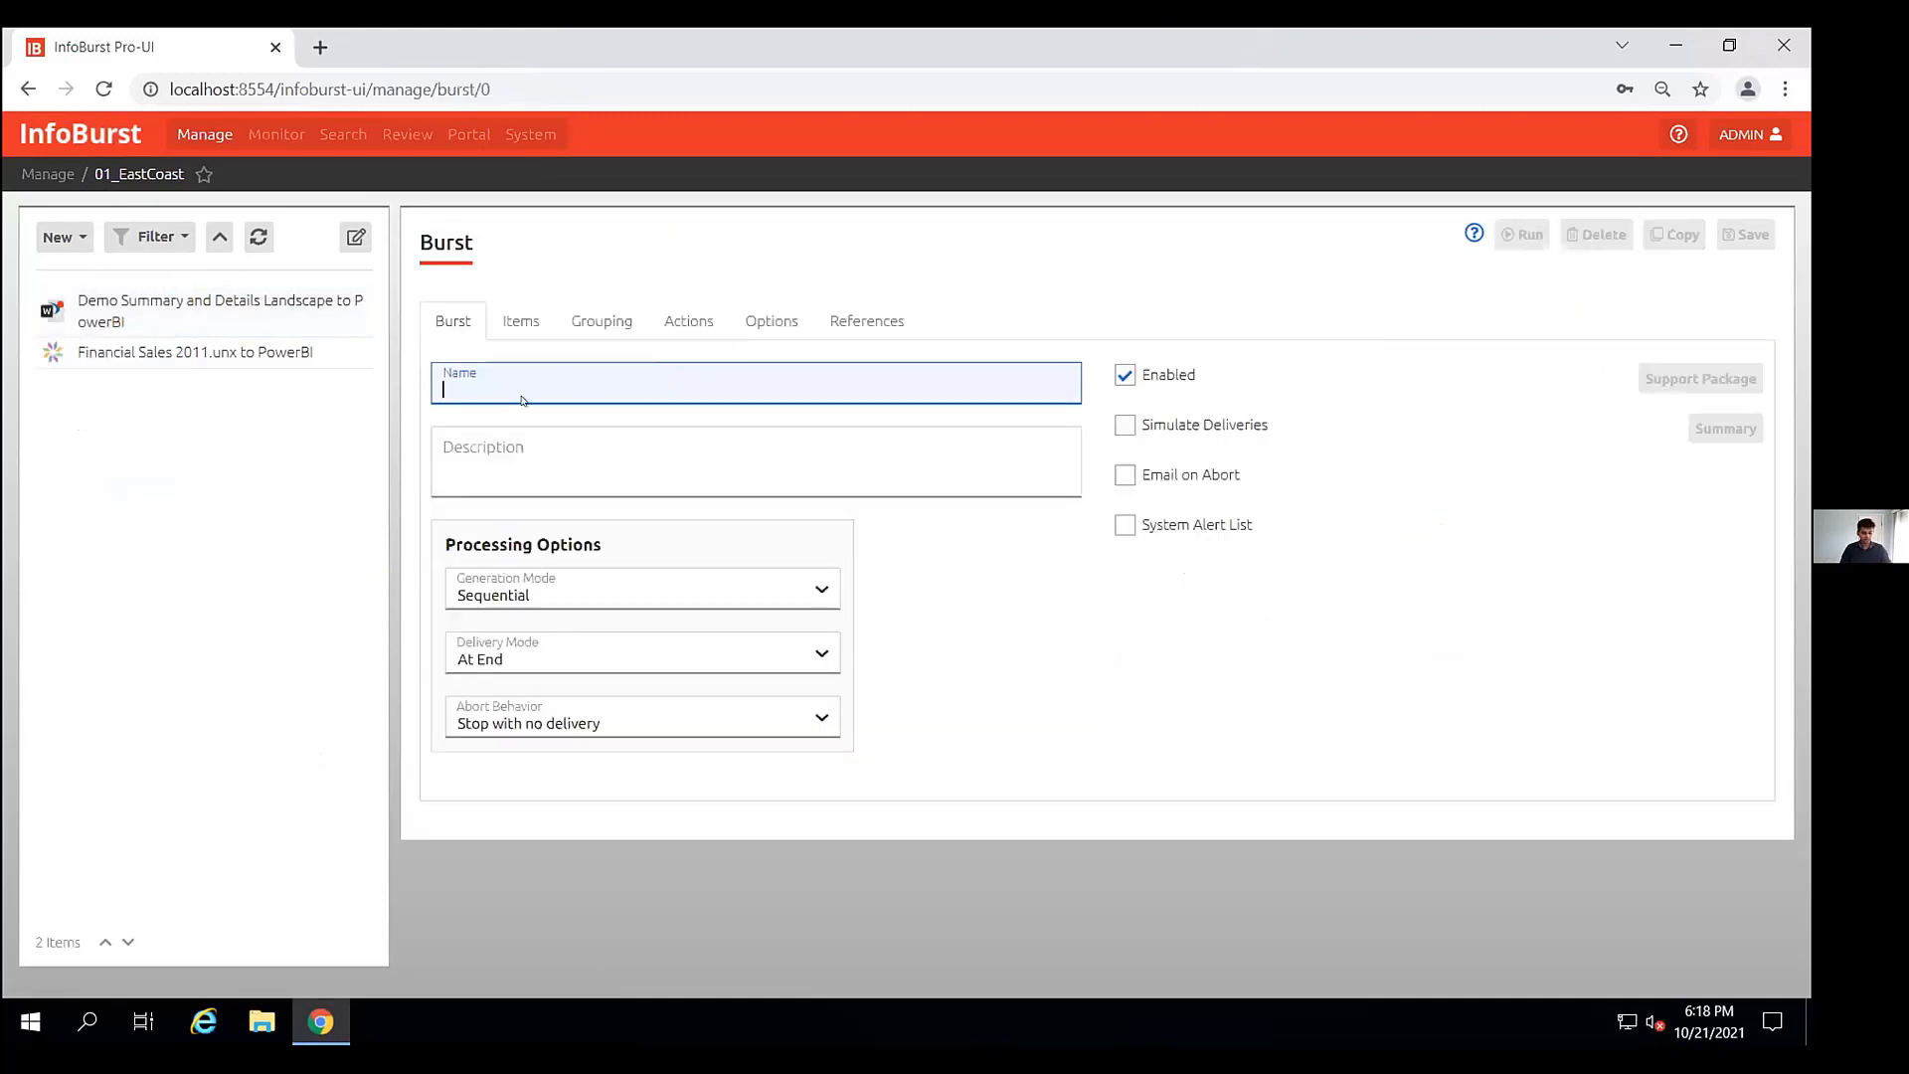
pyautogui.write('EastCoast')
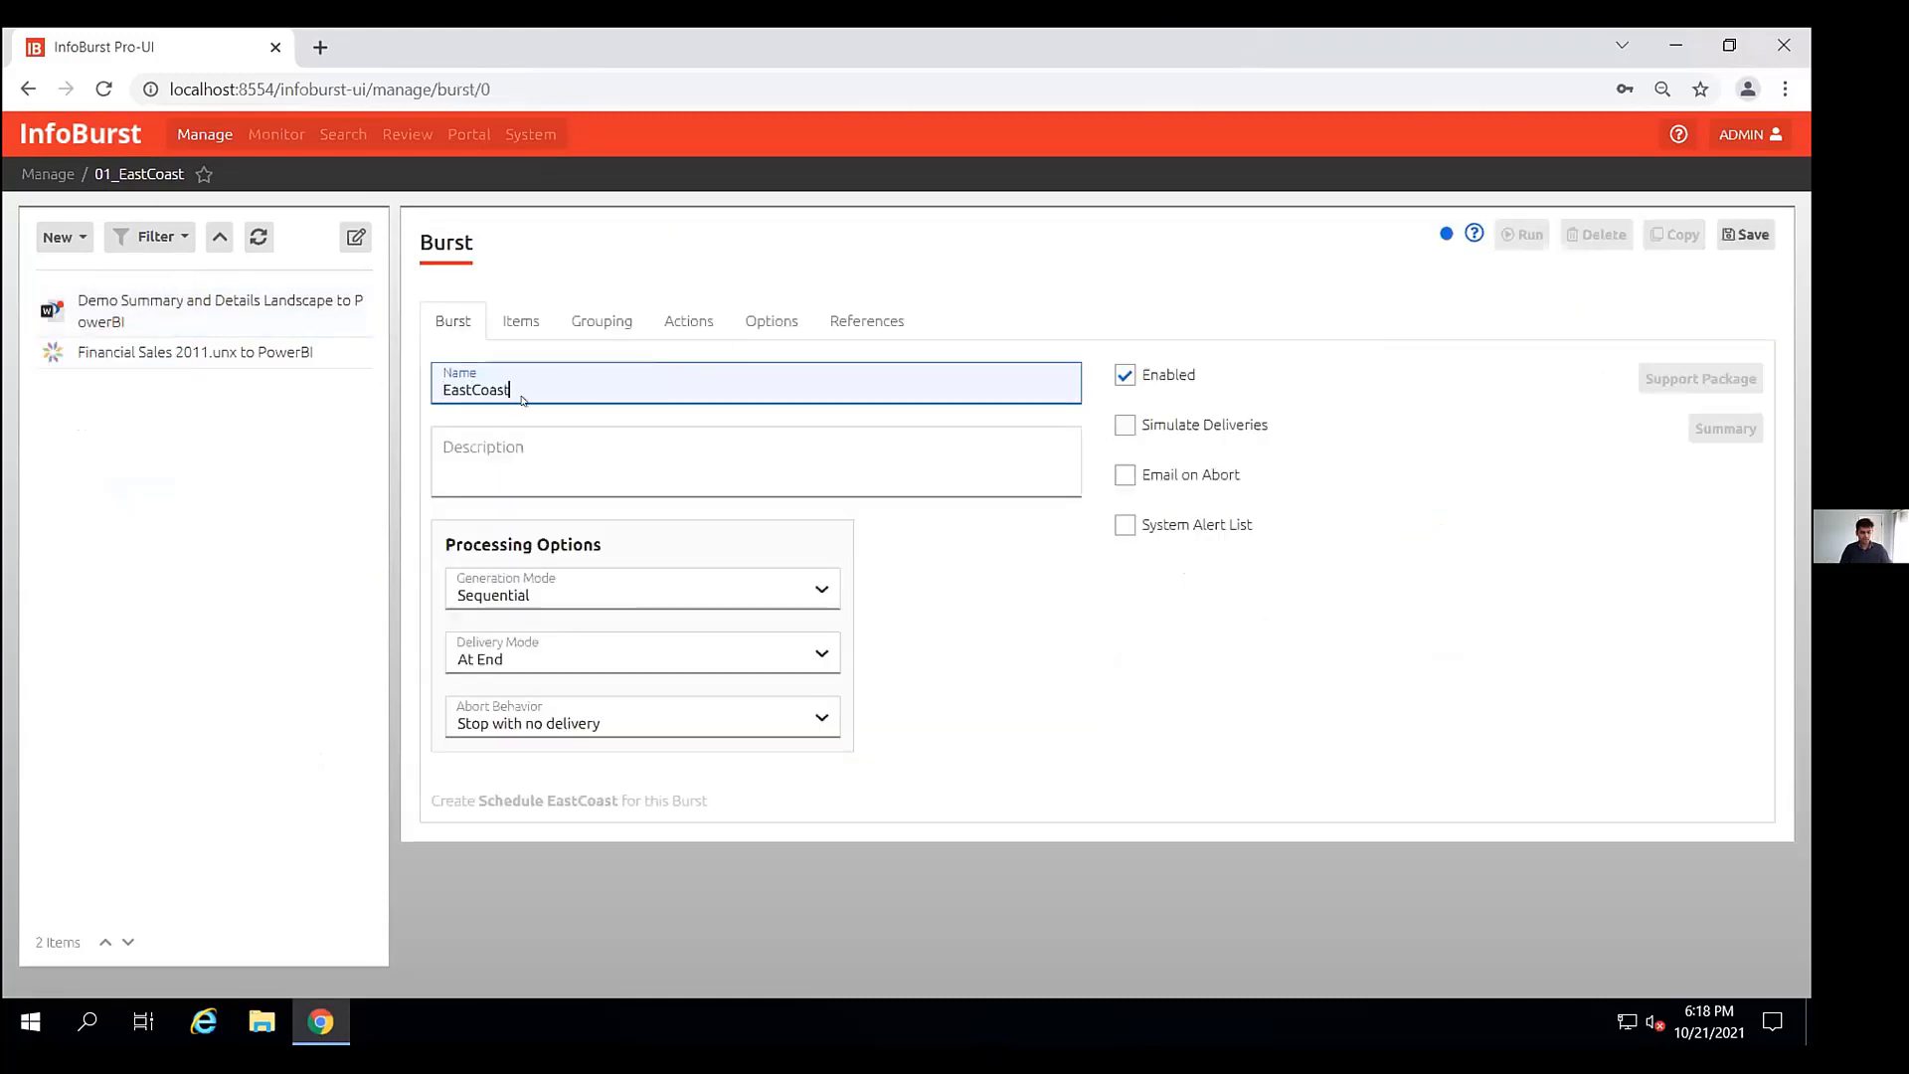
pyautogui.write(' Burs')
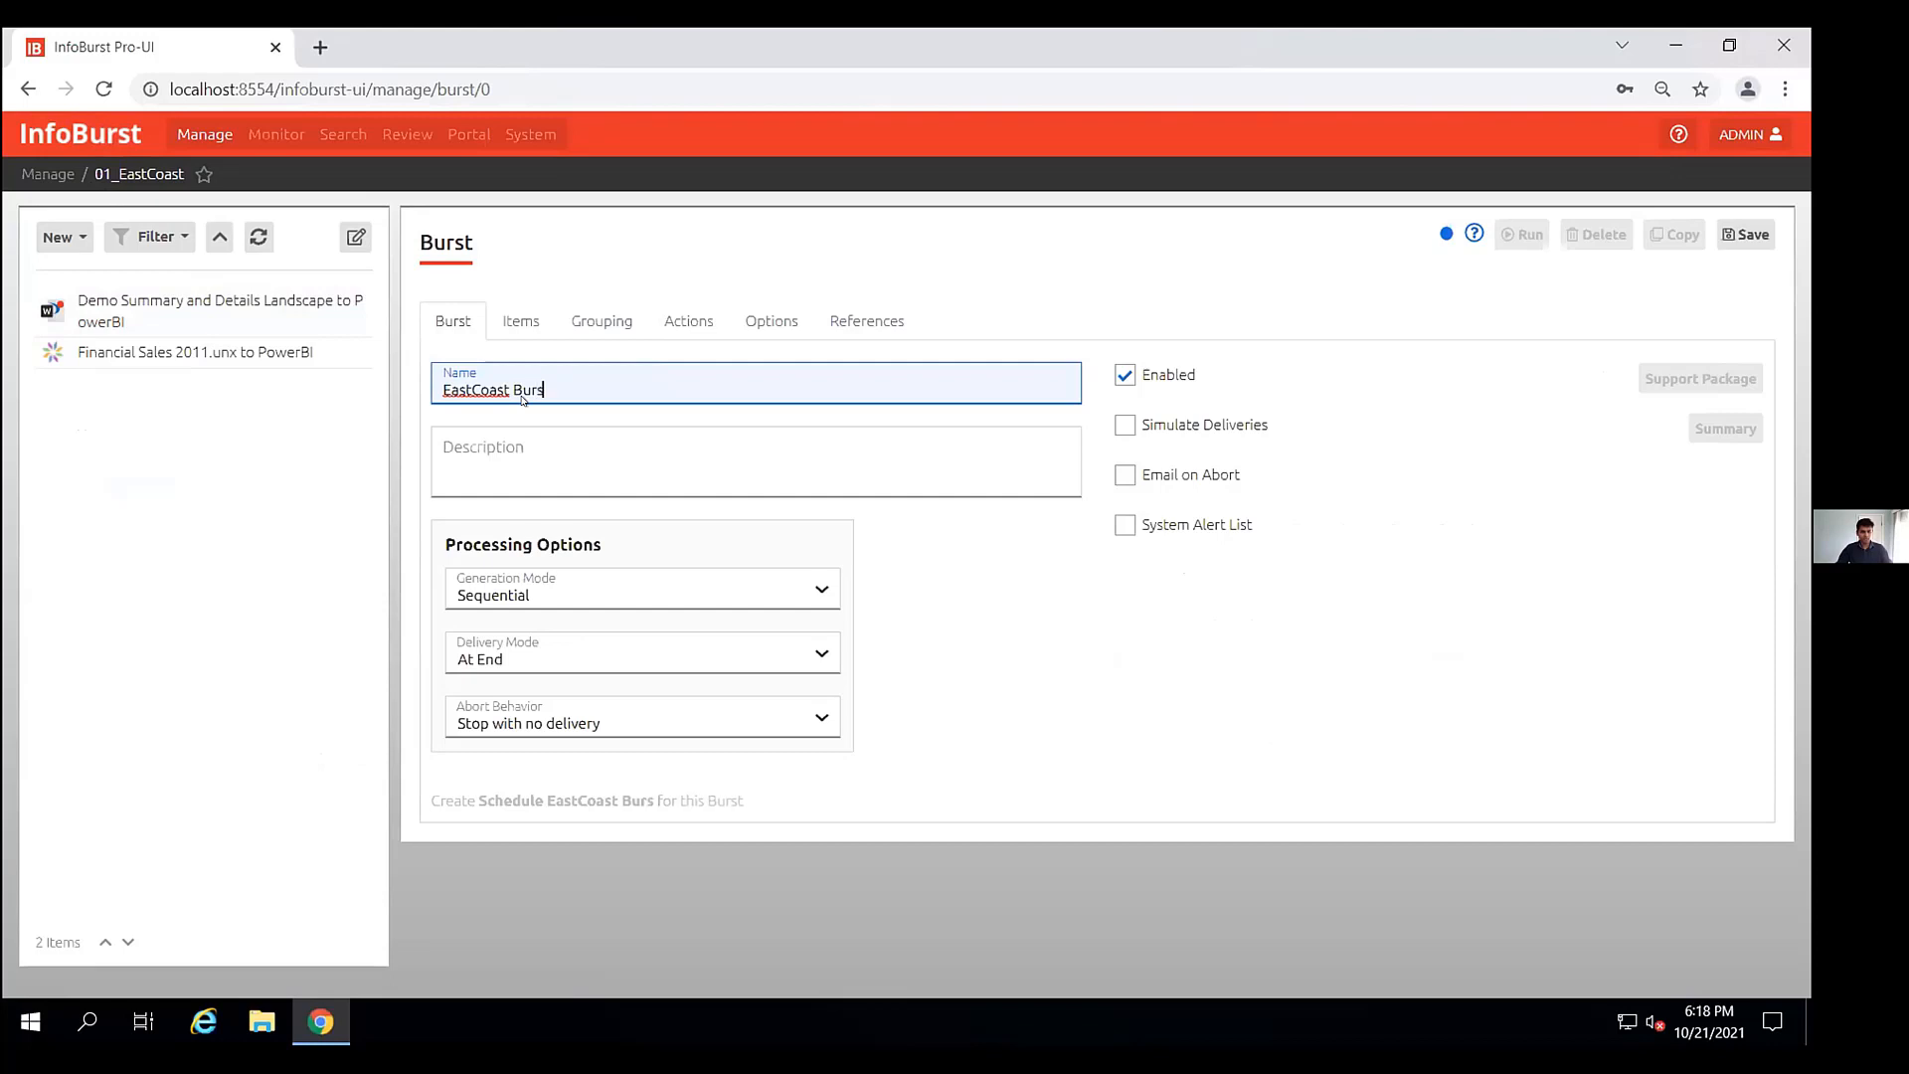
pyautogui.click(1746, 235)
# - Add the Demo Summary and Details Landscape report from the 01_InfoSol Demo folder as the burst's item
pyautogui.click(521, 314)
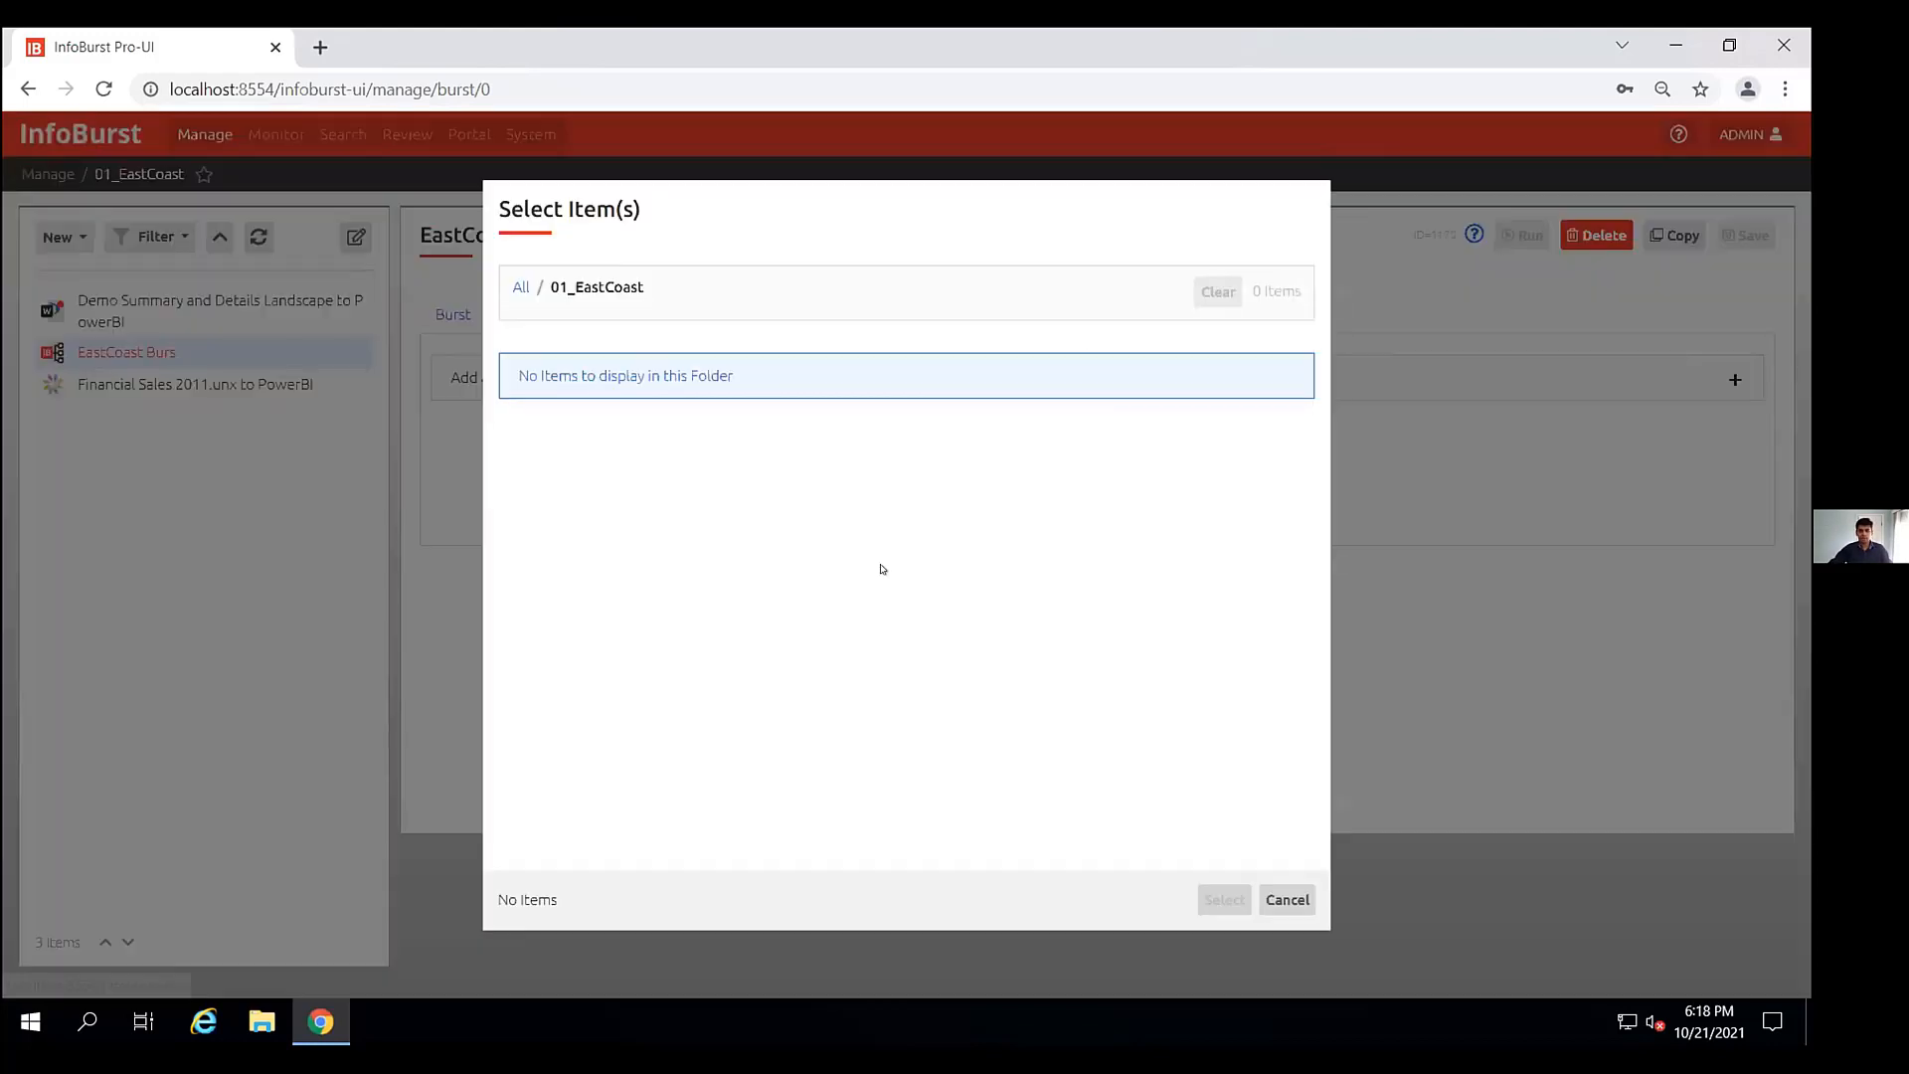
pyautogui.click(521, 286)
pyautogui.click(577, 482)
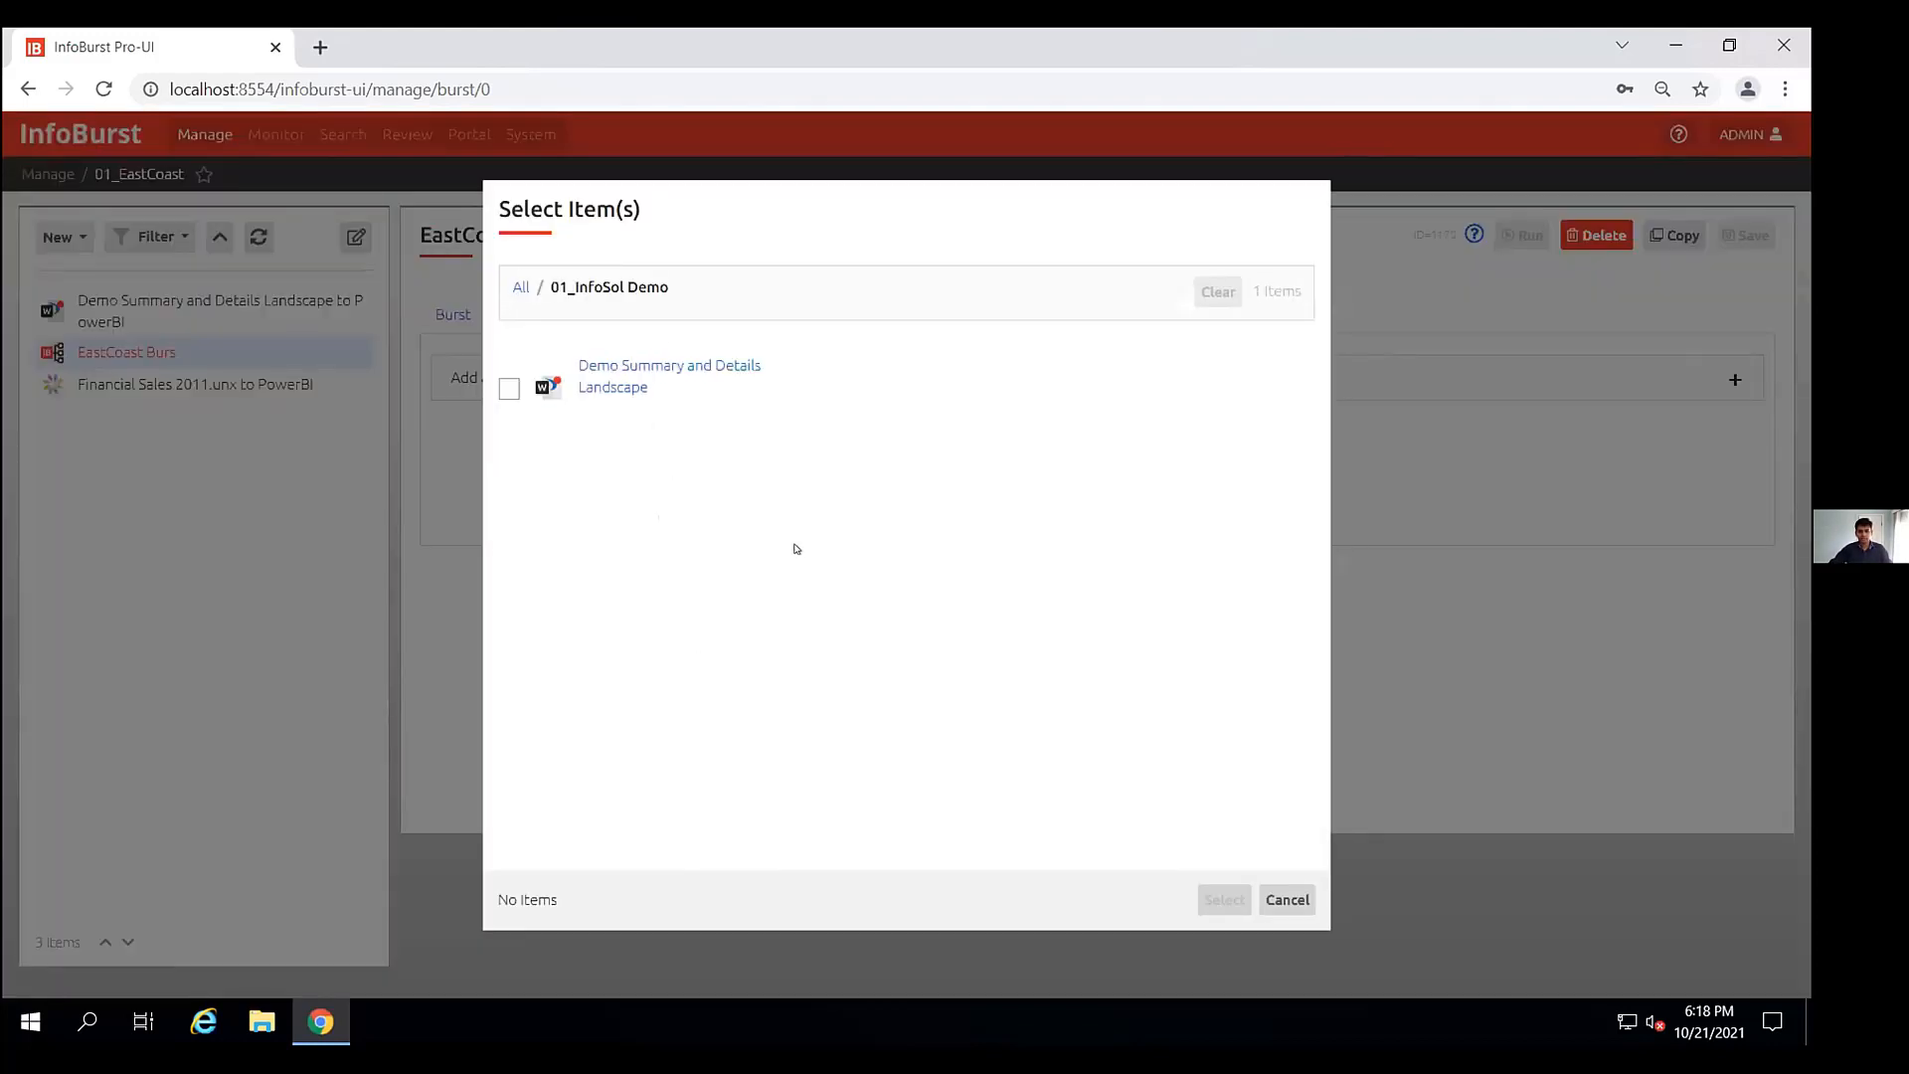
pyautogui.click(508, 389)
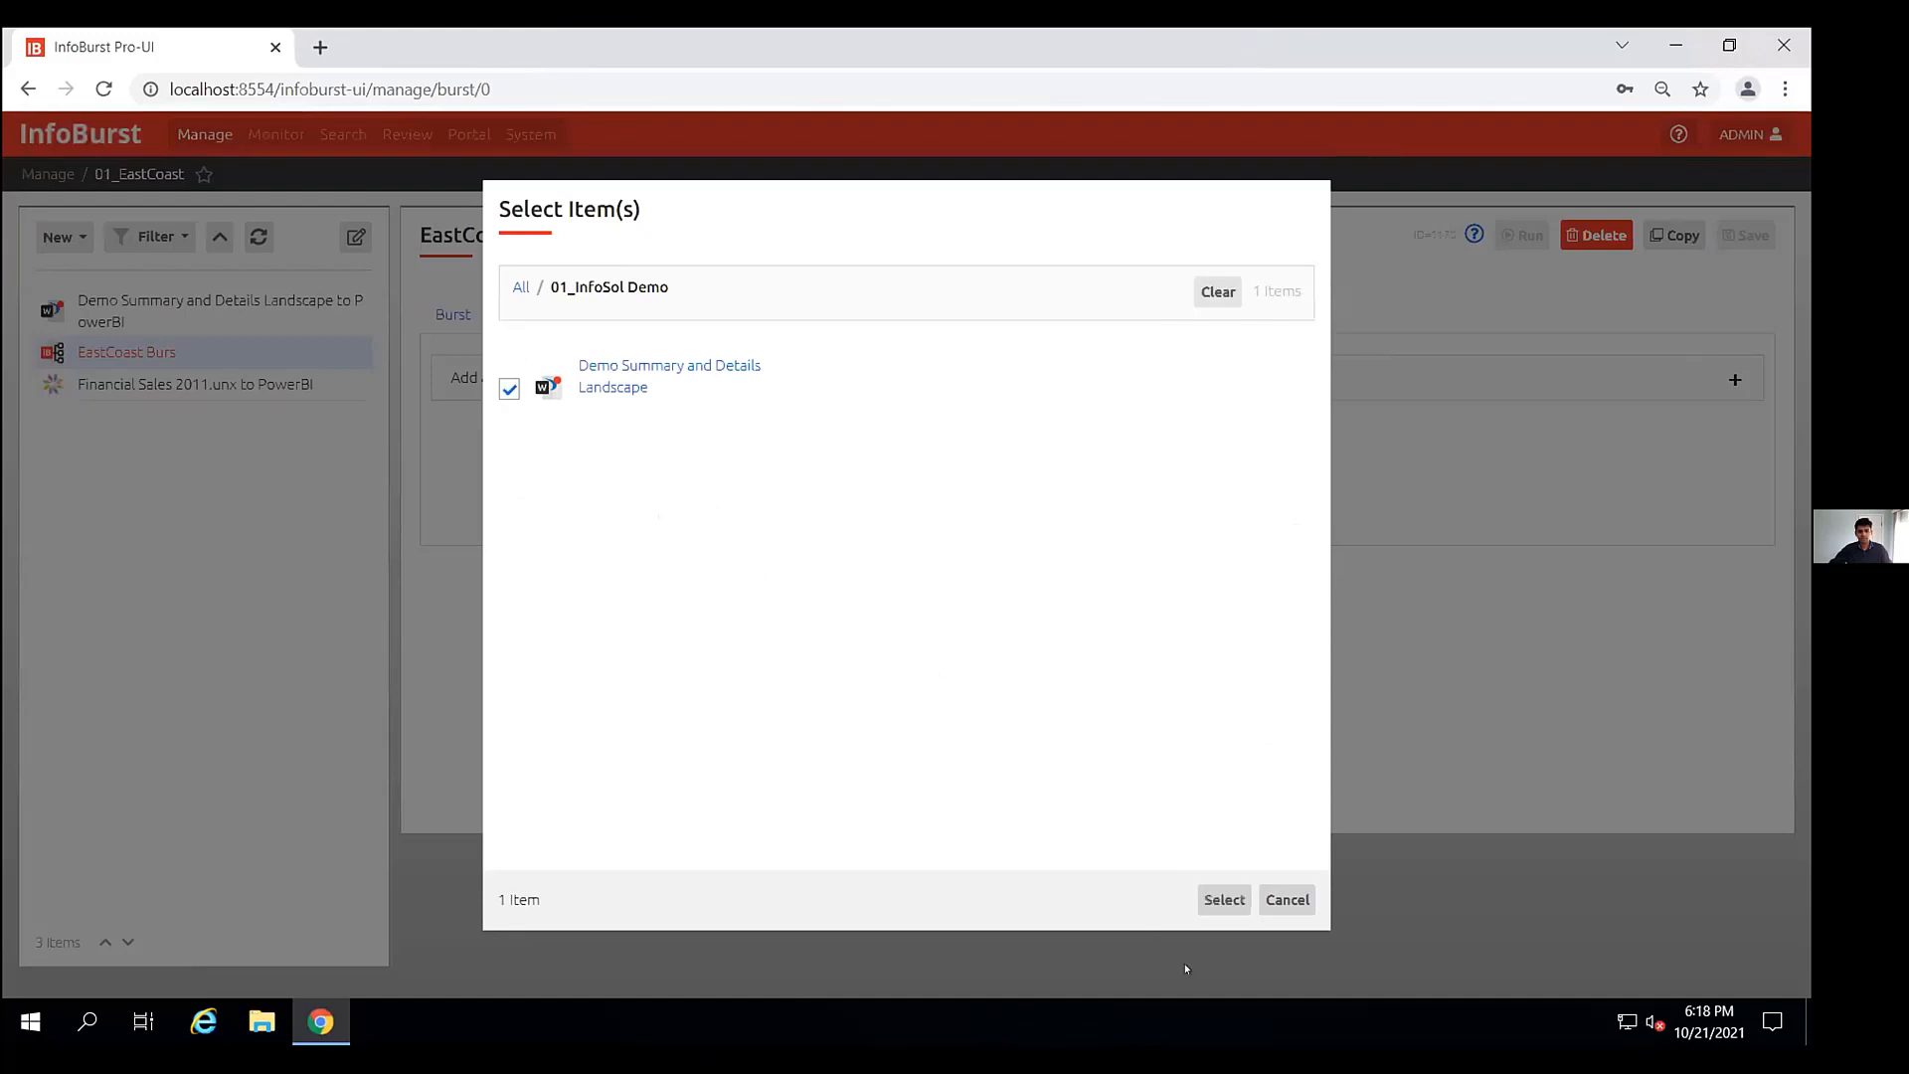
pyautogui.click(1224, 899)
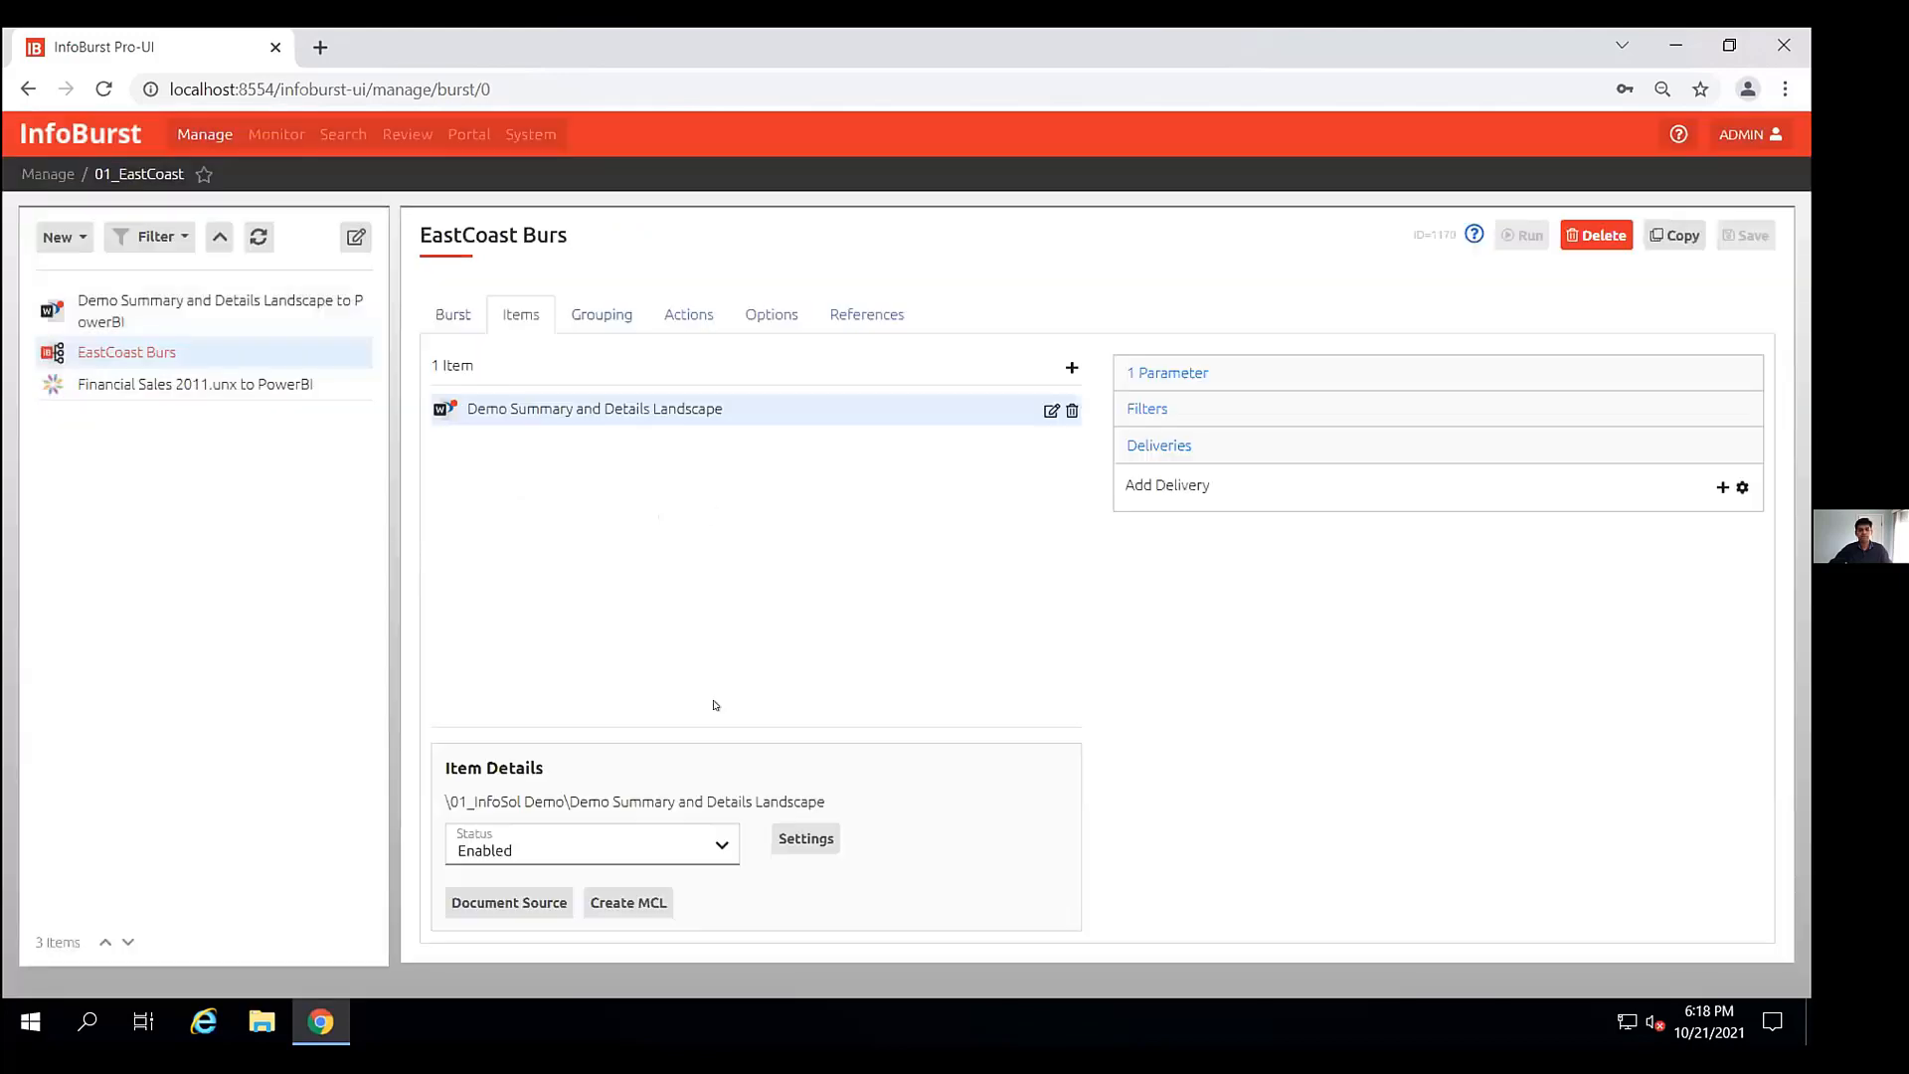
# - Add a PDF delivery named My Delivery that saves to the IB Network Share network folder
pyautogui.click(1161, 486)
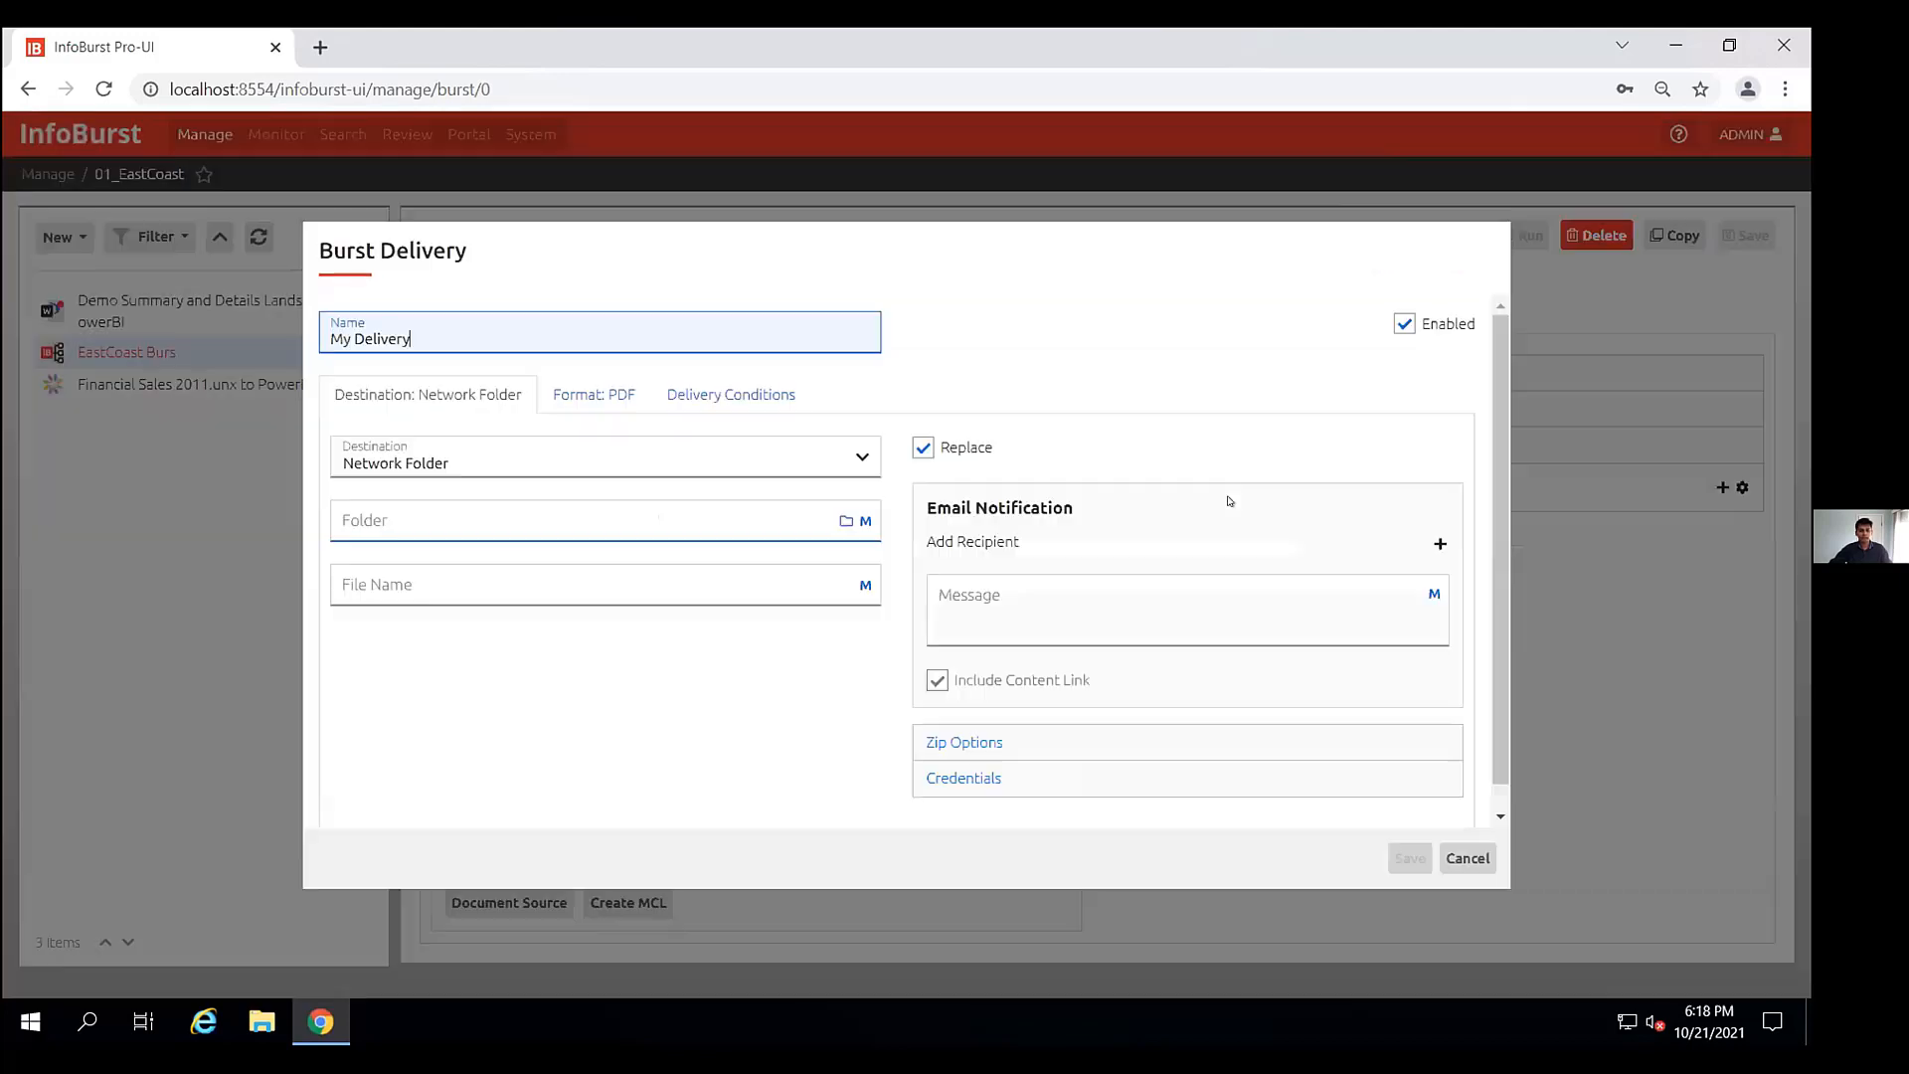
pyautogui.click(596, 399)
pyautogui.click(428, 395)
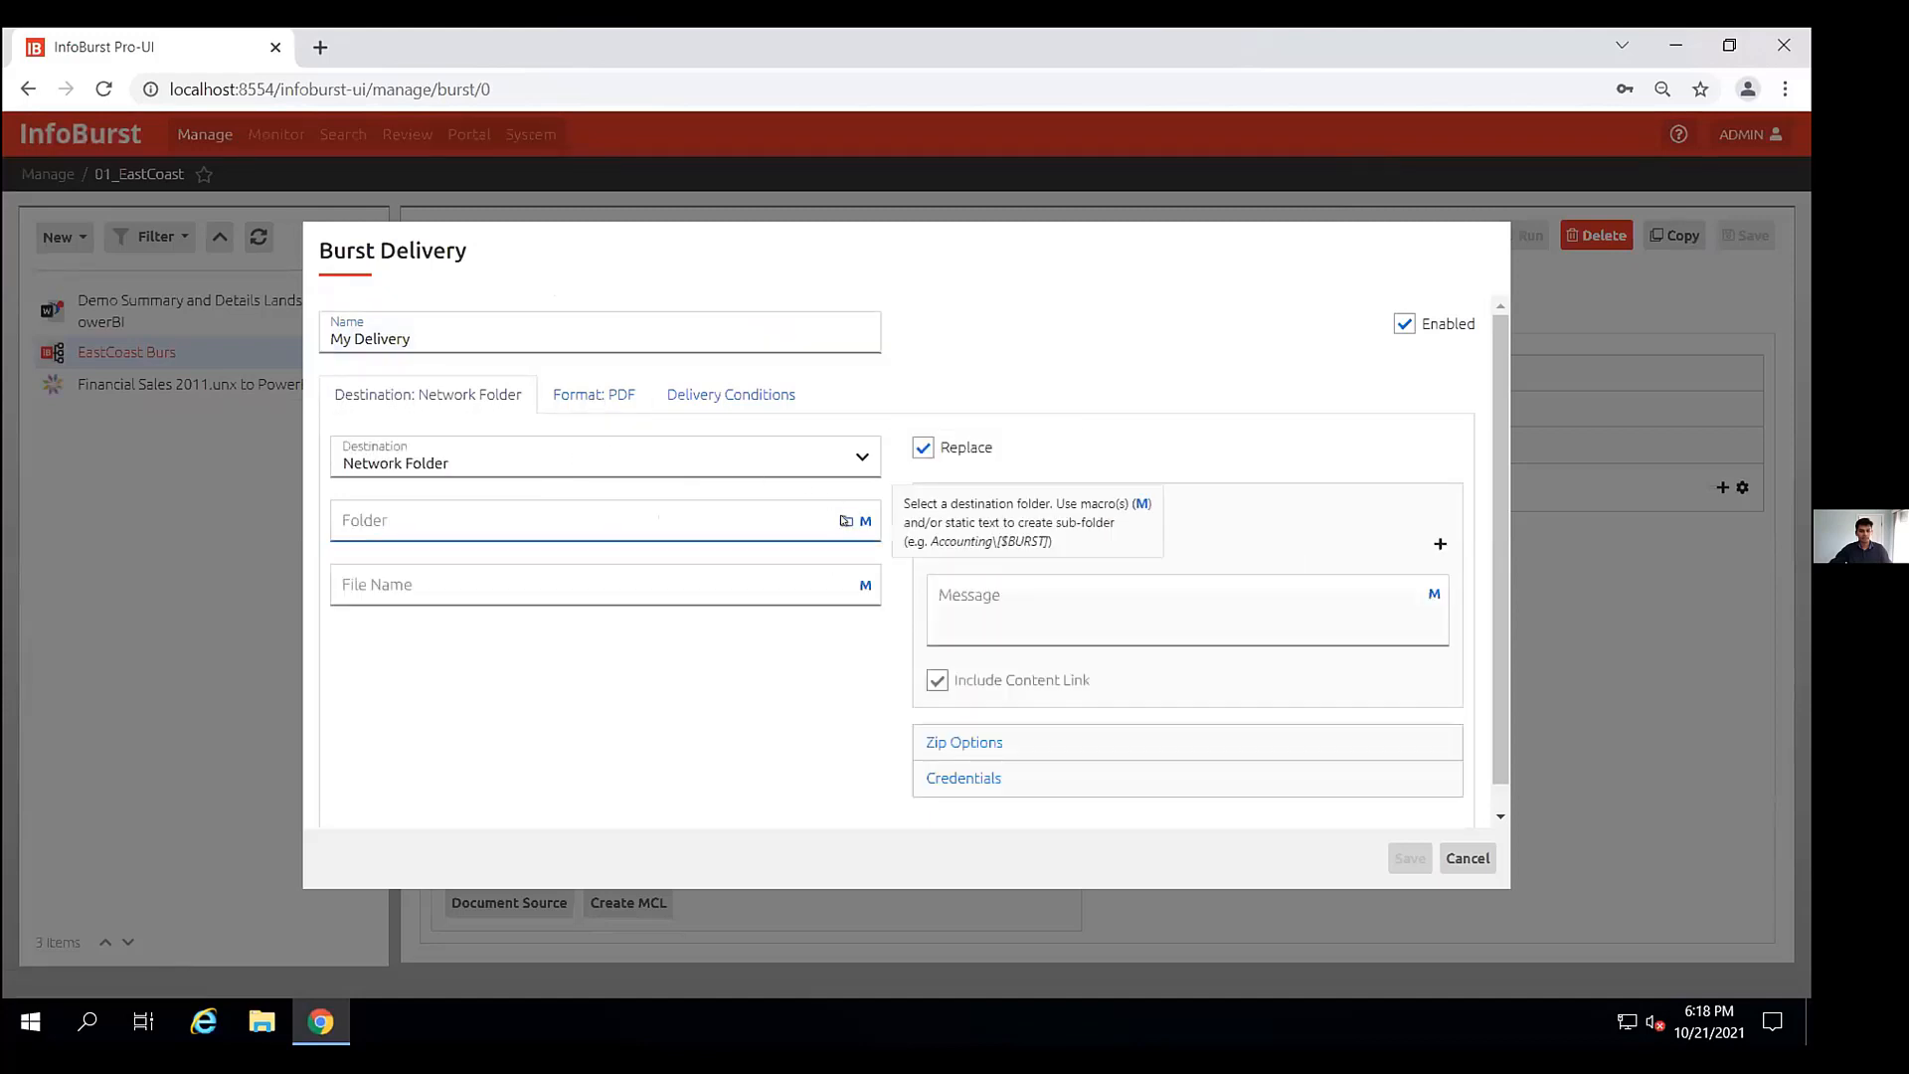
pyautogui.click(843, 519)
pyautogui.click(617, 364)
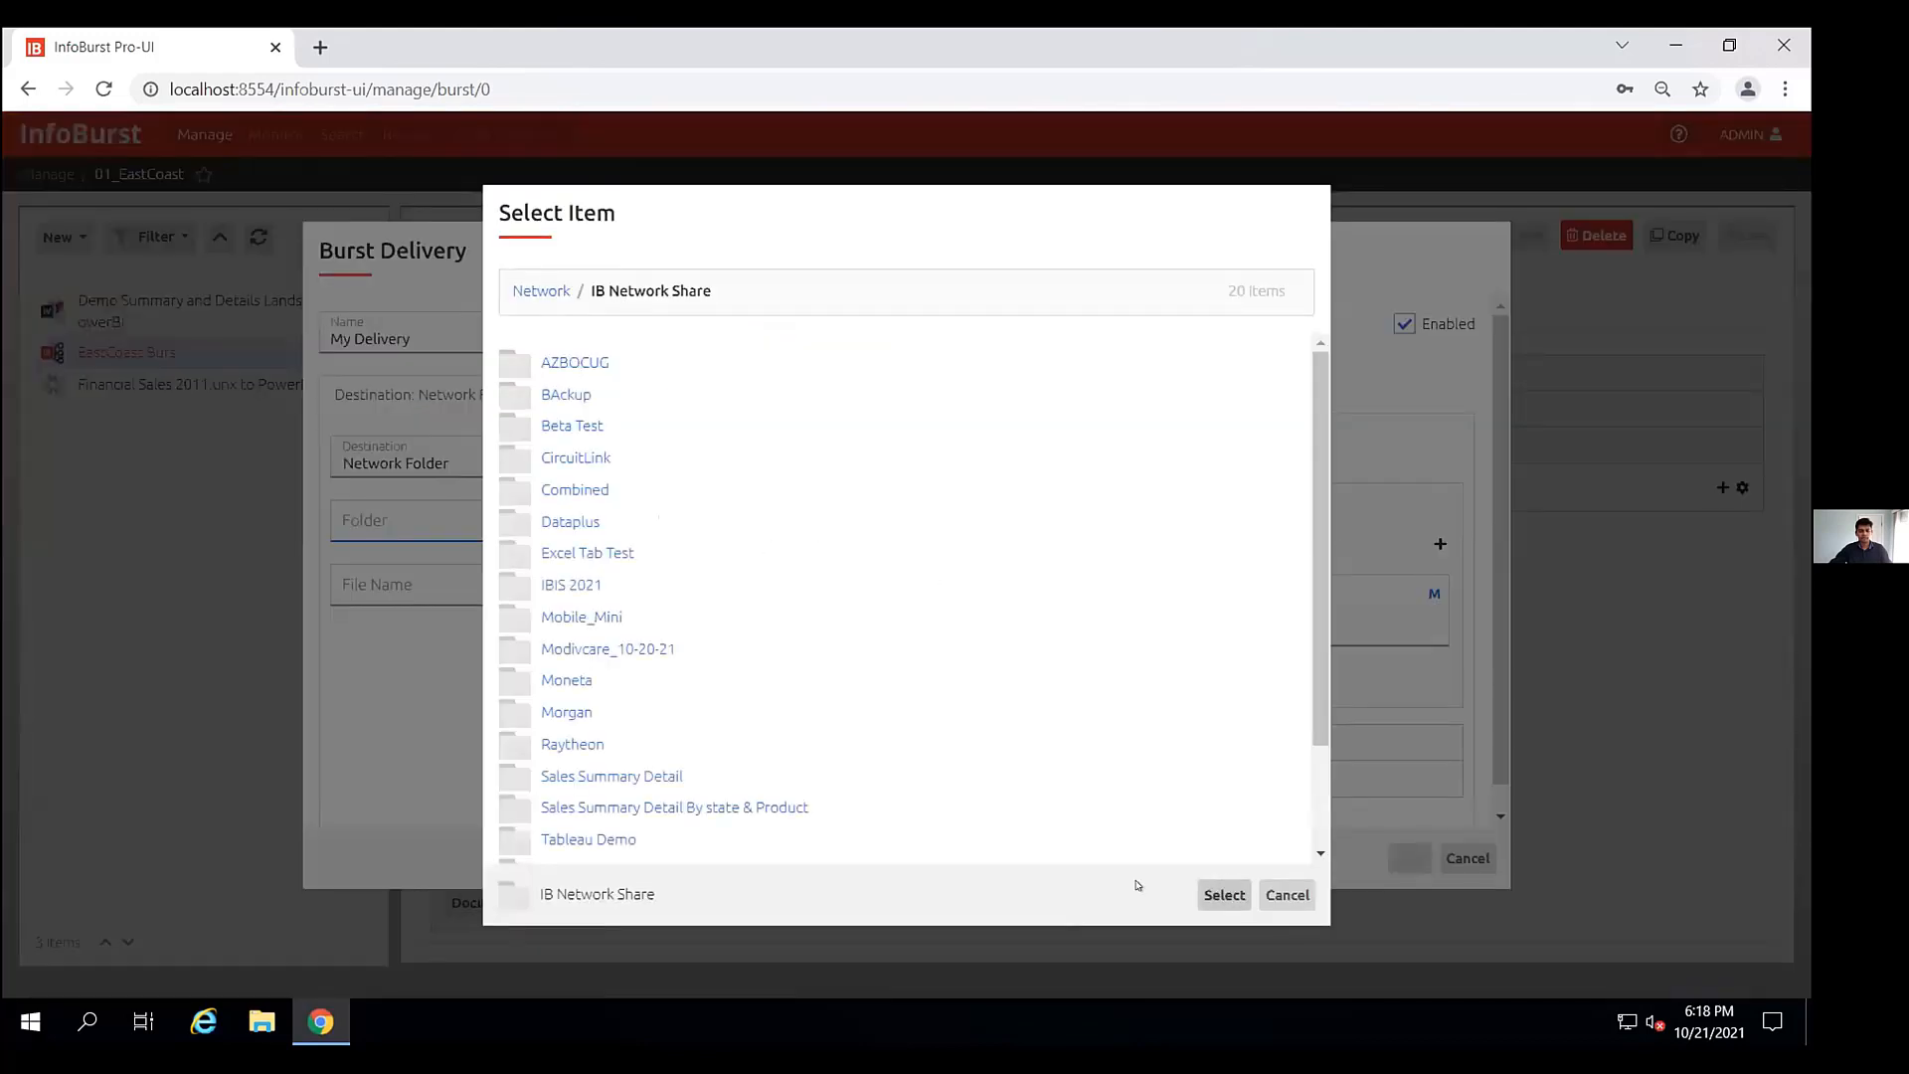
pyautogui.click(1224, 895)
pyautogui.click(1390, 865)
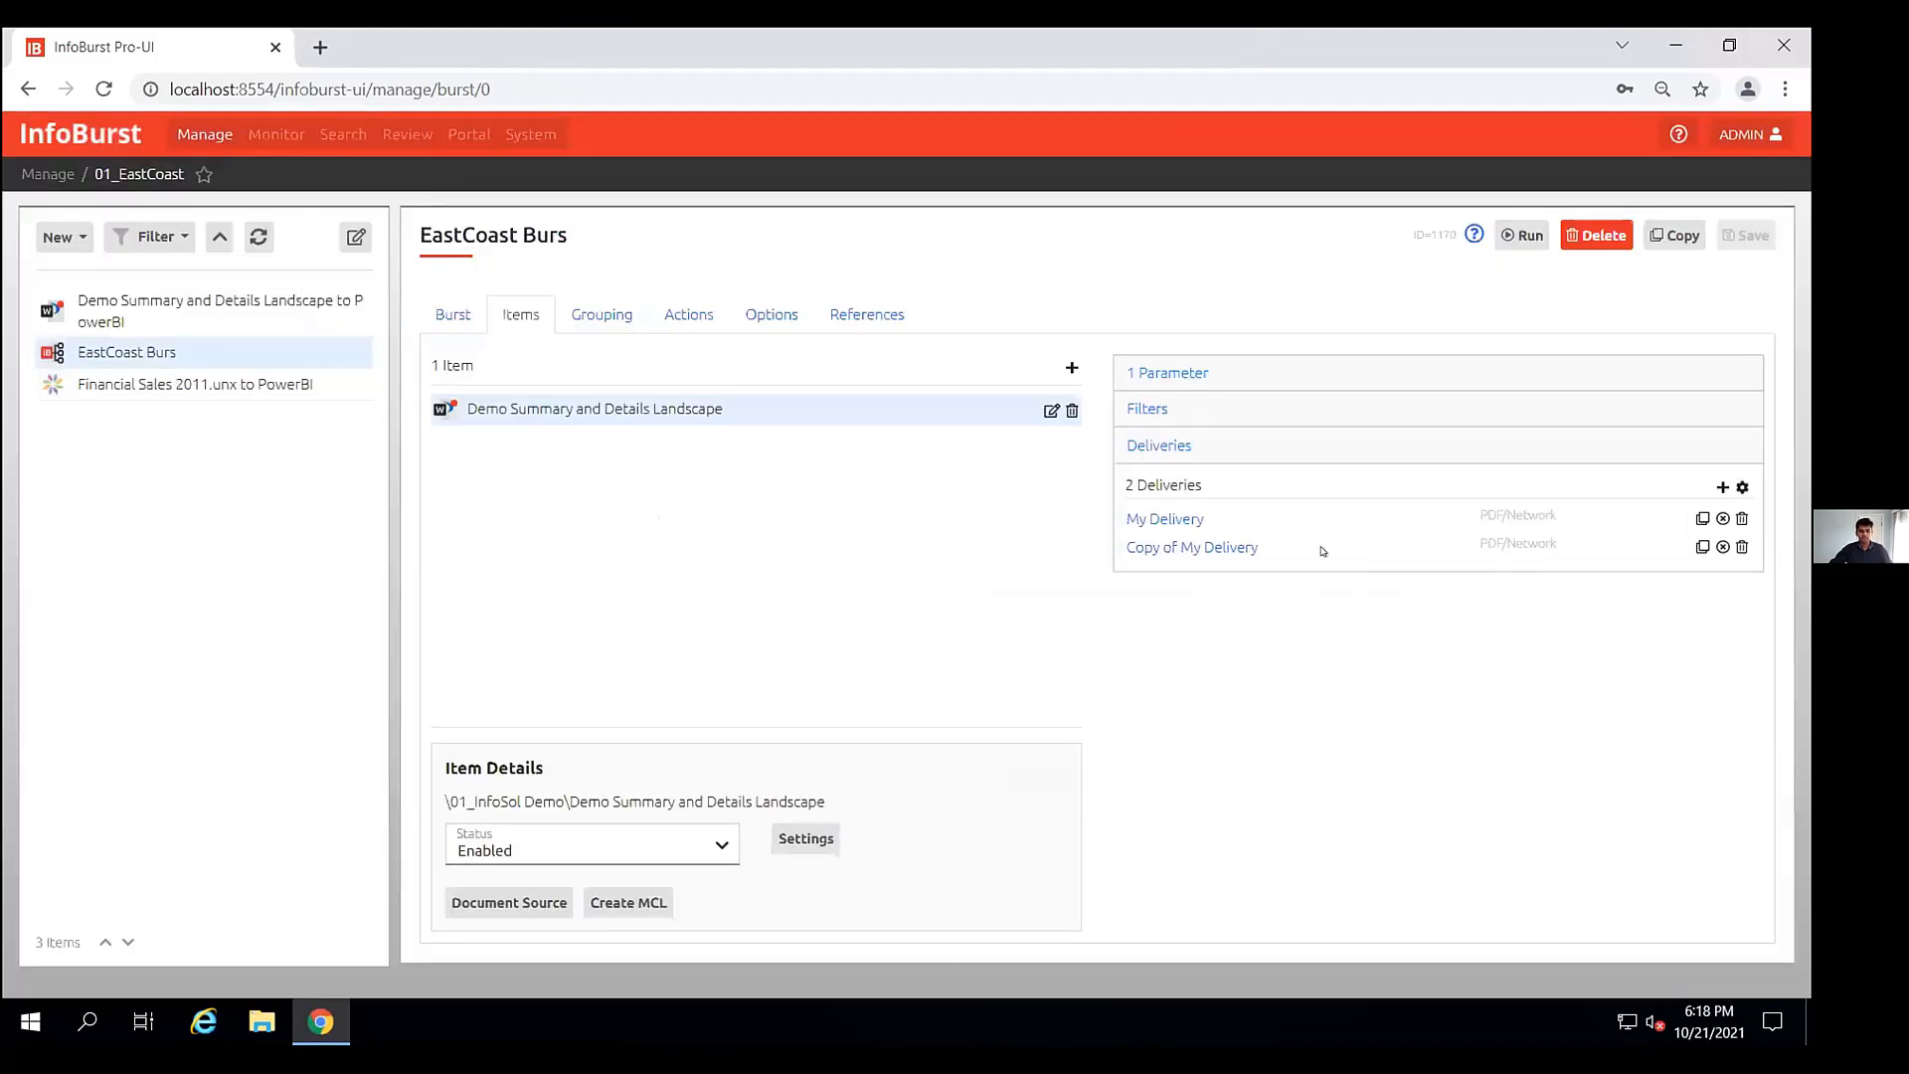
# - Rename the copied delivery "Power BI Deliver" and set its destination to Power BI Server
pyautogui.click(1203, 548)
pyautogui.tripleClick(509, 334)
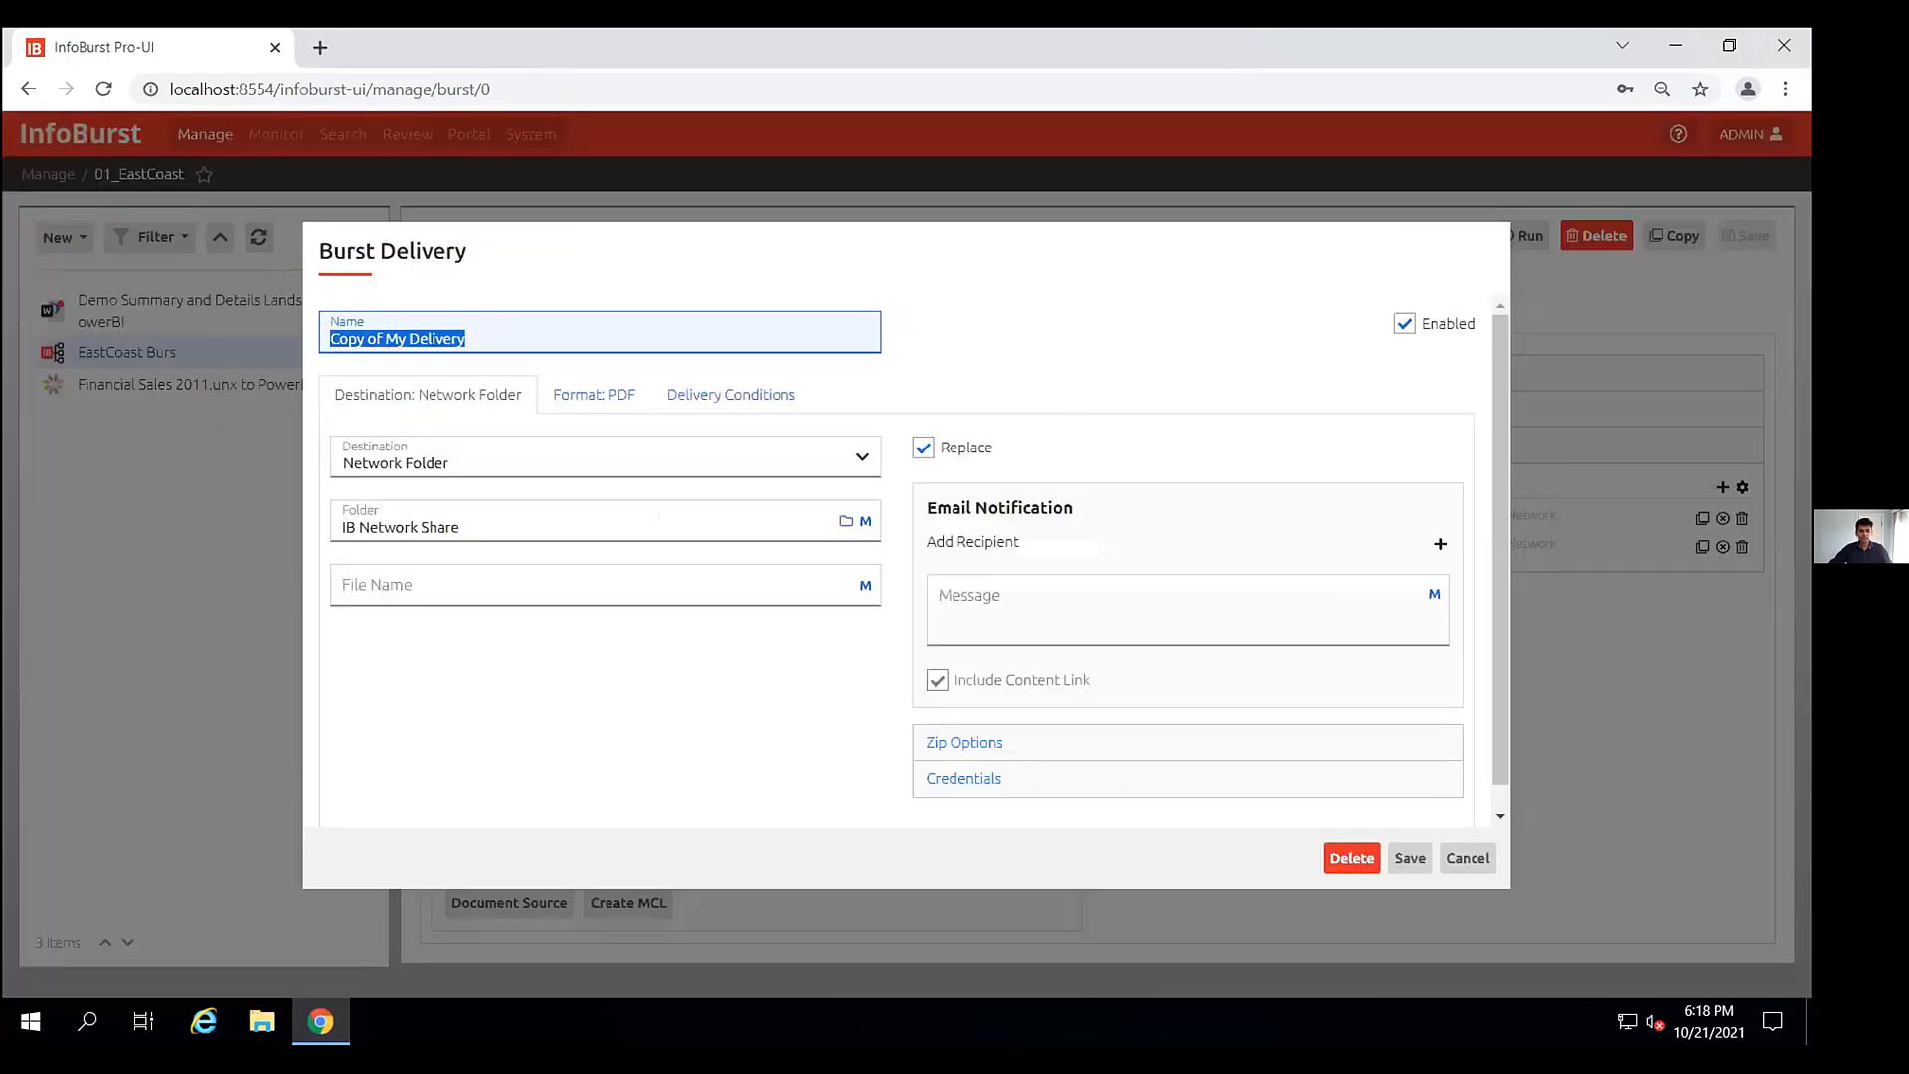
pyautogui.write('Power BI Deliver')
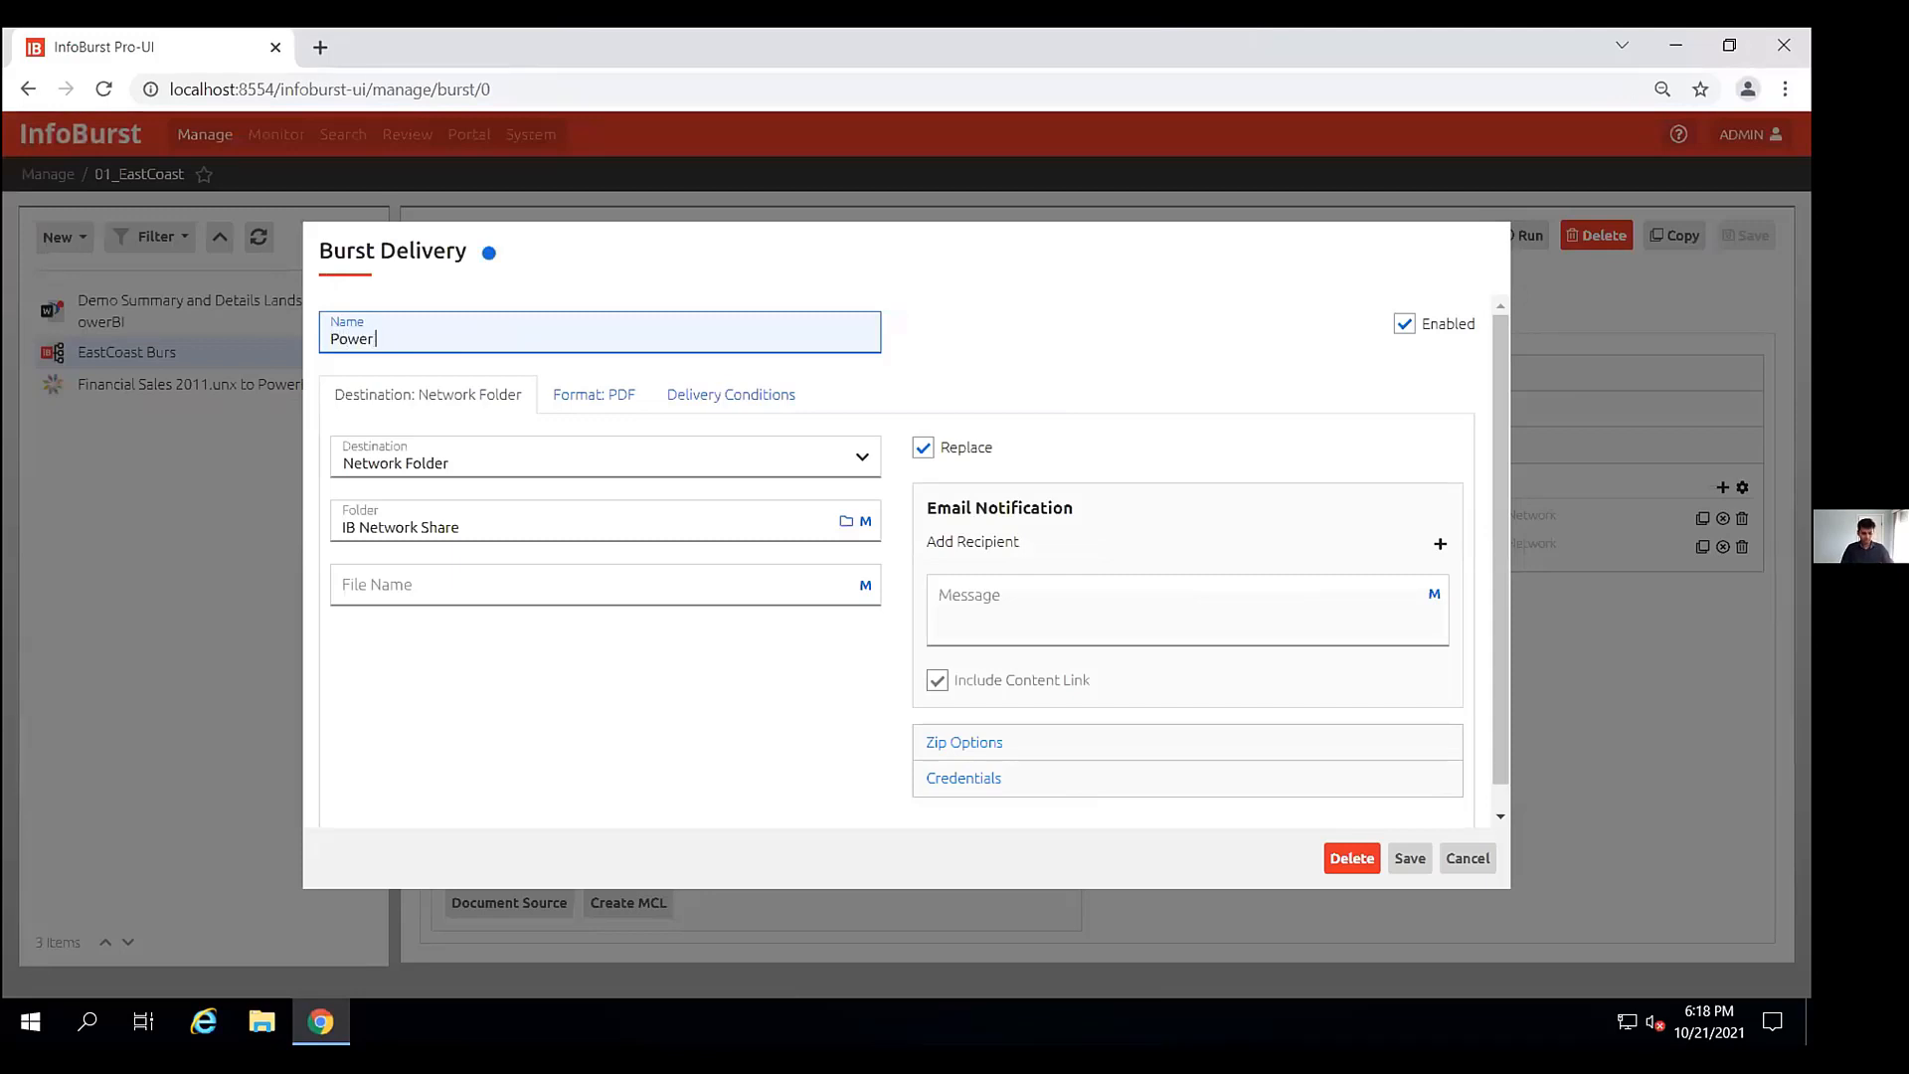
pyautogui.click(369, 460)
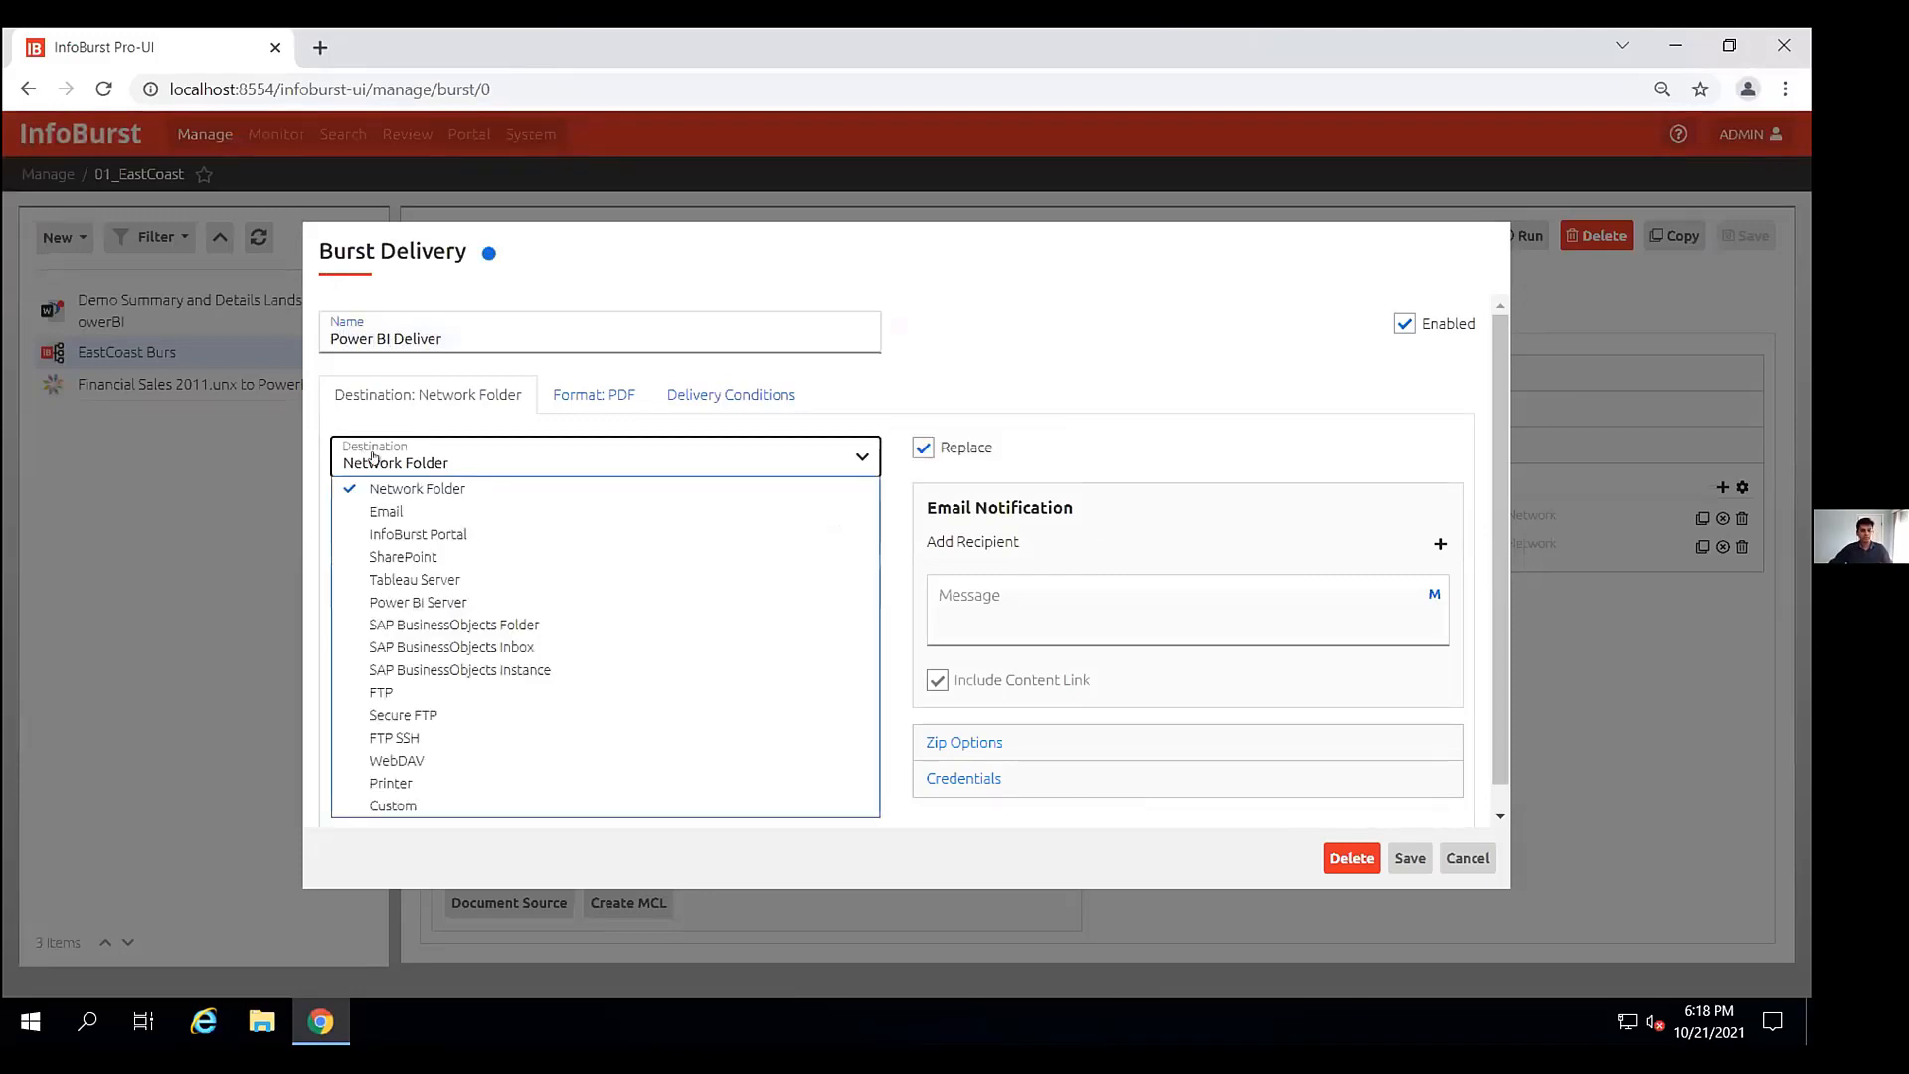
pyautogui.click(465, 602)
# - Include both the summary and details report tabs in the Power BI DataSet format
pyautogui.click(711, 398)
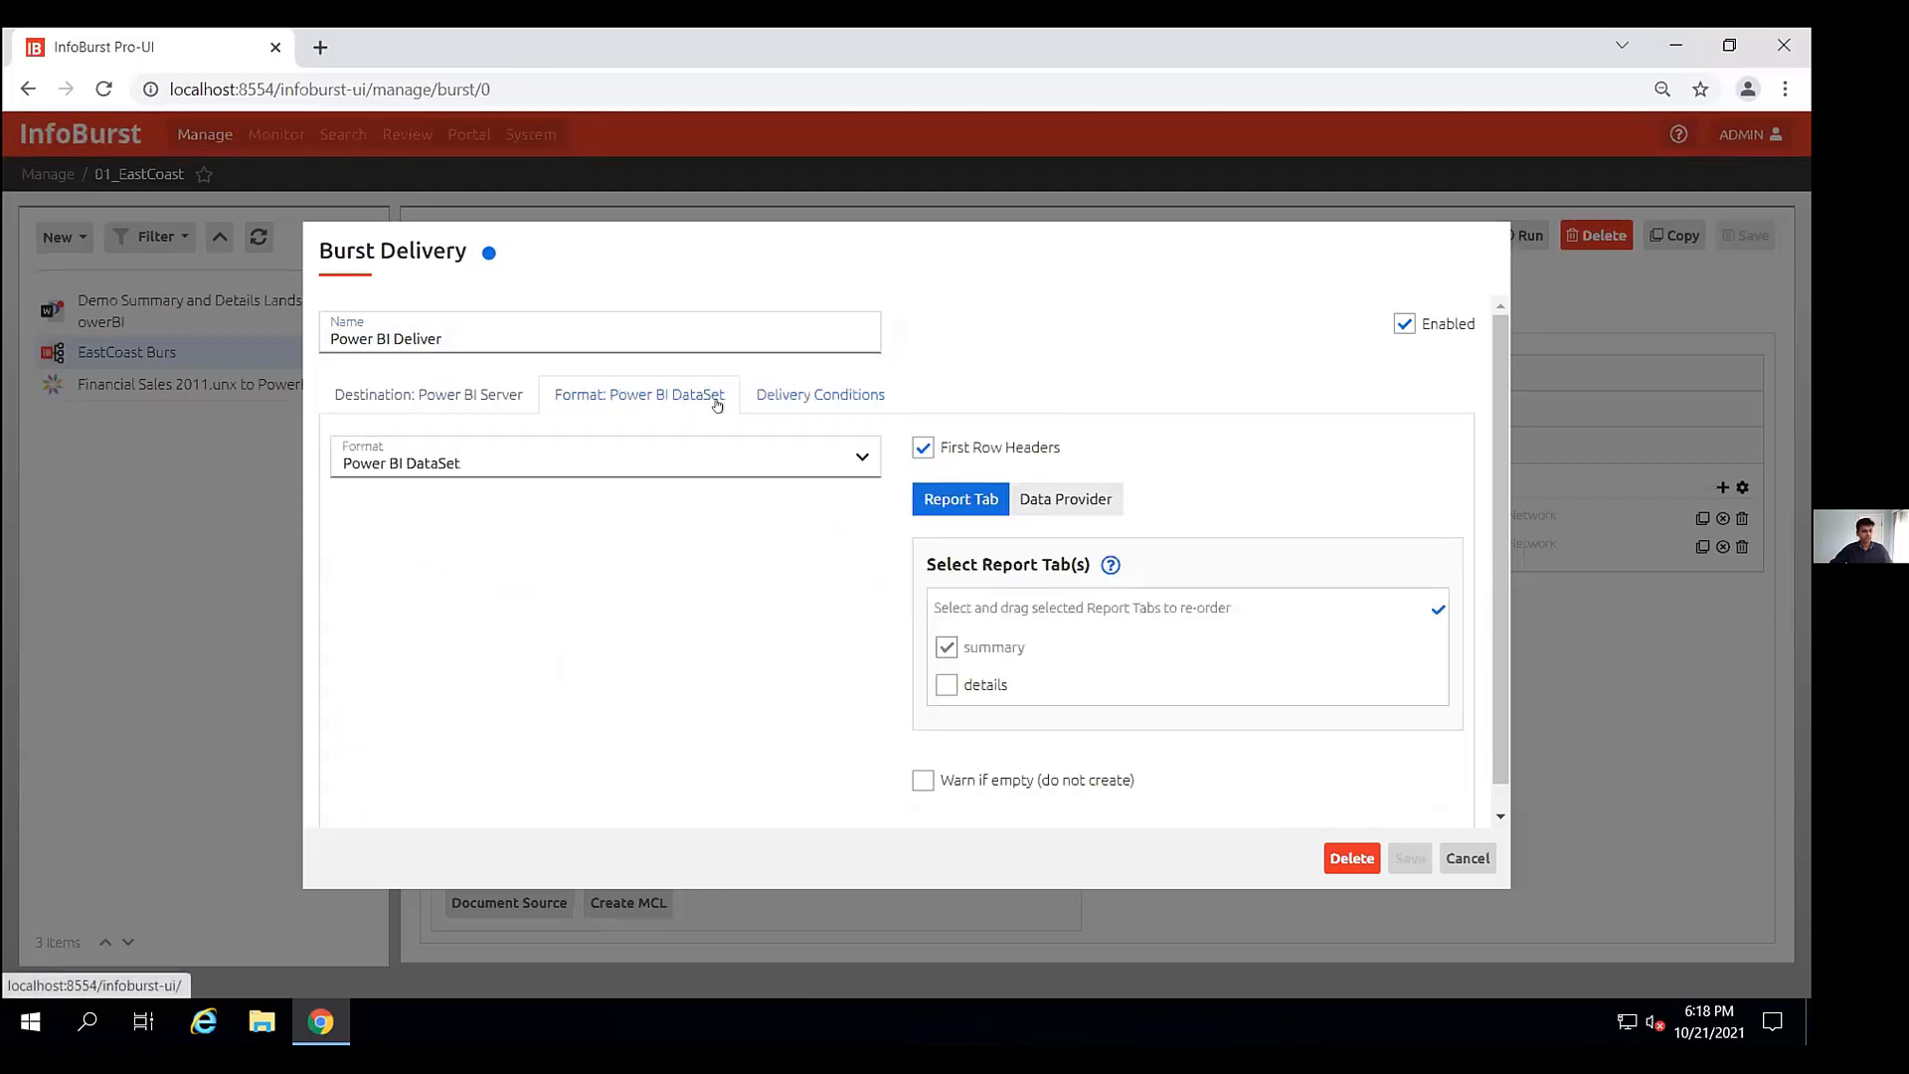
pyautogui.click(945, 686)
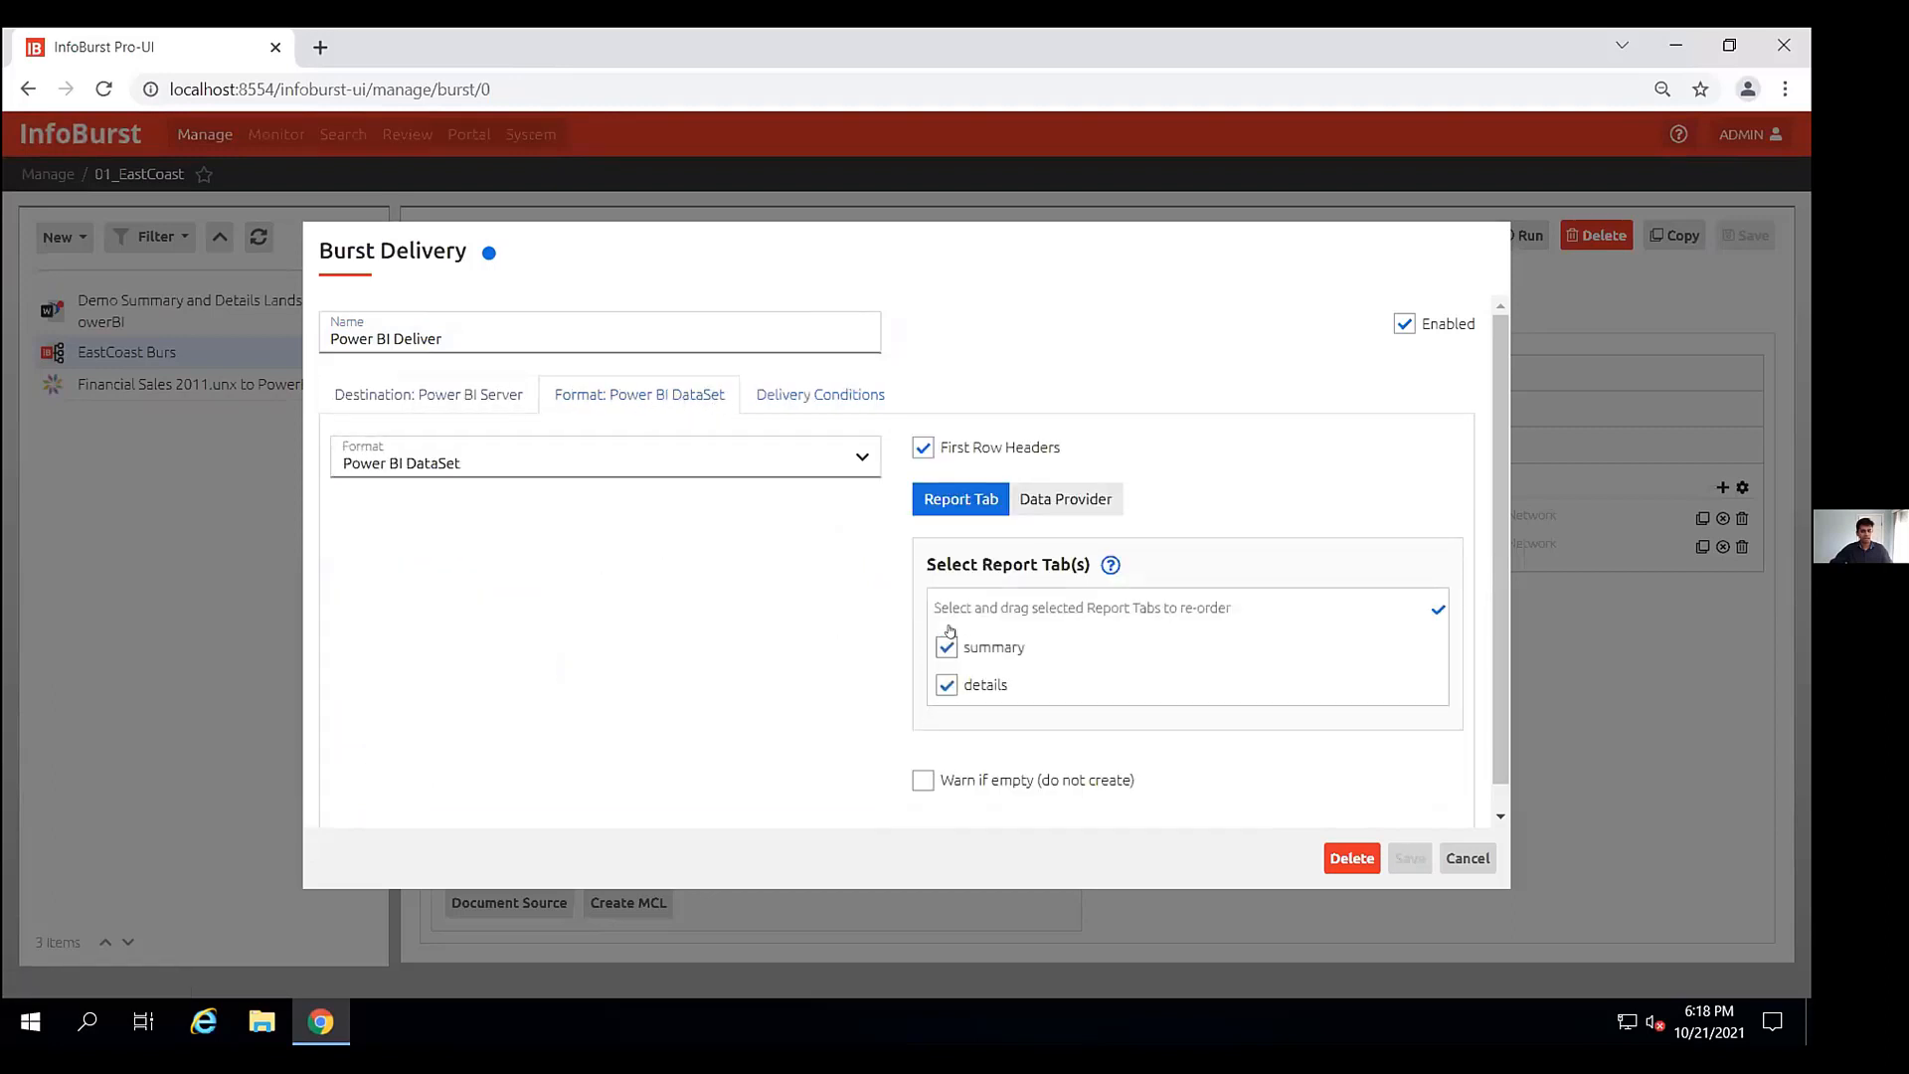
pyautogui.click(386, 398)
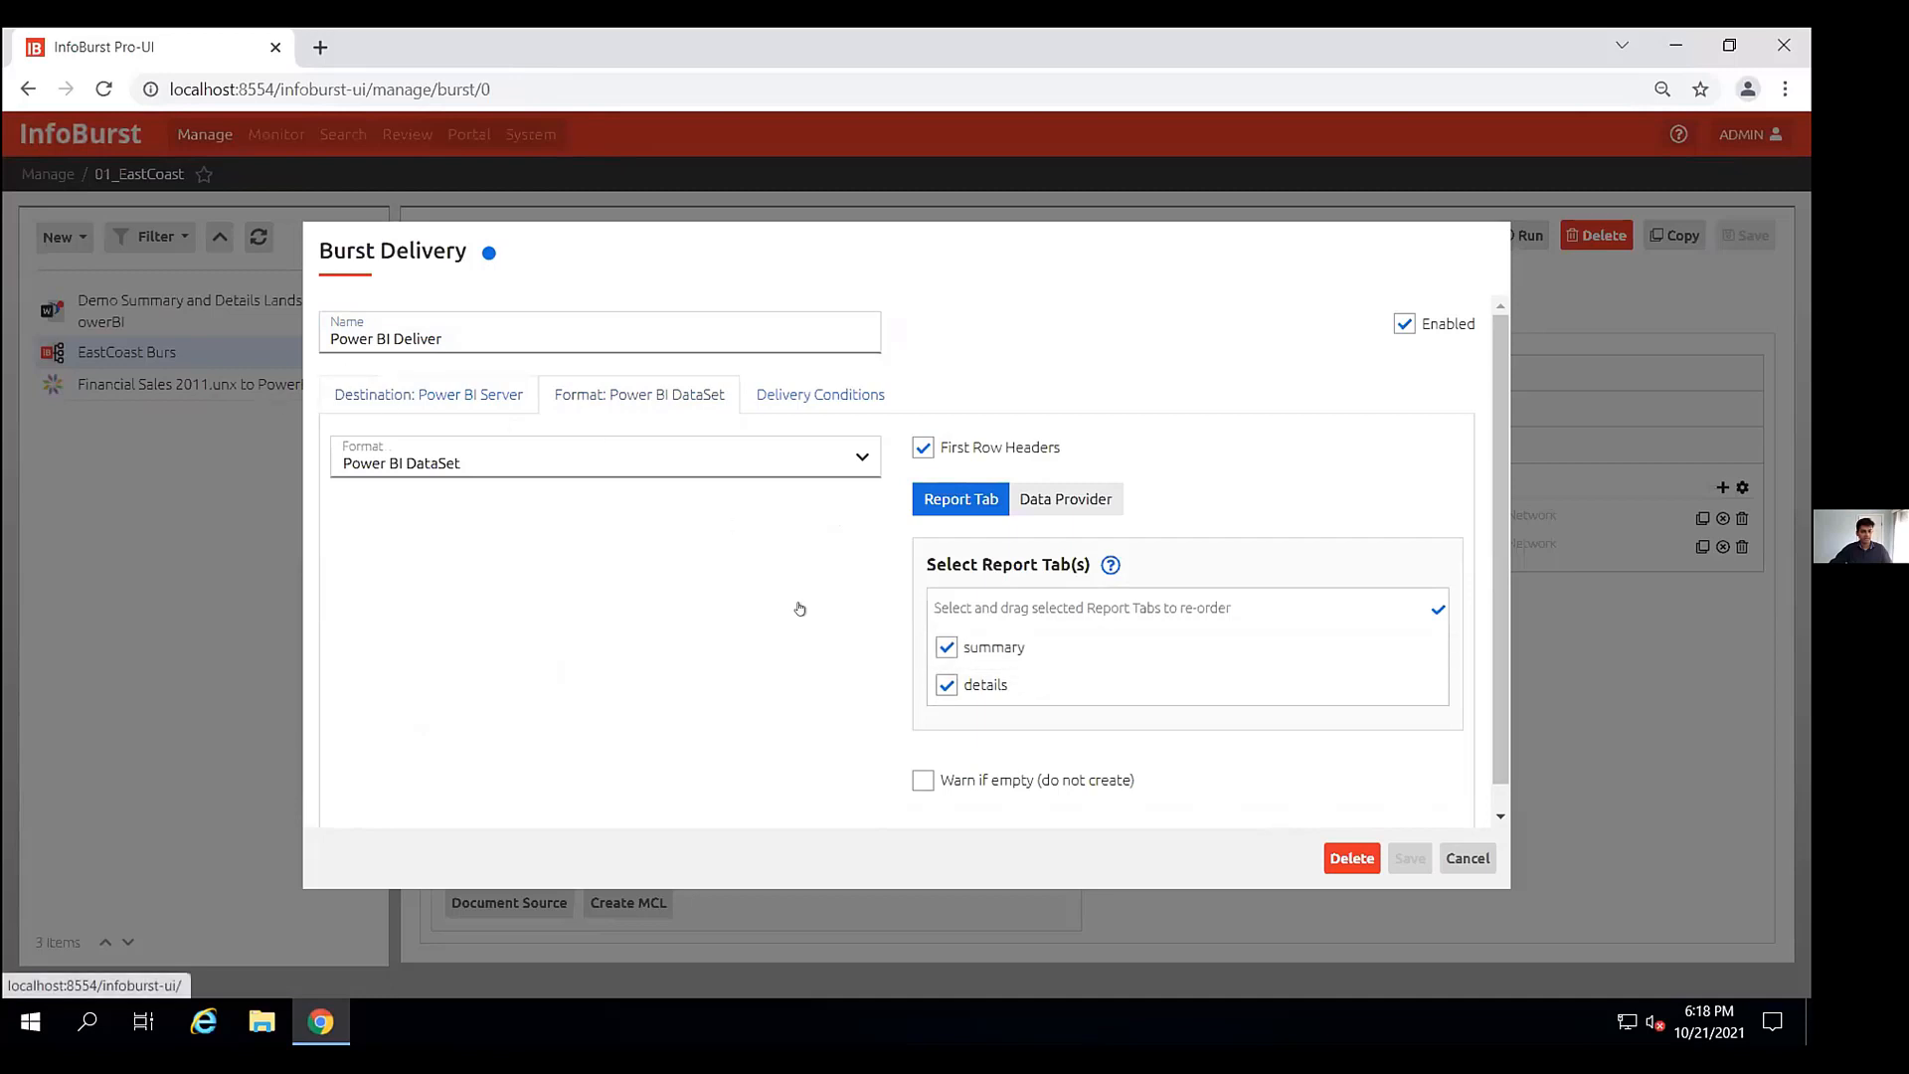
# - Choose the InfoBurst workspace as the Power BI destination and save the delivery
pyautogui.click(1427, 457)
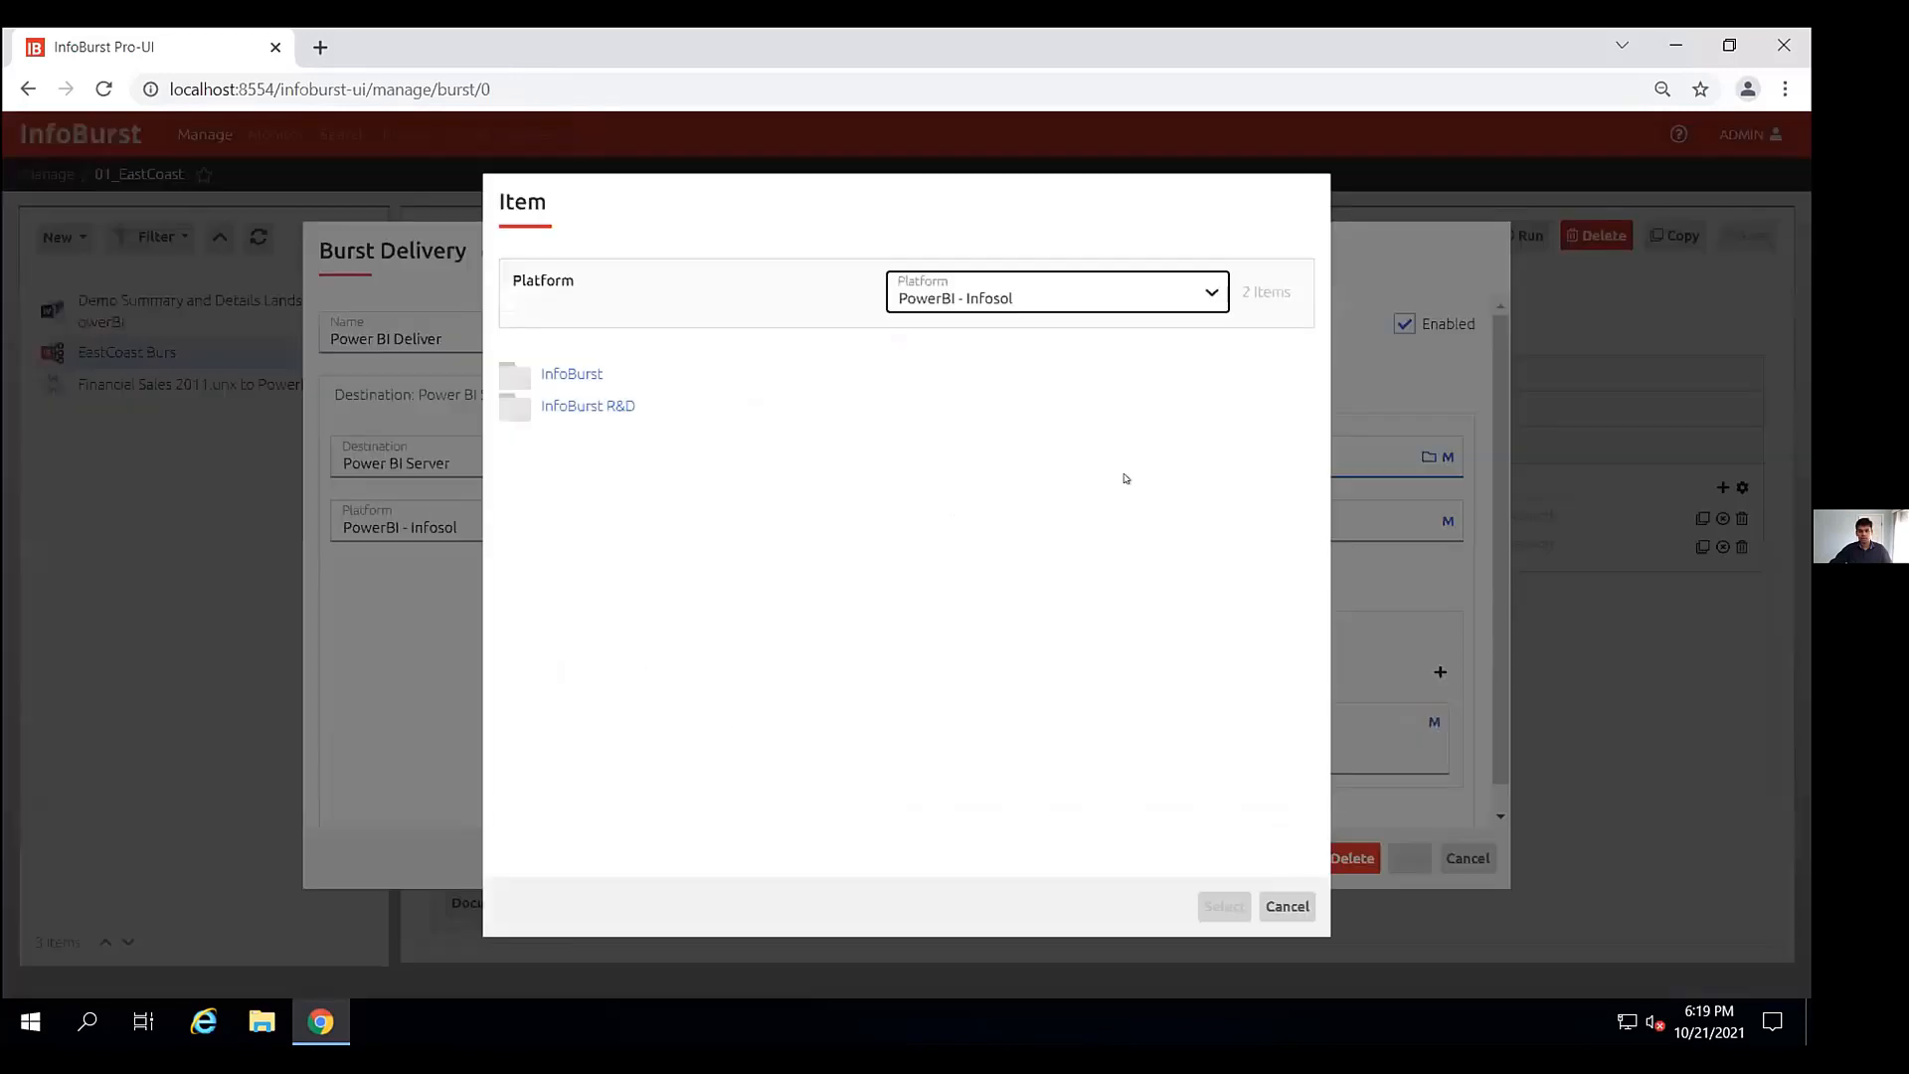
pyautogui.click(555, 383)
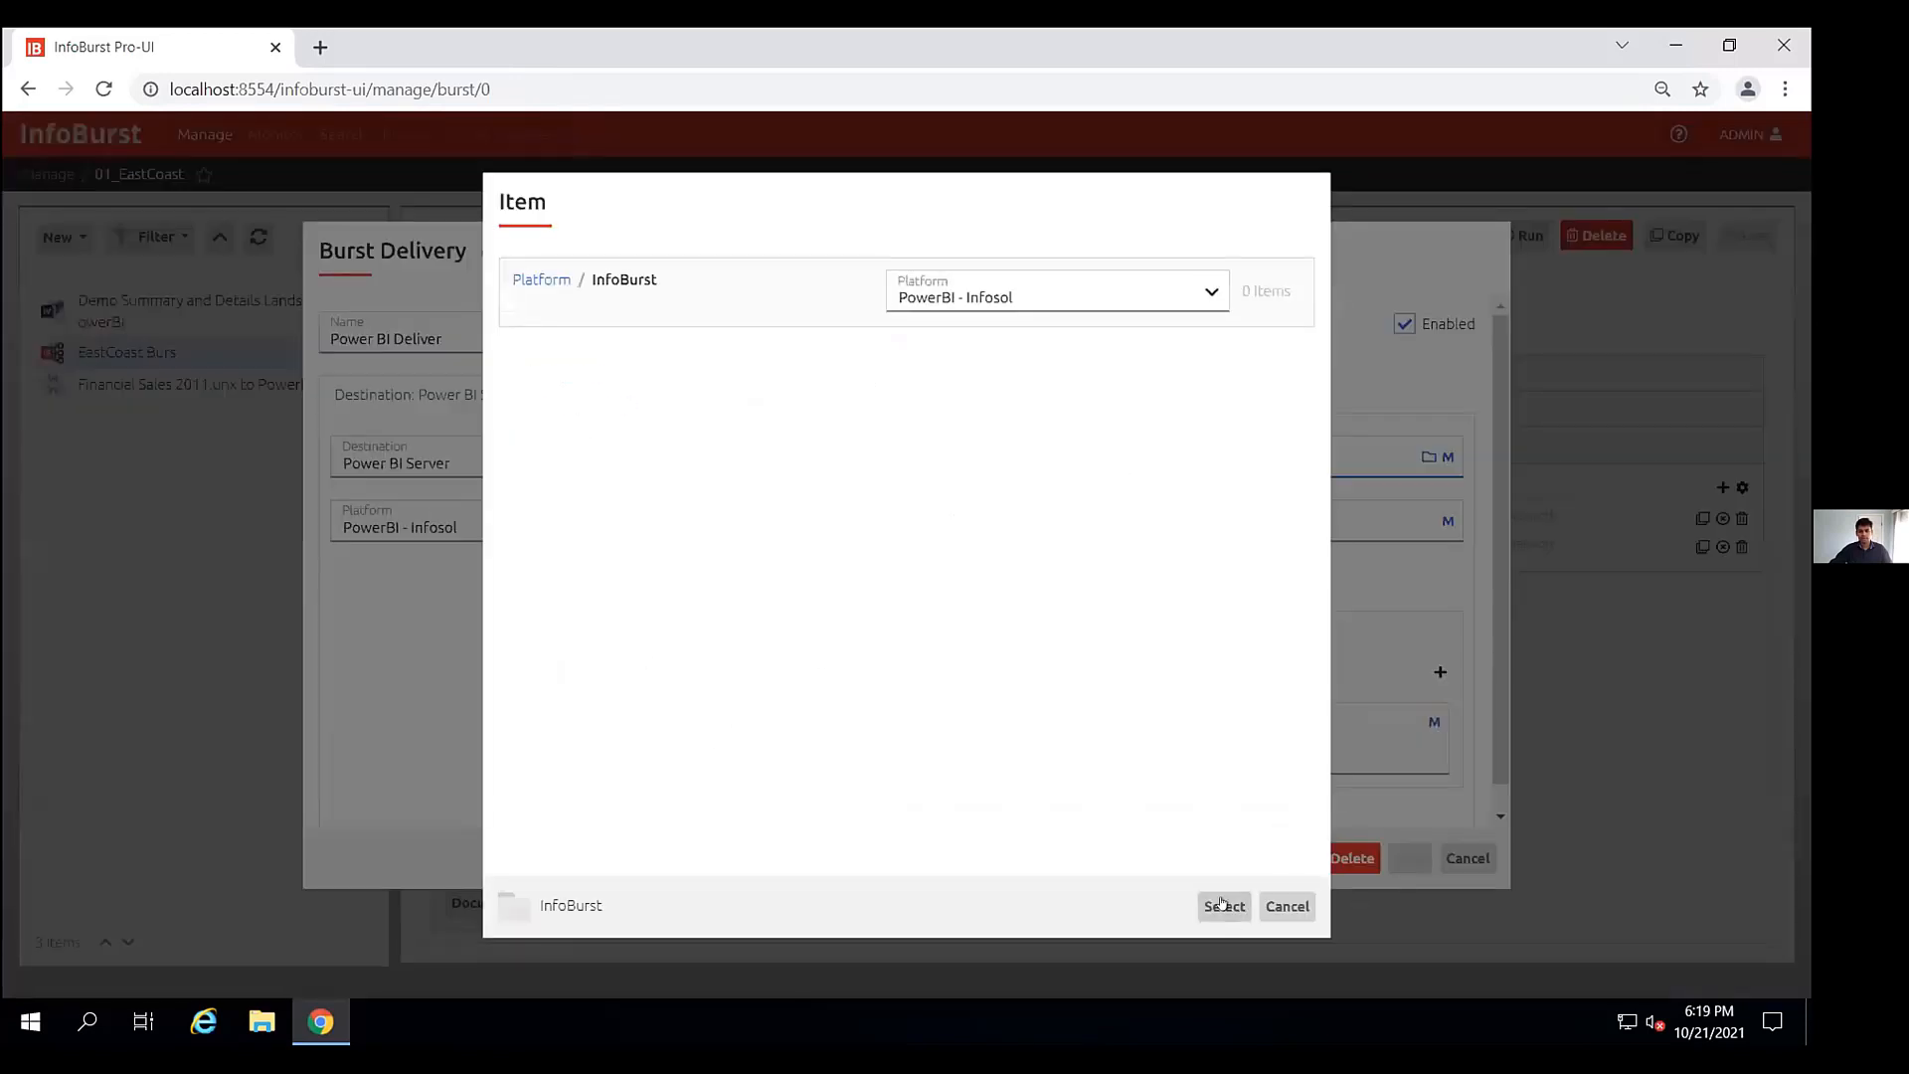
pyautogui.click(1224, 906)
pyautogui.click(1407, 861)
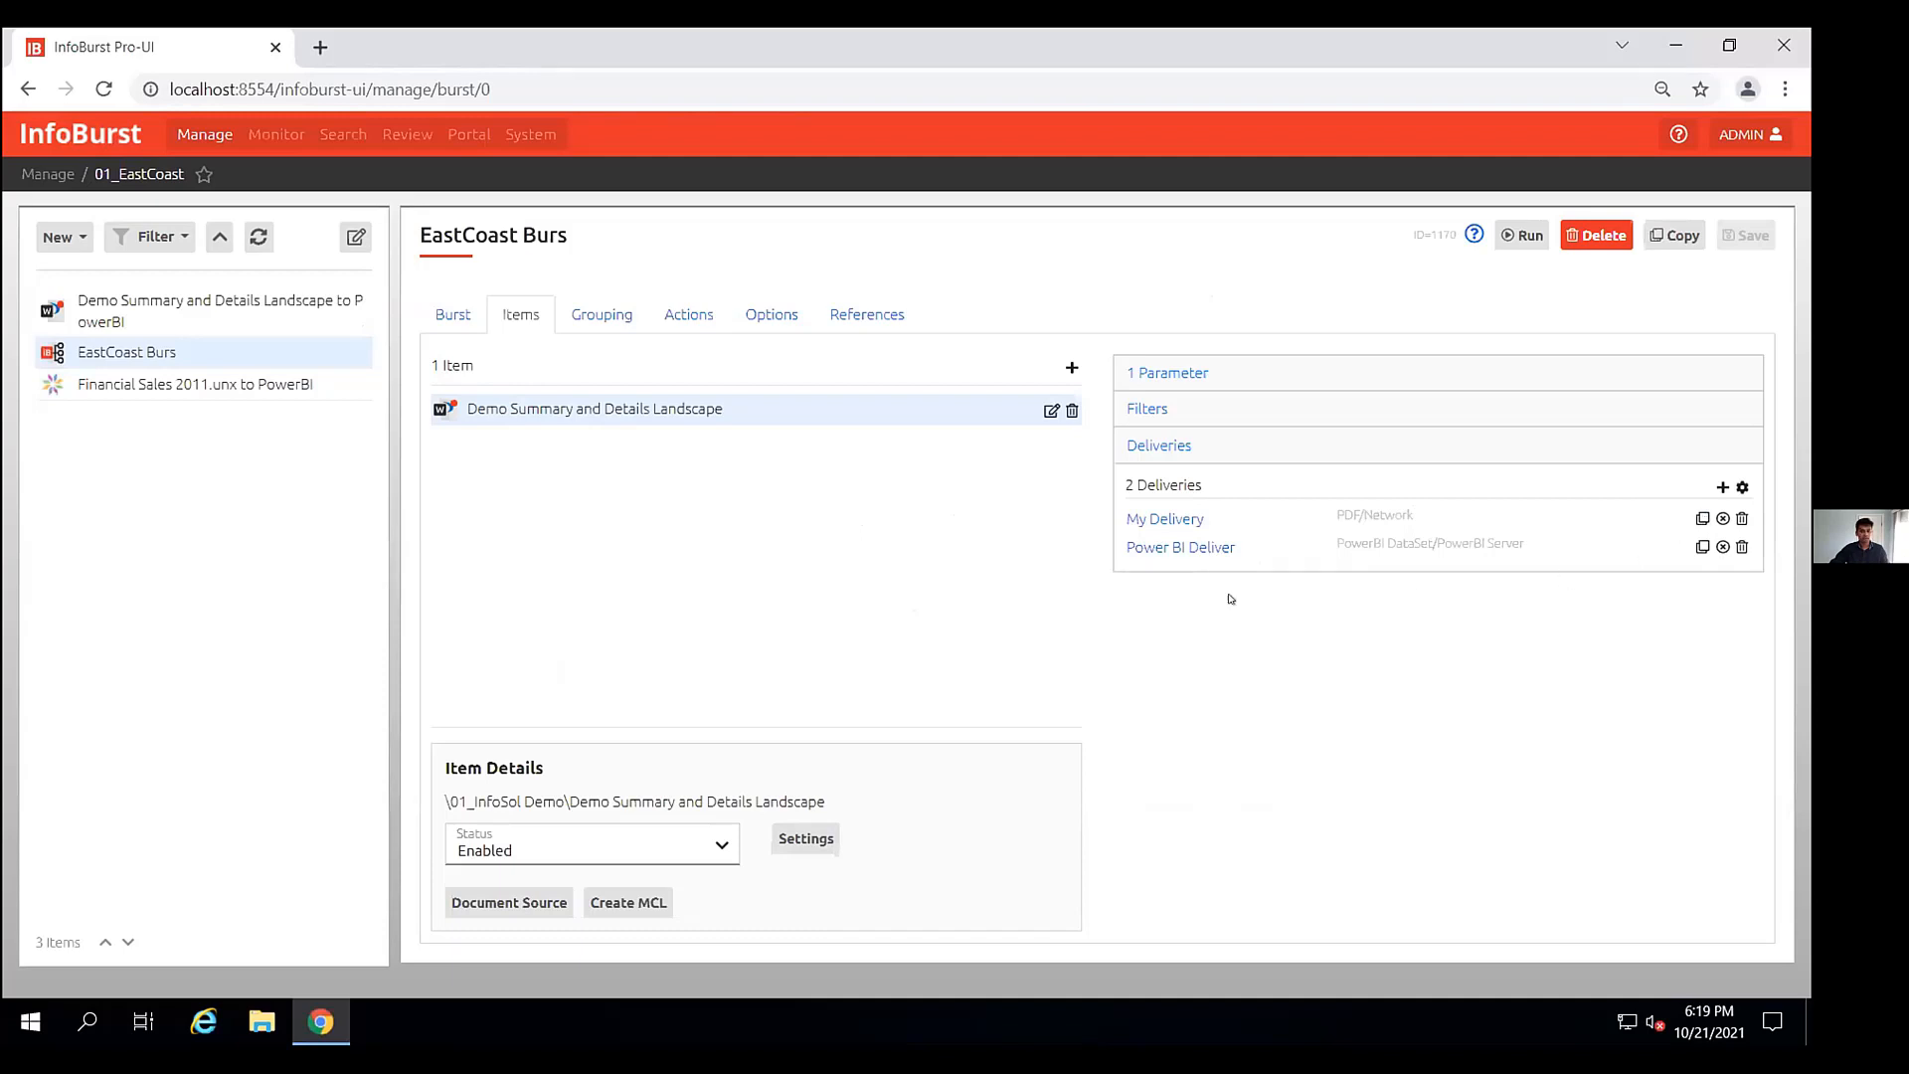
# - Duplicate My Delivery and try a Tableau Server destination on the copy, cancelling without saving
pyautogui.click(1702, 518)
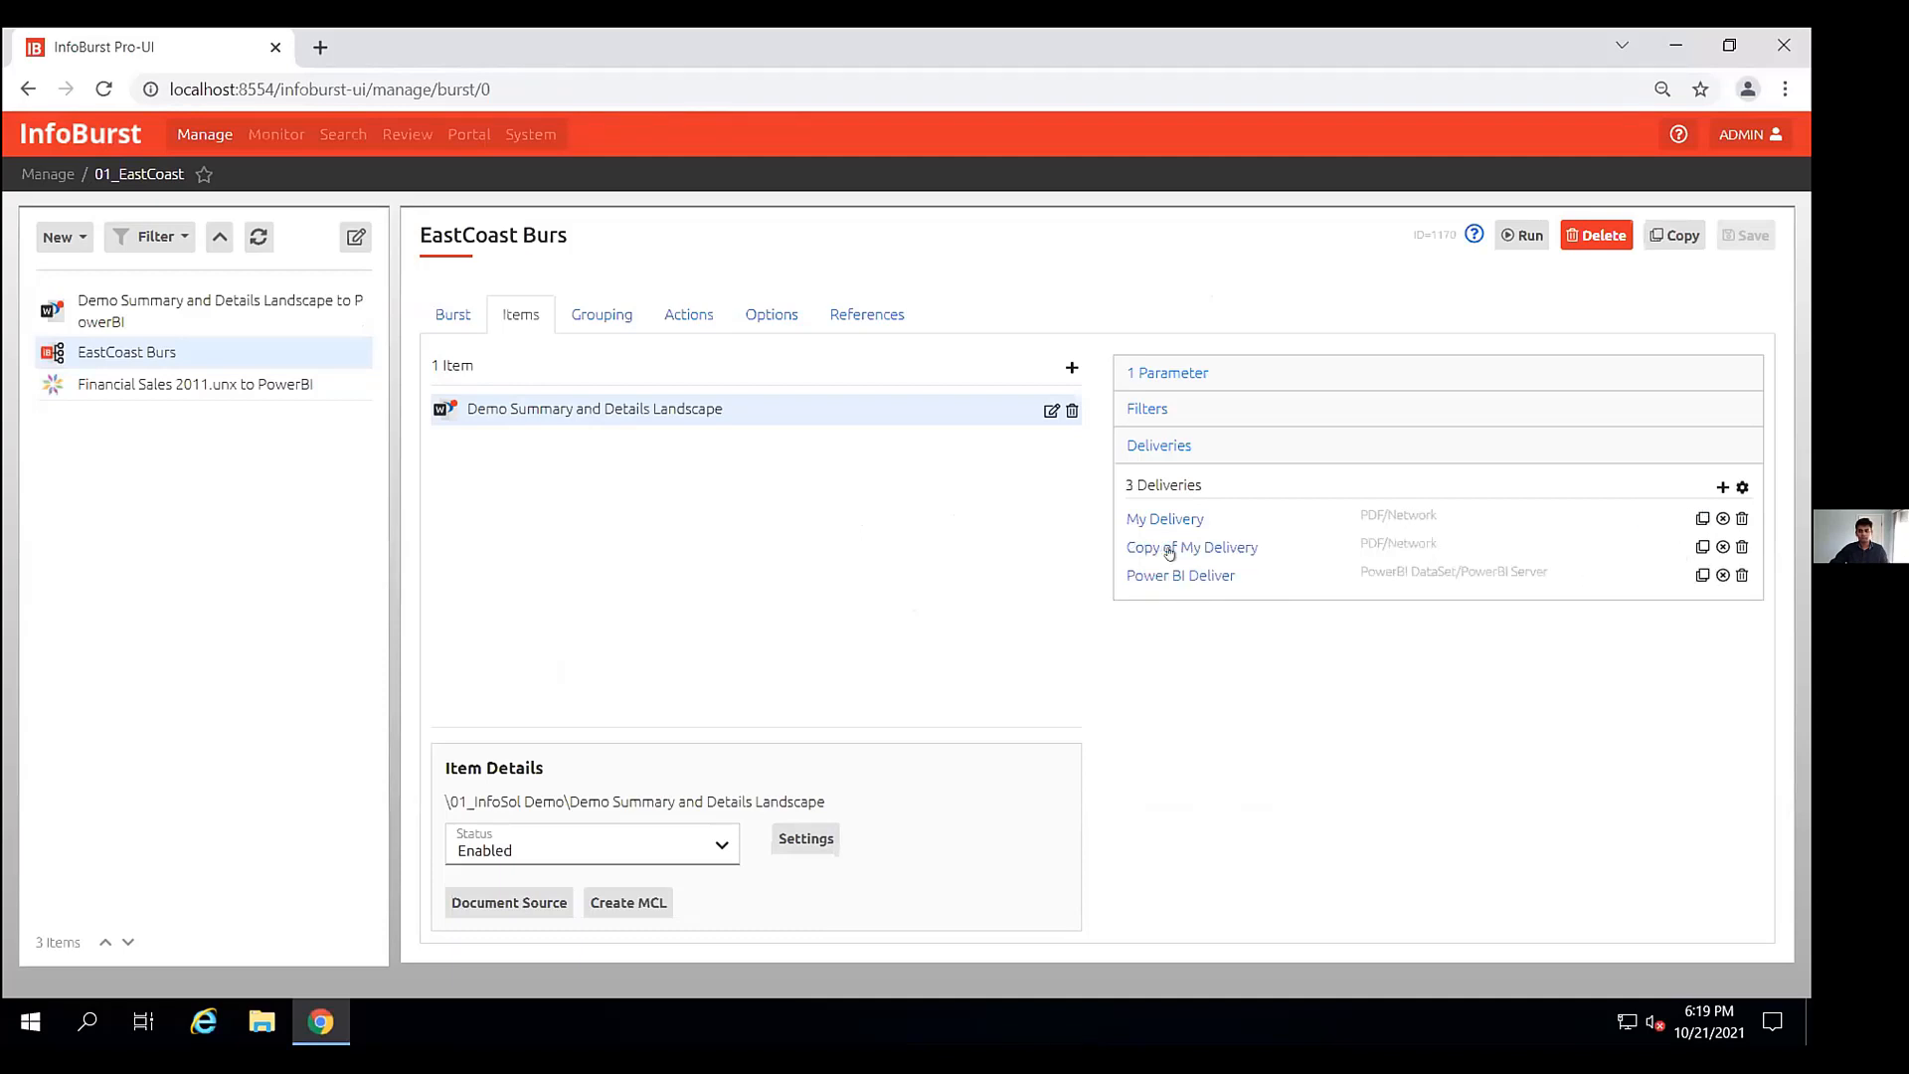
pyautogui.click(1207, 549)
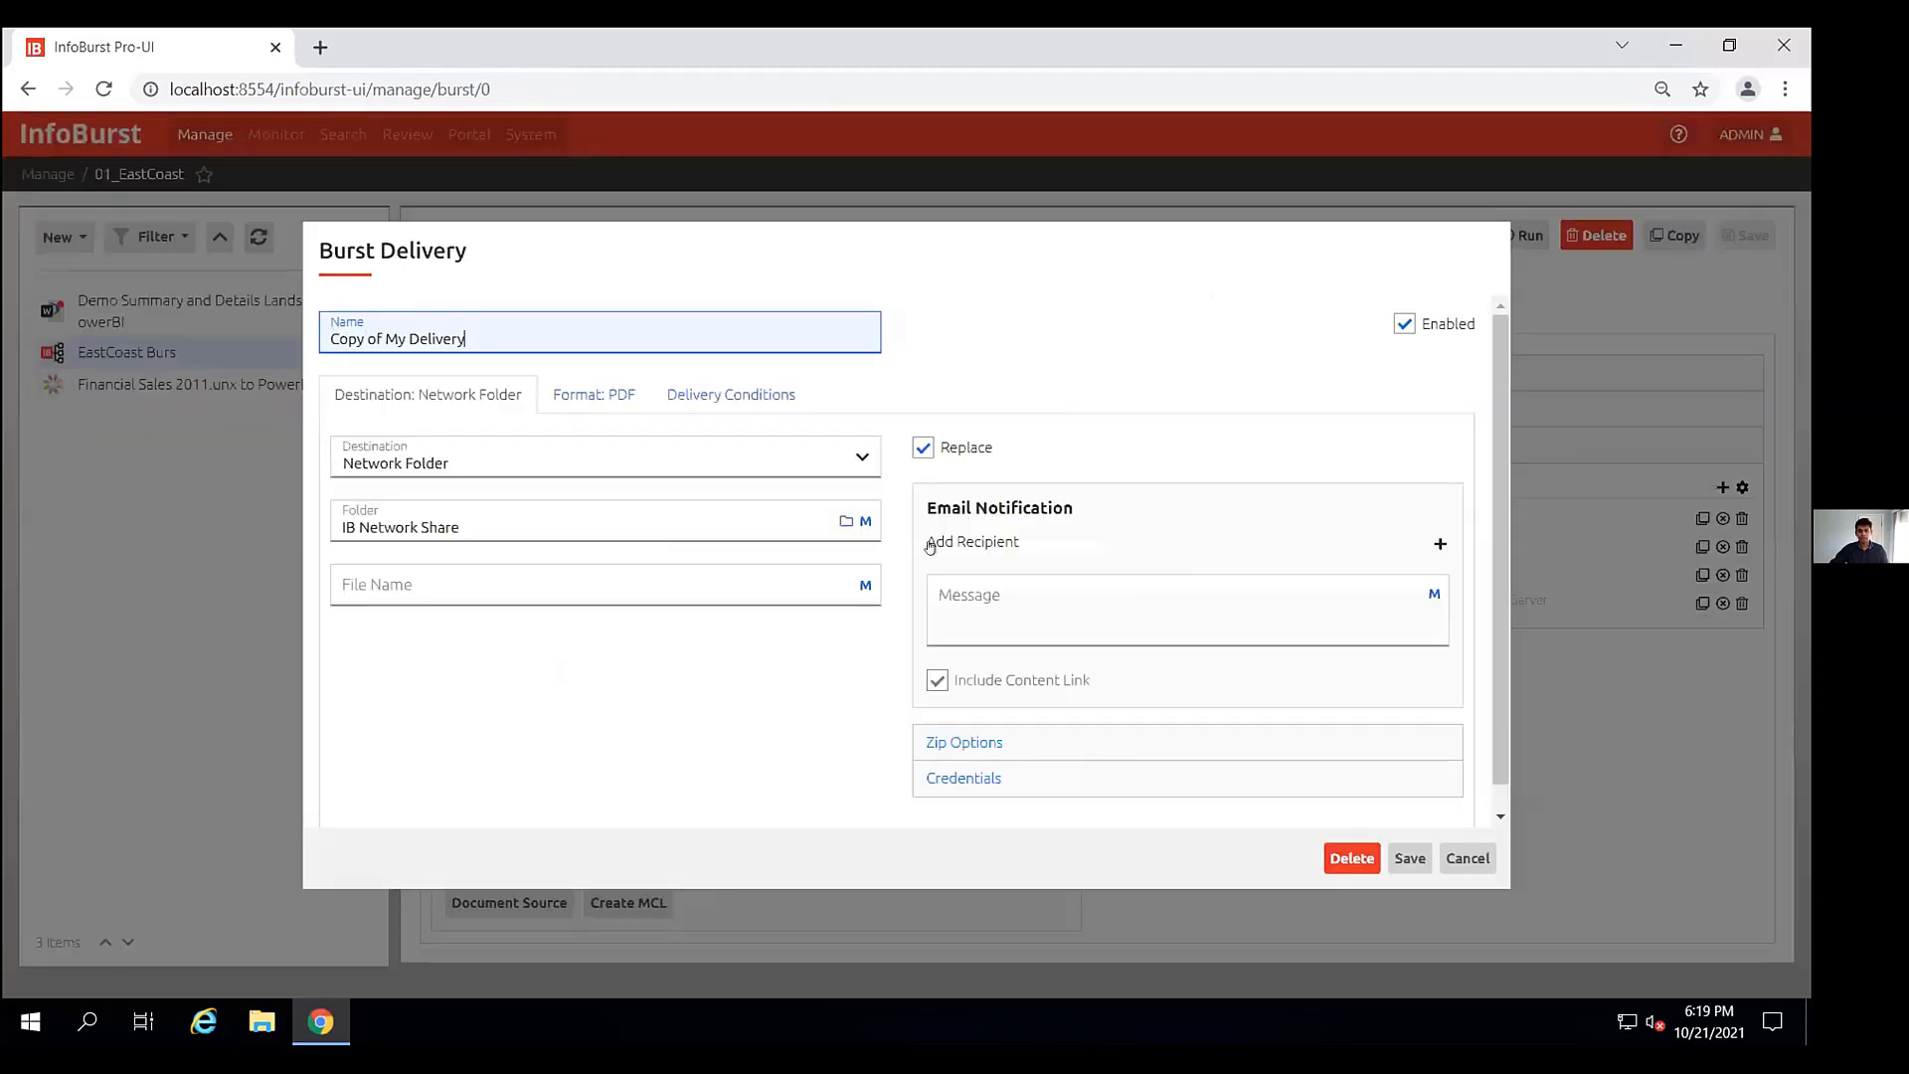
pyautogui.click(553, 460)
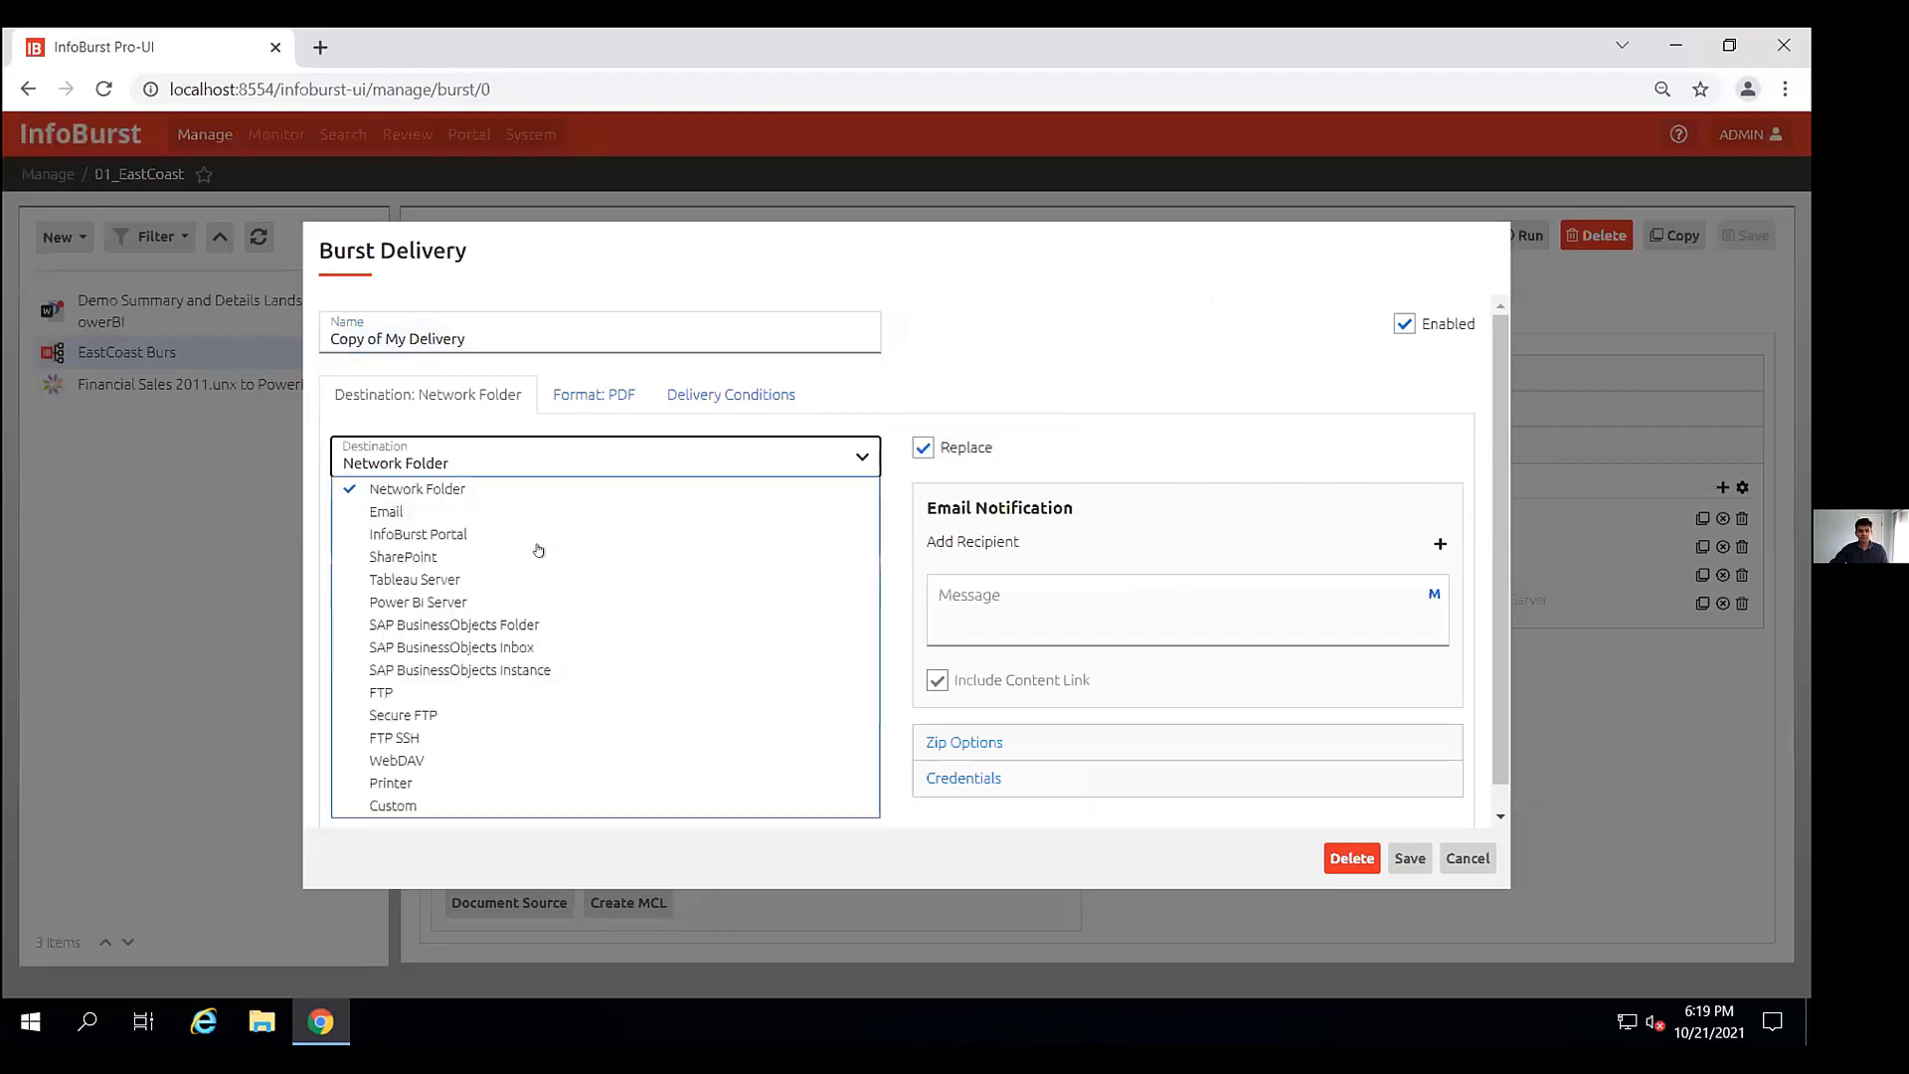
pyautogui.click(469, 580)
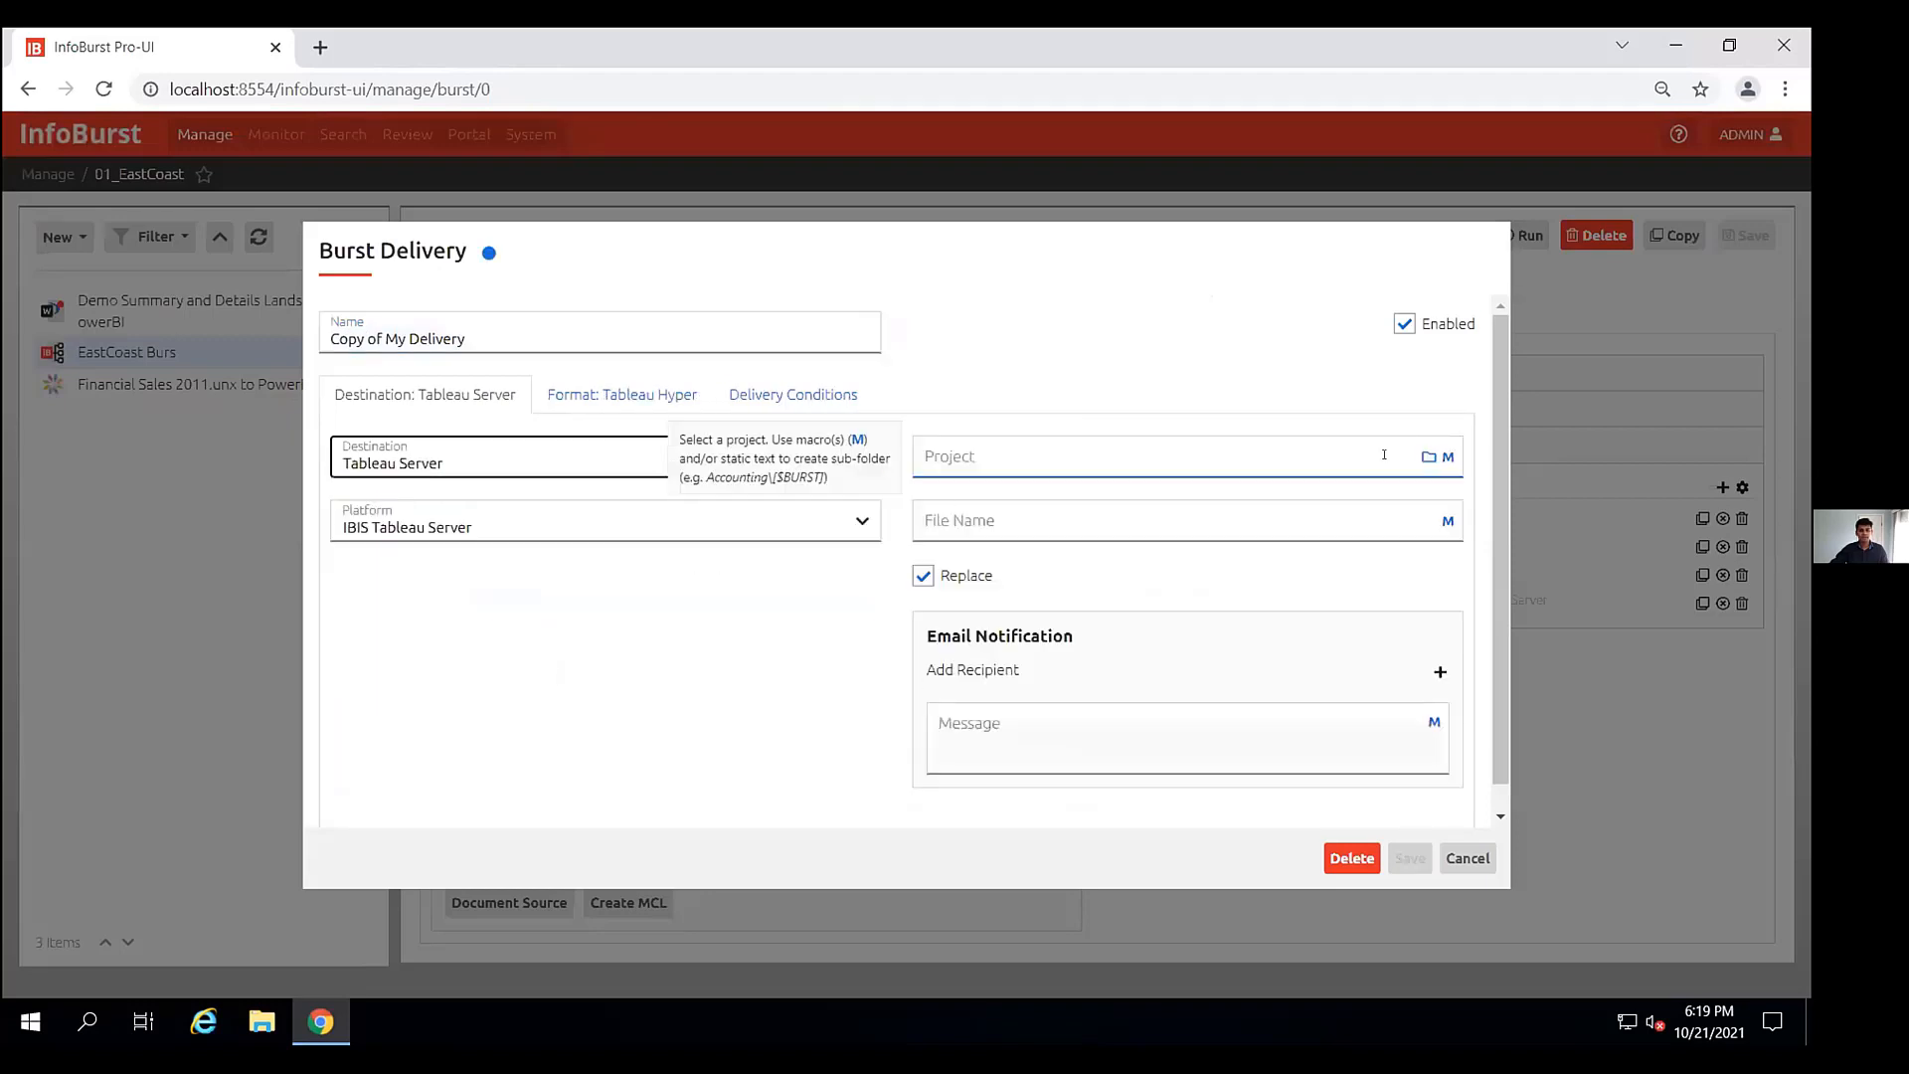
pyautogui.click(1425, 457)
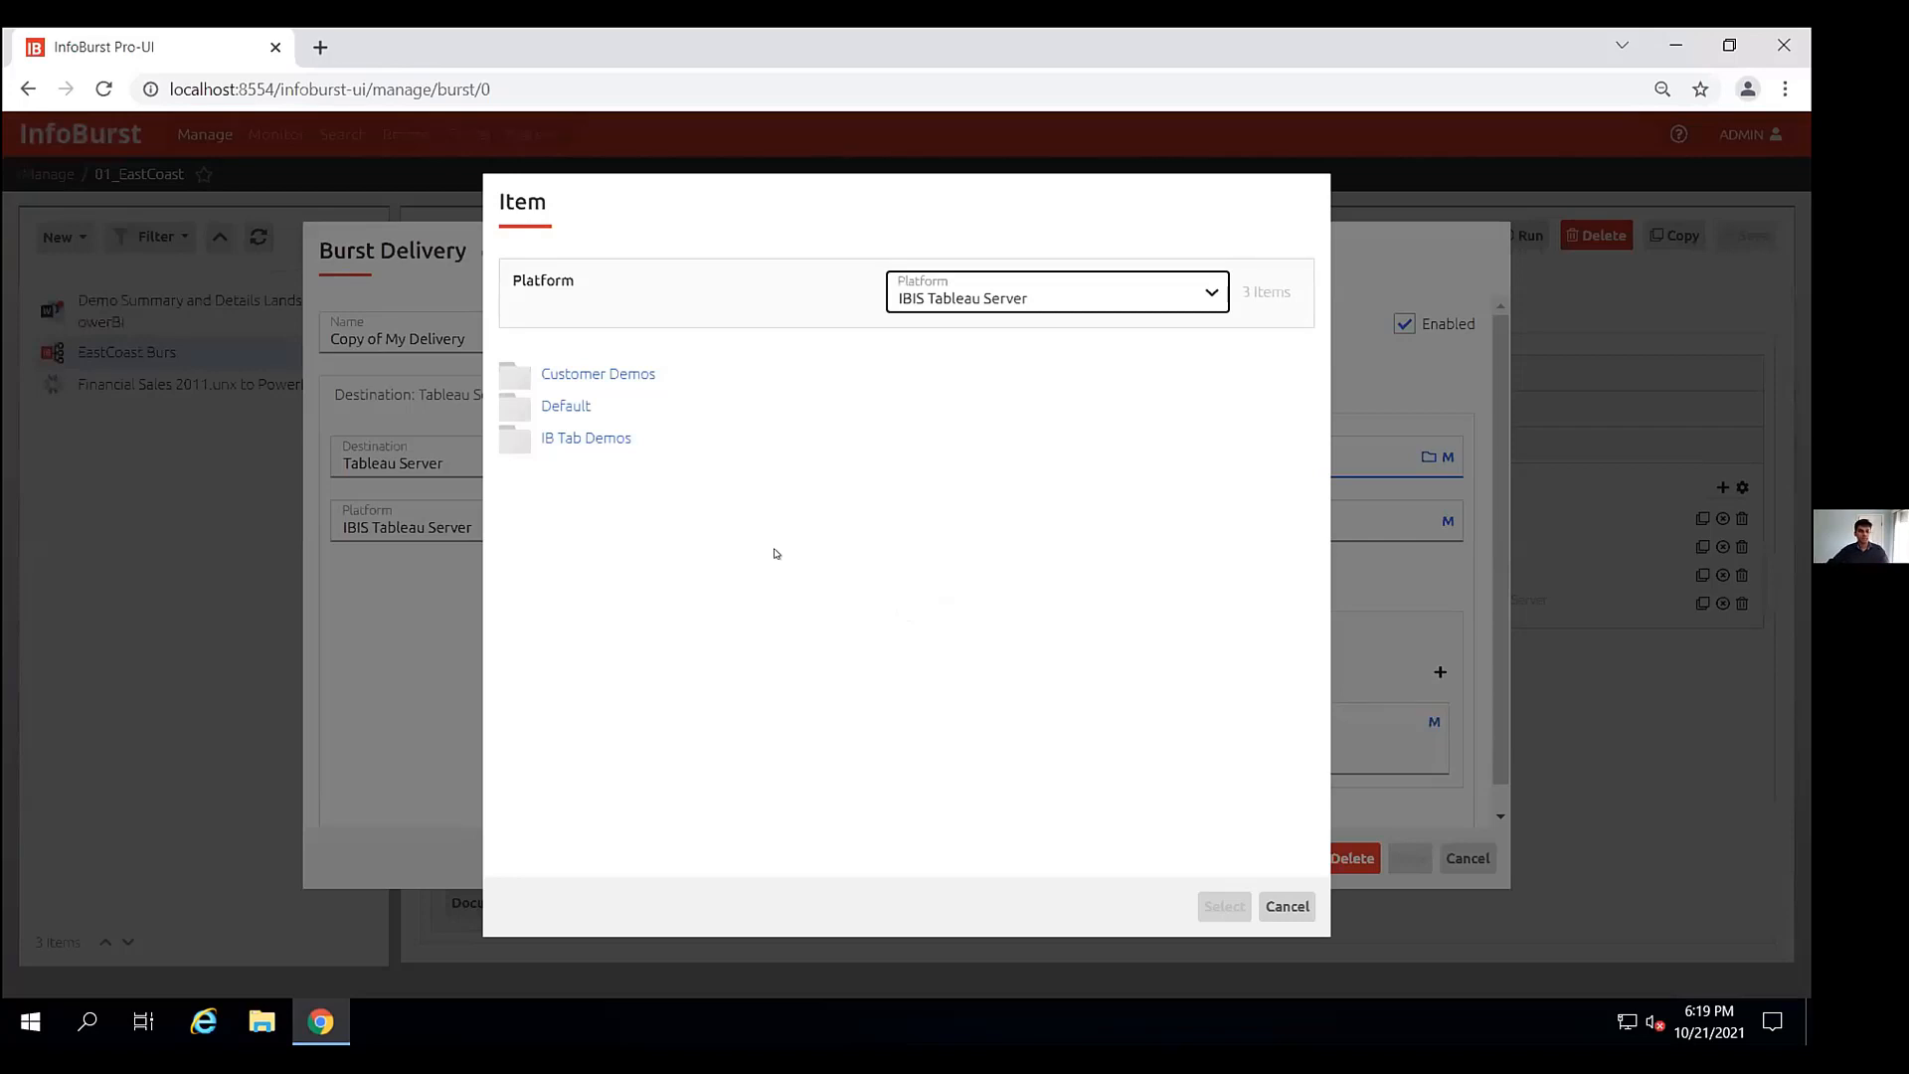
pyautogui.click(1287, 906)
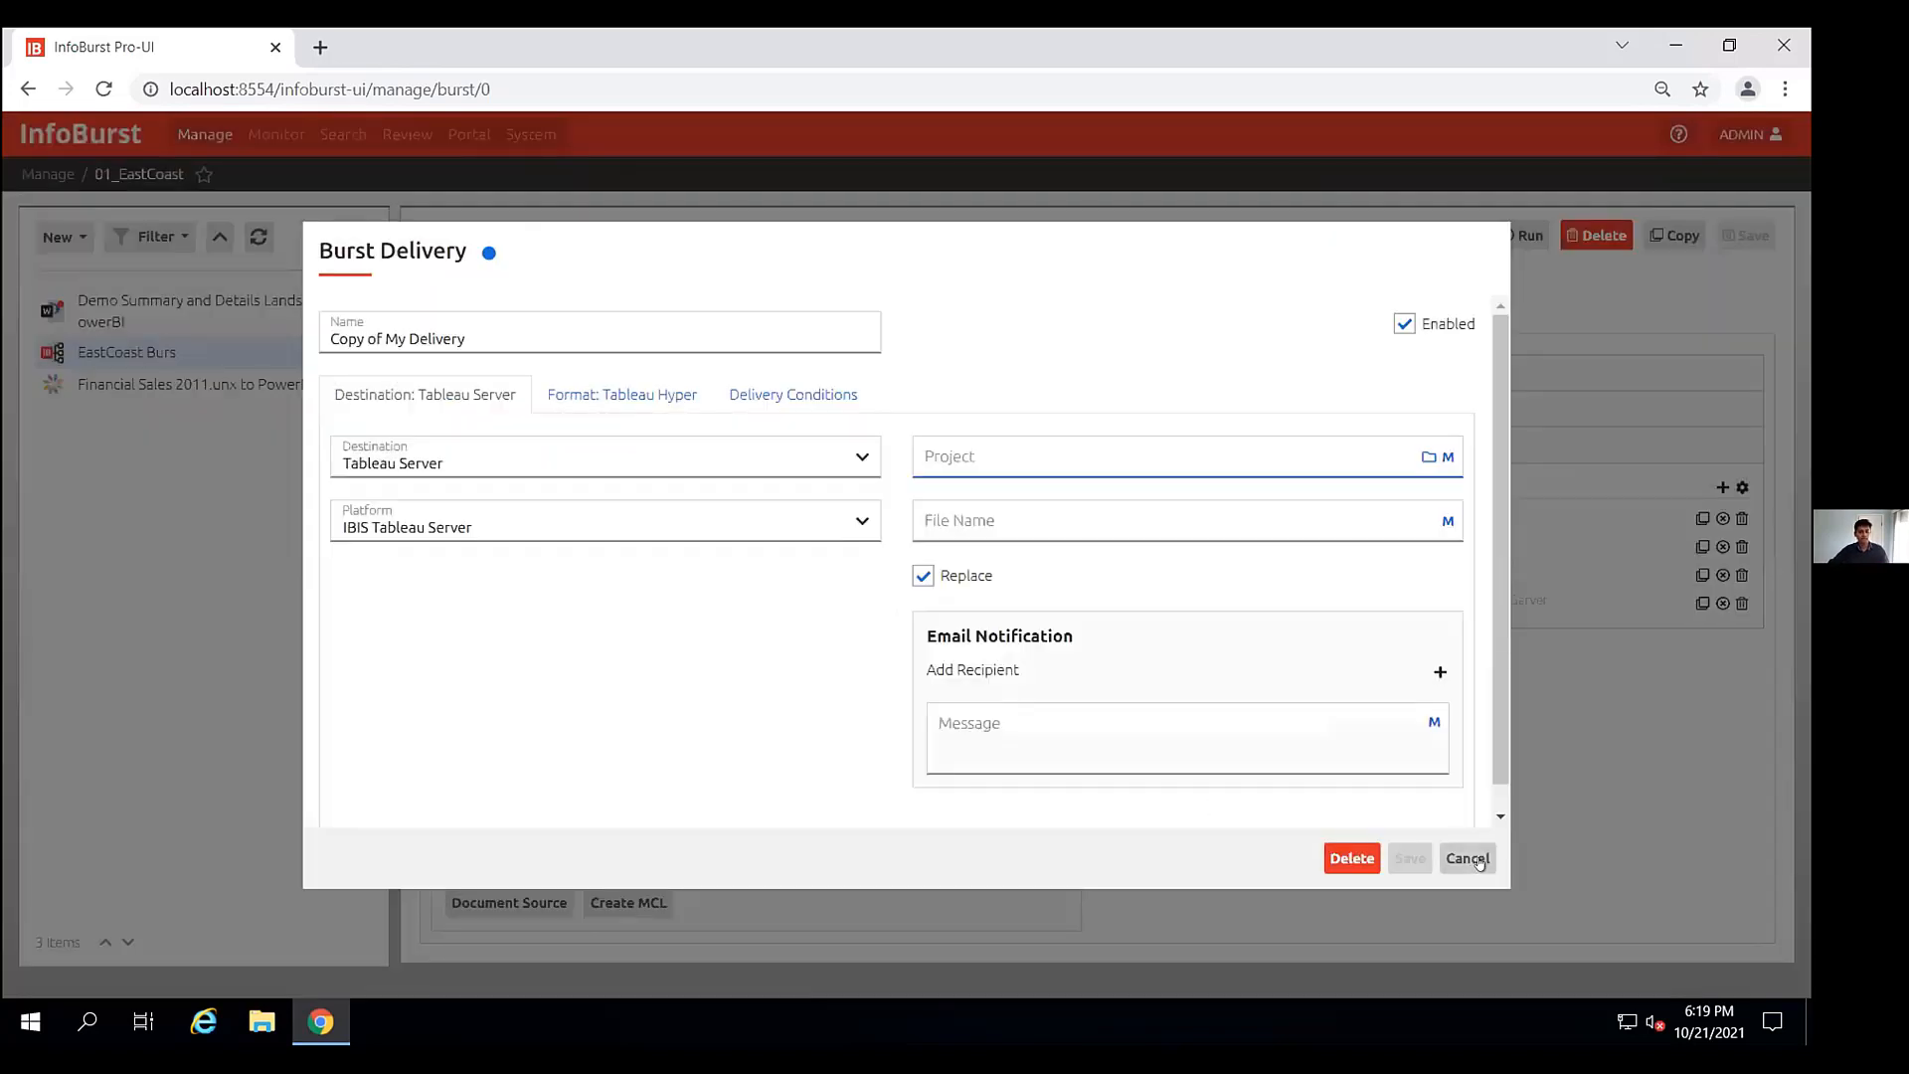
pyautogui.click(1467, 858)
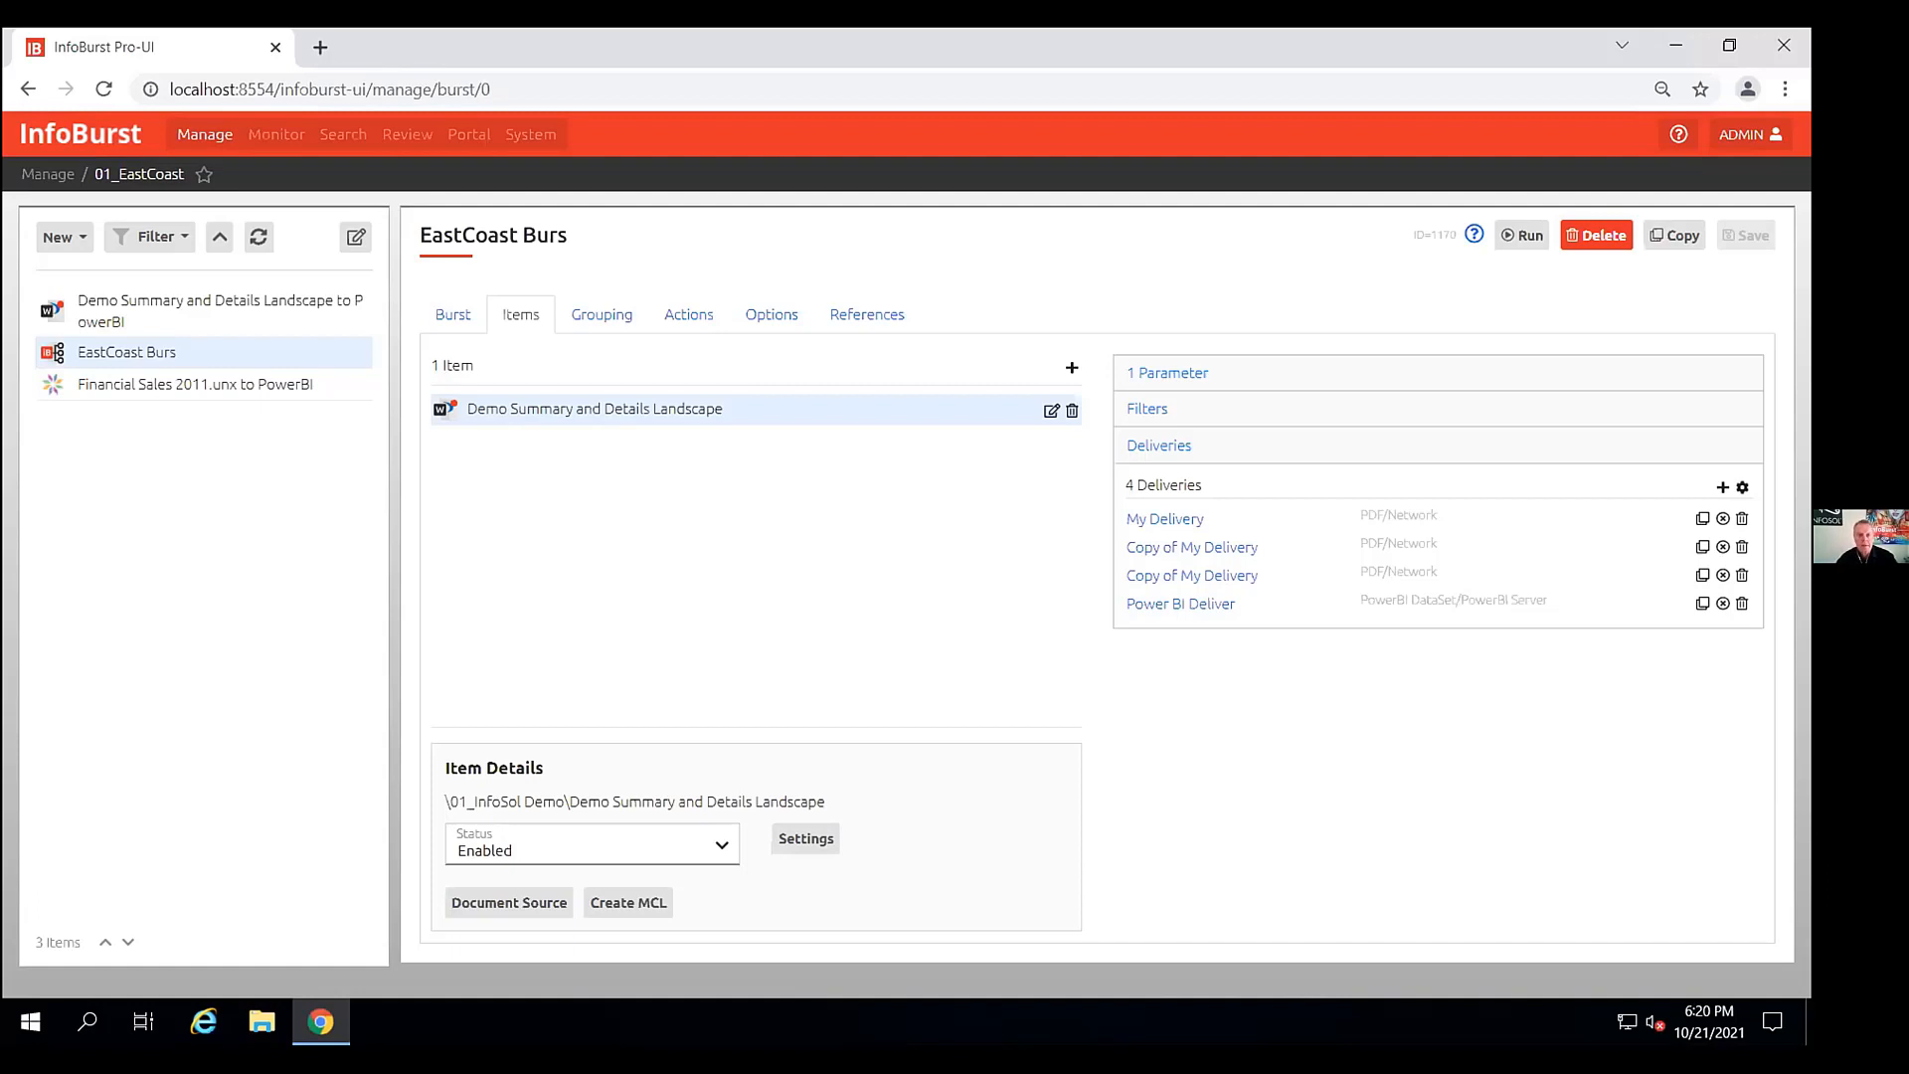
# - Open the PowerBI - Infosol platform's configuration in the System area
pyautogui.click(527, 137)
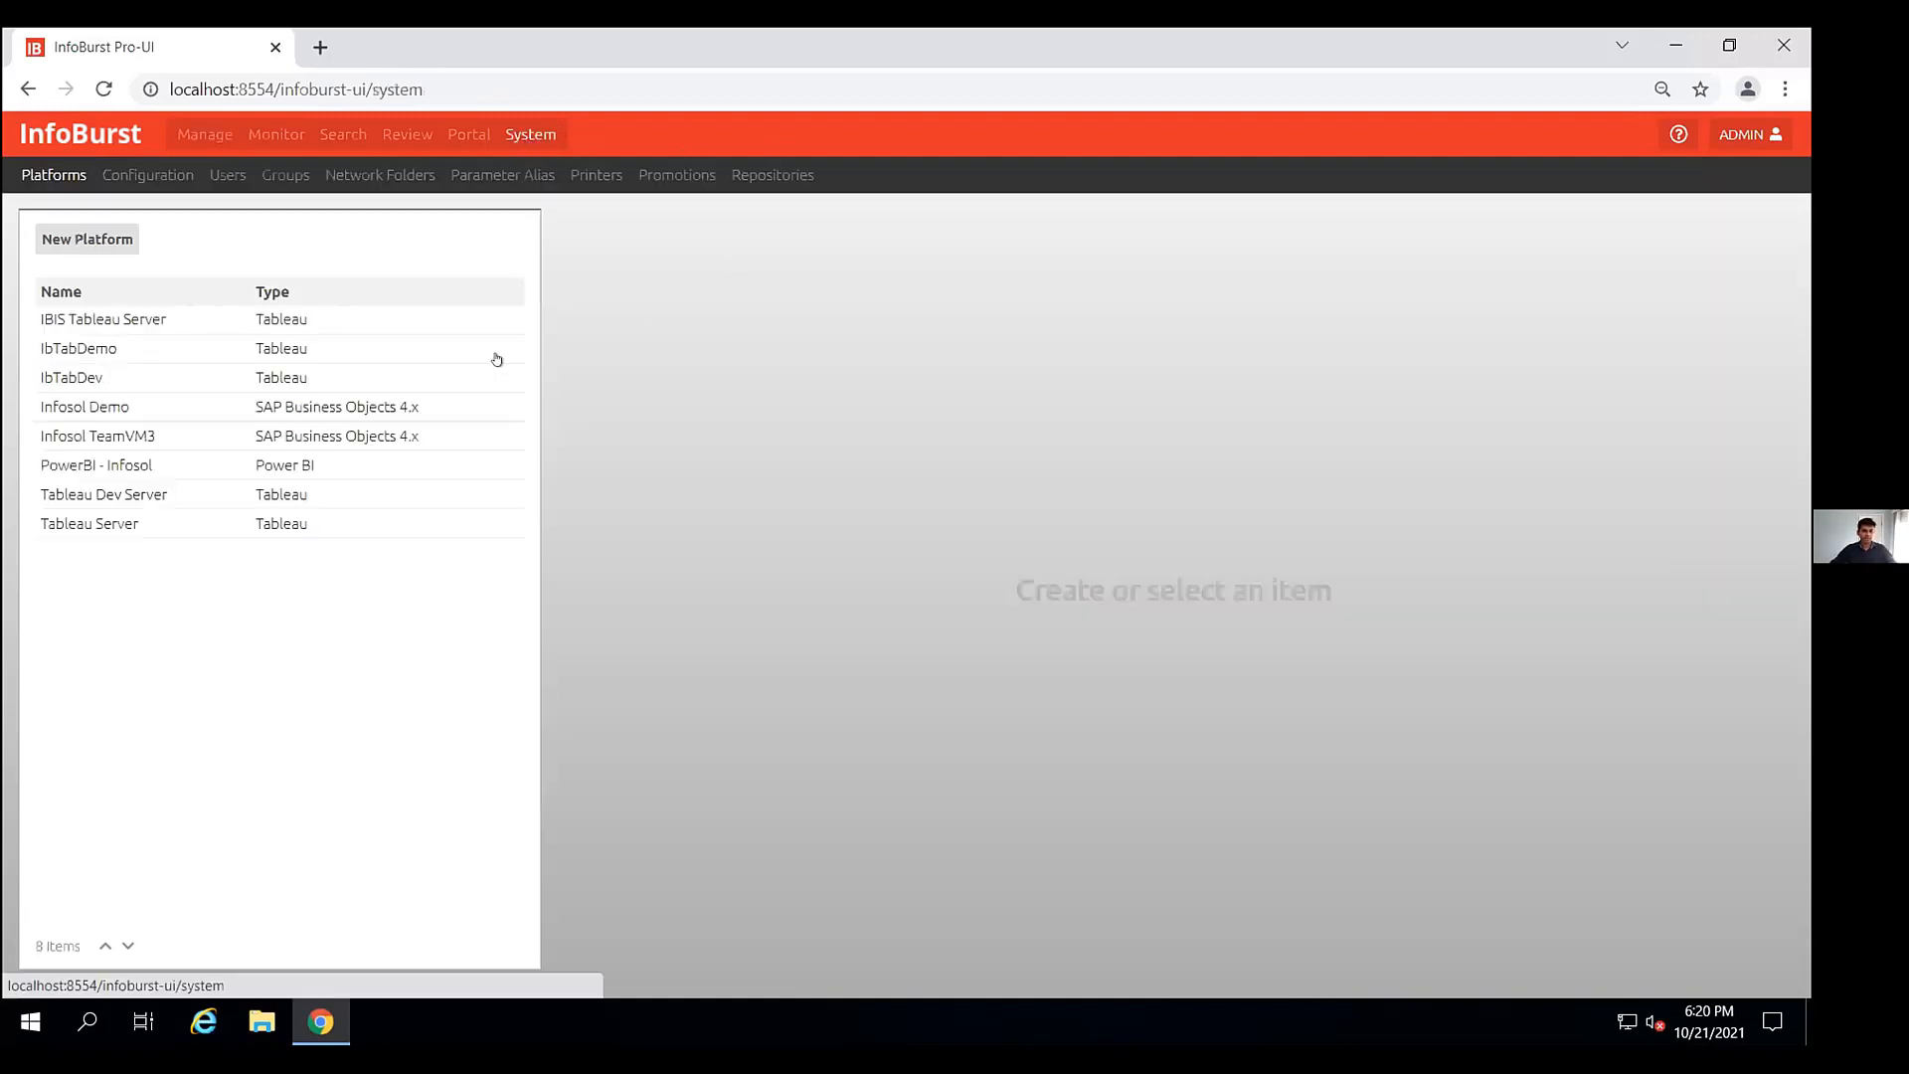
pyautogui.doubleClick(117, 466)
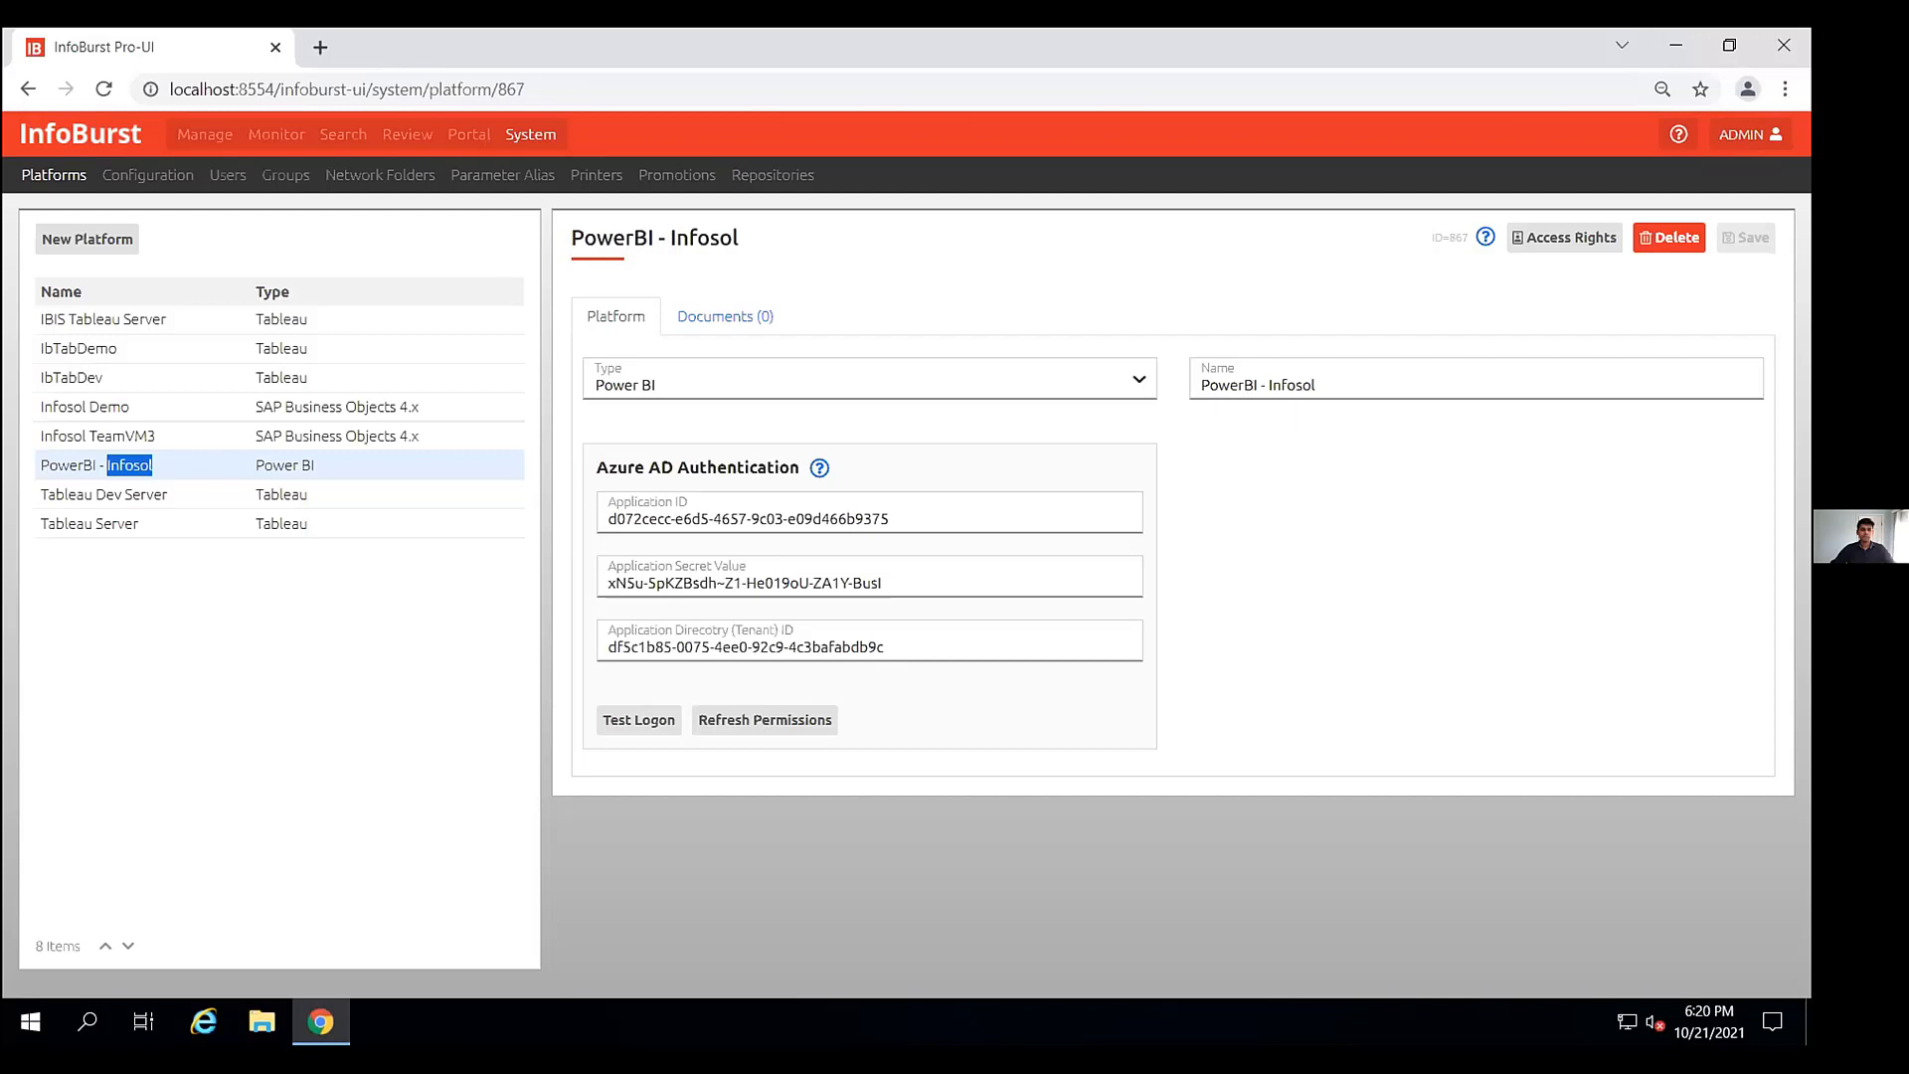
# - Return to the EastCoast Burs burst and review My Delivery's destination options without changing them
pyautogui.click(210, 133)
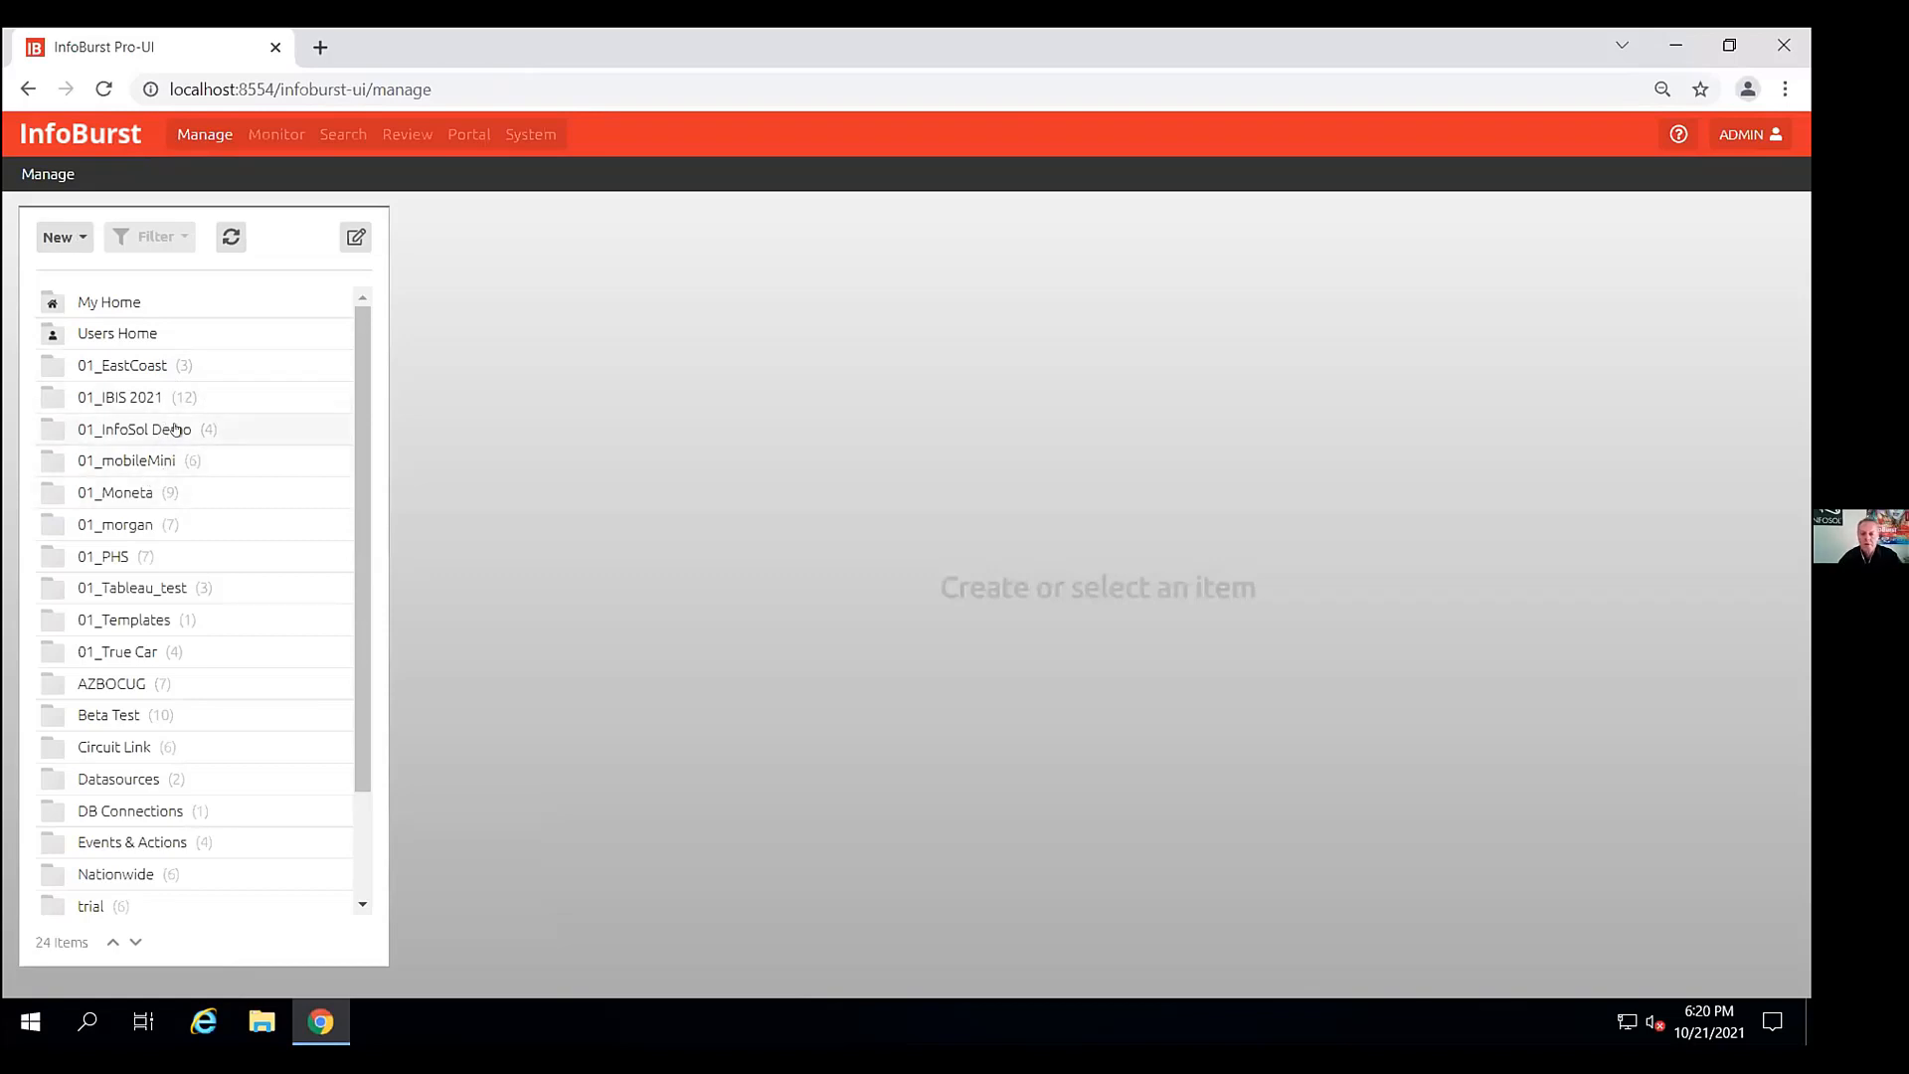
pyautogui.click(173, 368)
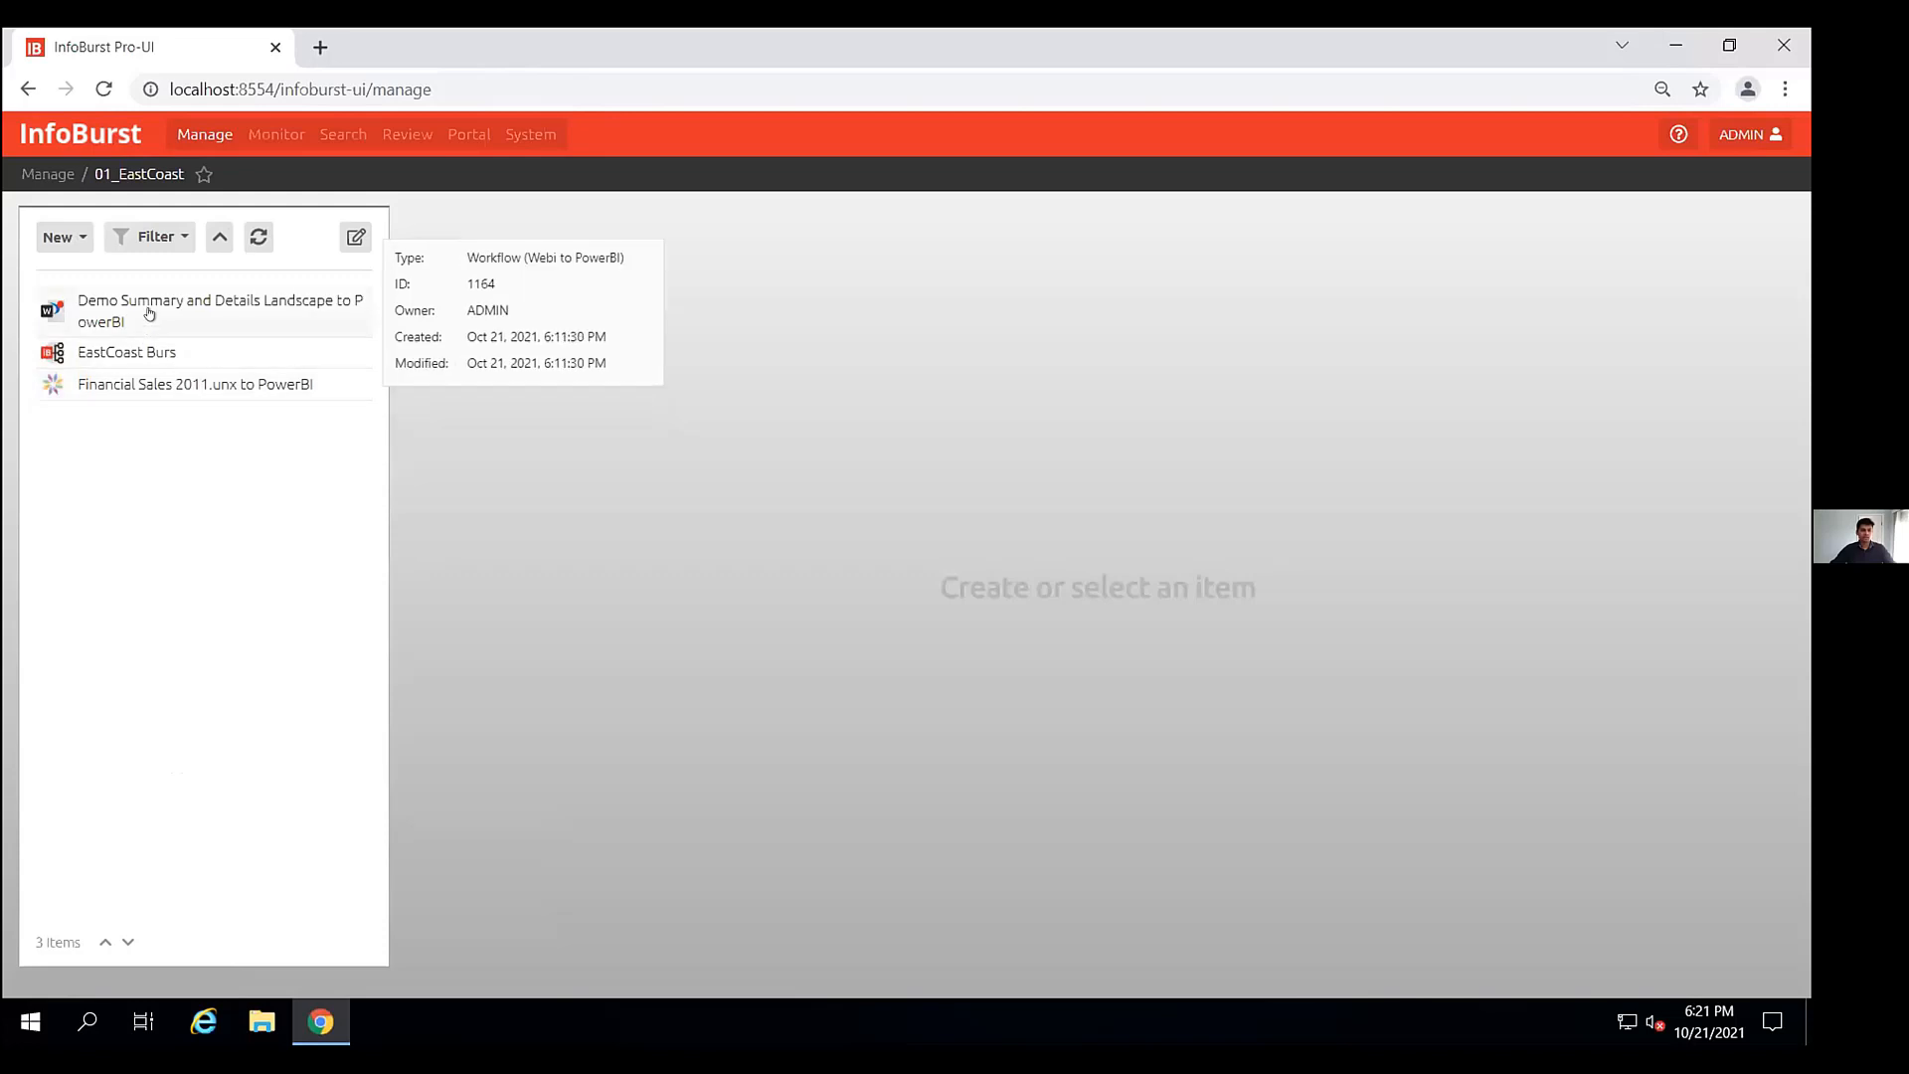
pyautogui.click(124, 350)
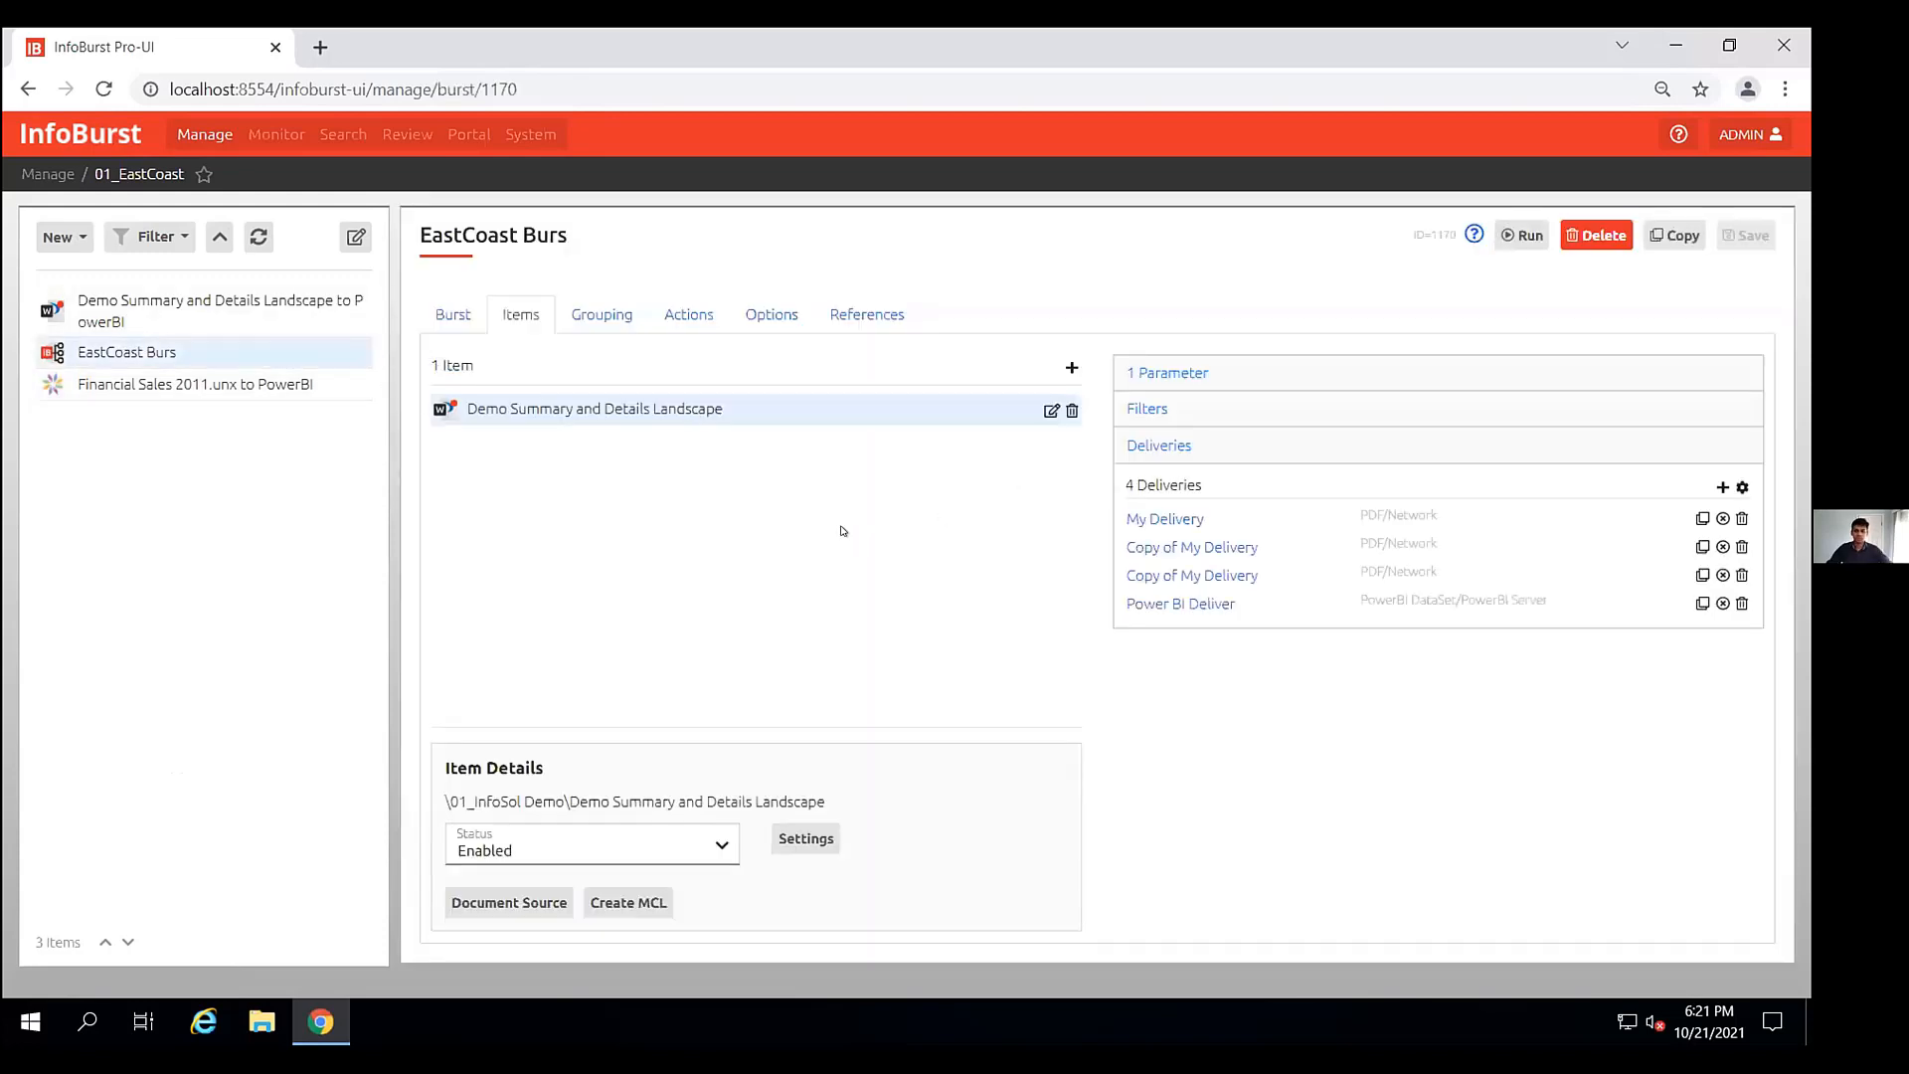
pyautogui.click(1192, 518)
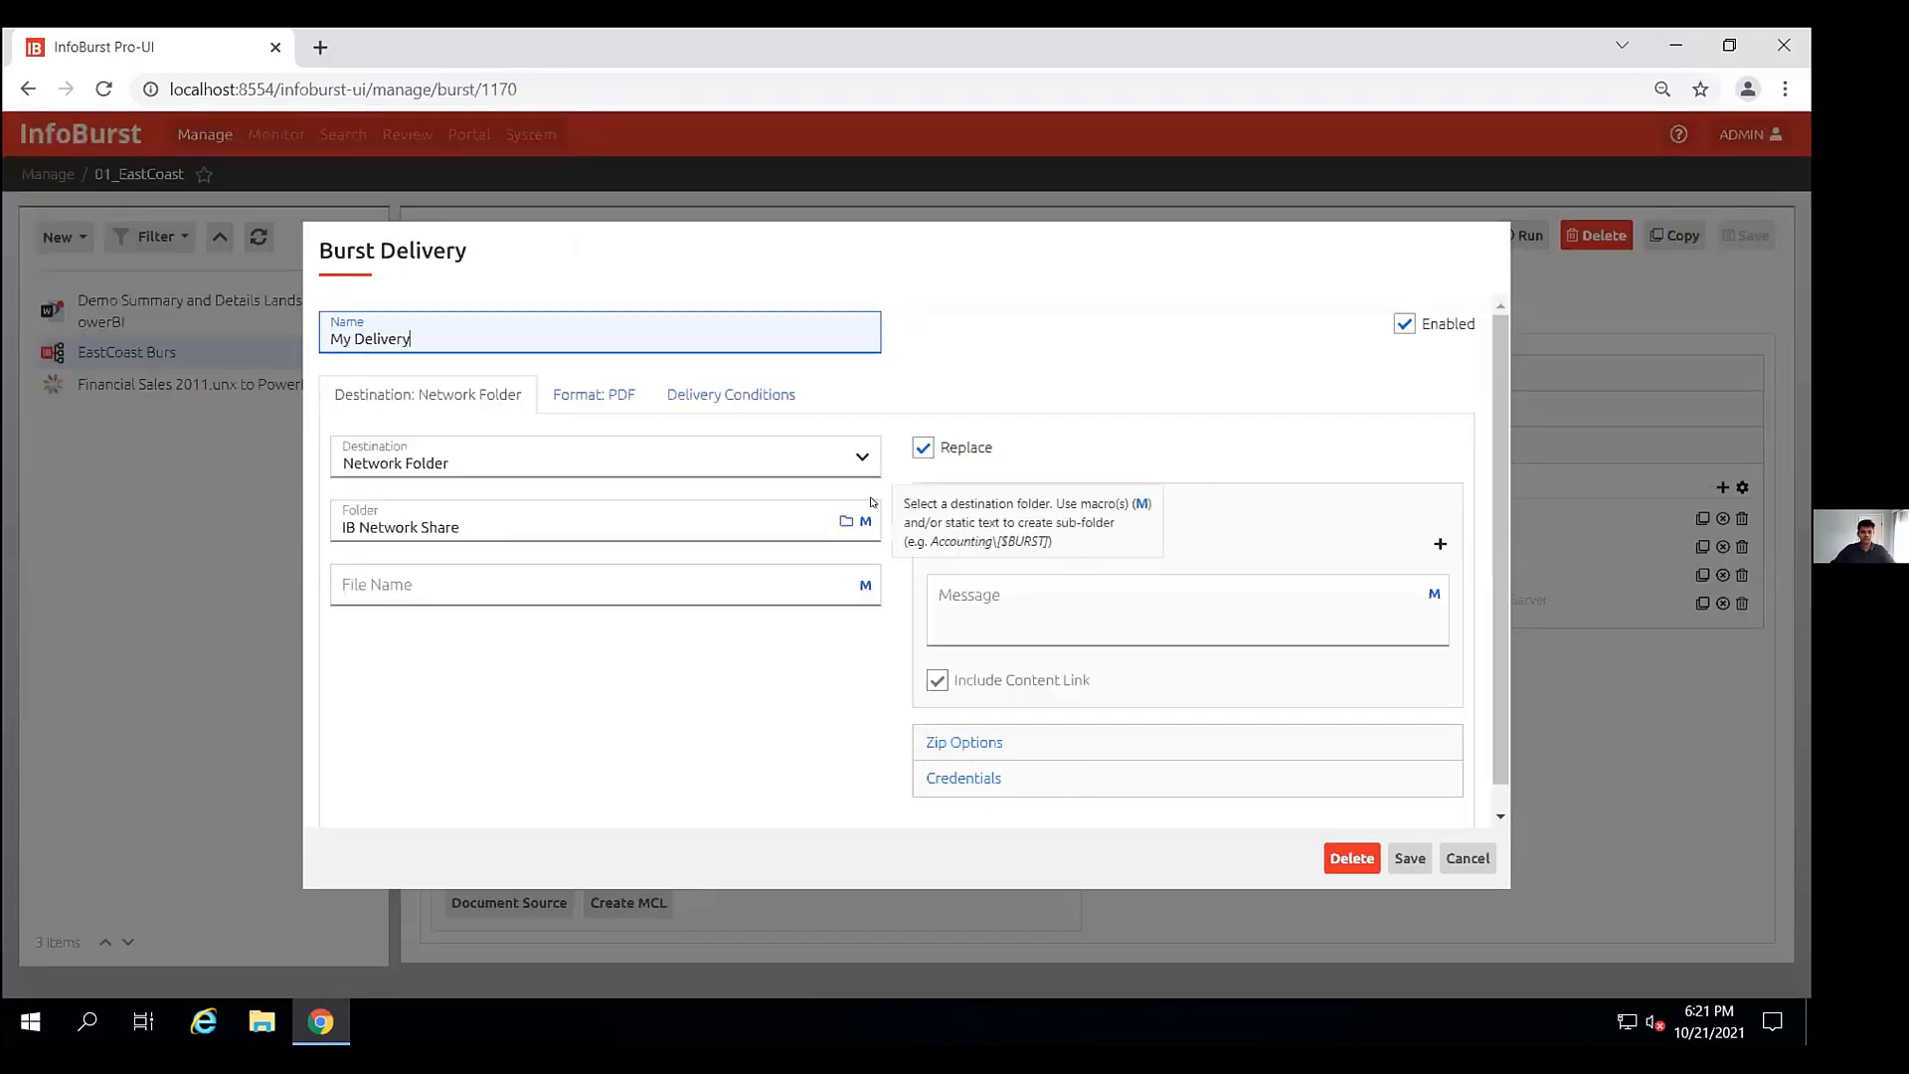
pyautogui.click(755, 474)
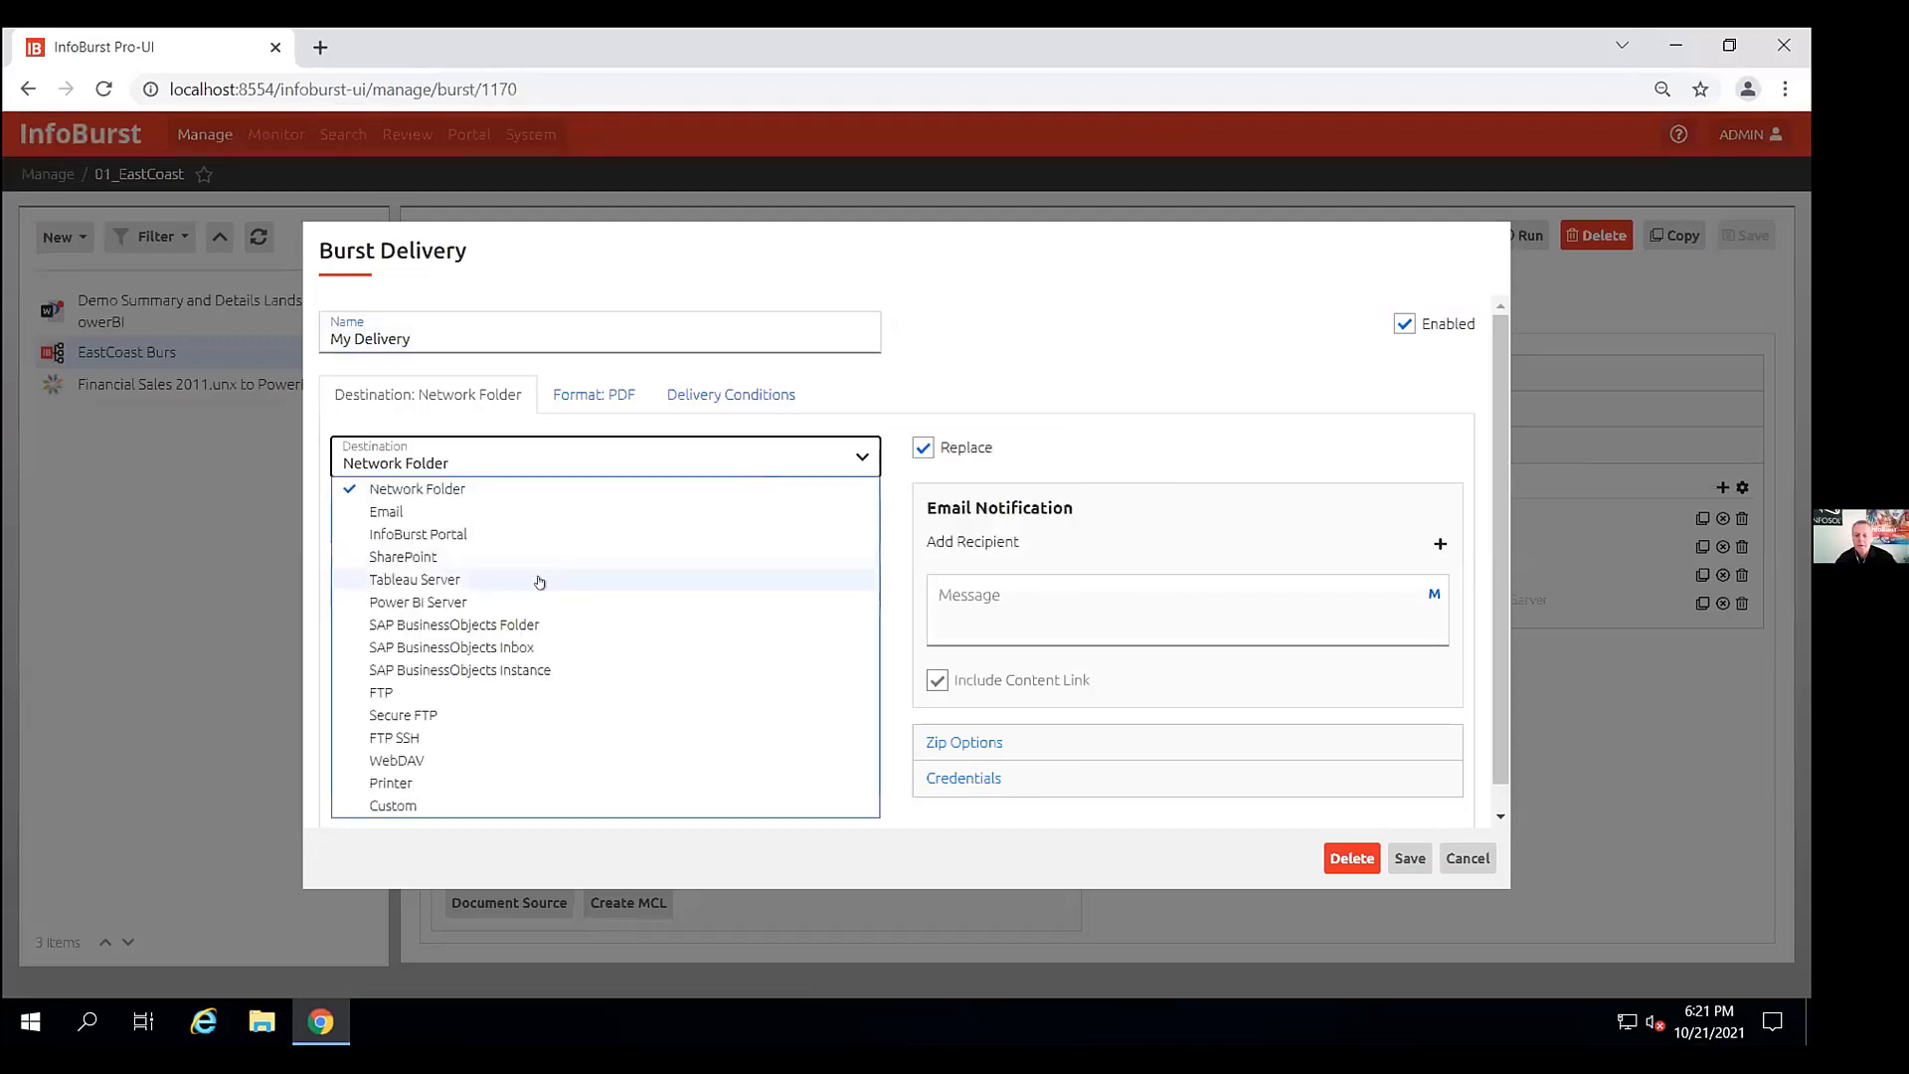
pyautogui.click(1123, 386)
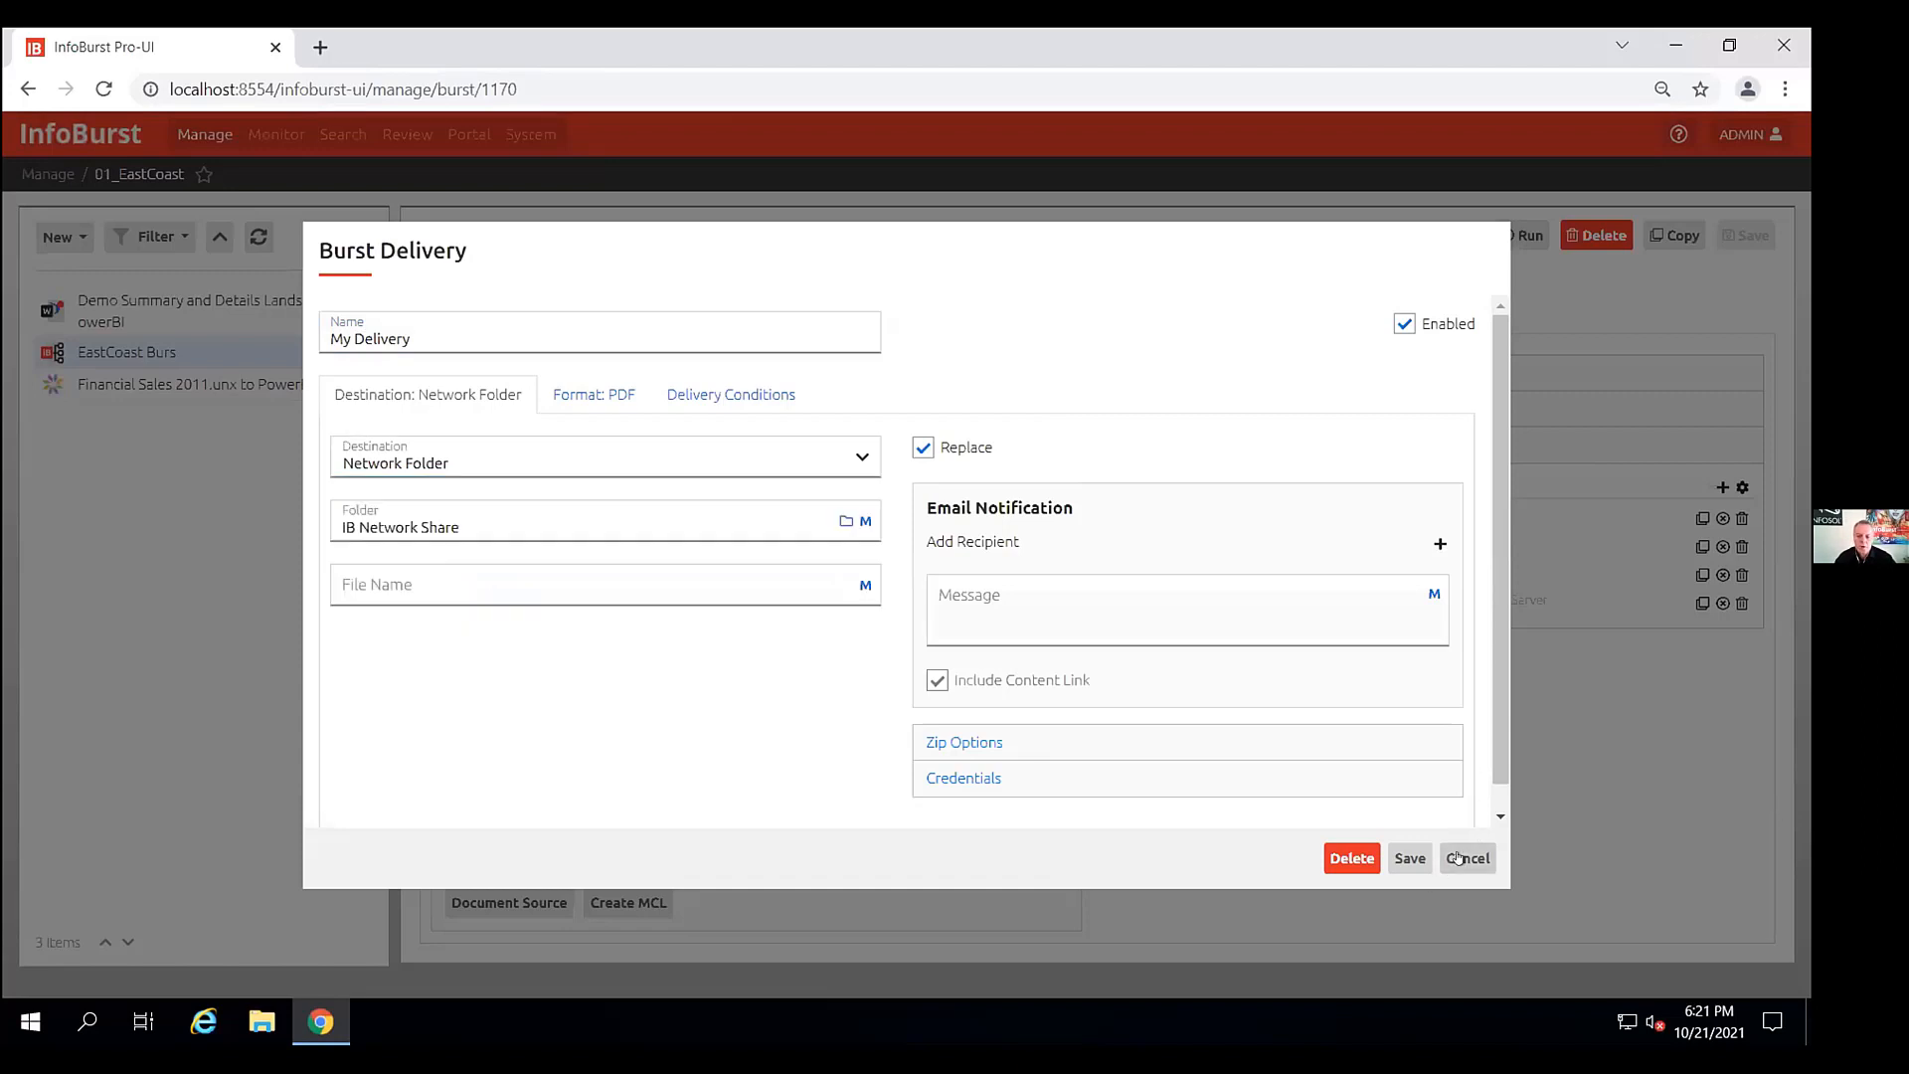
pyautogui.click(1457, 858)
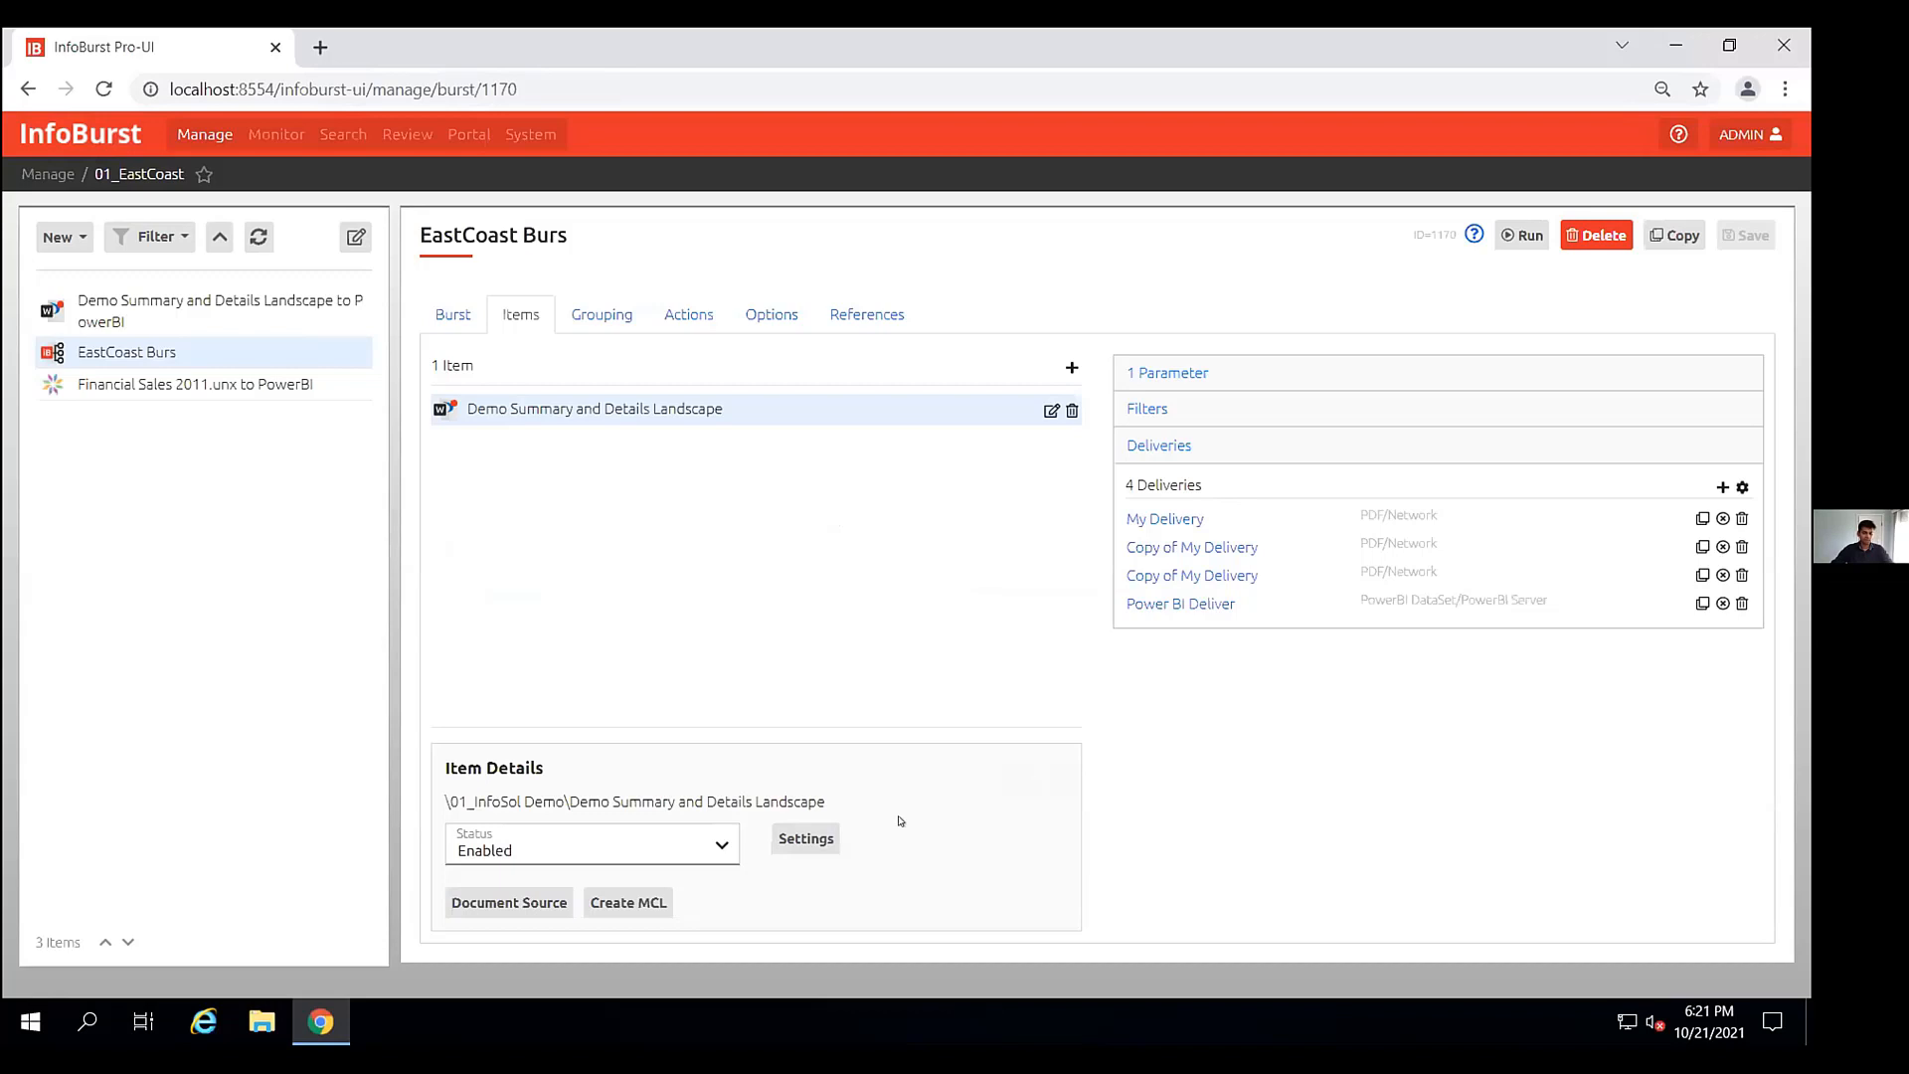
# - Review the burst item's settings, including the Refresh option, and close without saving
pyautogui.click(805, 838)
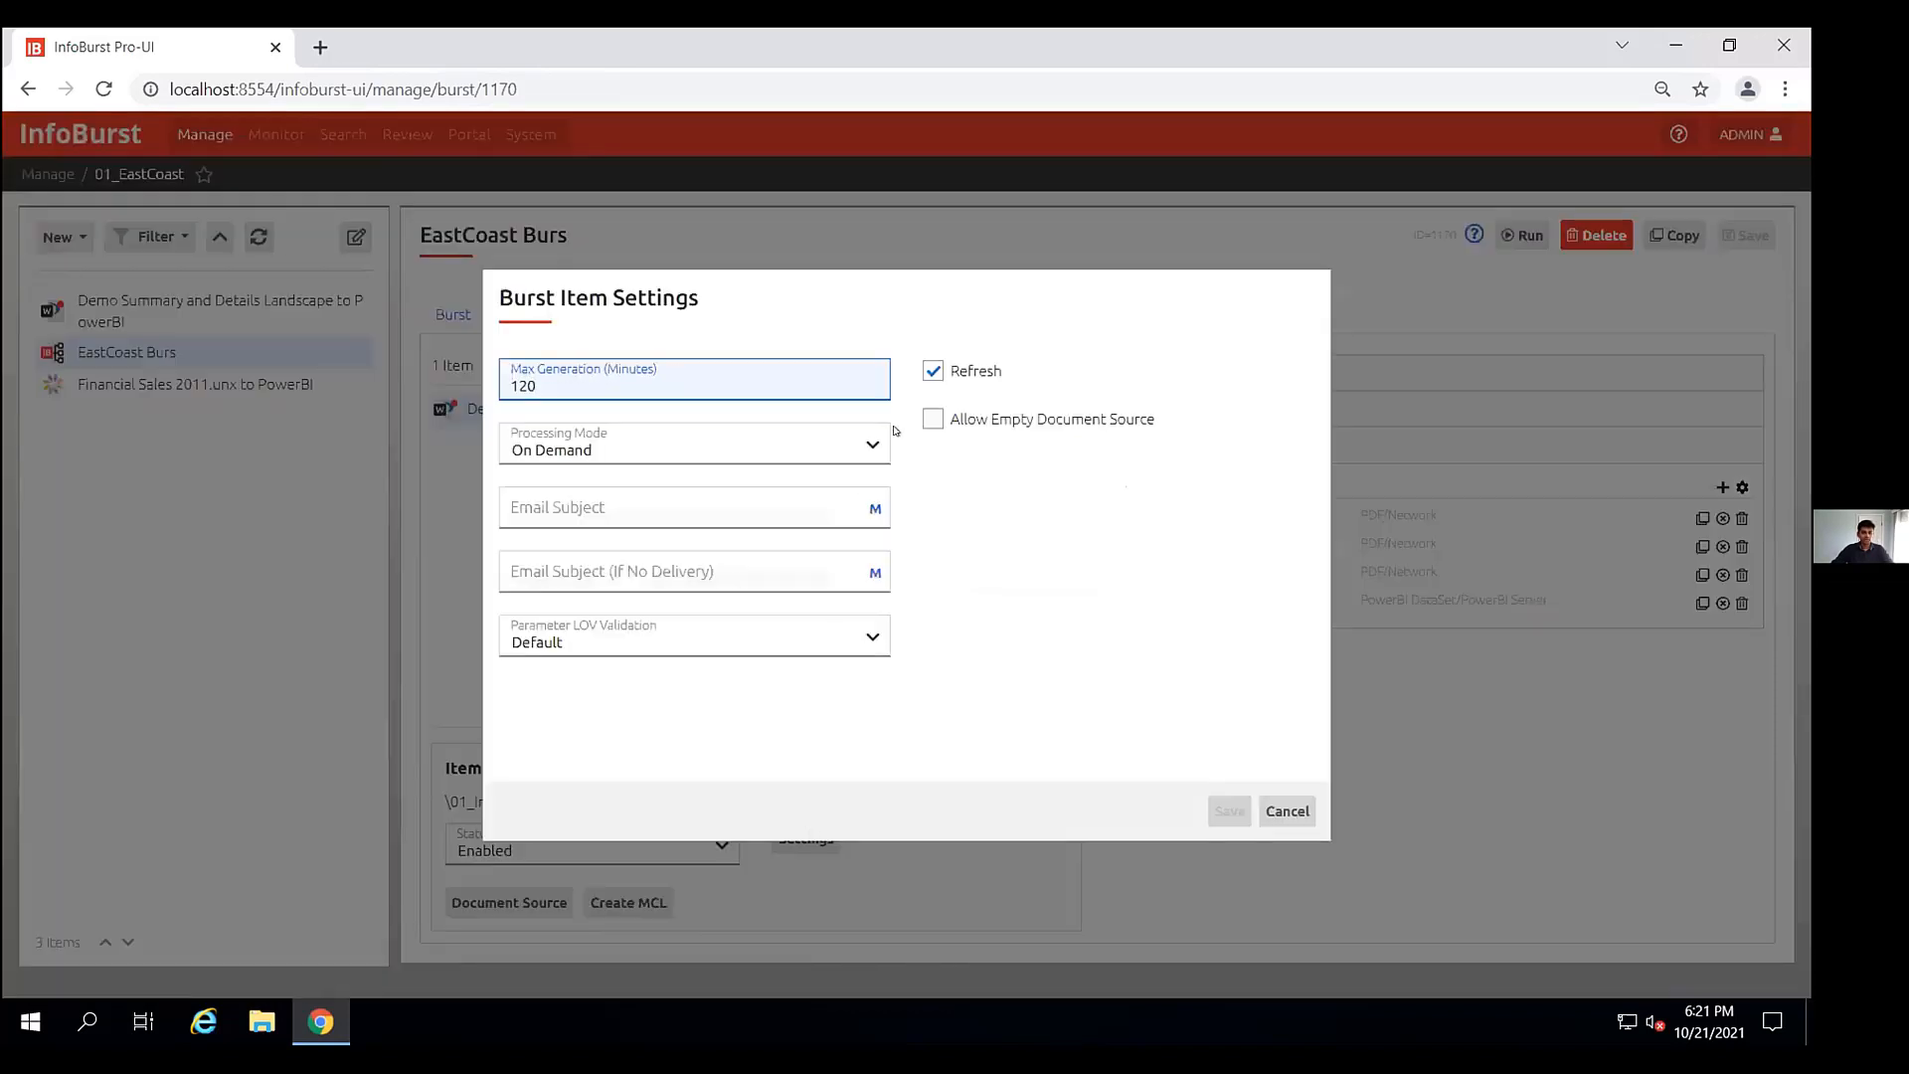
pyautogui.click(933, 376)
pyautogui.click(930, 378)
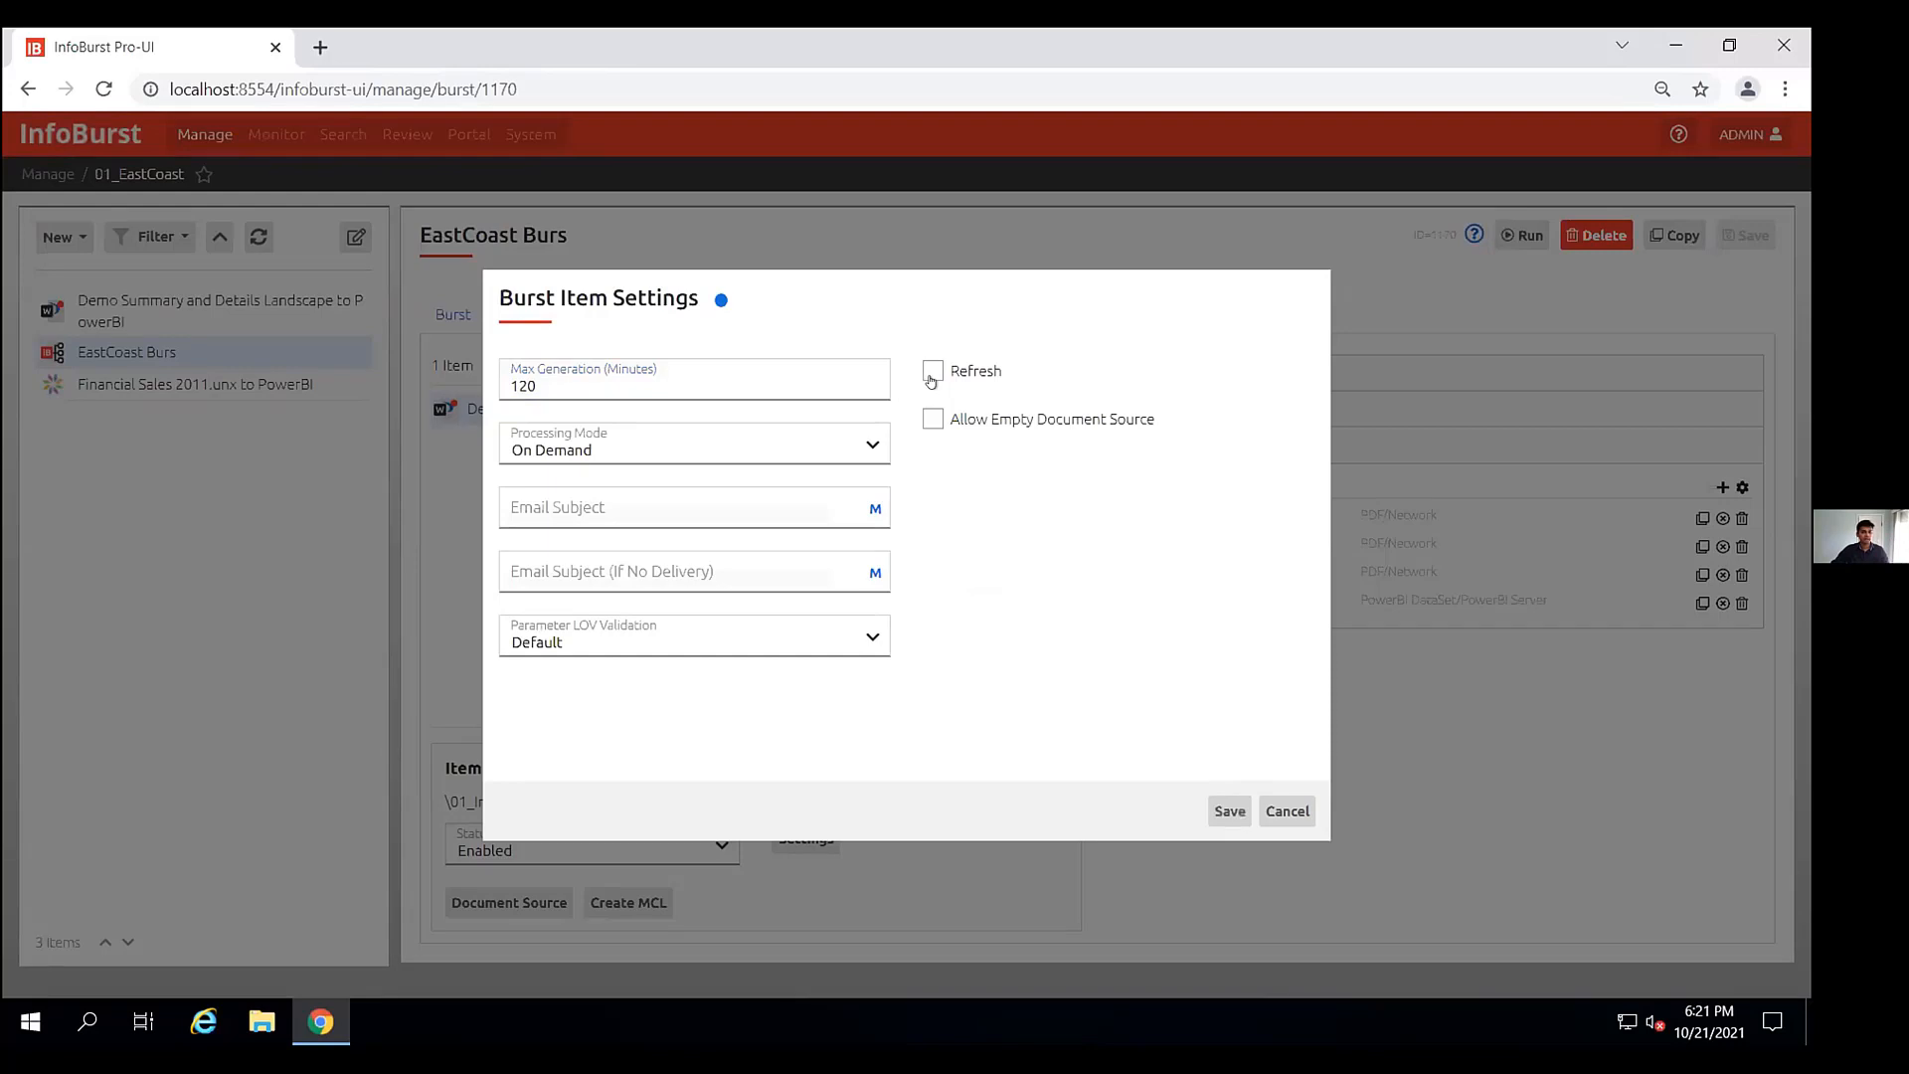
pyautogui.click(1289, 810)
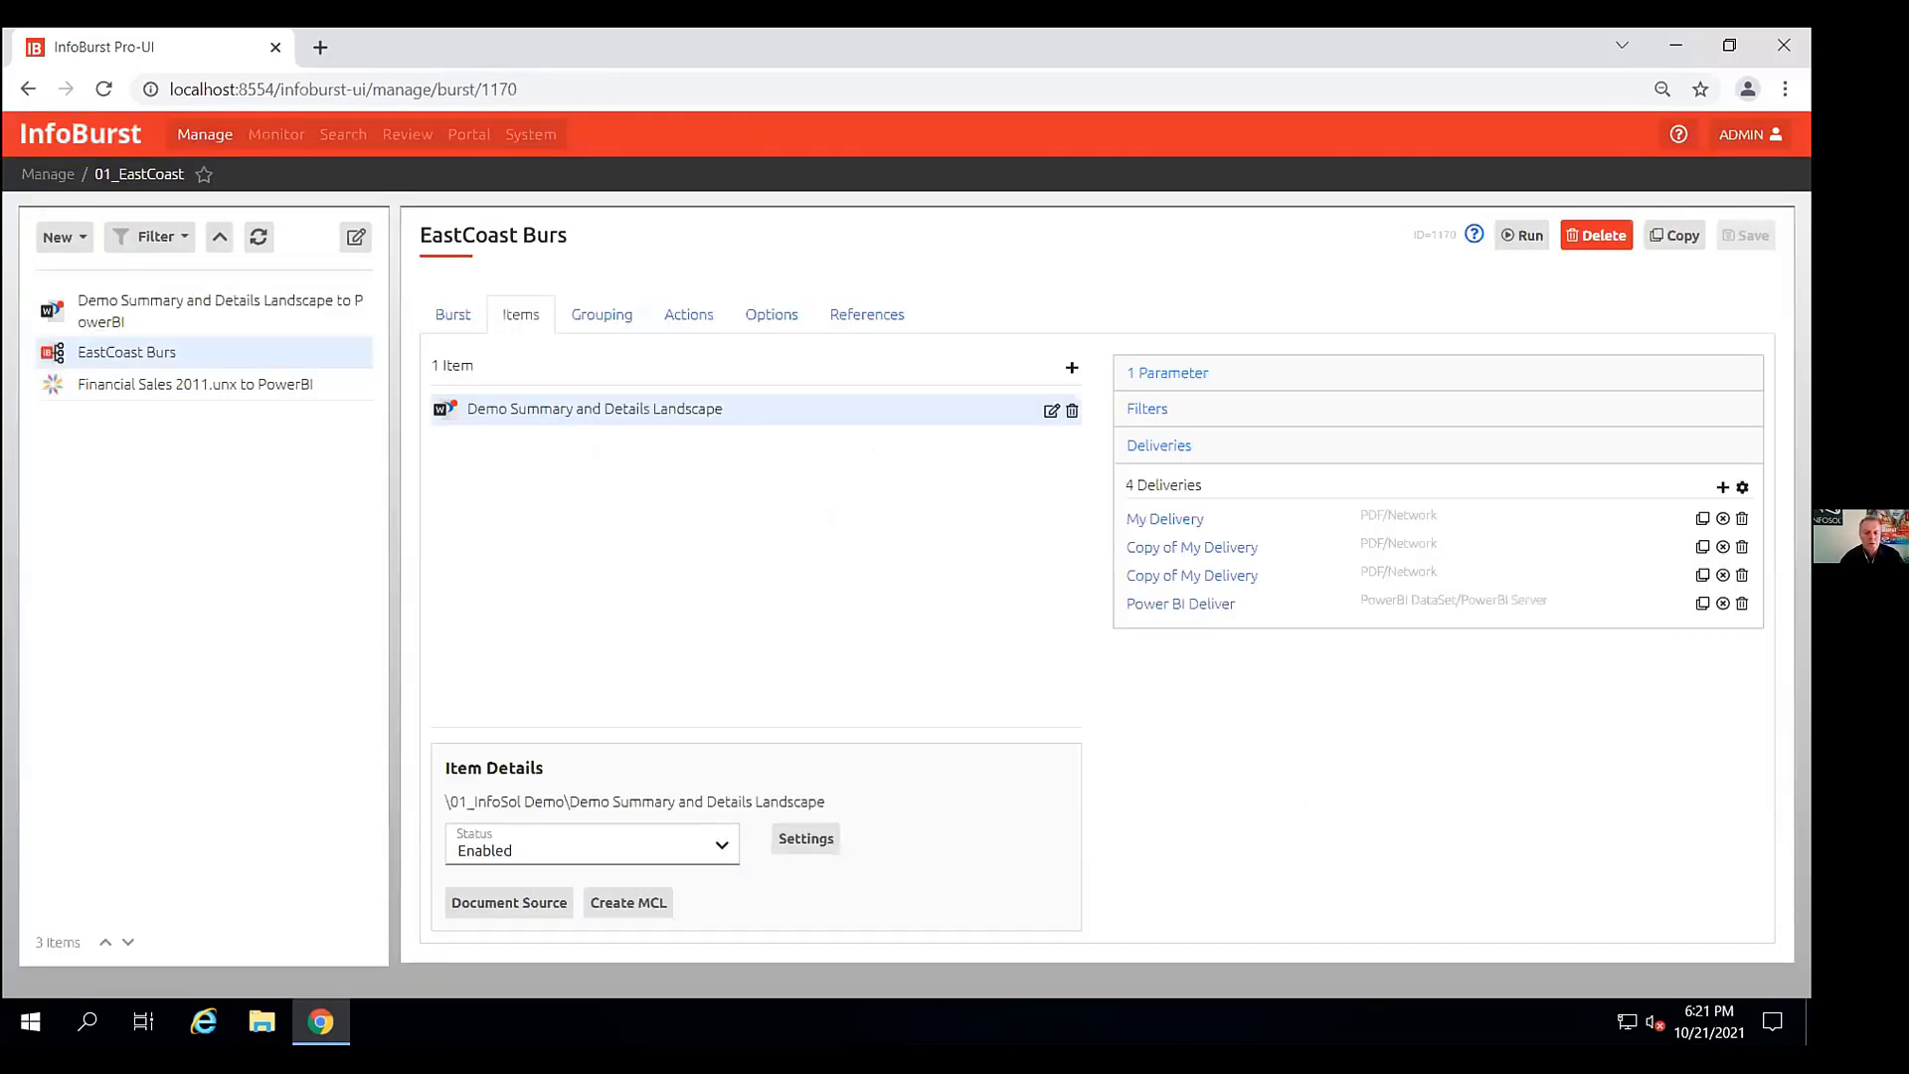
pyautogui.moveTo(1261, 28)
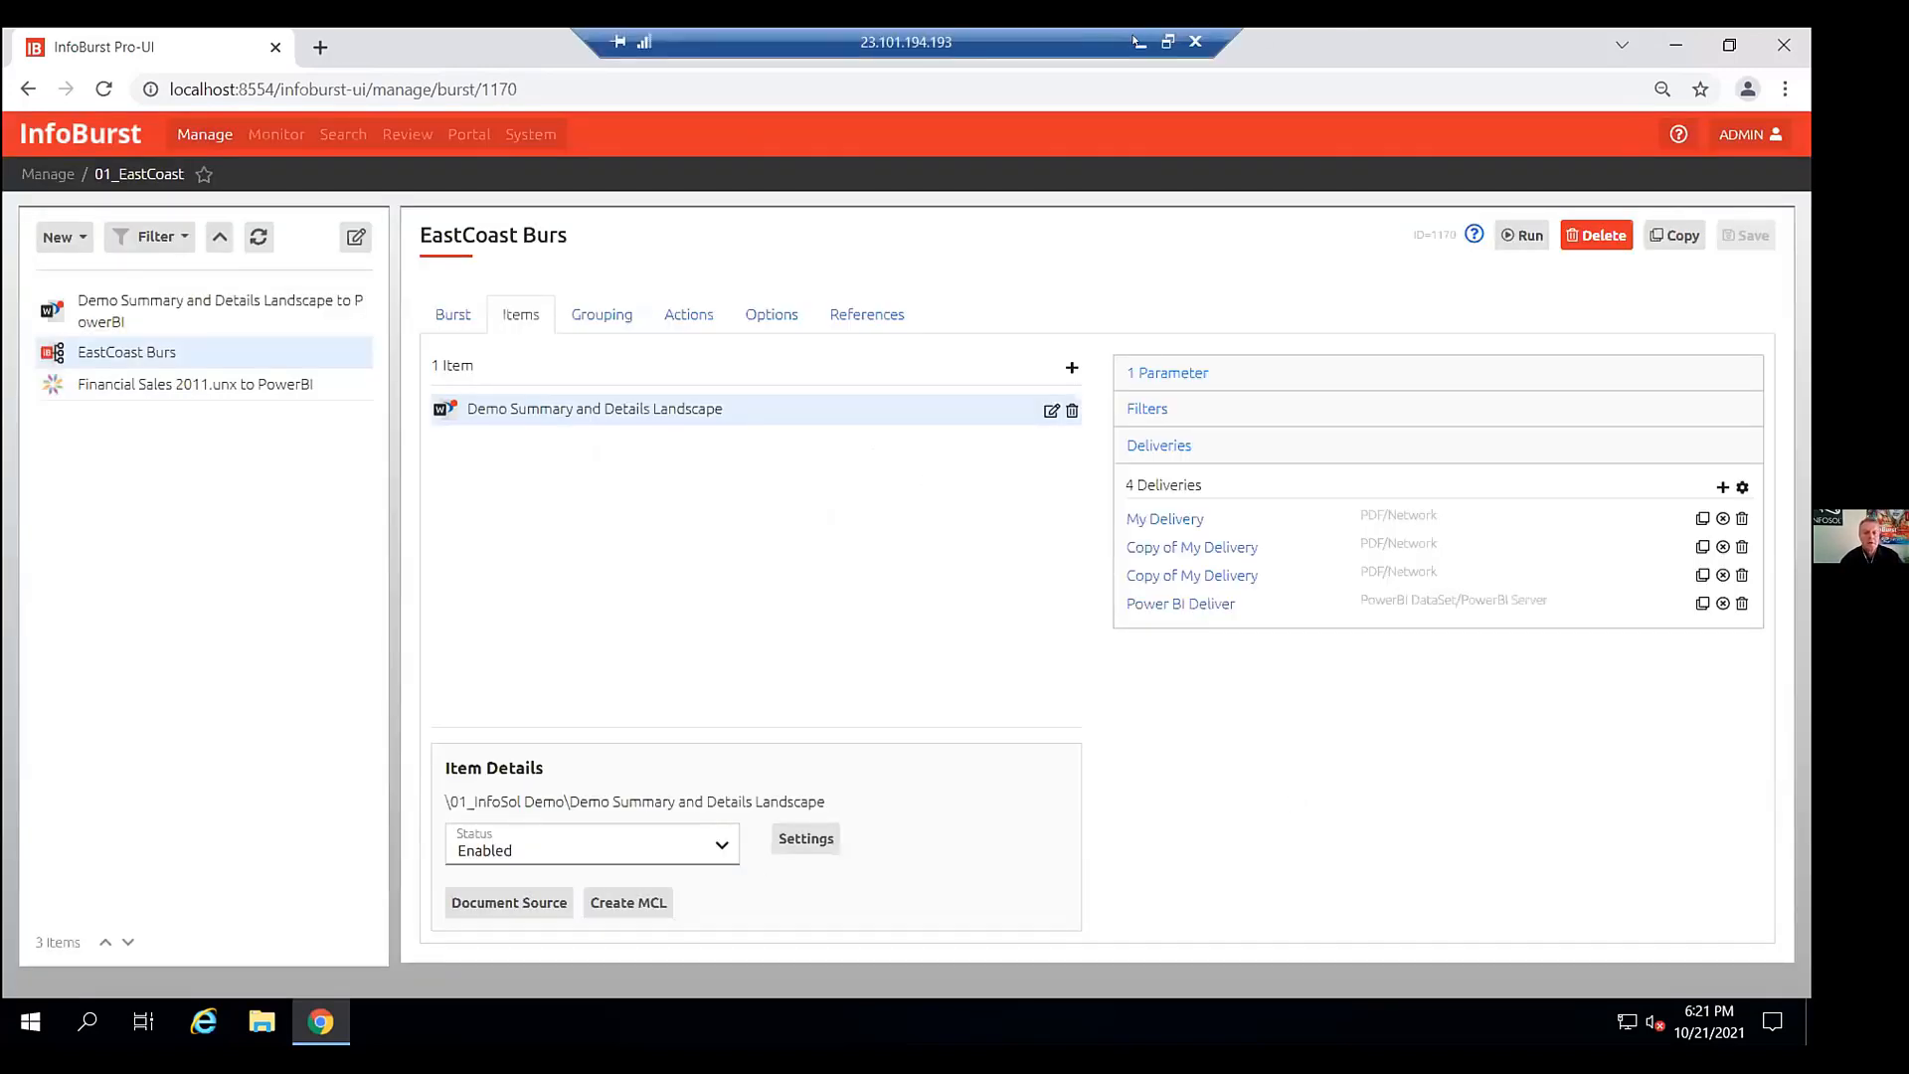